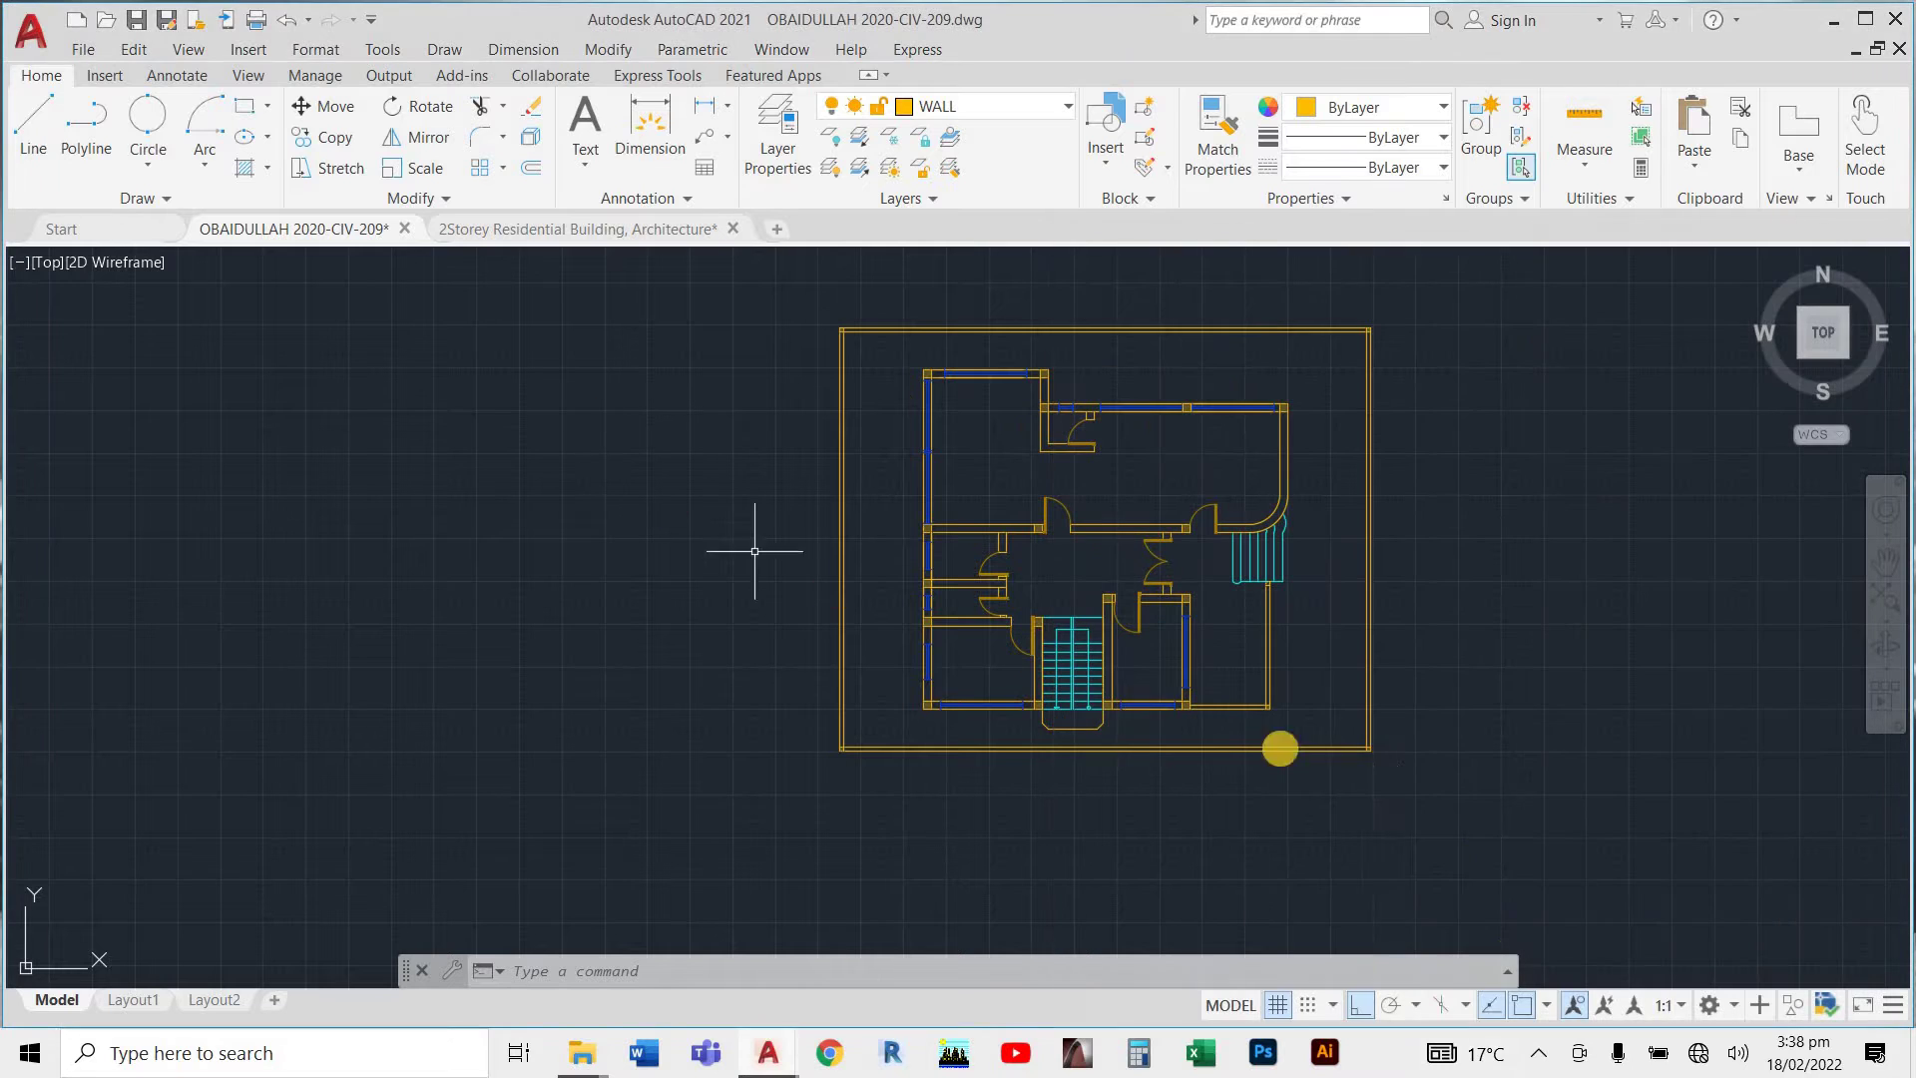
pyautogui.click(1537, 1054)
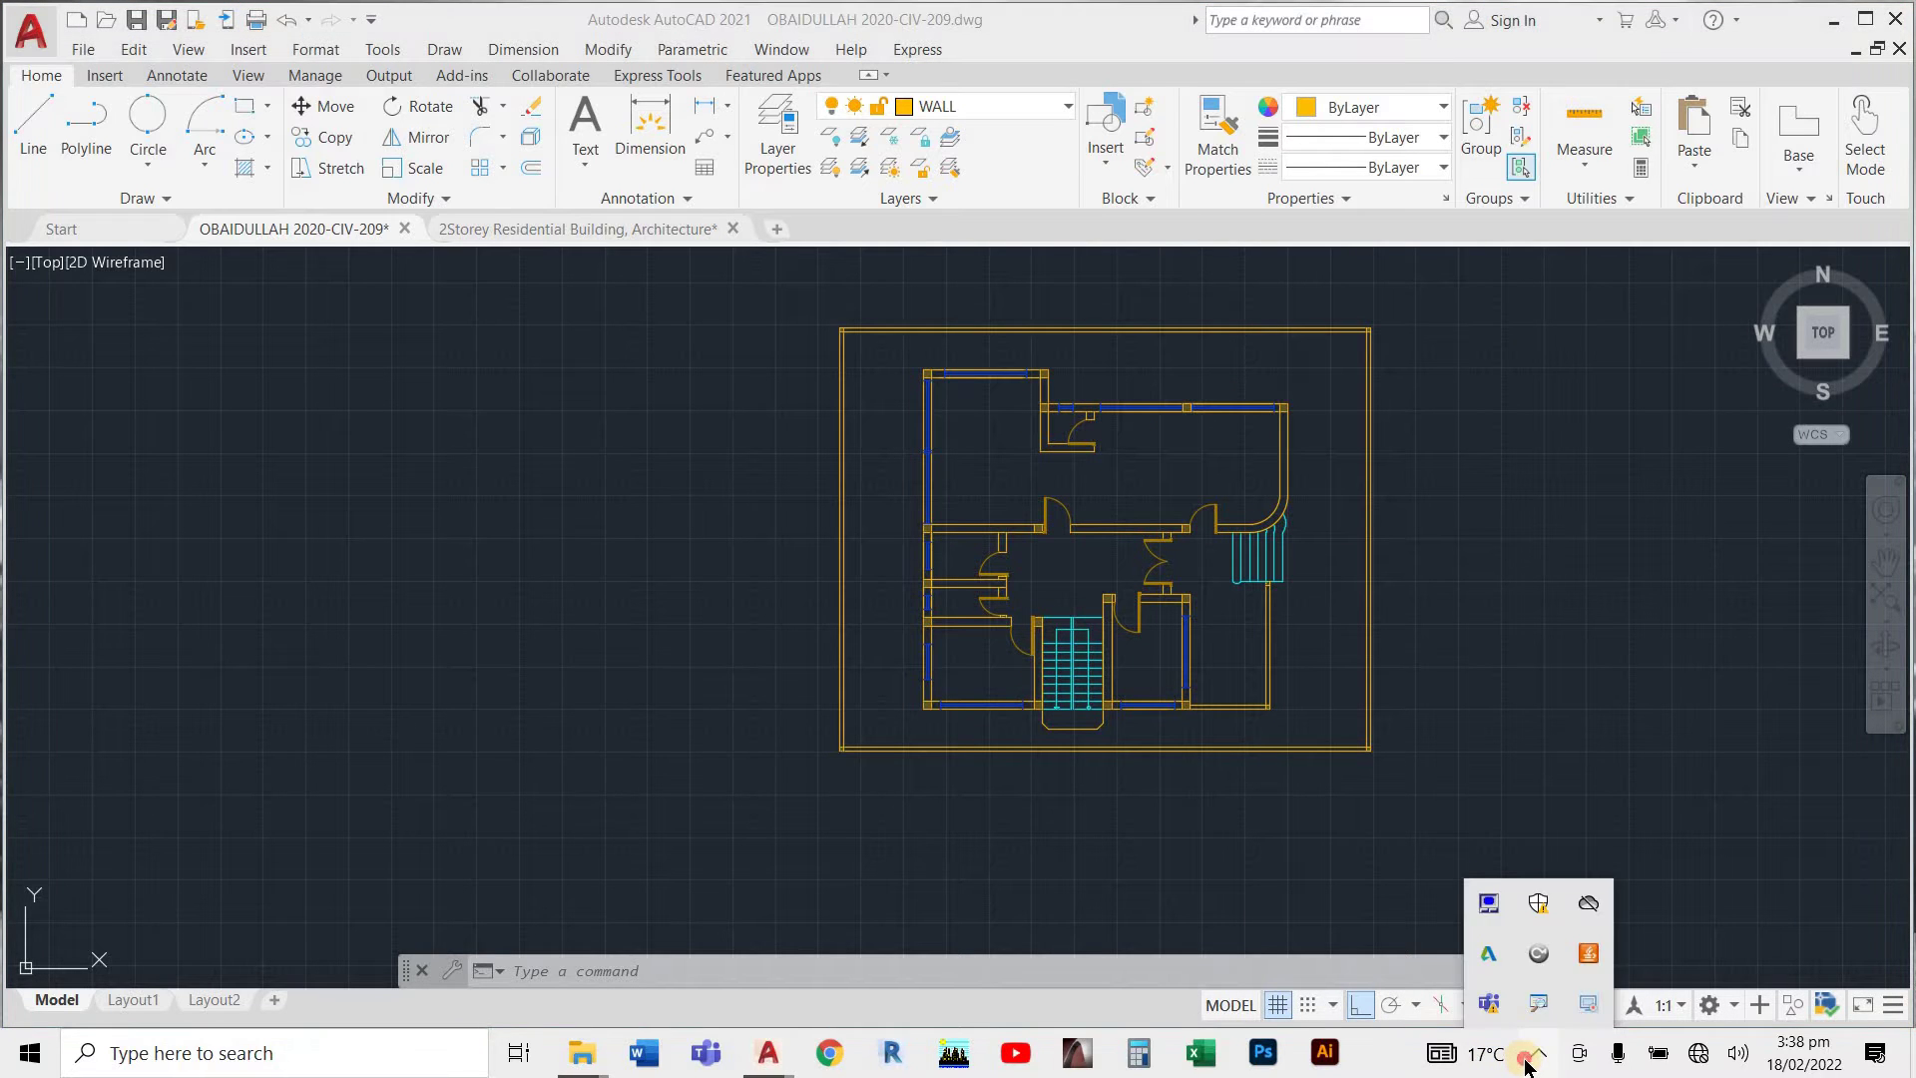
pyautogui.click(895, 750)
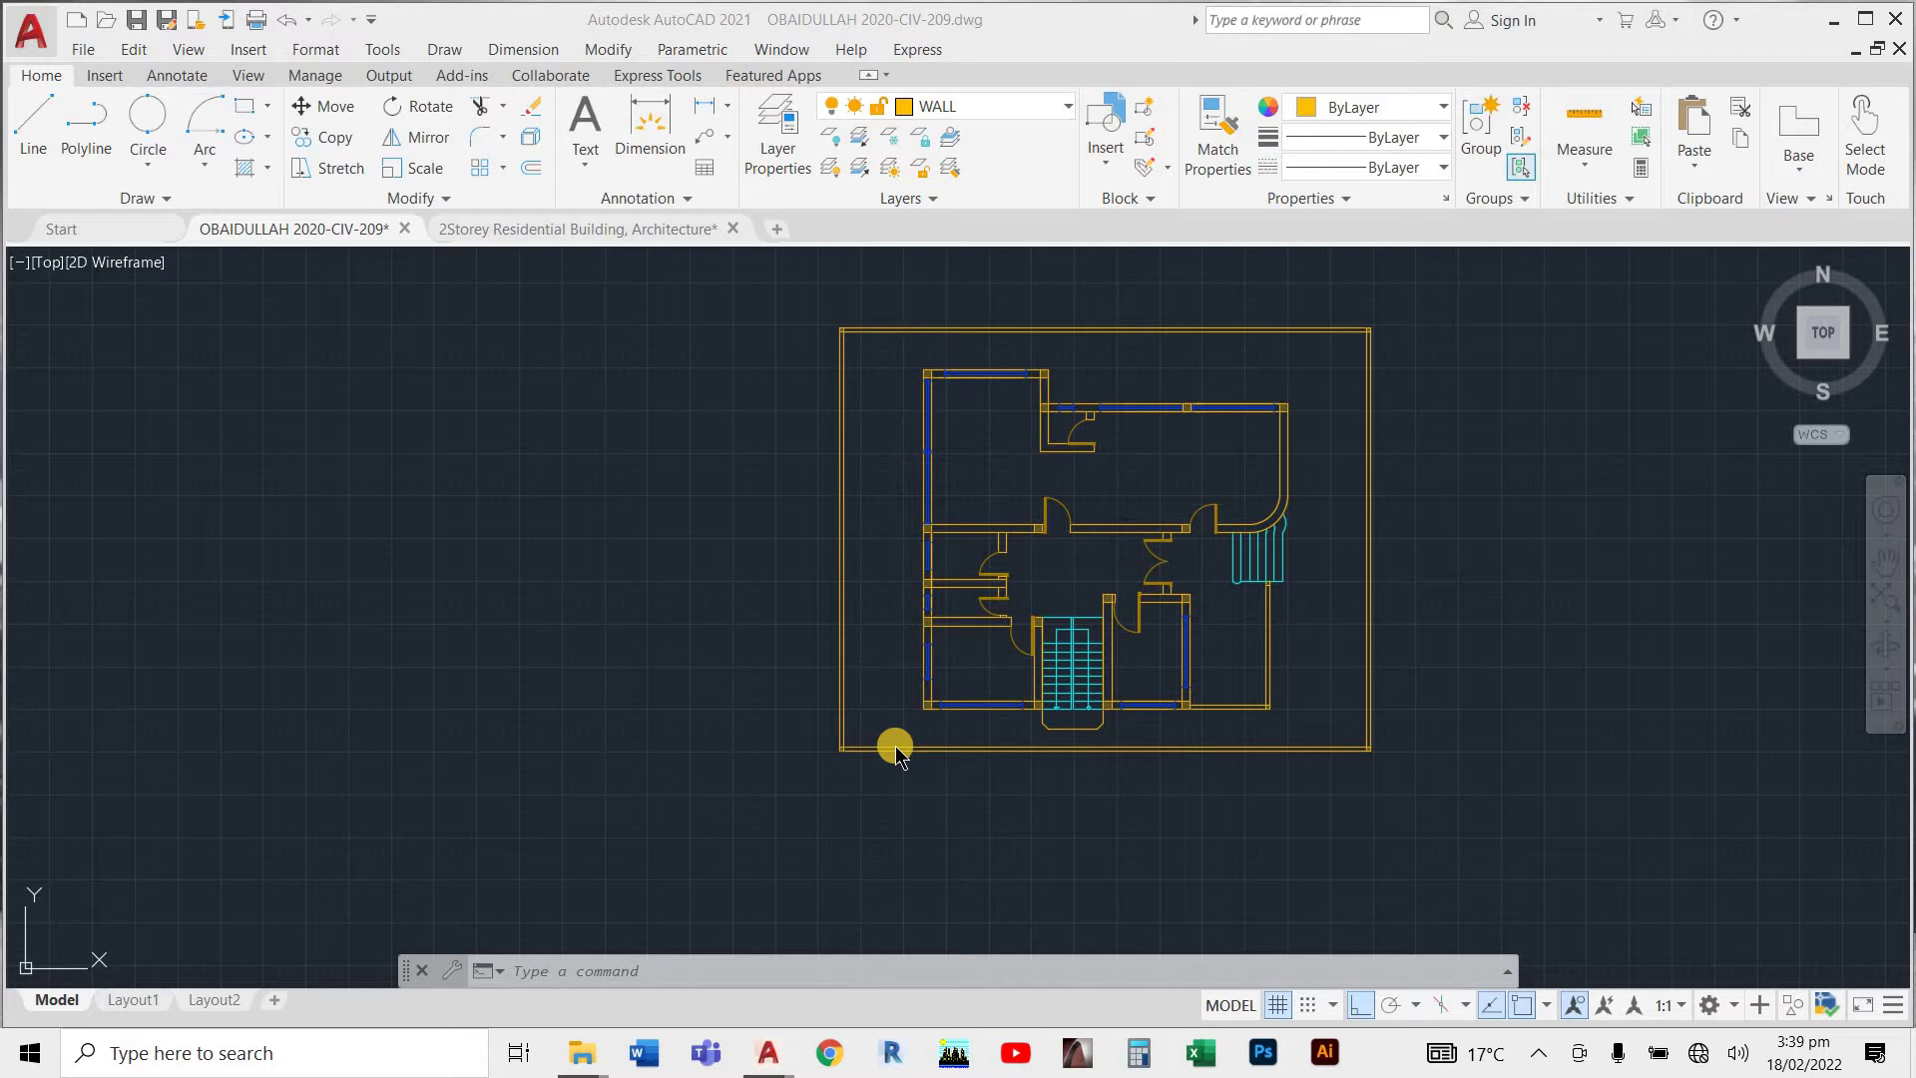
# Examine the floor plan's walls, doors, stairs and surrounding boundary wall.
pyautogui.scroll(4, 1266, 597)
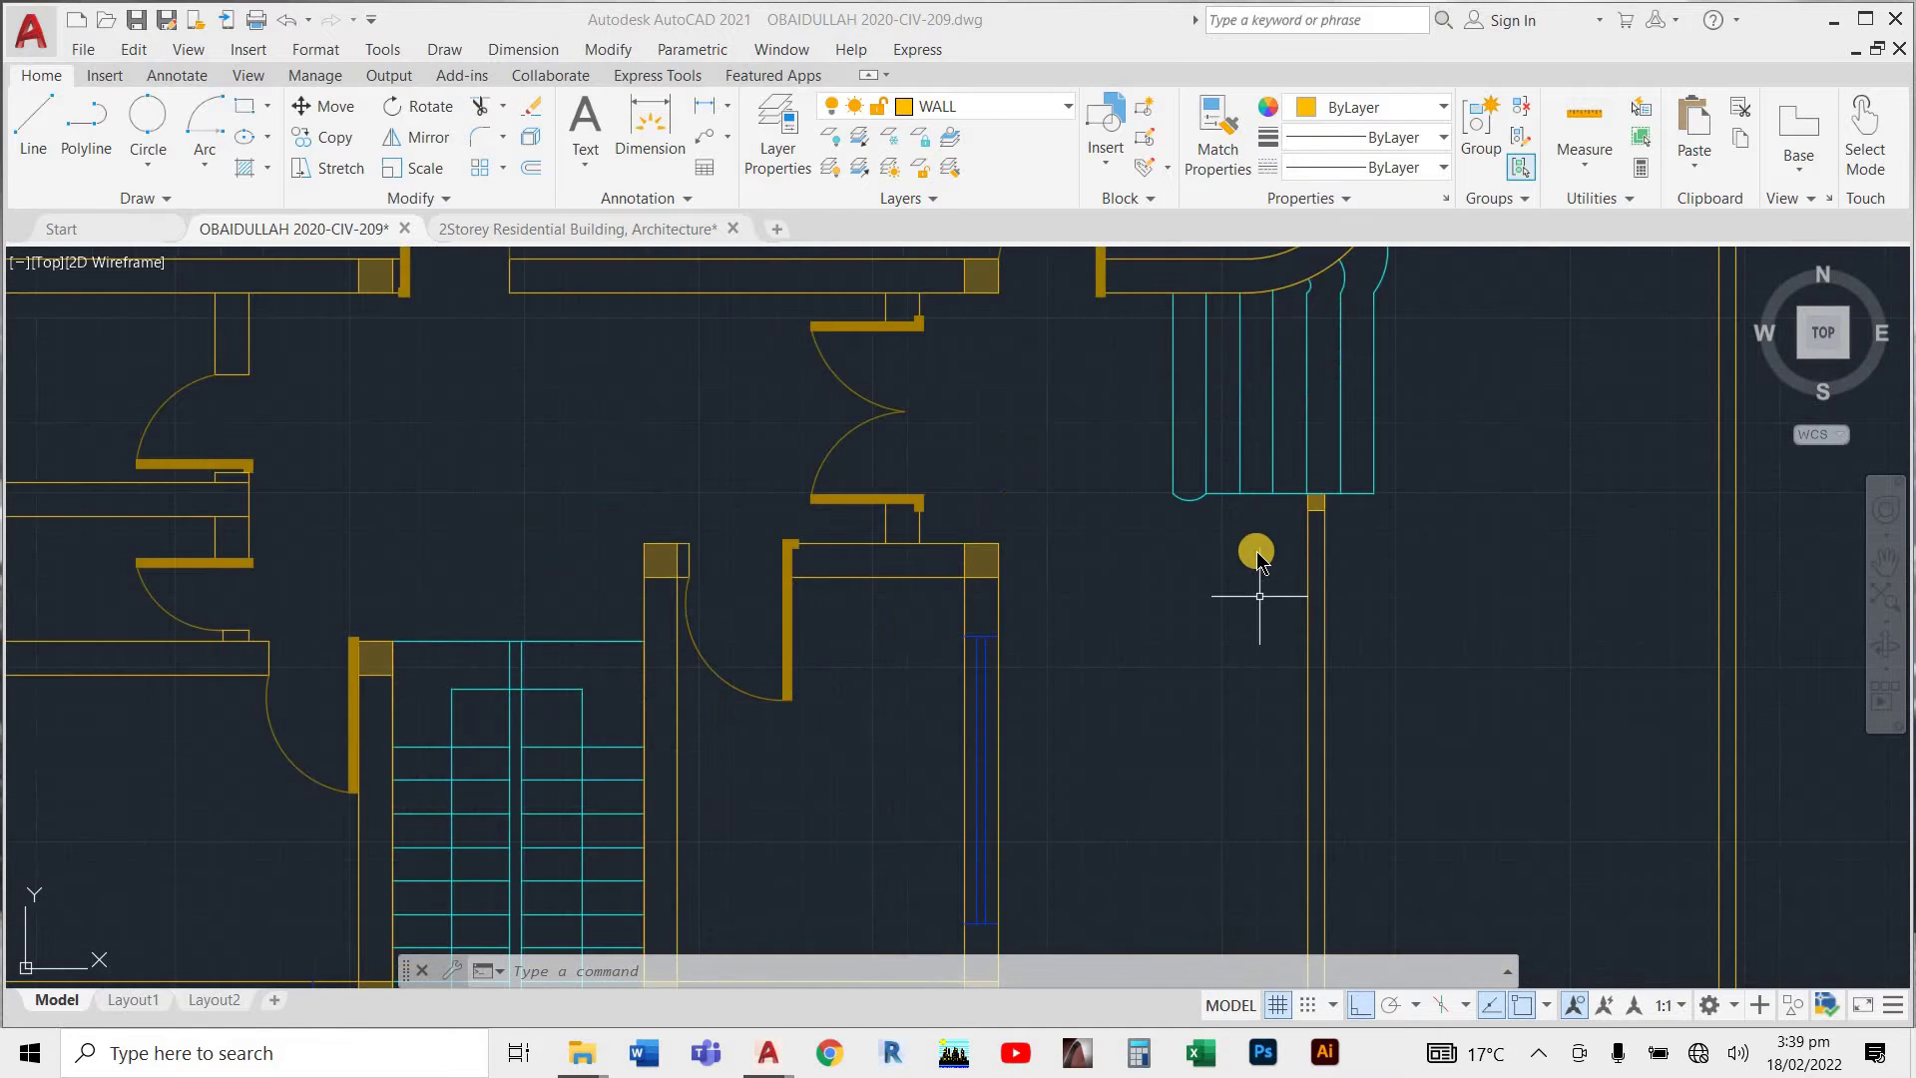
pyautogui.scroll(-4, 1096, 559)
pyautogui.click(632, 640)
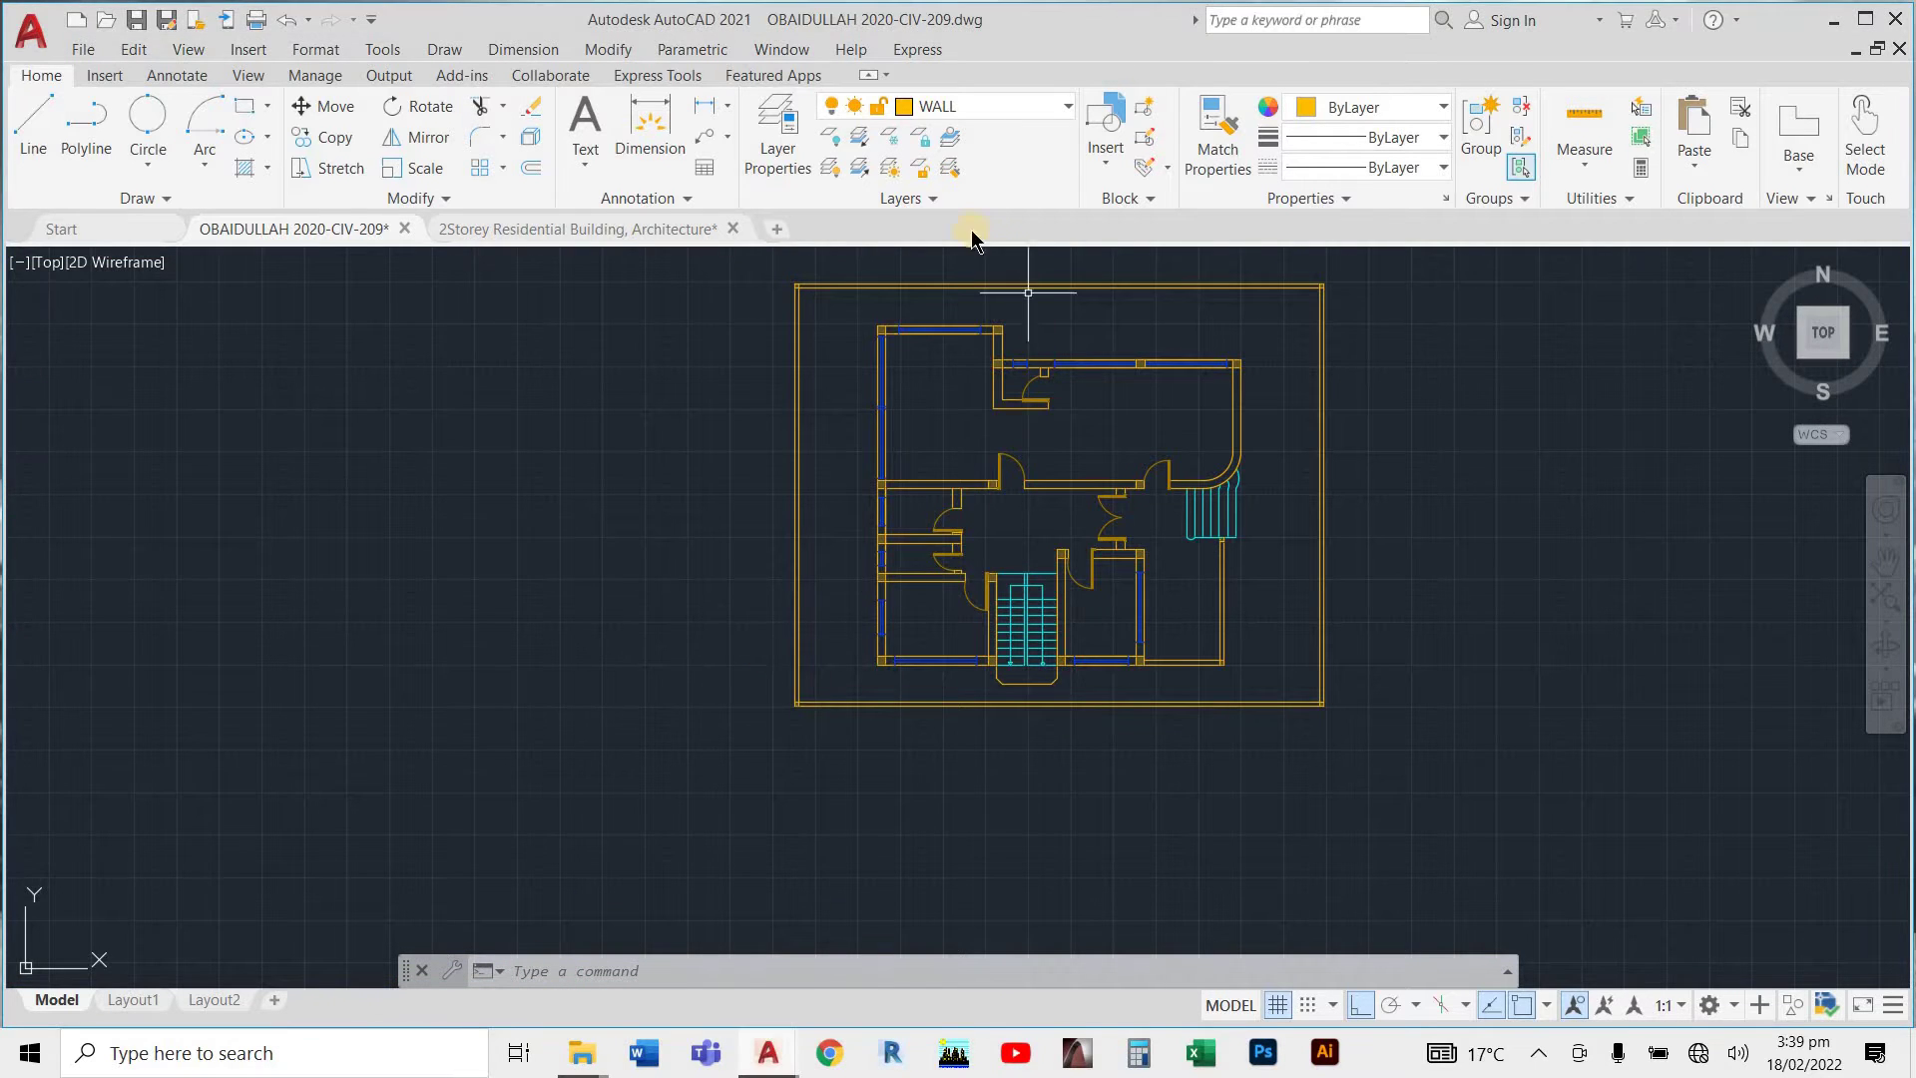
pyautogui.scroll(2, 984, 607)
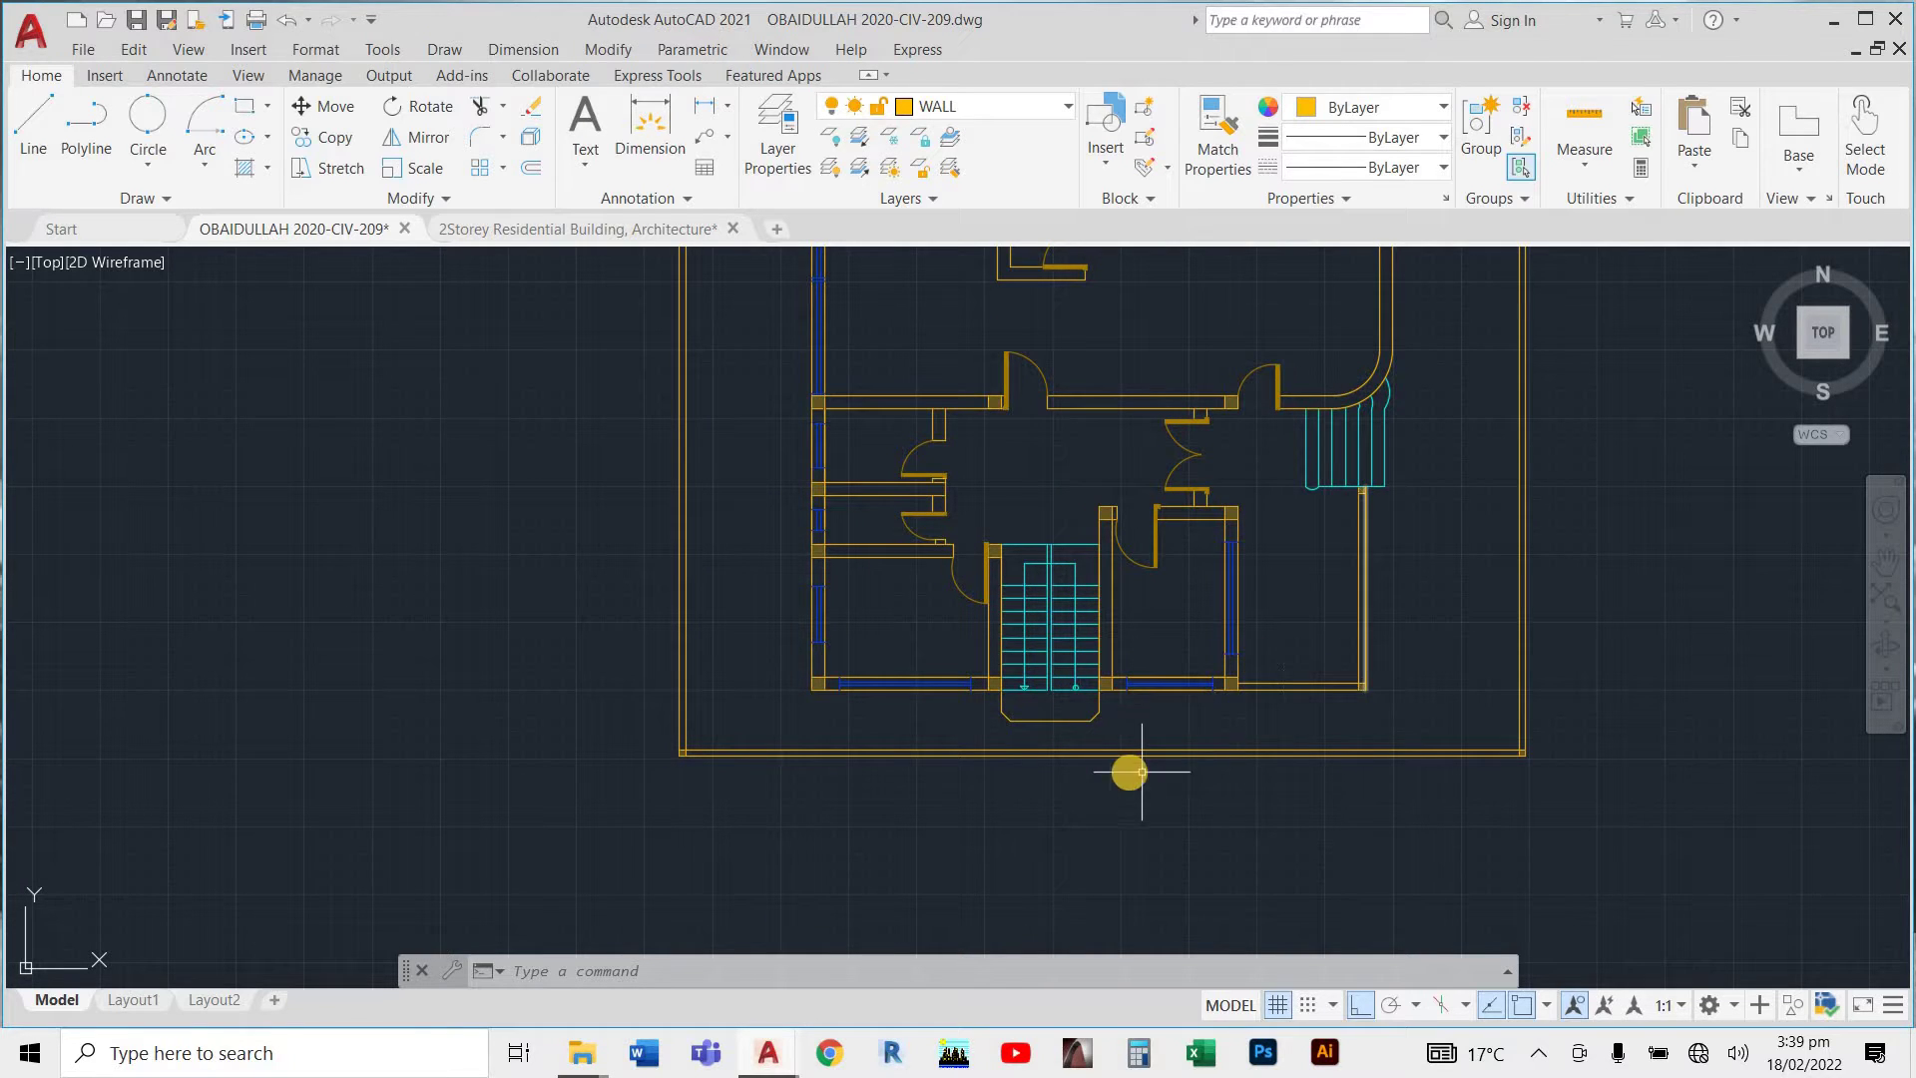
pyautogui.scroll(-4, 810, 687)
pyautogui.scroll(1, 805, 661)
pyautogui.scroll(-1, 811, 691)
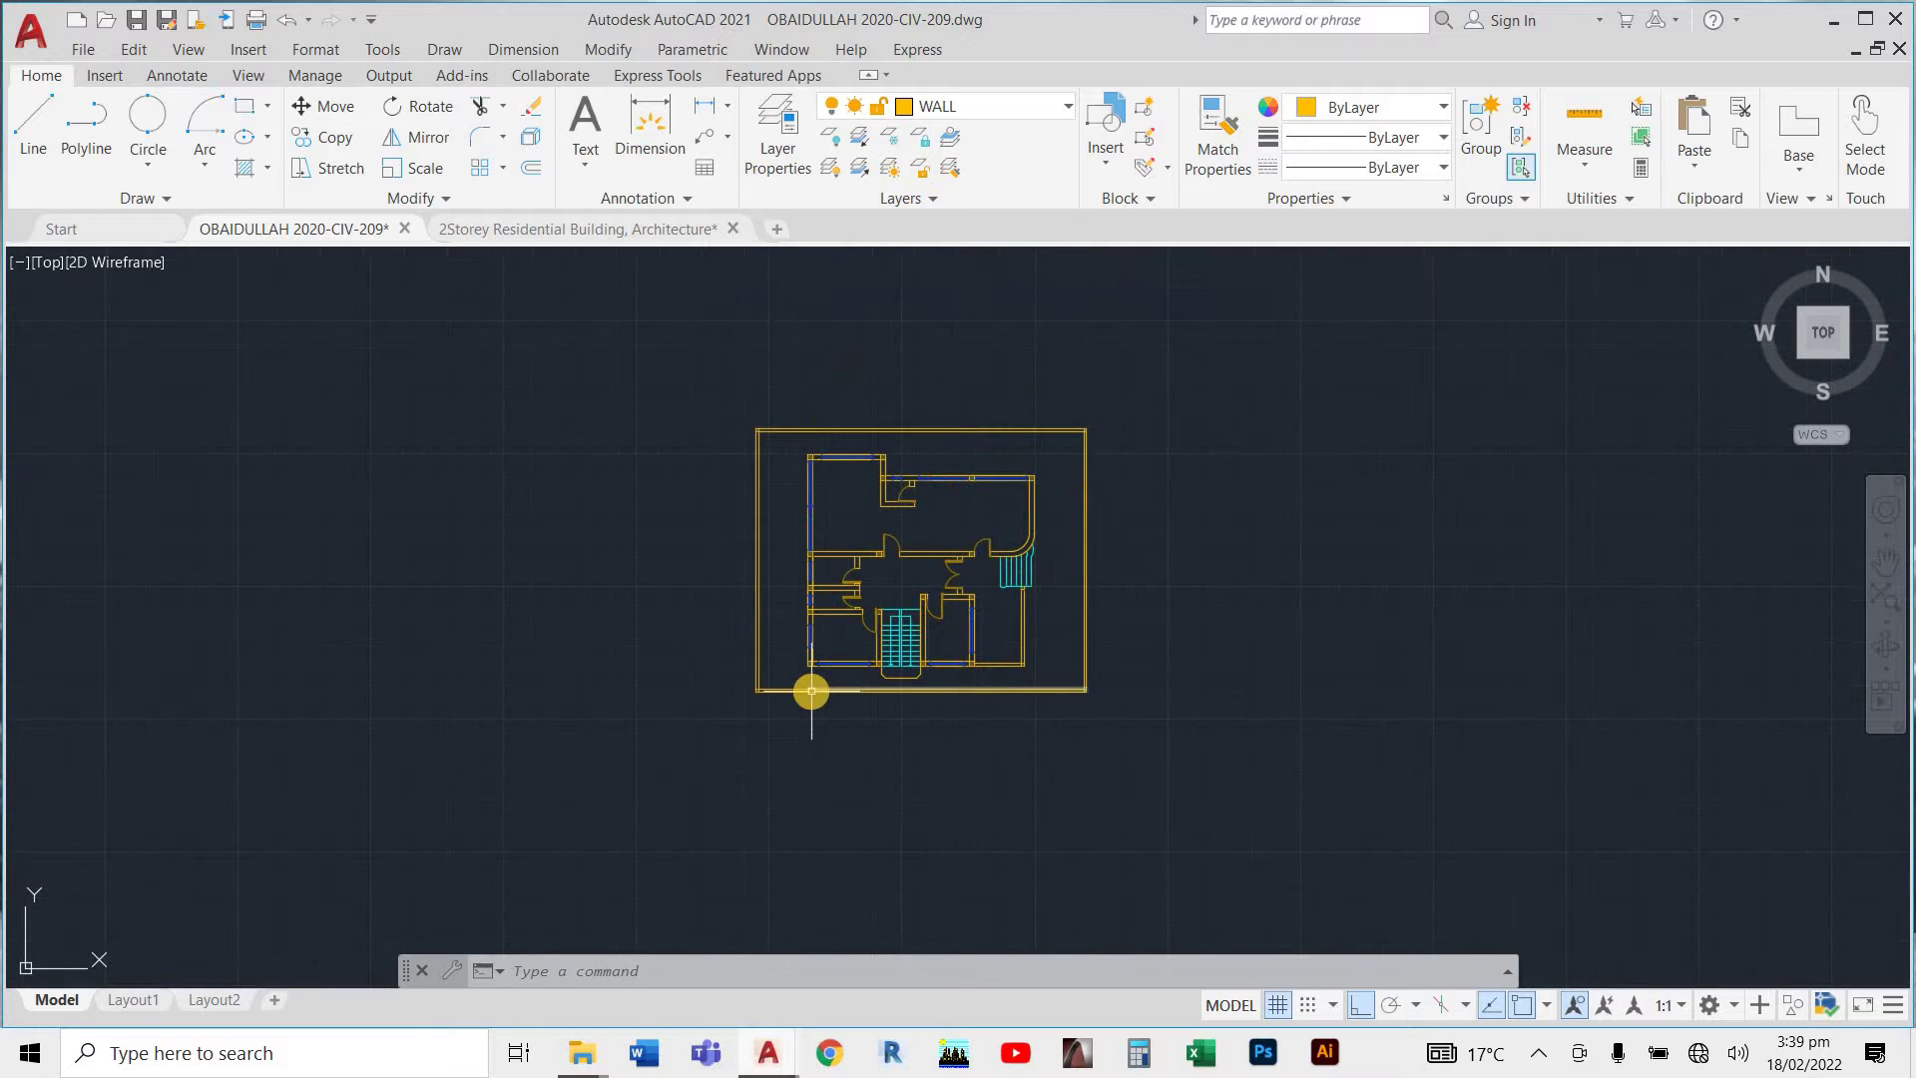
pyautogui.scroll(5, 812, 666)
pyautogui.scroll(-7, 826, 619)
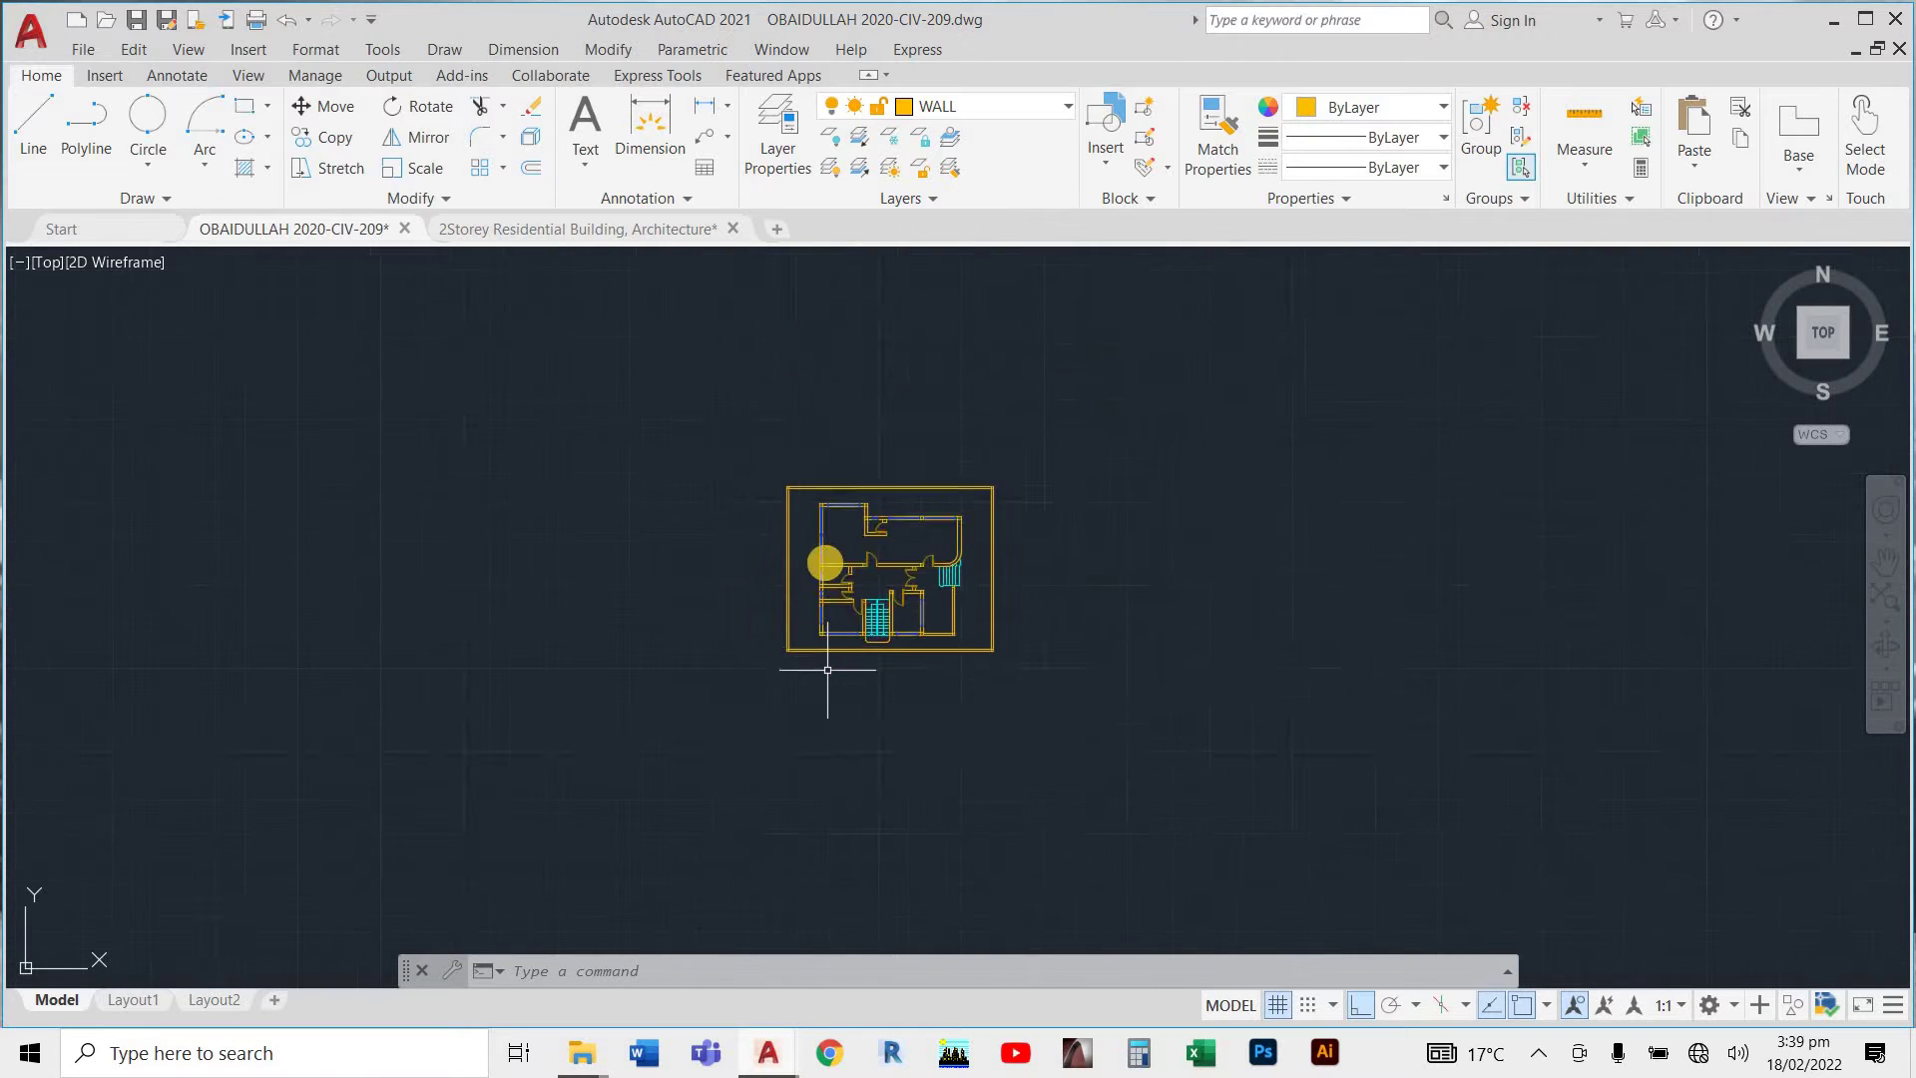
pyautogui.scroll(6, 825, 639)
pyautogui.scroll(-4, 822, 663)
pyautogui.scroll(4, 803, 599)
pyautogui.scroll(-6, 828, 608)
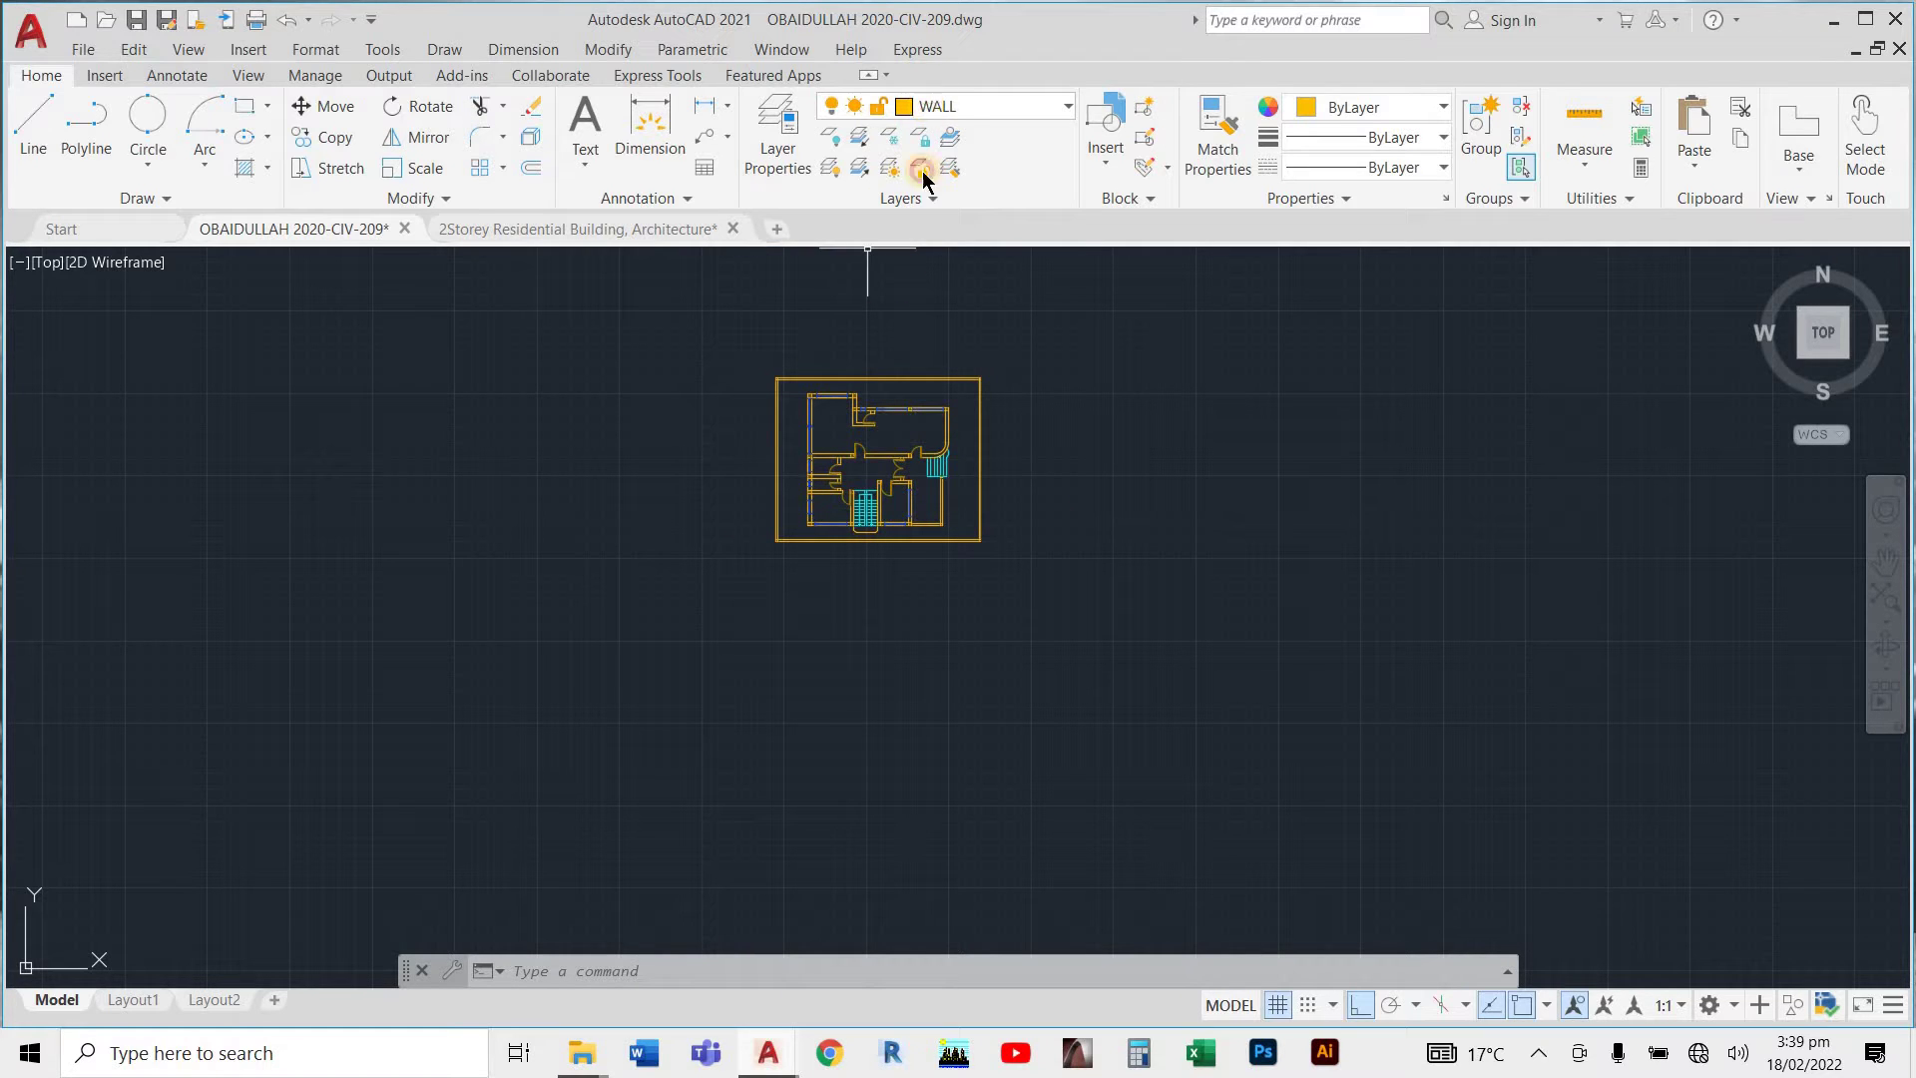
# Create a new layer named AXIS and set its color to index 50.
pyautogui.click(928, 108)
pyautogui.click(657, 442)
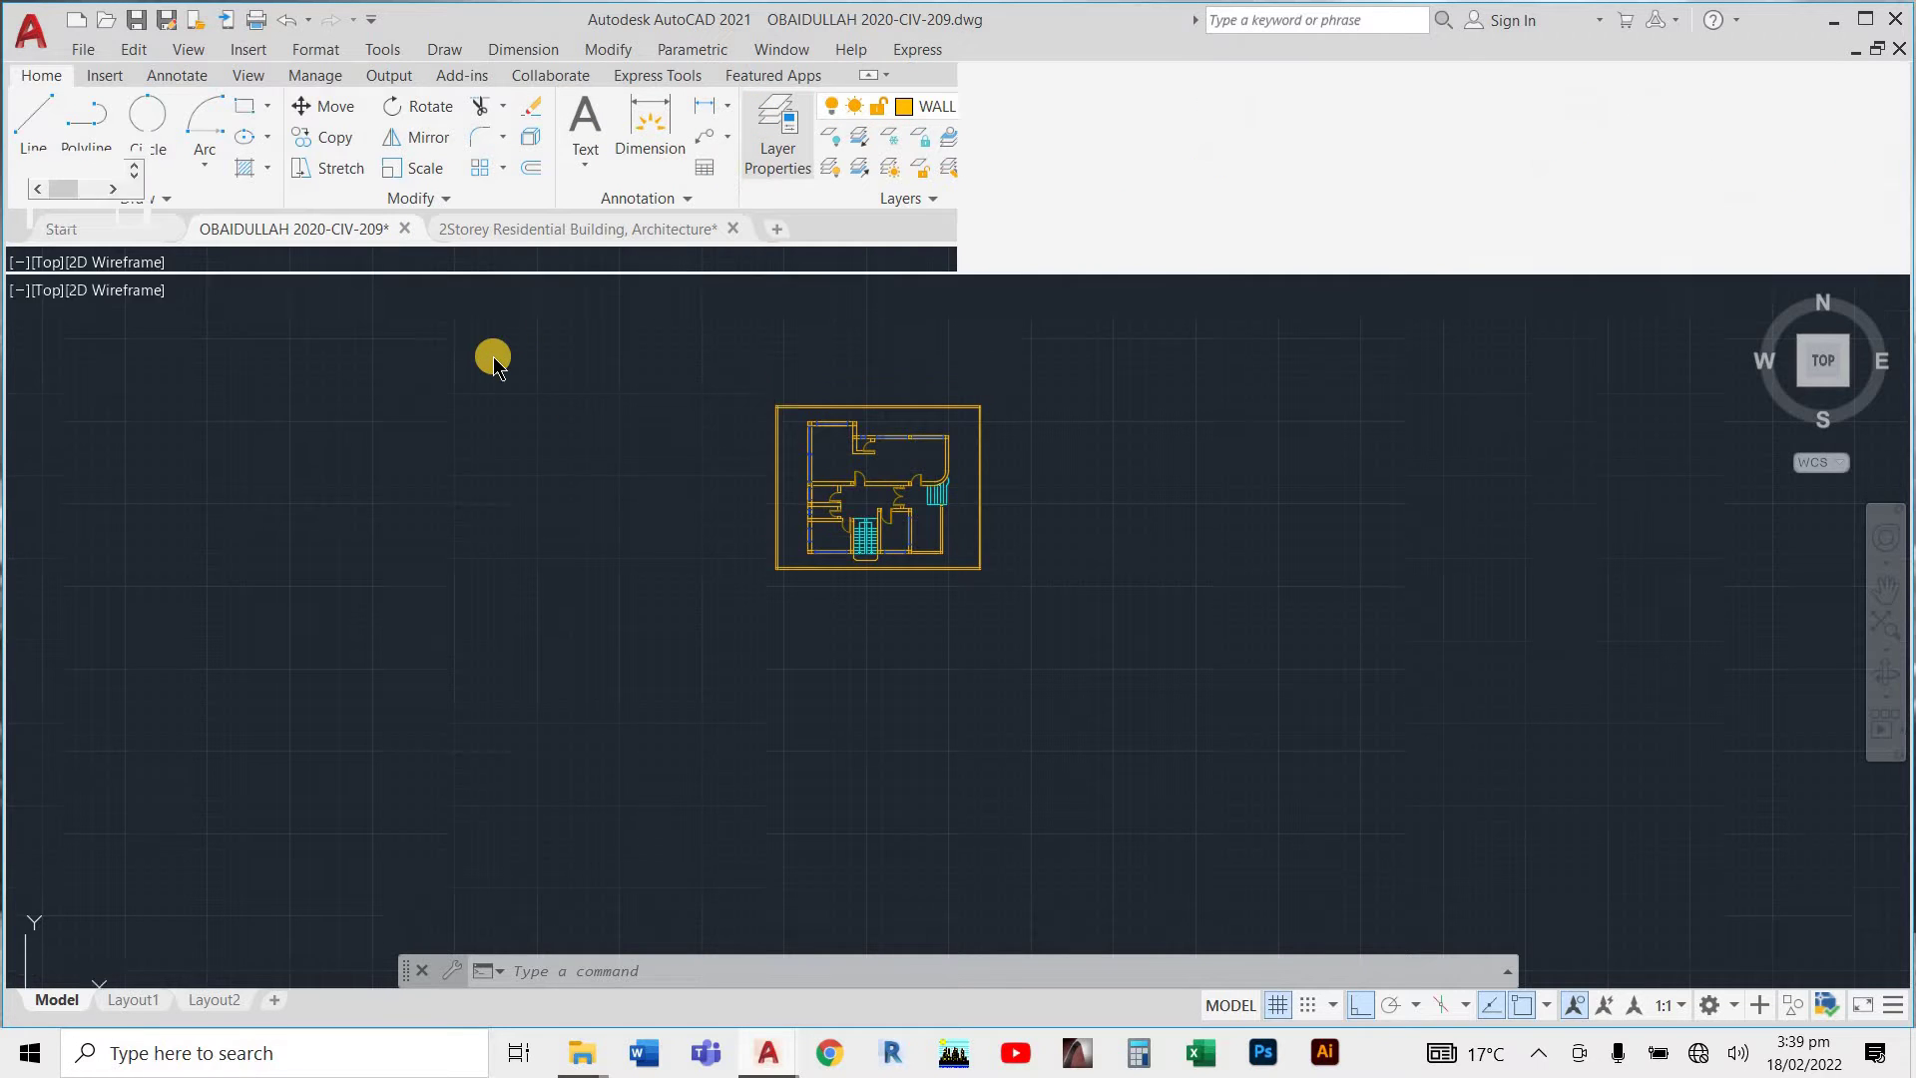
pyautogui.scroll(-3, 240, 167)
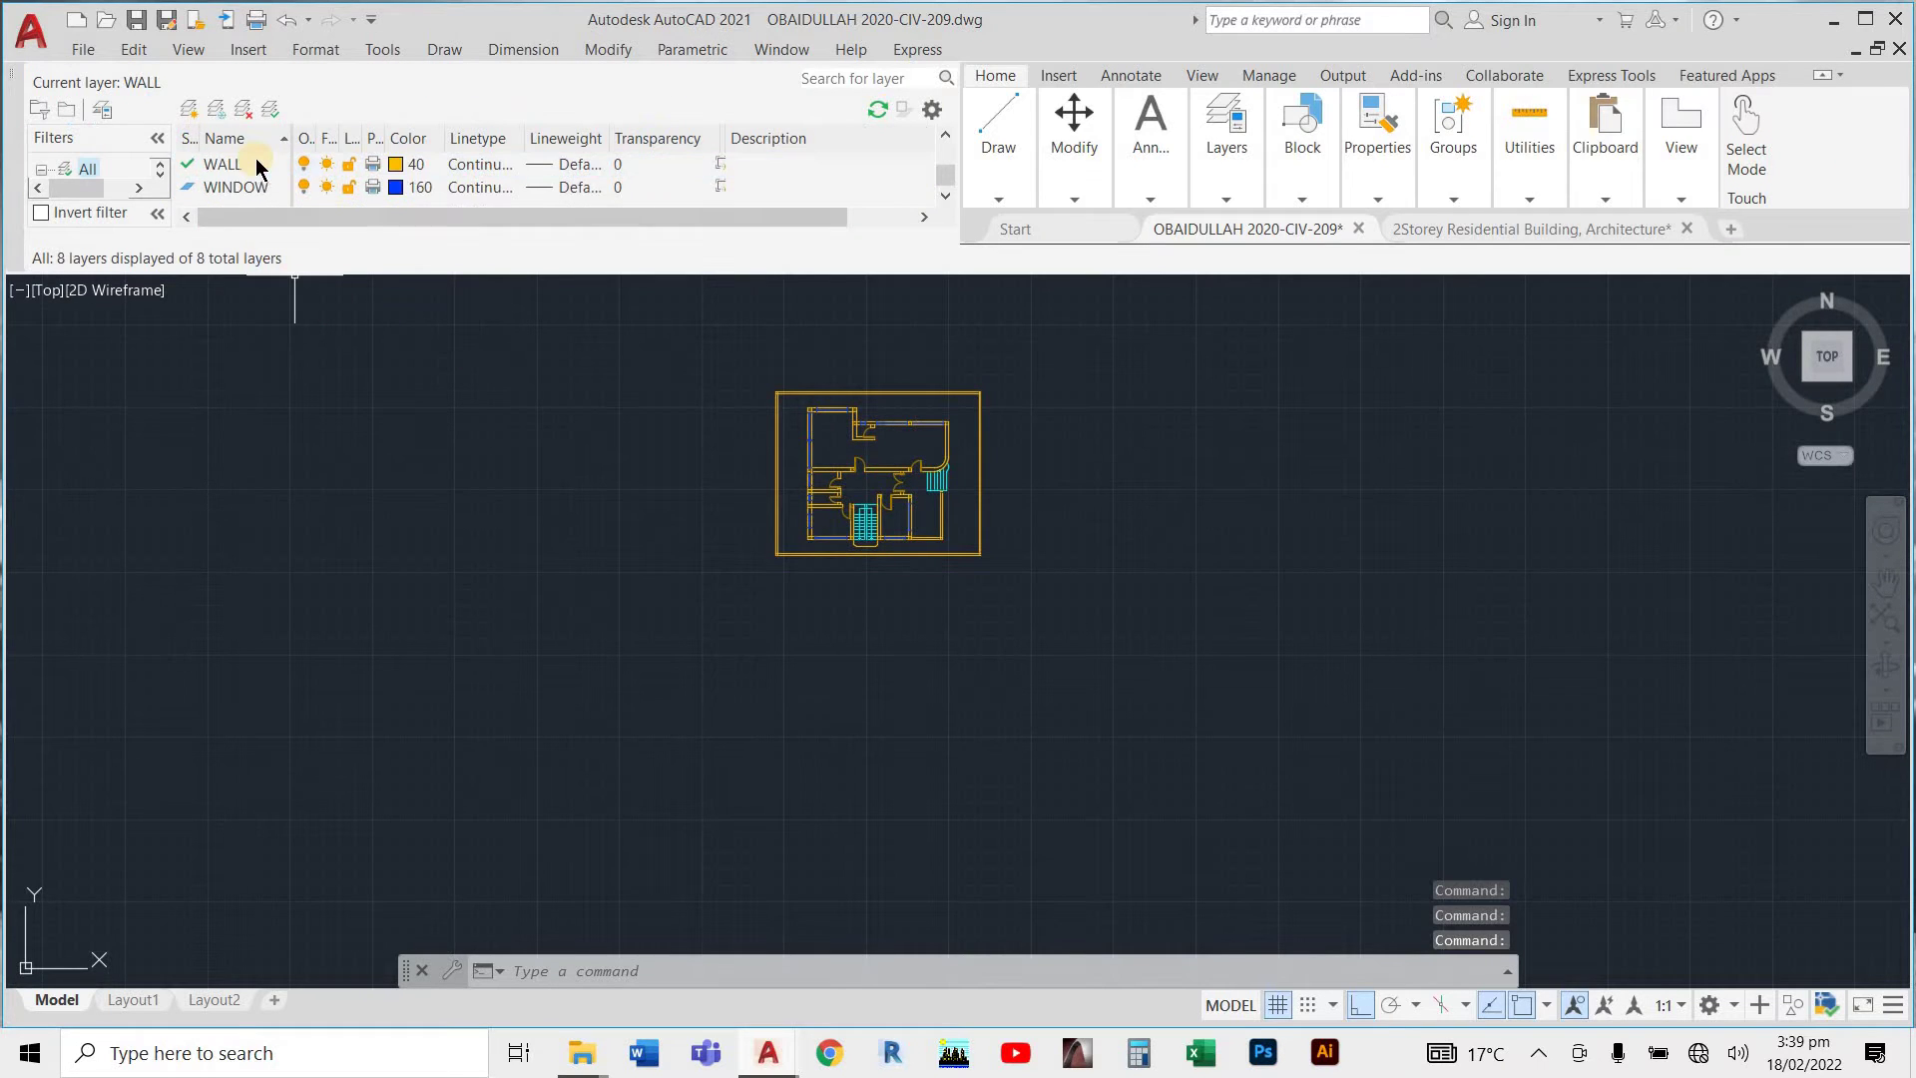
pyautogui.click(194, 115)
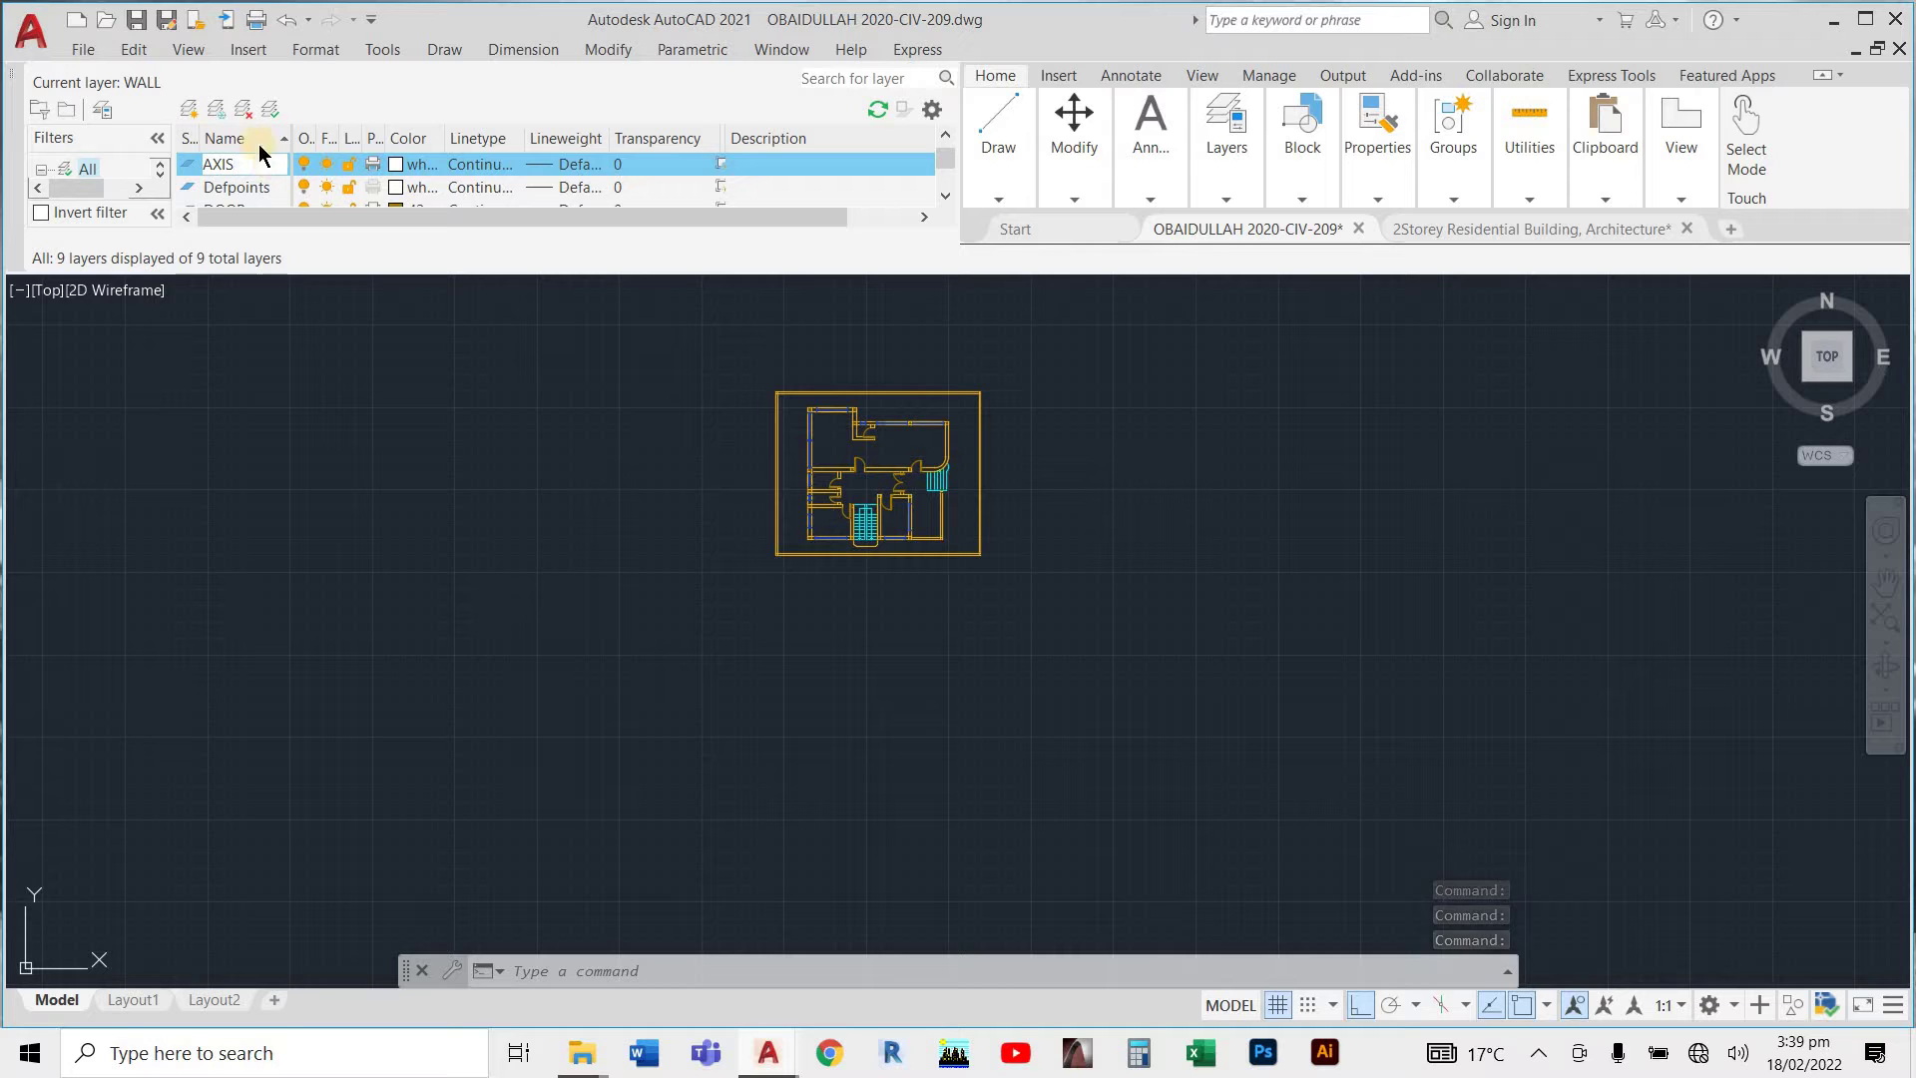
pyautogui.click(416, 165)
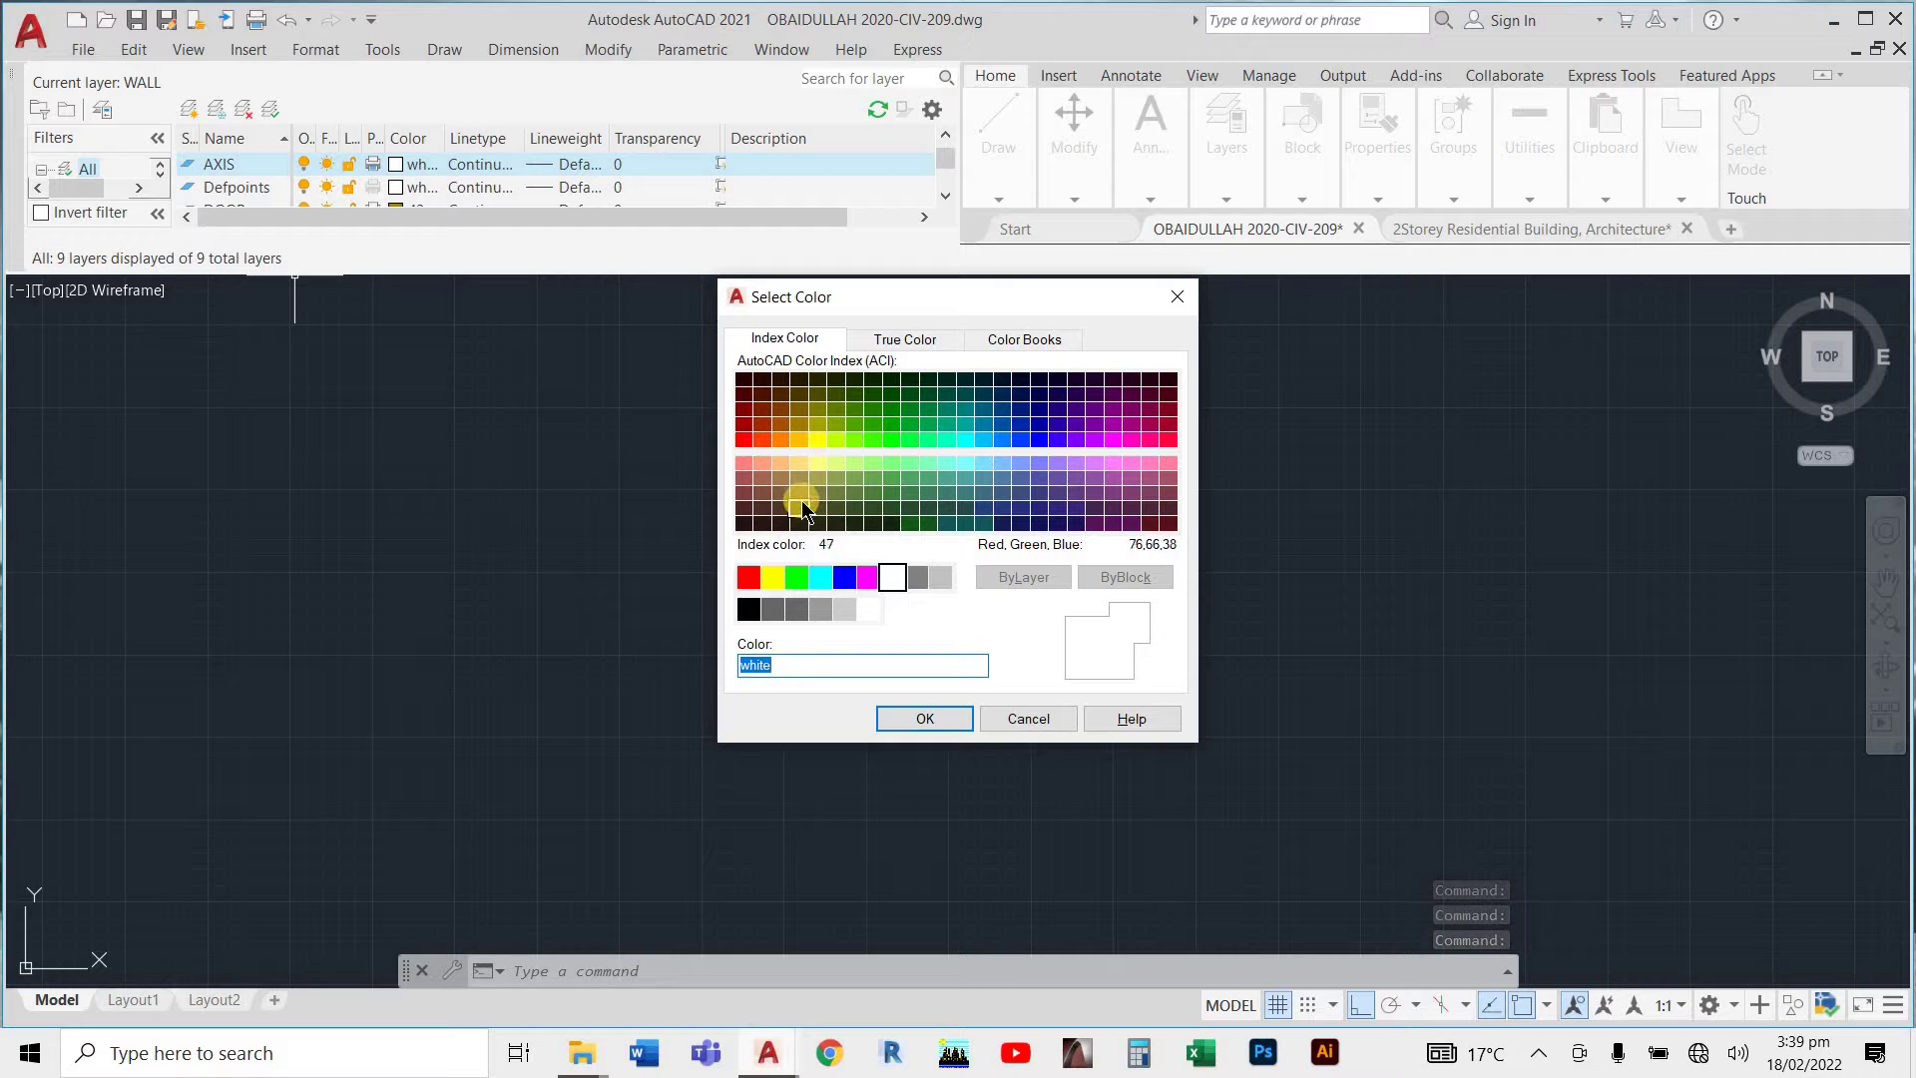
pyautogui.click(816, 437)
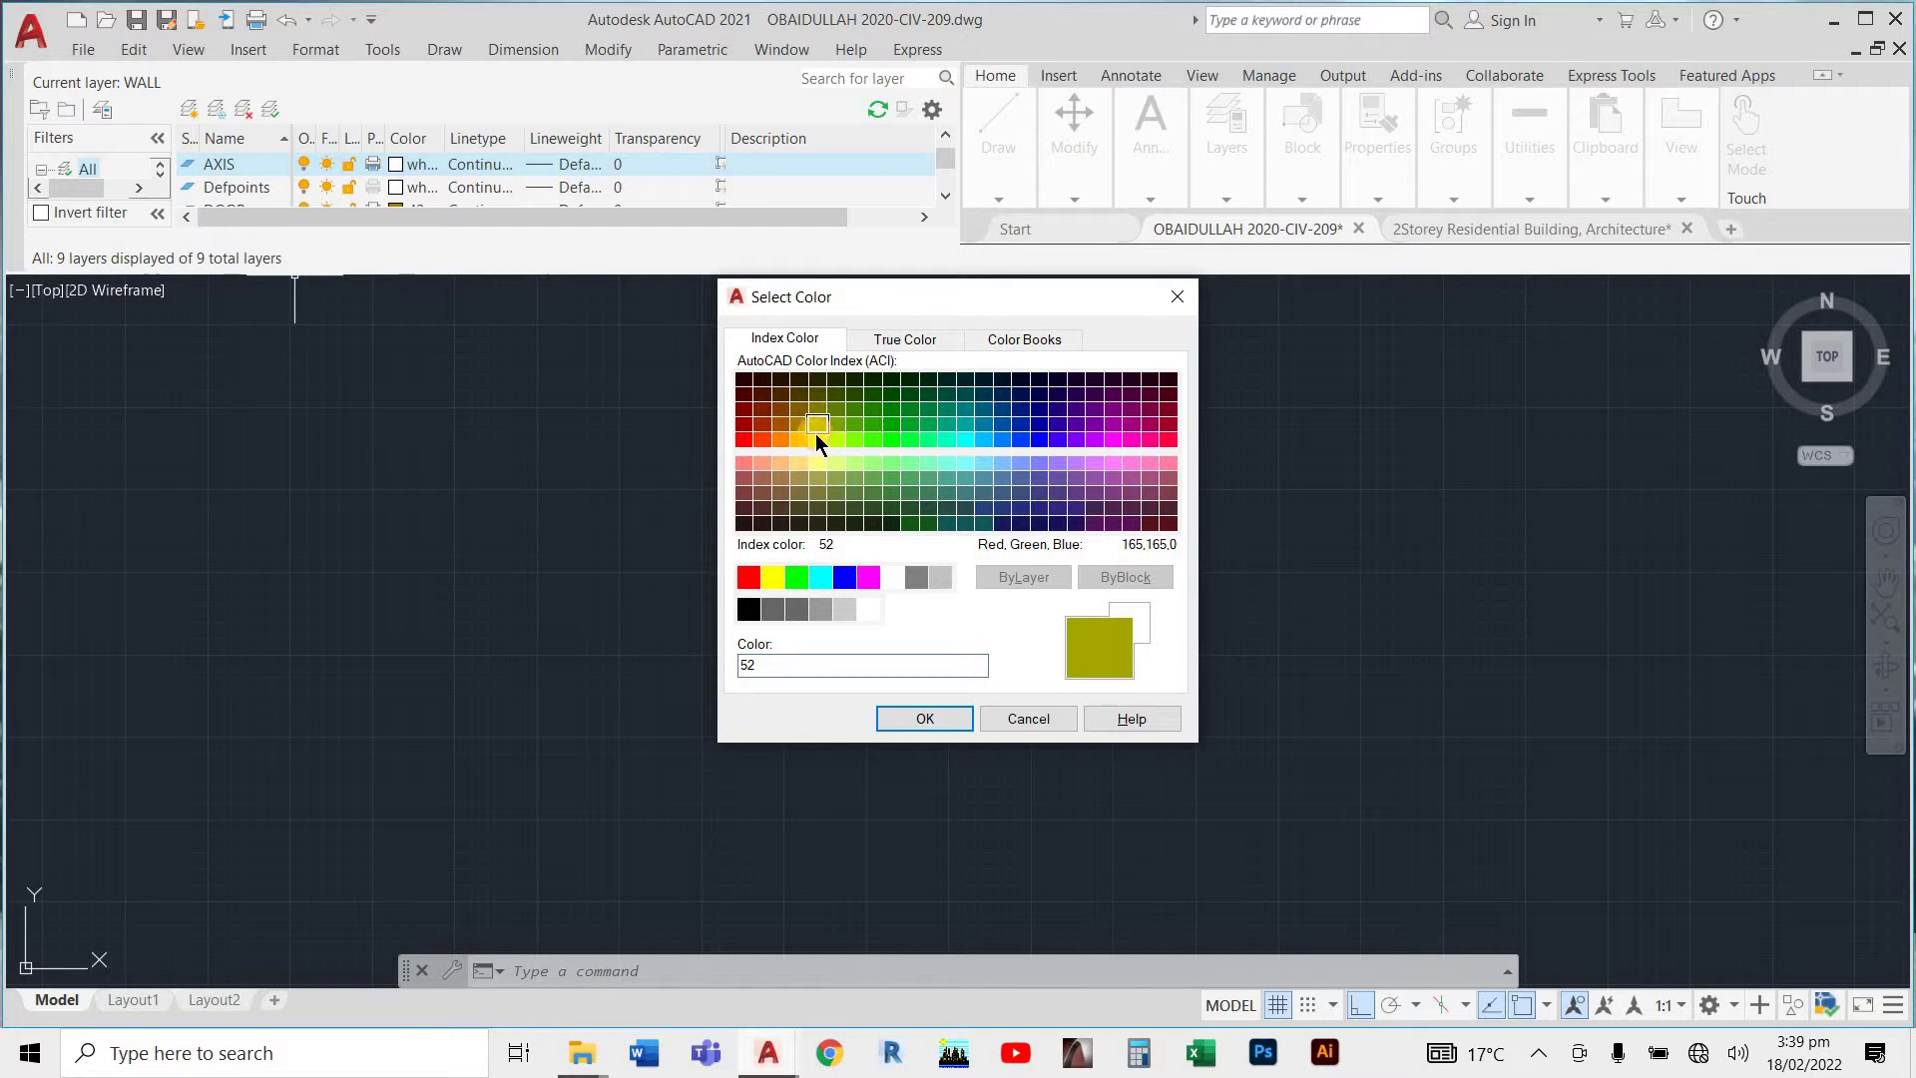
pyautogui.click(924, 720)
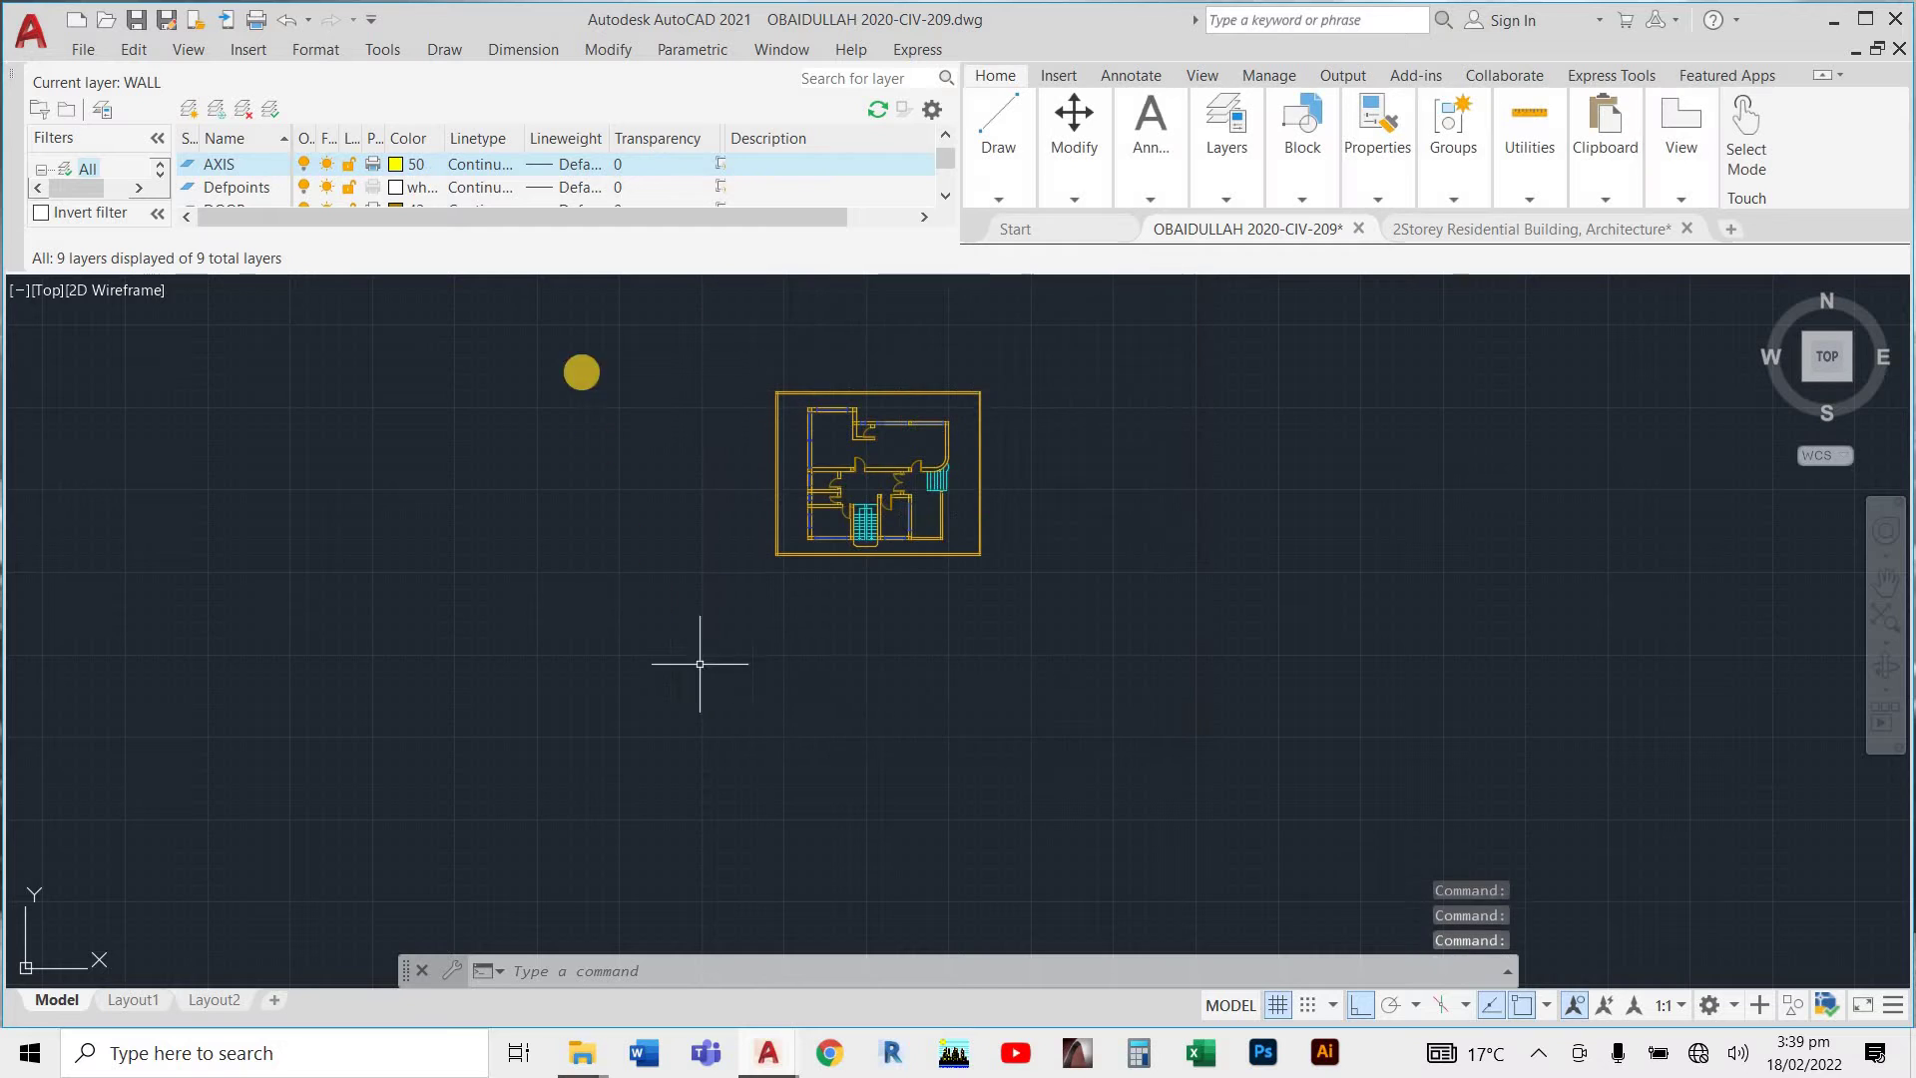
# Load the ACAD_ISO02W100 ISO dash linetype, assign it to the AXIS layer, and close the layer properties.
pyautogui.click(569, 164)
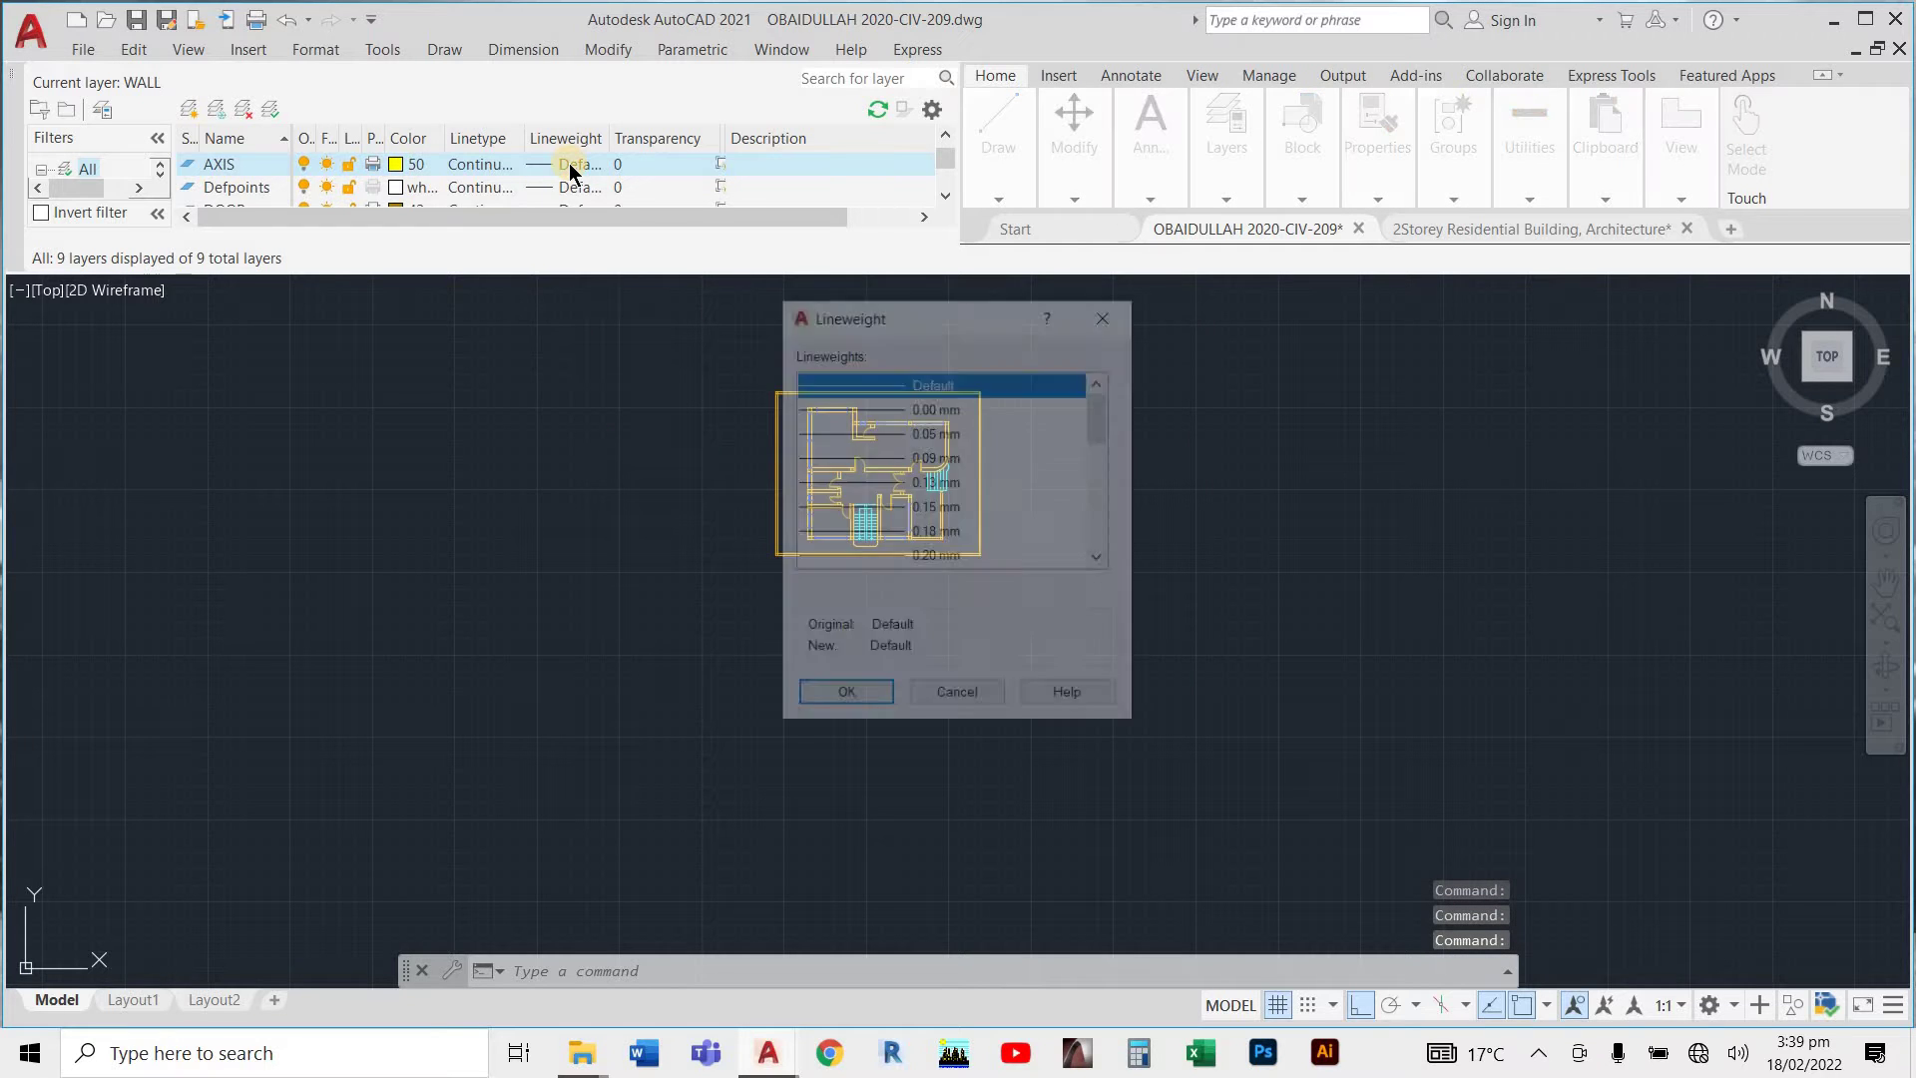
pyautogui.press('Escape')
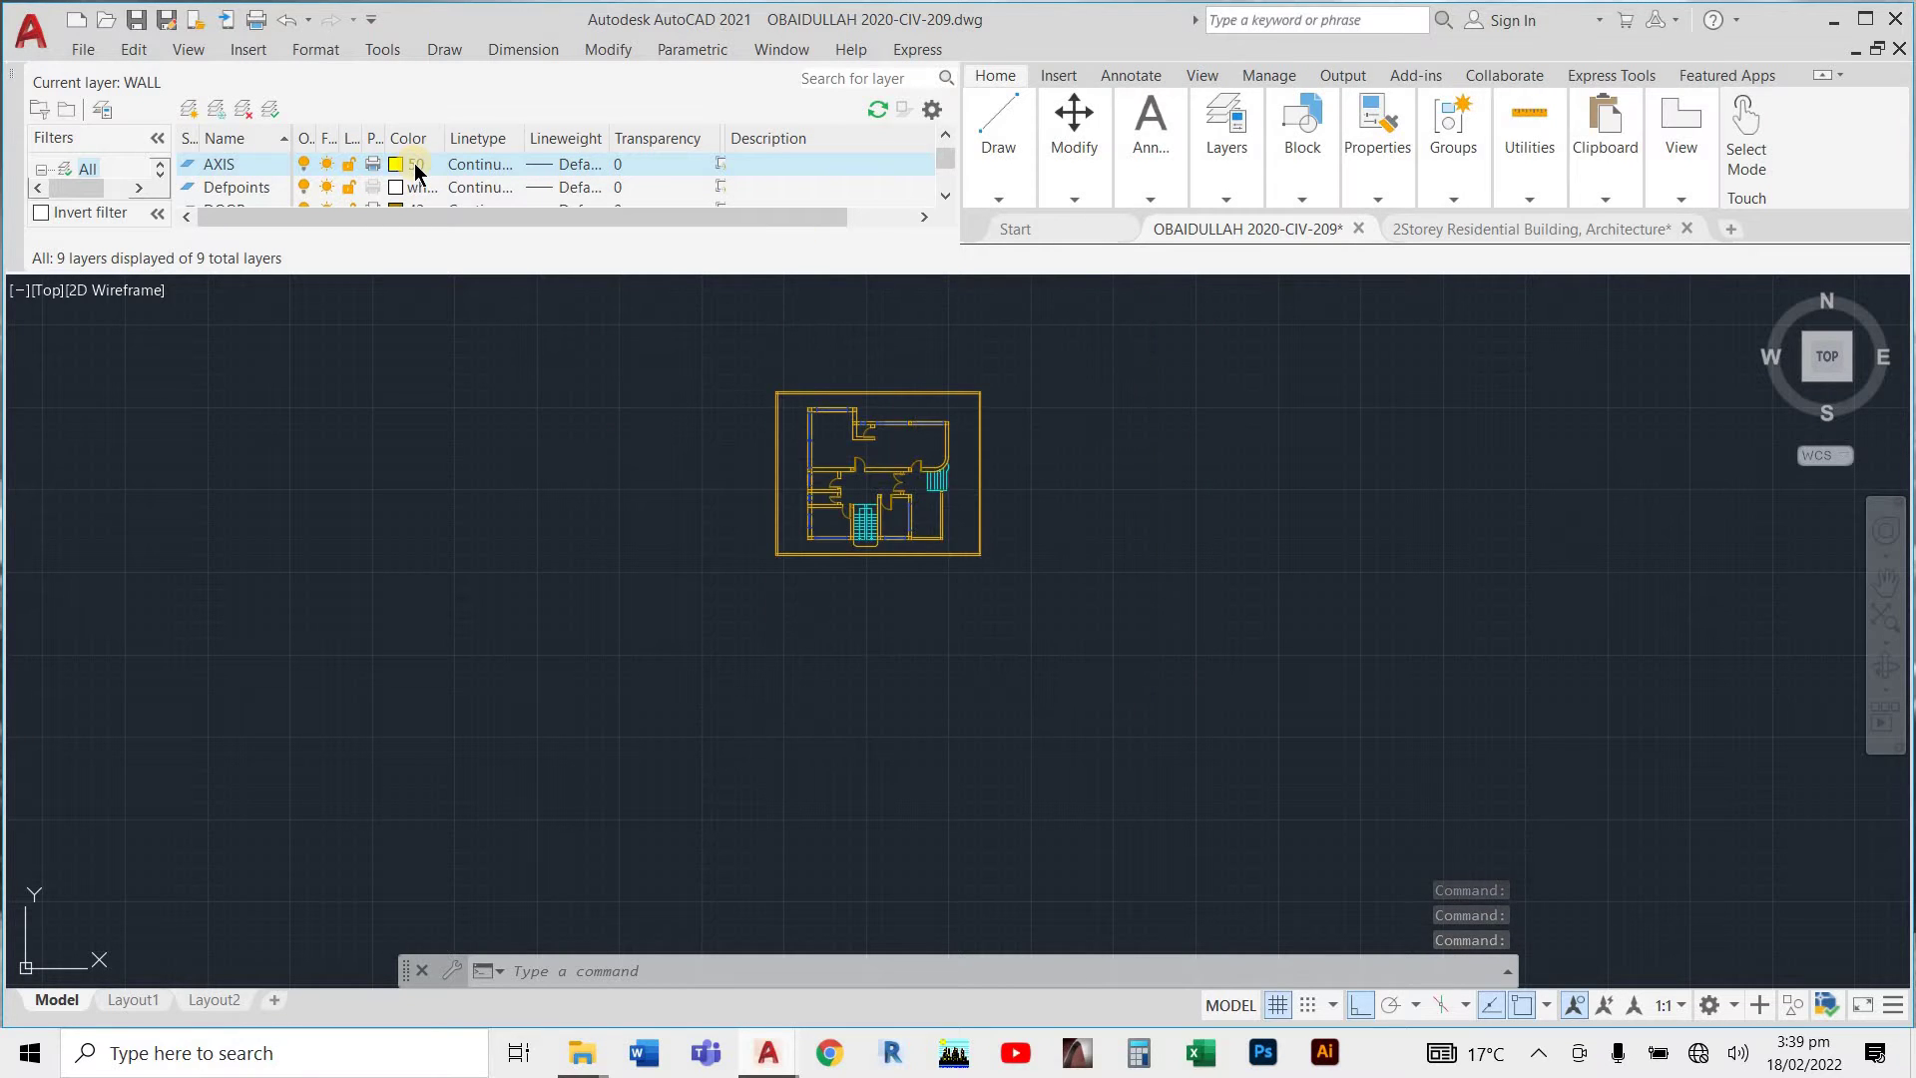
pyautogui.click(479, 163)
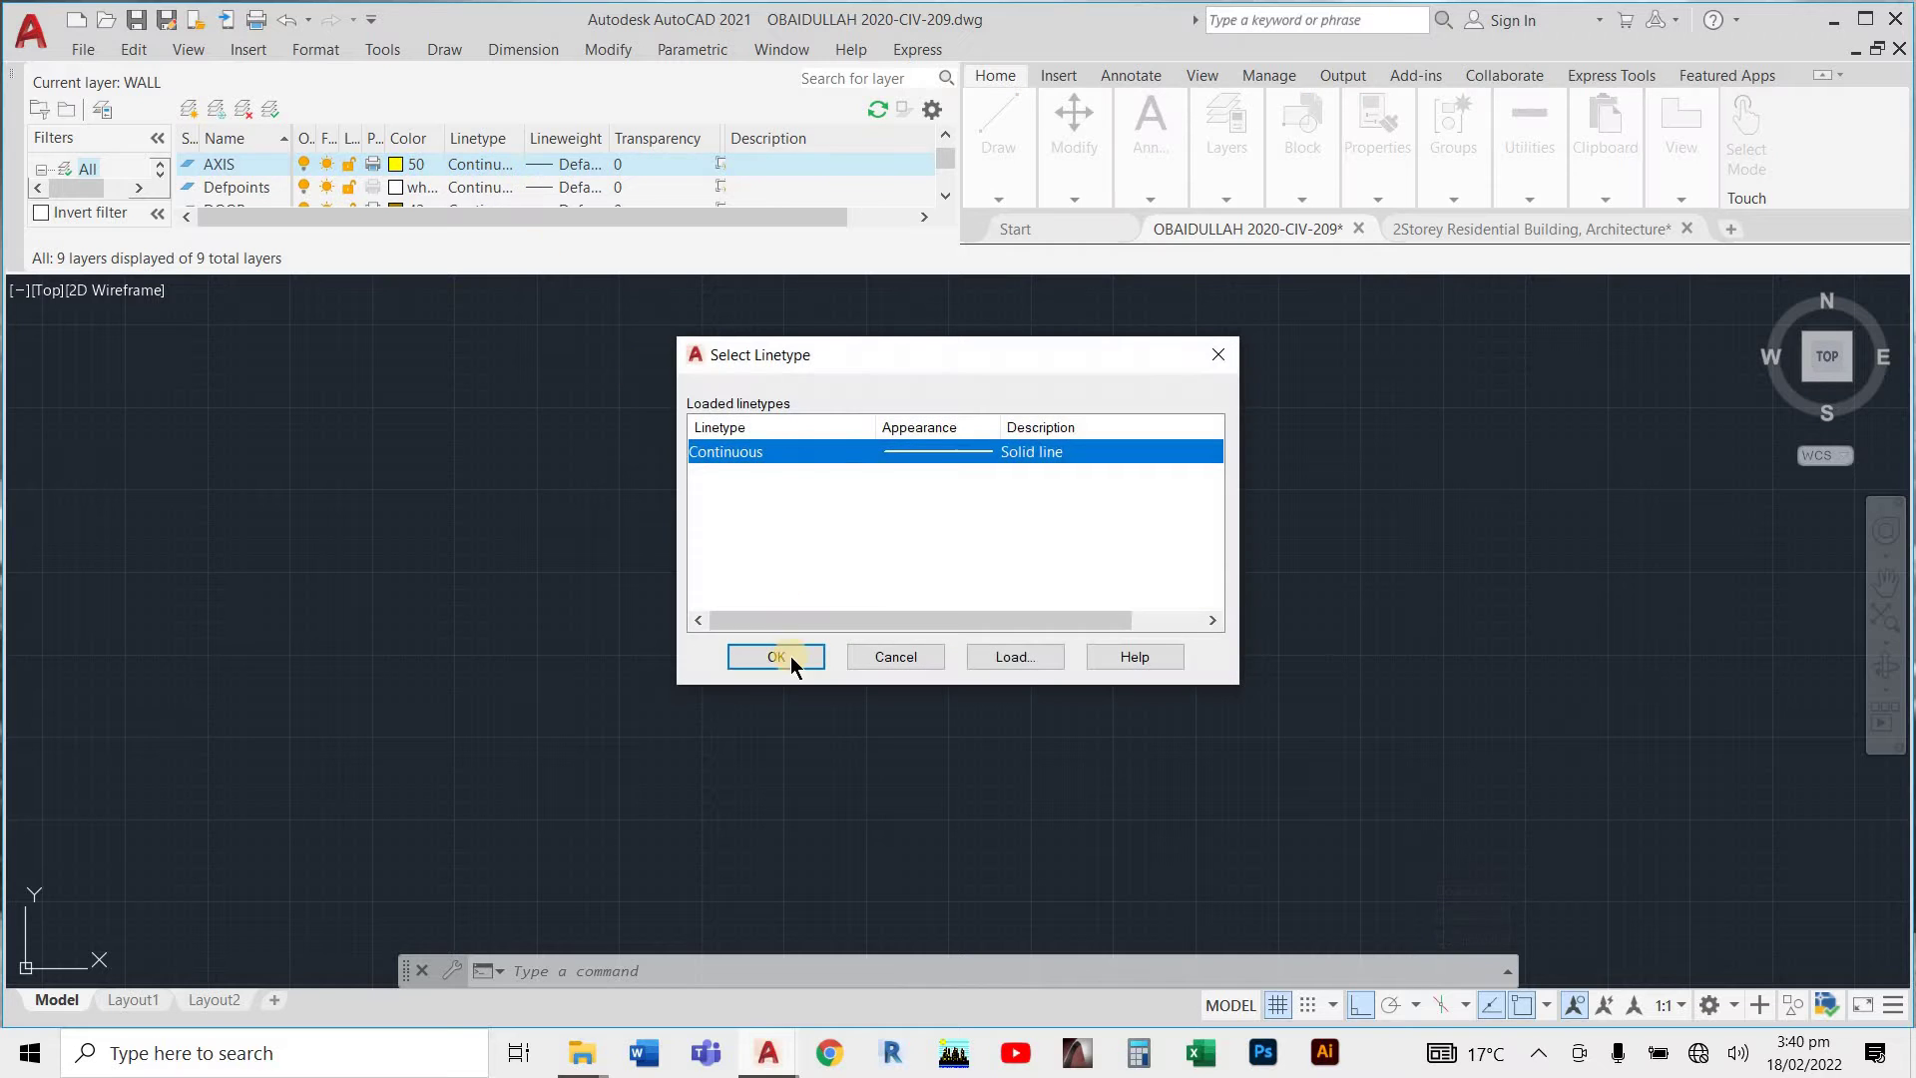
pyautogui.click(1013, 653)
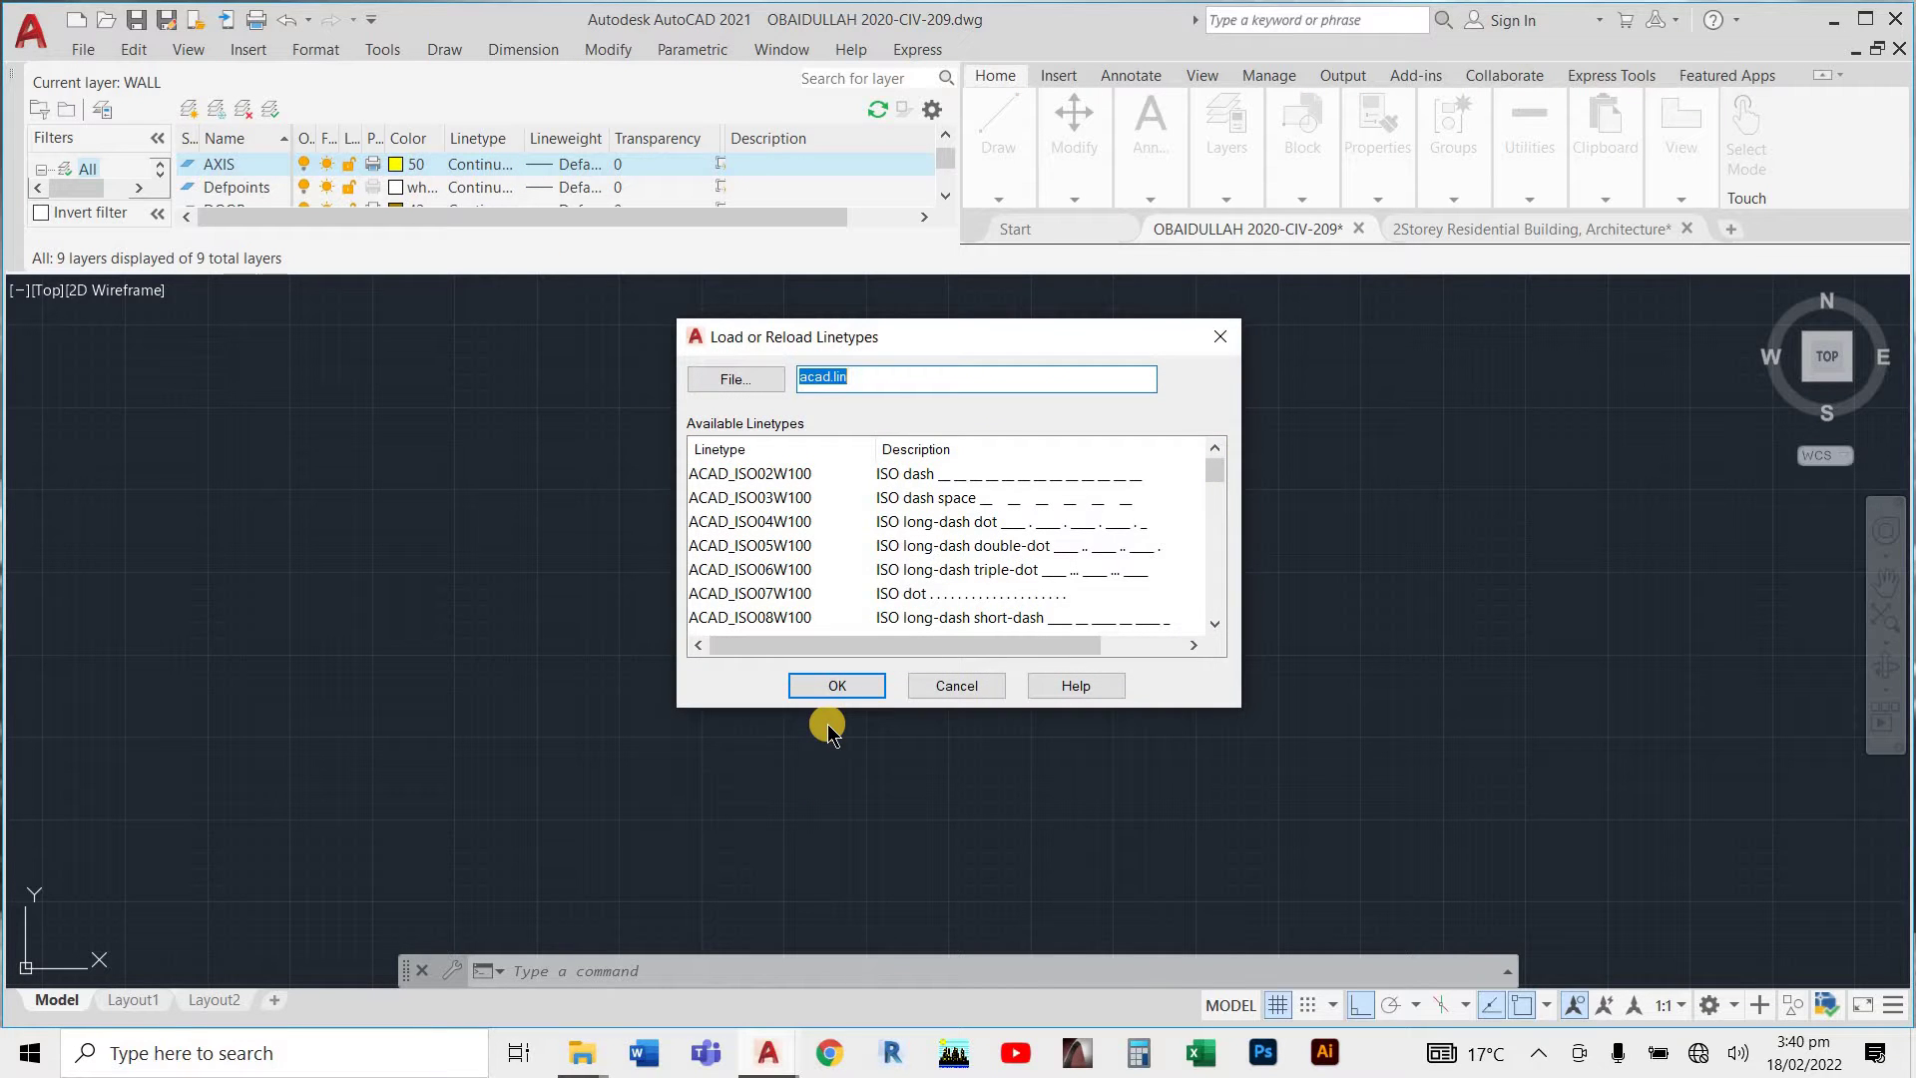
pyautogui.doubleClick(920, 478)
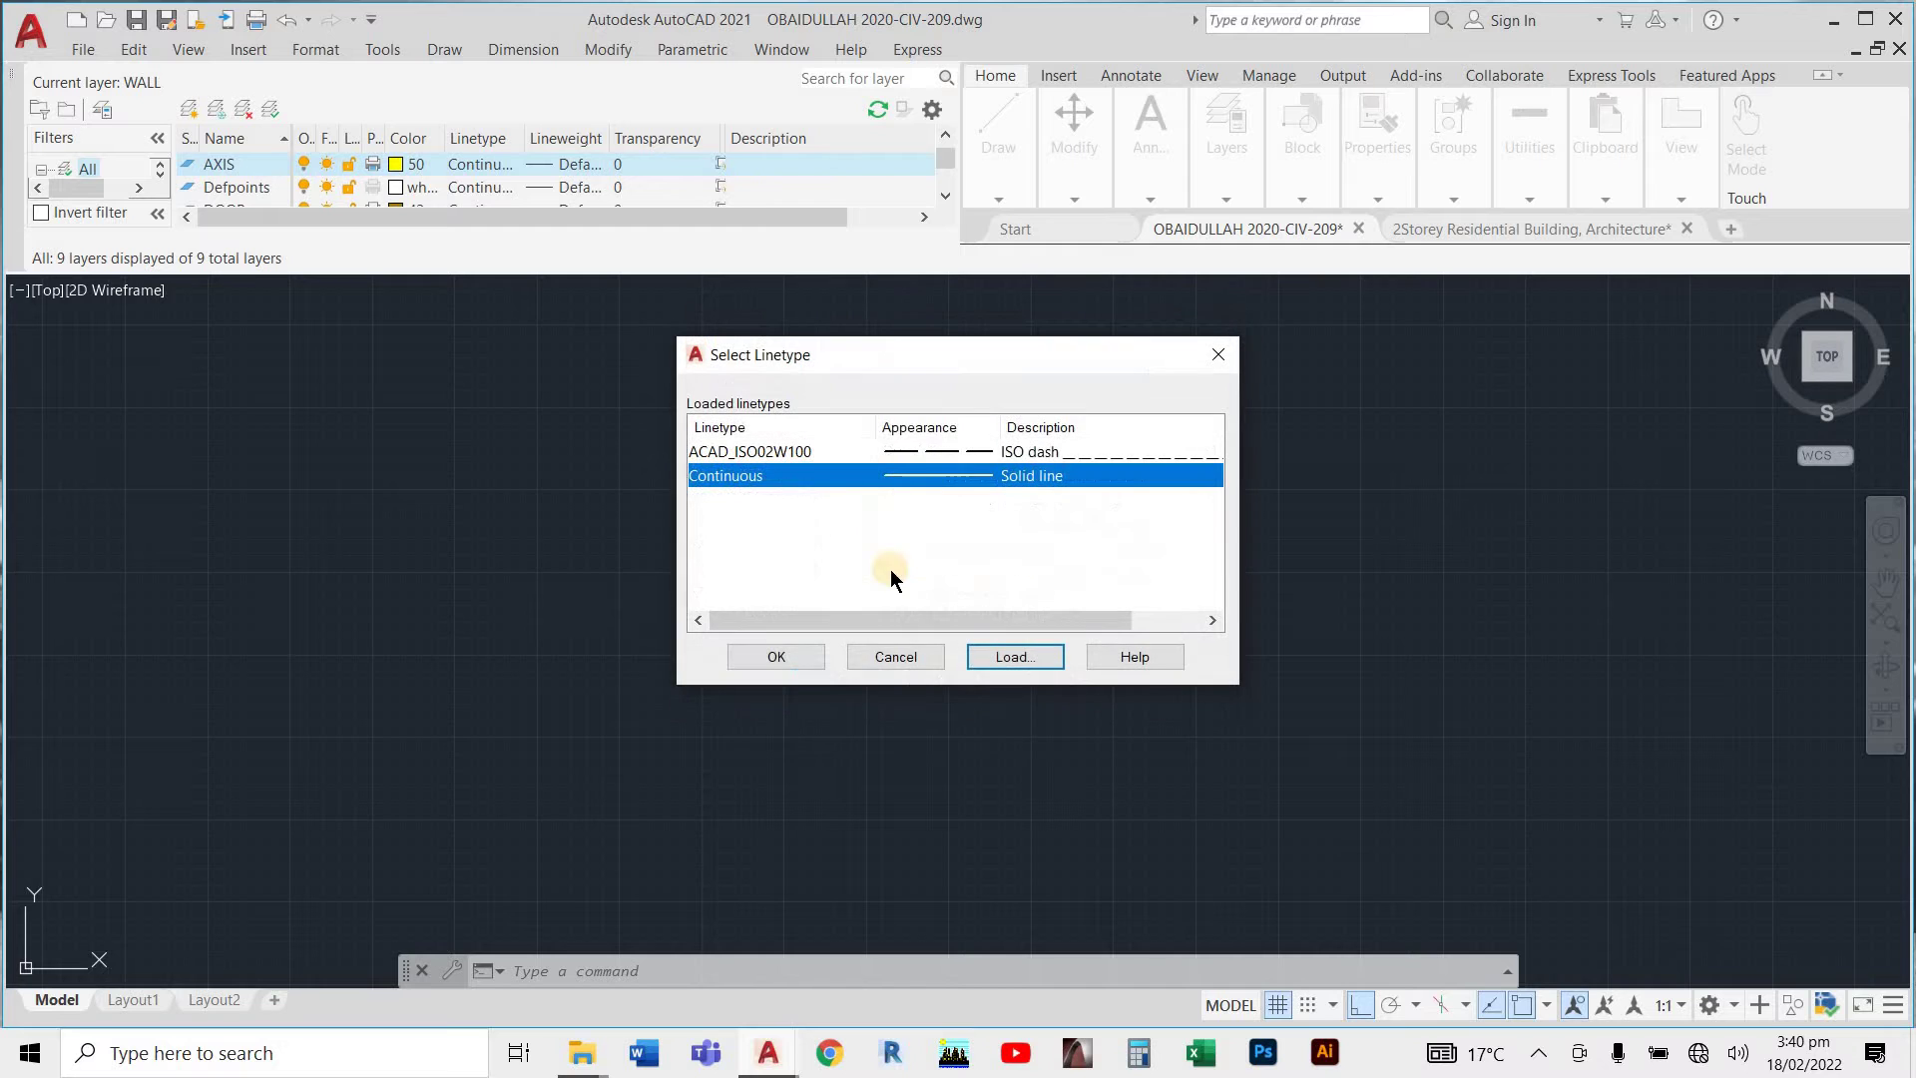
pyautogui.click(988, 454)
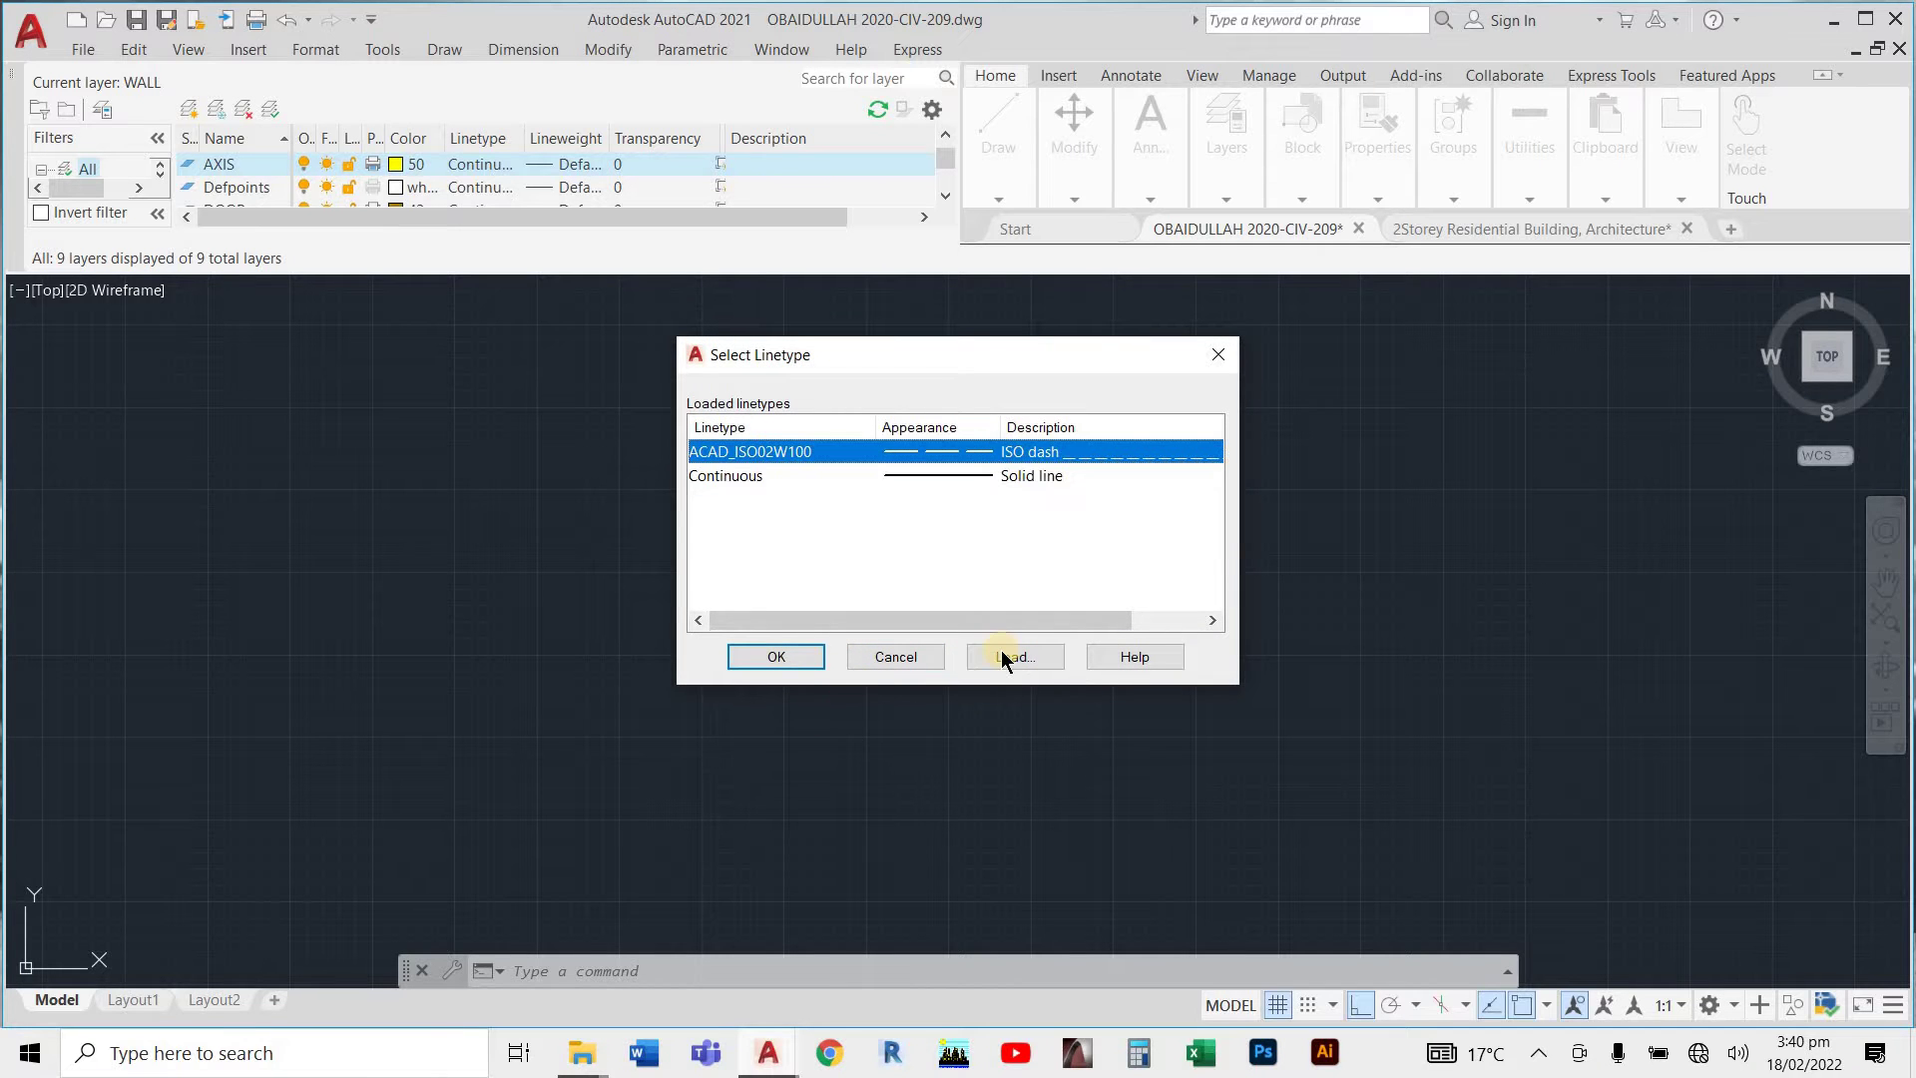
pyautogui.click(769, 659)
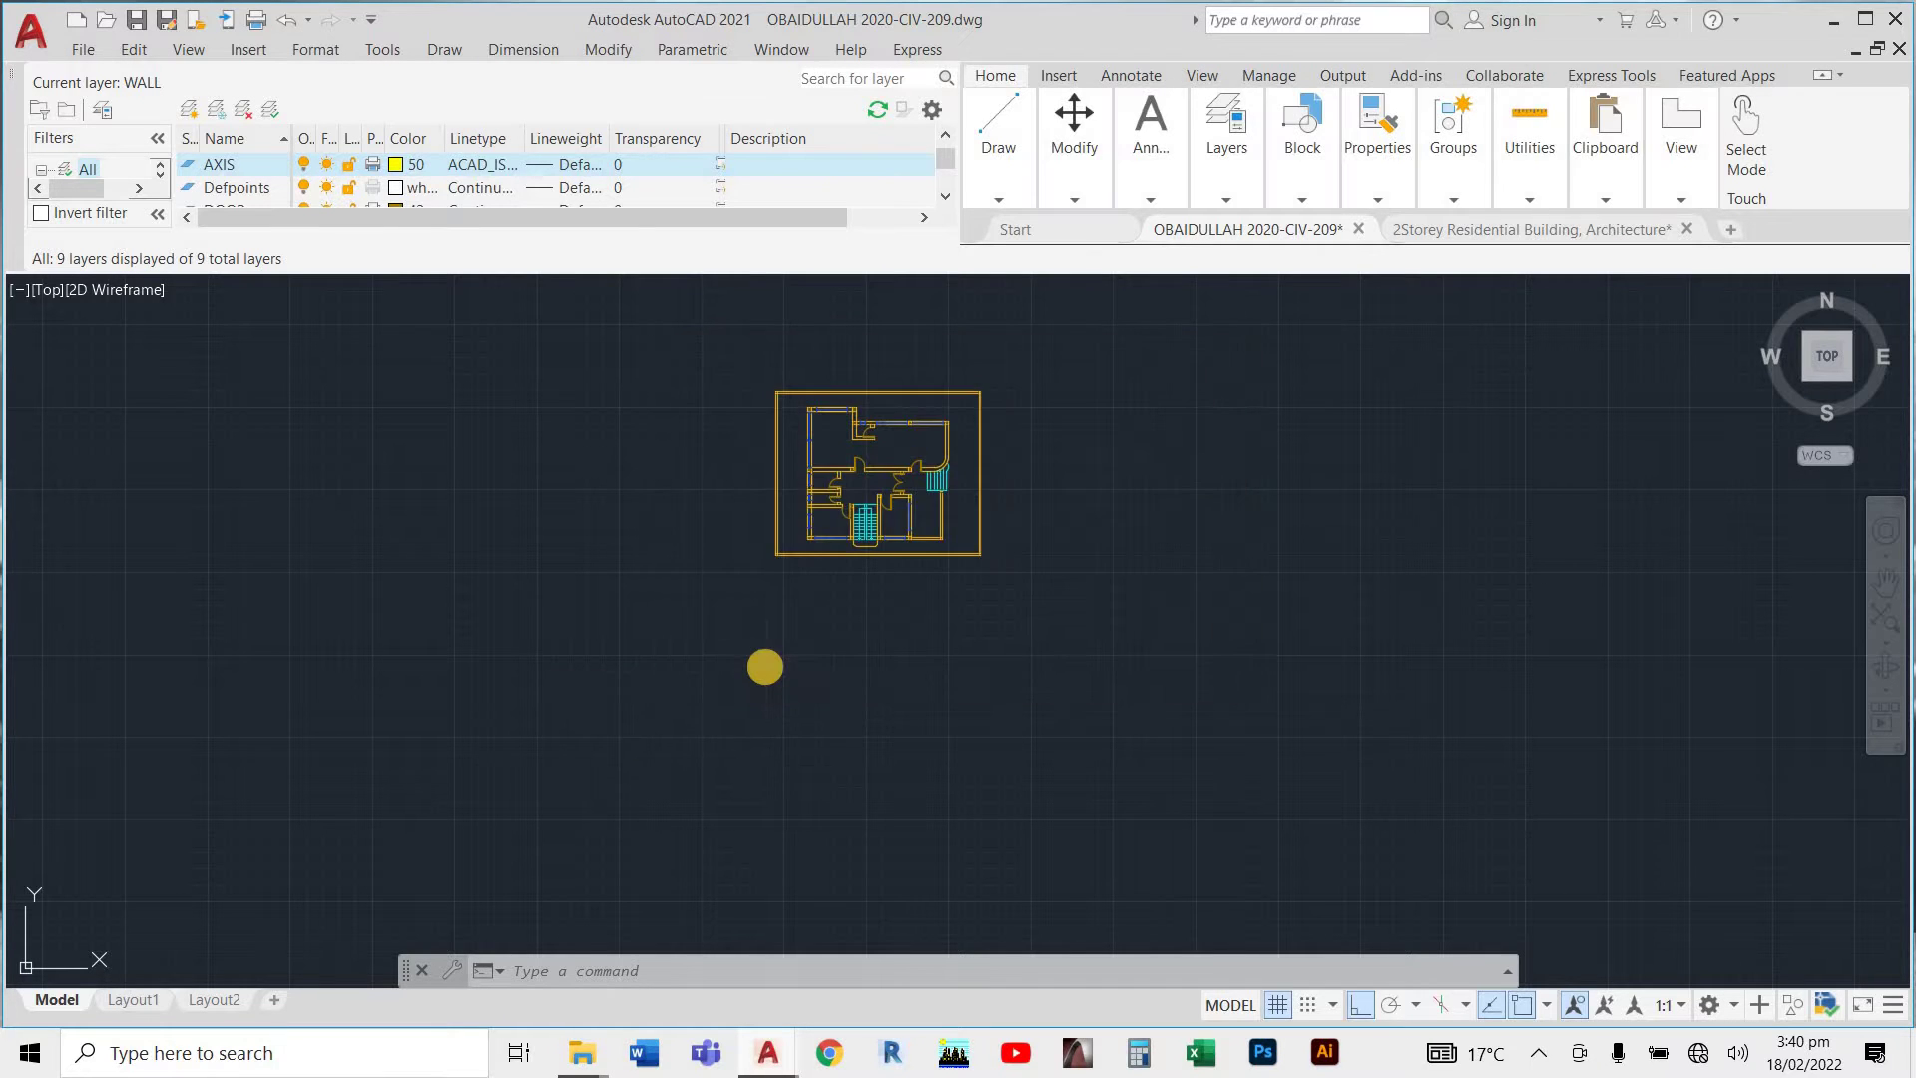
pyautogui.click(13, 75)
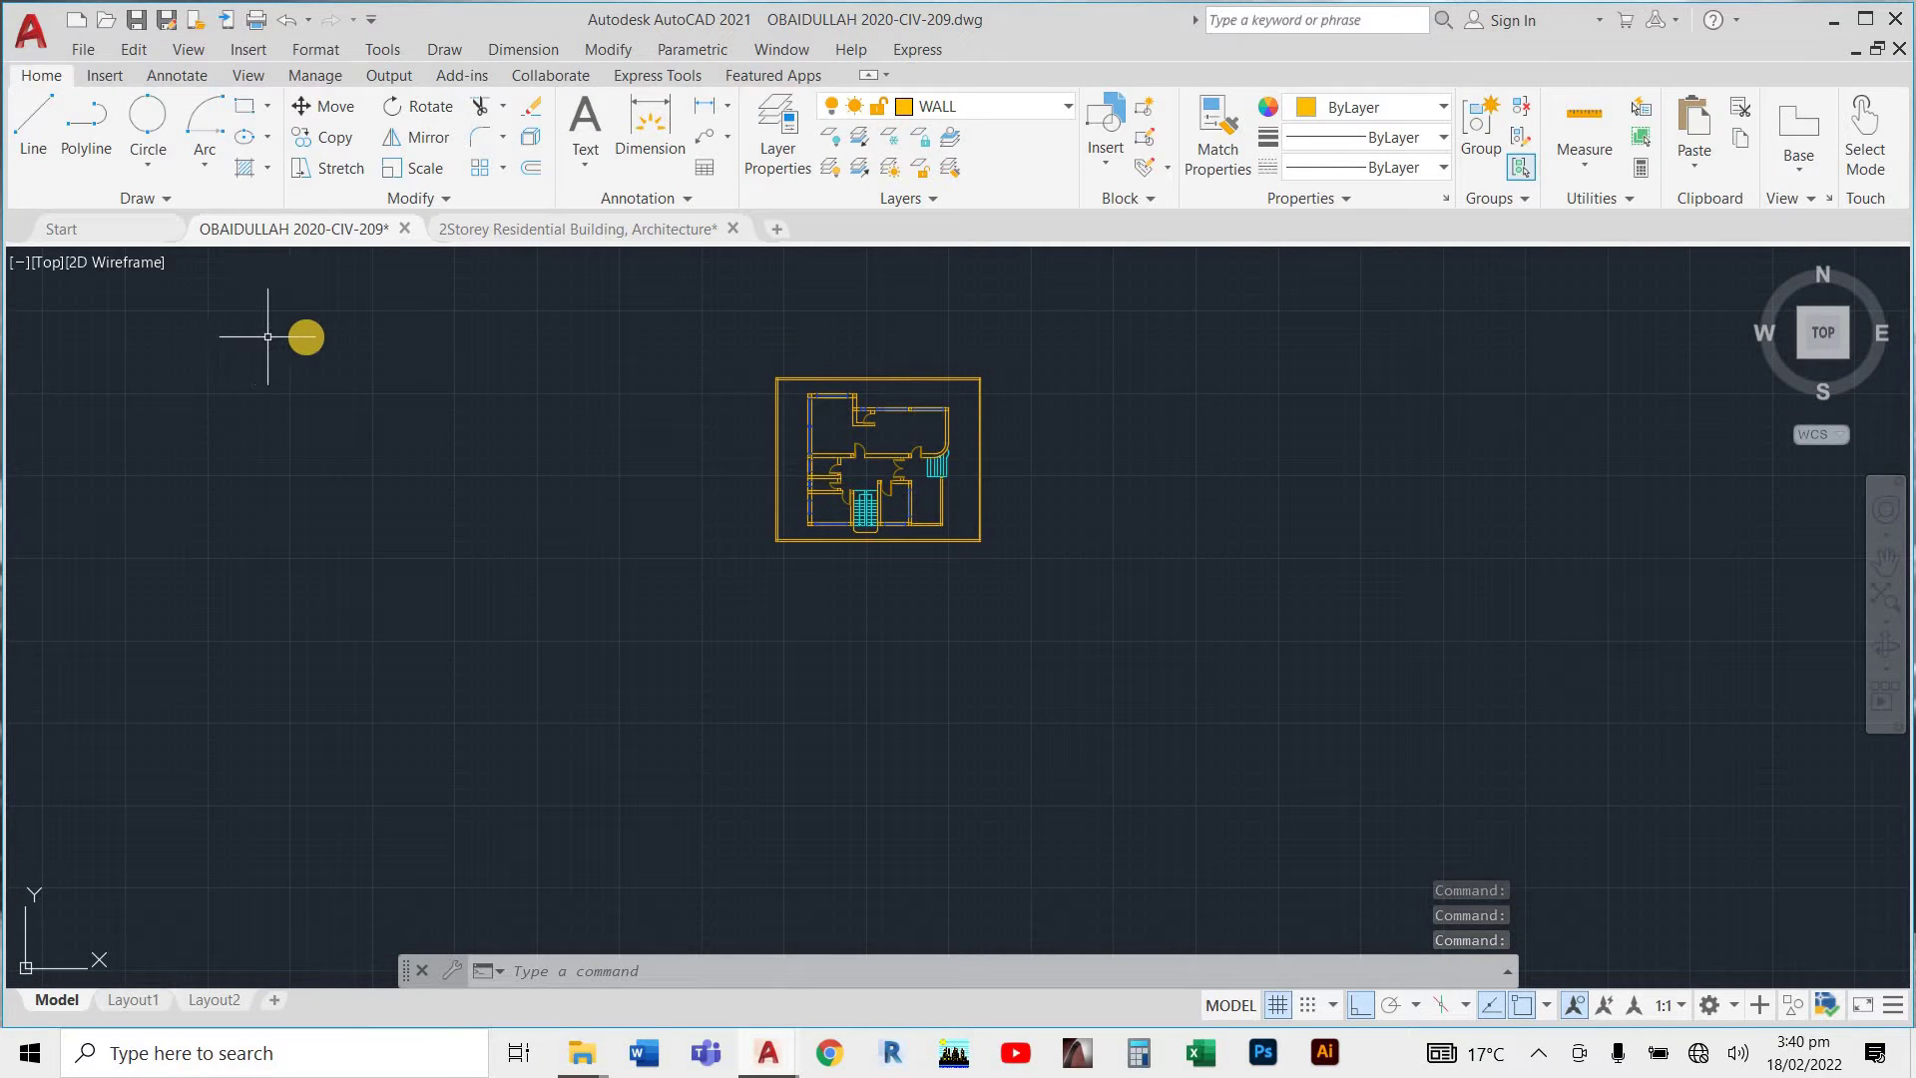
# Make AXIS the current layer, with lineweight and linetype set to ByLayer.
pyautogui.click(998, 106)
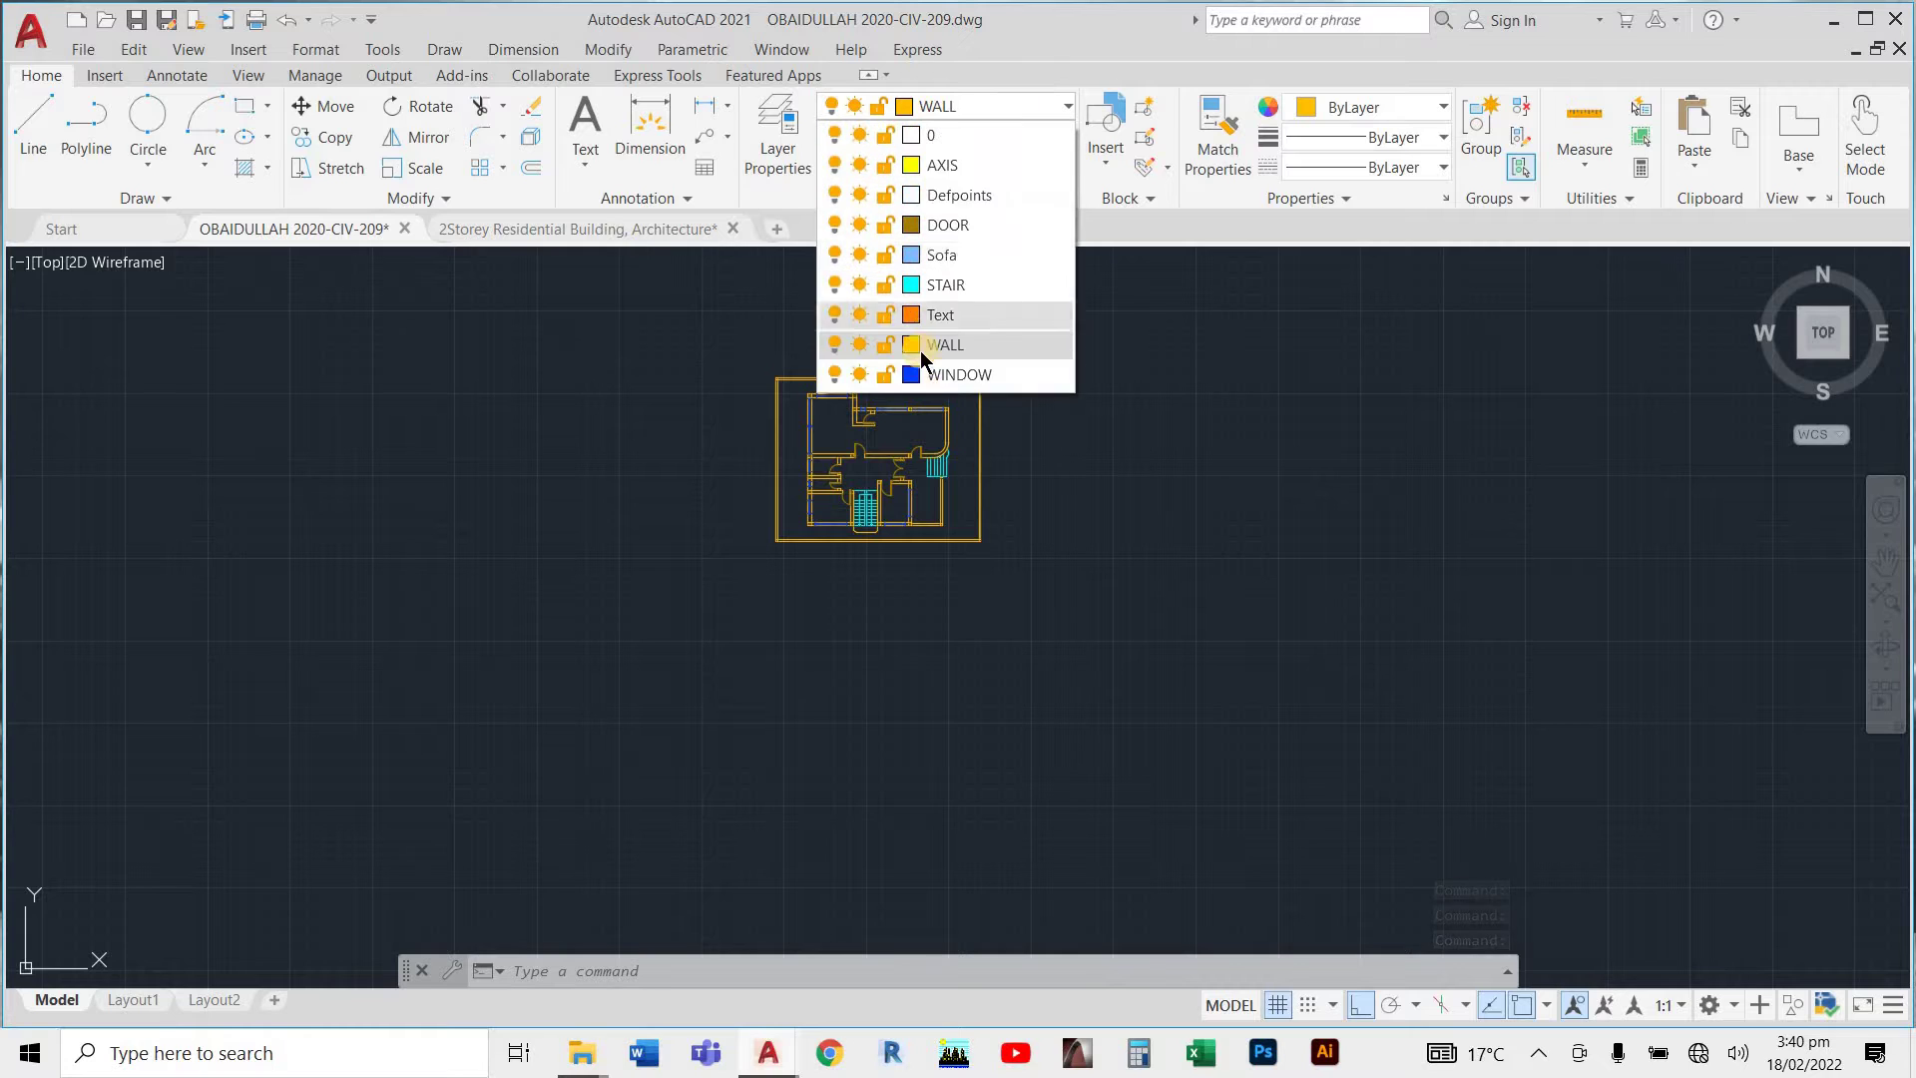
pyautogui.click(942, 162)
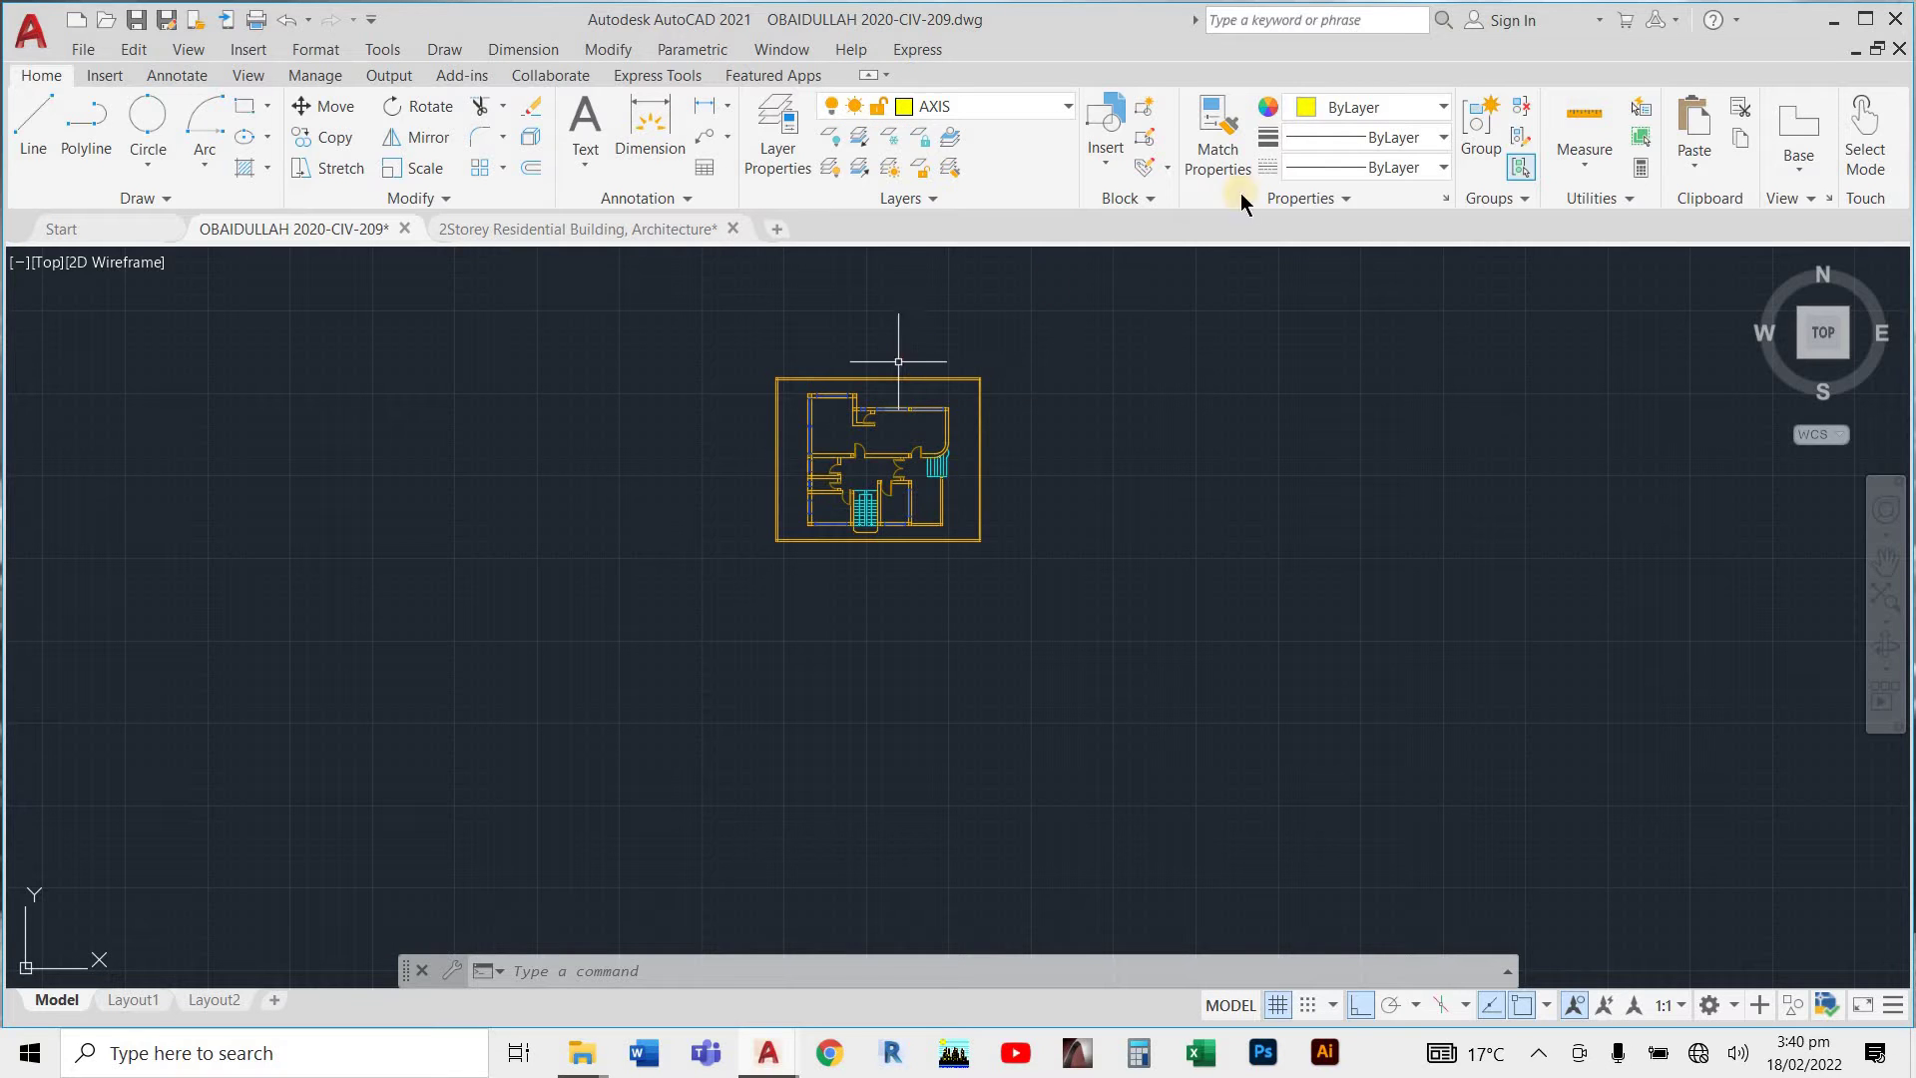
pyautogui.click(1350, 137)
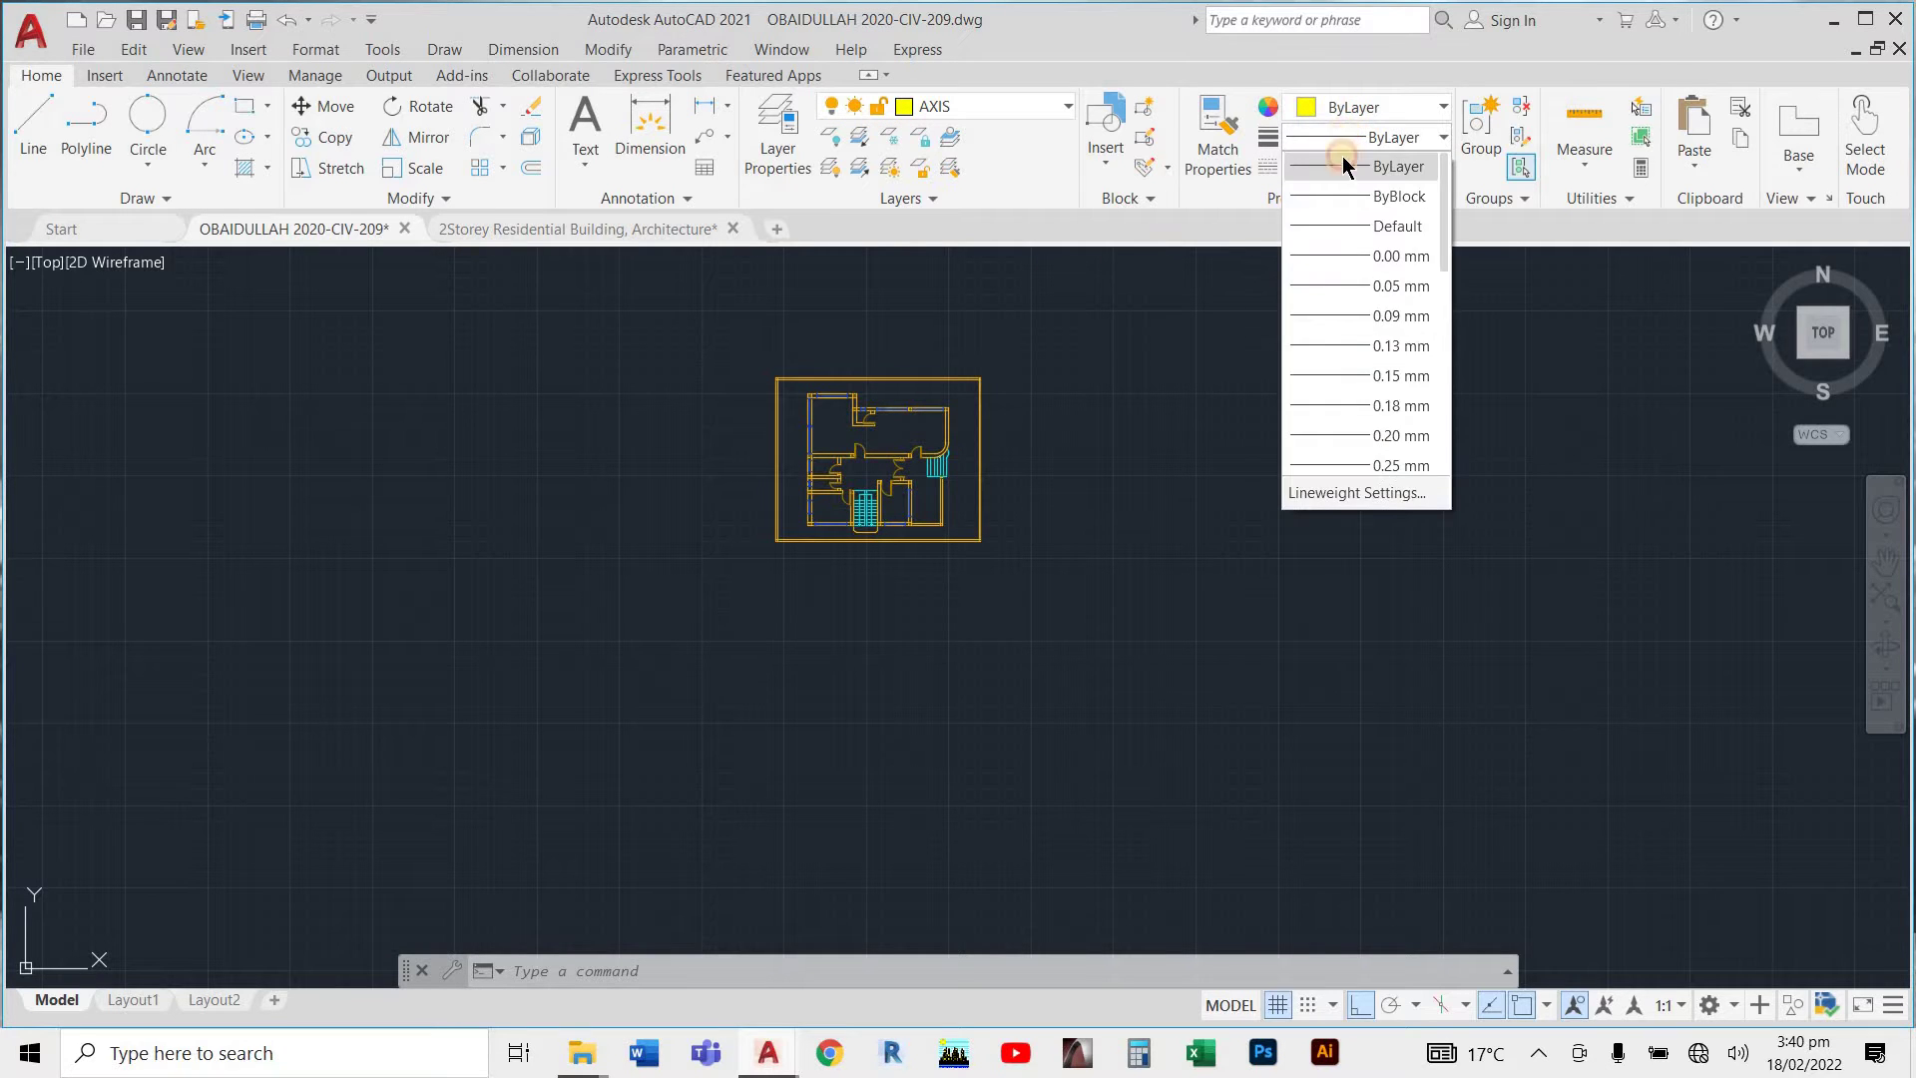
pyautogui.click(1343, 165)
pyautogui.click(1345, 168)
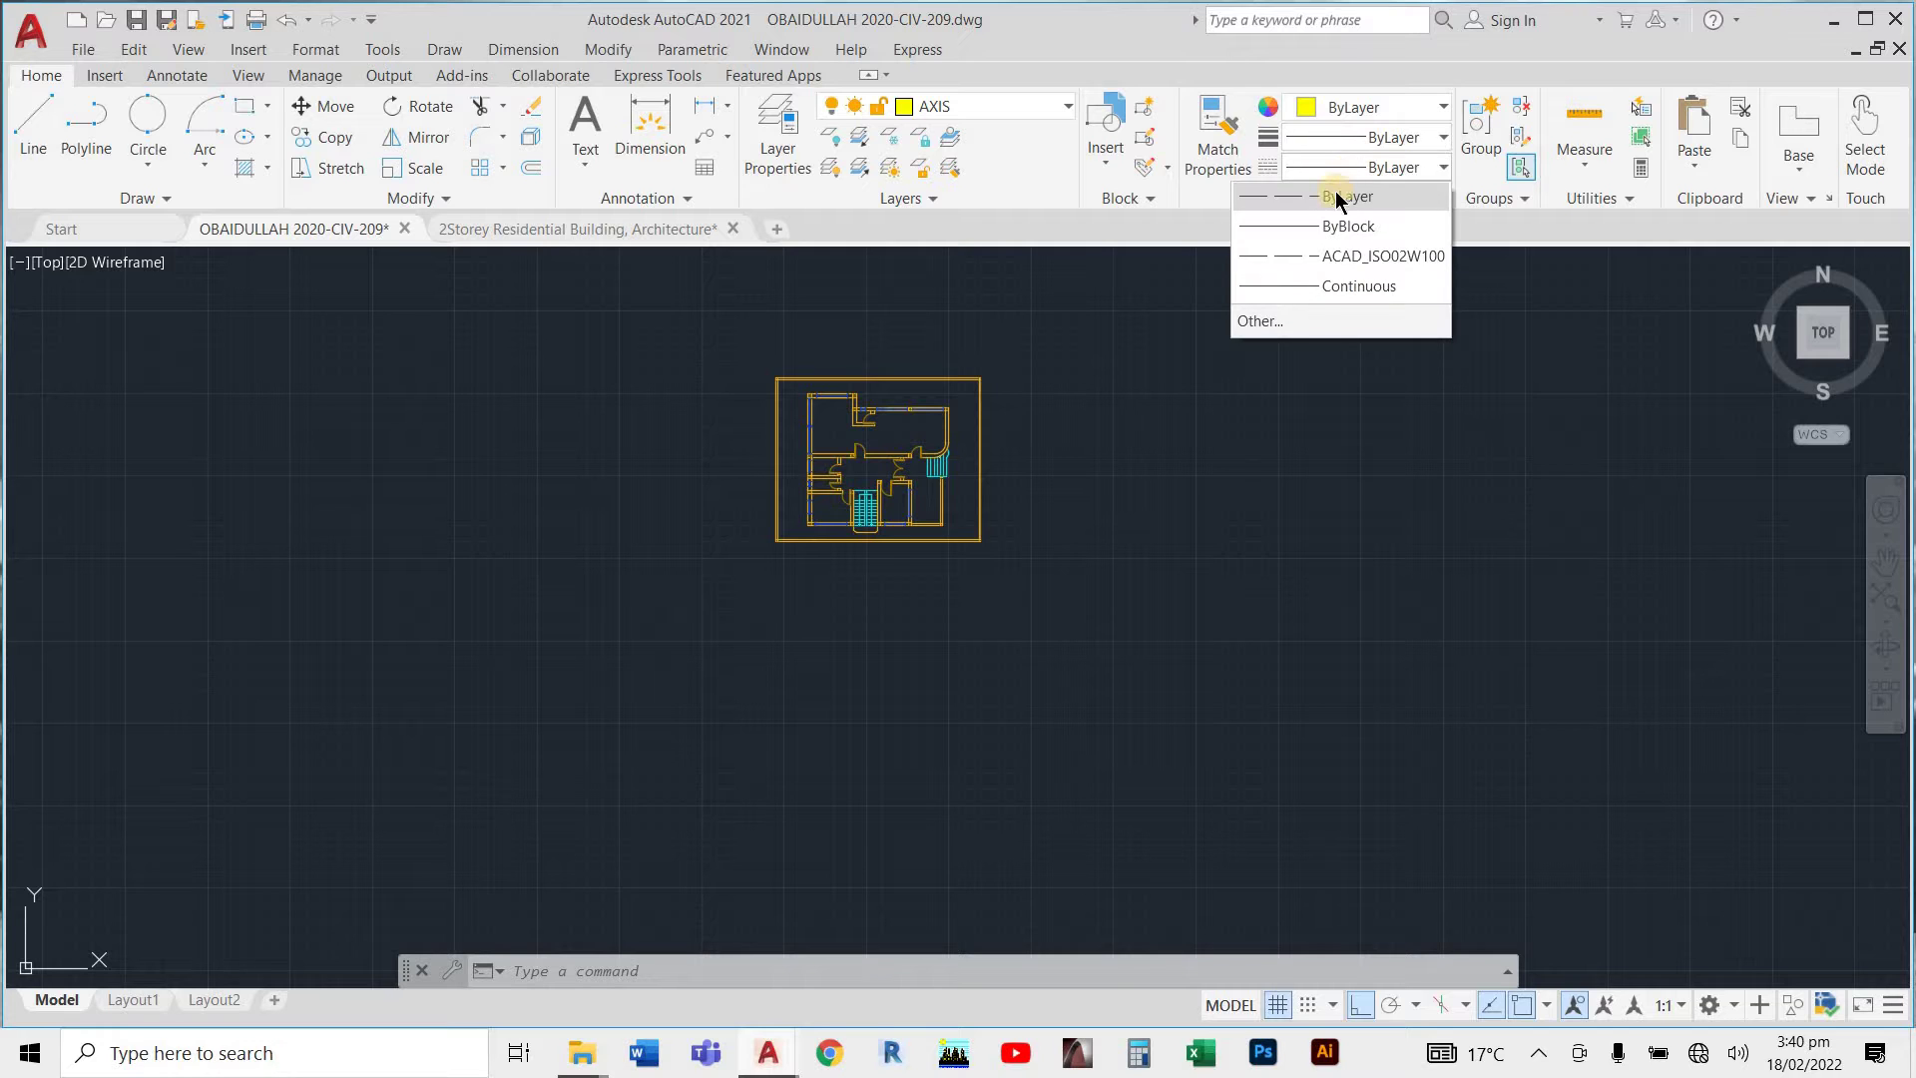
pyautogui.click(1331, 200)
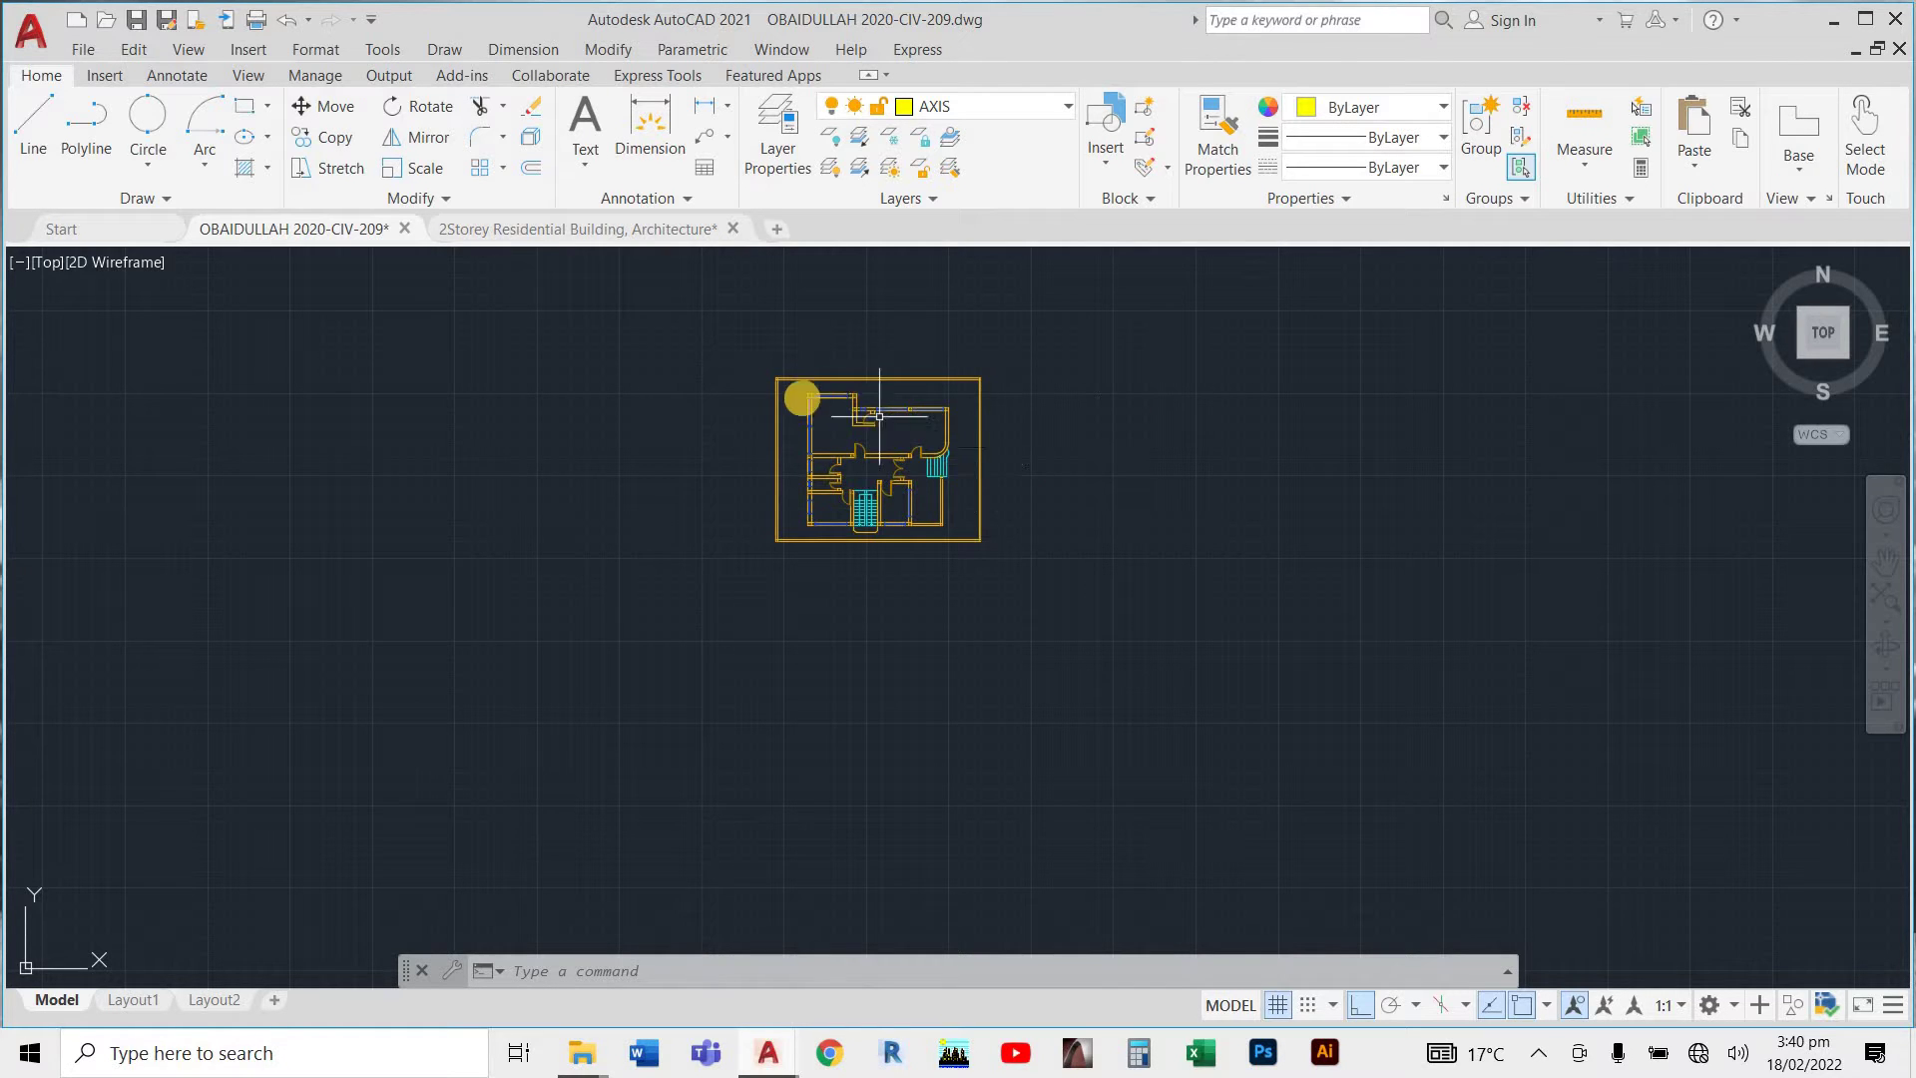
# Draw a vertical line 2842 long downward from the outer edge midpoint of the boundary wall's lower-left corner column, with Ortho on.
pyautogui.scroll(6, 803, 397)
pyautogui.scroll(-8, 803, 397)
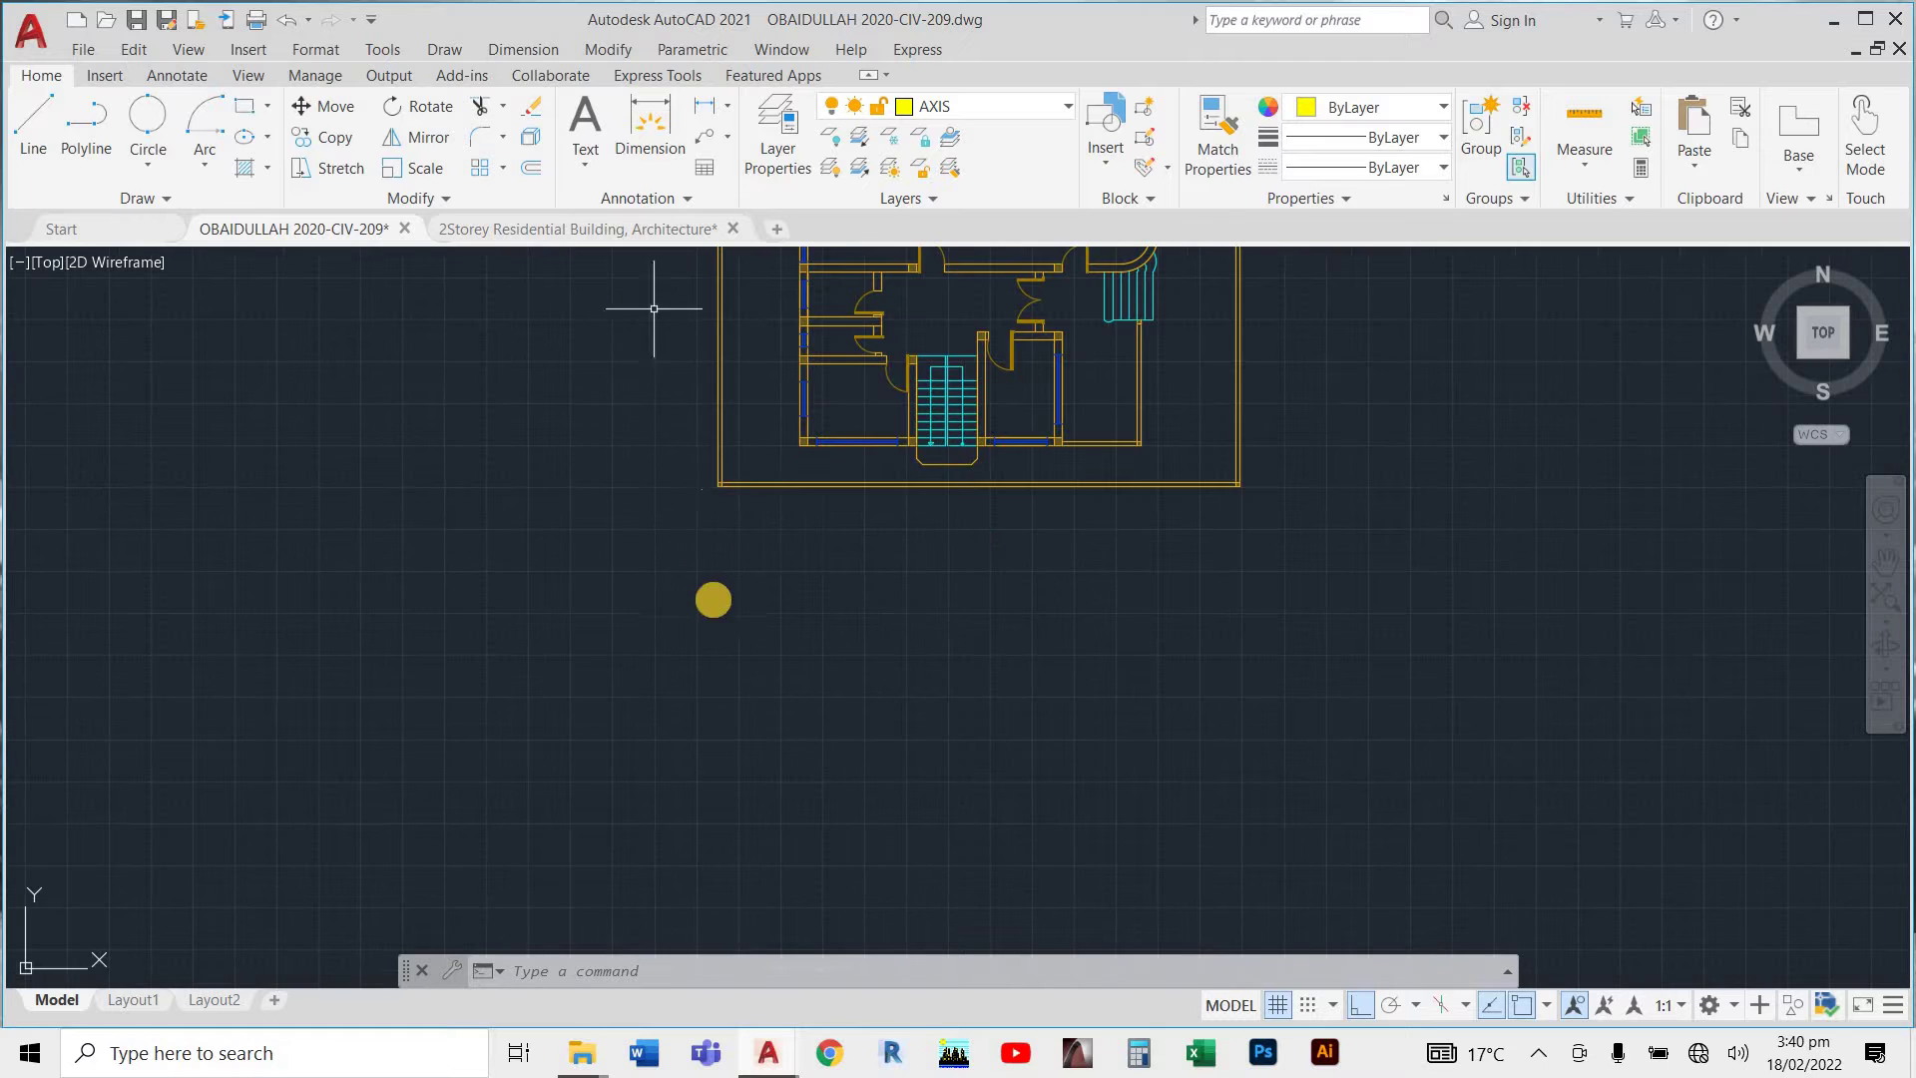
pyautogui.scroll(6, 716, 522)
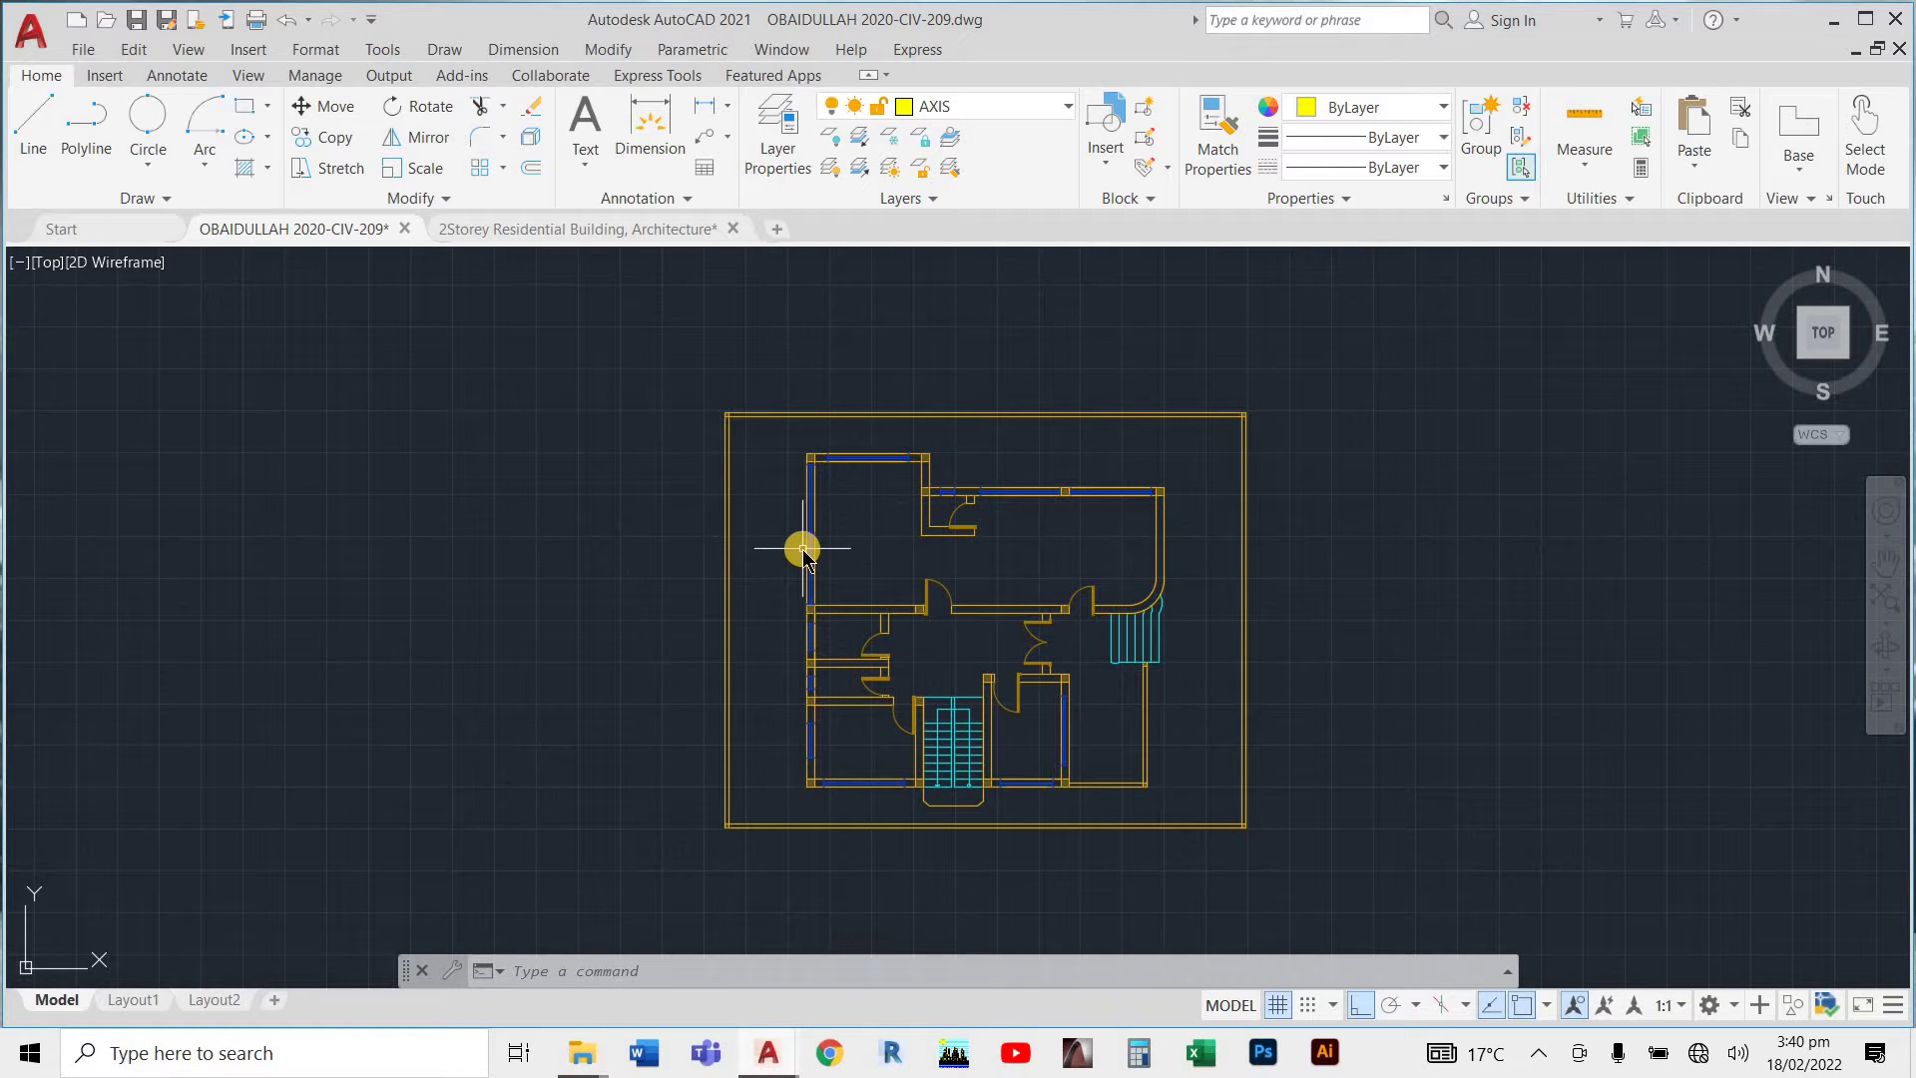
pyautogui.write('L')
pyautogui.press('Return')
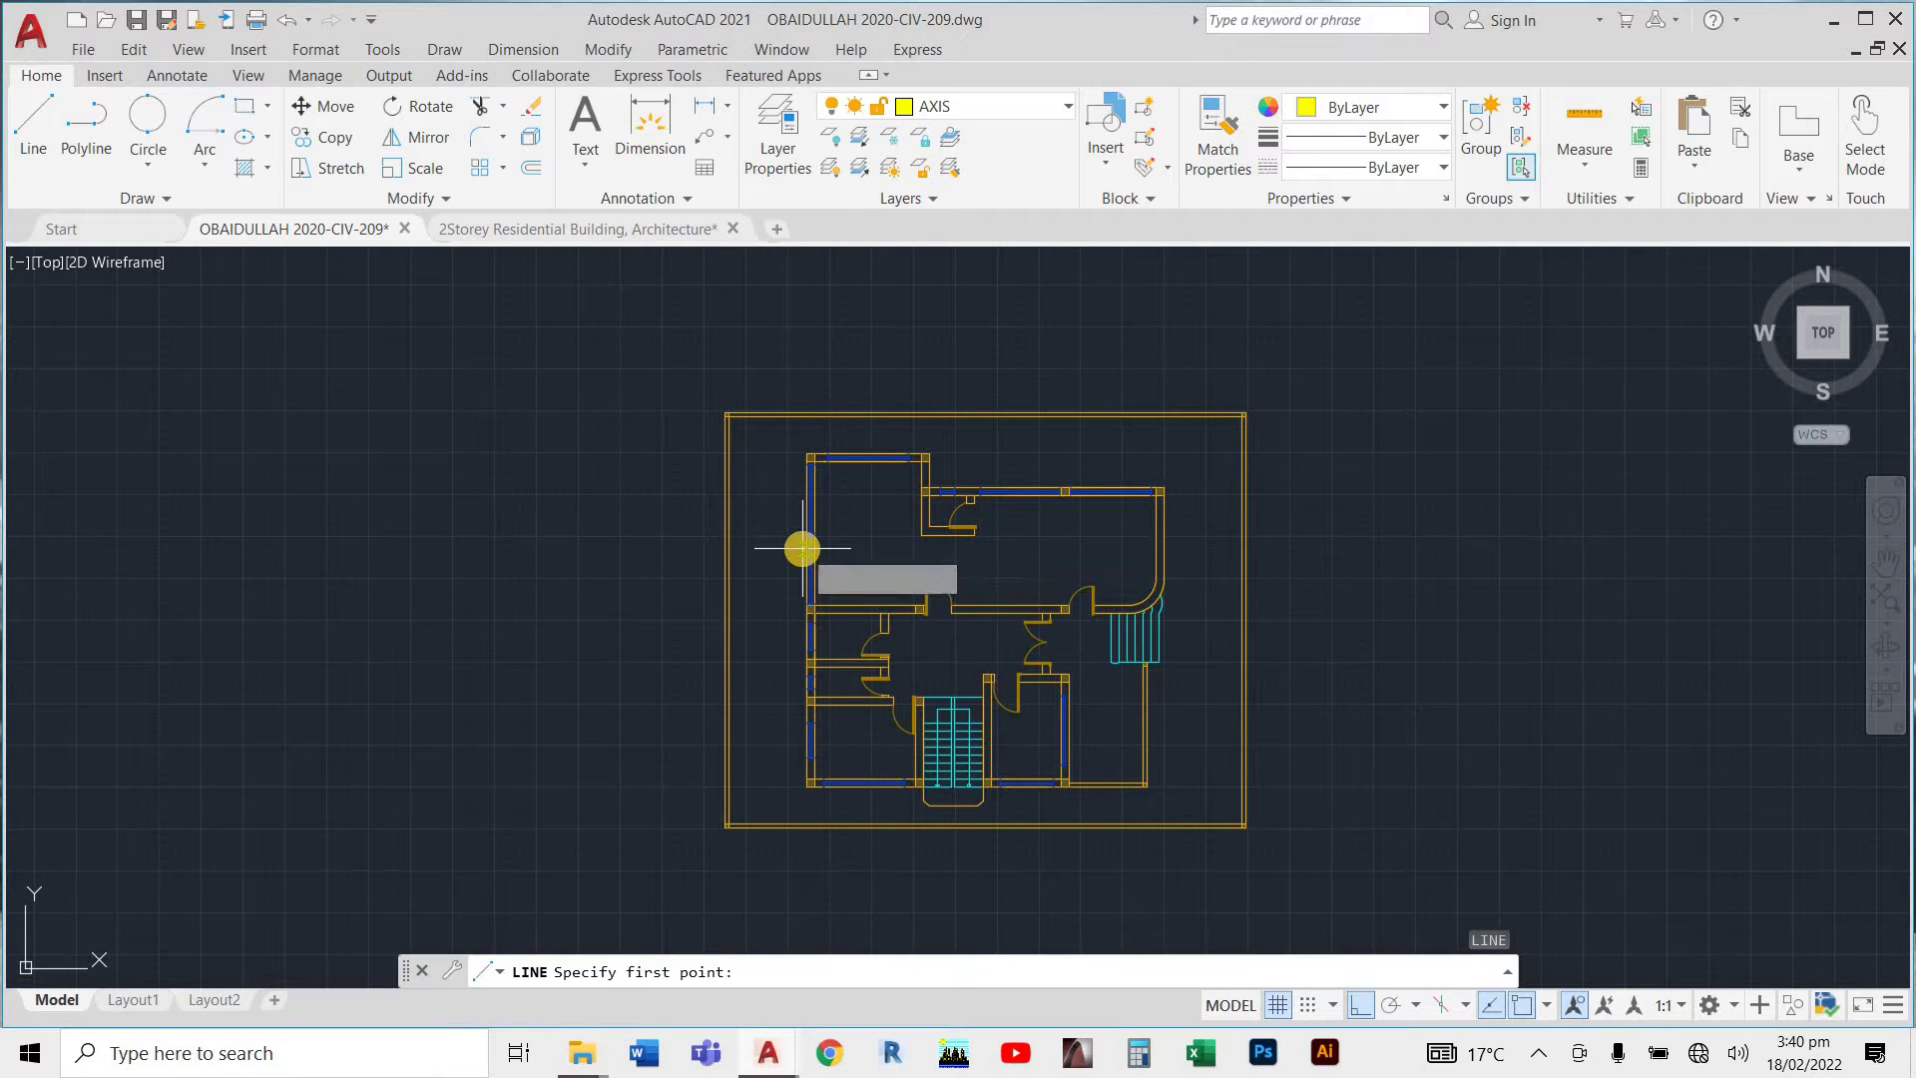
pyautogui.press('F8')
pyautogui.press('F8')
pyautogui.scroll(4, 688, 387)
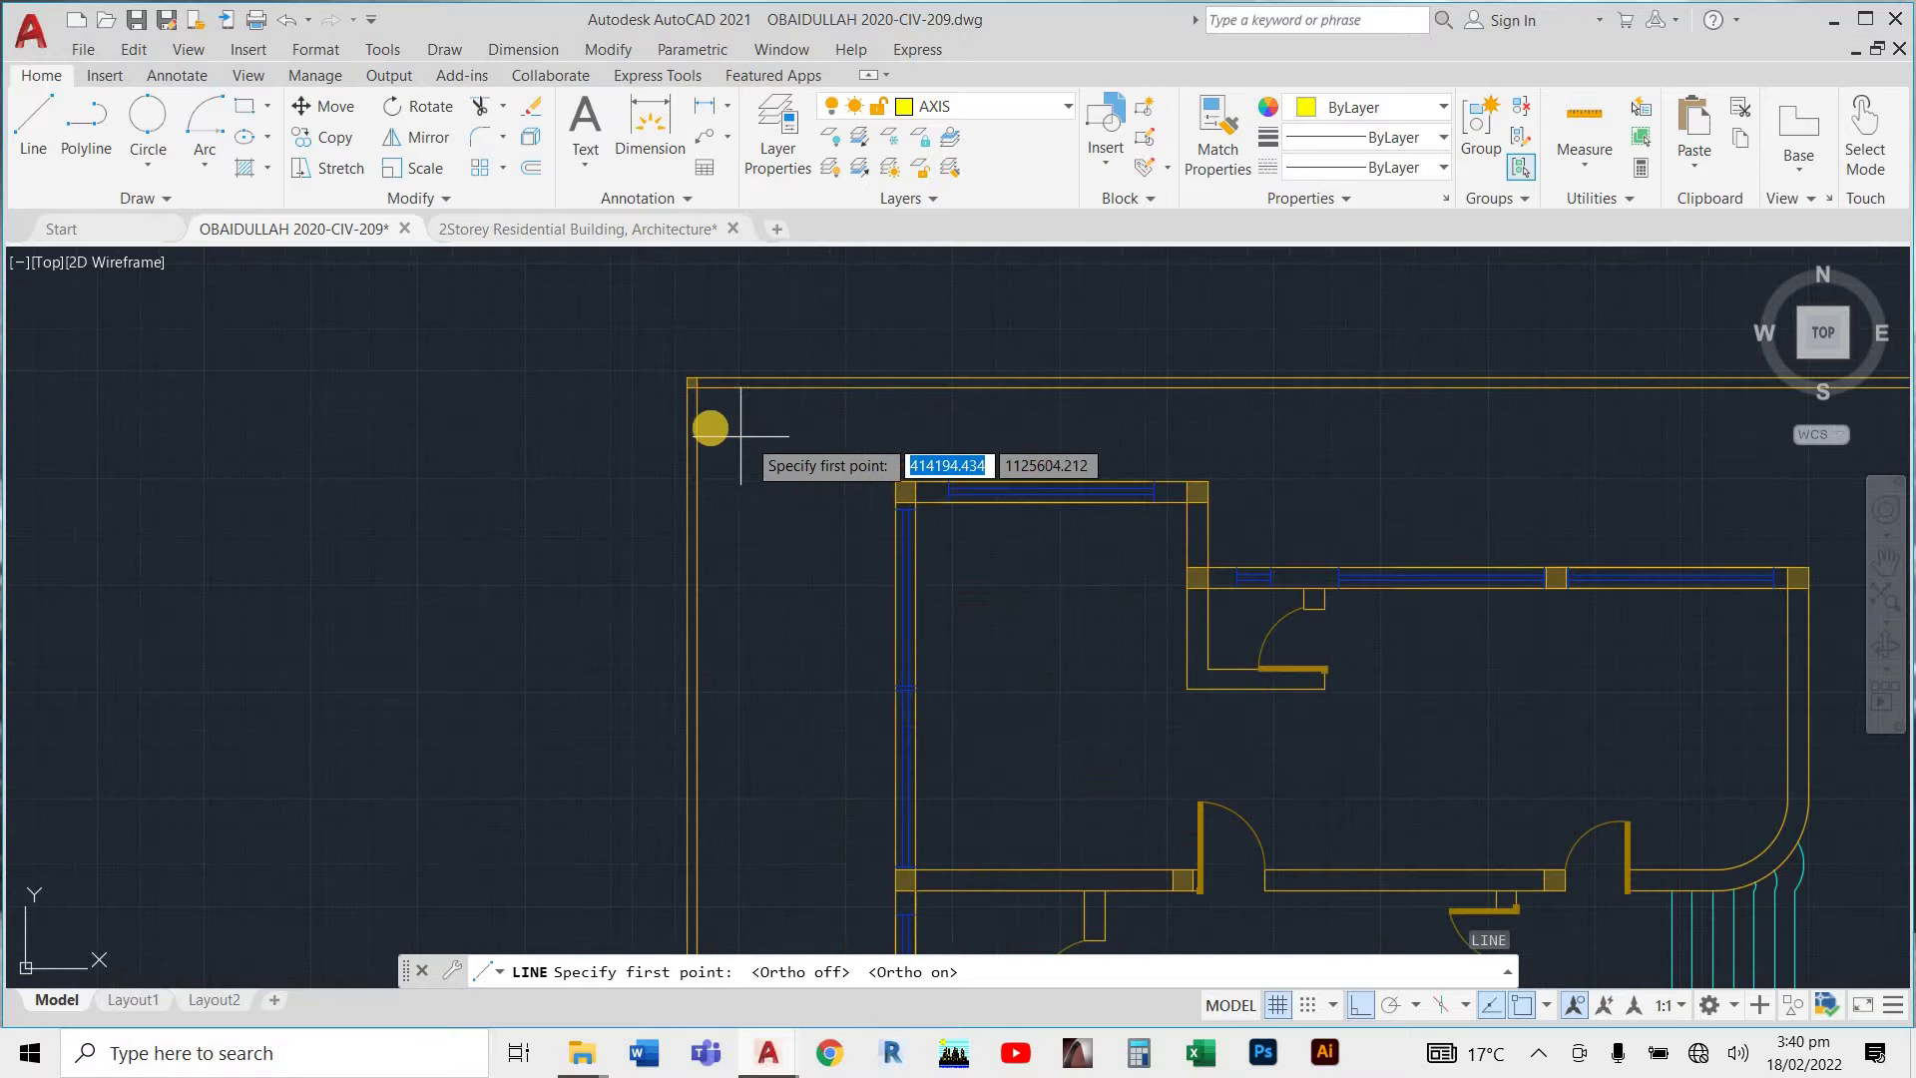
pyautogui.scroll(-2, 719, 543)
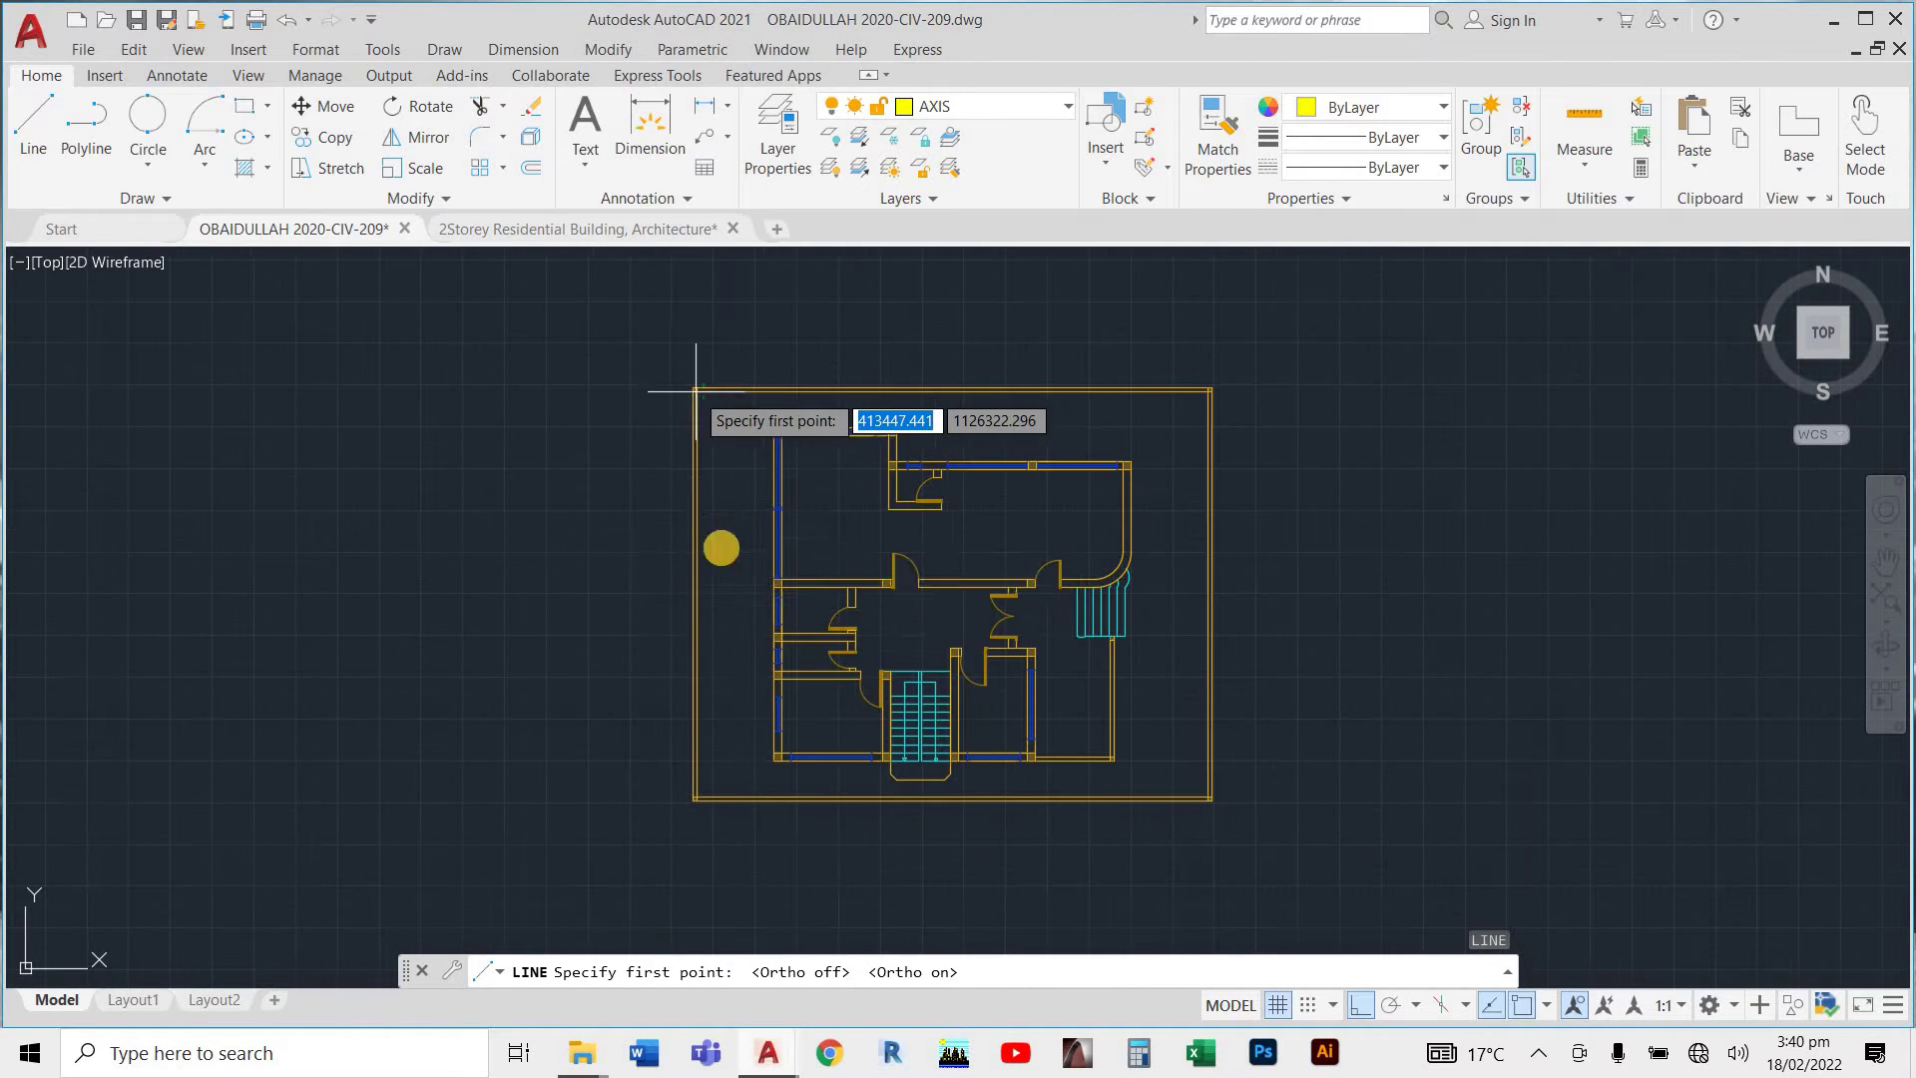
pyautogui.scroll(-1, 689, 843)
pyautogui.scroll(1, 687, 824)
pyautogui.scroll(5, 699, 798)
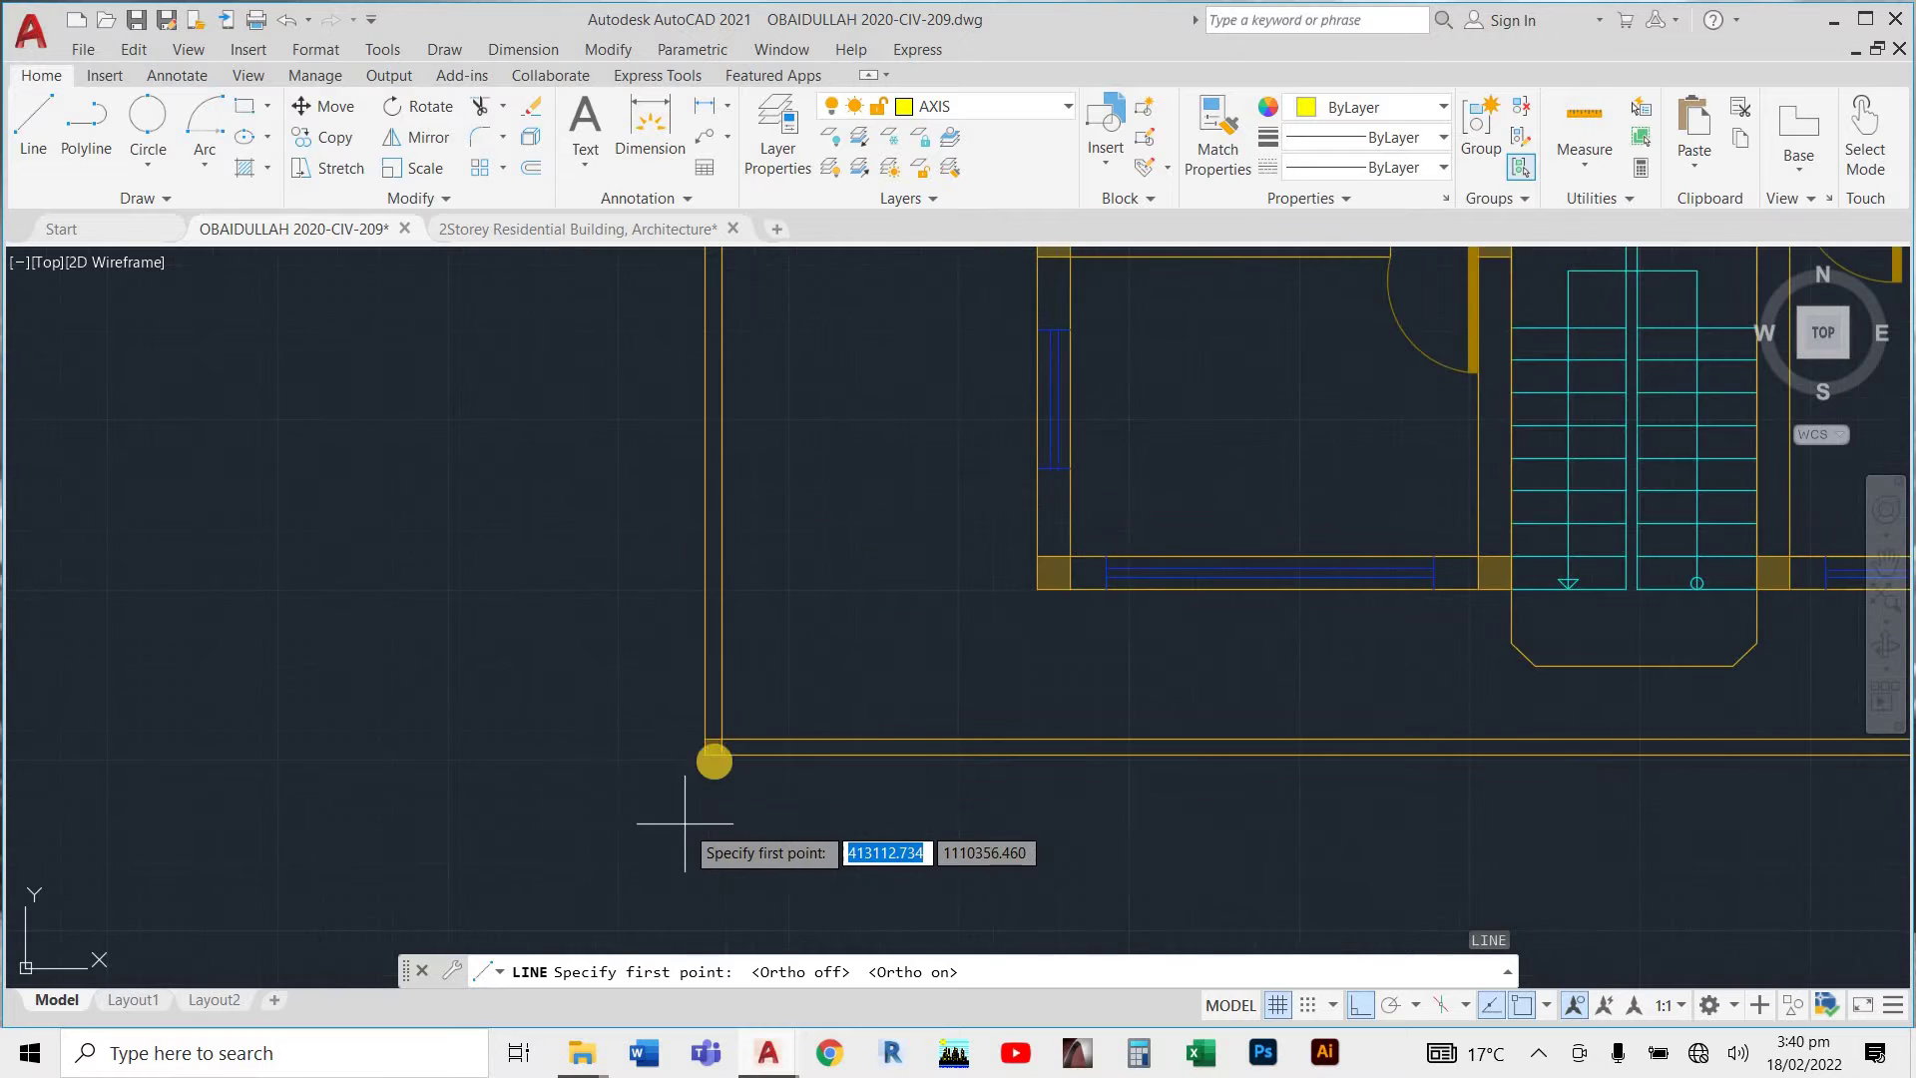
pyautogui.scroll(-5, 728, 768)
pyautogui.scroll(5, 725, 758)
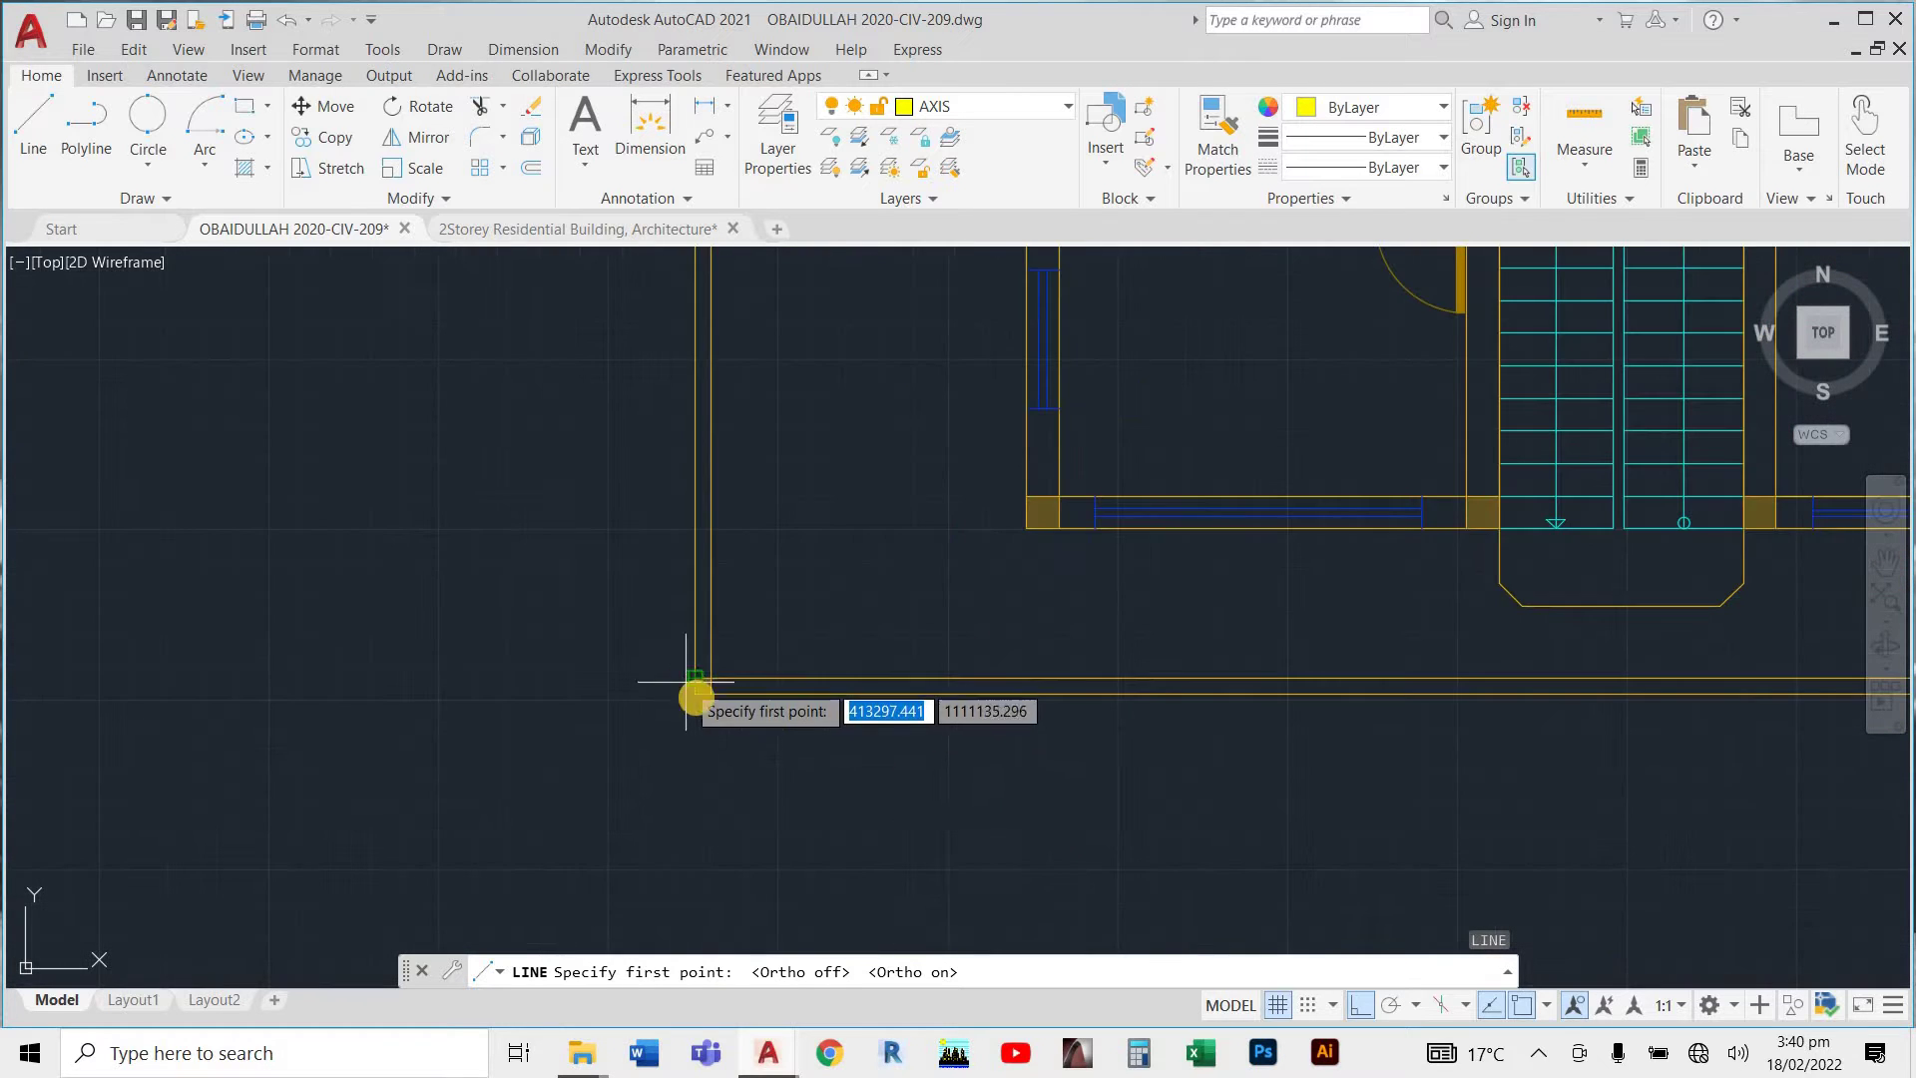
pyautogui.scroll(6, 698, 699)
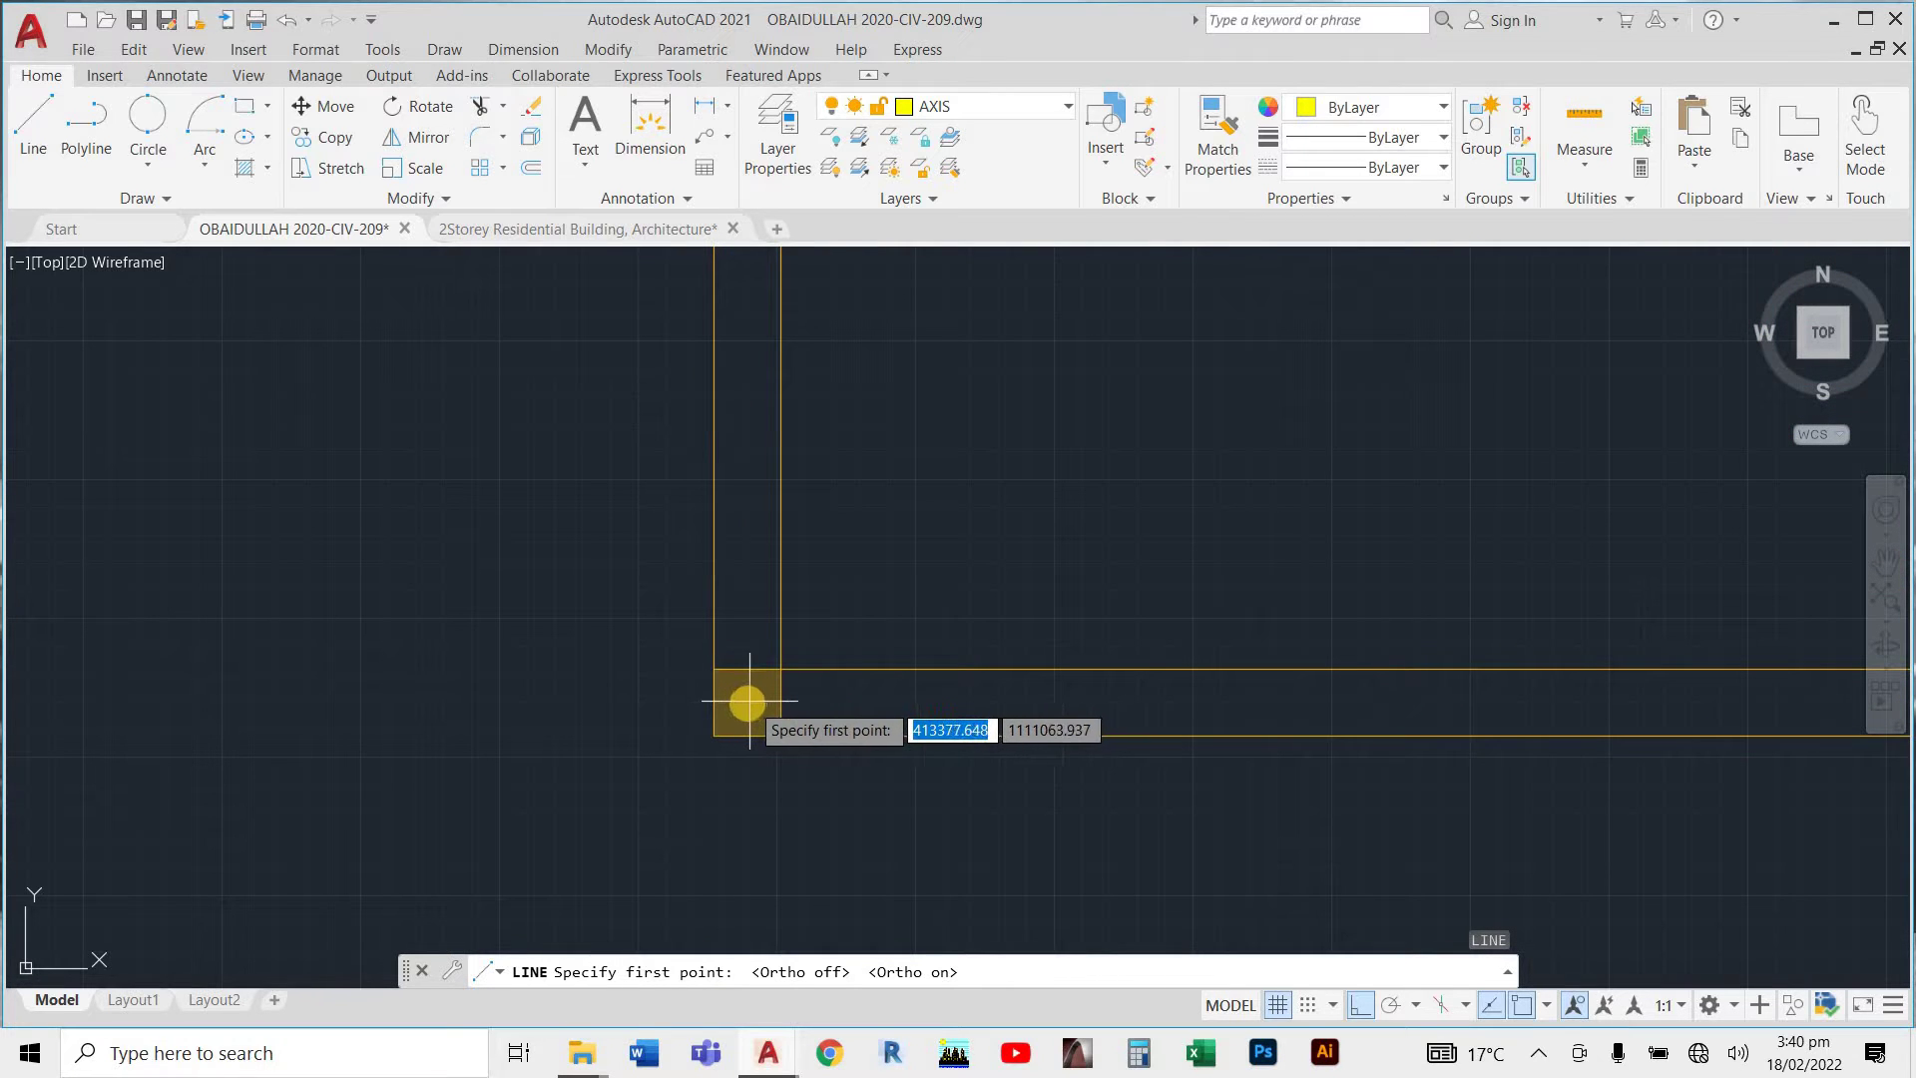
pyautogui.click(747, 735)
pyautogui.scroll(-3, 748, 839)
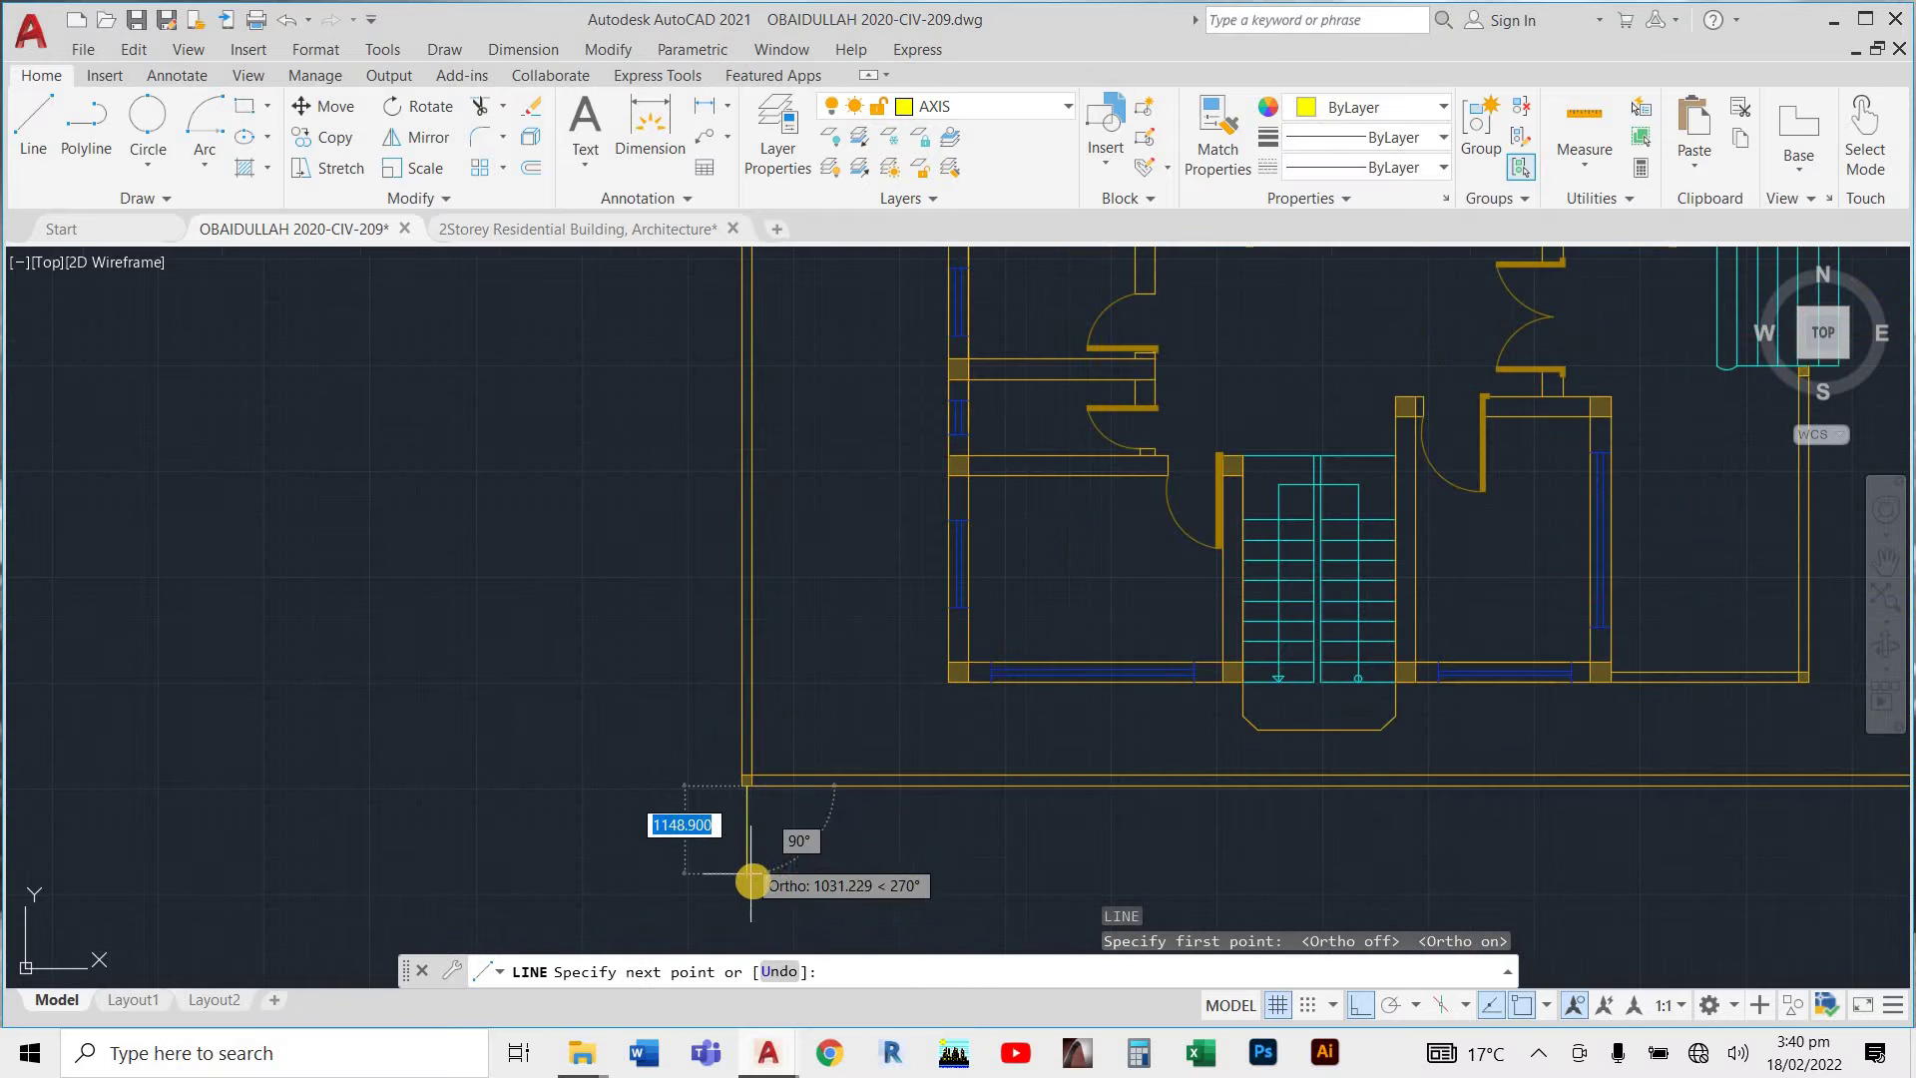
pyautogui.scroll(8, 754, 876)
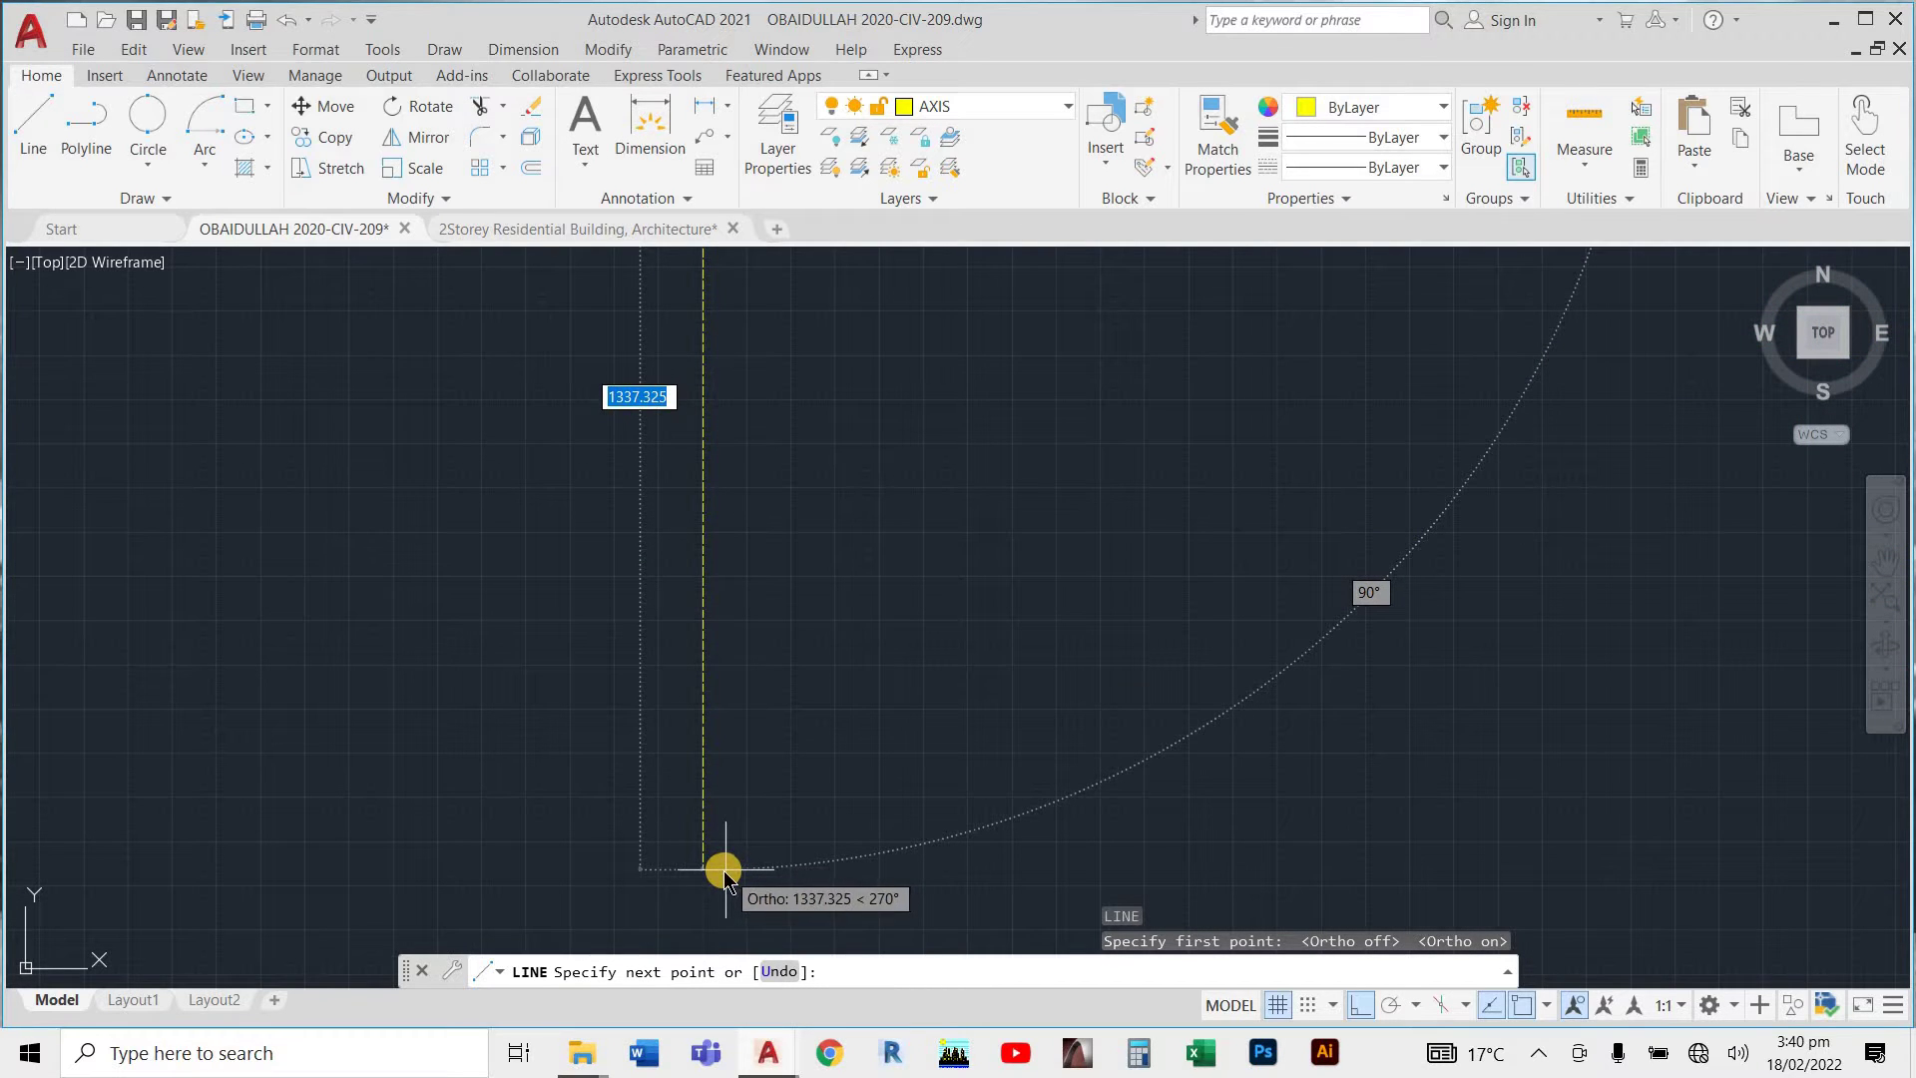
pyautogui.write('2842')
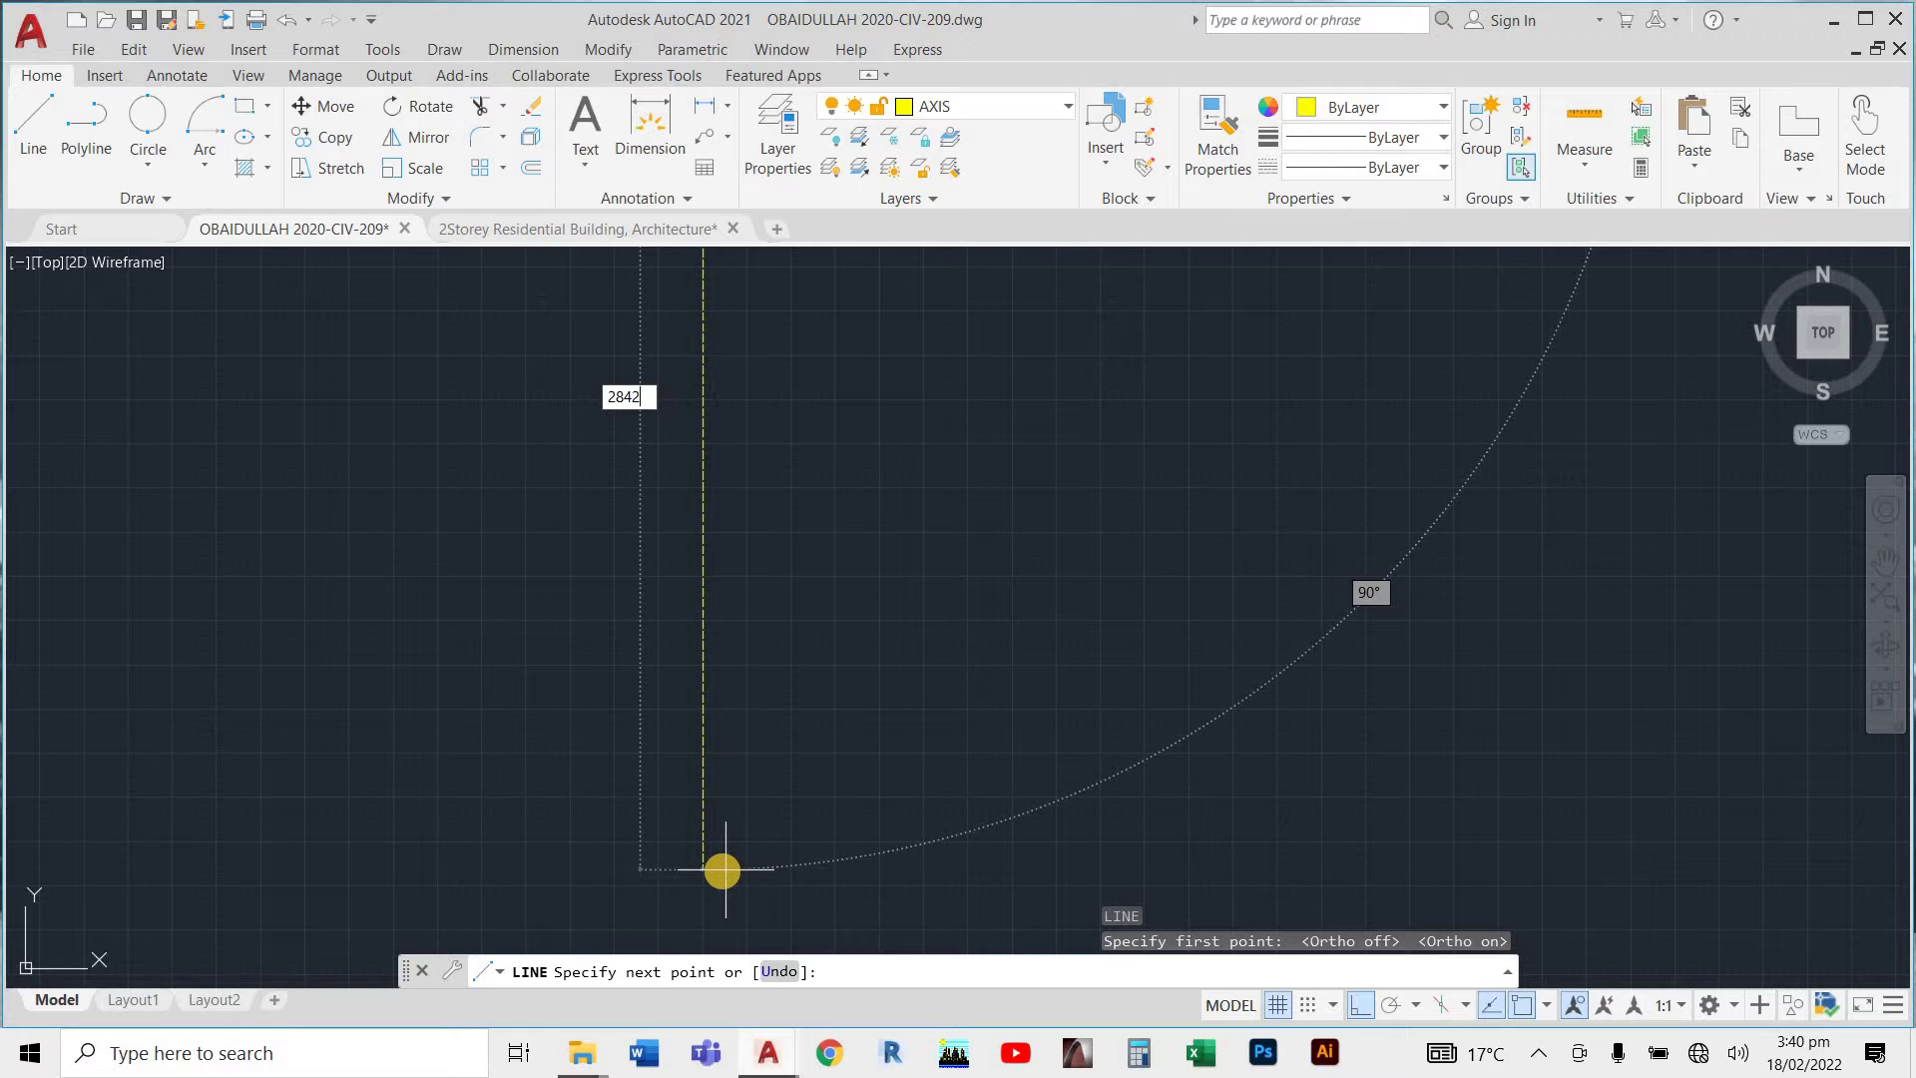
pyautogui.press('Return')
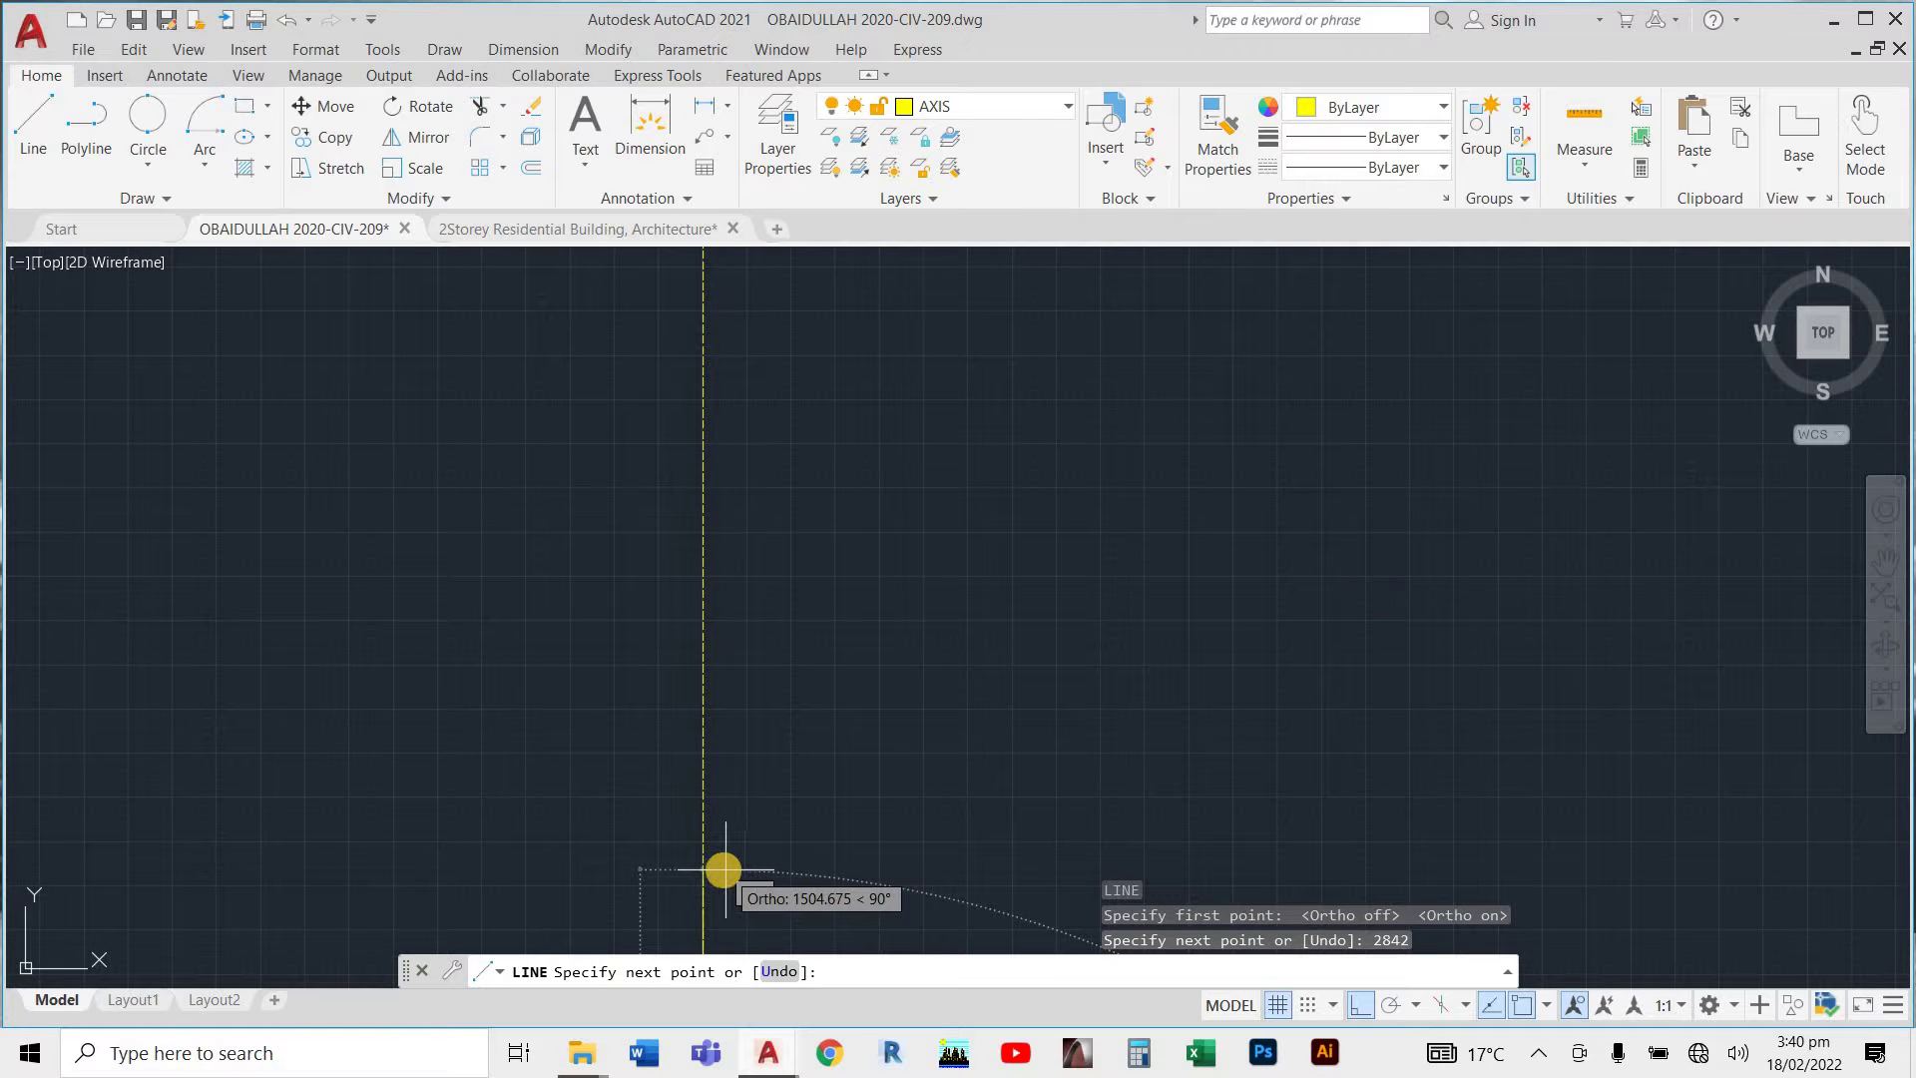
pyautogui.press('Return')
# Draw a vertical line from the same midpoint up to the boundary wall's upper-left corner column and extend it 2842 beyond the wall.
pyautogui.scroll(-4, 743, 838)
pyautogui.scroll(2, 775, 853)
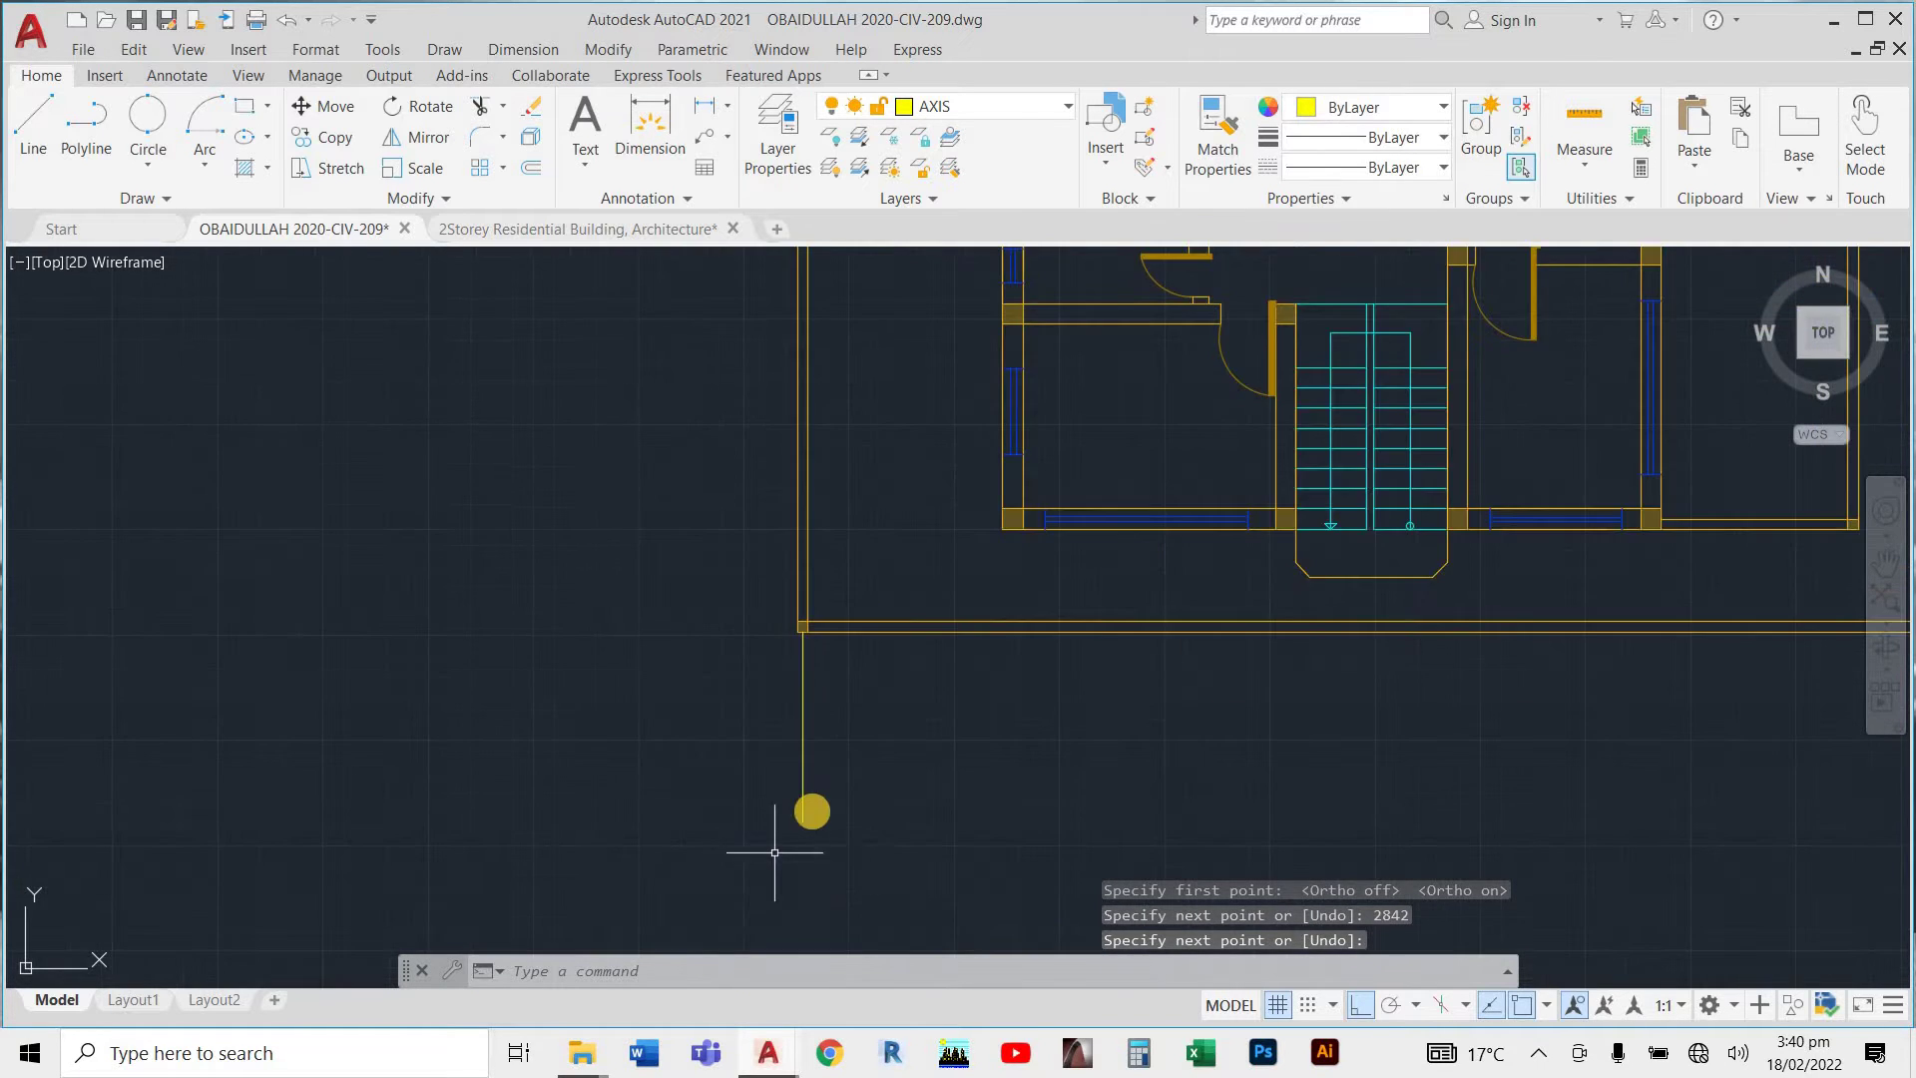
pyautogui.scroll(3, 809, 798)
pyautogui.scroll(-3, 807, 796)
pyautogui.scroll(2, 801, 648)
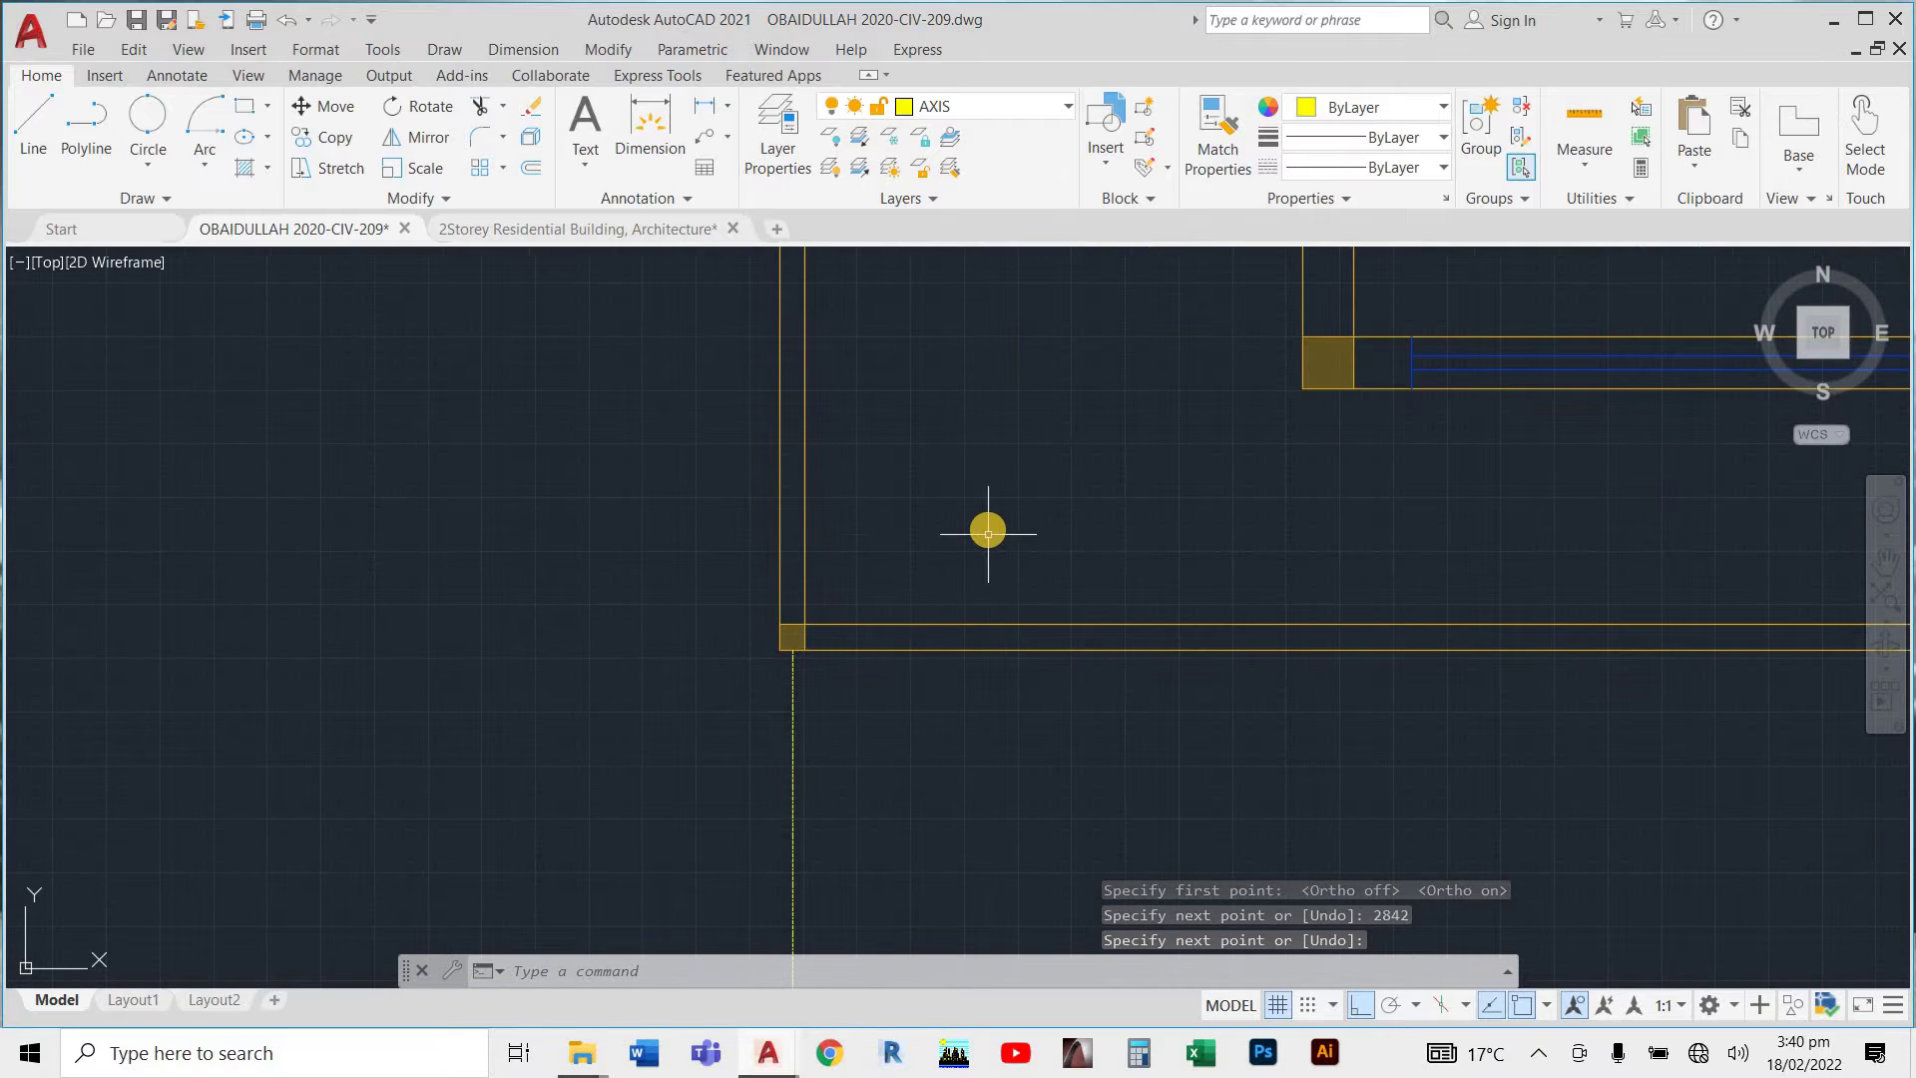
pyautogui.press('Return')
pyautogui.scroll(3, 710, 662)
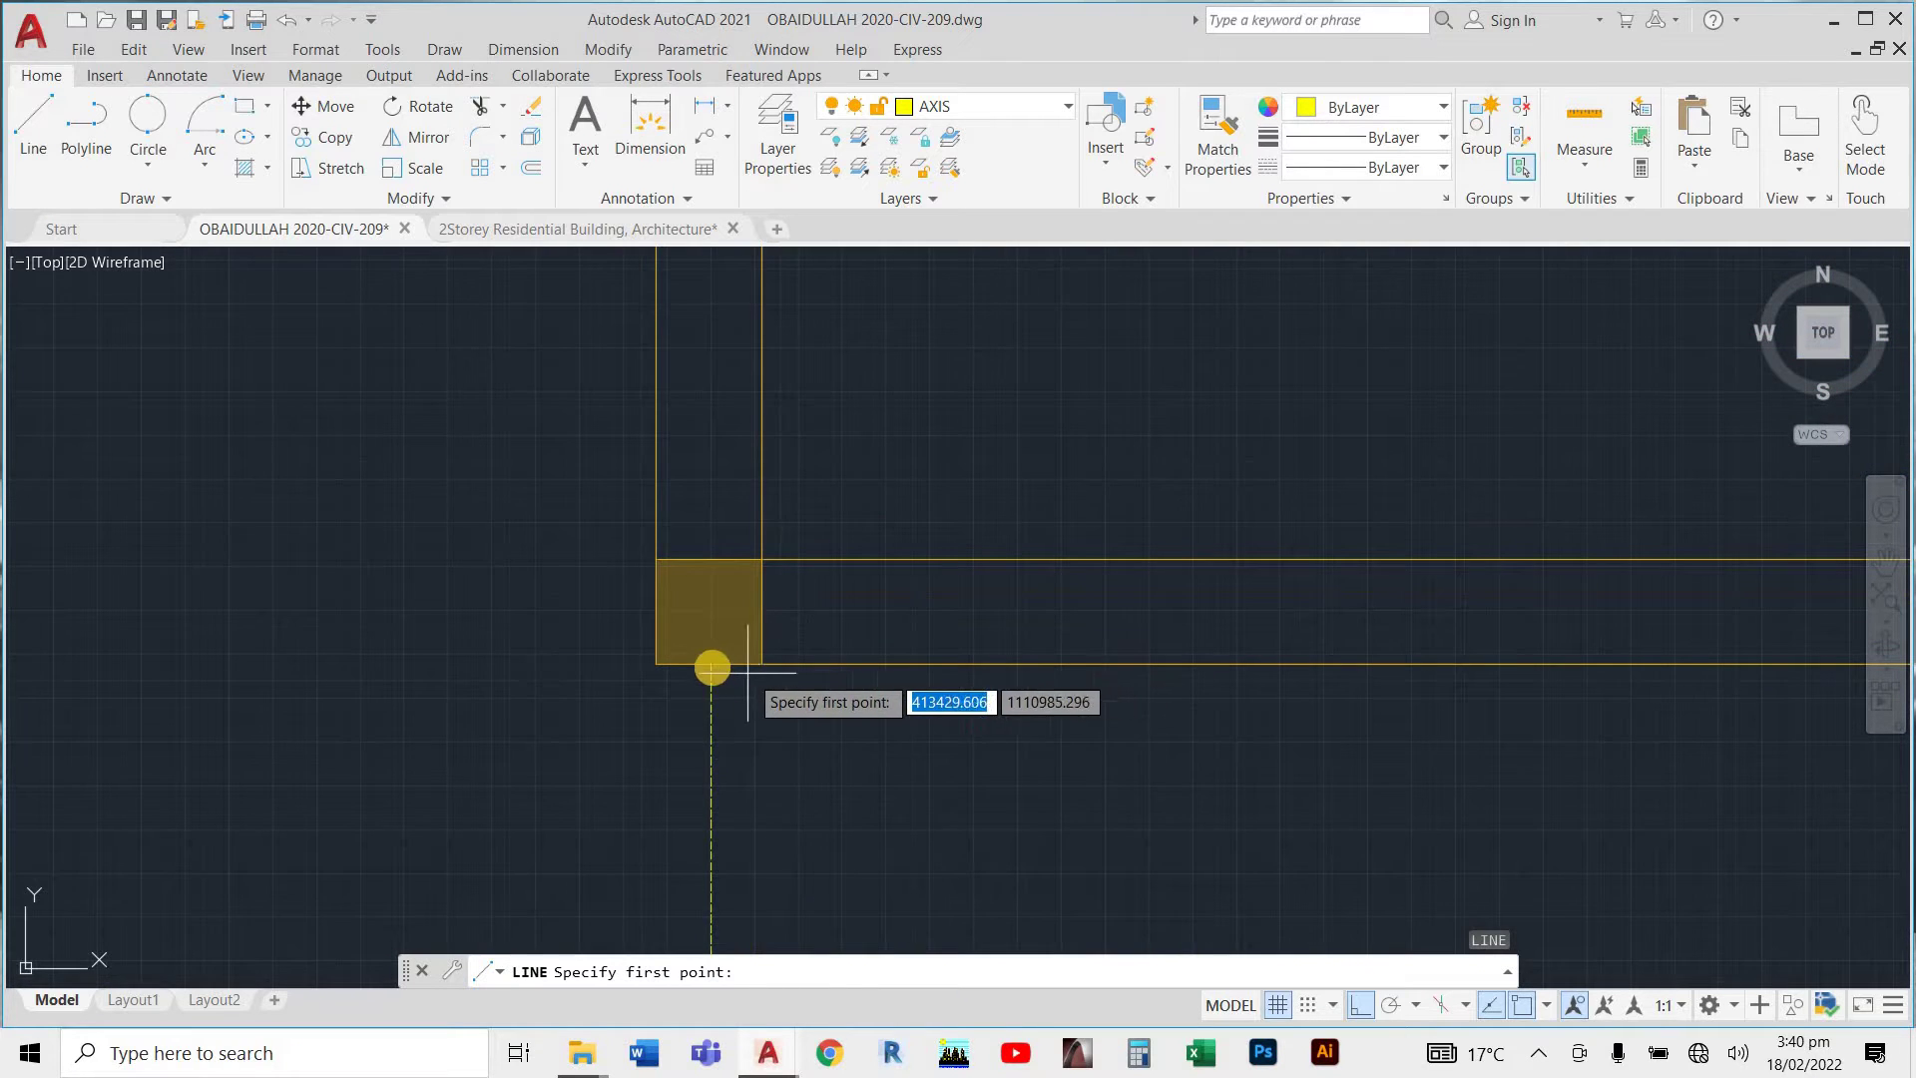
pyautogui.click(709, 666)
pyautogui.scroll(-5, 734, 733)
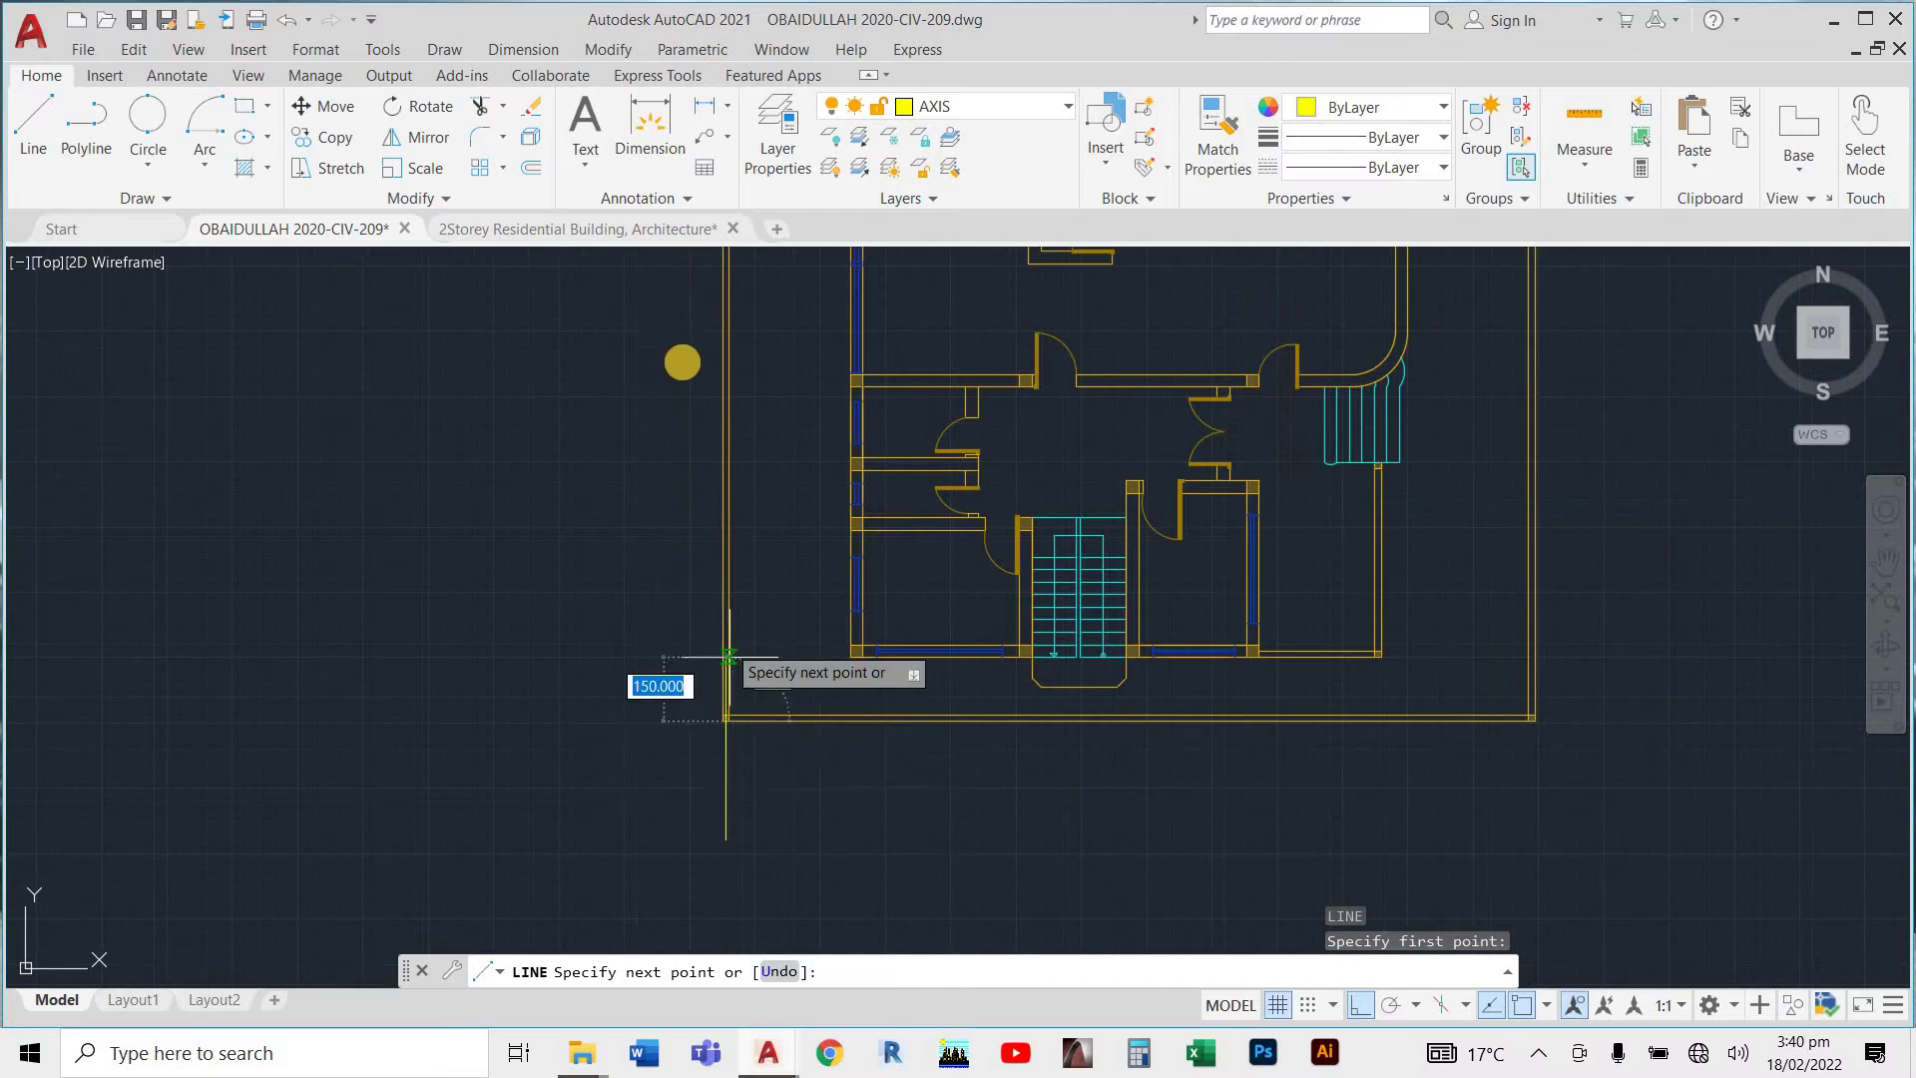
pyautogui.scroll(-3, 729, 688)
pyautogui.scroll(8, 749, 589)
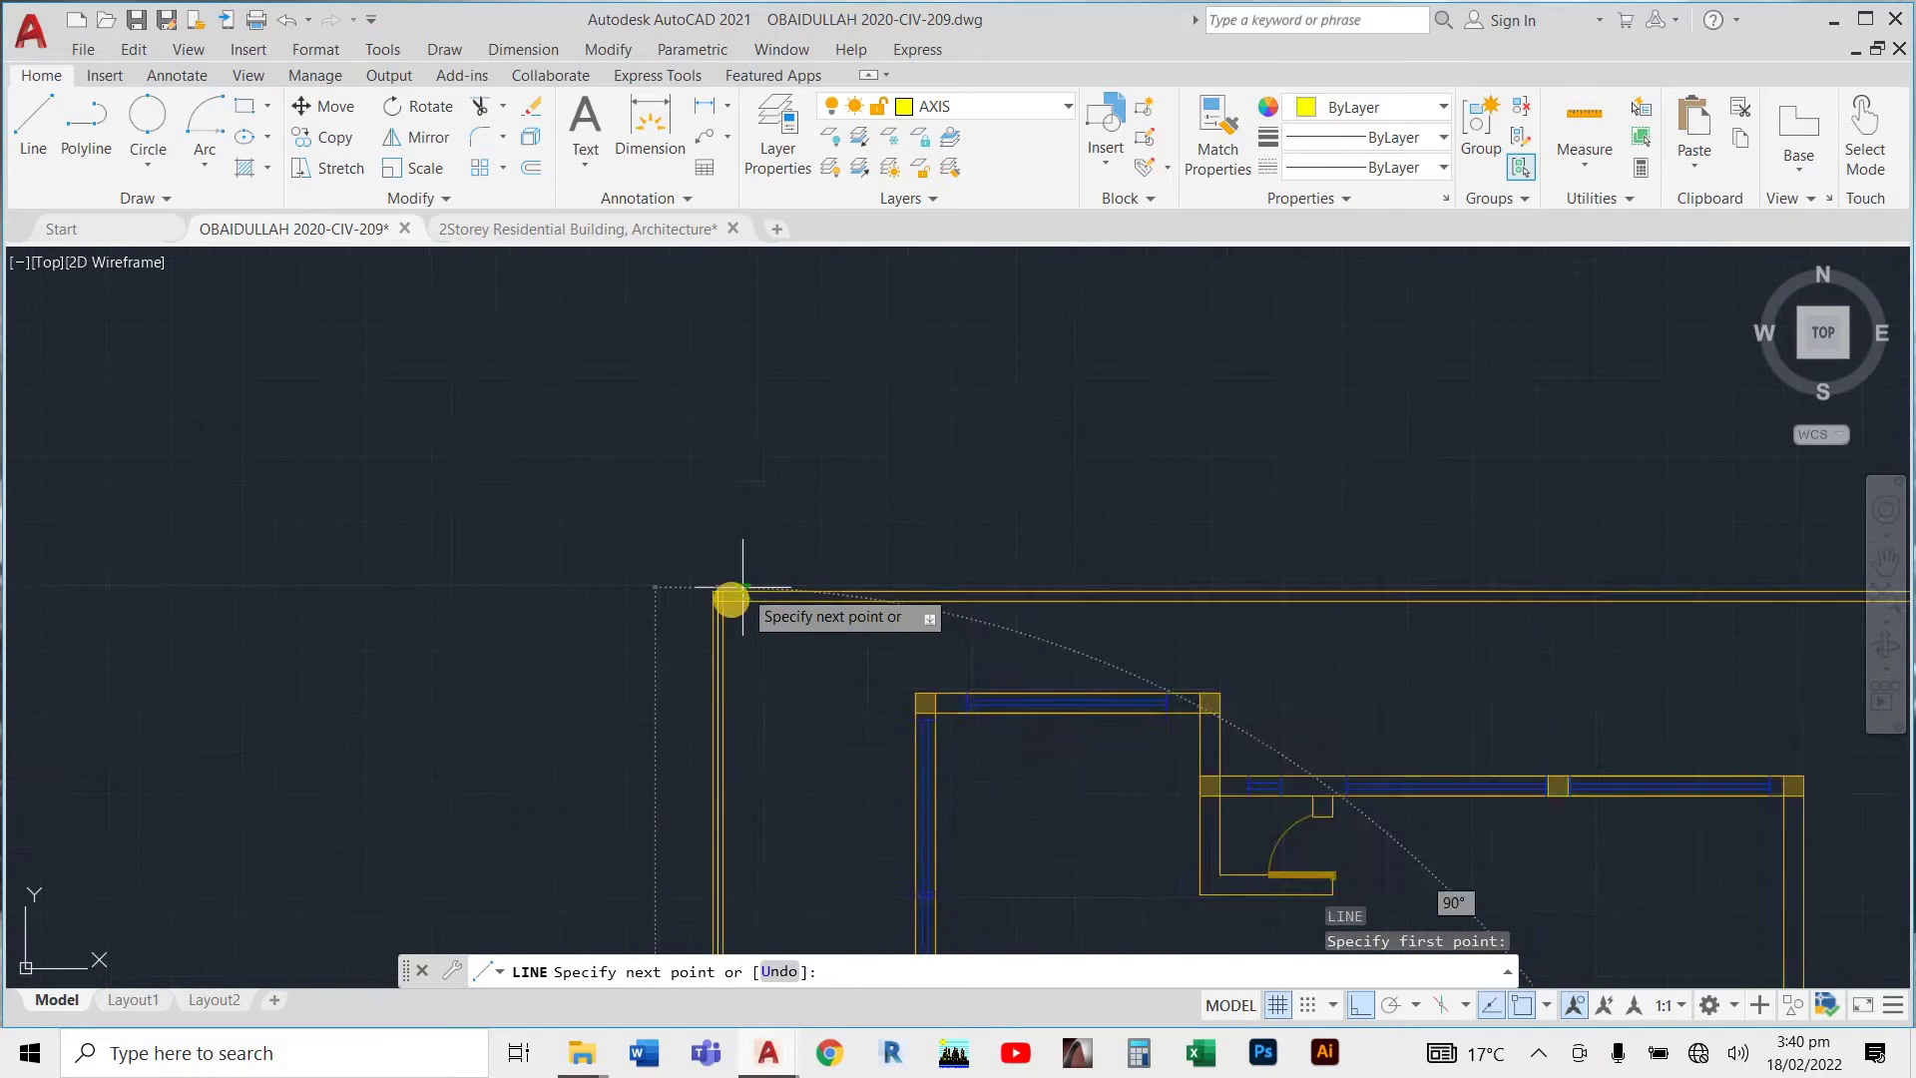
pyautogui.scroll(5, 712, 617)
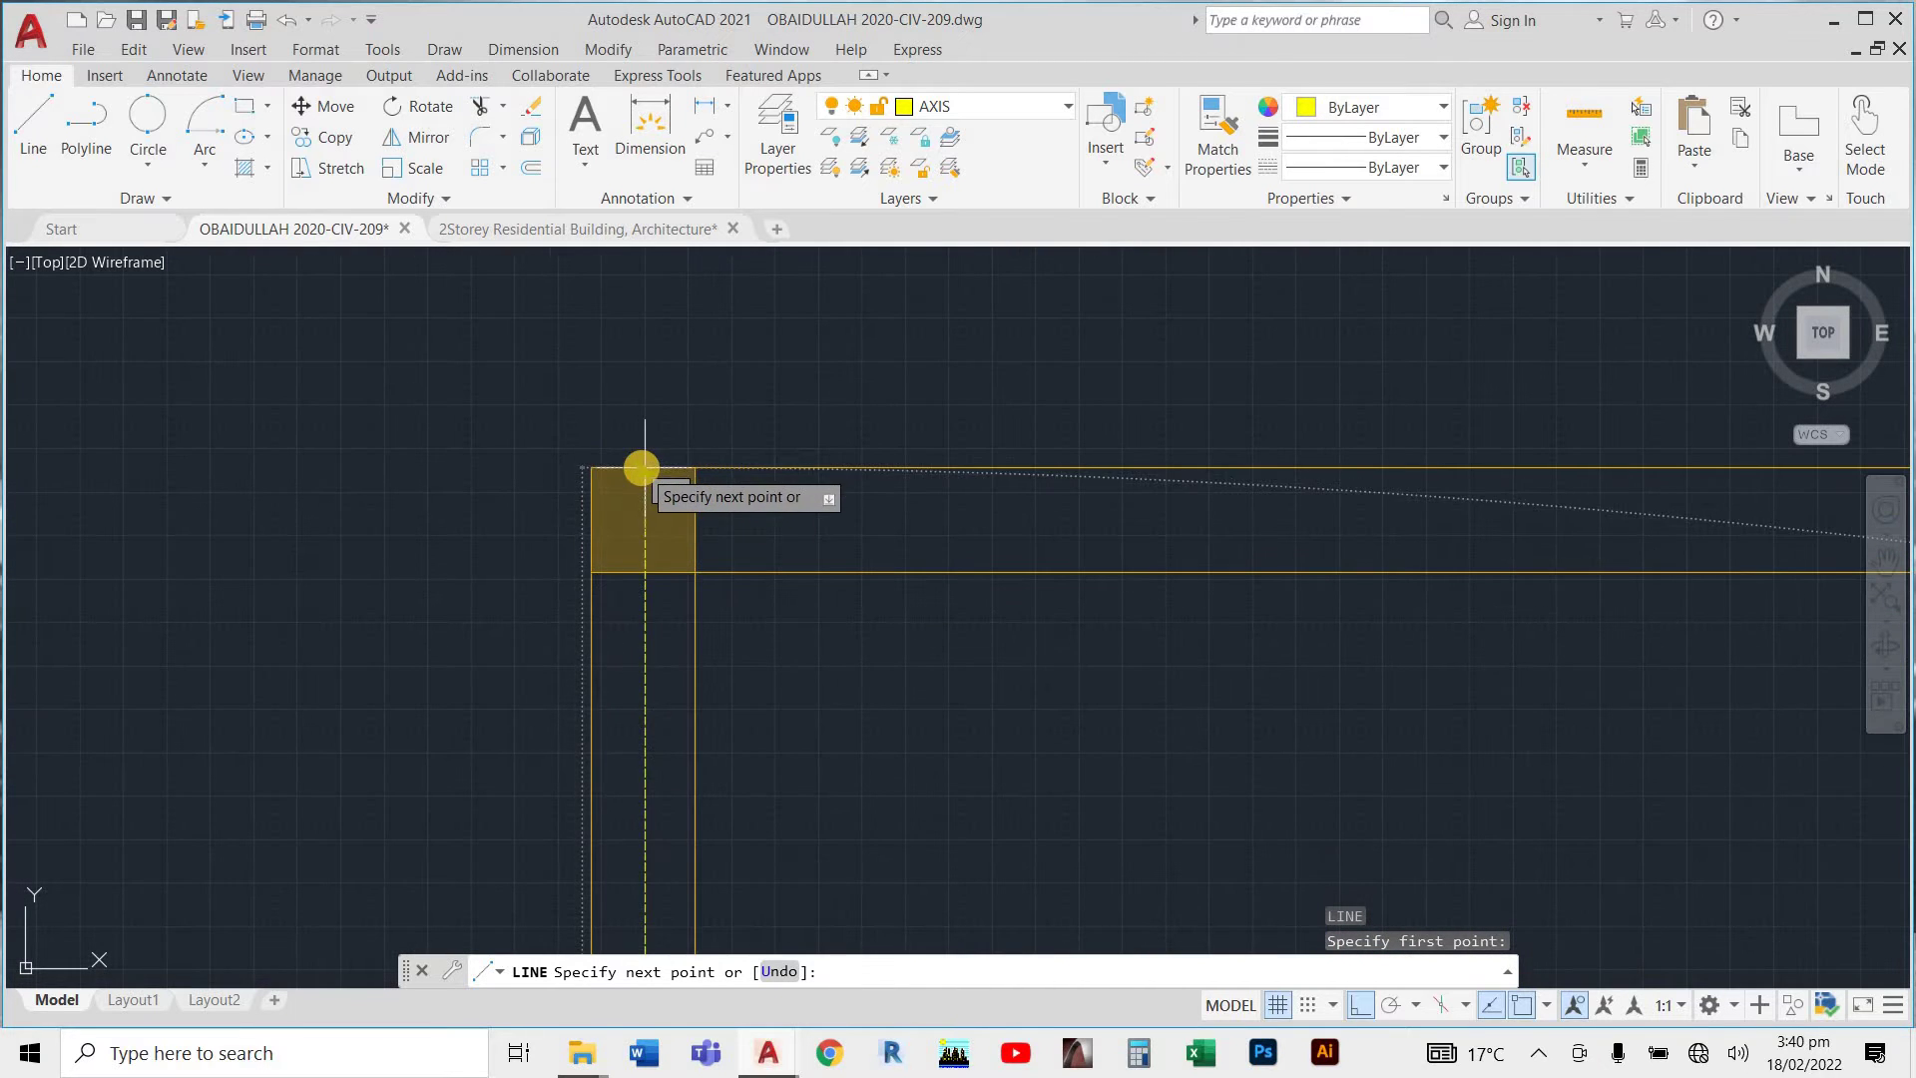
pyautogui.write('2842')
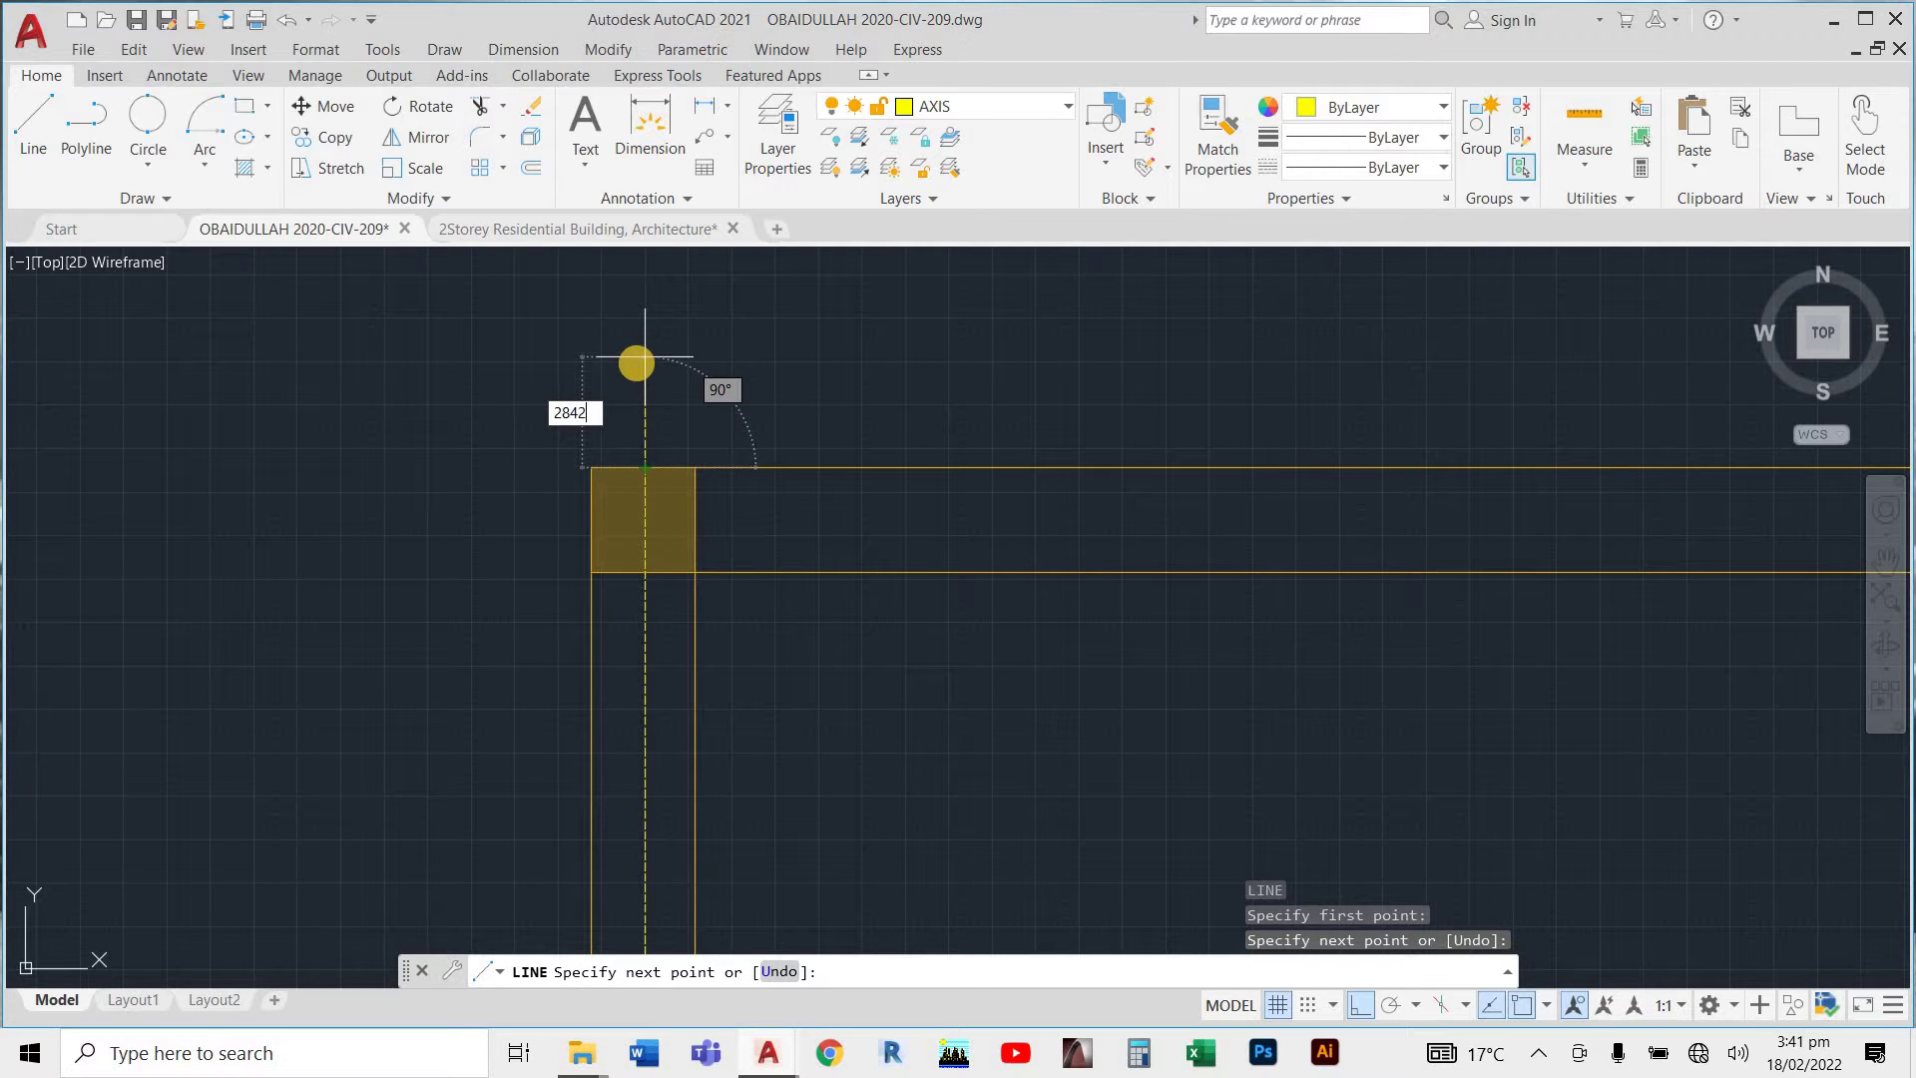
pyautogui.press('Return')
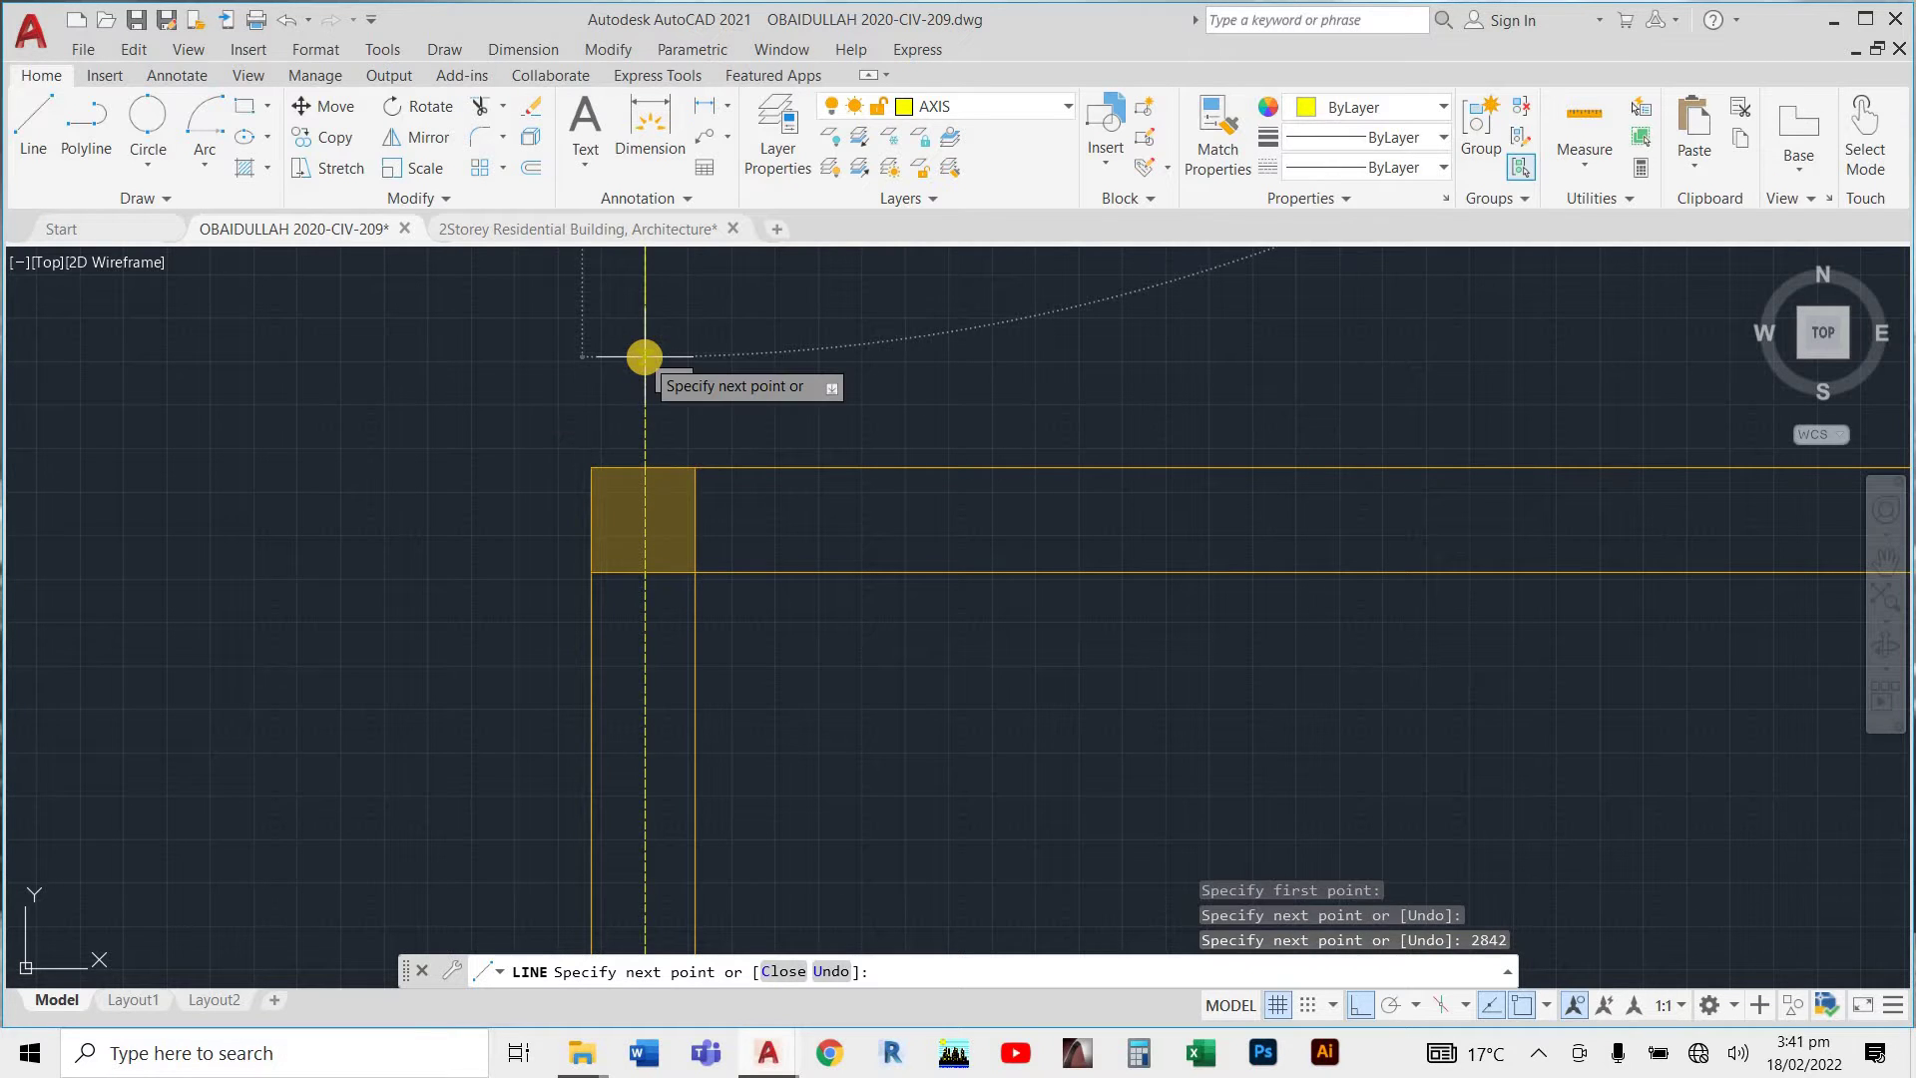
pyautogui.press('Escape')
pyautogui.scroll(-5, 680, 505)
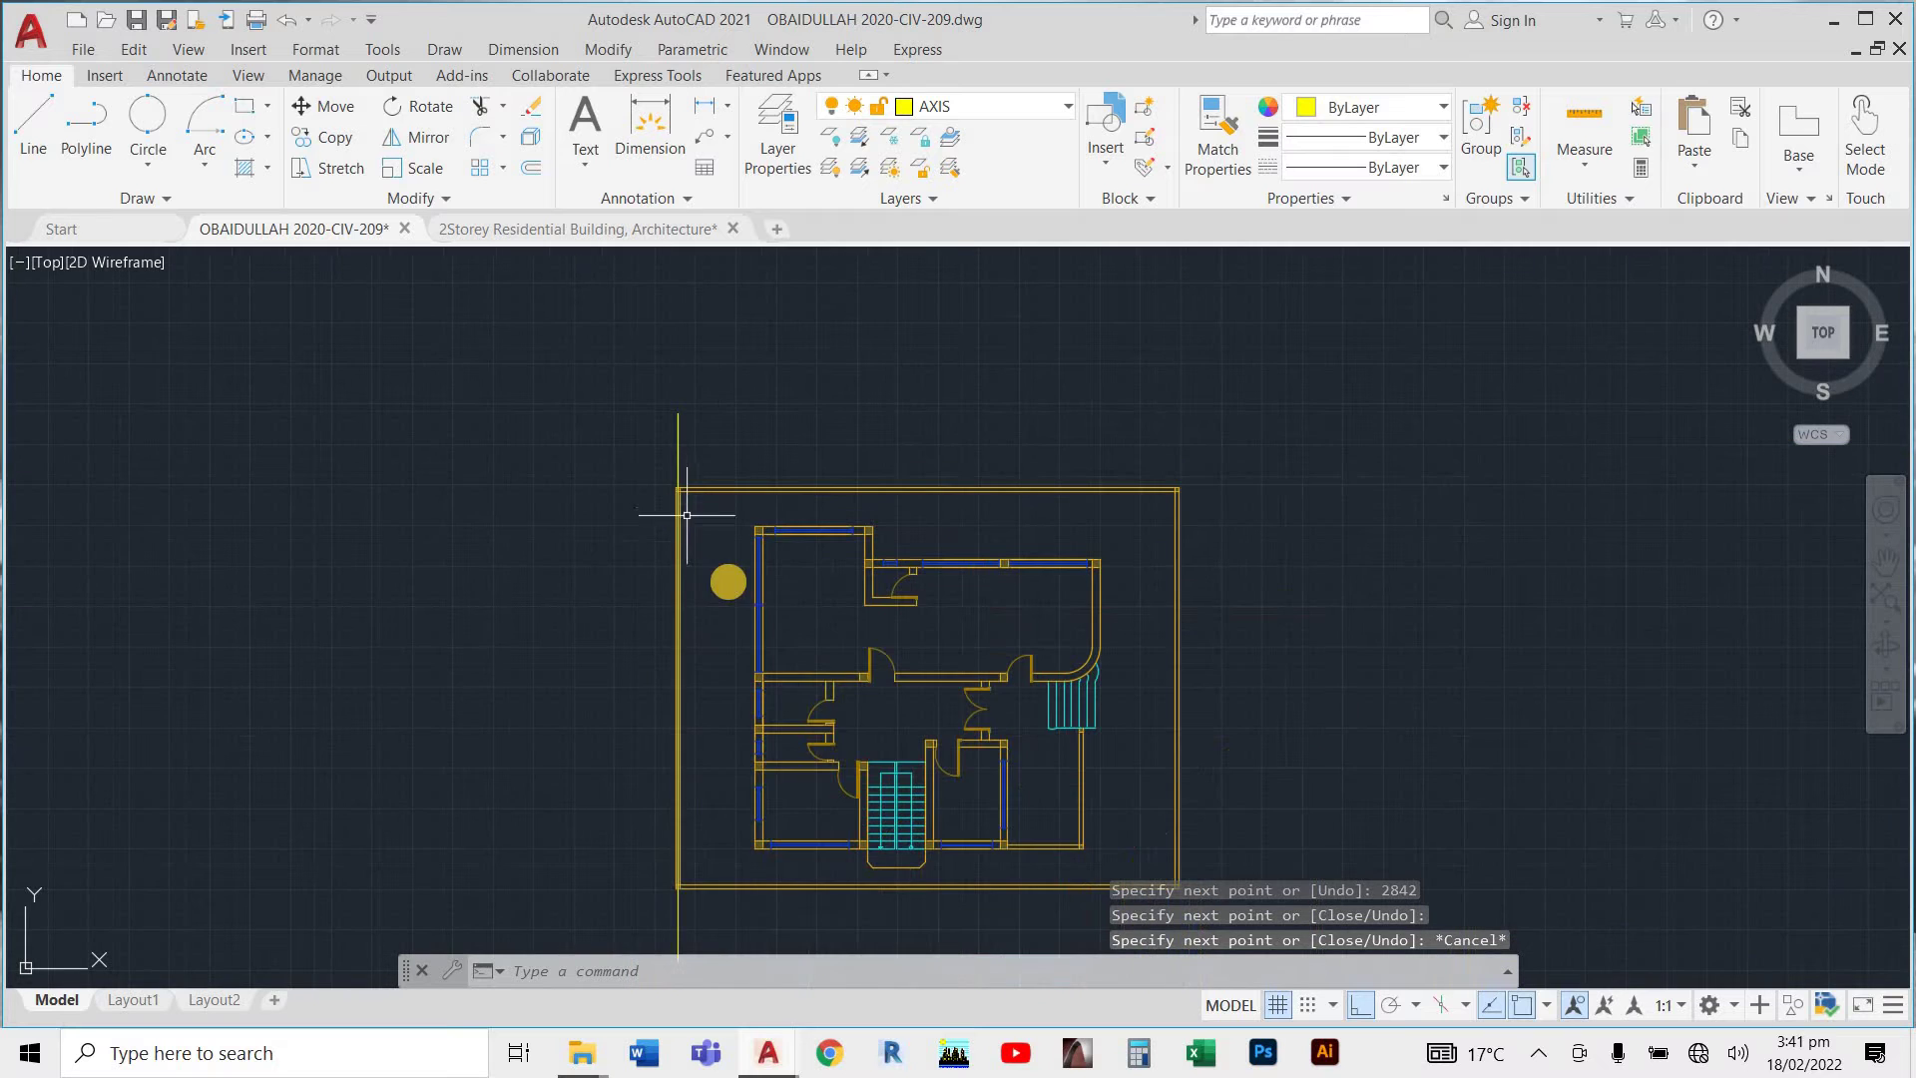
# Examine the axis line along the boundary wall and the columns on the building's left side.
pyautogui.scroll(-6, 744, 510)
pyautogui.scroll(6, 771, 610)
pyautogui.scroll(-4, 772, 614)
pyautogui.scroll(4, 761, 539)
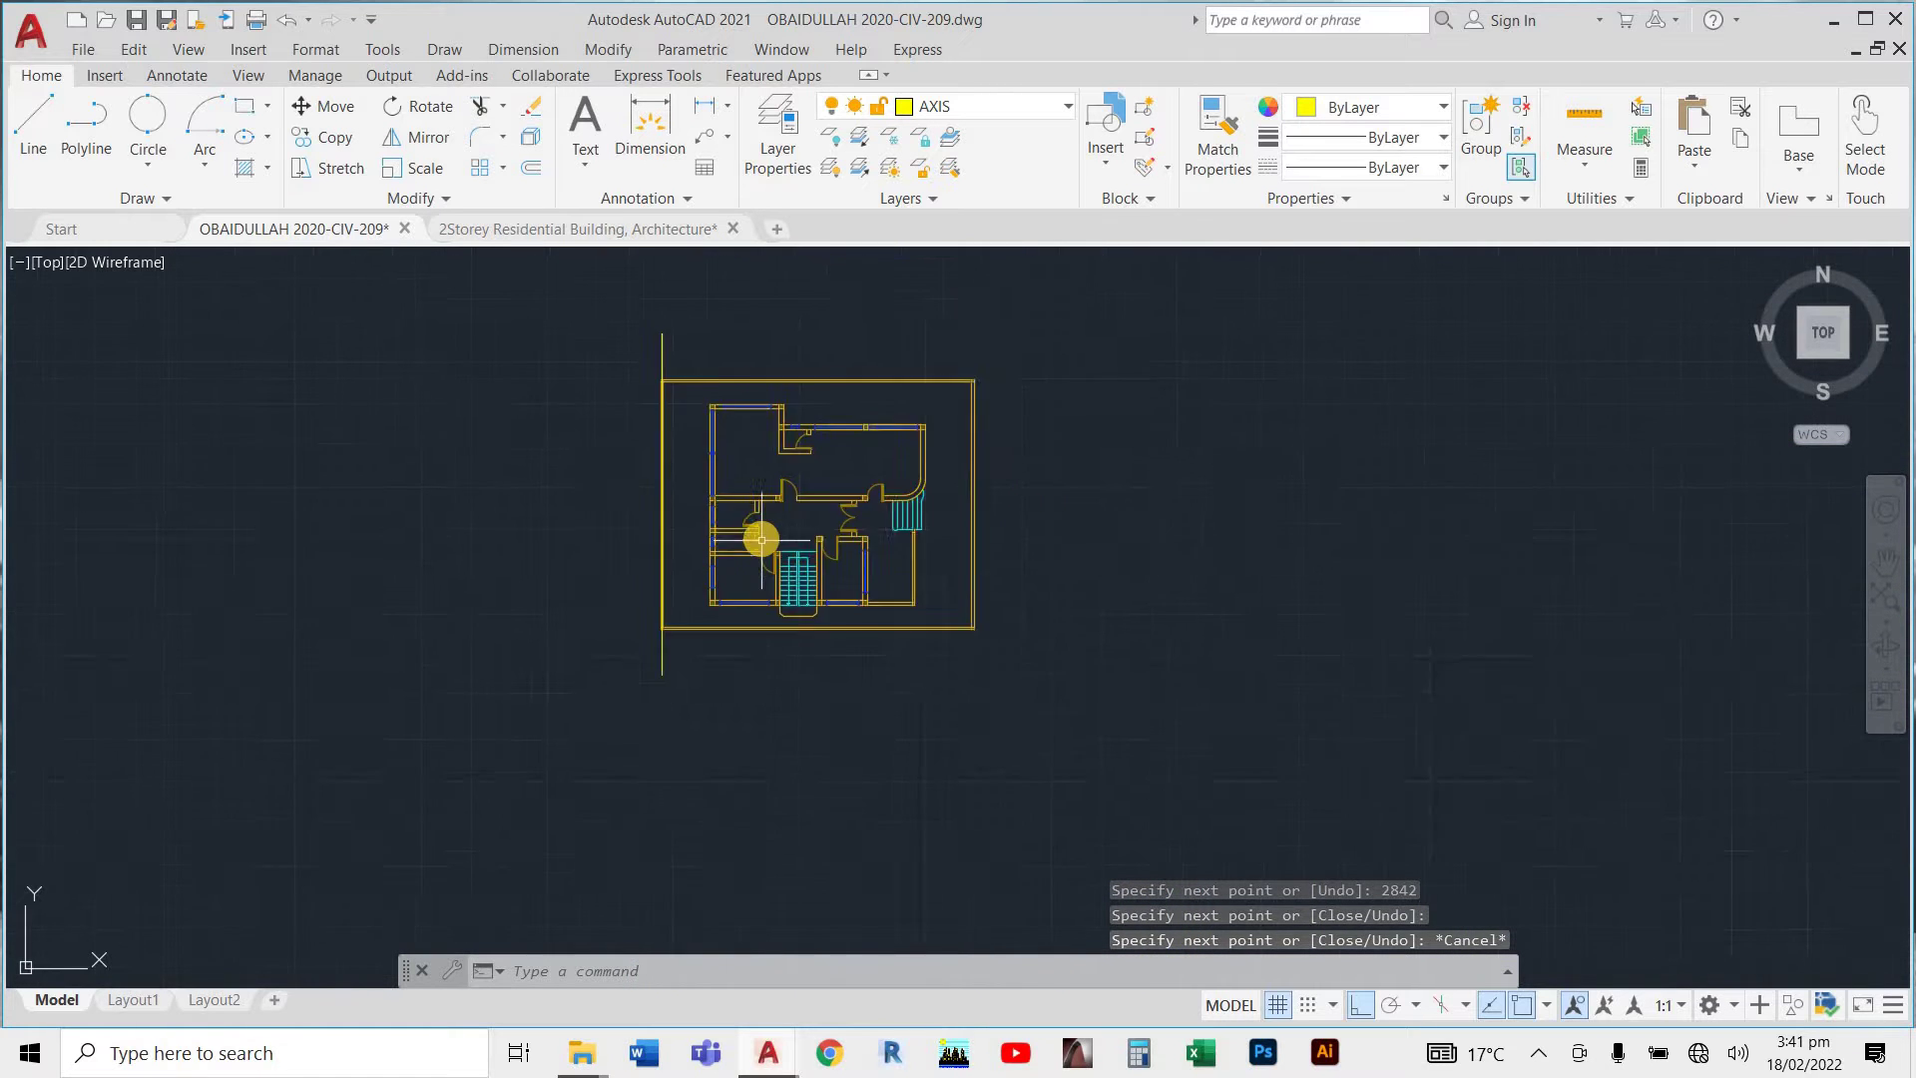
pyautogui.scroll(-3, 763, 544)
pyautogui.scroll(3, 758, 445)
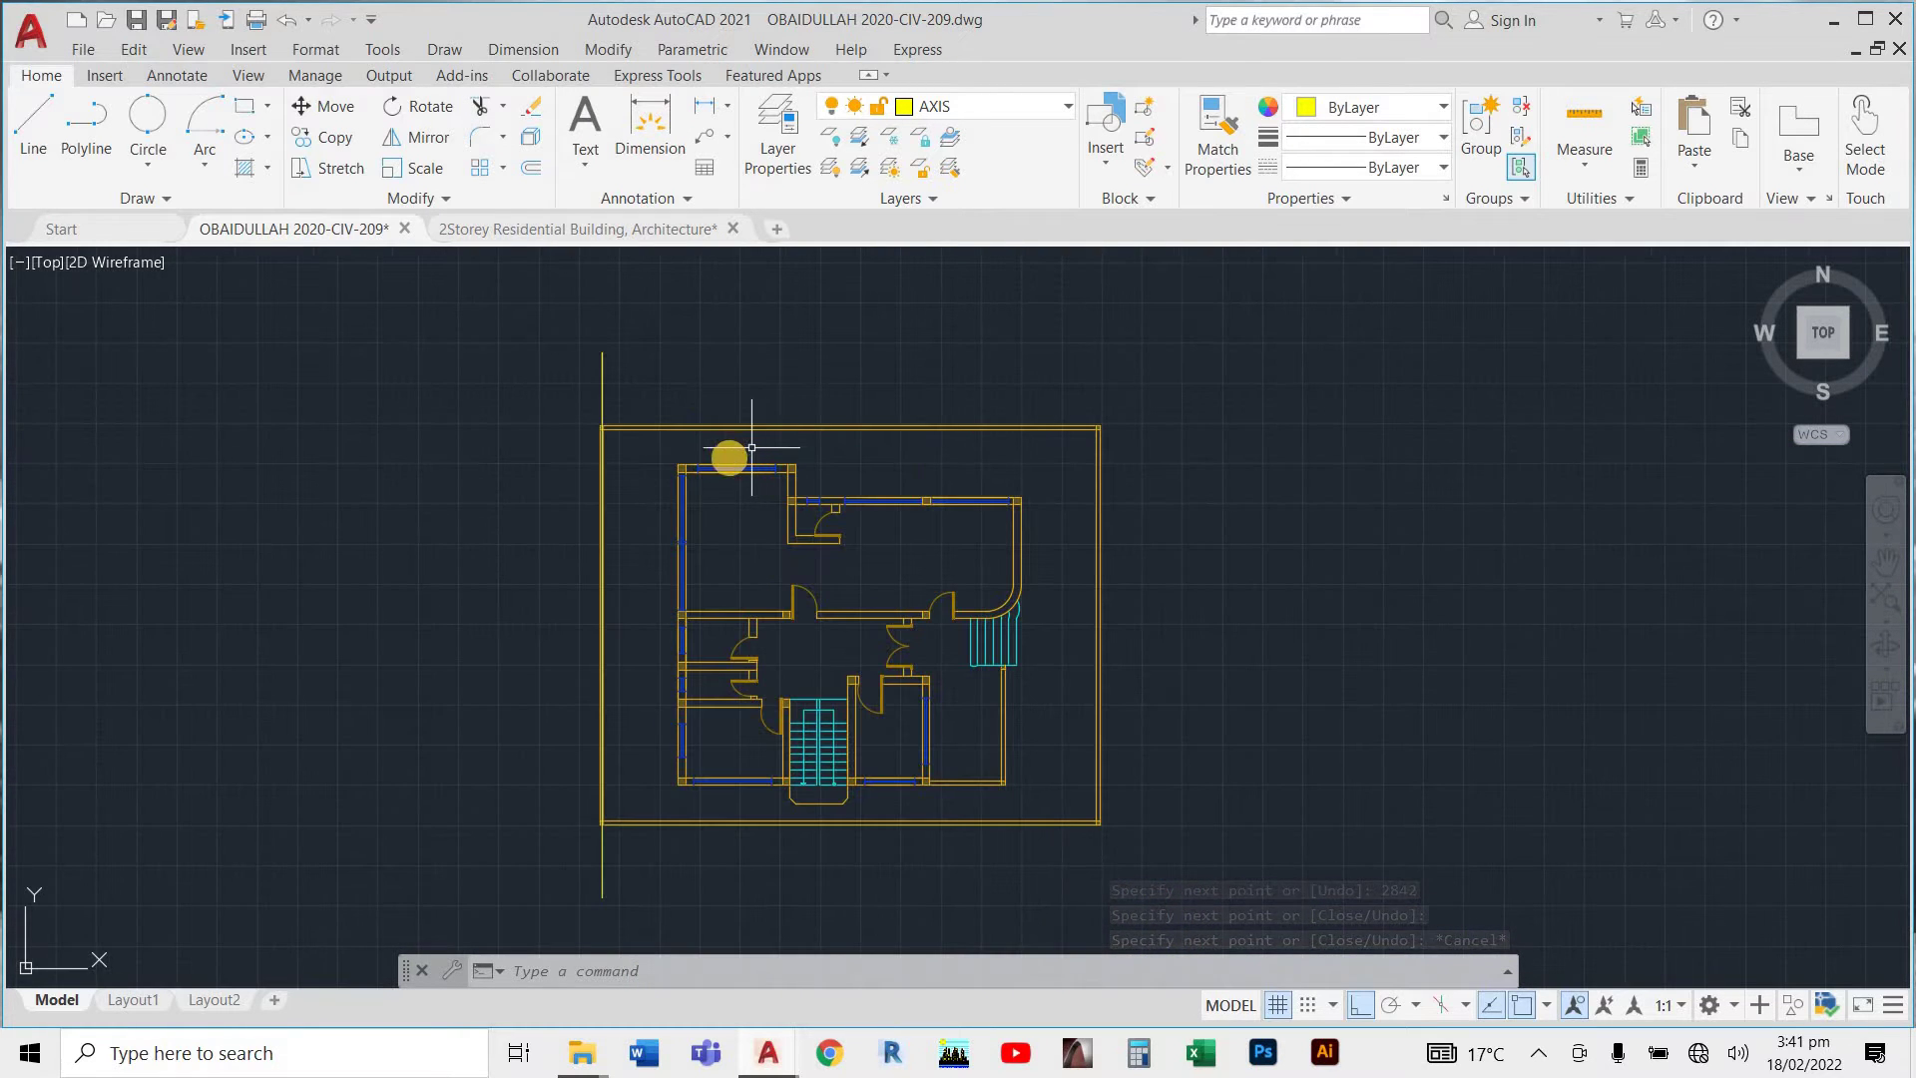
pyautogui.scroll(-2, 655, 662)
pyautogui.scroll(8, 668, 620)
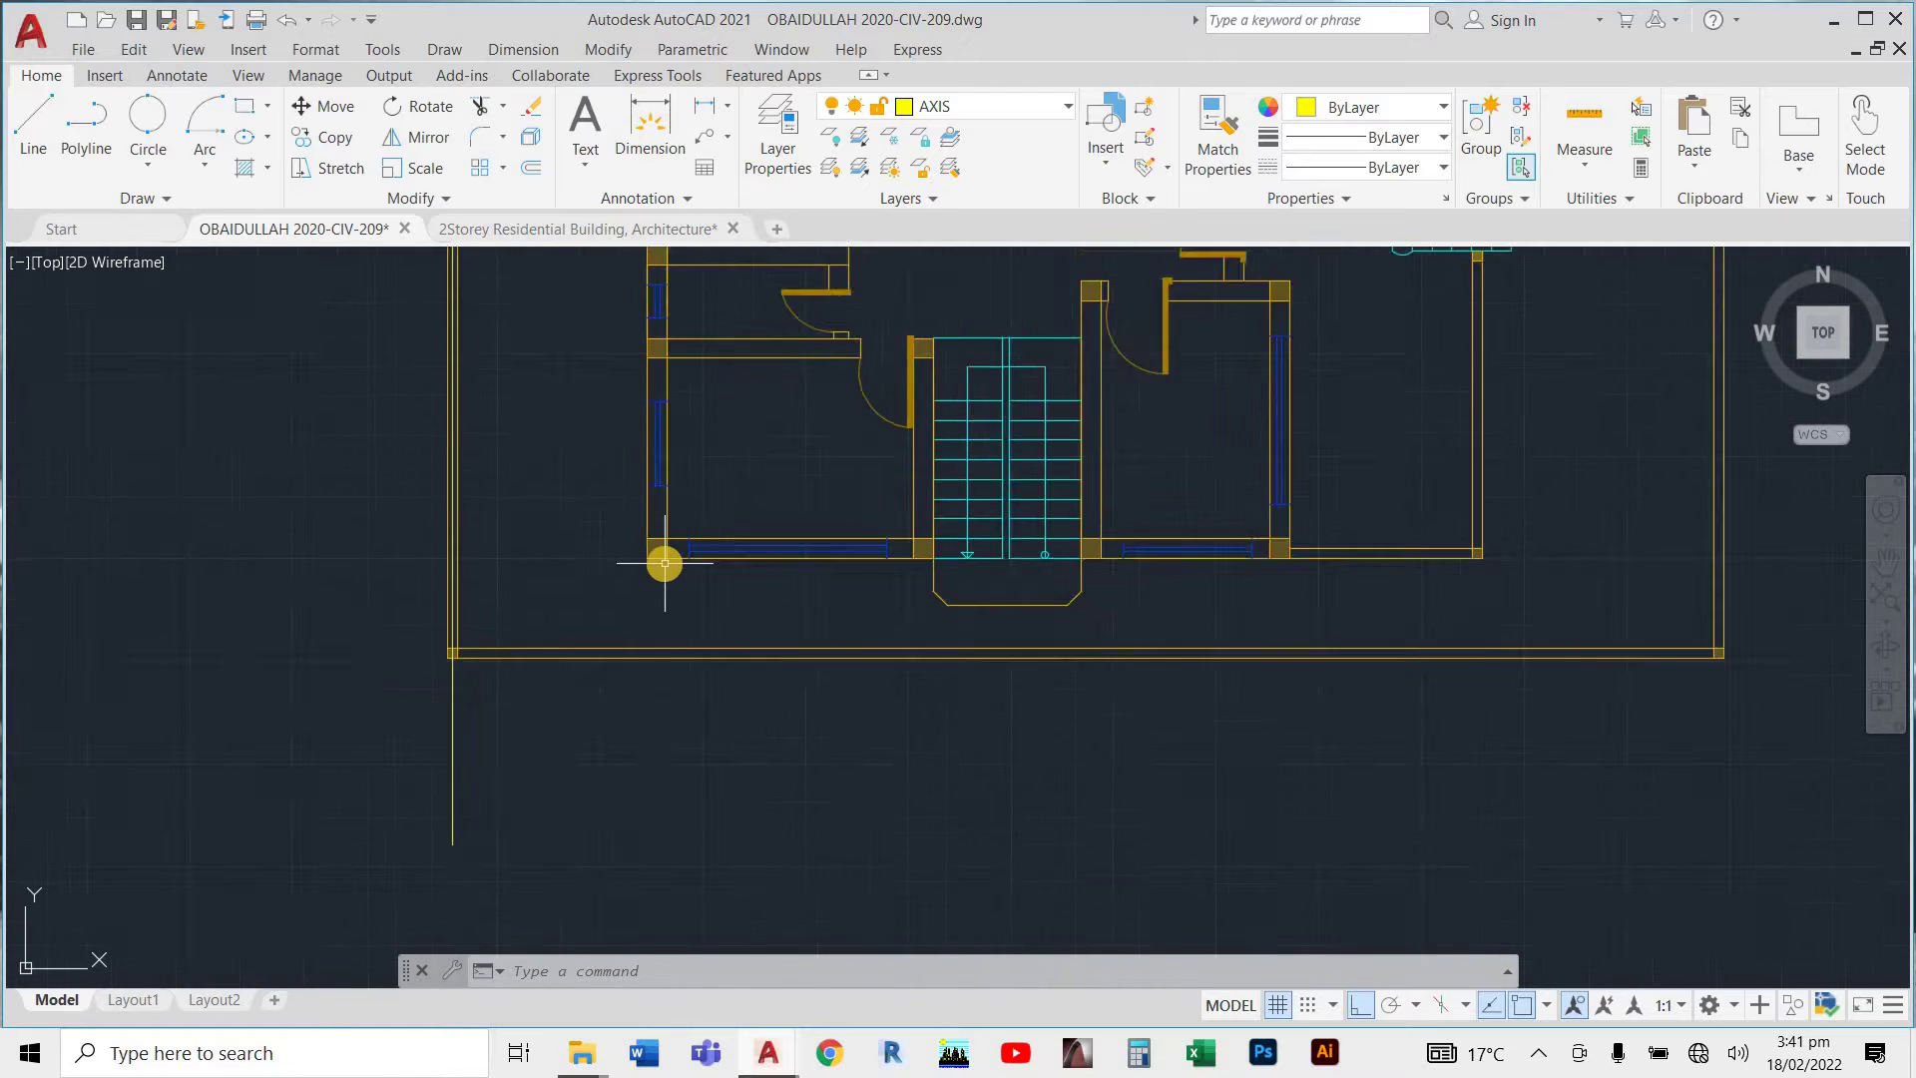
pyautogui.scroll(4, 659, 557)
pyautogui.scroll(-11, 668, 599)
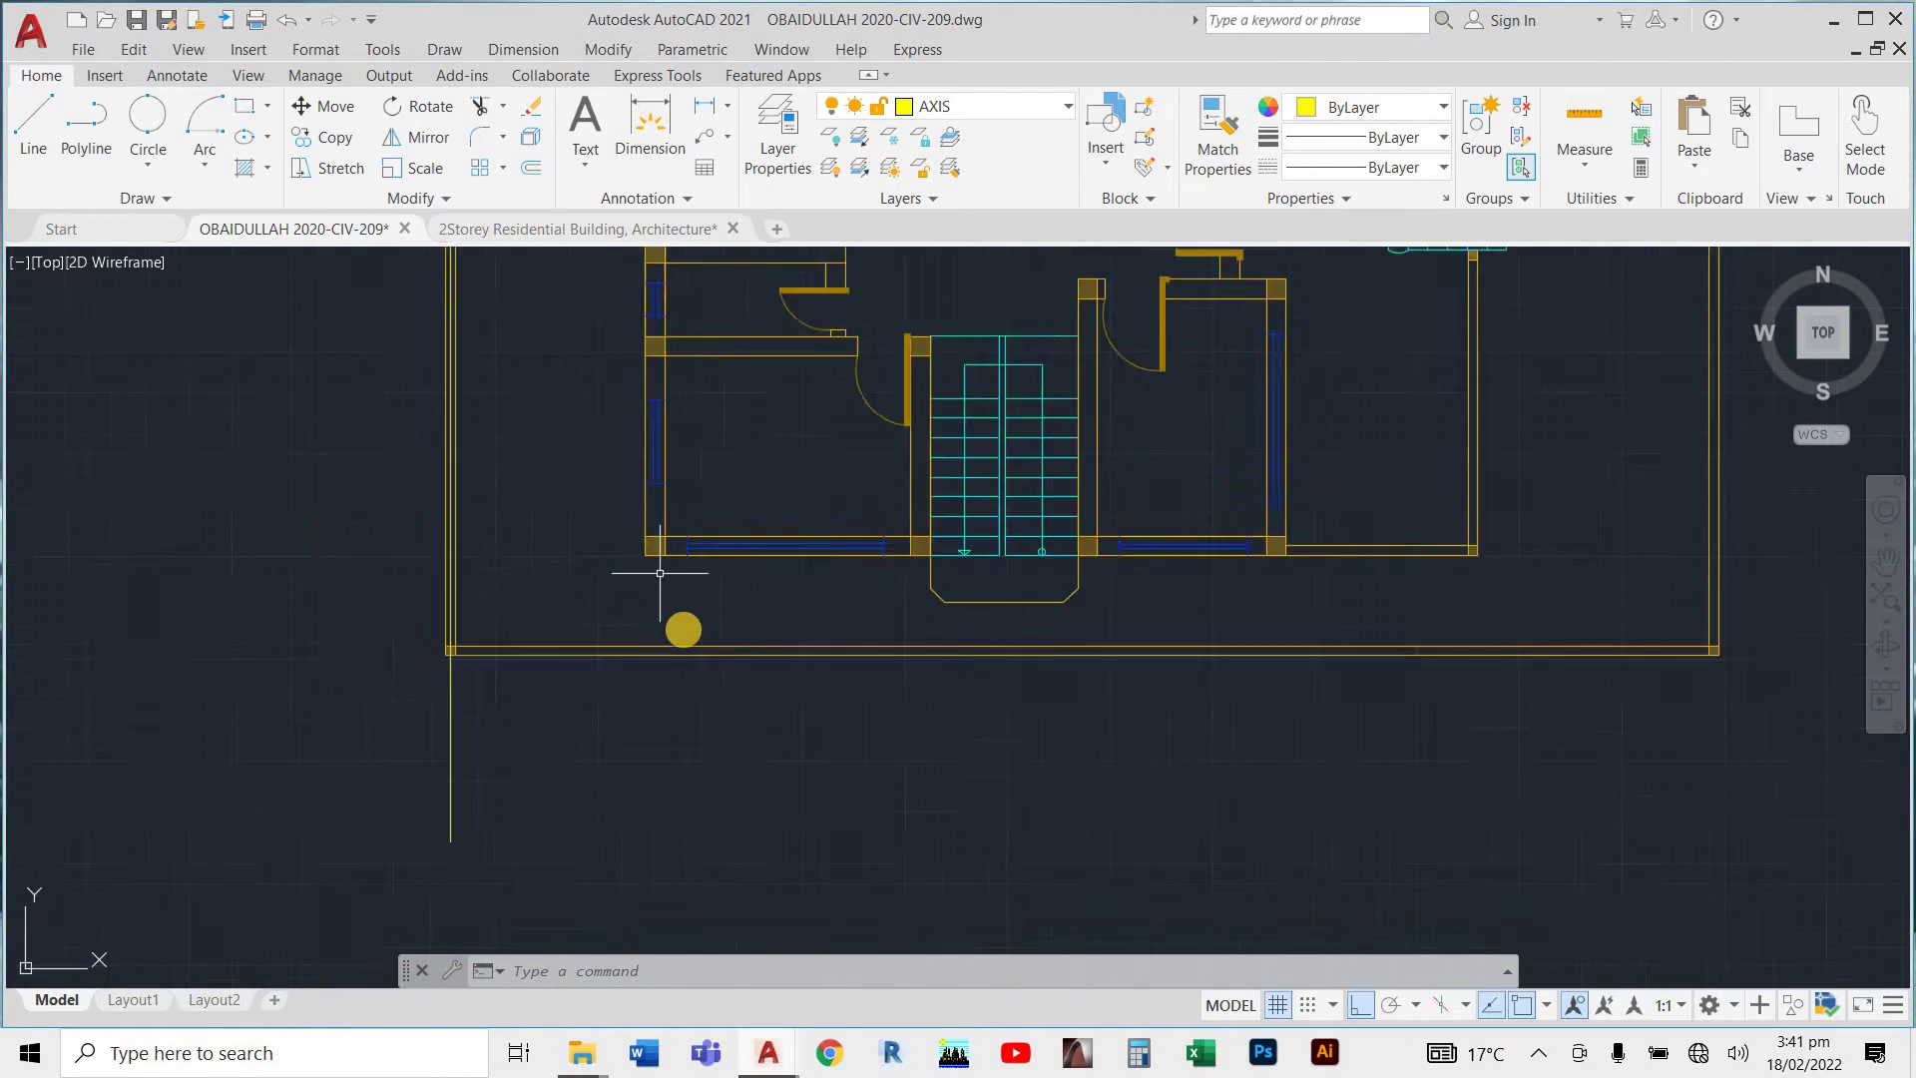
# Draw a vertical axis line through the building's leftmost columns, starting at the lower-left column's midpoint and ending level with both ends of the boundary axis line.
pyautogui.write('l')
pyautogui.press('Return')
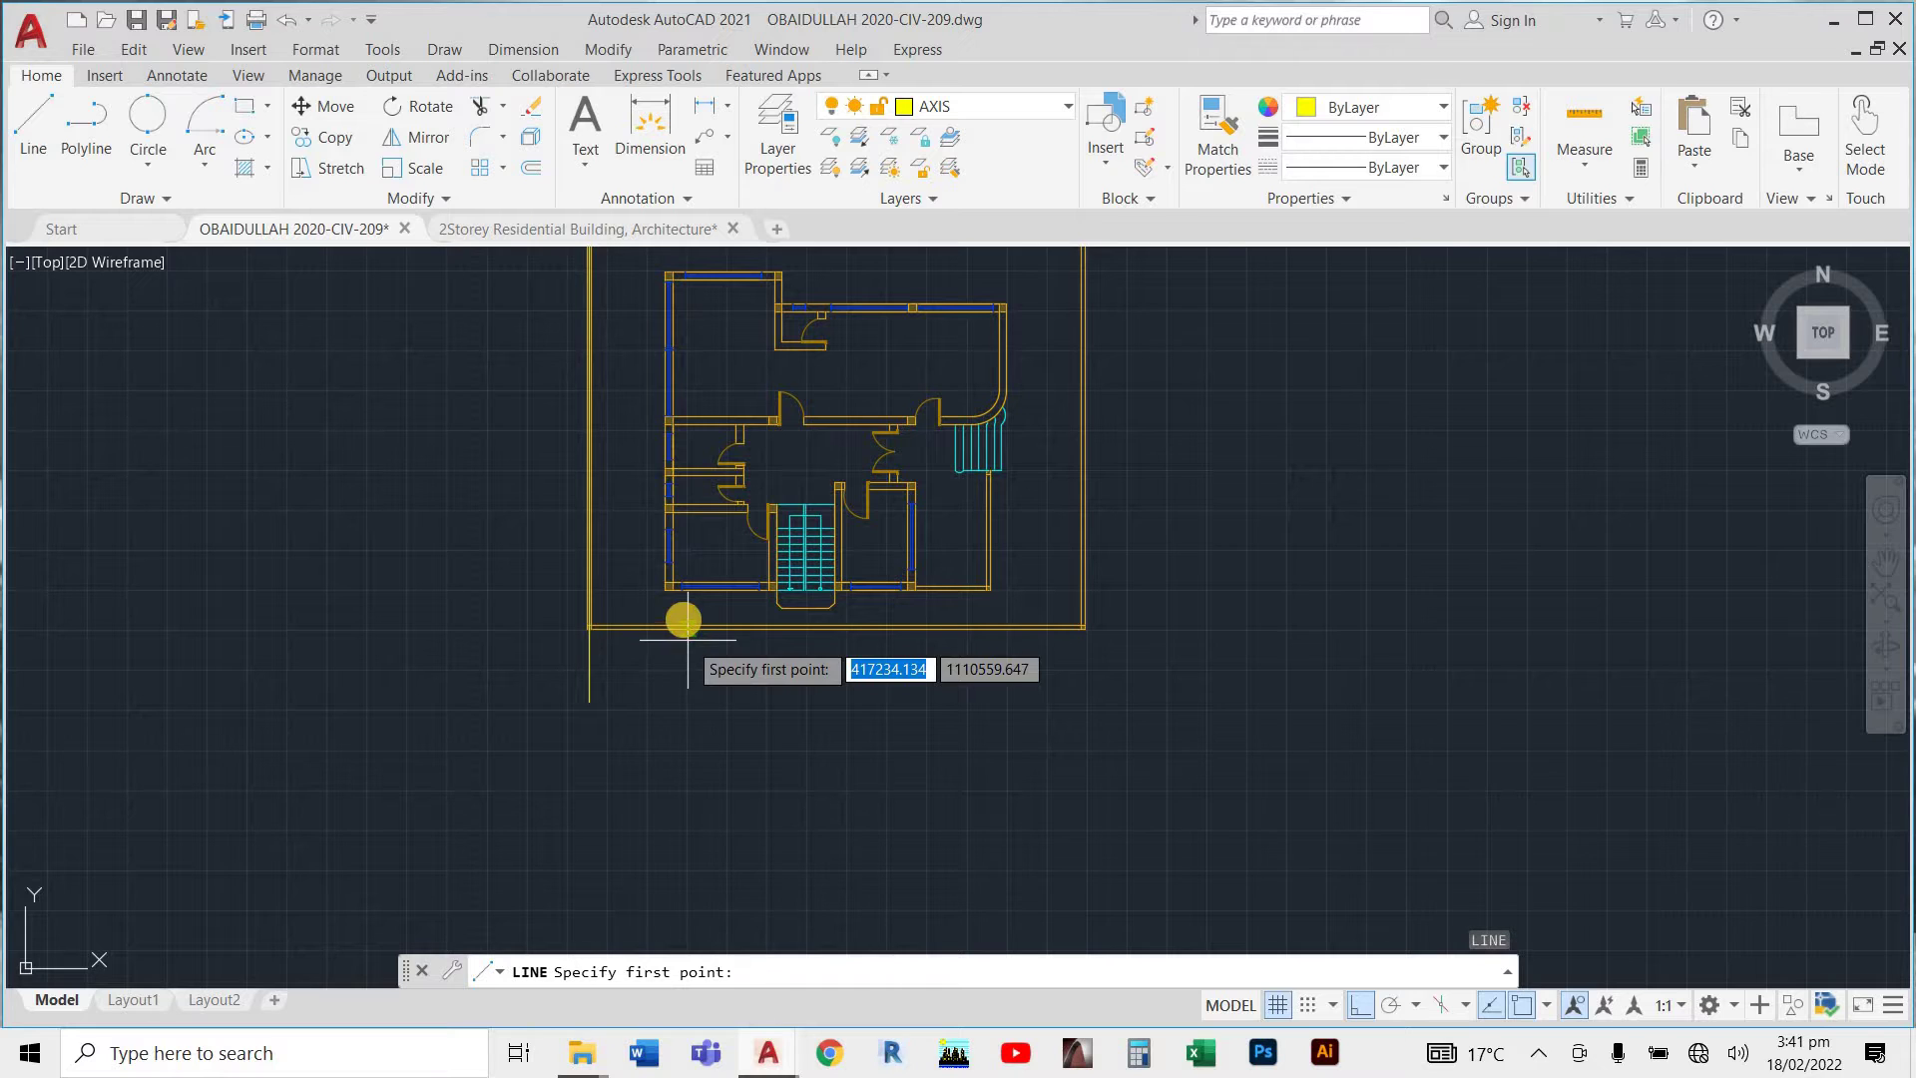
pyautogui.scroll(6, 687, 639)
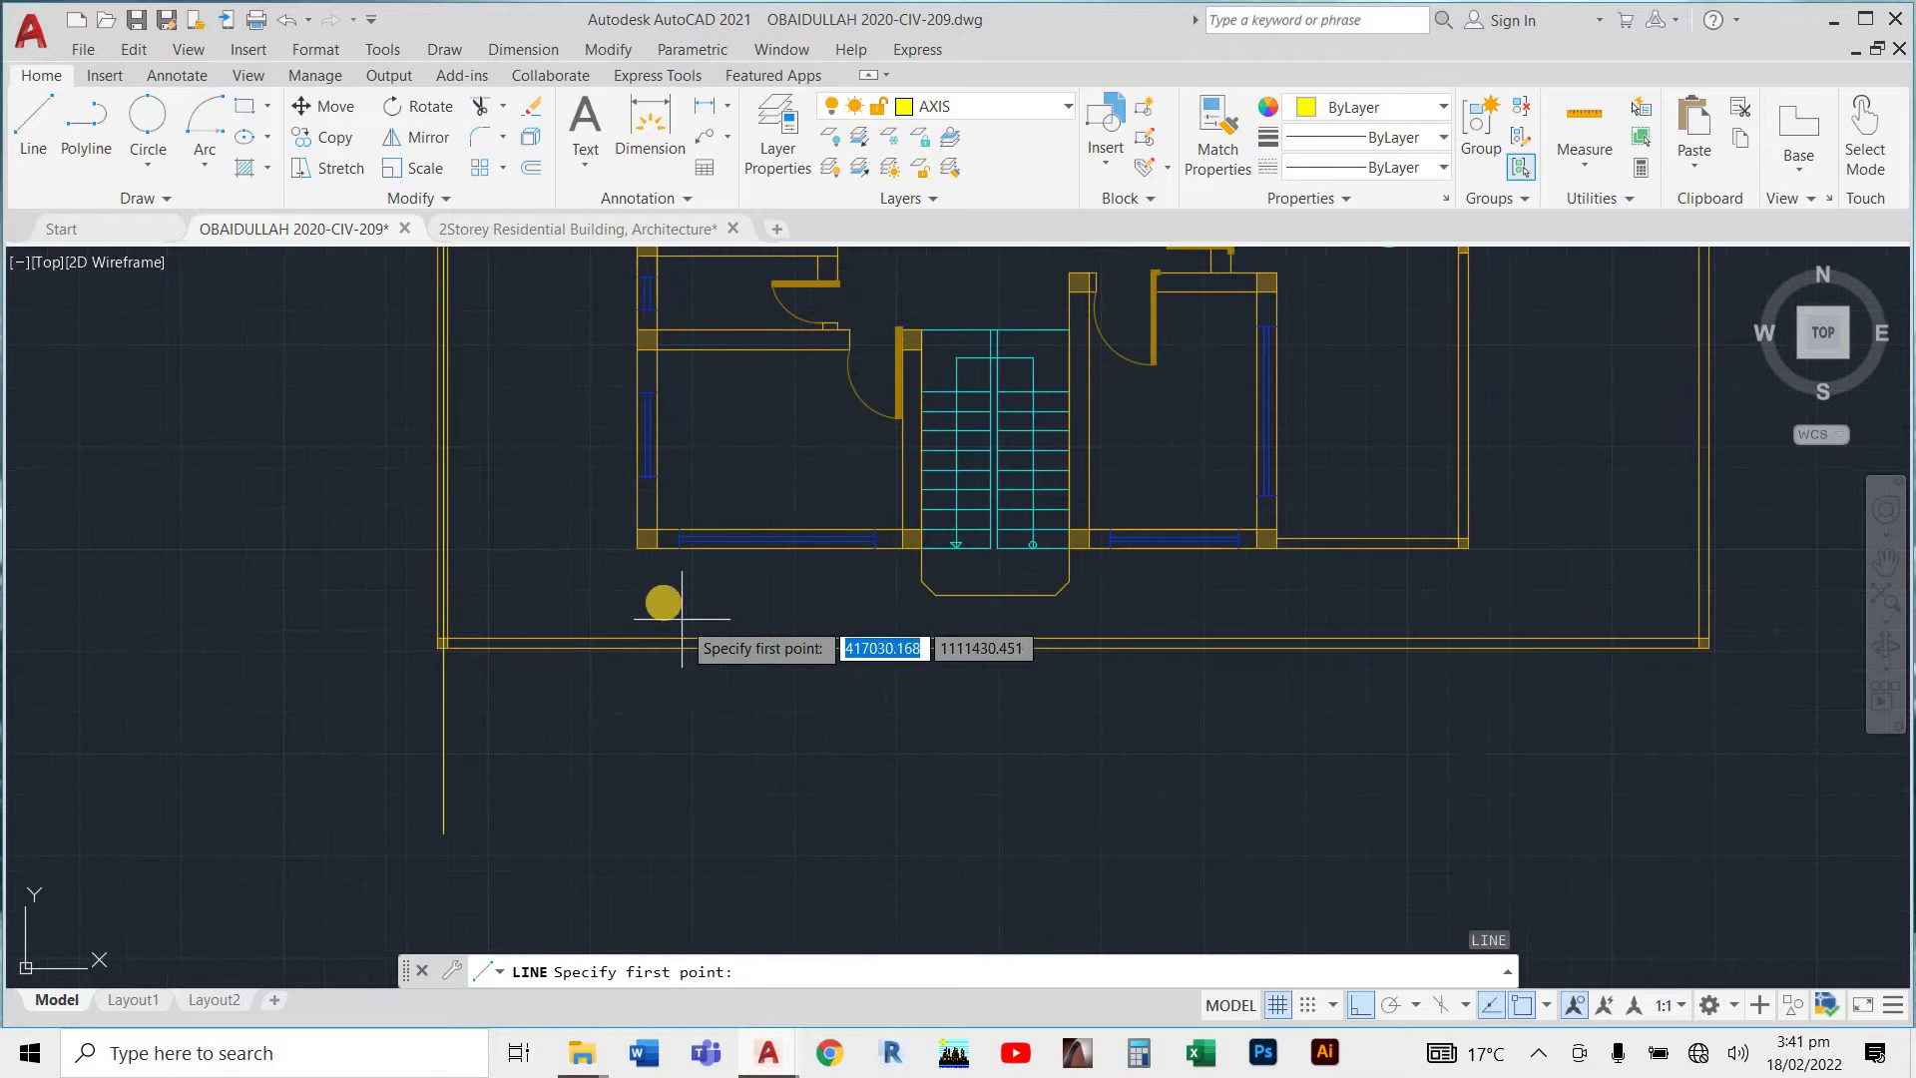
pyautogui.click(633, 515)
pyautogui.scroll(-6, 639, 689)
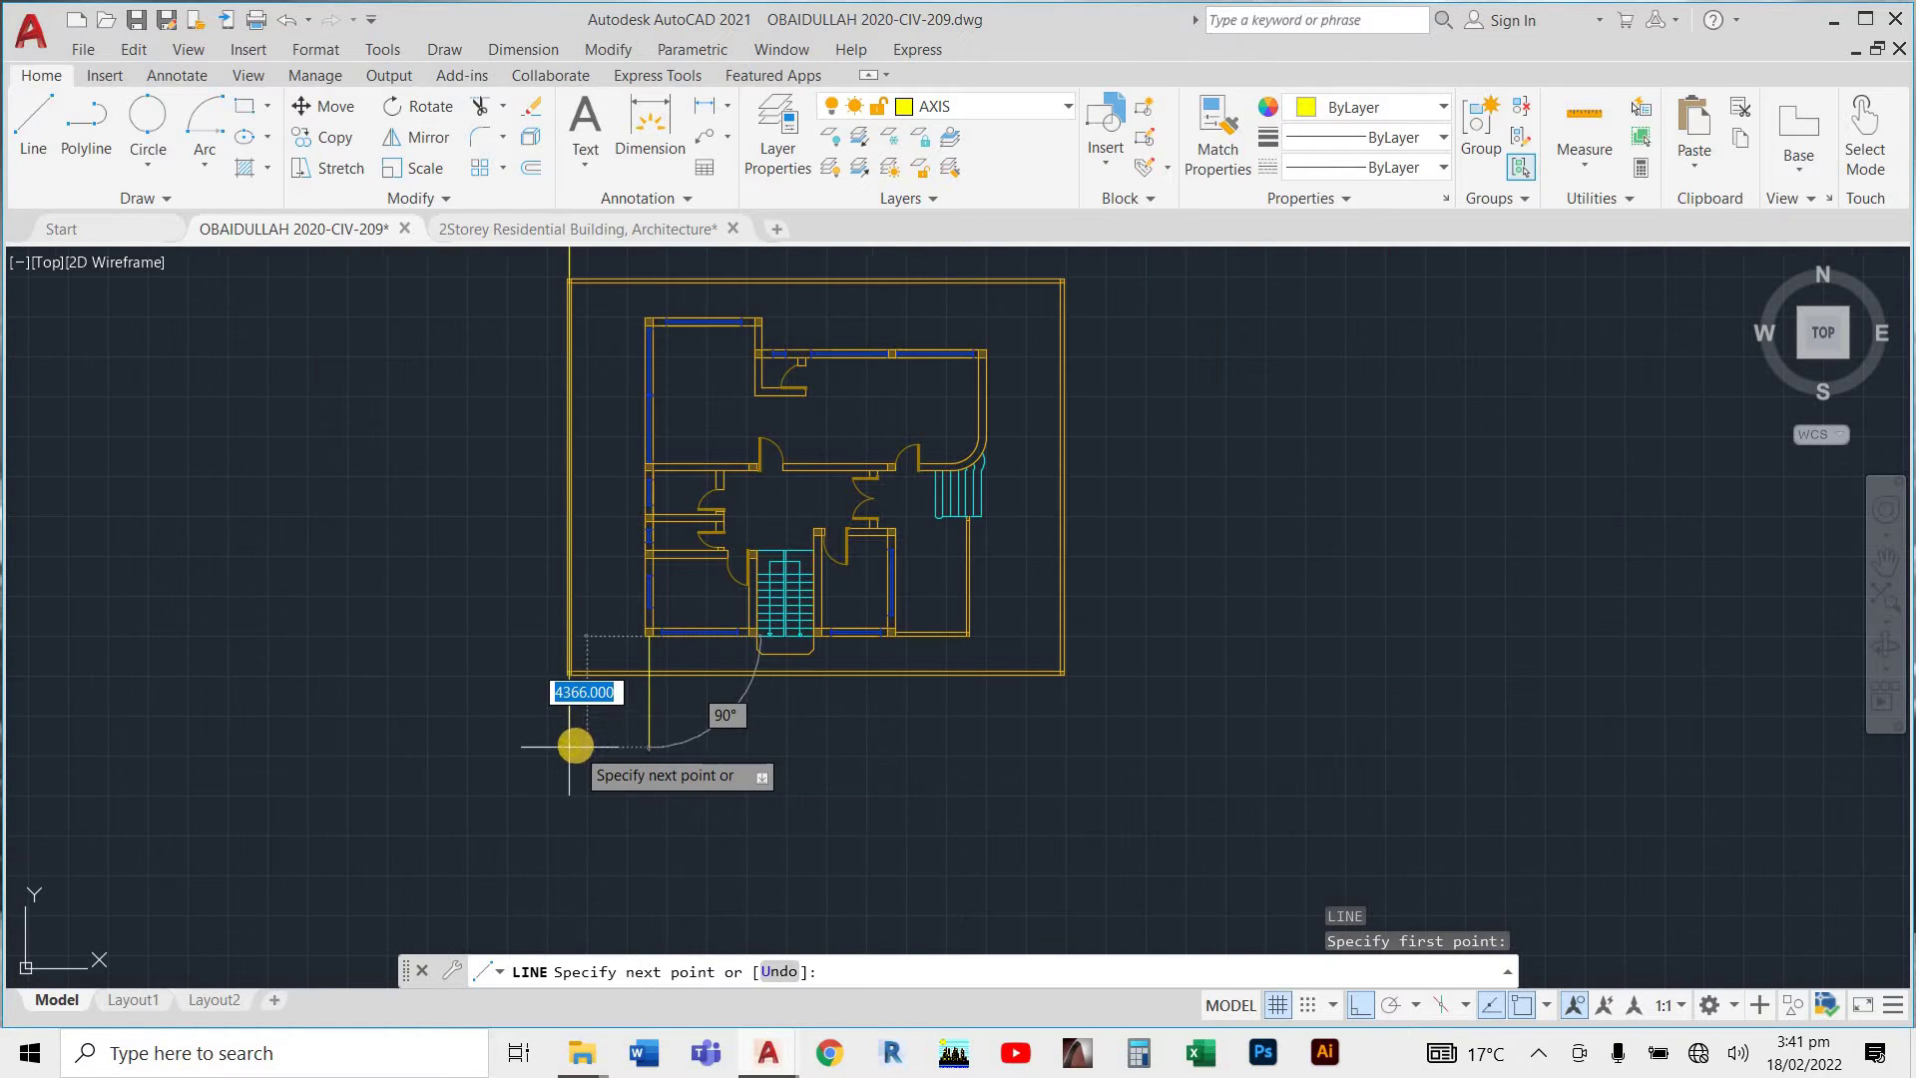
pyautogui.click(642, 736)
pyautogui.scroll(-3, 662, 462)
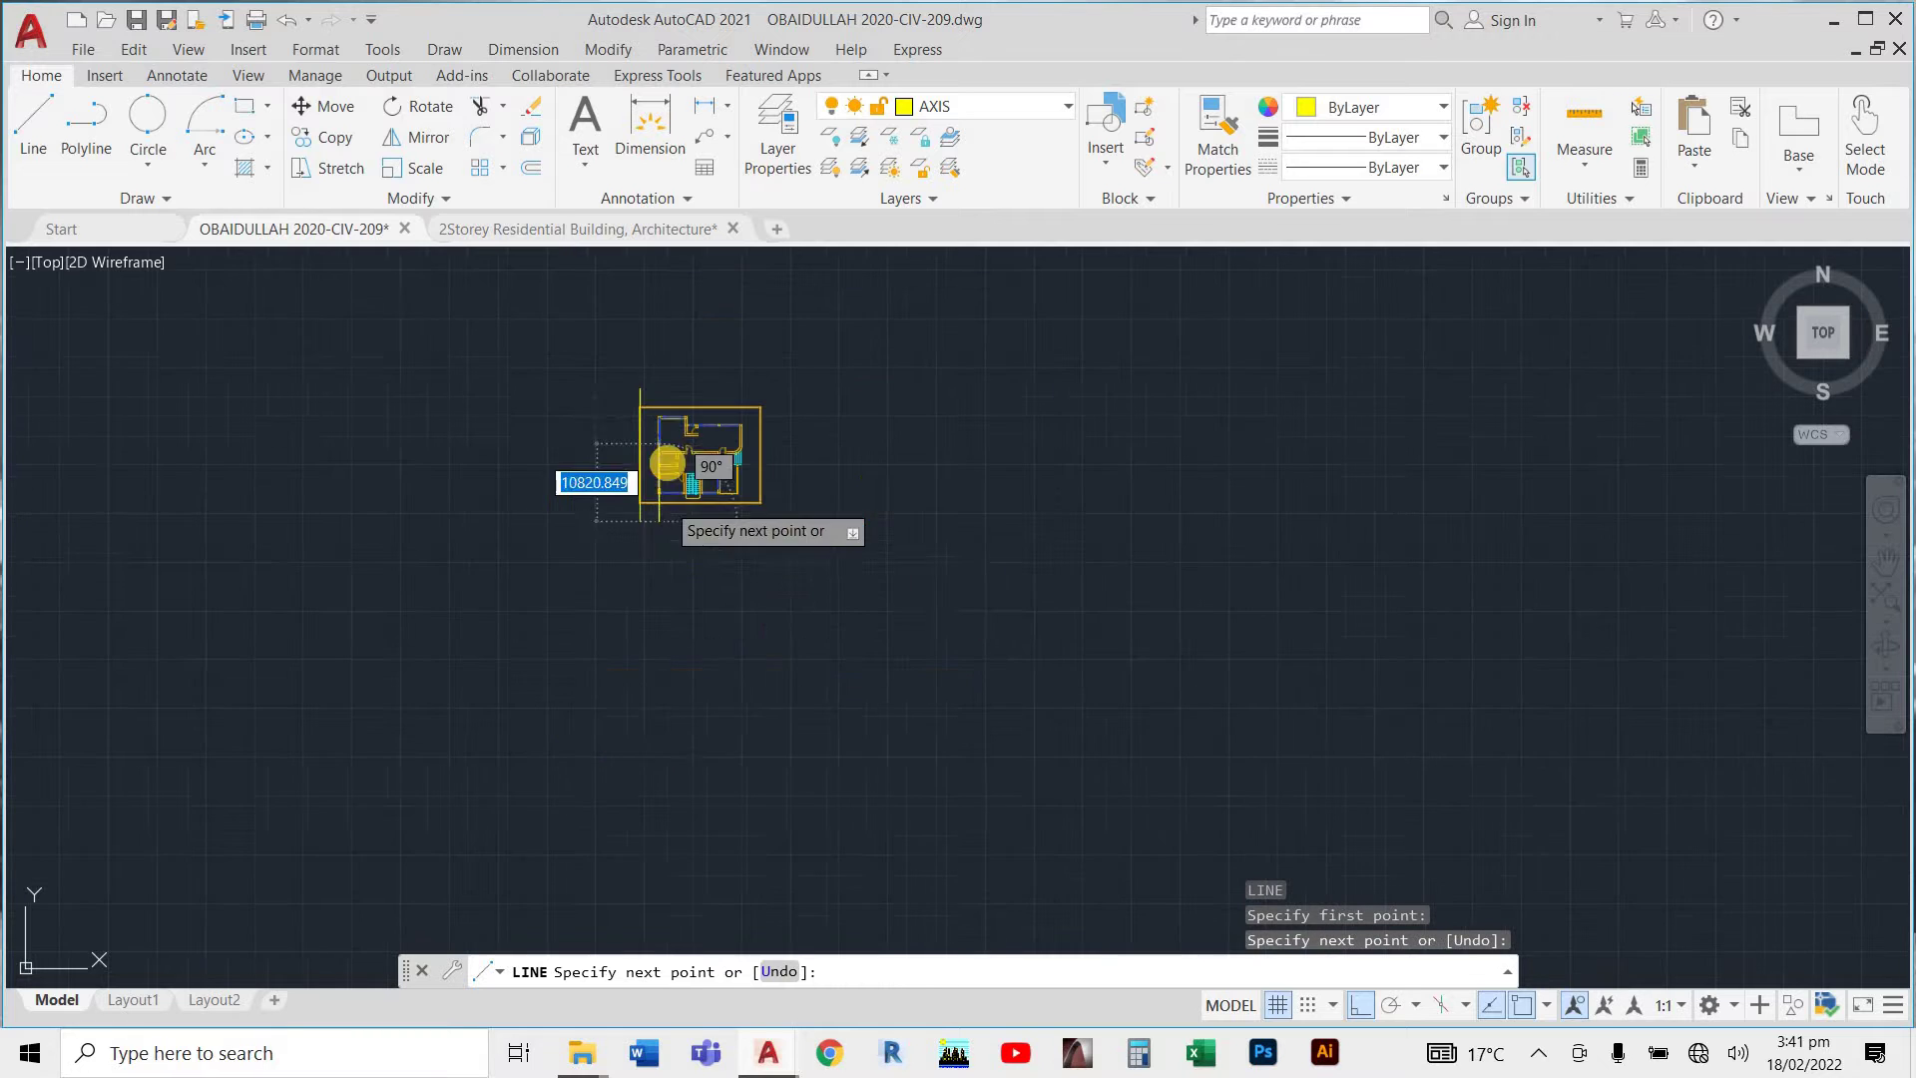
pyautogui.scroll(6, 662, 406)
pyautogui.scroll(-3, 604, 455)
pyautogui.scroll(3, 590, 406)
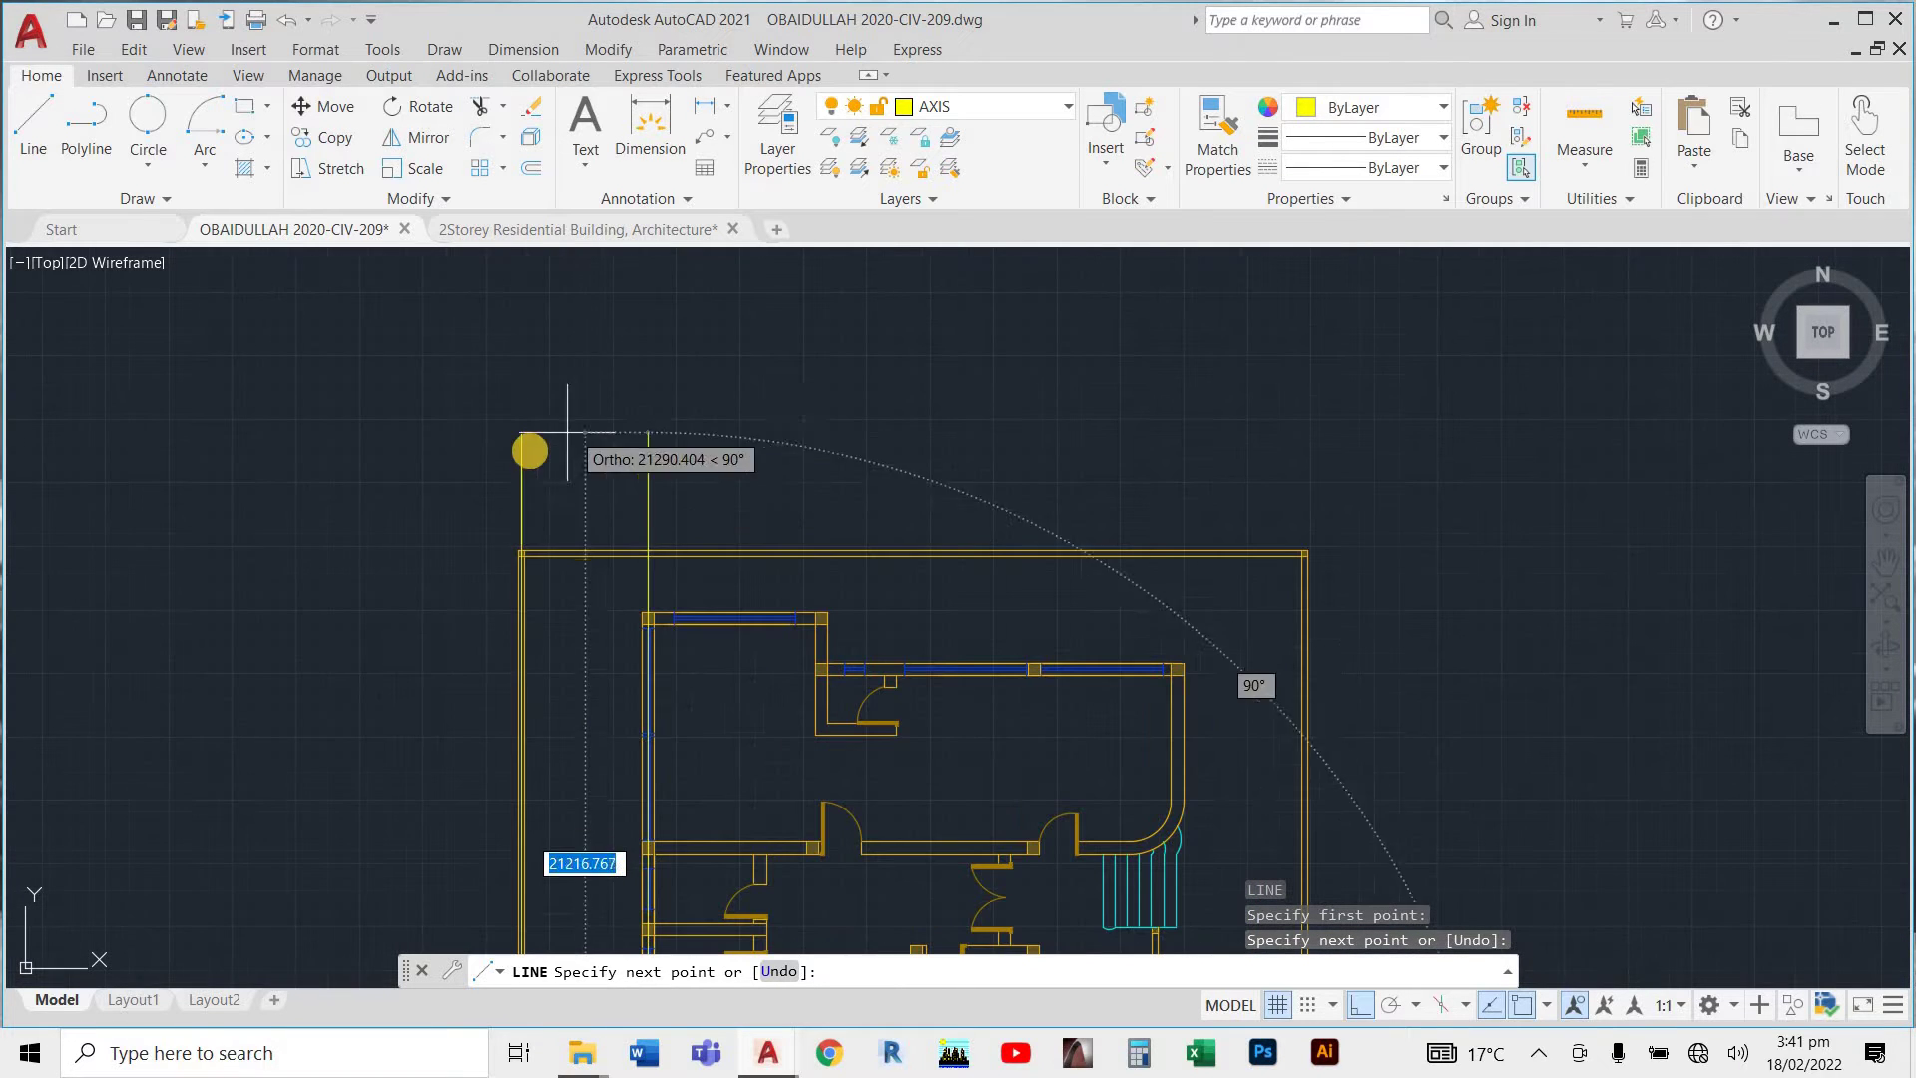
pyautogui.click(637, 425)
pyautogui.press('Return')
# Draw a vertical line from the bottom midpoint of the lower column left of the staircase down level with the existing axis lines' lower ends.
pyautogui.press('Return')
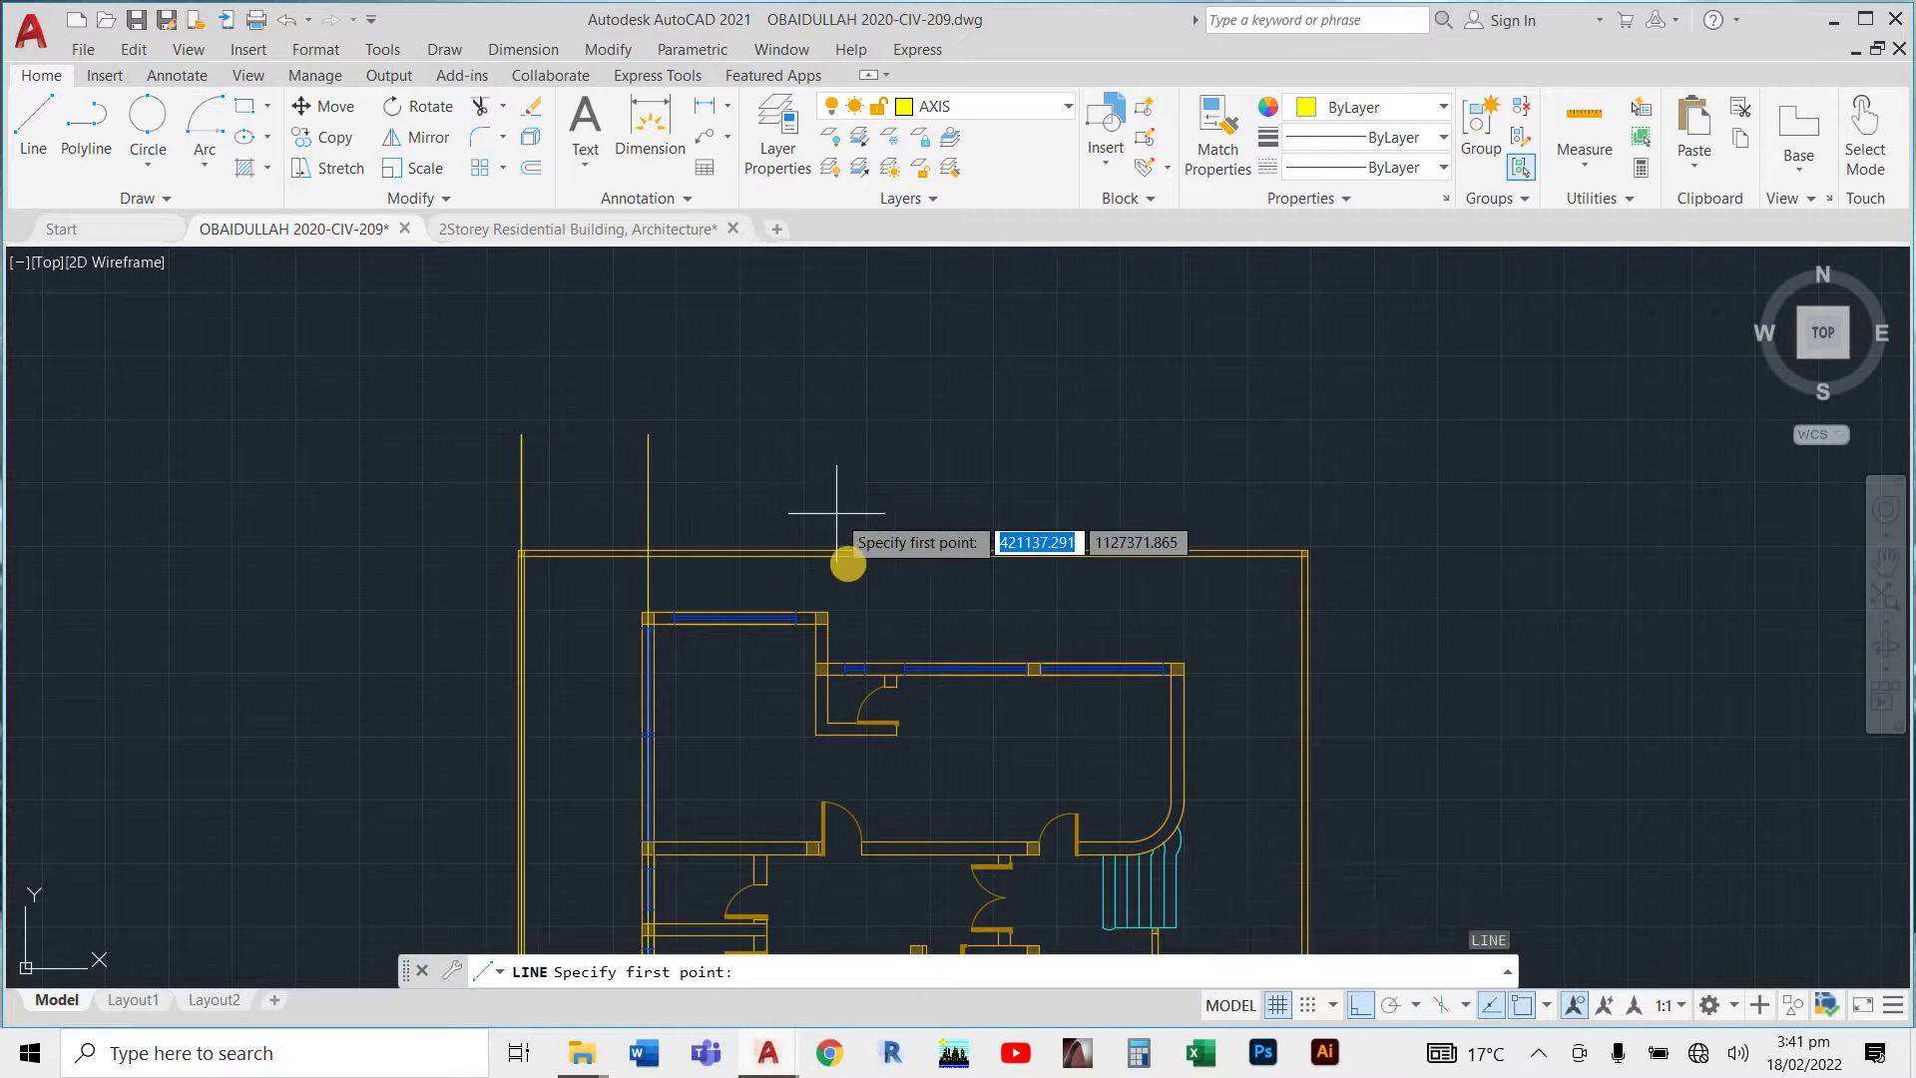
pyautogui.scroll(-3, 846, 639)
pyautogui.scroll(3, 838, 689)
pyautogui.scroll(5, 818, 639)
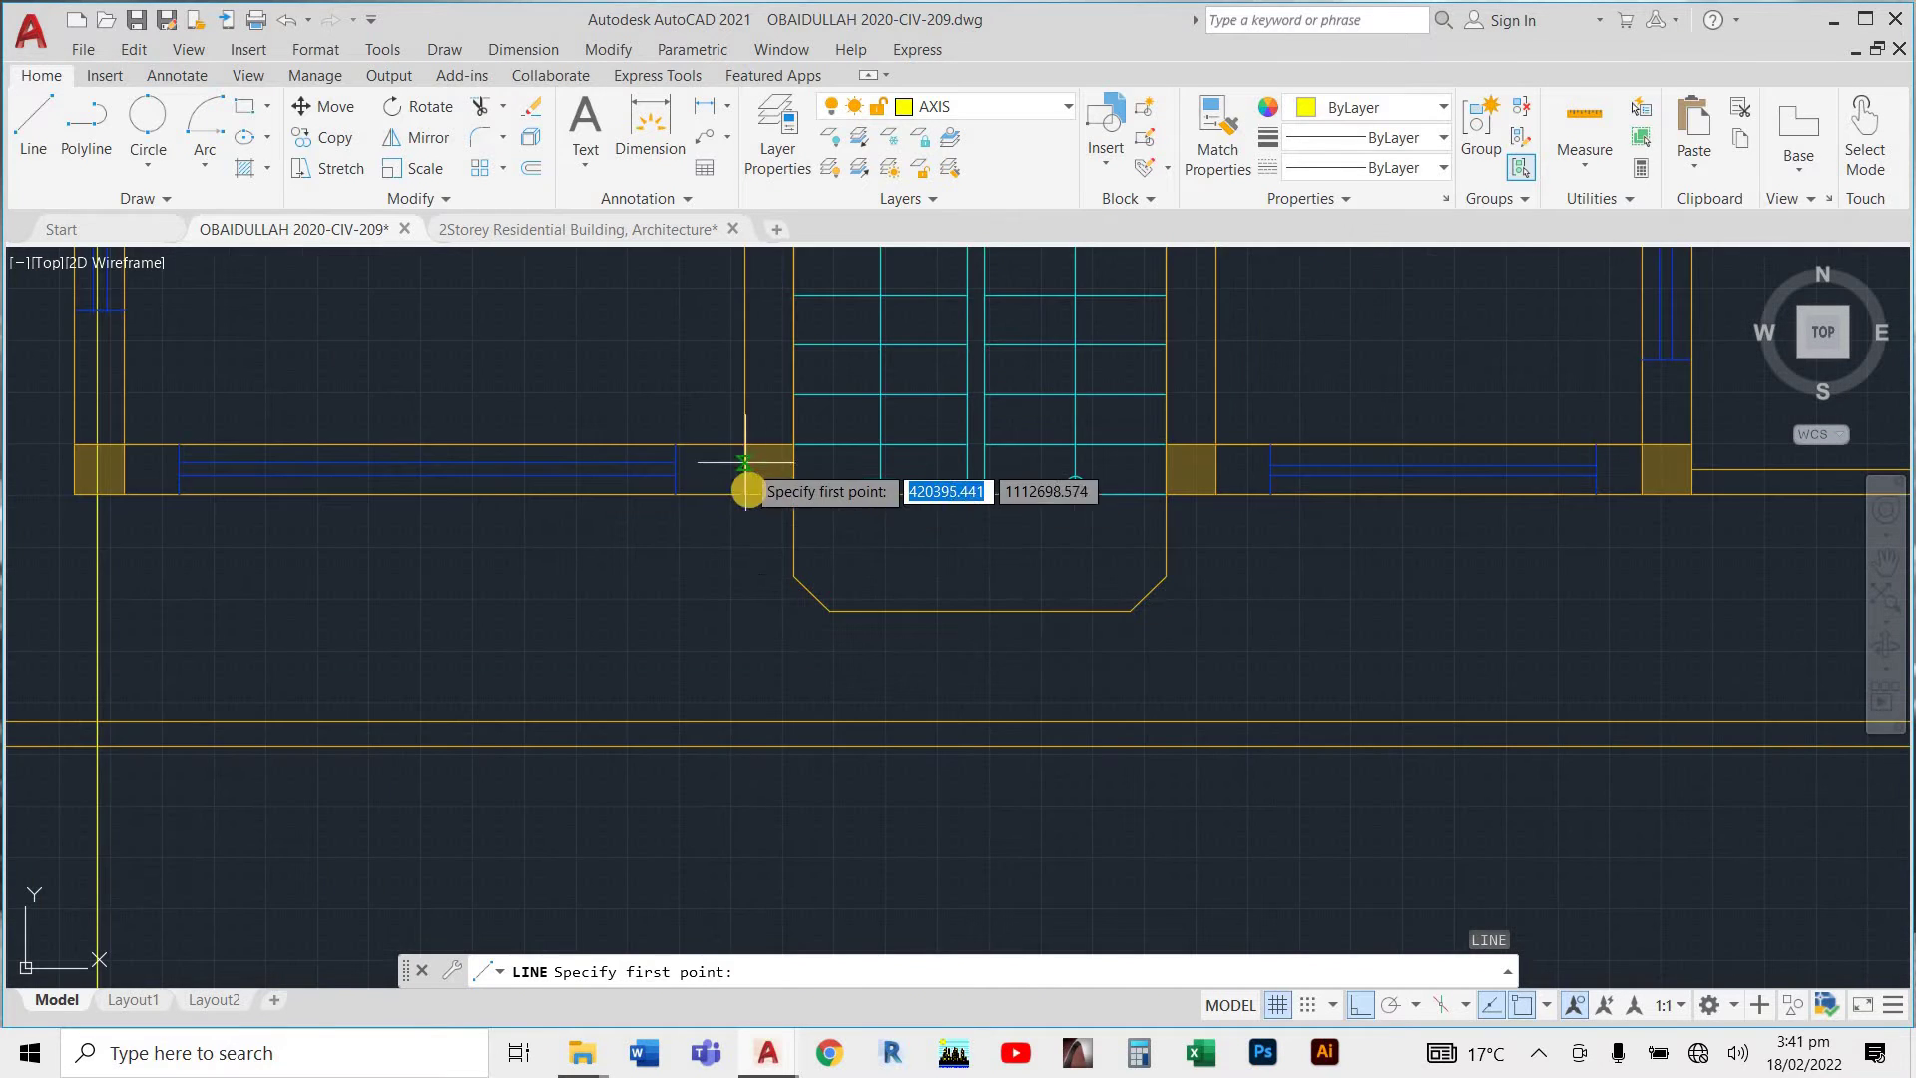
pyautogui.click(772, 496)
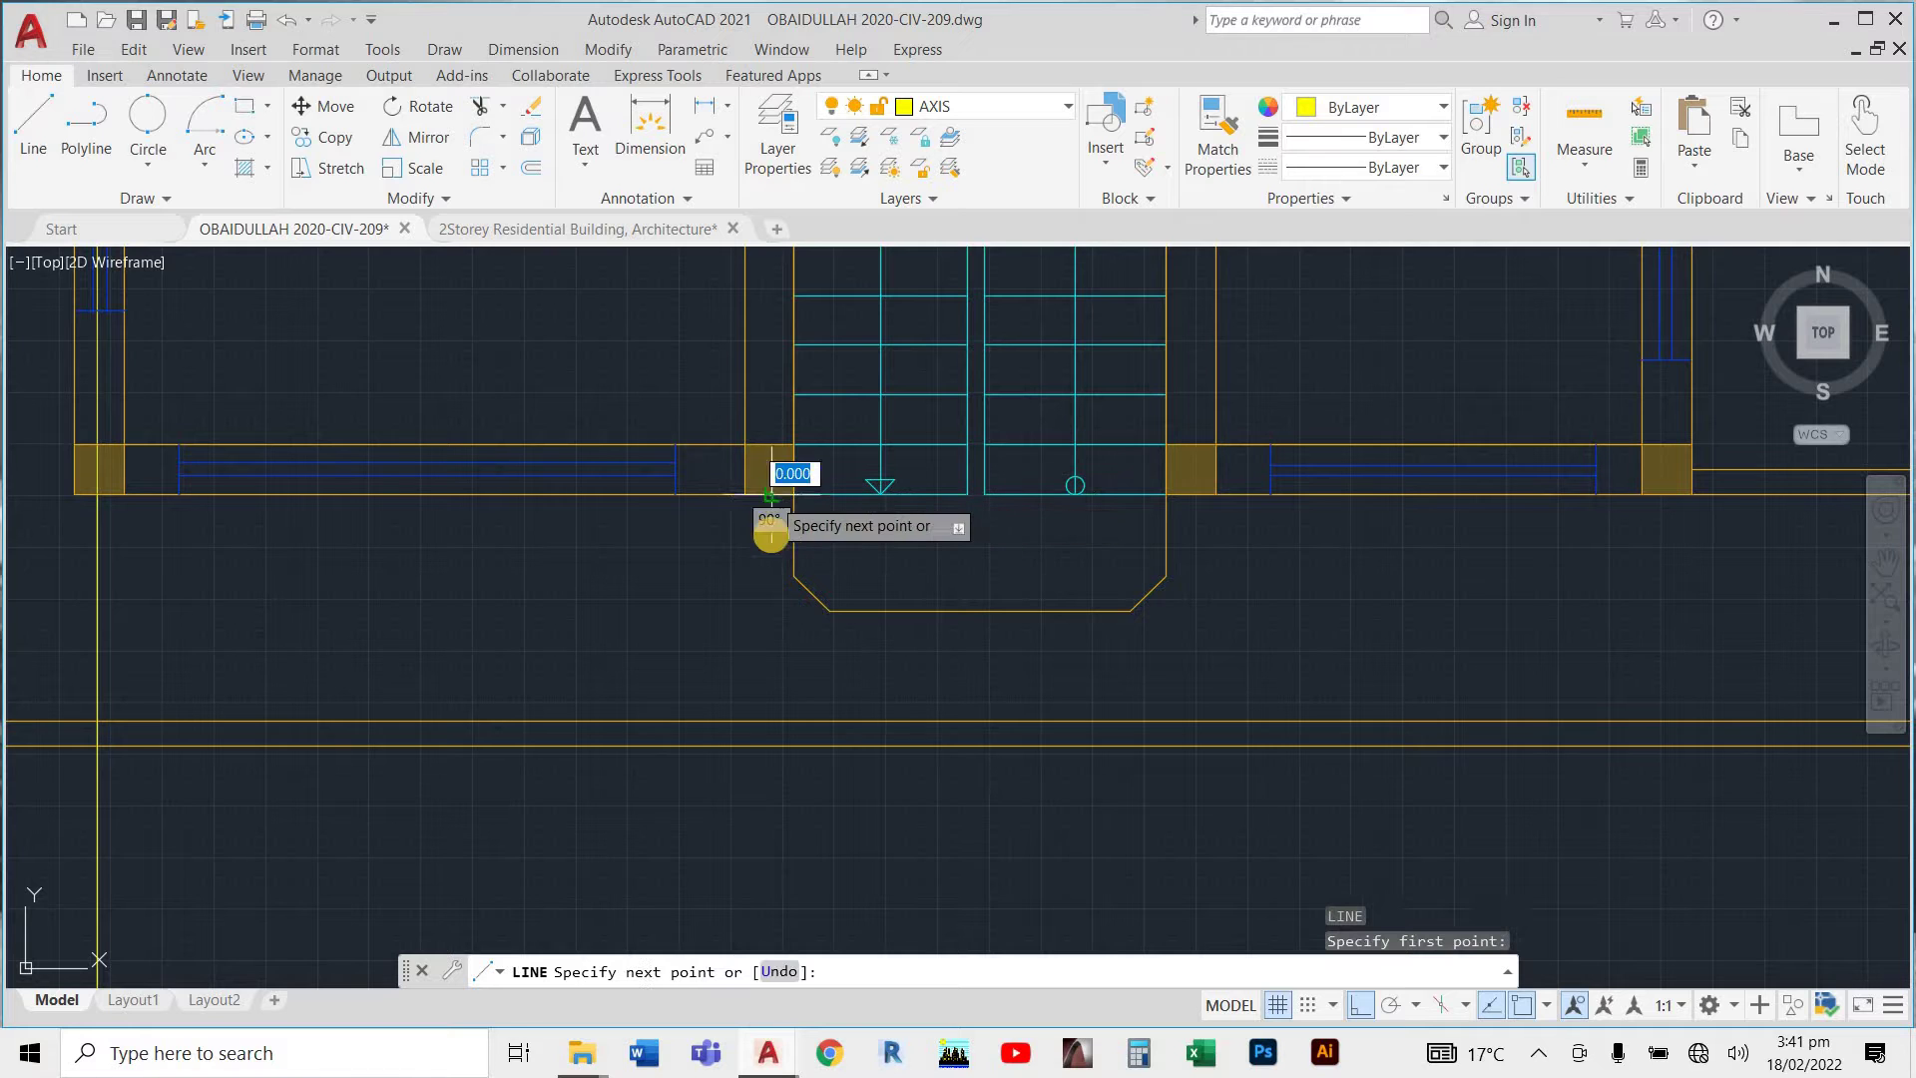
pyautogui.scroll(-5, 699, 599)
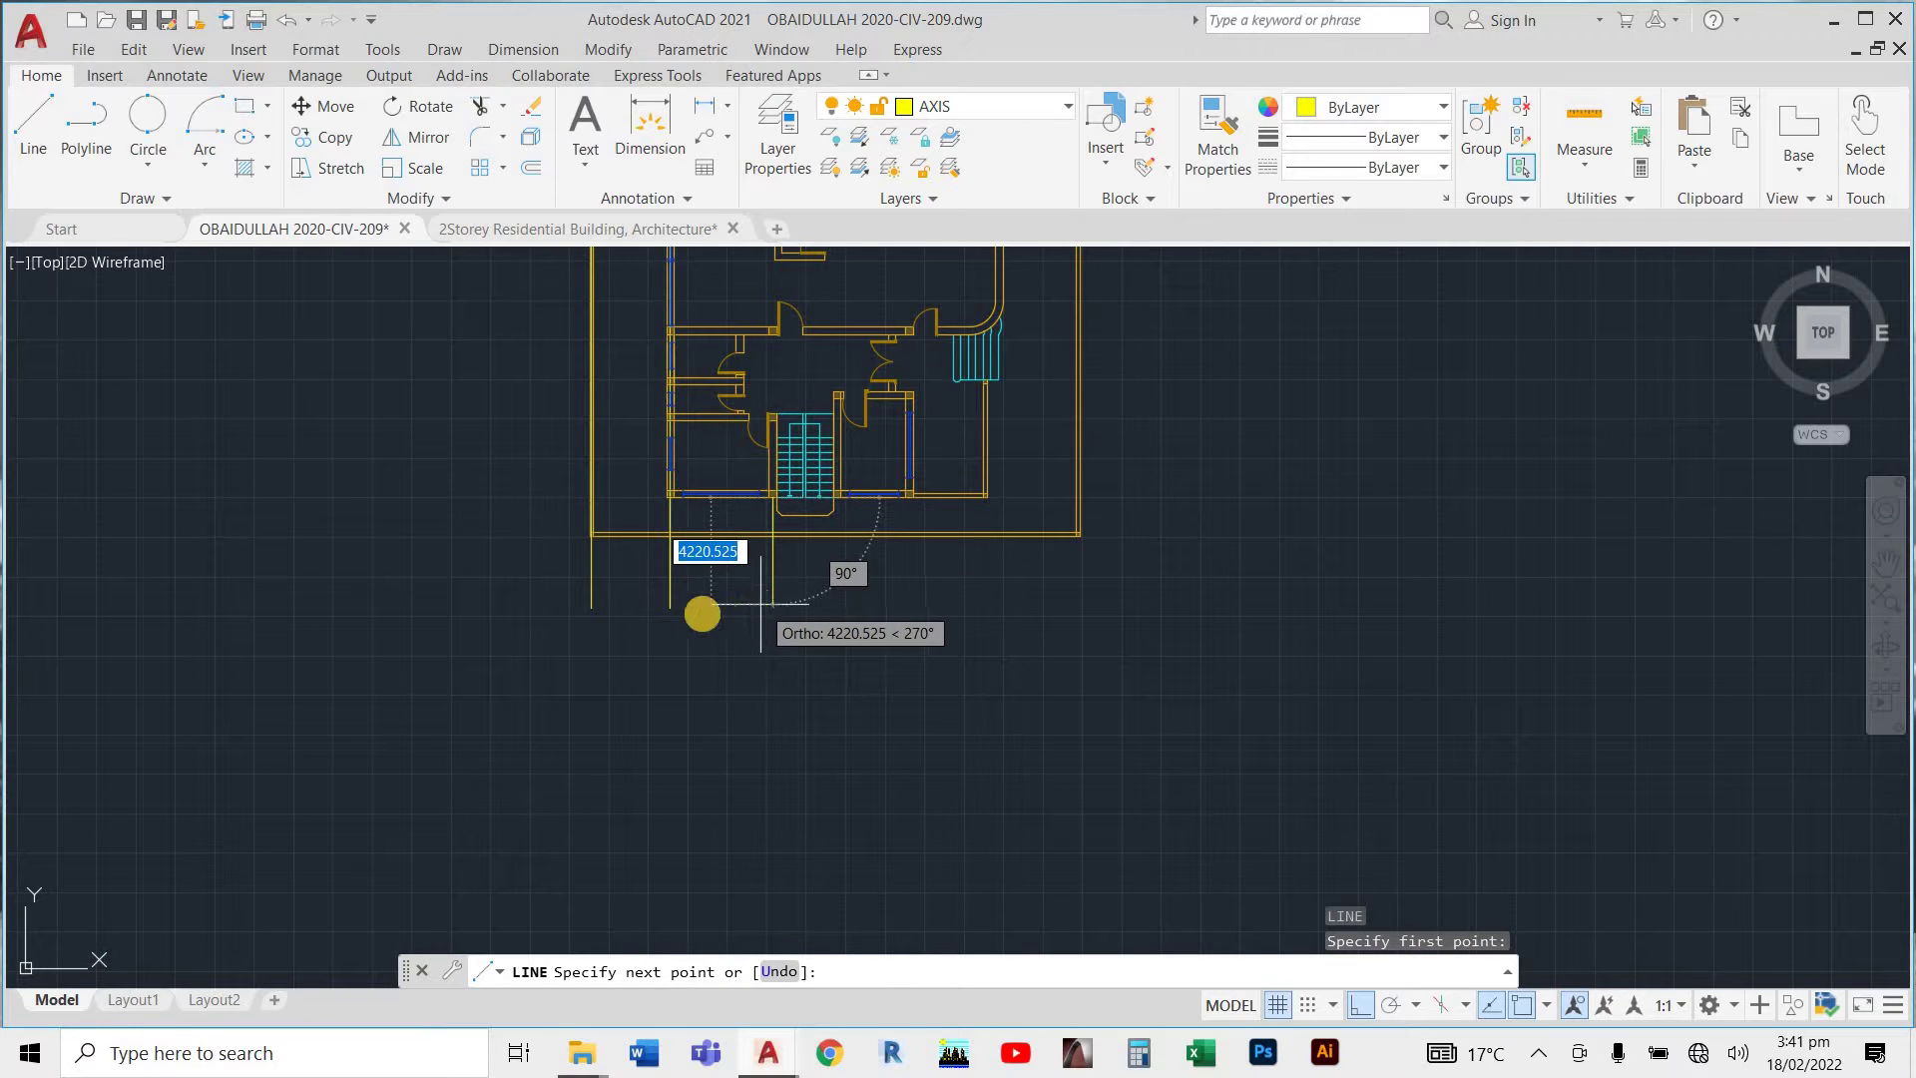
pyautogui.click(753, 609)
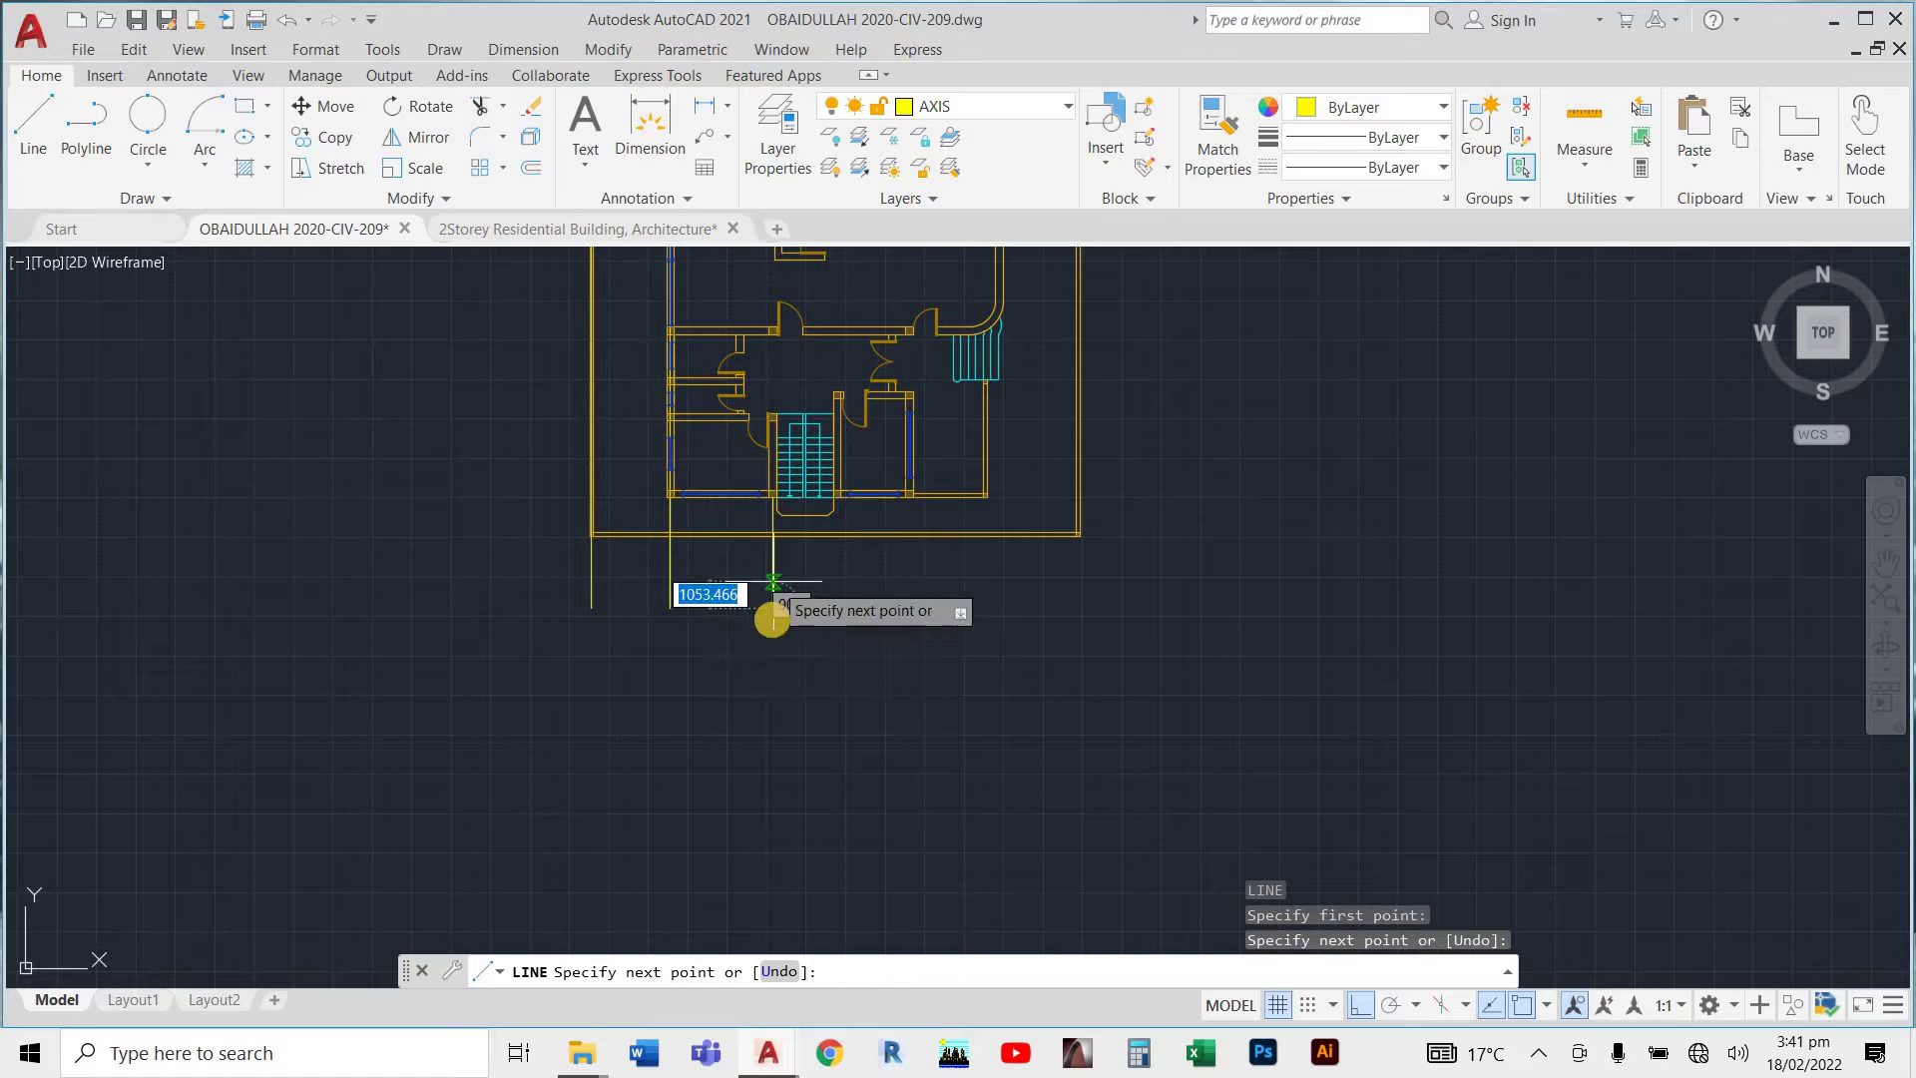
# Draw the line back up through the columns left of the staircase, ending level with the upper ends of the existing axis lines.
pyautogui.scroll(-8, 771, 611)
pyautogui.scroll(3, 770, 473)
pyautogui.scroll(4, 786, 749)
pyautogui.scroll(2, 785, 748)
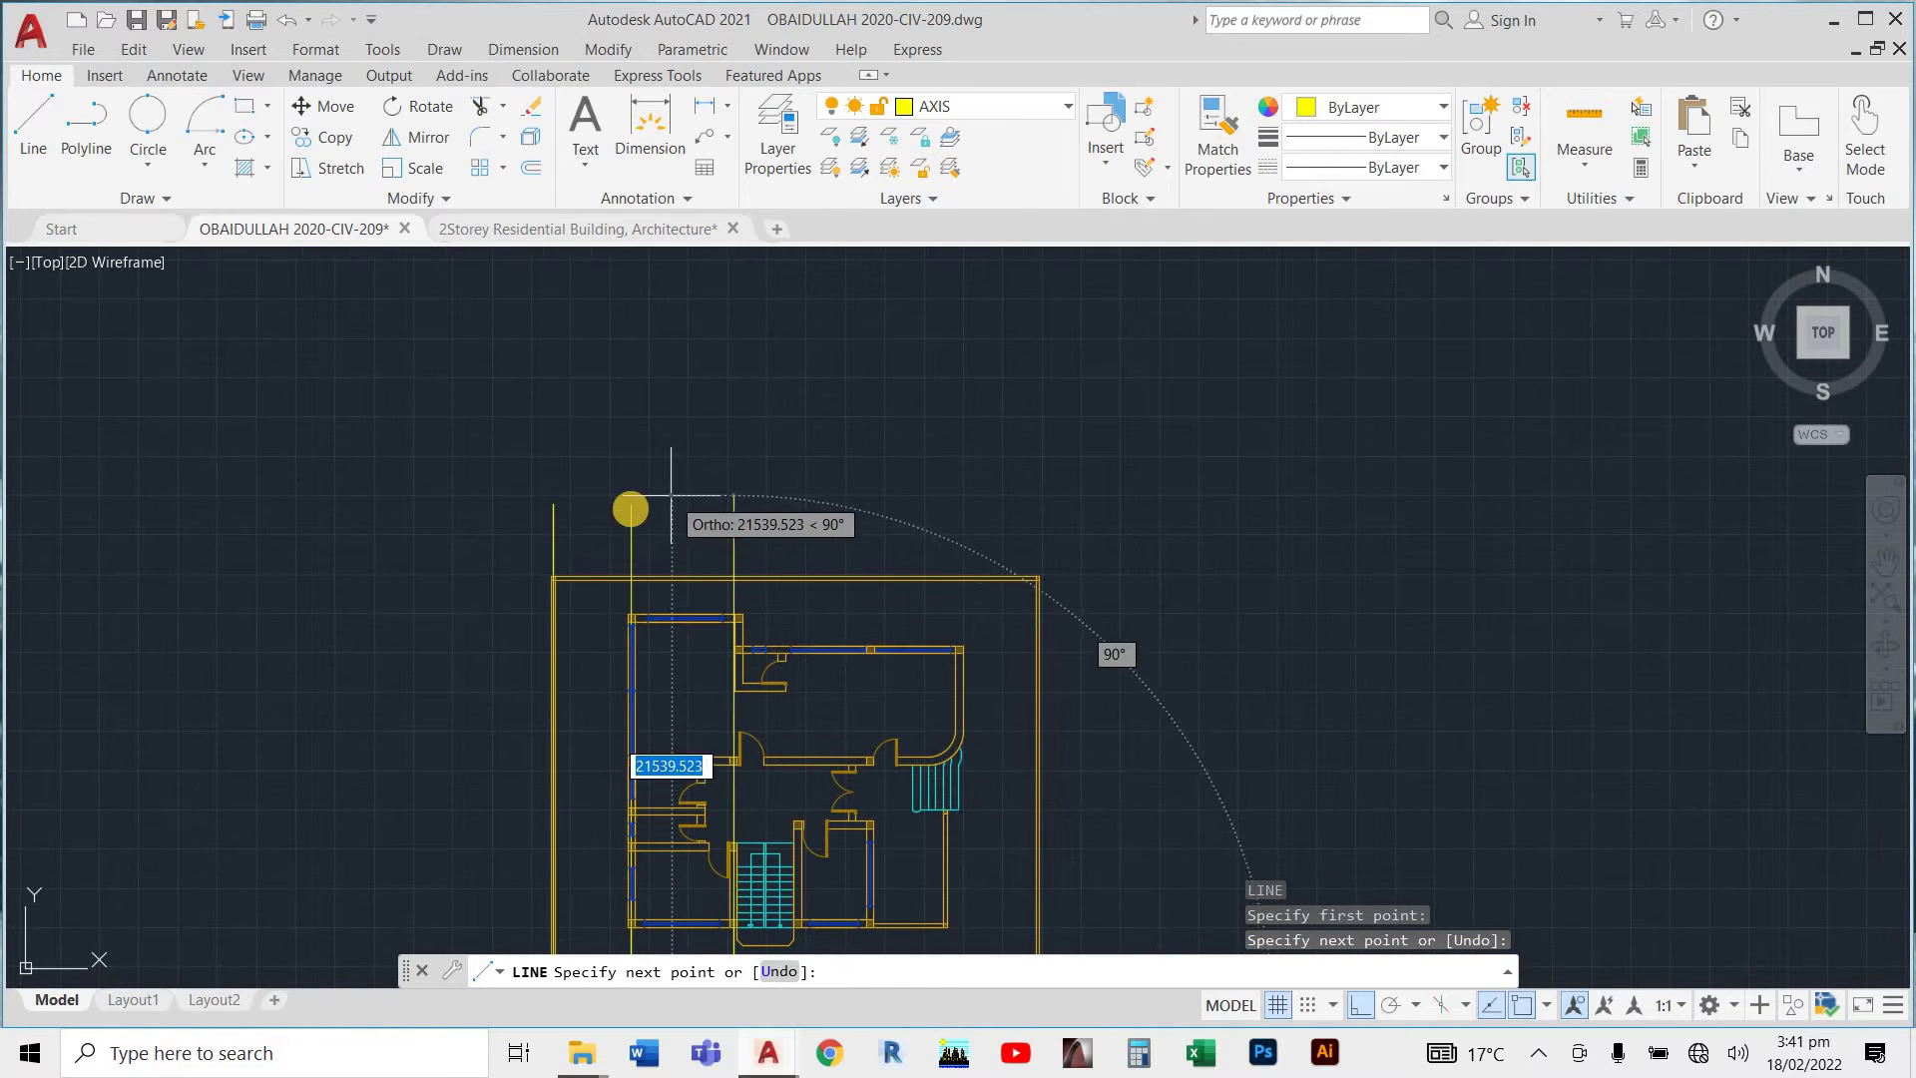
pyautogui.click(705, 504)
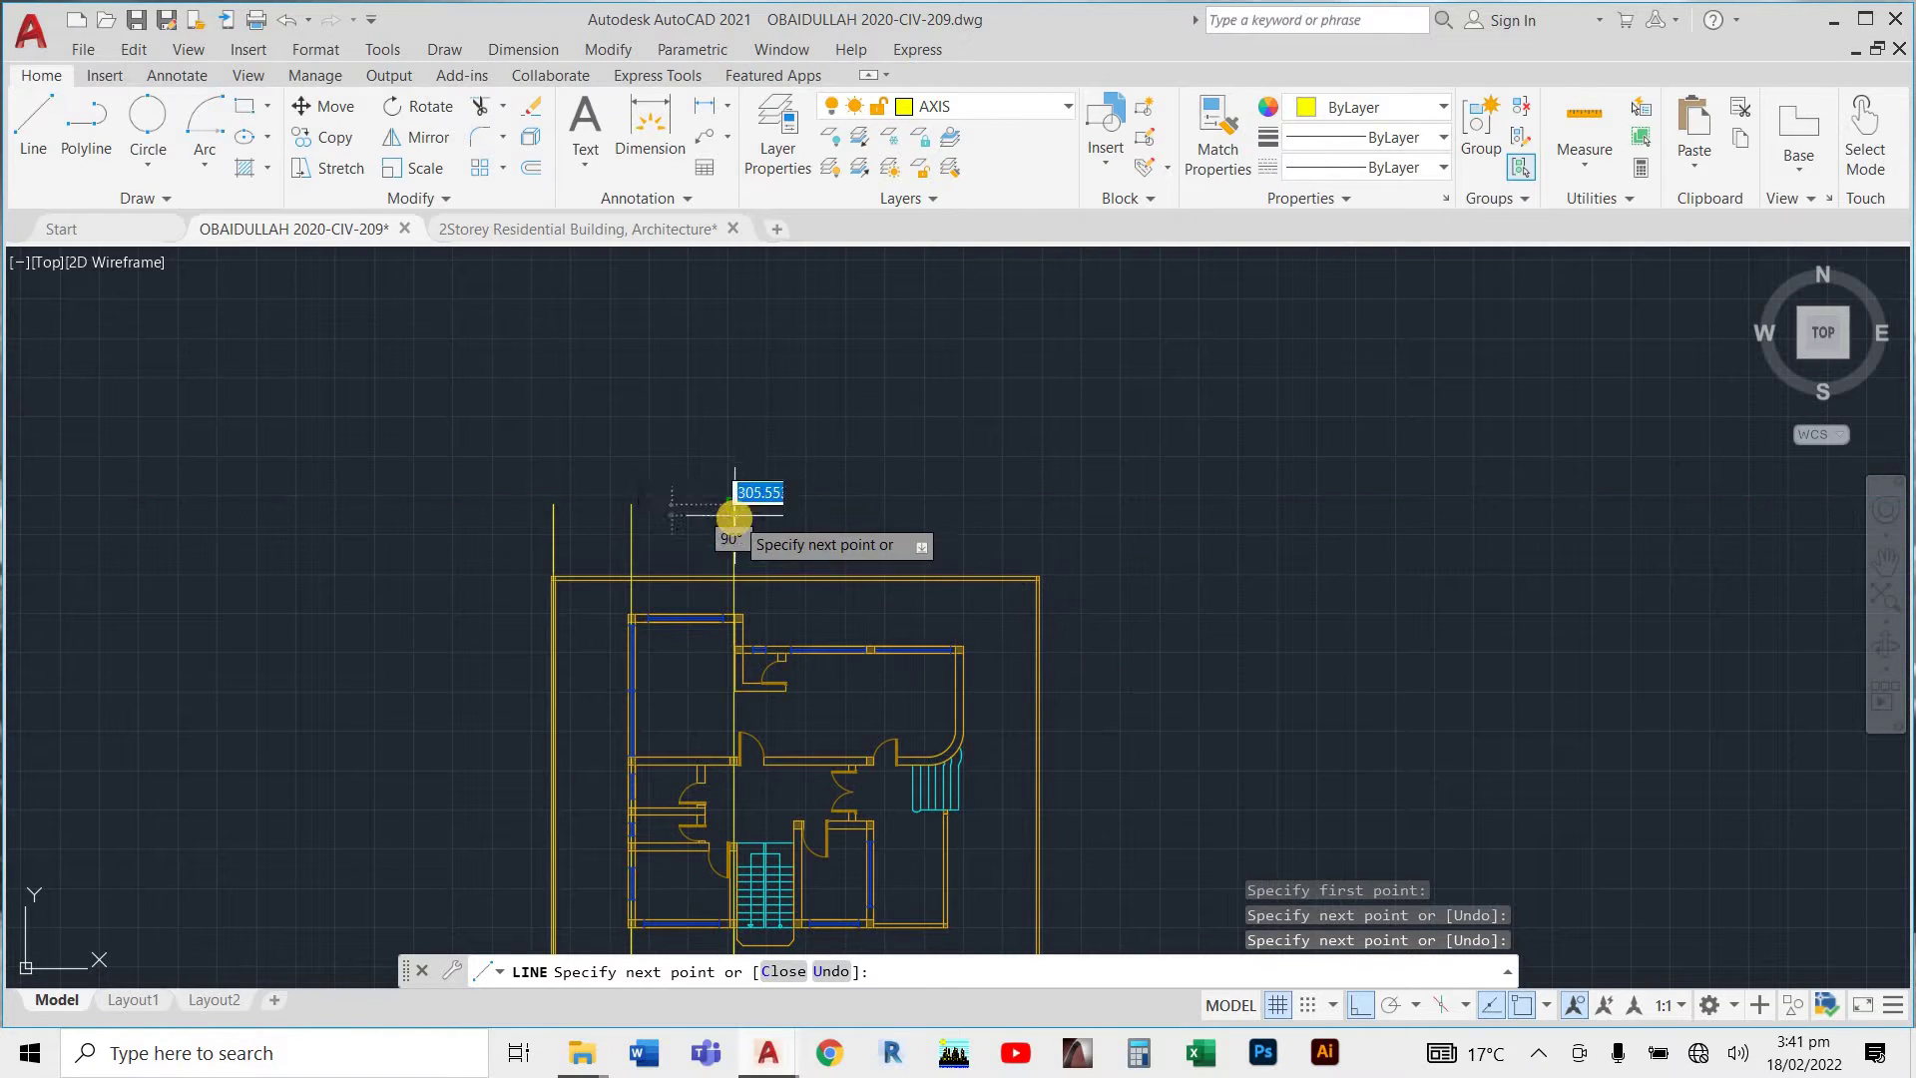
pyautogui.scroll(4, 753, 700)
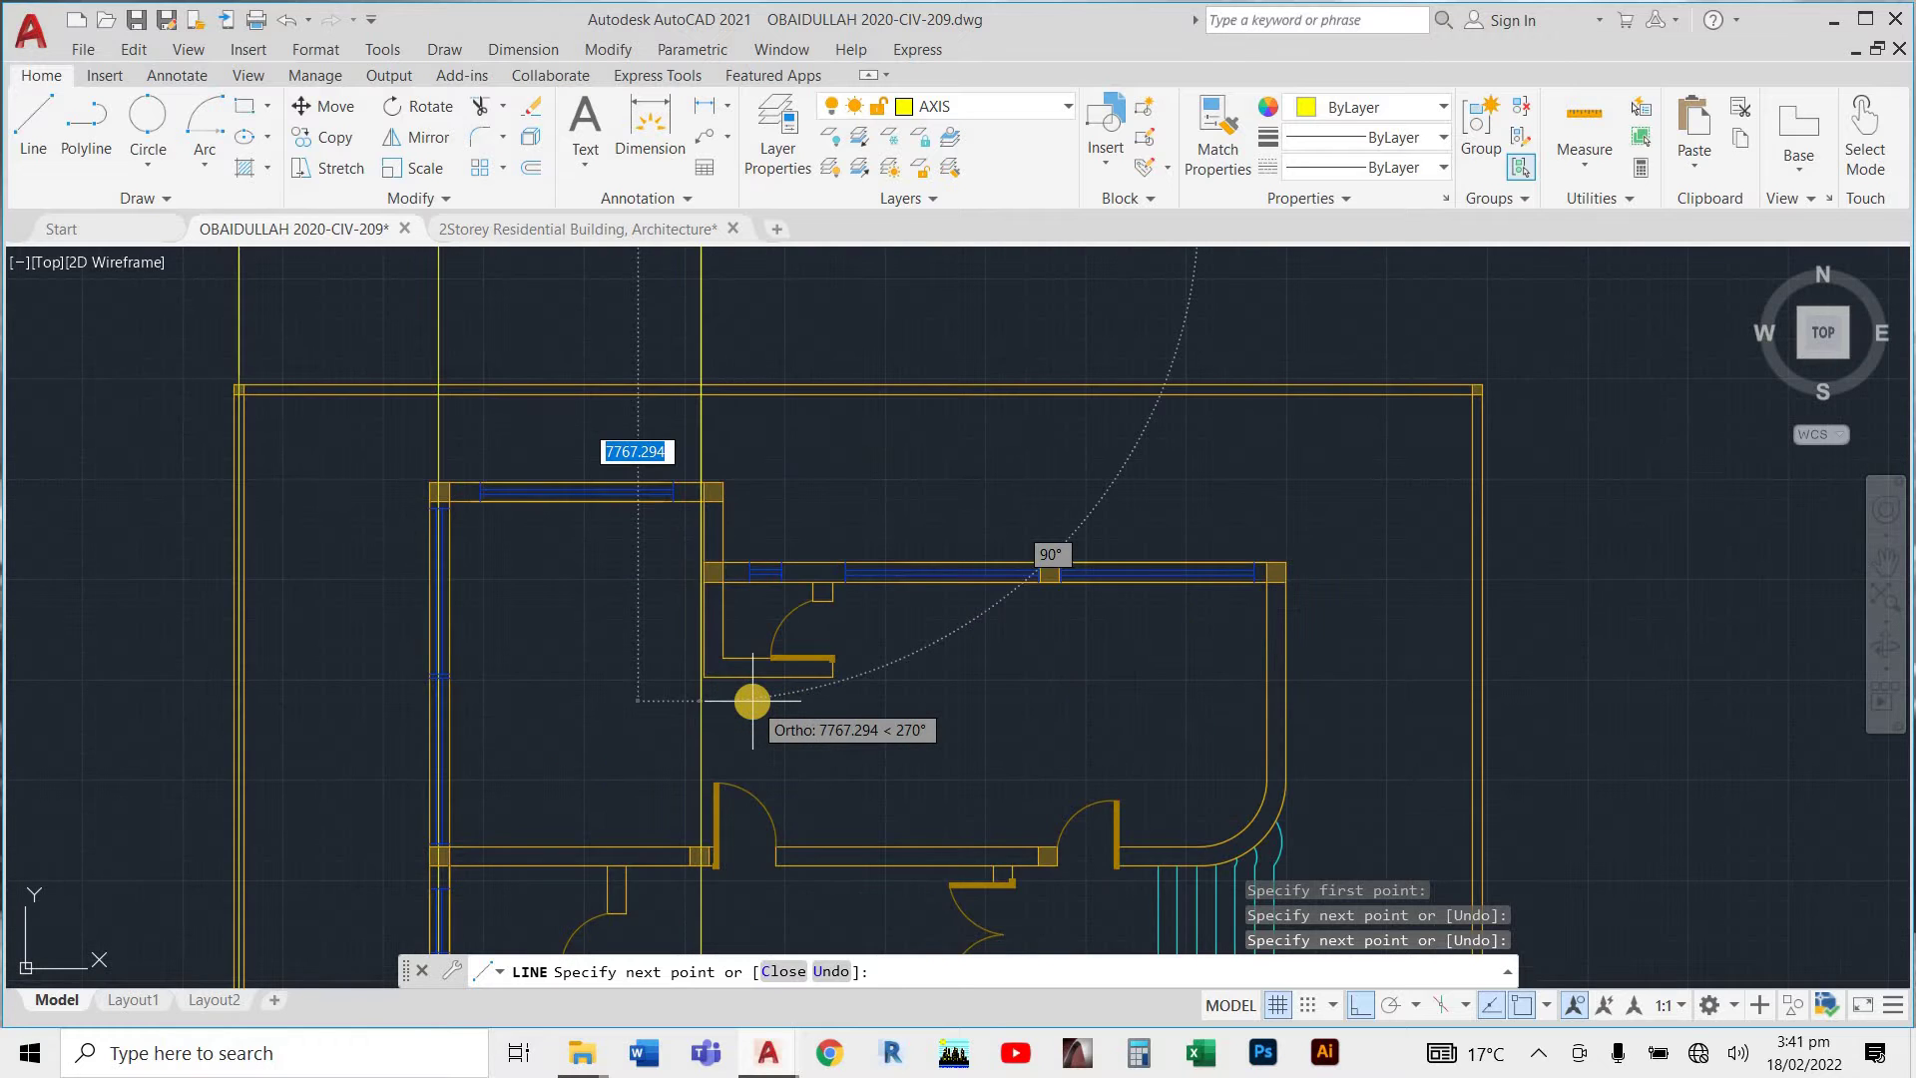
pyautogui.scroll(-3, 802, 466)
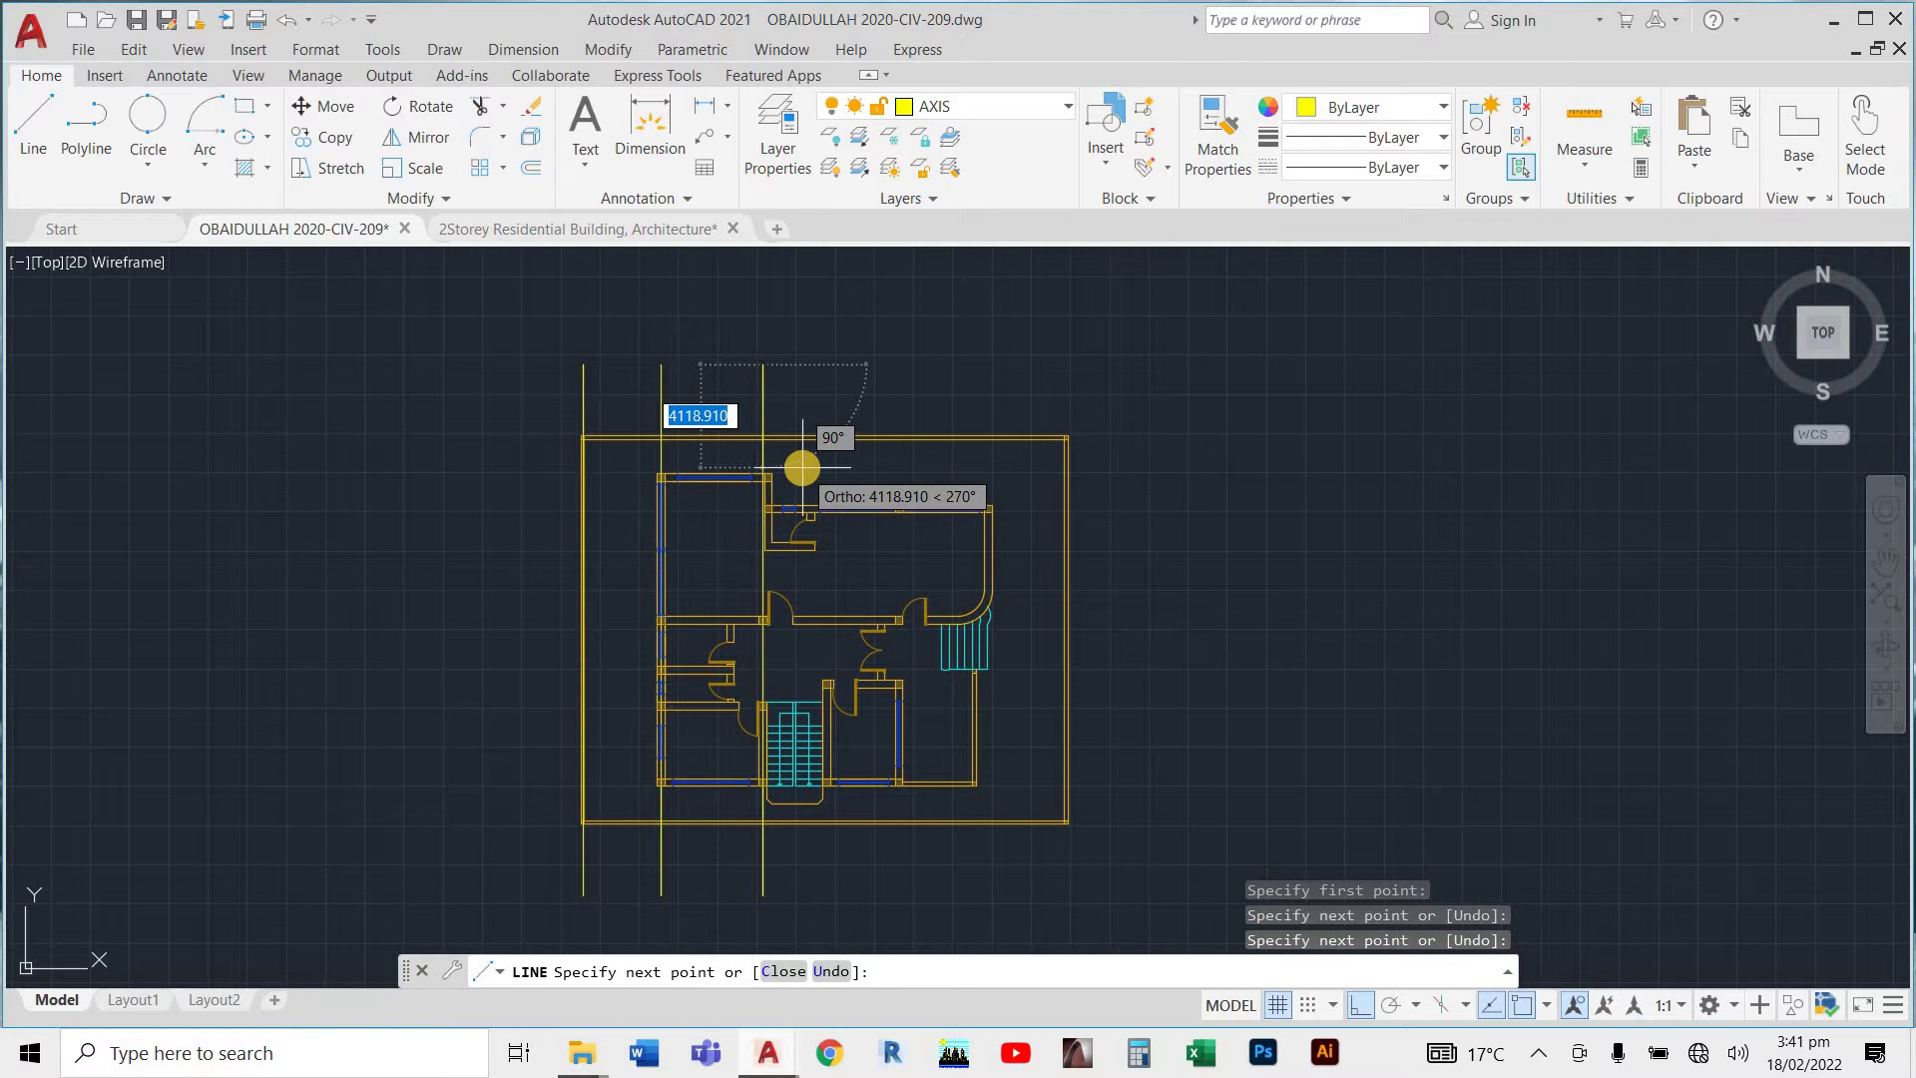
pyautogui.press('Escape')
# Make AXIS the current layer.
pyautogui.scroll(-4, 804, 639)
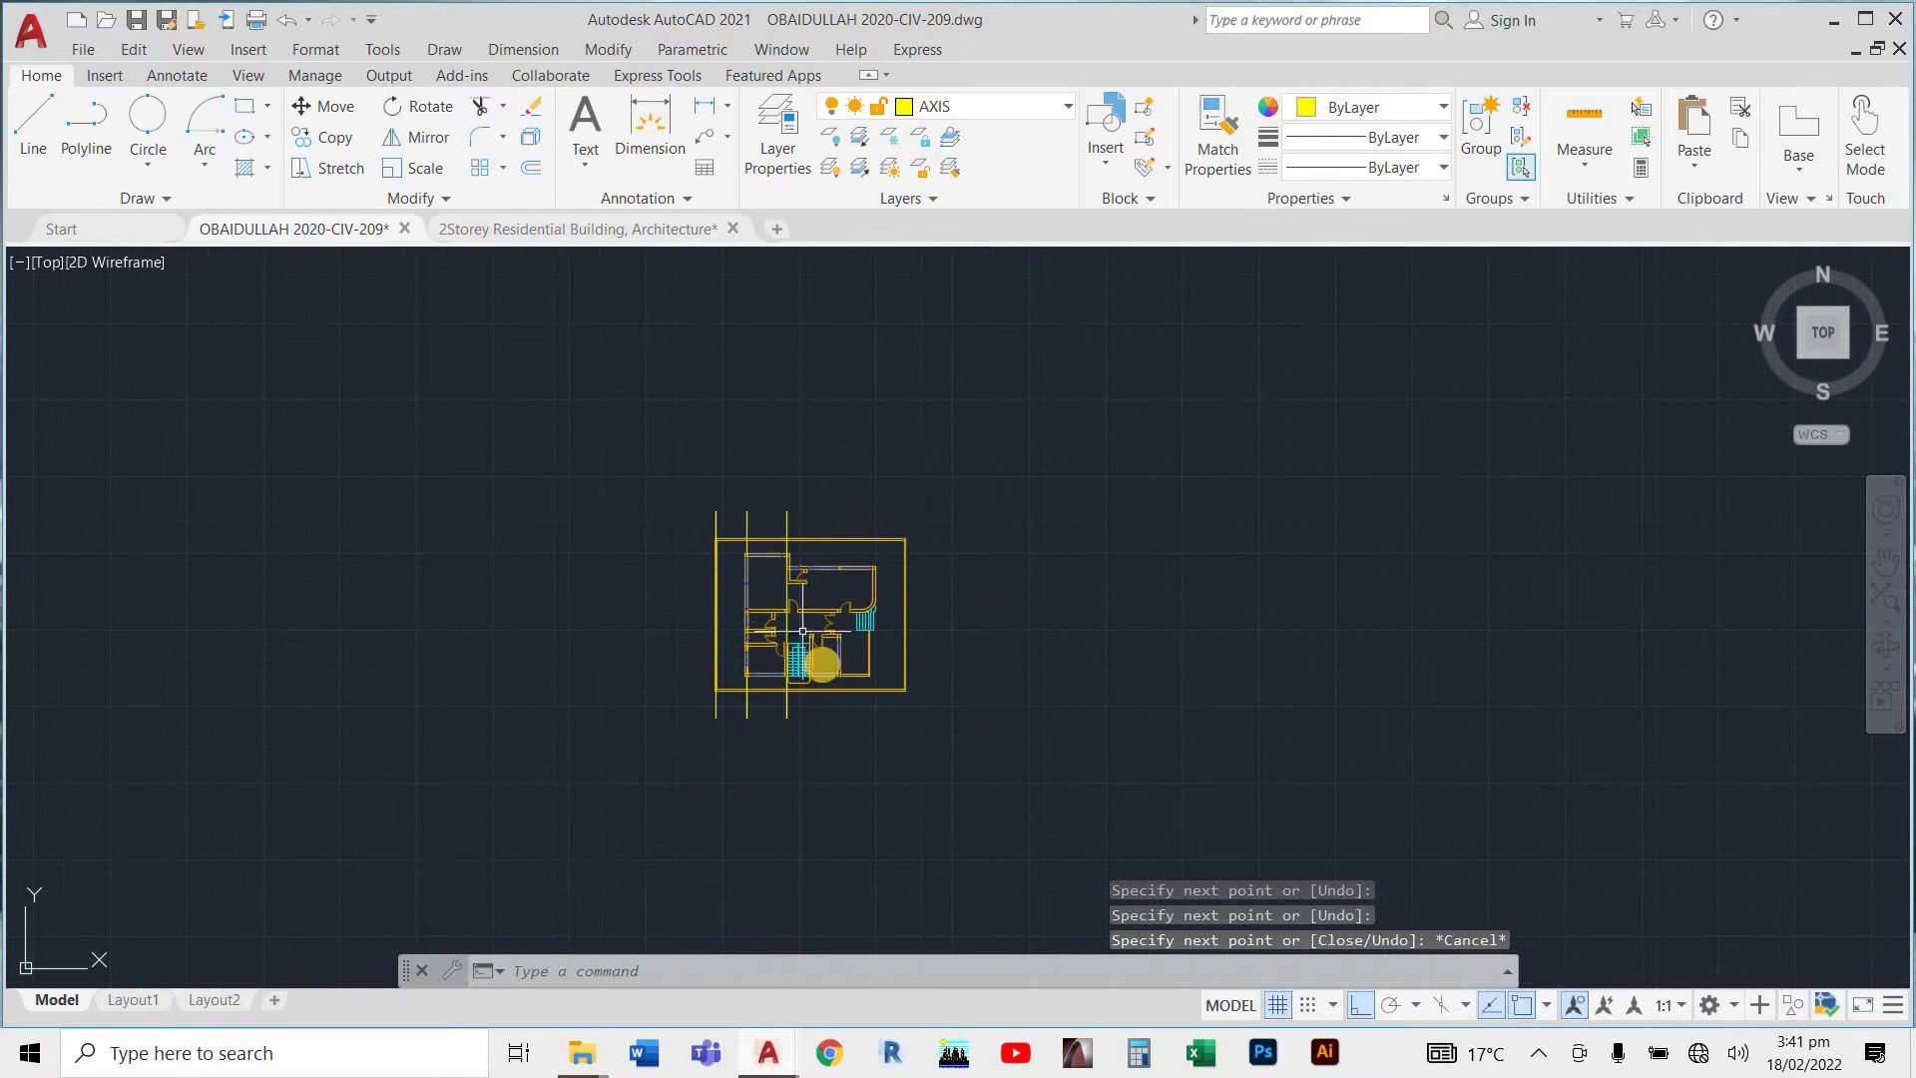
pyautogui.scroll(4, 897, 626)
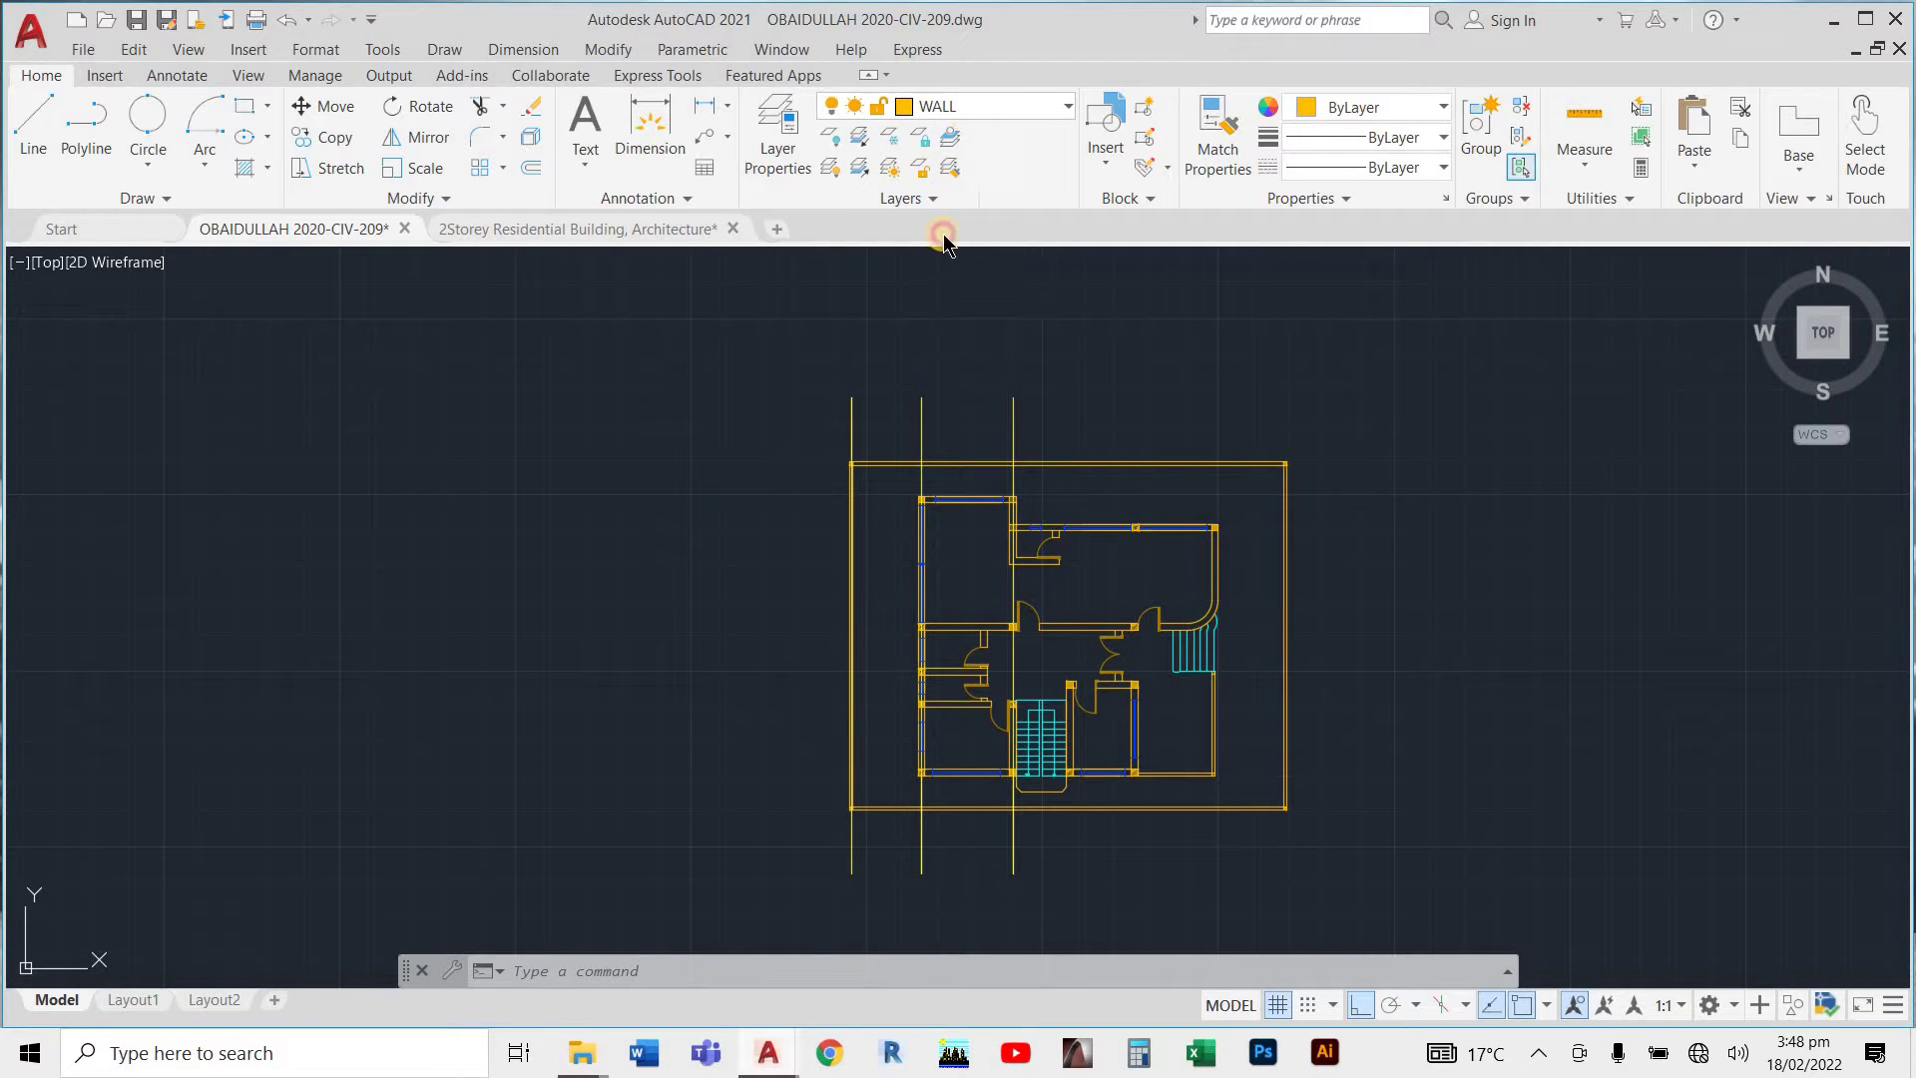
pyautogui.click(943, 105)
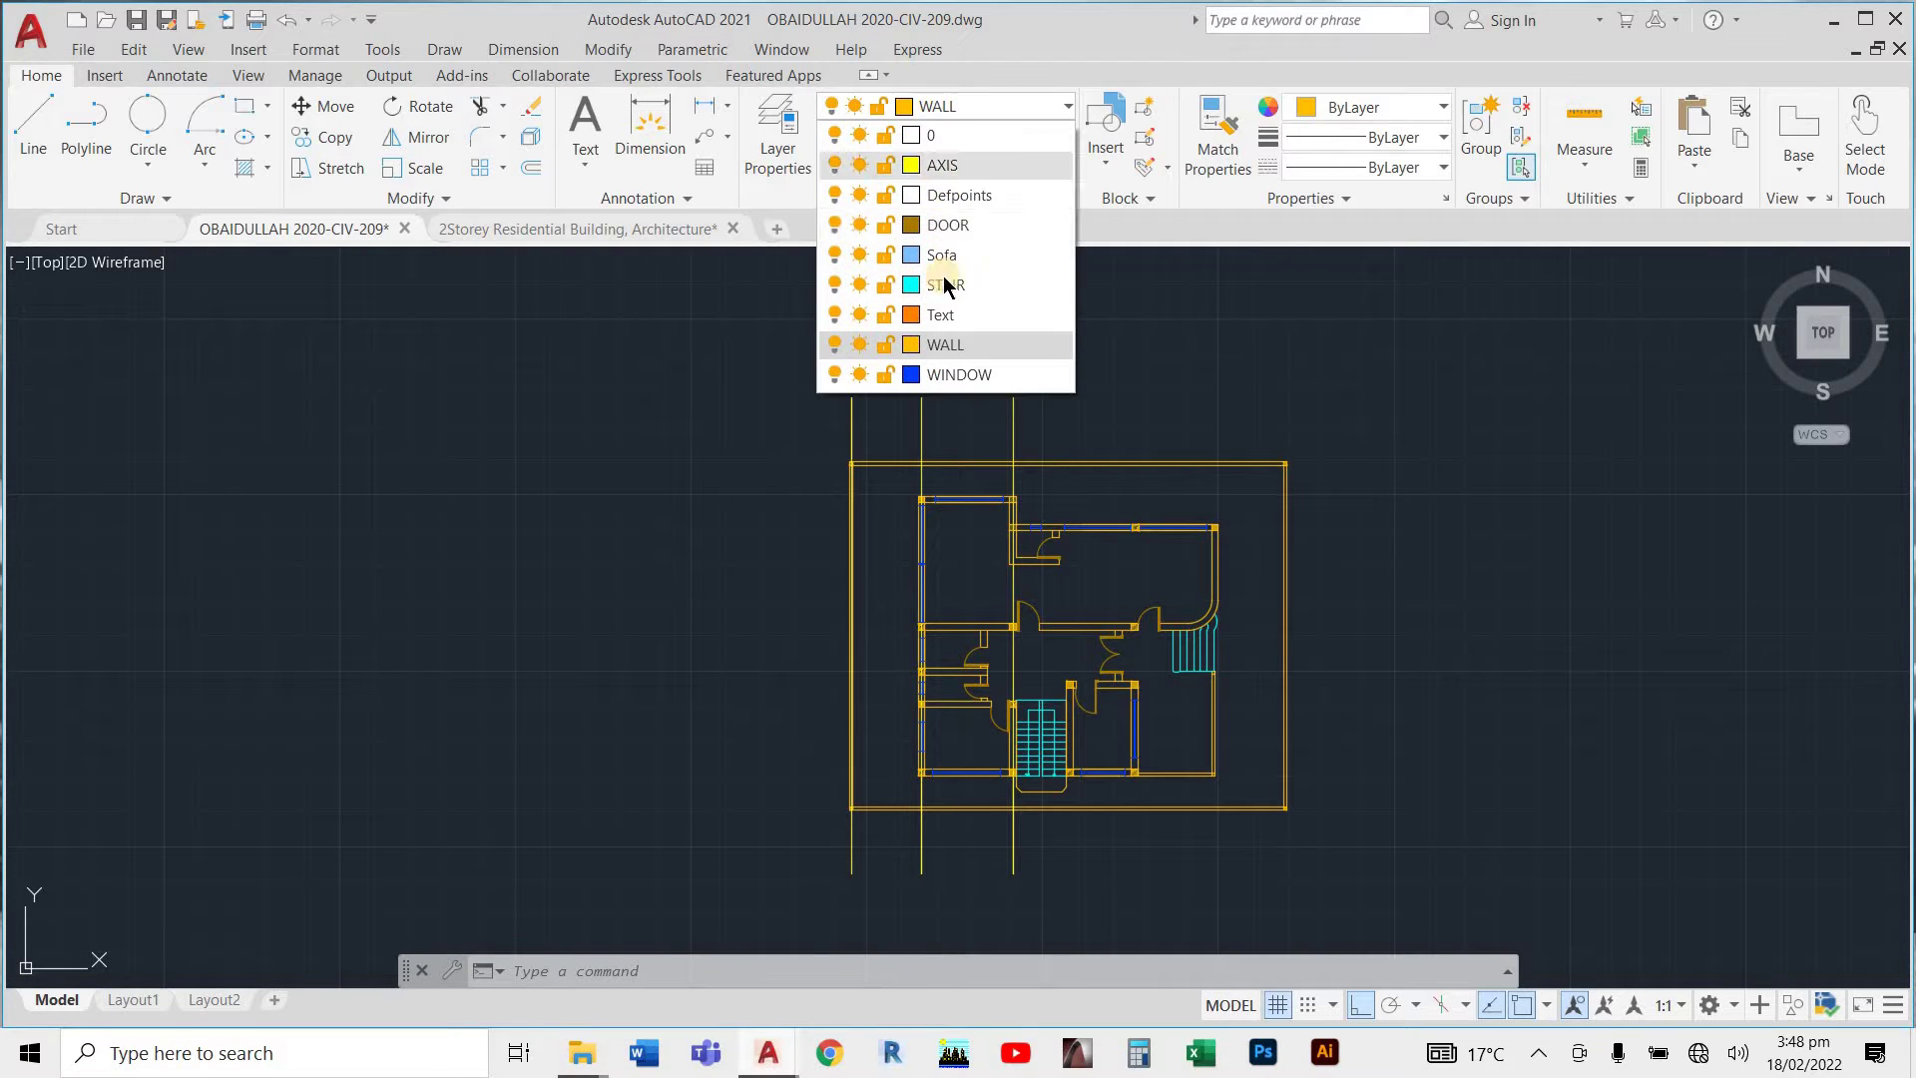
pyautogui.click(942, 165)
# Draw a vertical axis line through the lower column right of the staircase, starting at its bottom midpoint and aligning both ends with the other axis lines.
pyautogui.scroll(3, 1087, 537)
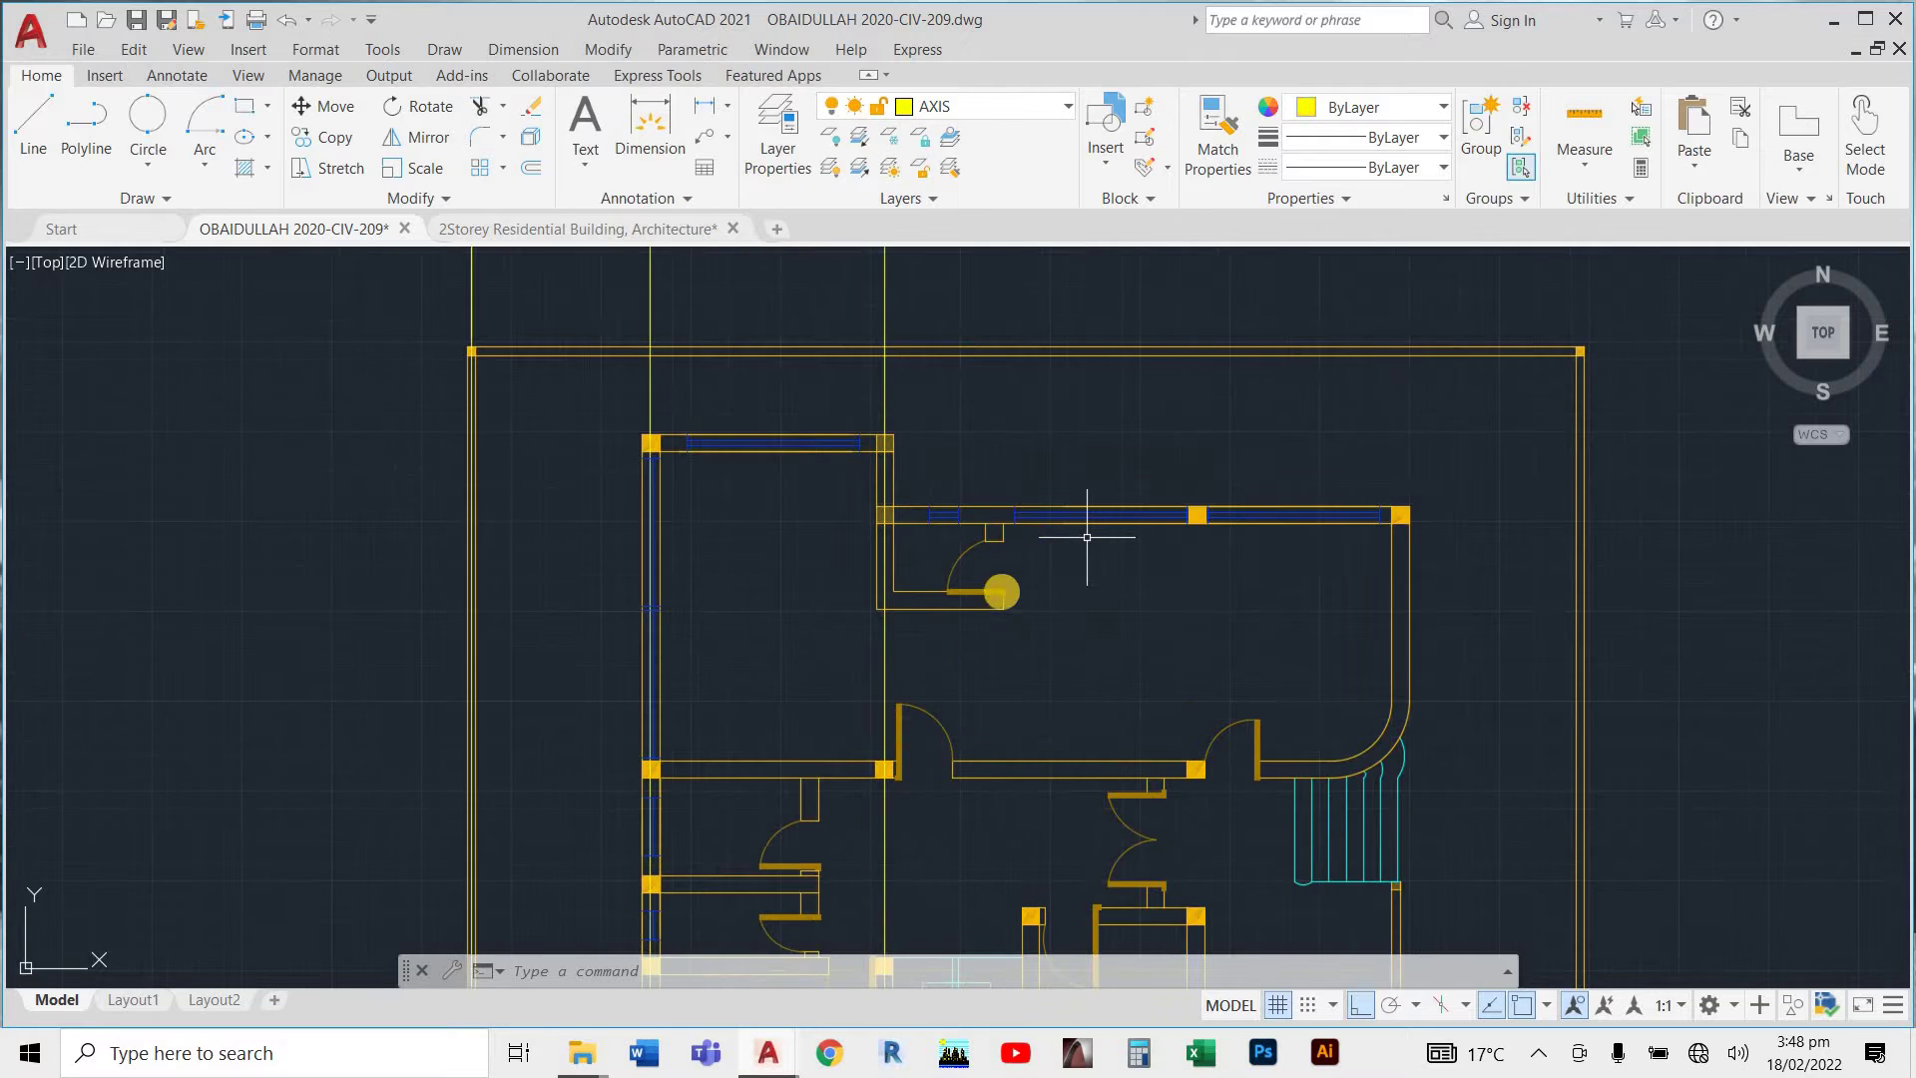
pyautogui.scroll(-4, 997, 520)
pyautogui.scroll(8, 1022, 757)
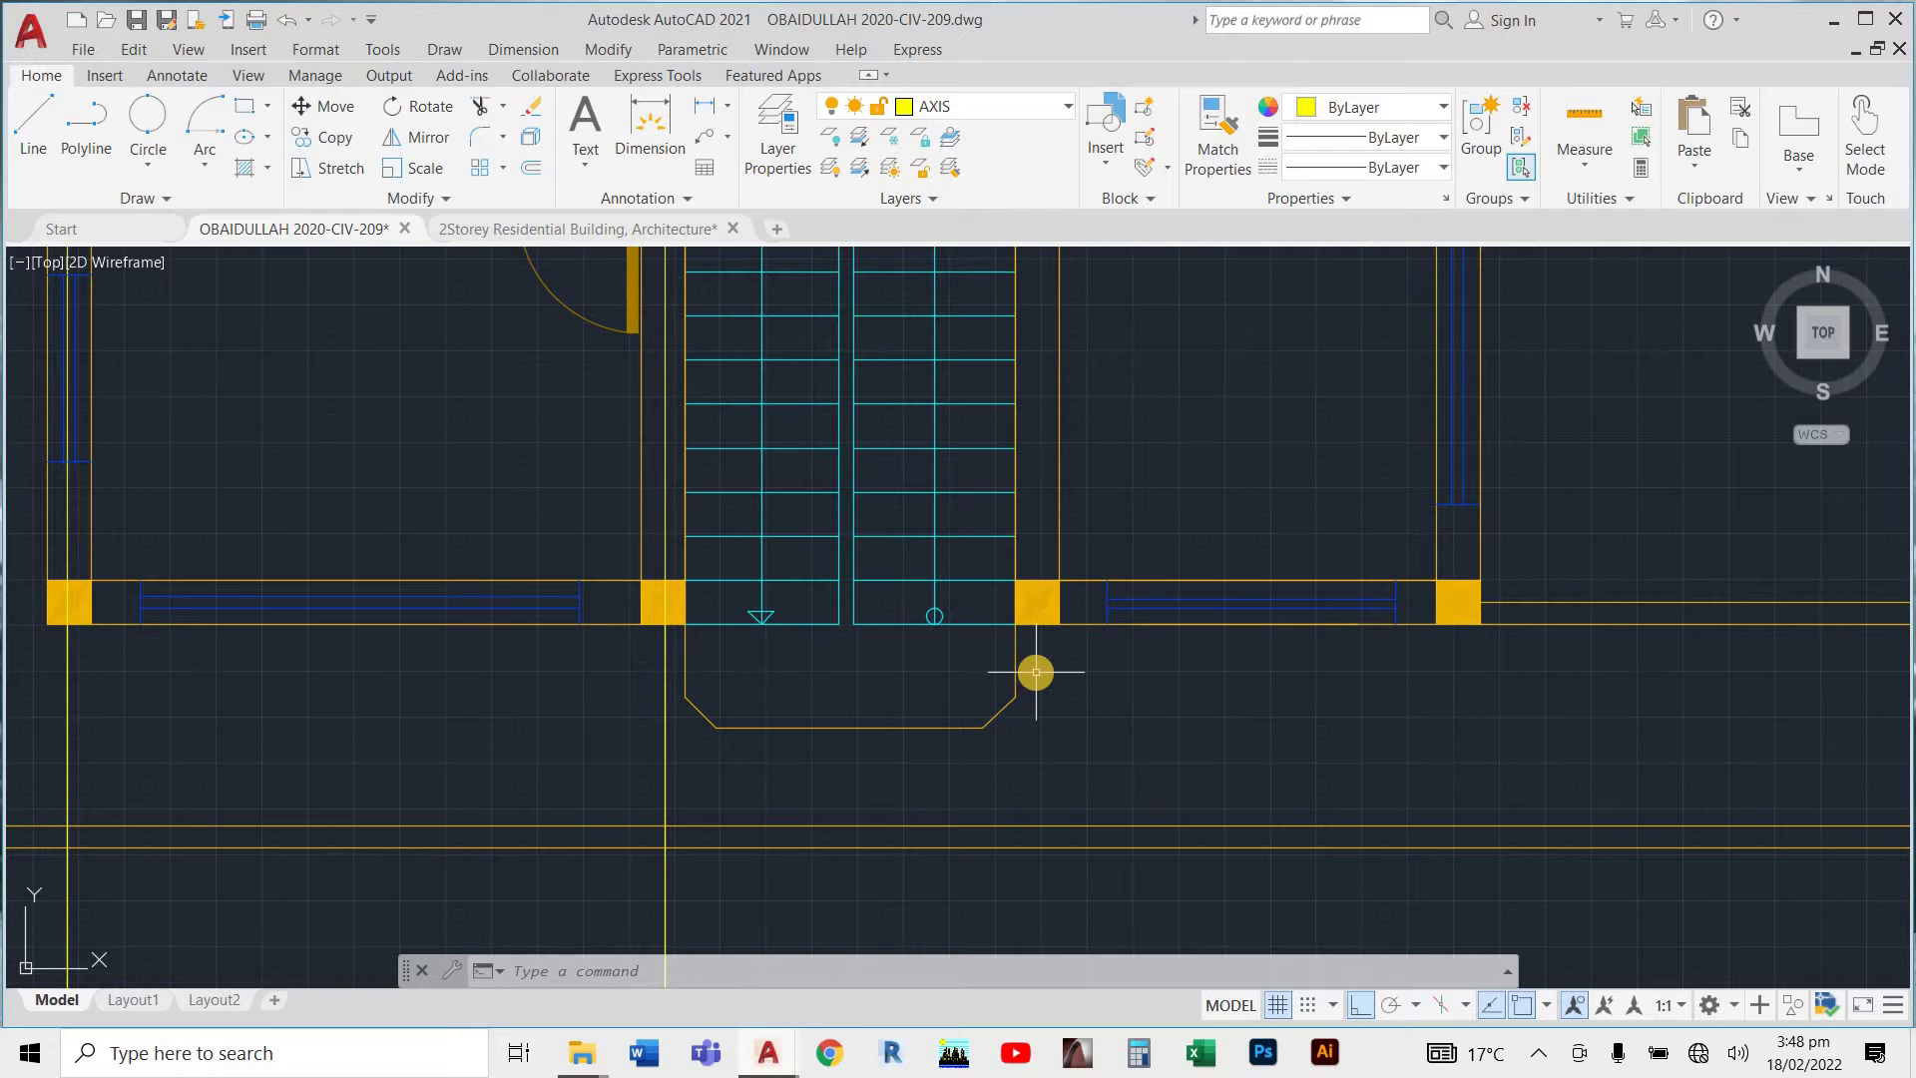
pyautogui.press('Return')
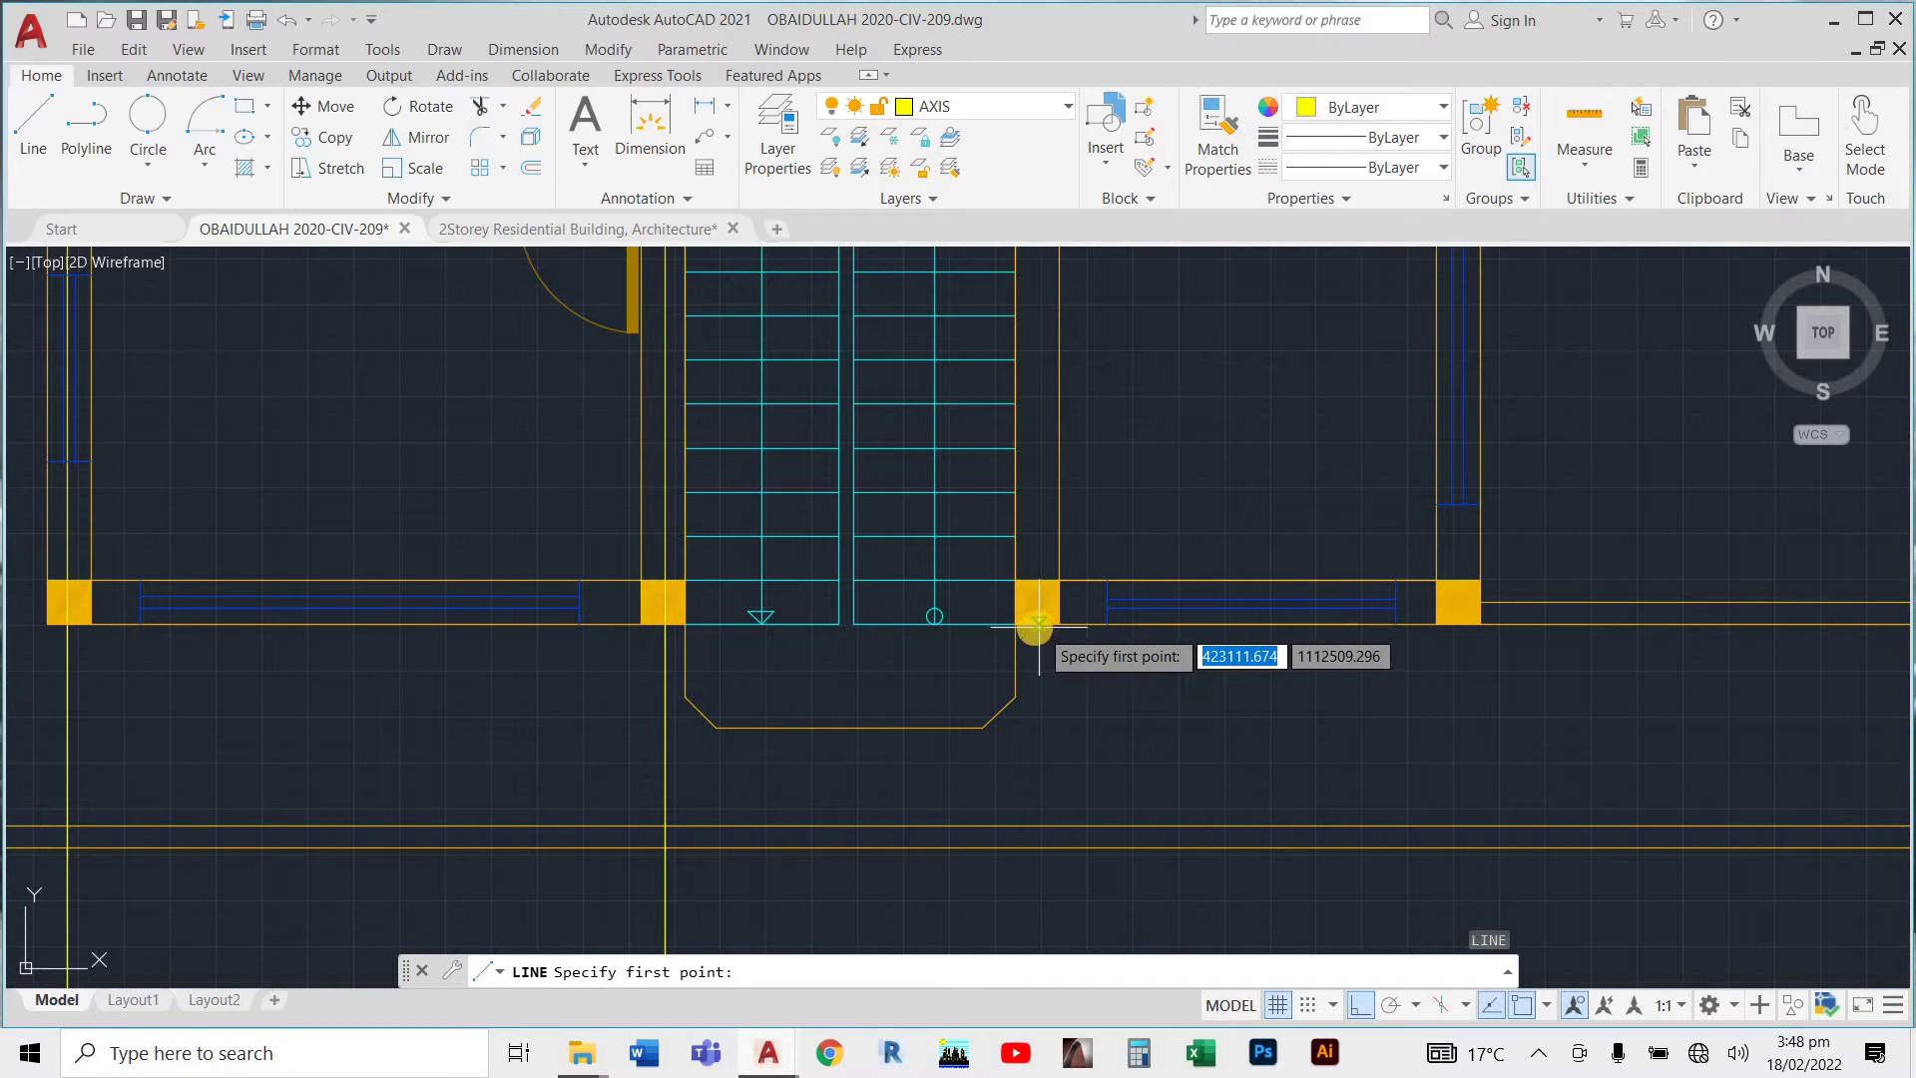
pyautogui.click(1035, 625)
pyautogui.scroll(-4, 1038, 762)
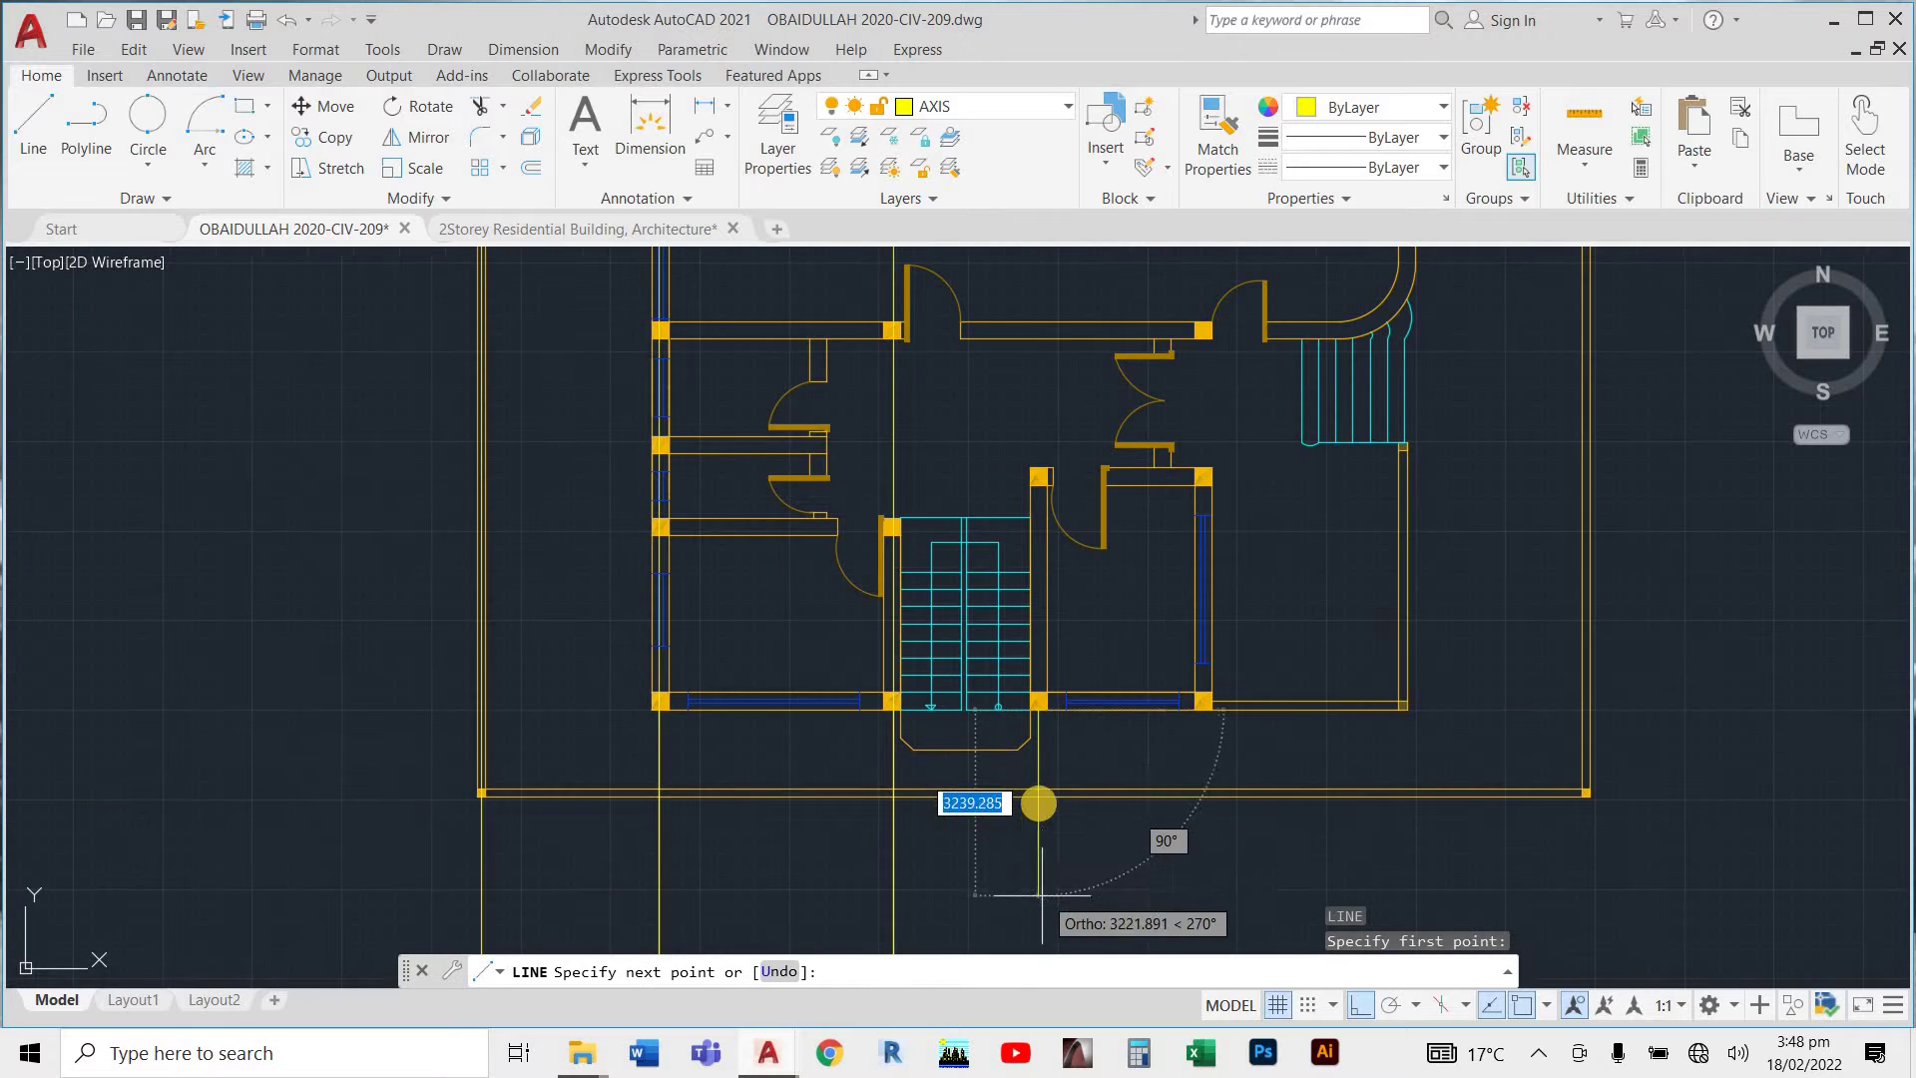
pyautogui.scroll(-6, 1036, 795)
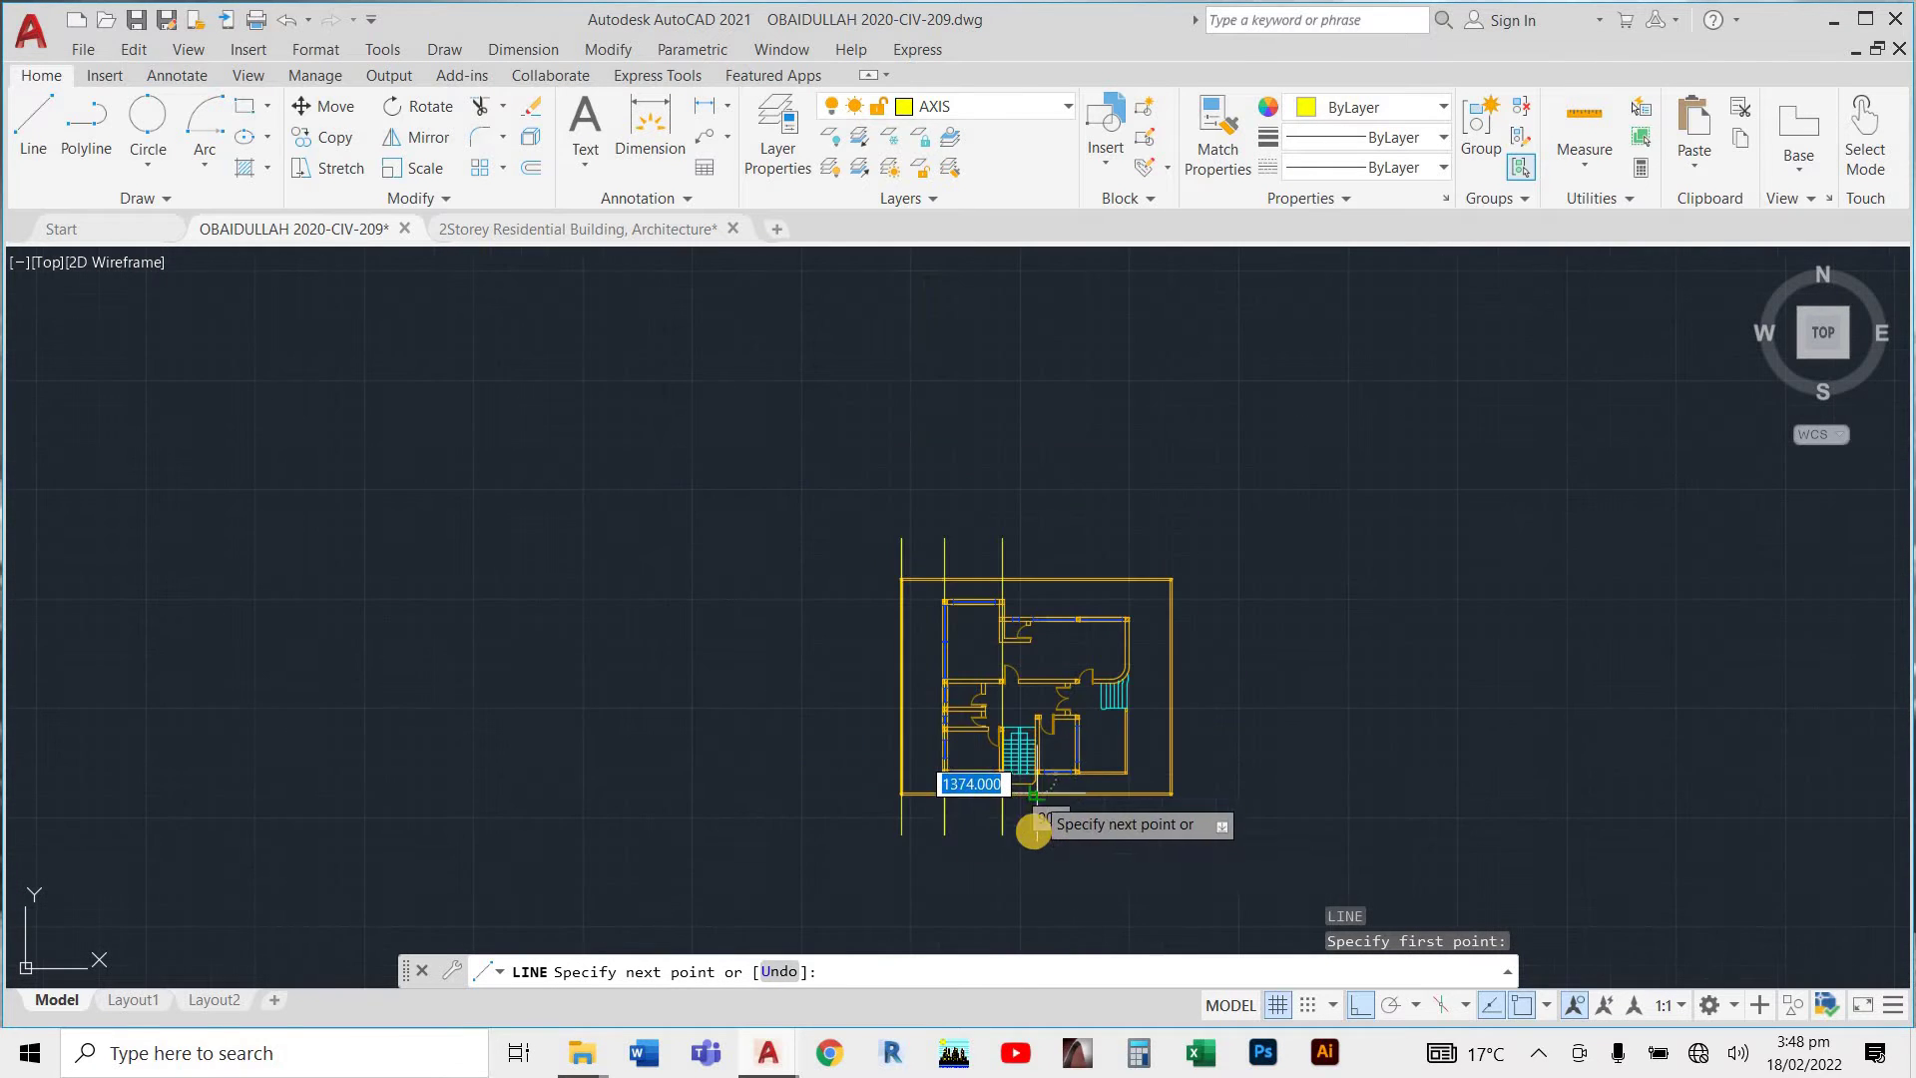
pyautogui.scroll(4, 1014, 839)
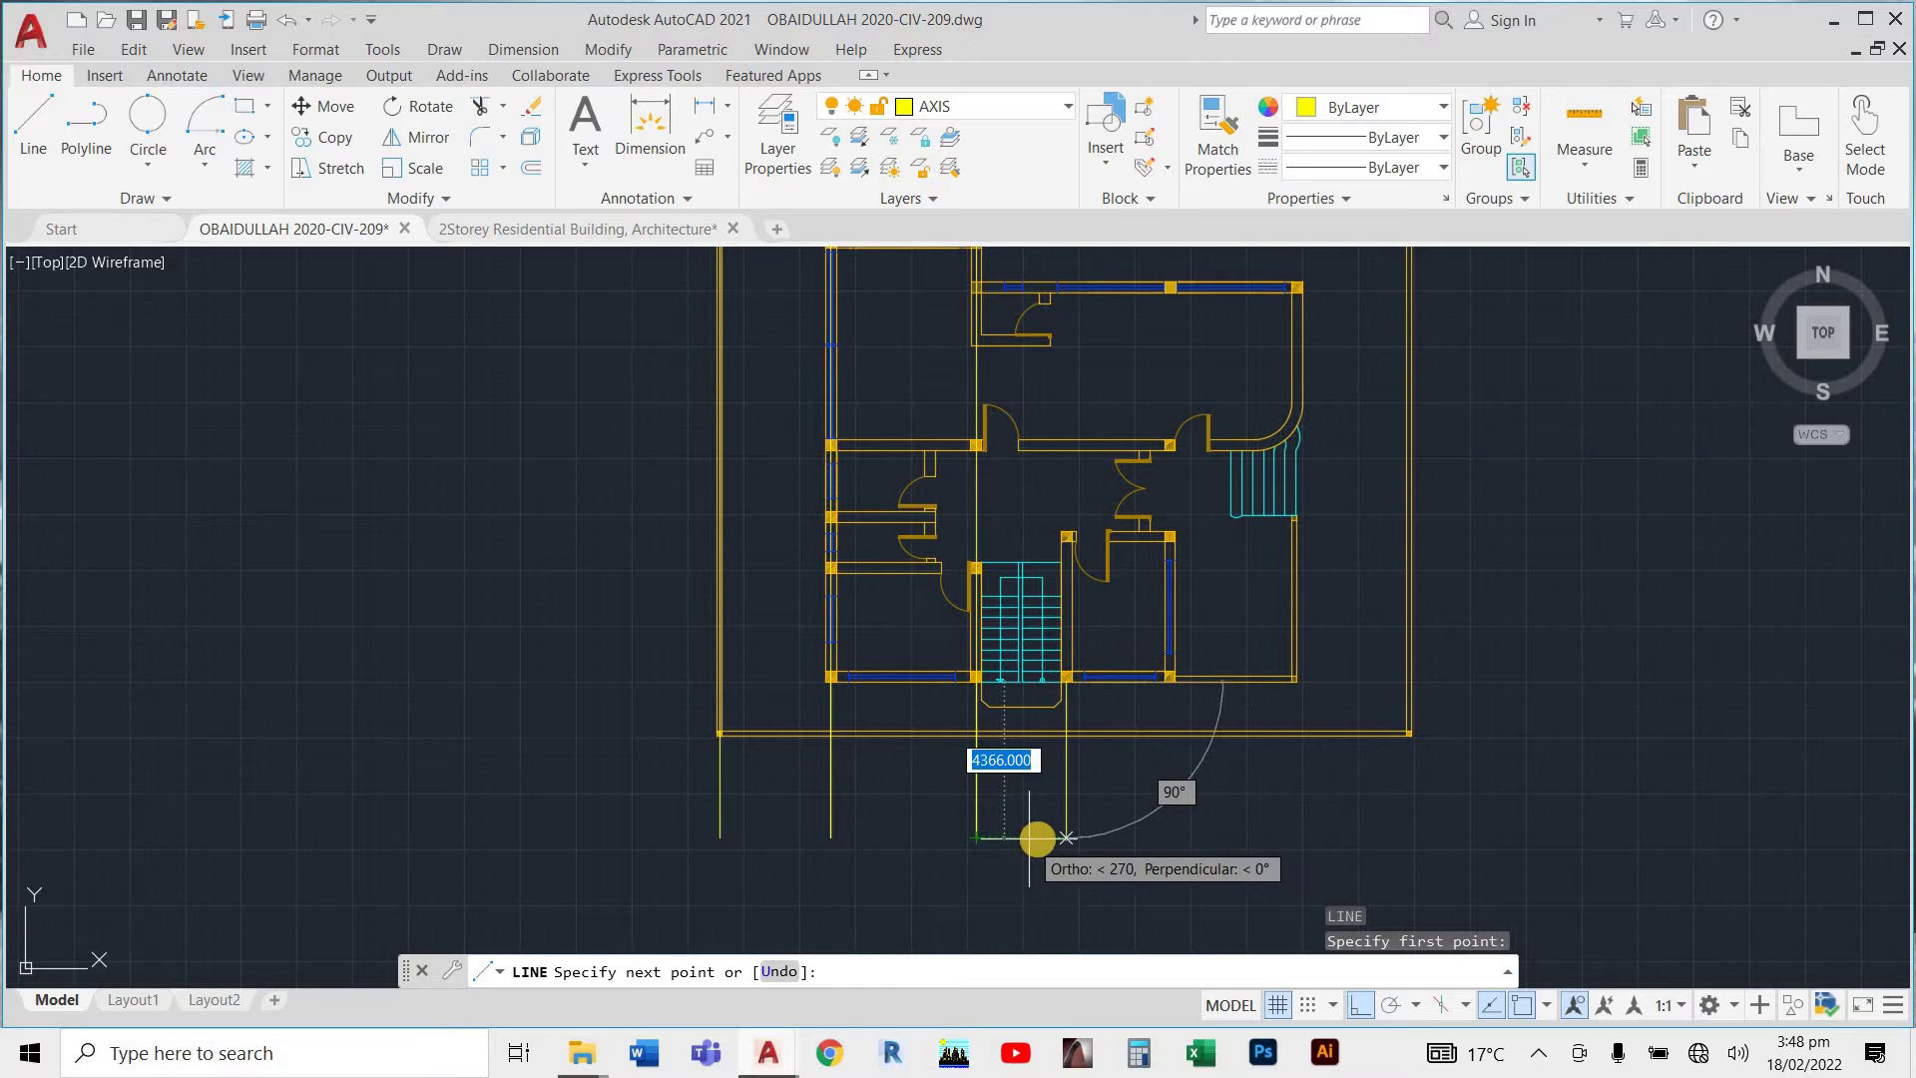
pyautogui.scroll(-4, 1082, 736)
pyautogui.scroll(4, 1085, 465)
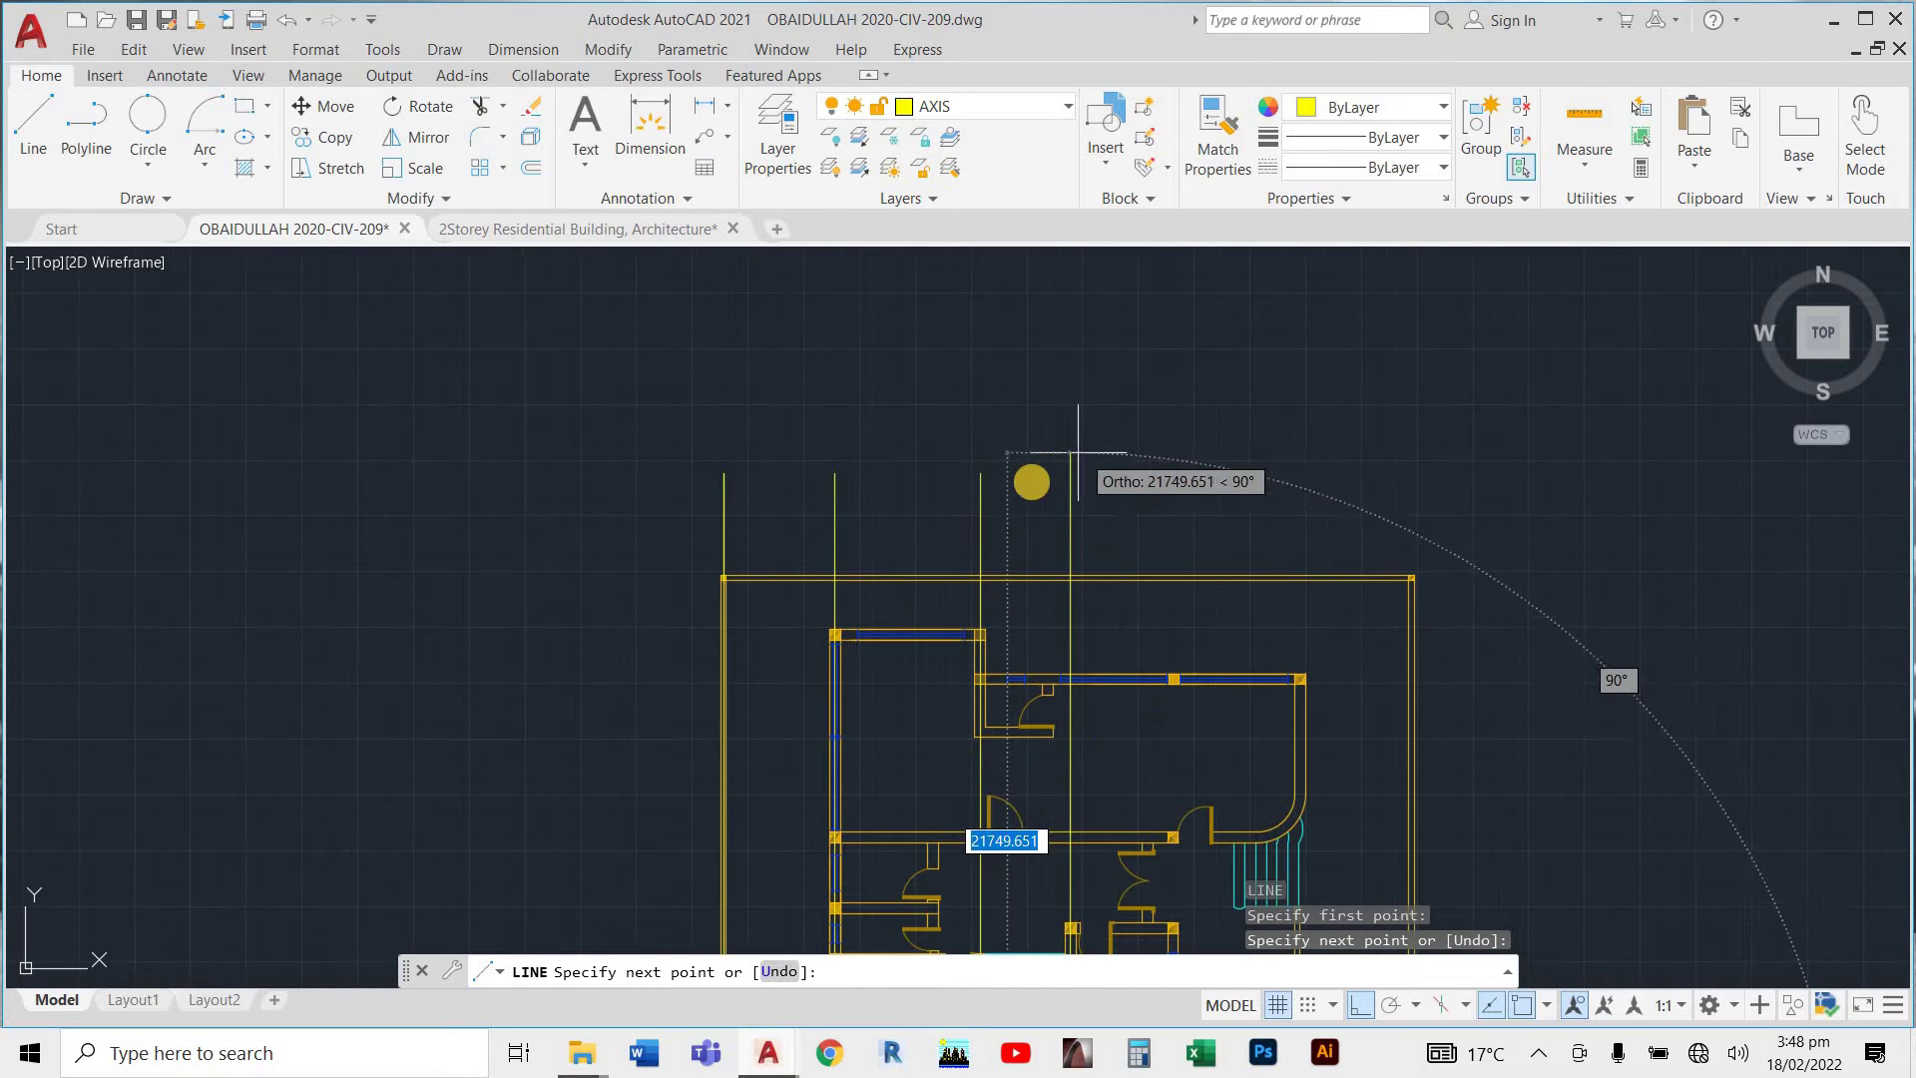
pyautogui.click(1042, 465)
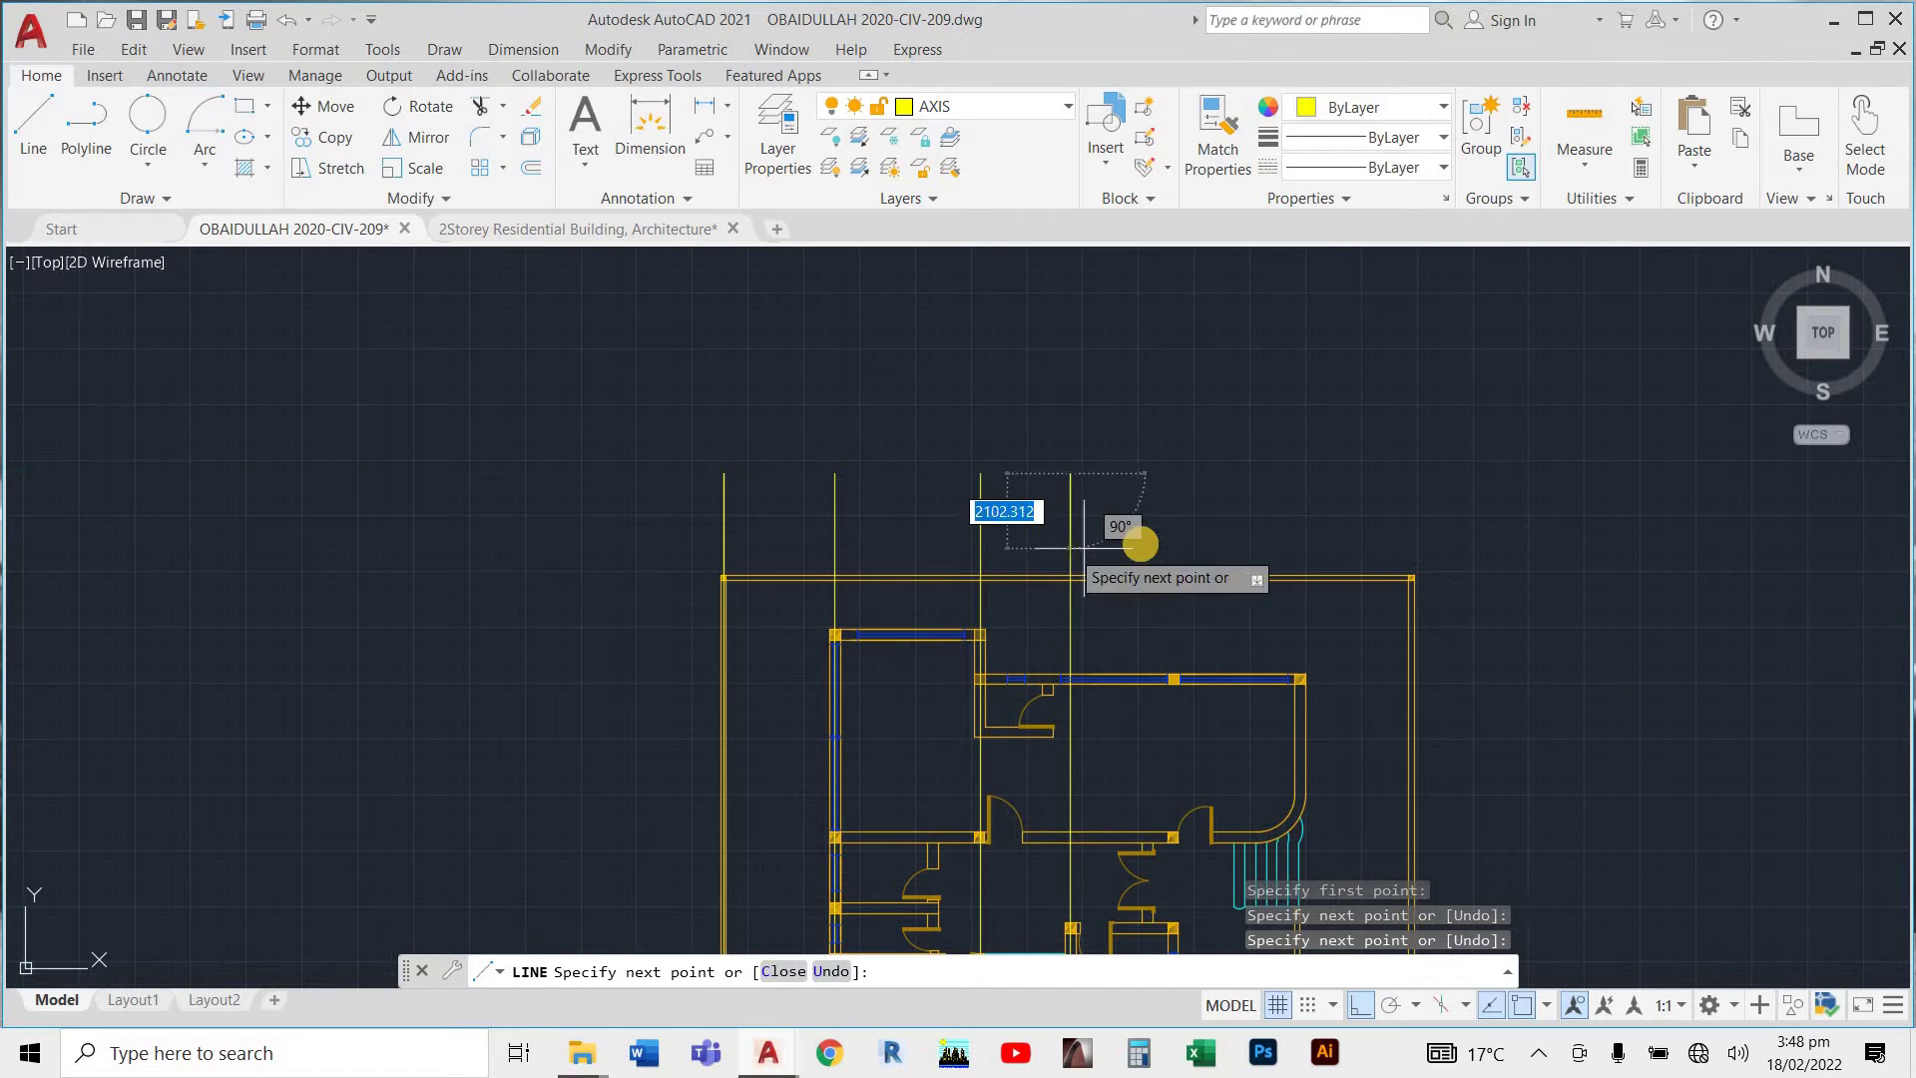
pyautogui.press('Return')
# Draw a vertical axis line through the second column right of the staircase, starting at its bottom midpoint and ending level with the neighbouring axis lines.
pyautogui.scroll(-4, 1224, 597)
pyautogui.scroll(6, 1201, 782)
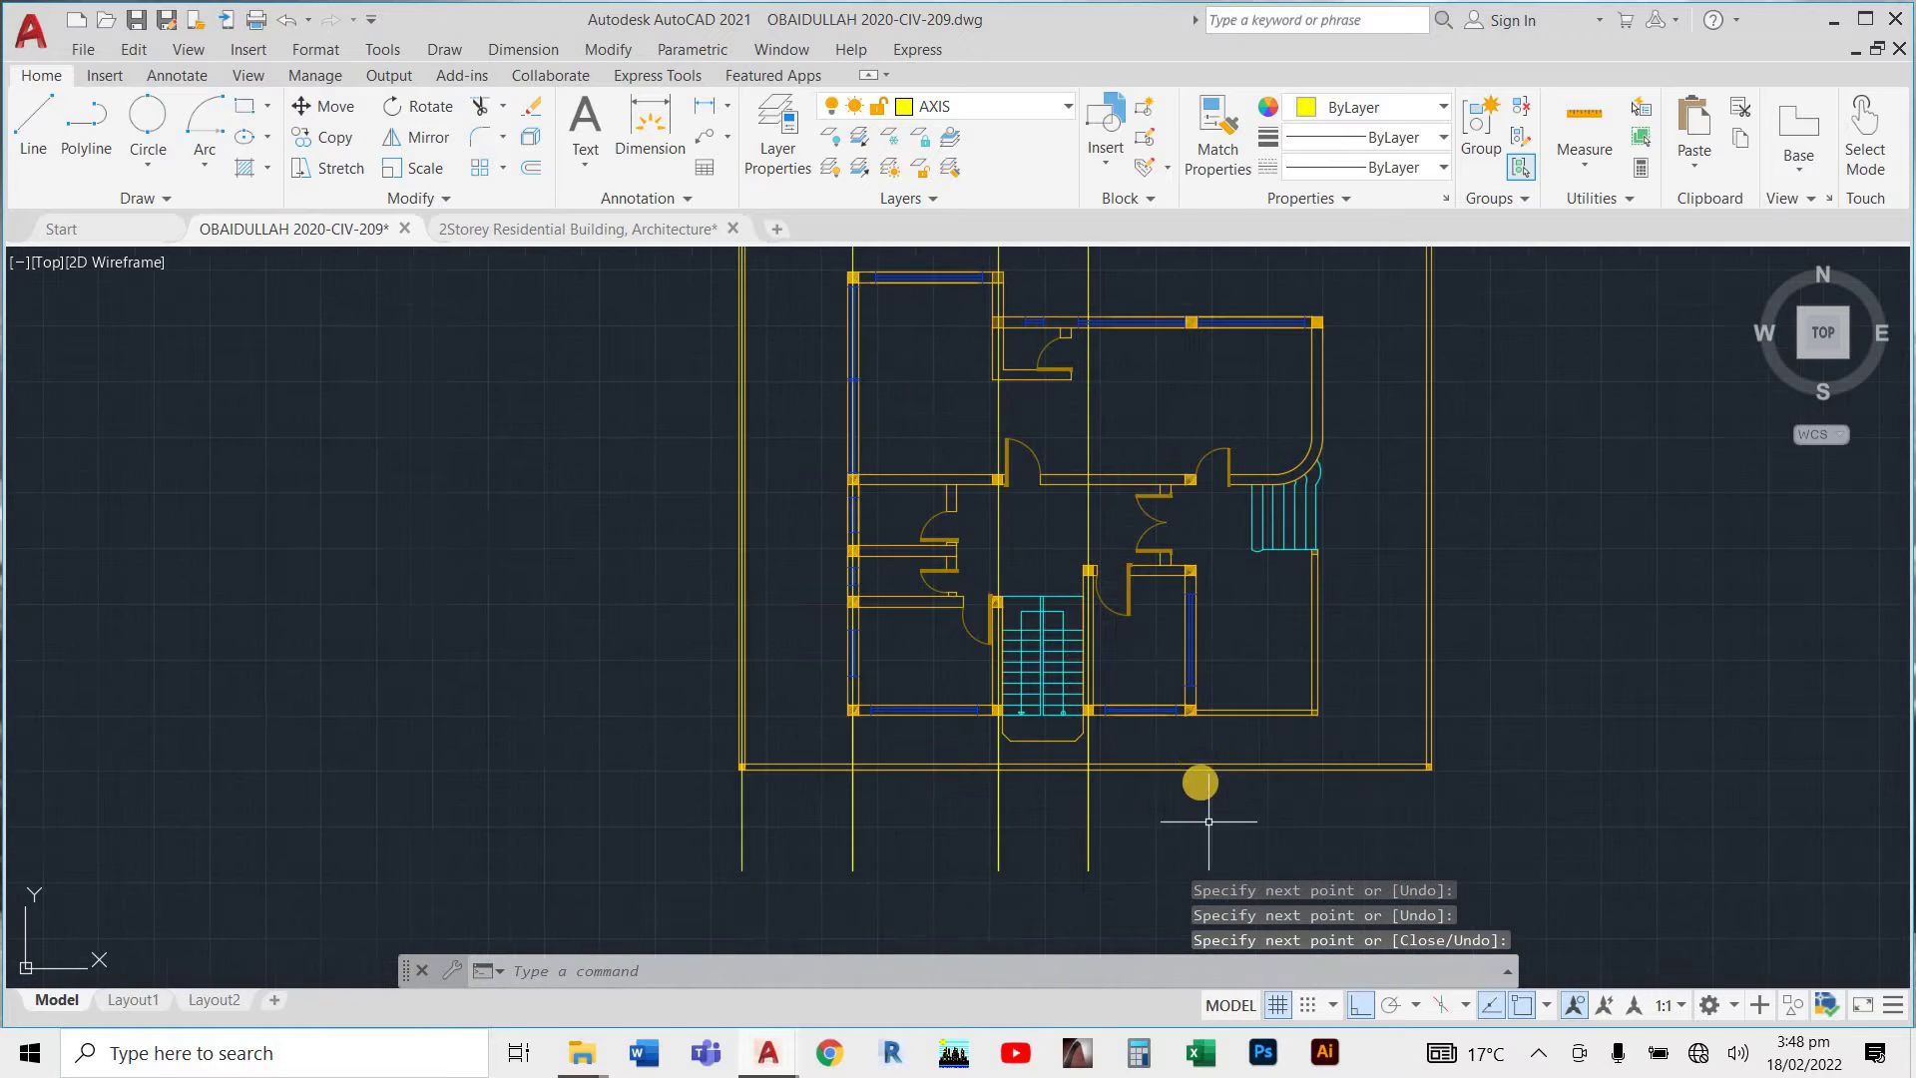
pyautogui.press('Return')
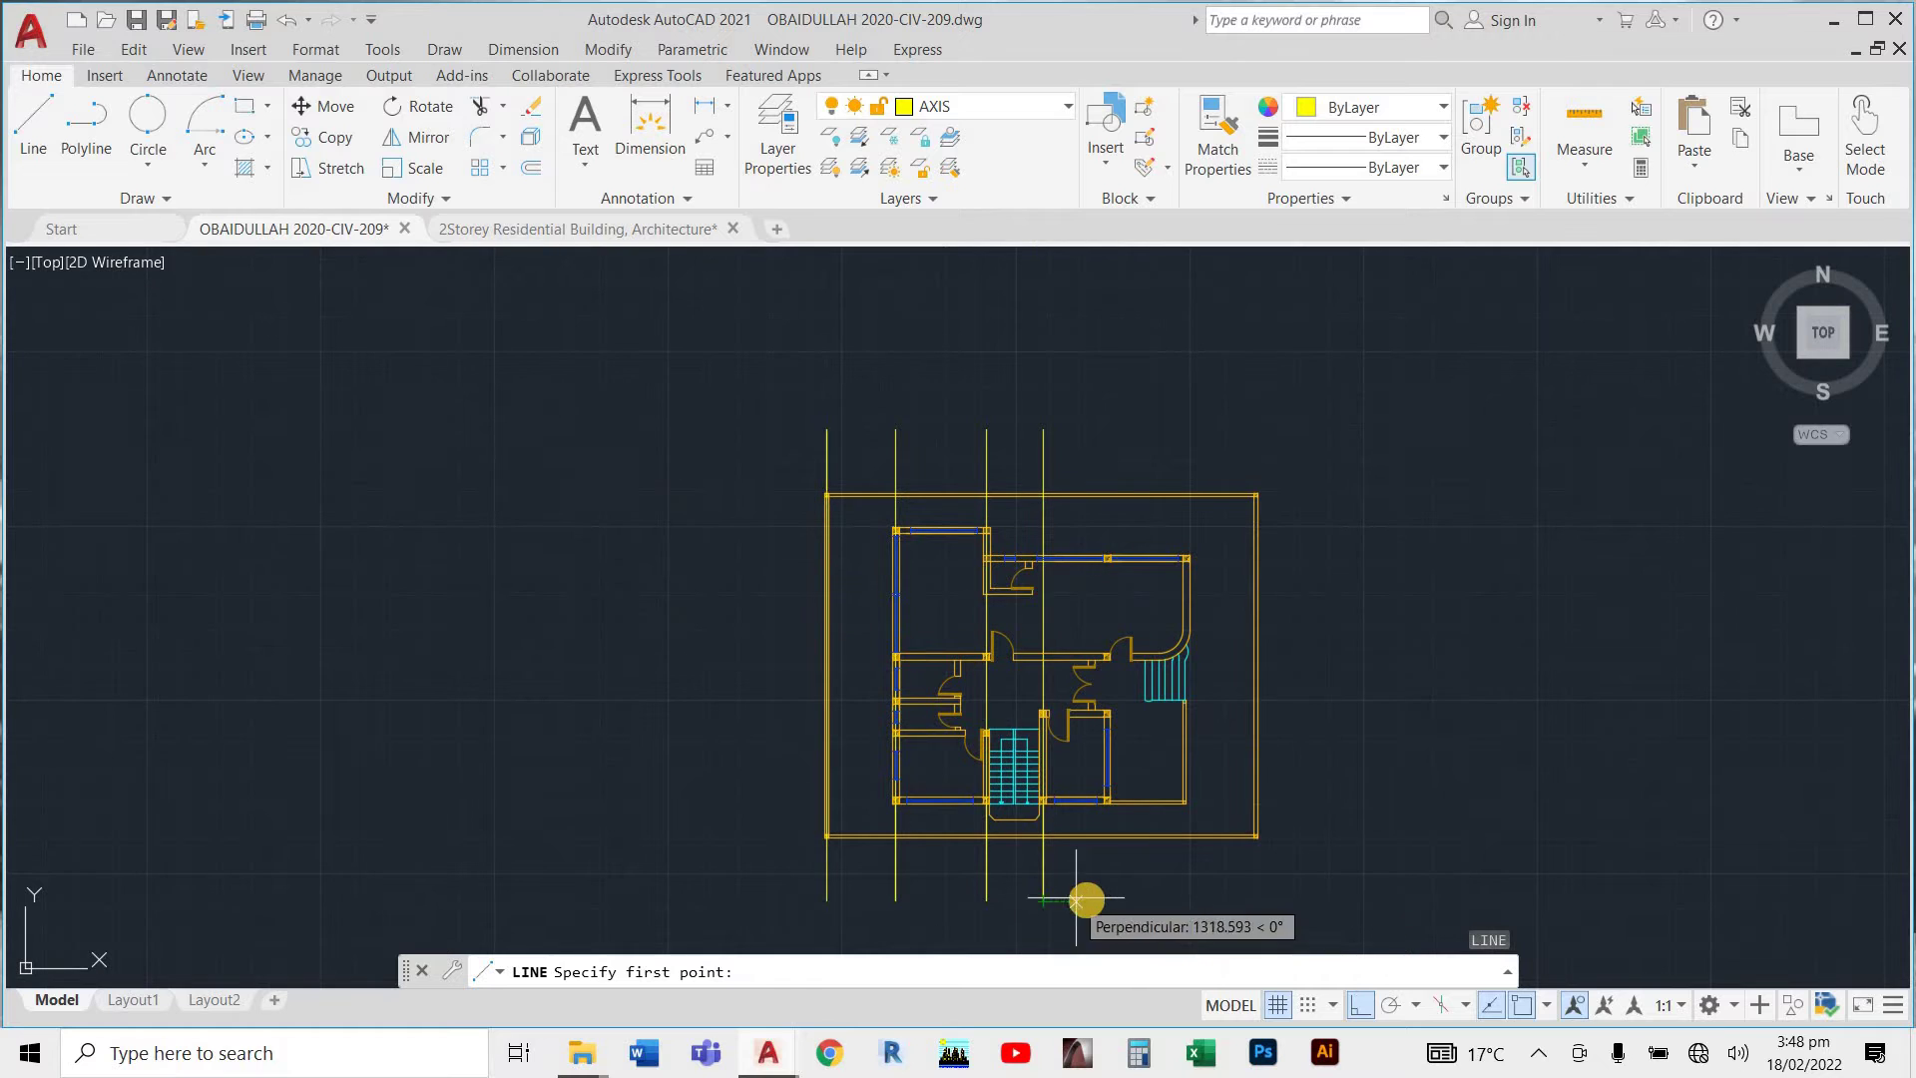
pyautogui.scroll(8, 1106, 805)
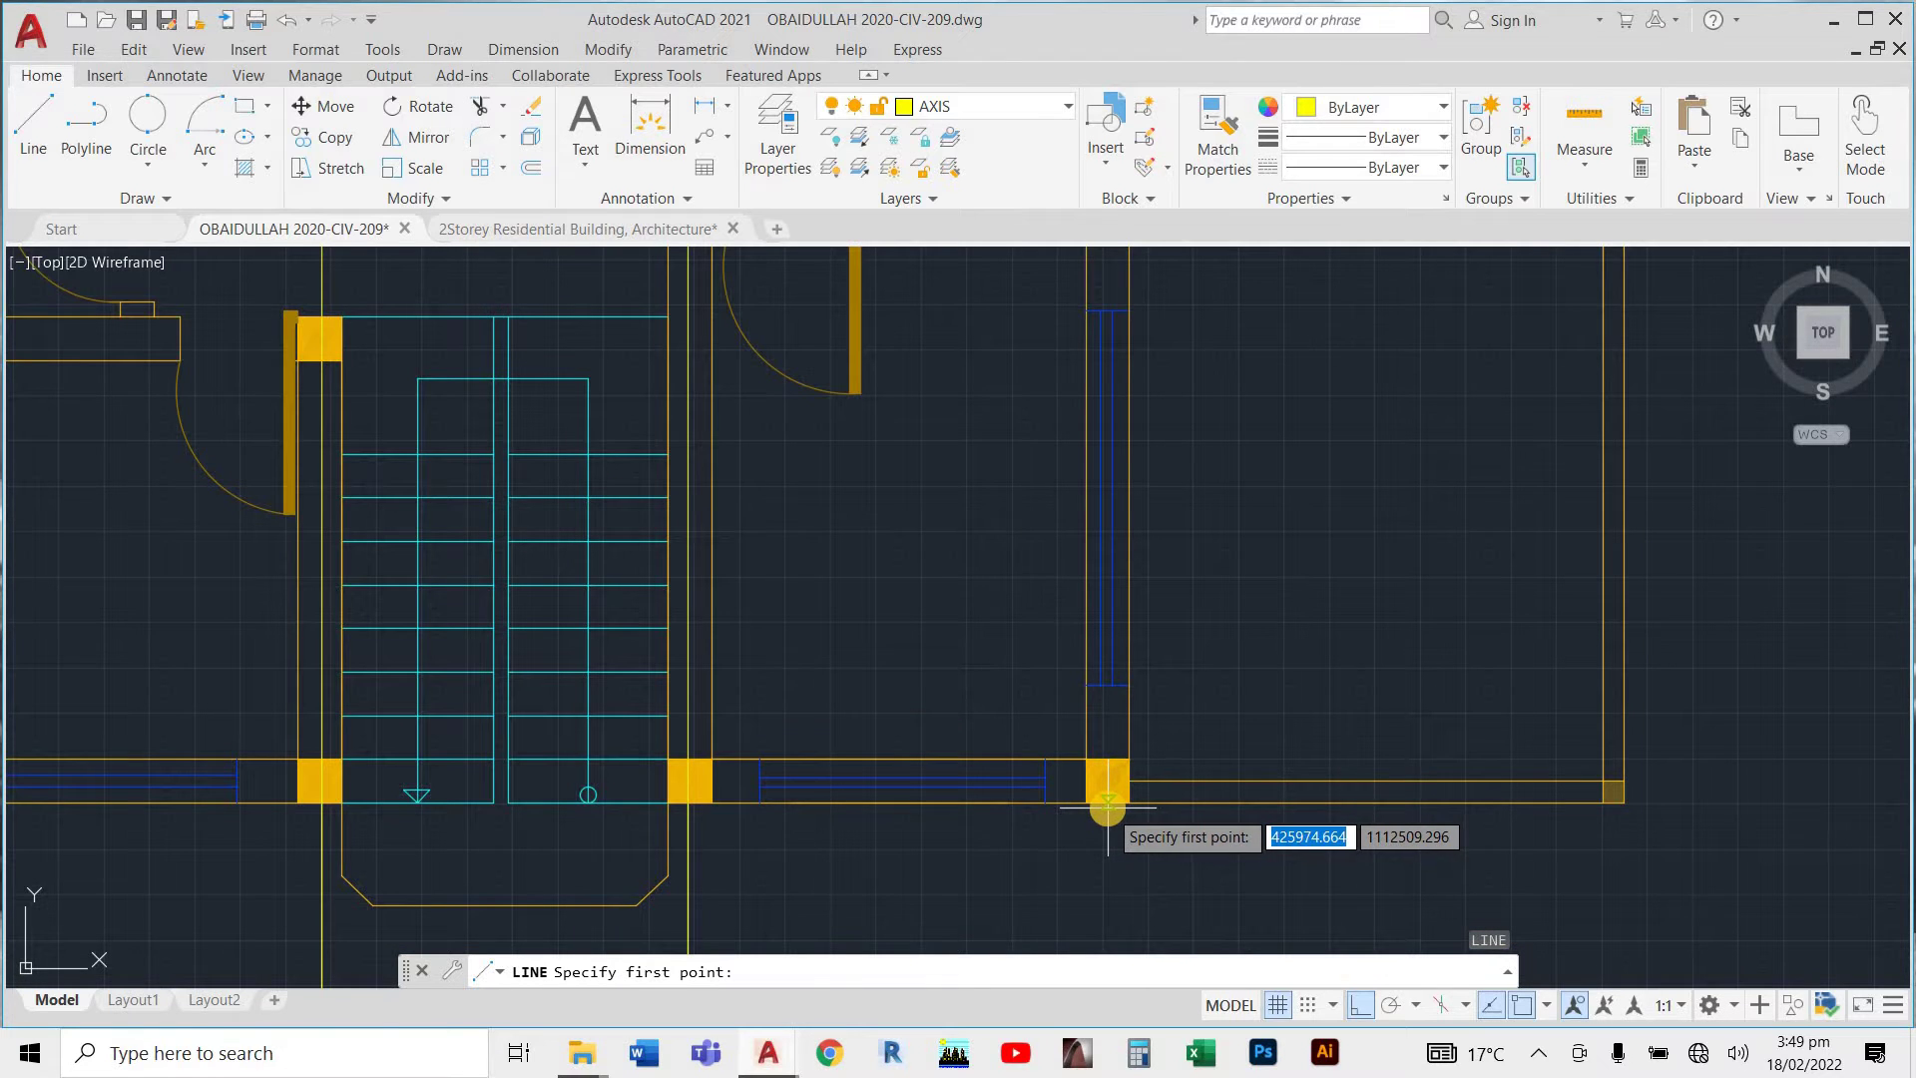
pyautogui.click(1106, 804)
pyautogui.scroll(-6, 1082, 888)
pyautogui.scroll(3, 1037, 891)
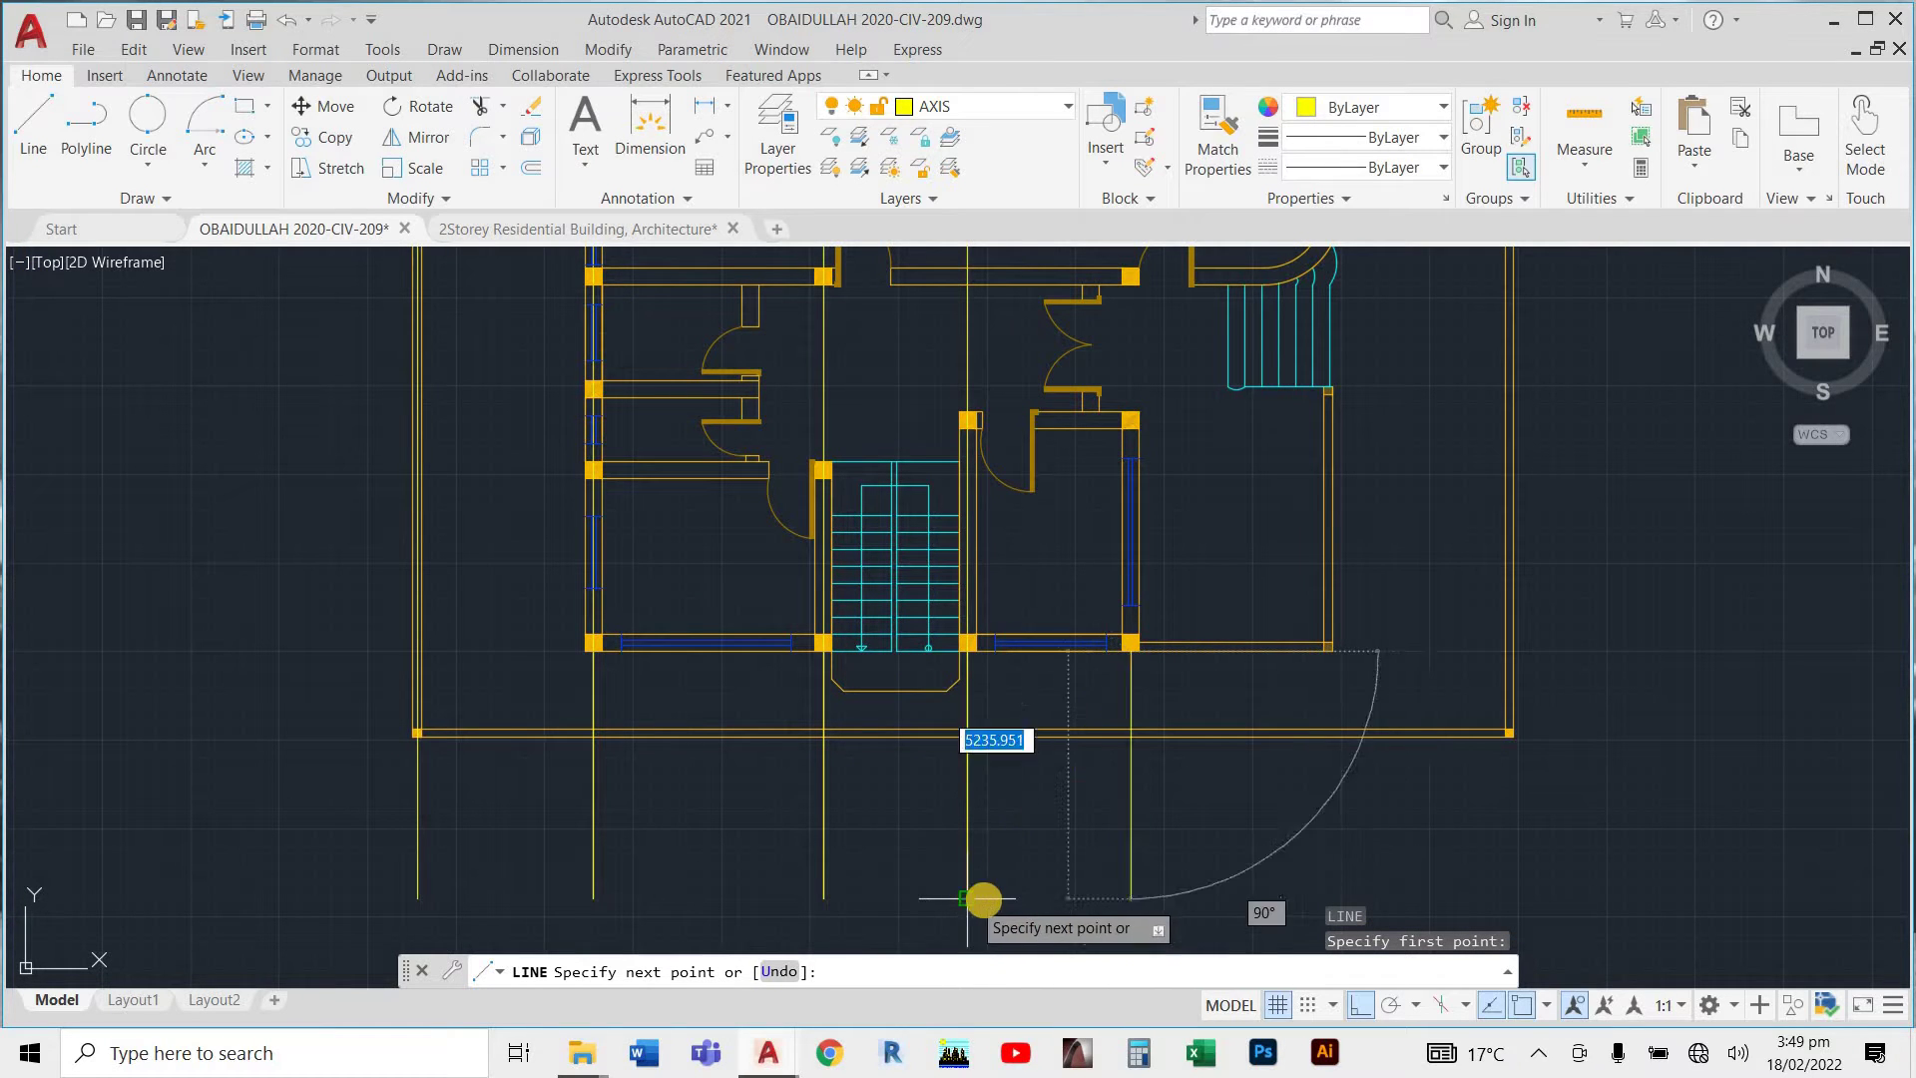
pyautogui.scroll(-5, 1113, 698)
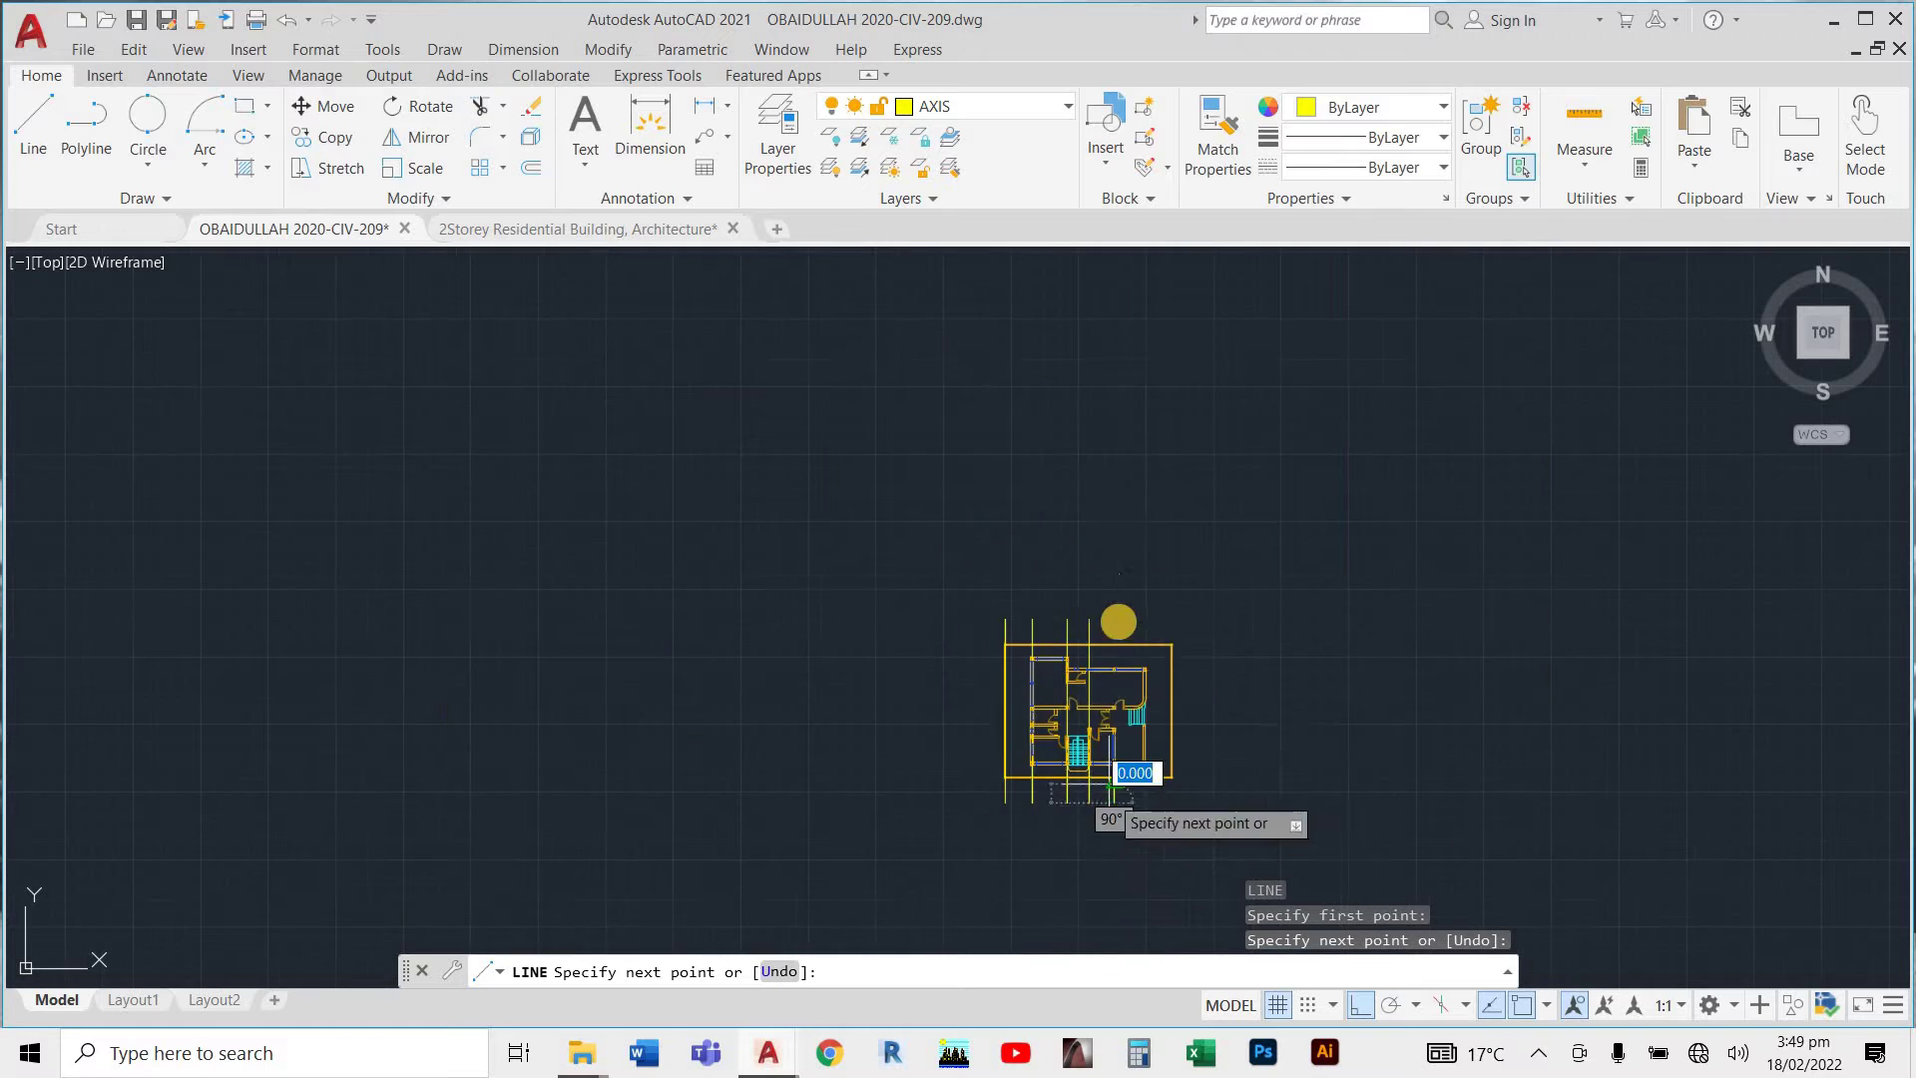
pyautogui.scroll(7, 1108, 625)
pyautogui.click(1038, 617)
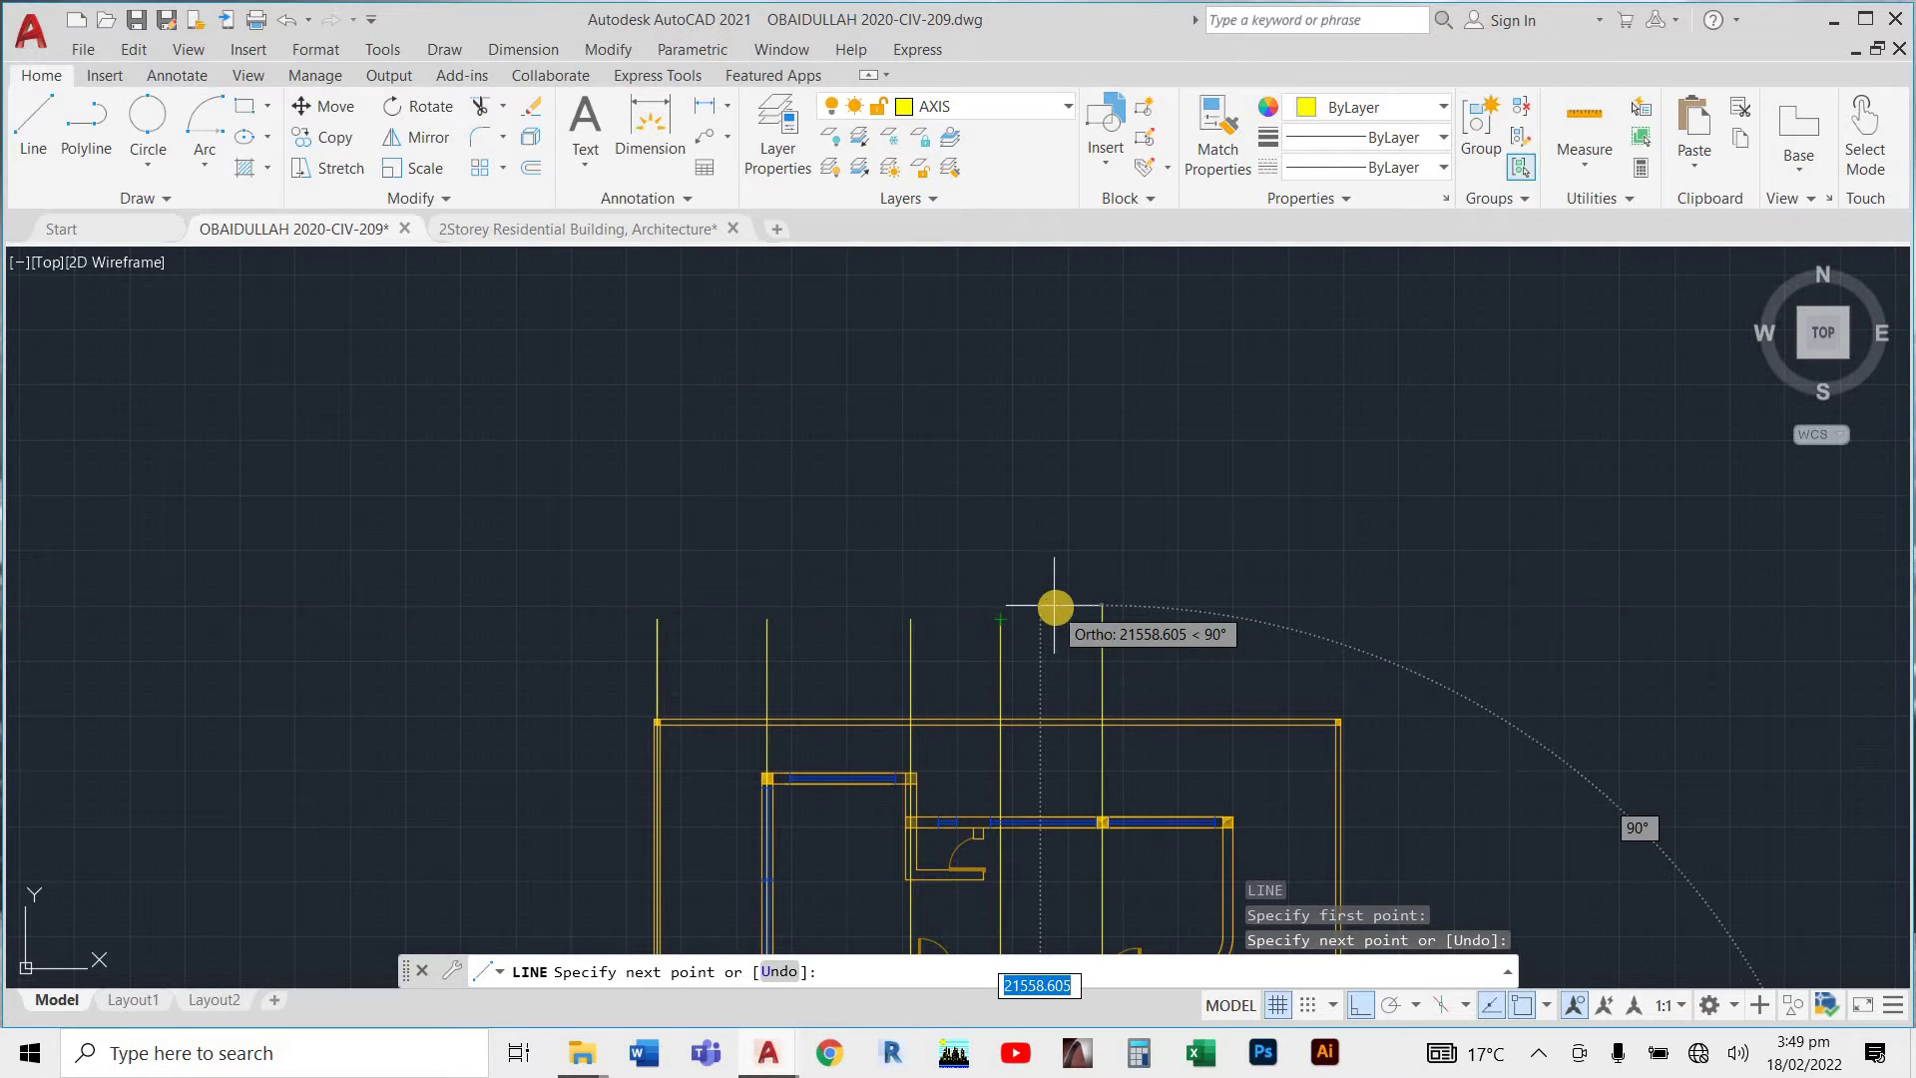
pyautogui.press('Escape')
# Draw a vertical axis line through the building's rightmost columns from the small lower-right corner column's bottom midpoint, matching the other axis lines at both ends.
pyautogui.scroll(-5, 1188, 679)
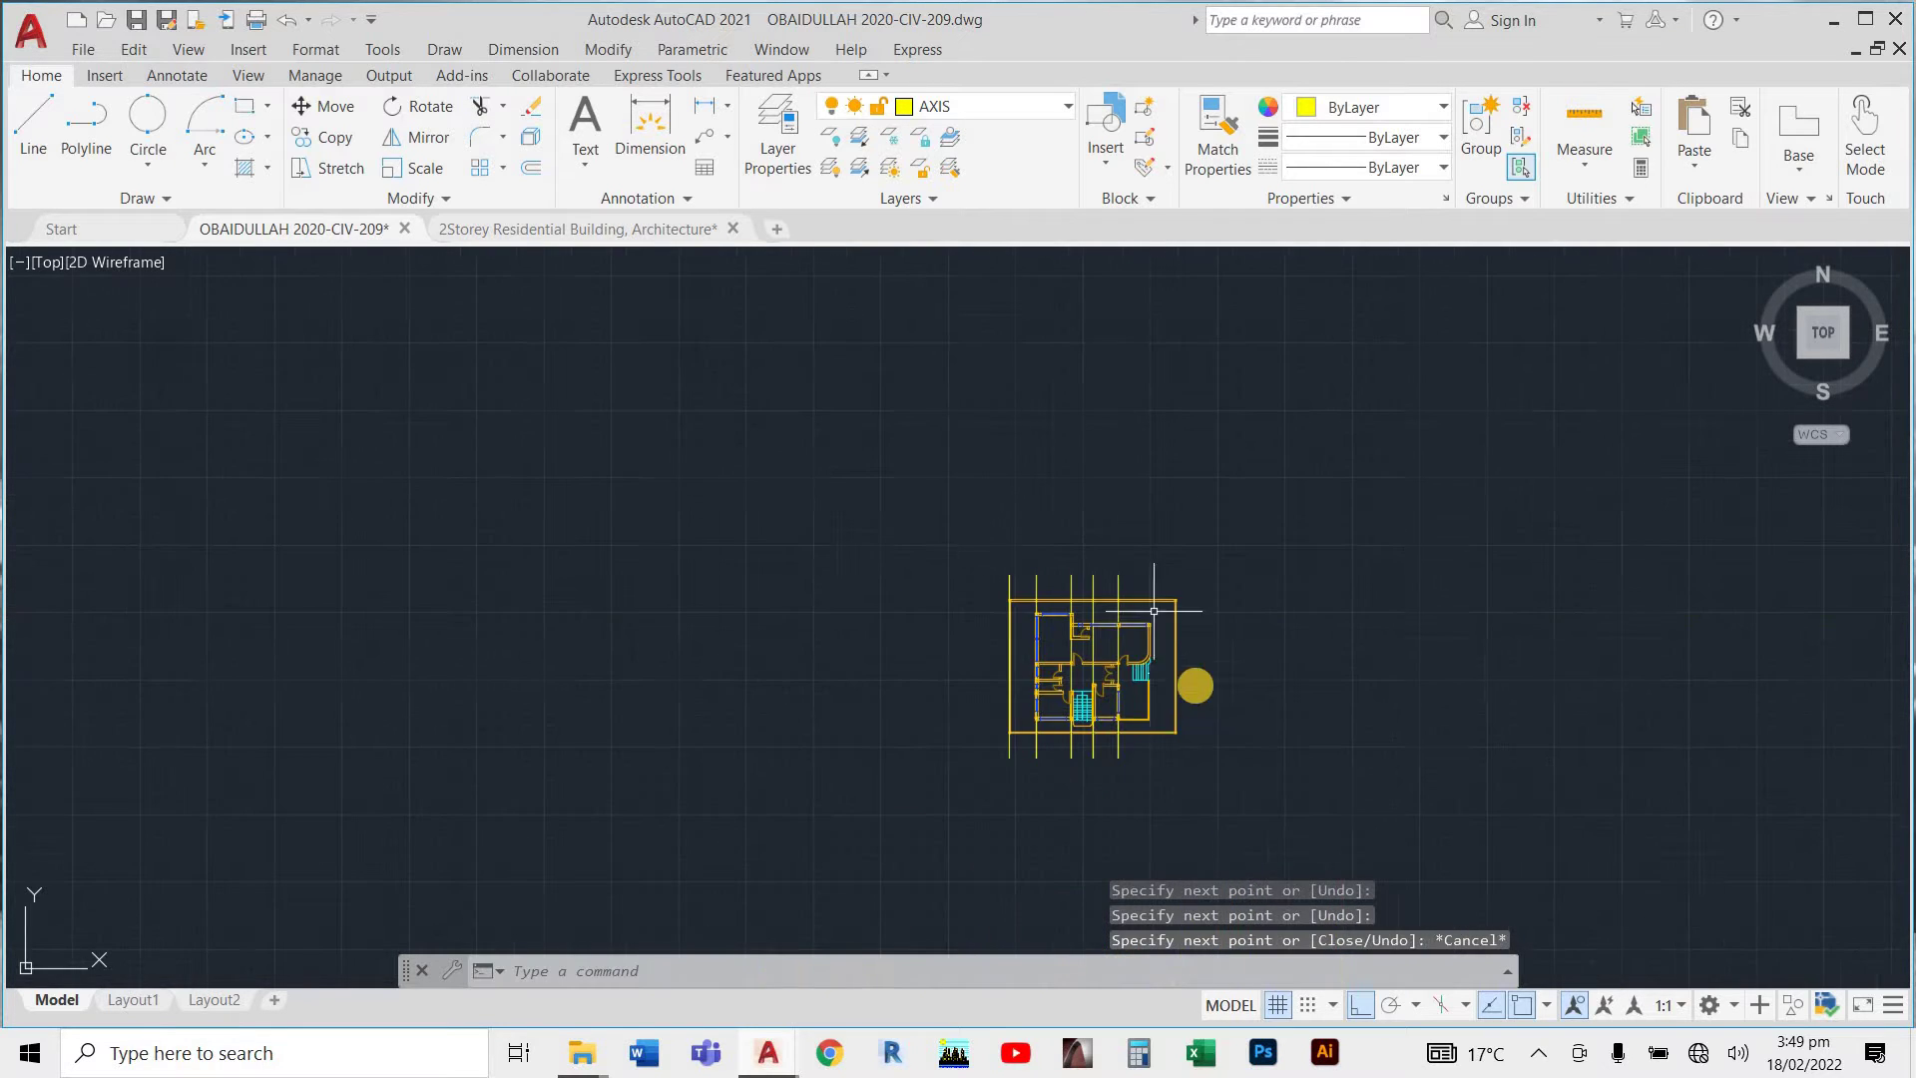
pyautogui.scroll(6, 1163, 699)
pyautogui.press('Return')
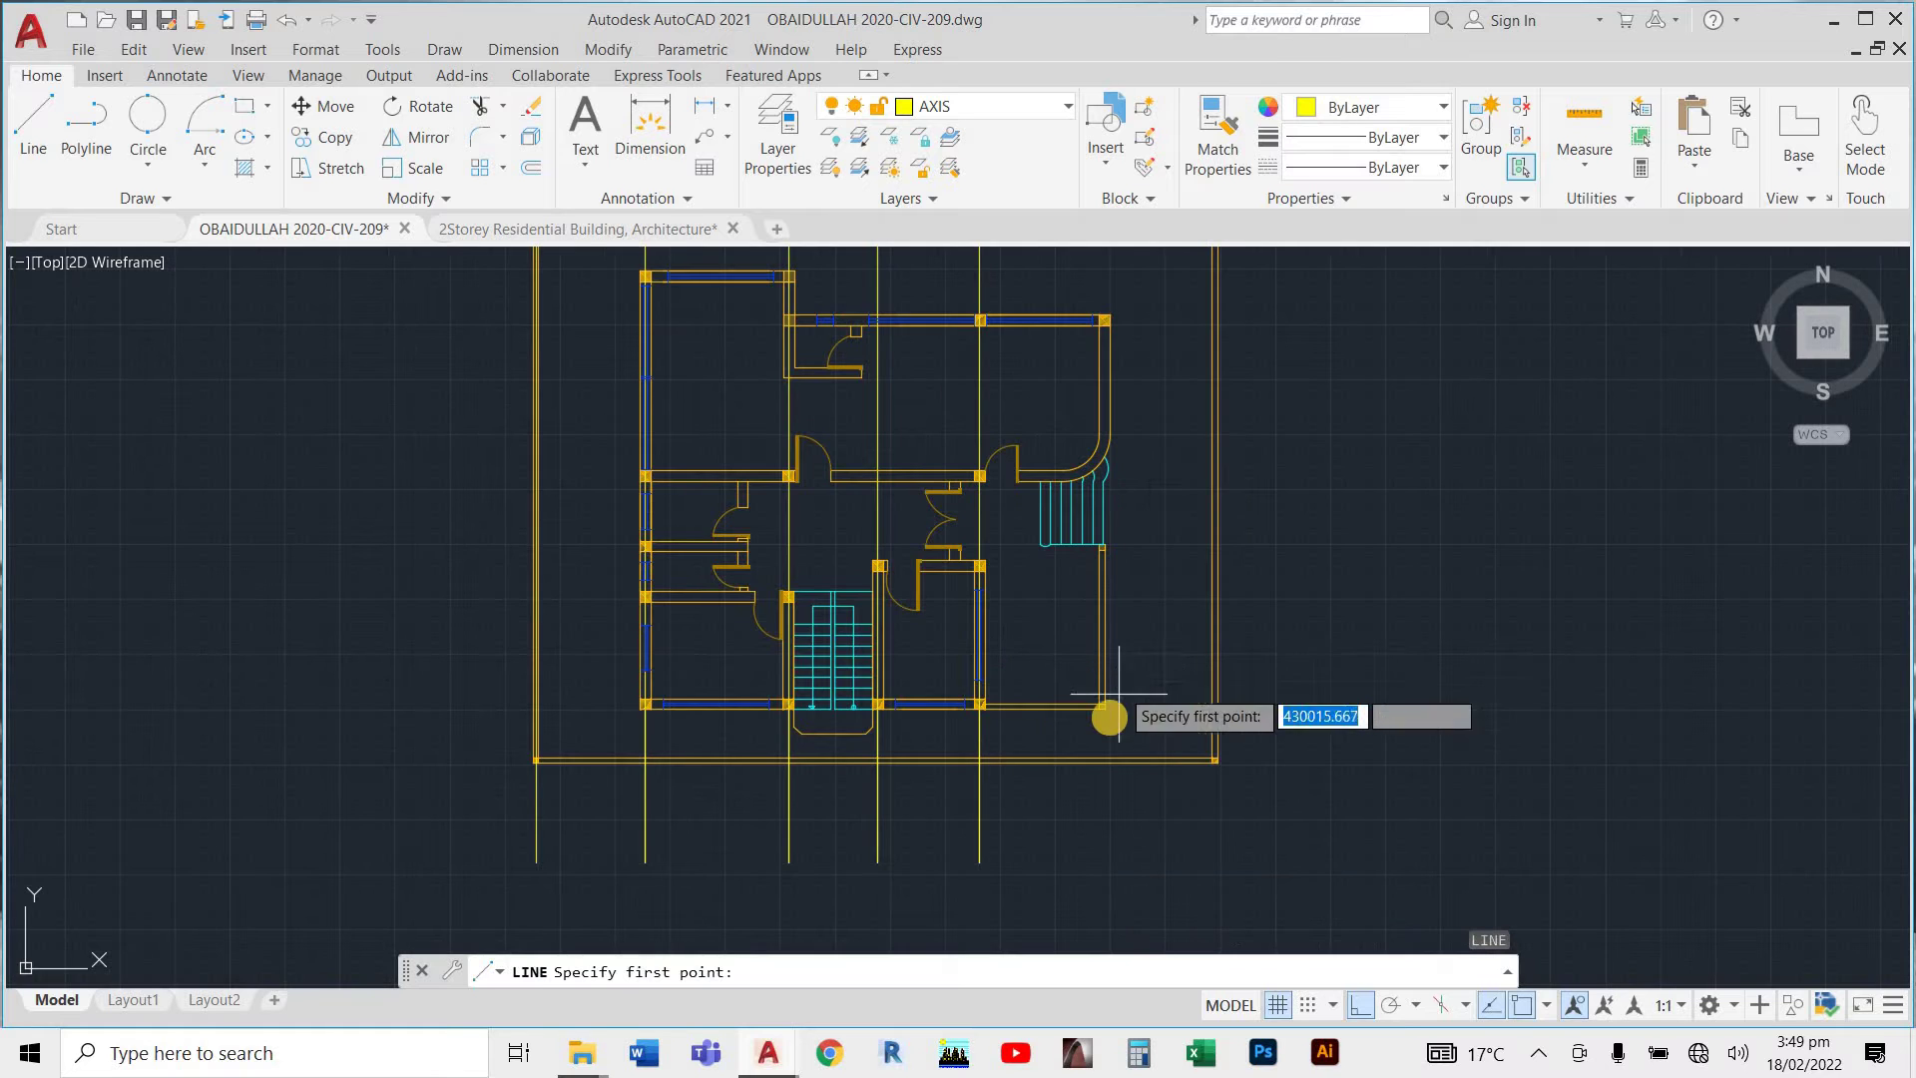
pyautogui.scroll(6, 1093, 698)
pyautogui.click(1093, 688)
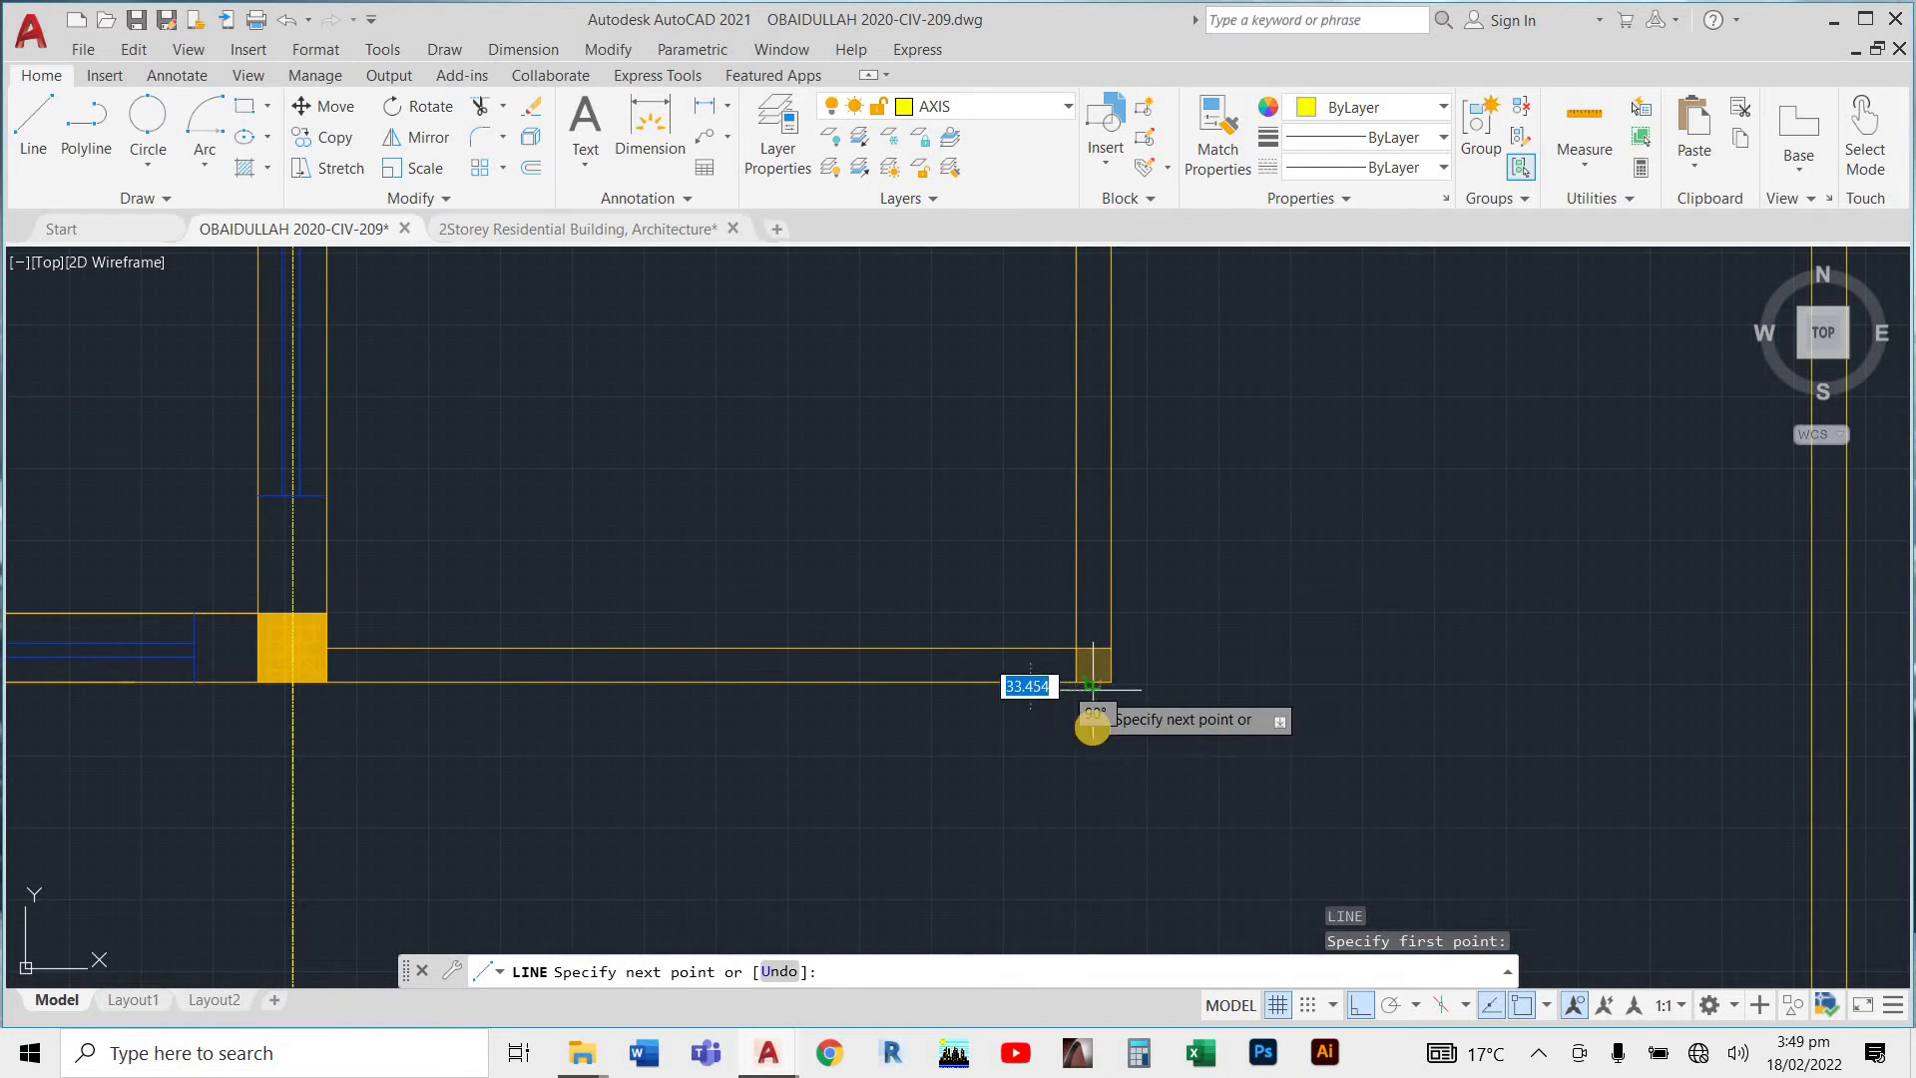
pyautogui.scroll(-6, 1090, 720)
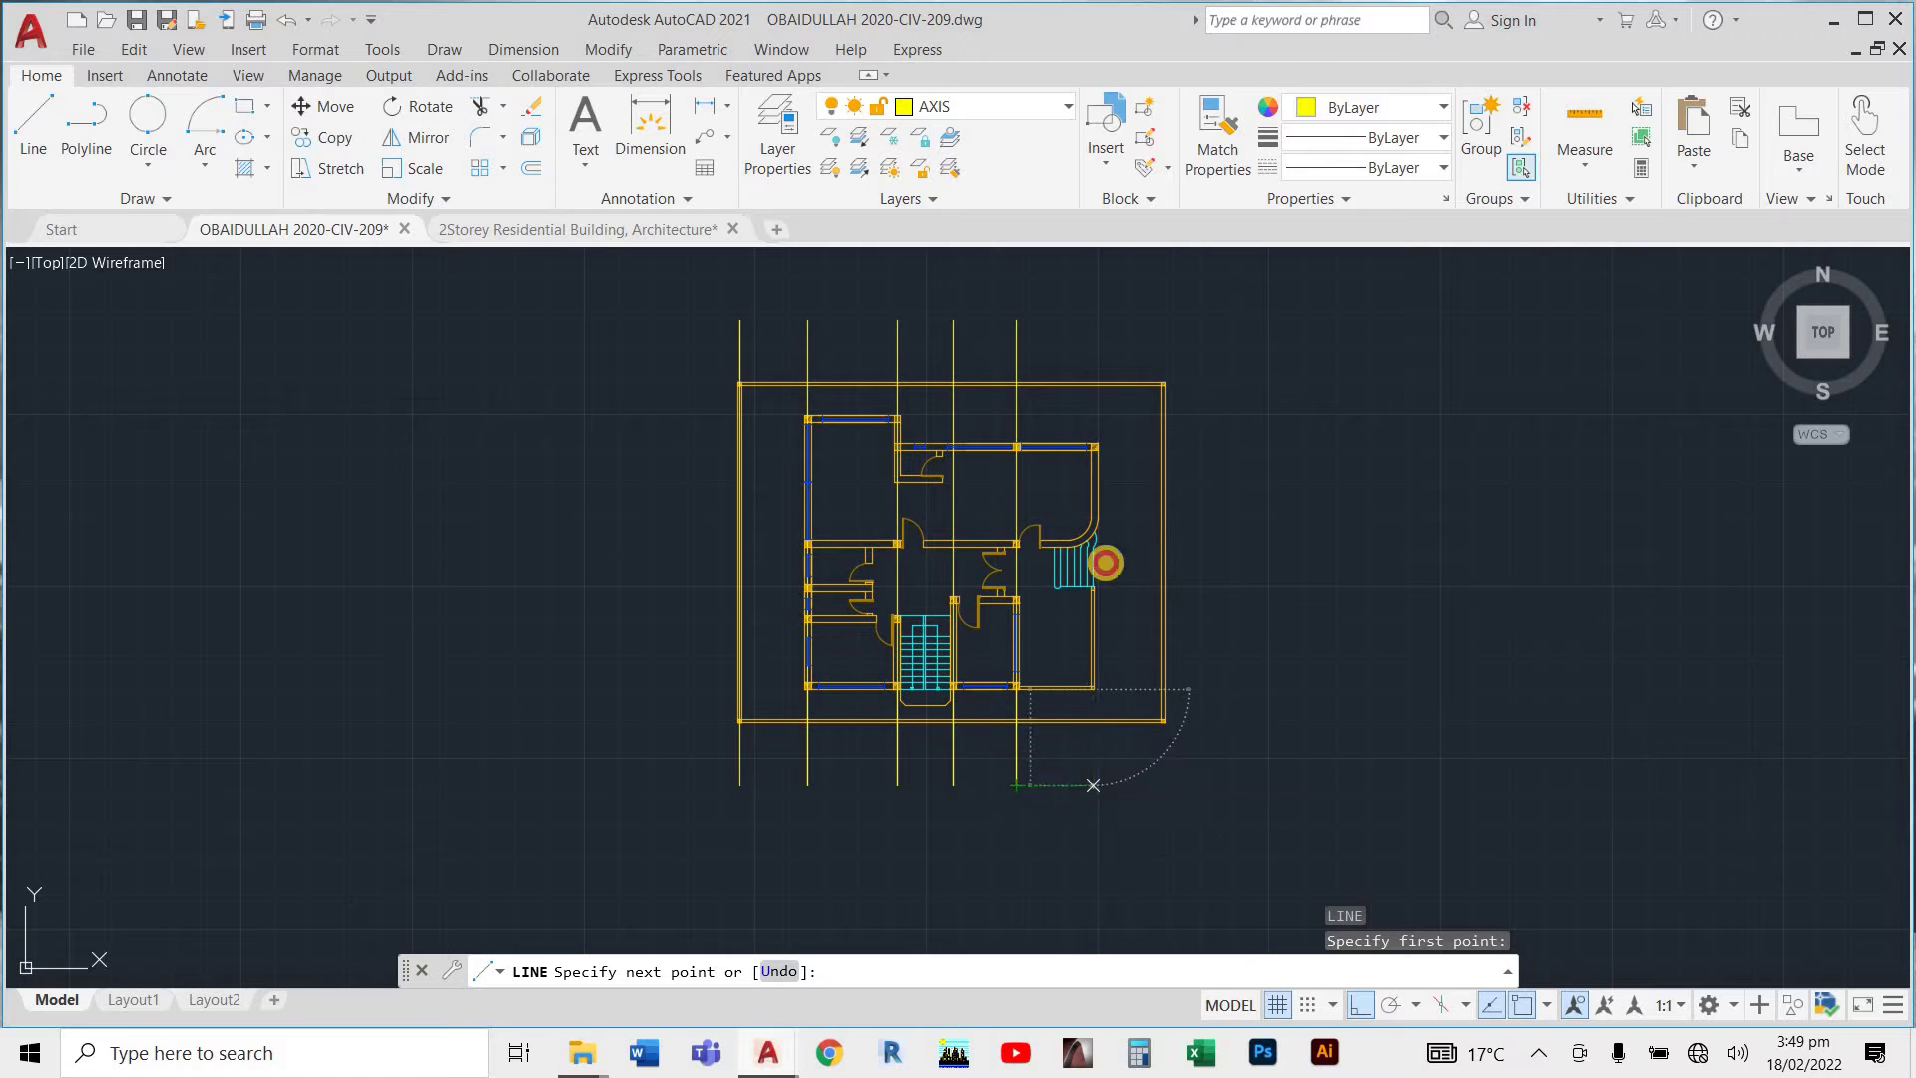
pyautogui.scroll(4, 1100, 344)
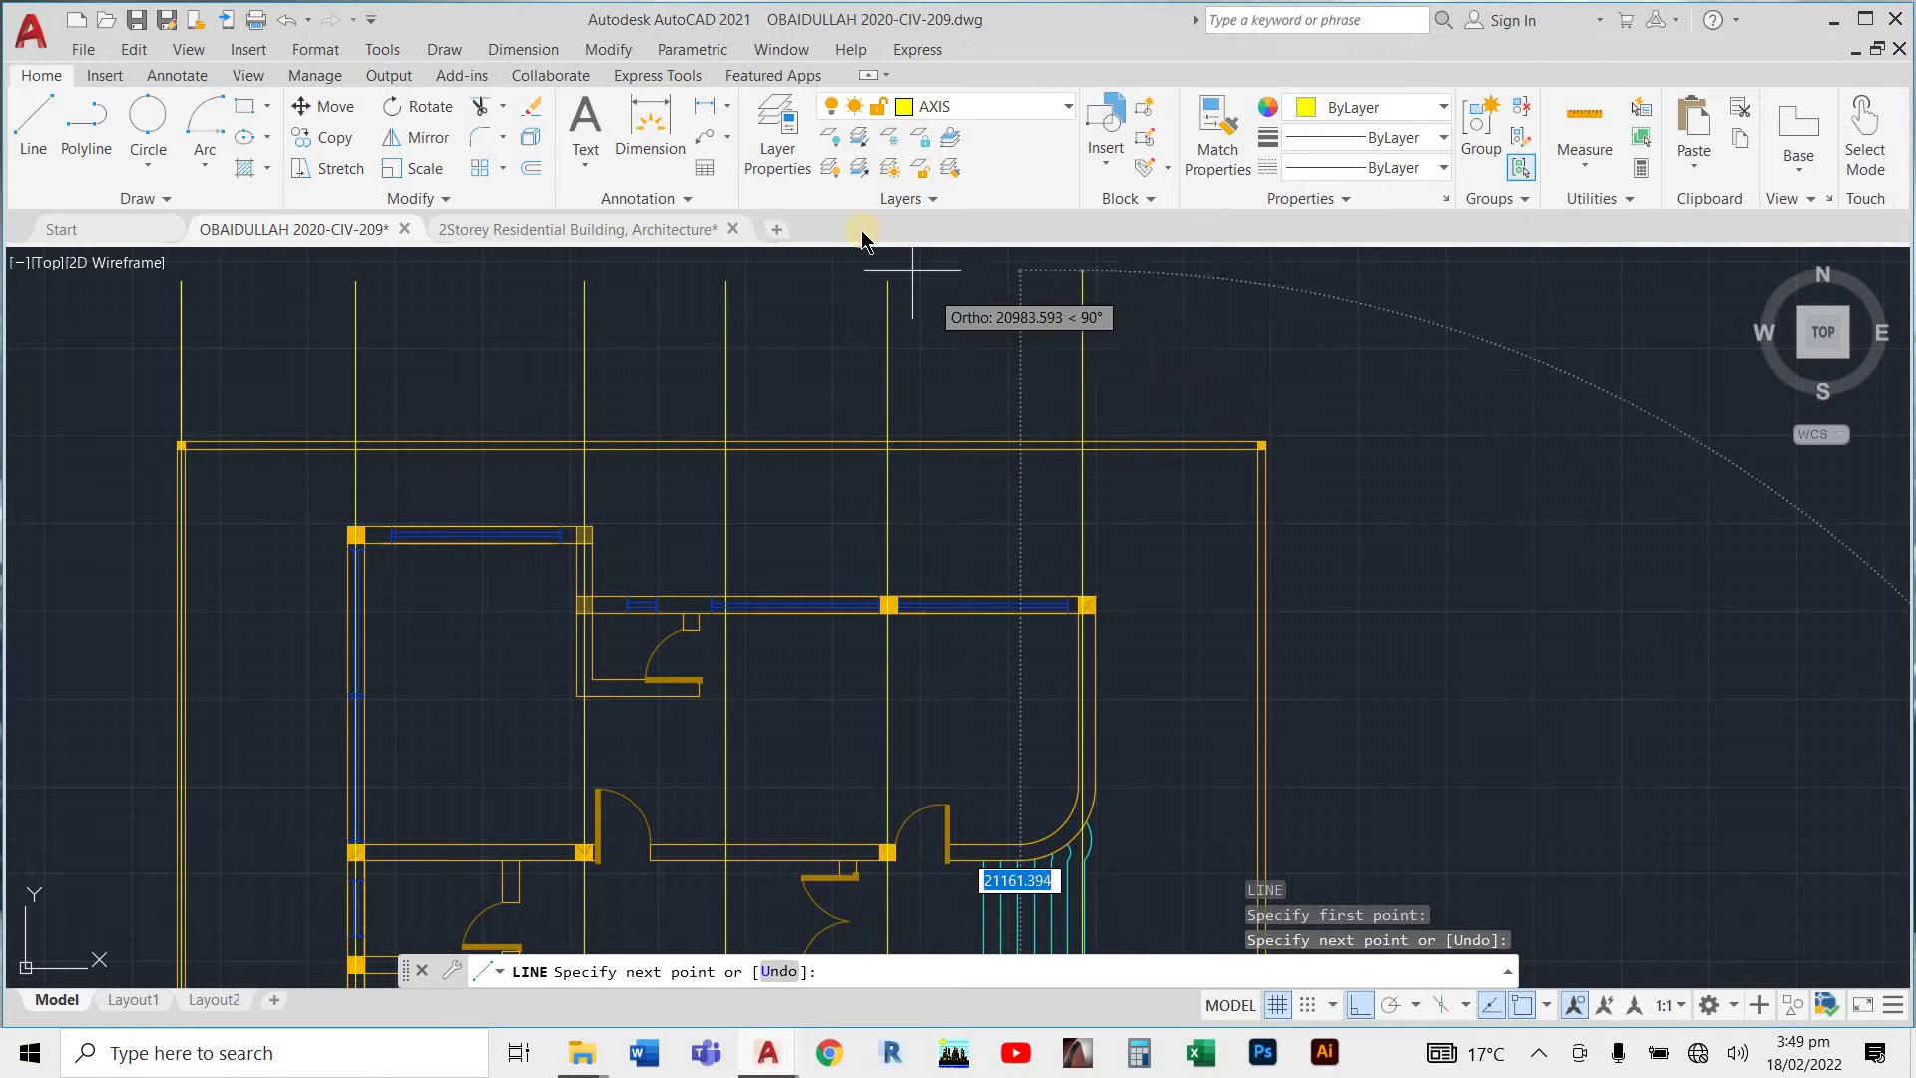
pyautogui.click(1007, 280)
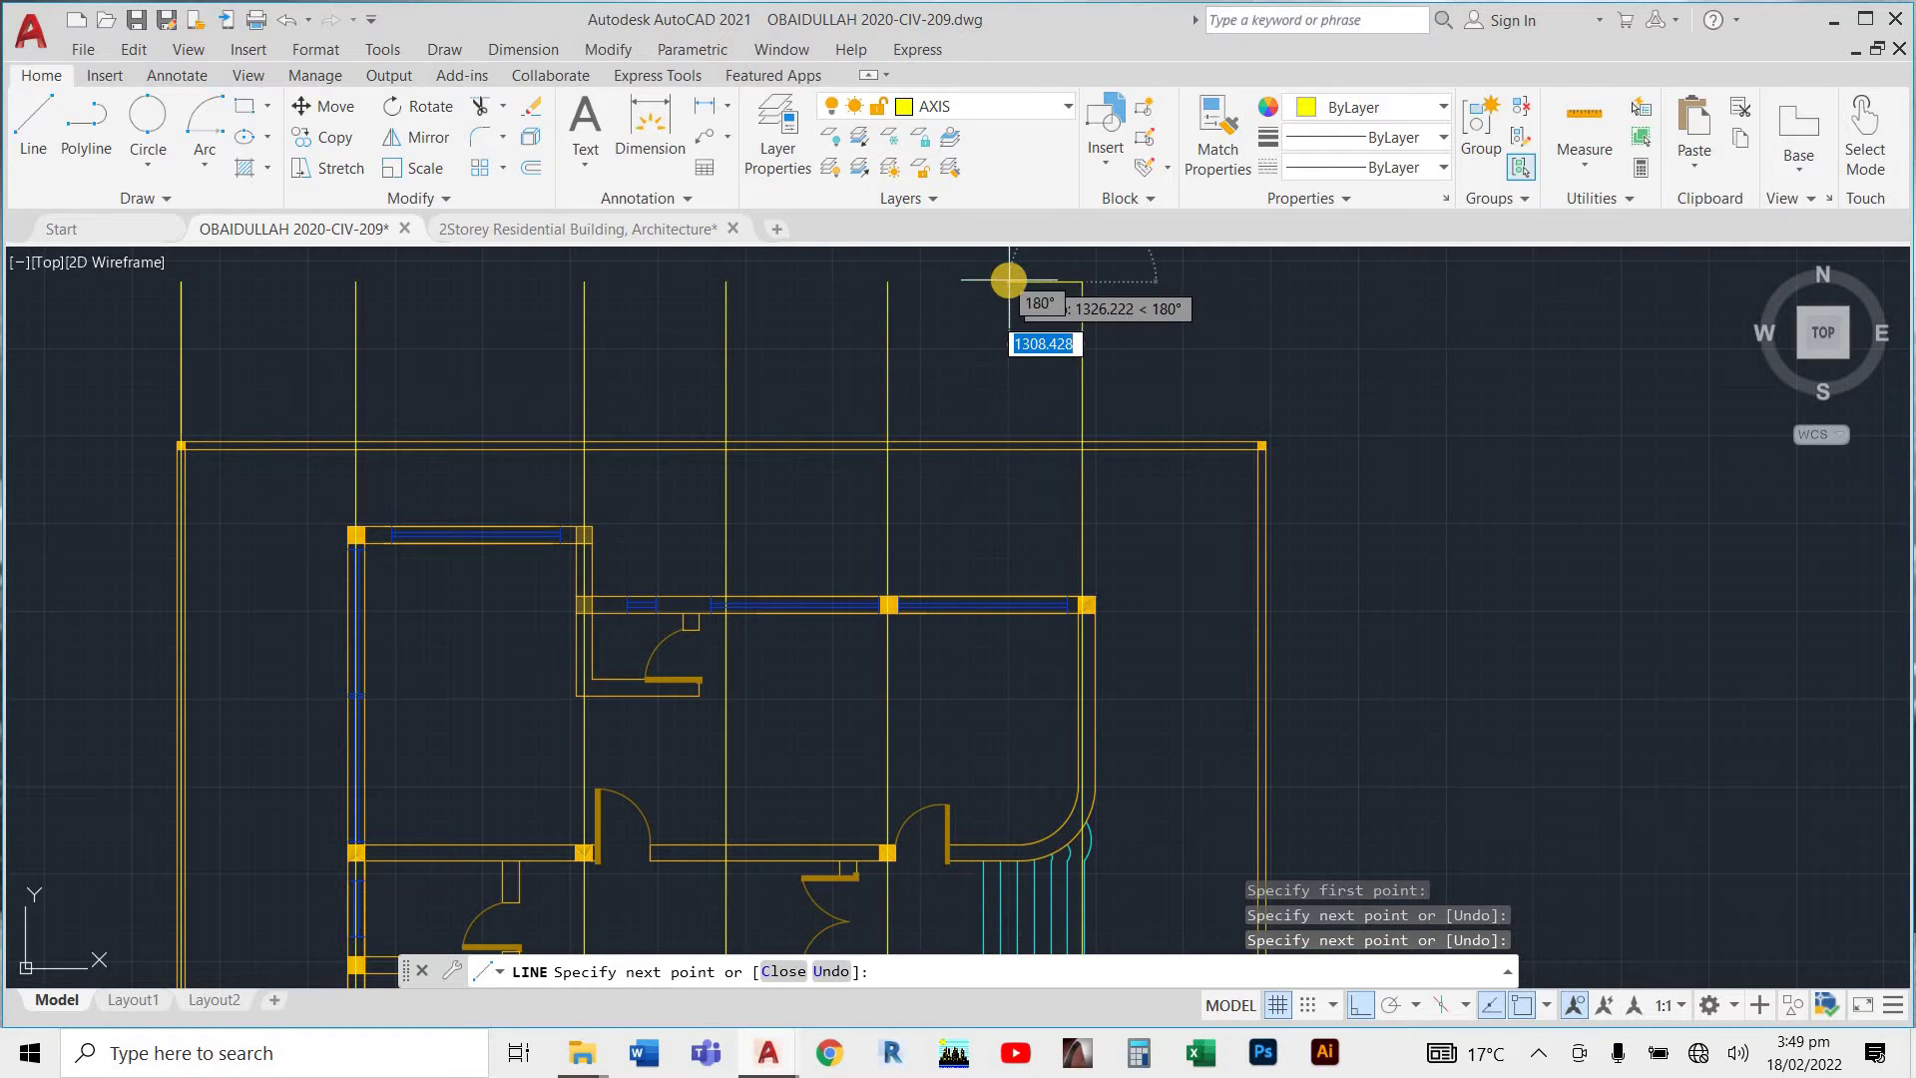
pyautogui.press('Escape')
# Draw a vertical axis line through the boundary wall's lower-right corner column, aligning both ends with the other axis lines.
pyautogui.scroll(-6, 1154, 616)
pyautogui.scroll(5, 1158, 623)
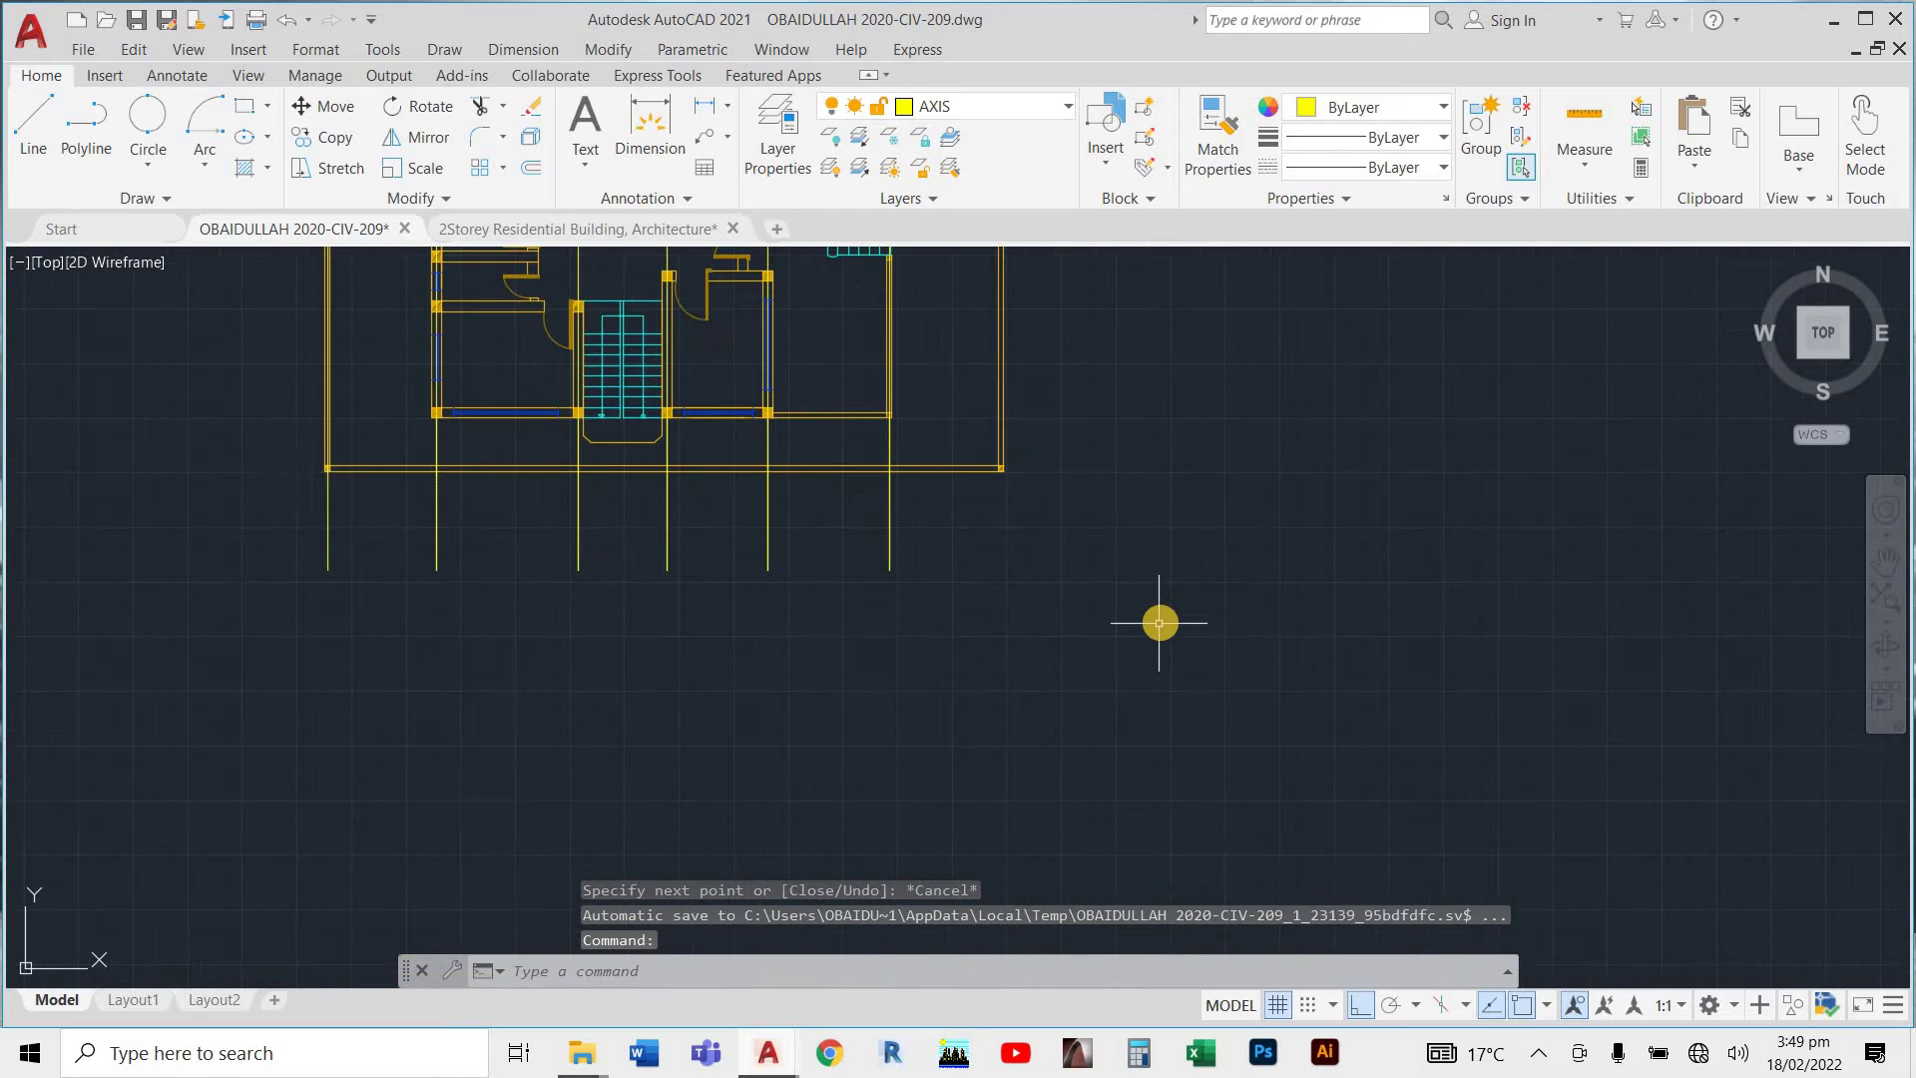
pyautogui.press('Return')
pyautogui.scroll(4, 992, 423)
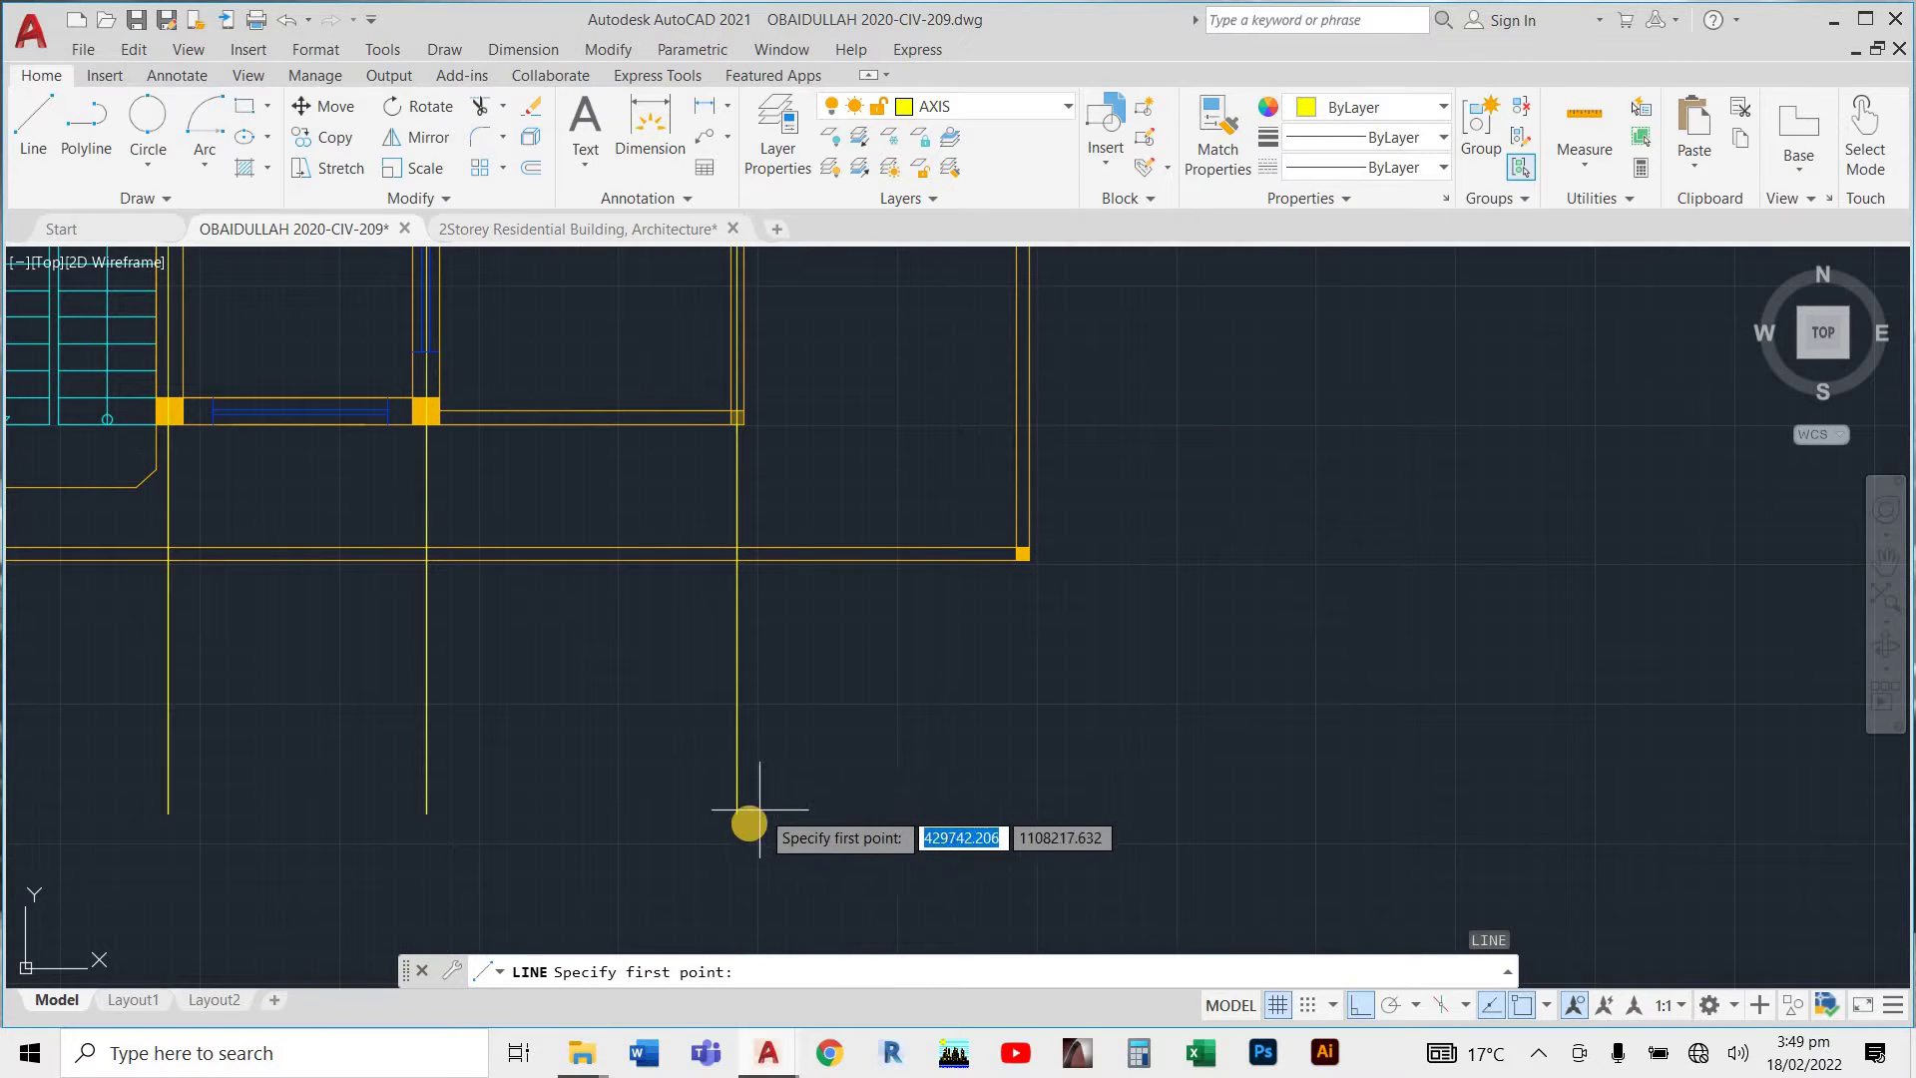
pyautogui.scroll(4, 1018, 557)
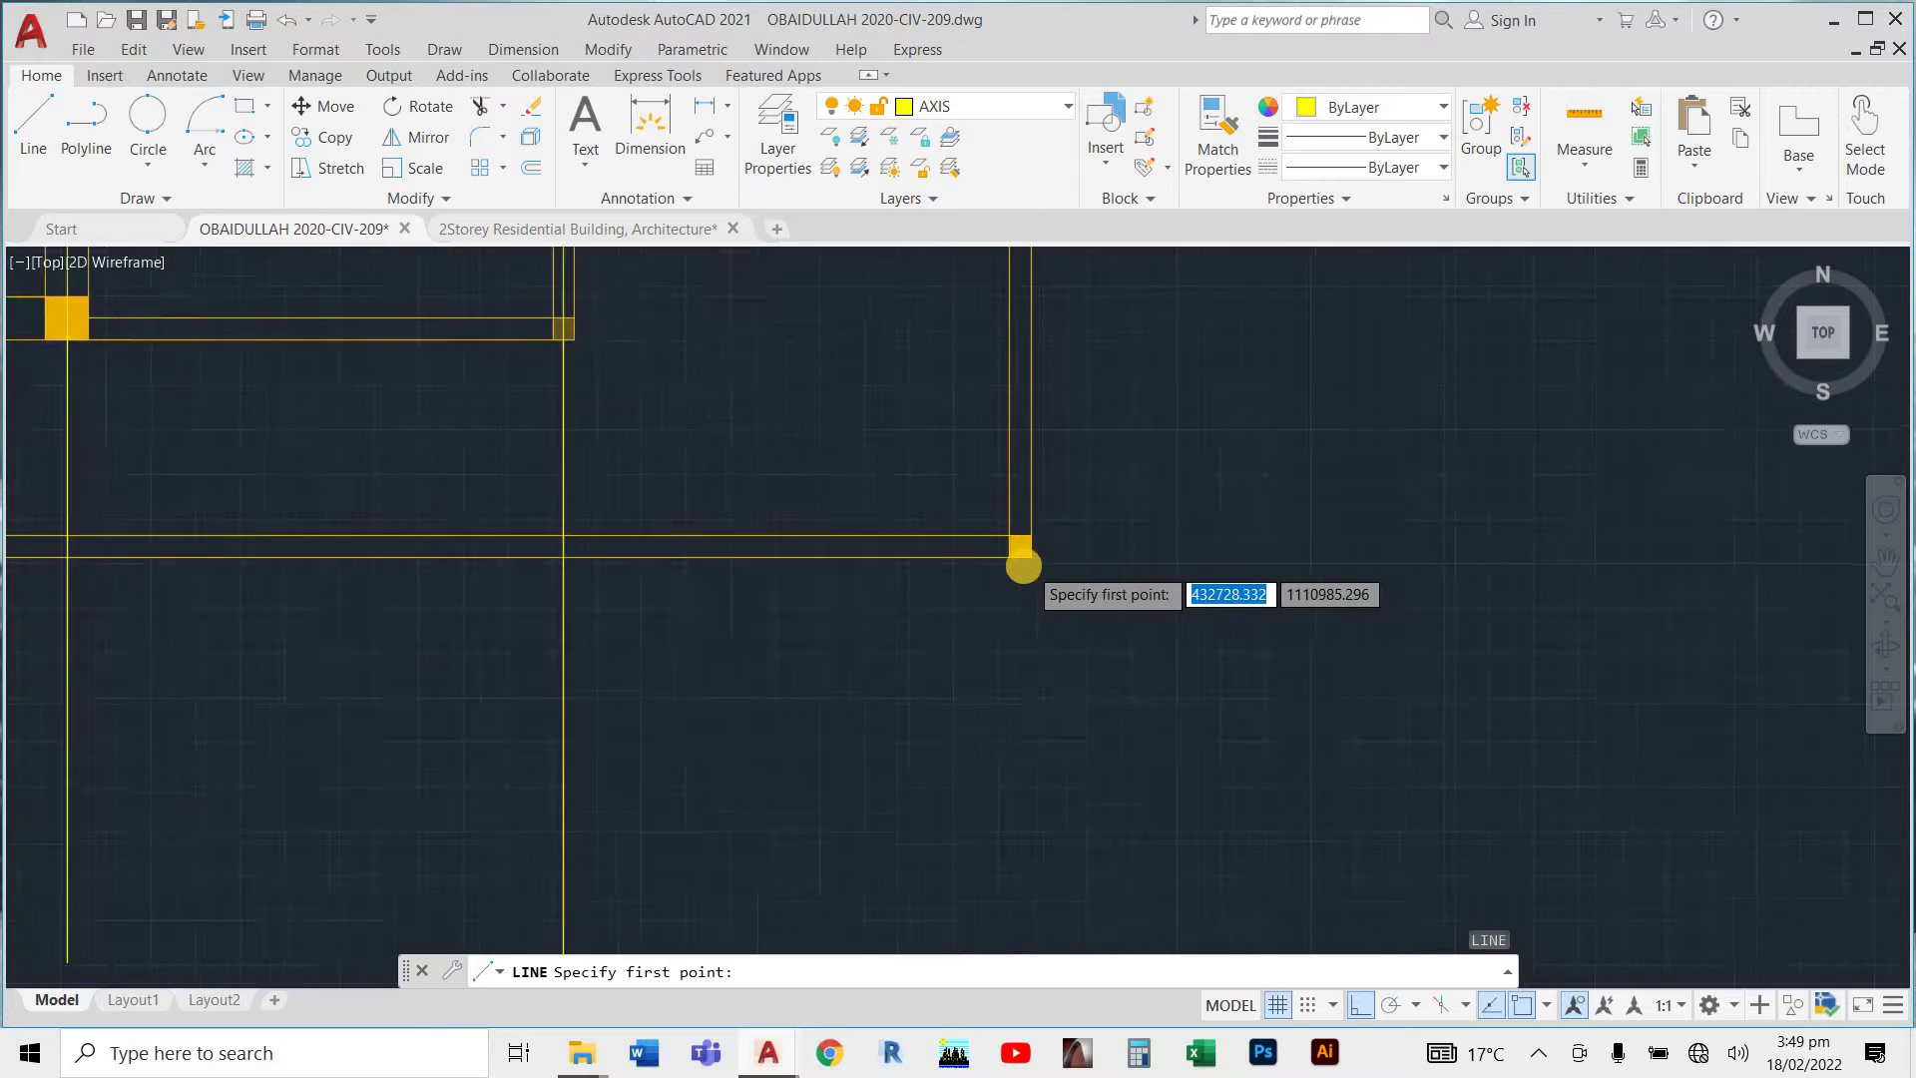
pyautogui.click(1010, 546)
pyautogui.scroll(-3, 1012, 579)
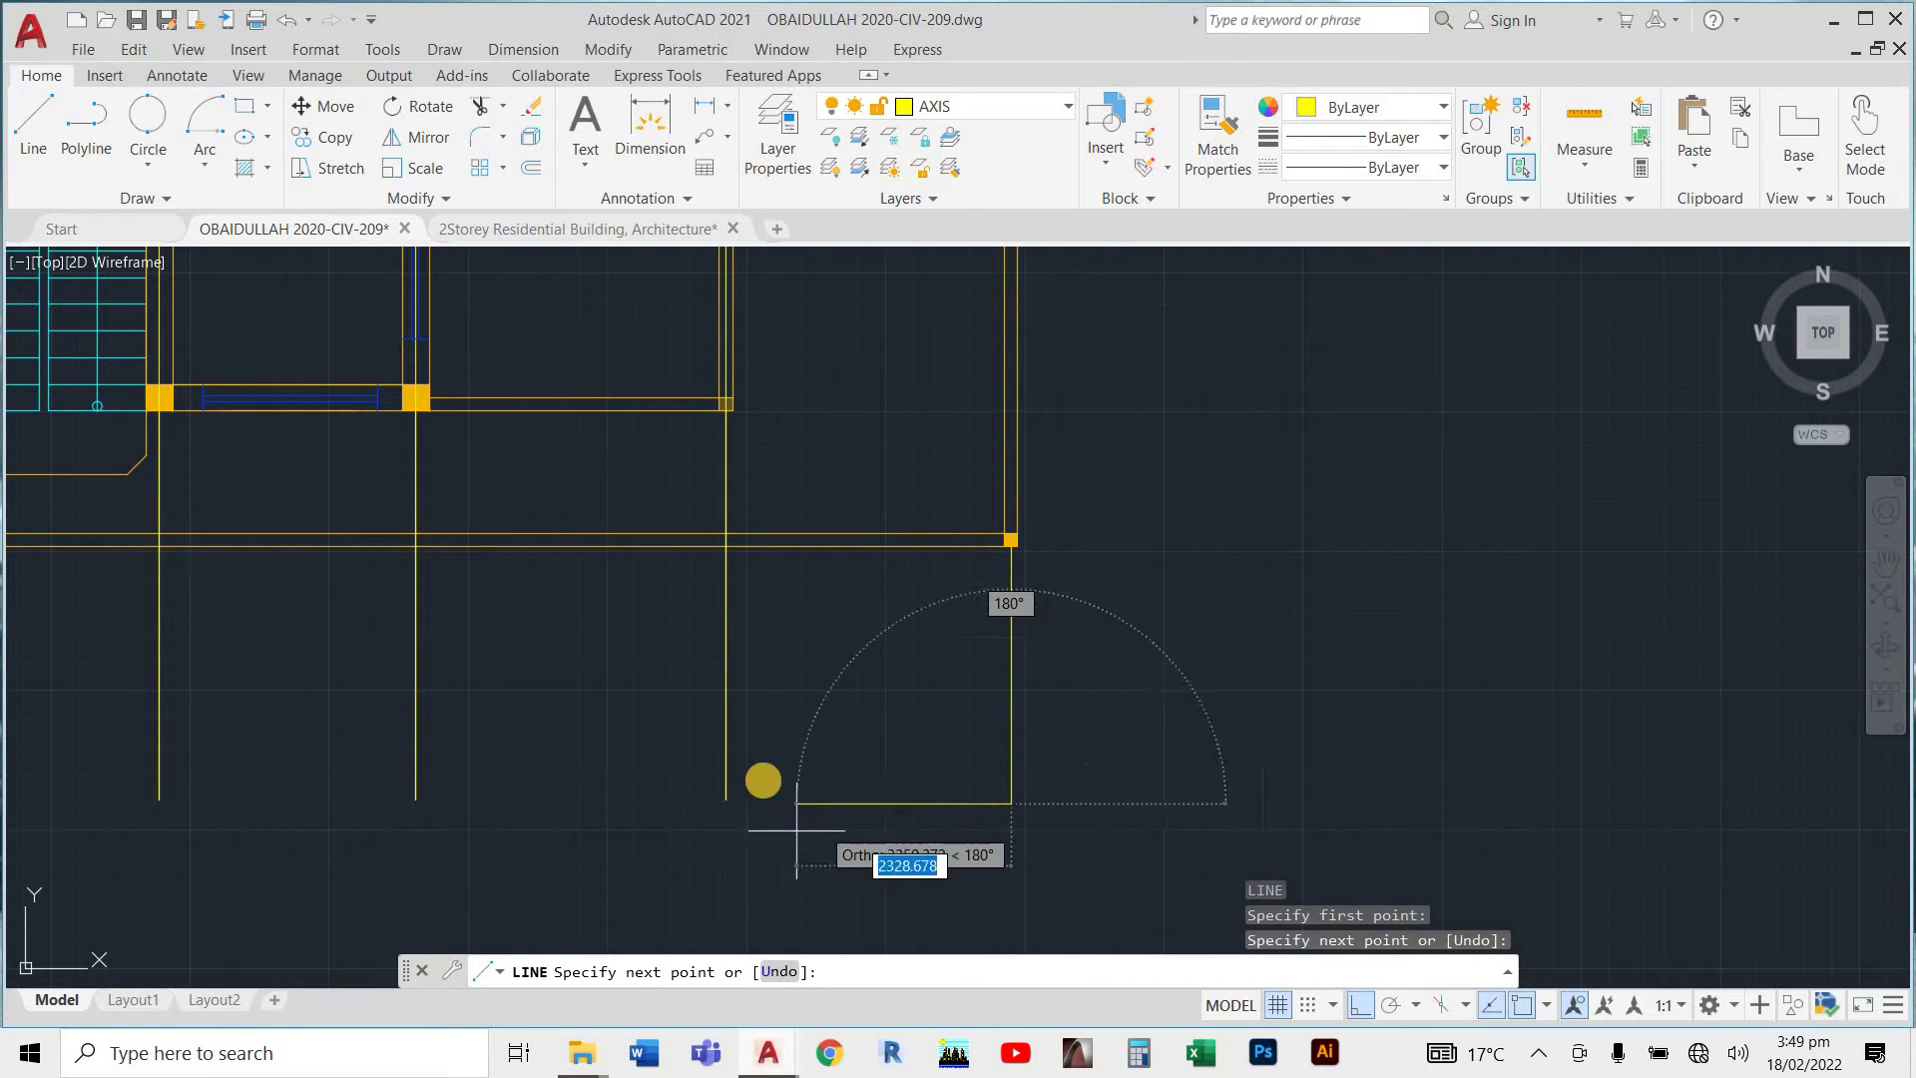
pyautogui.scroll(-6, 1144, 595)
pyautogui.scroll(4, 1091, 350)
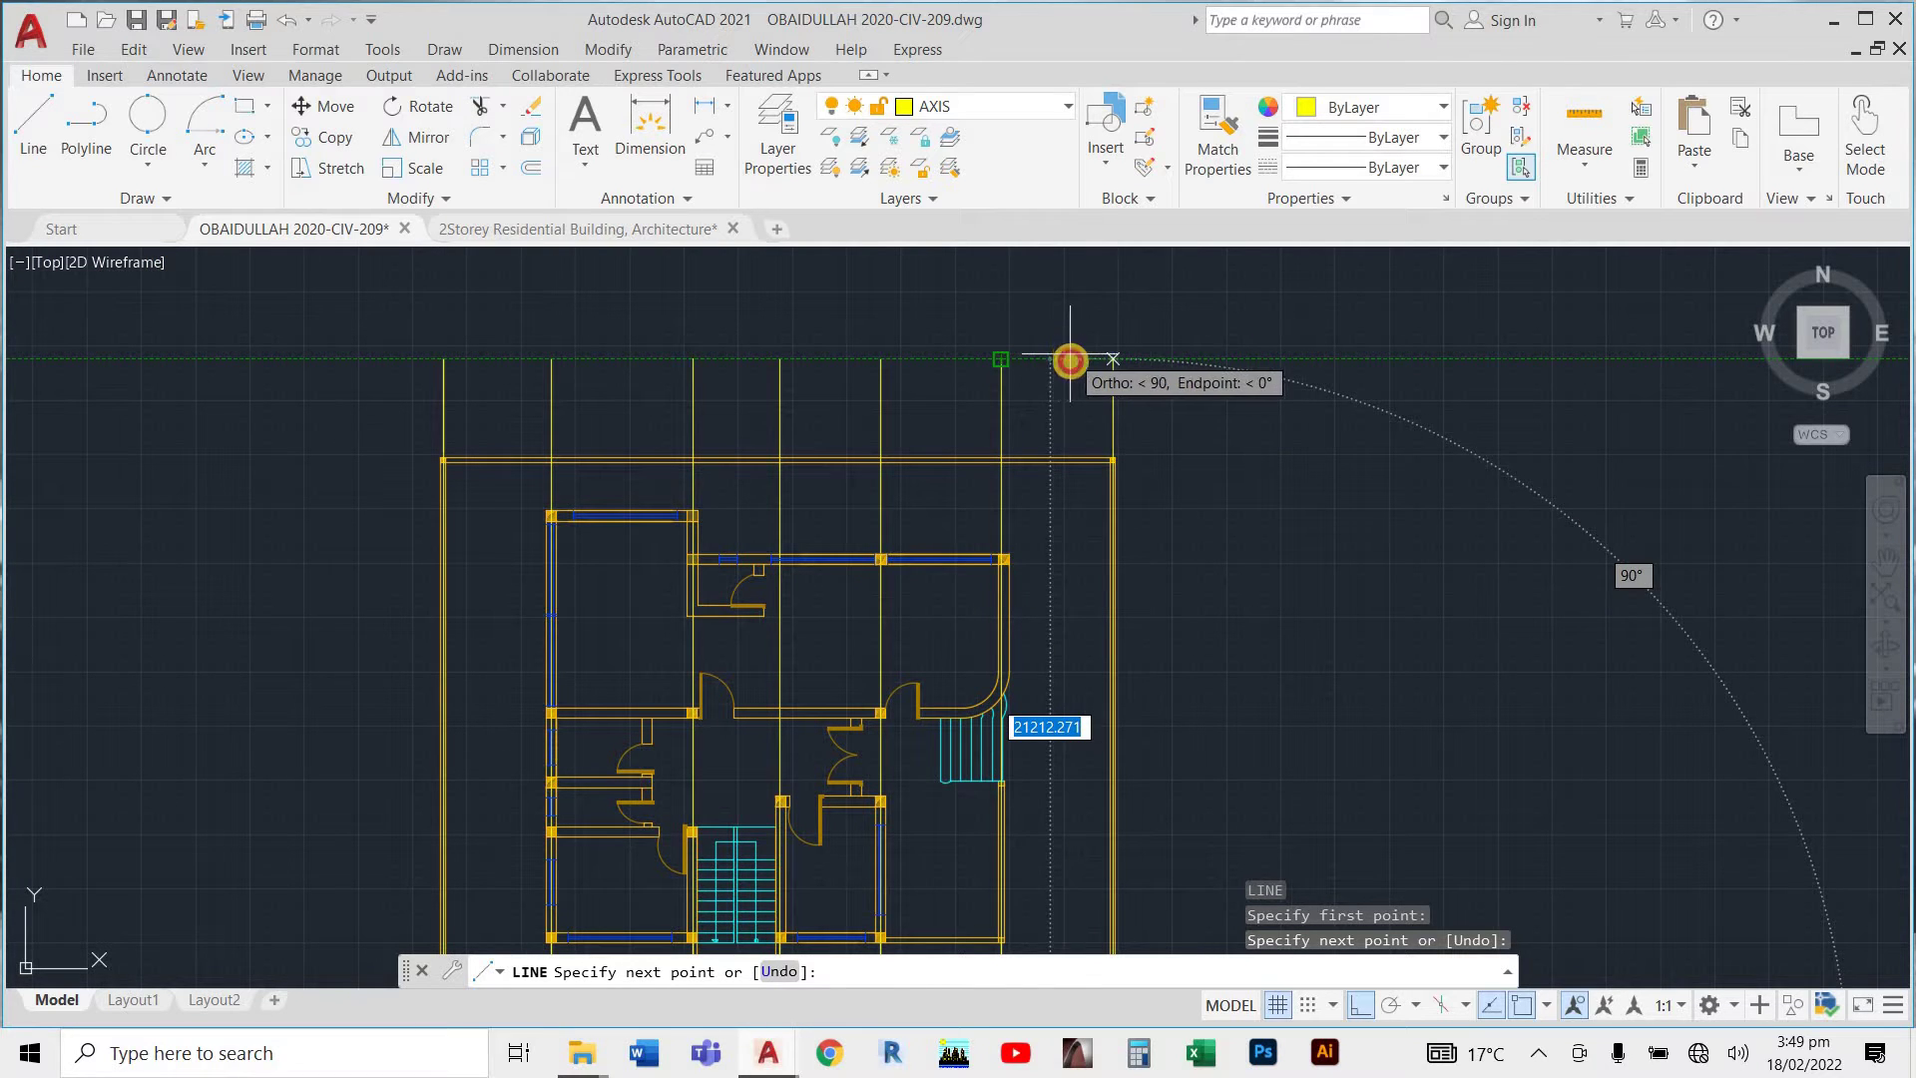
pyautogui.click(1070, 360)
pyautogui.press('Escape')
pyautogui.scroll(-4, 1097, 387)
pyautogui.scroll(2, 735, 502)
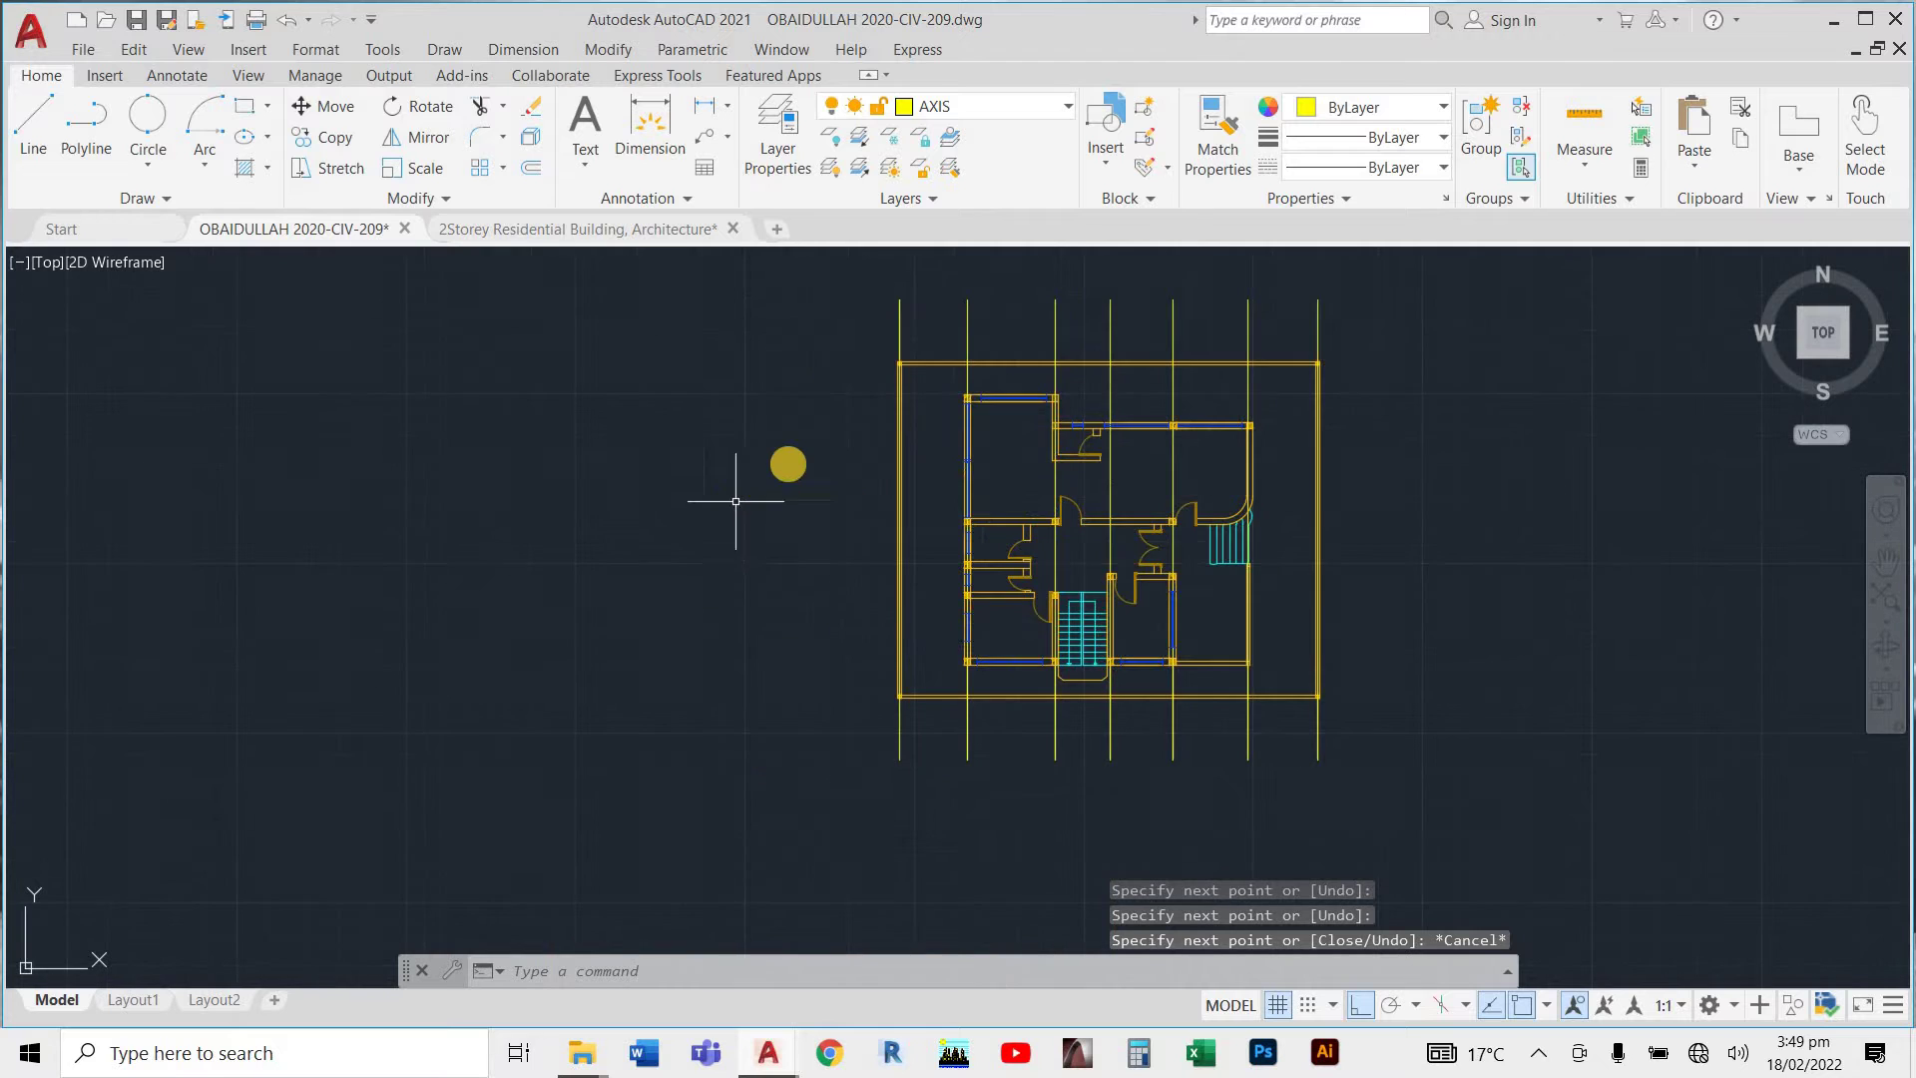
pyautogui.scroll(4, 856, 329)
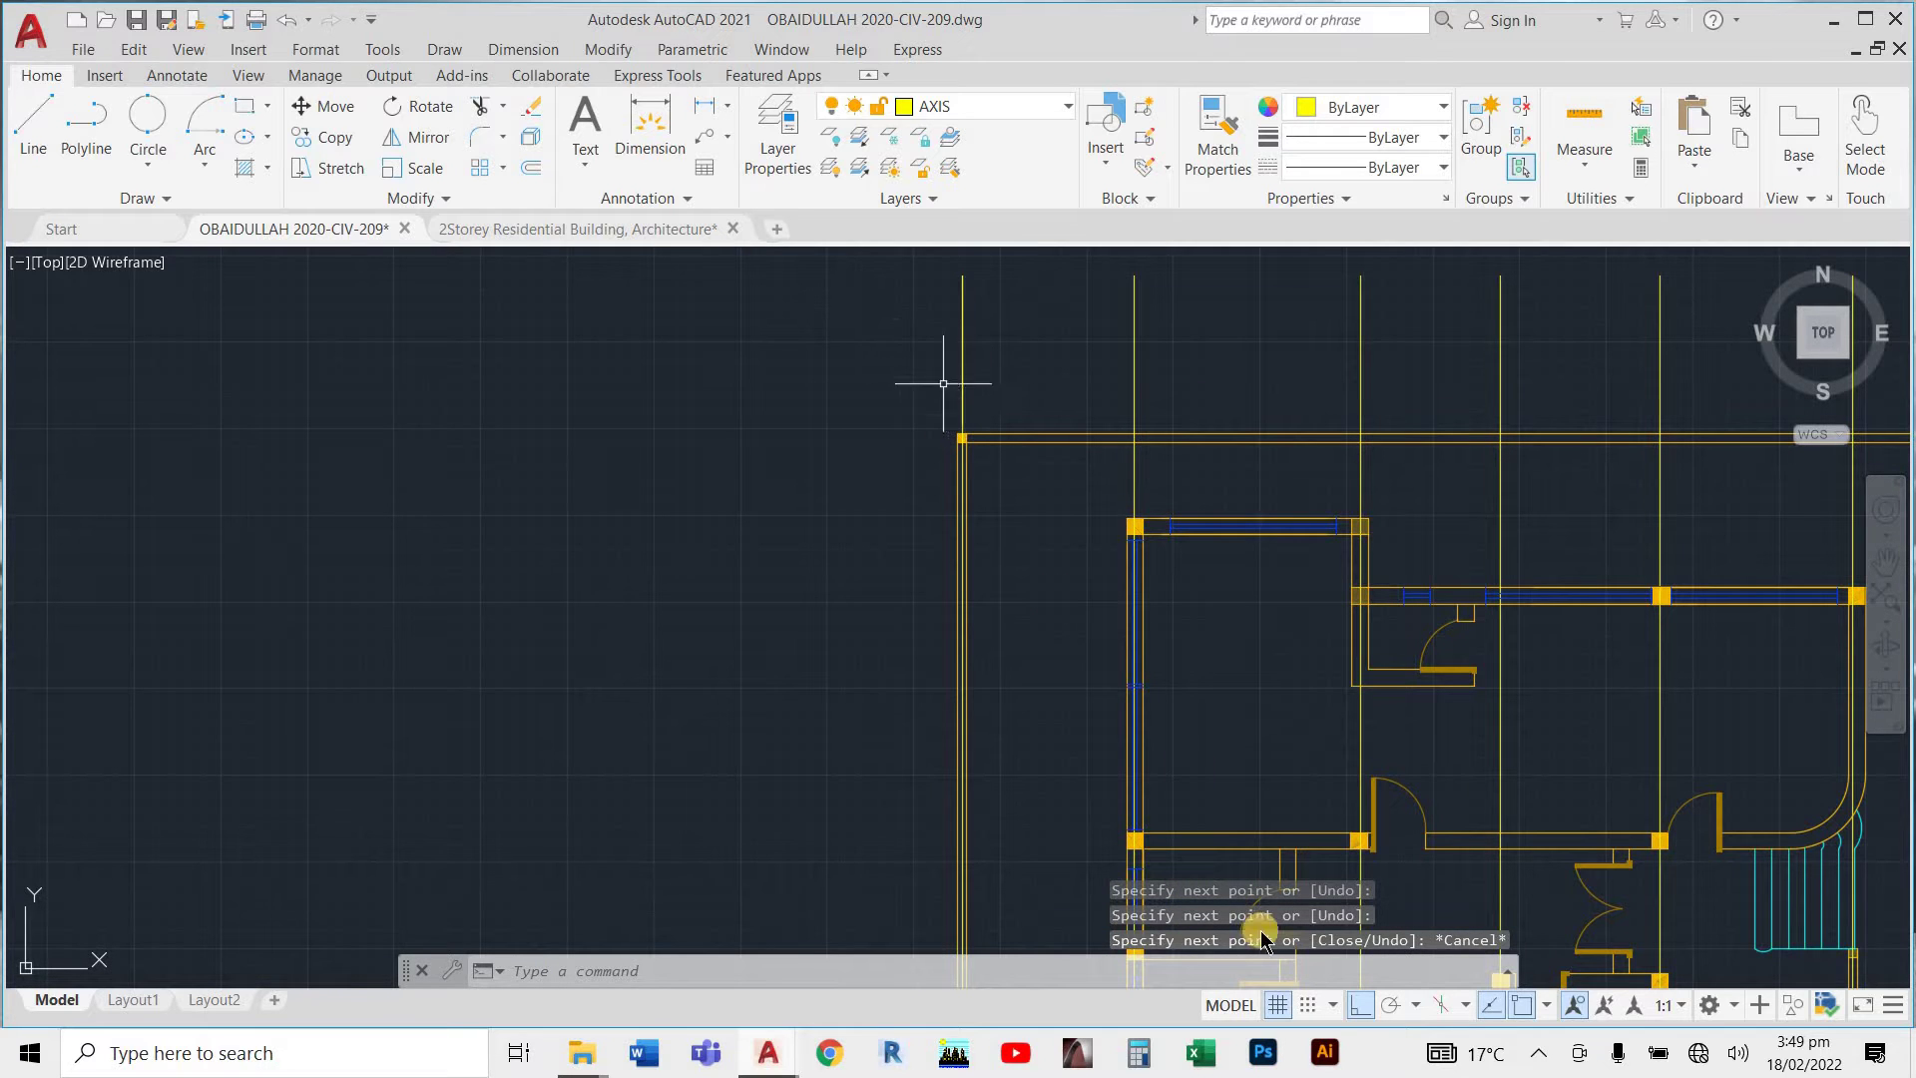
pyautogui.click(1537, 1055)
pyautogui.click(1537, 1055)
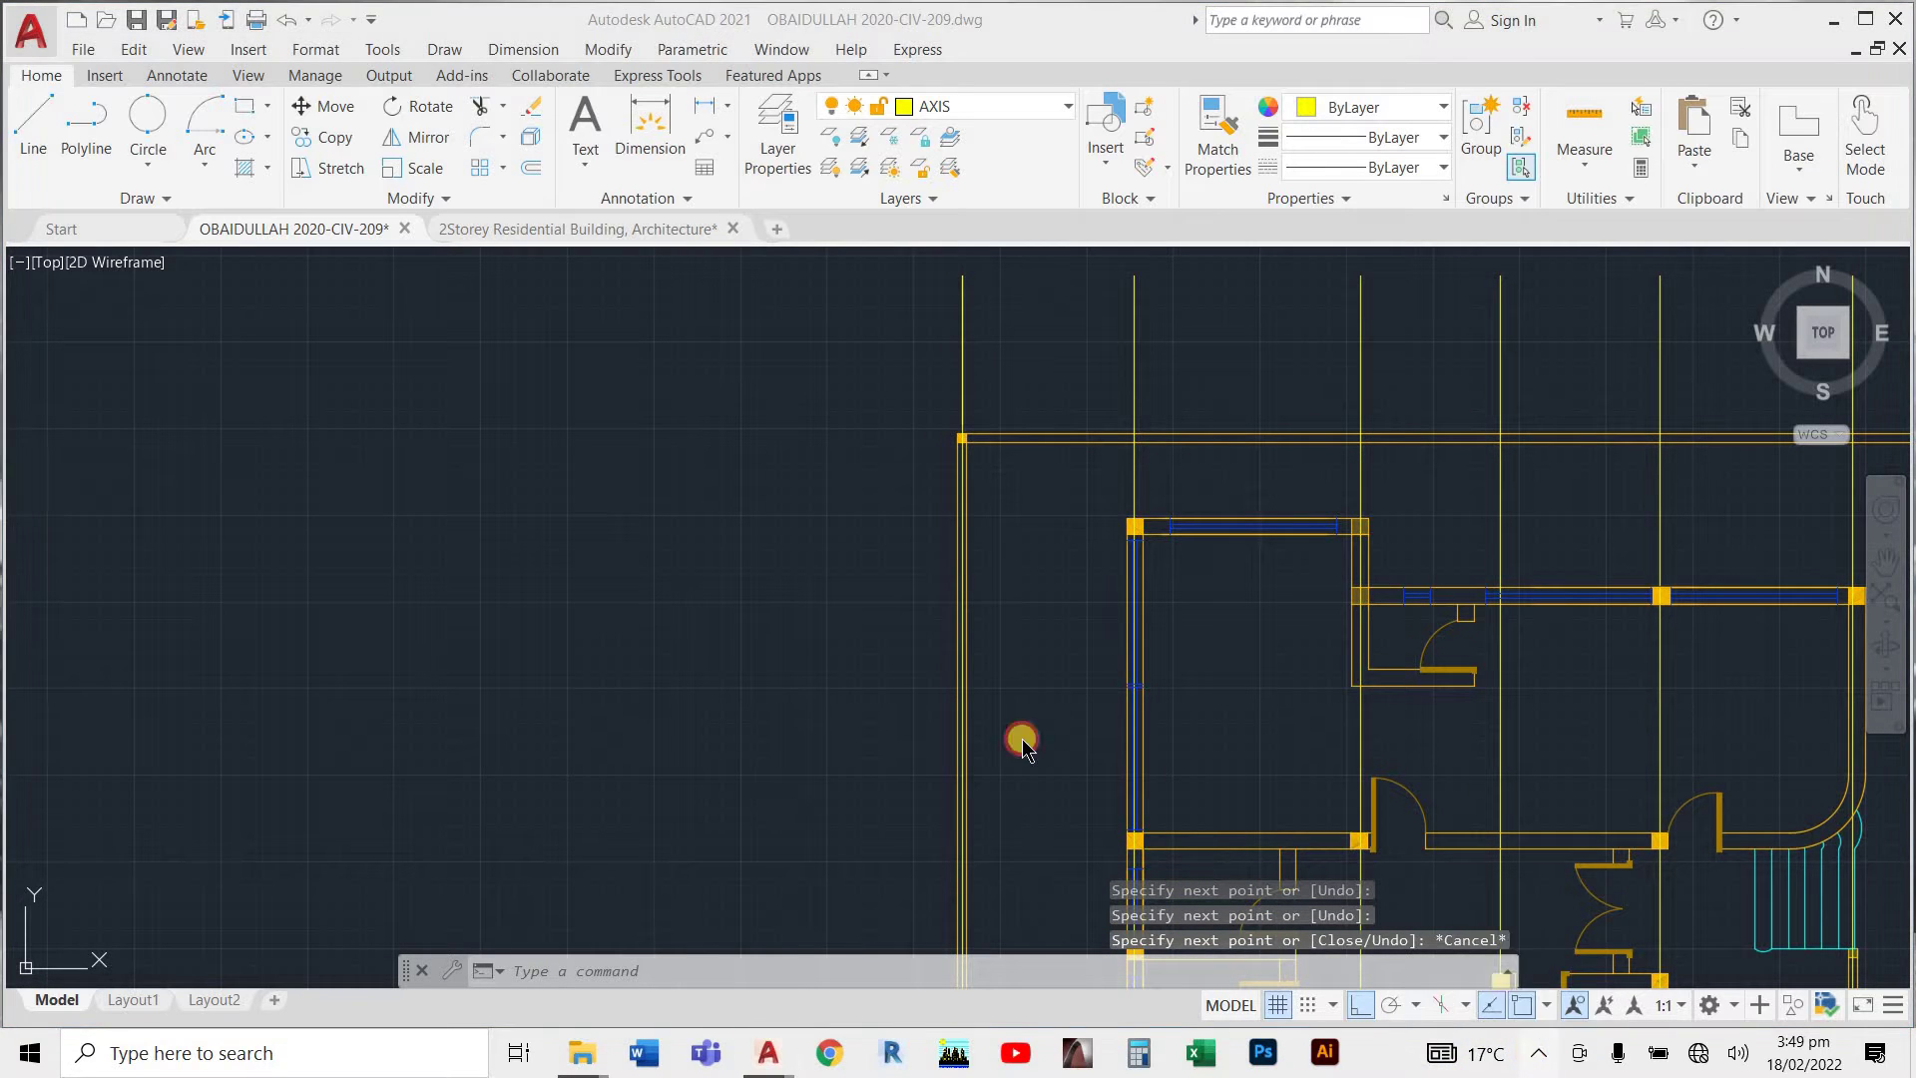
pyautogui.scroll(-4, 736, 419)
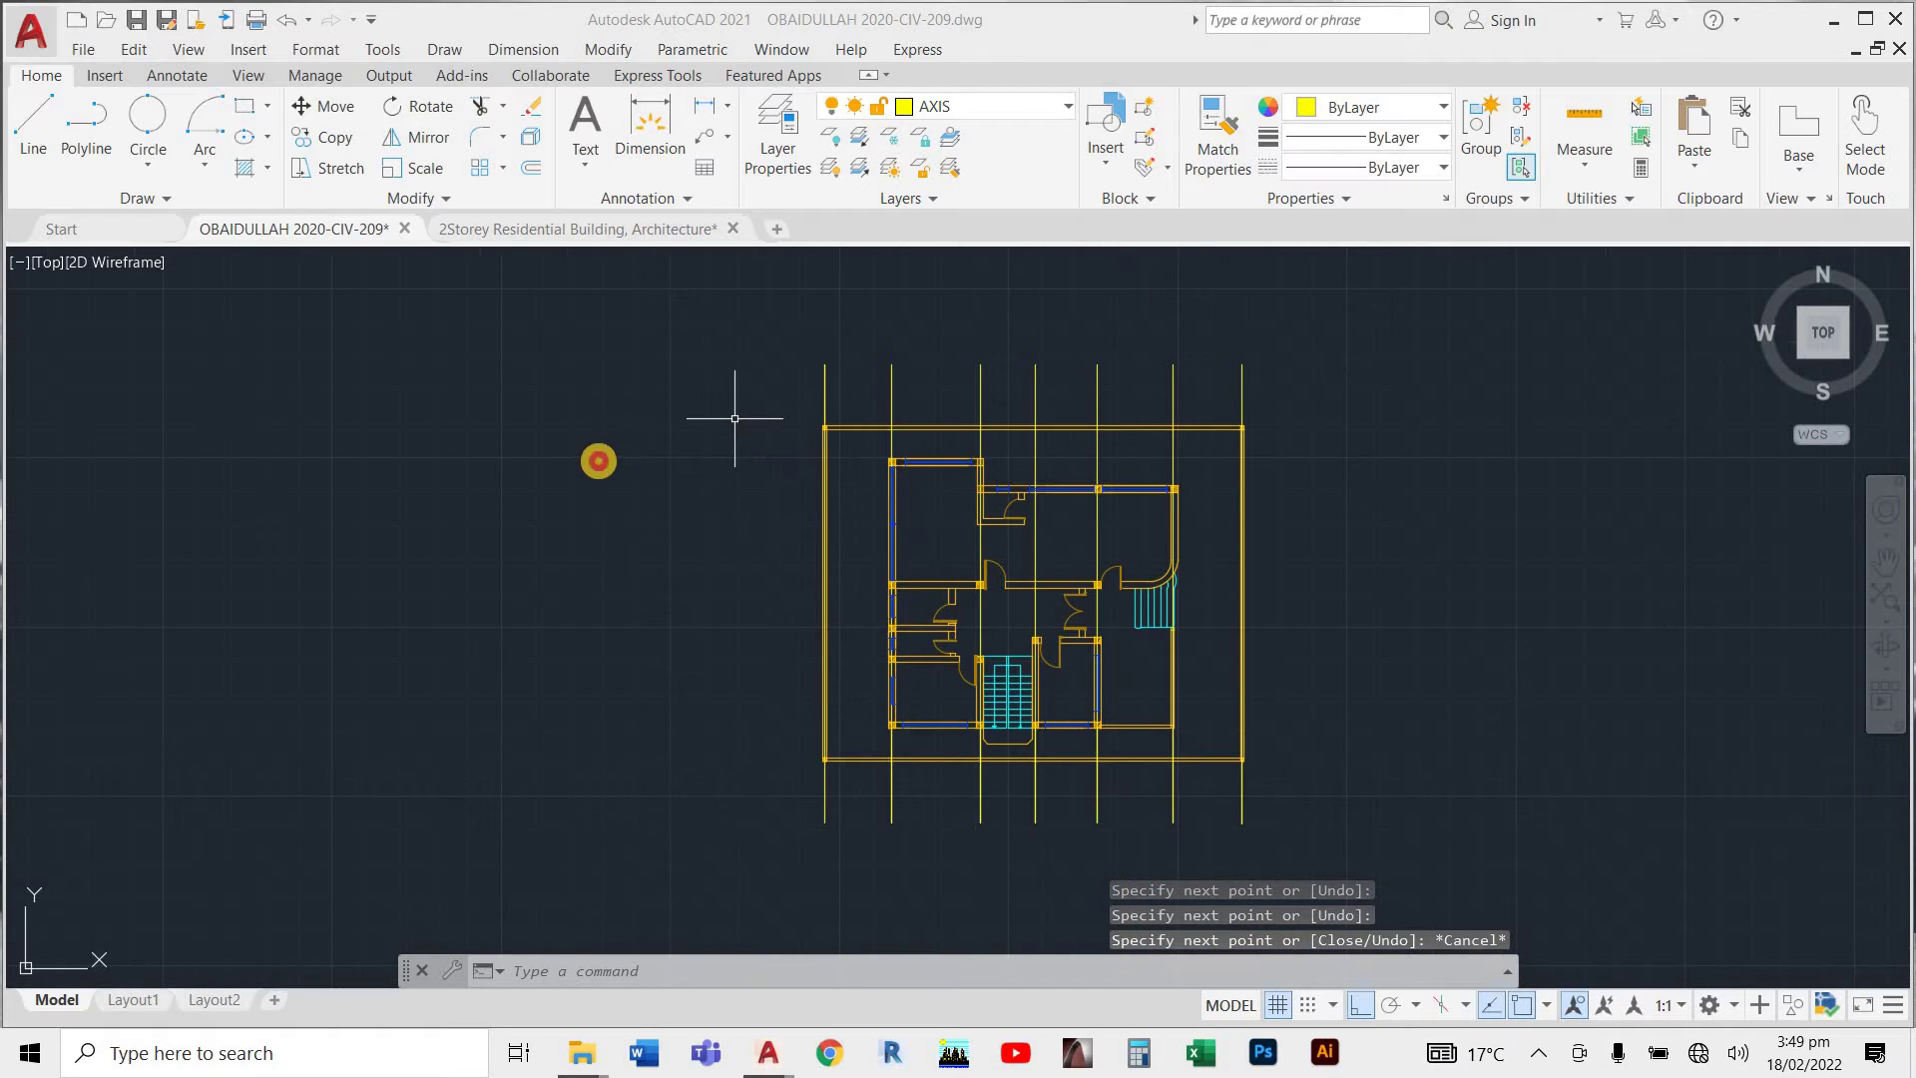
pyautogui.click(599, 460)
pyautogui.press('Escape')
# Draw a horizontal axis line 2824 units outward from the left midpoint of the boundary wall's upper-left corner column.
pyautogui.press('Return')
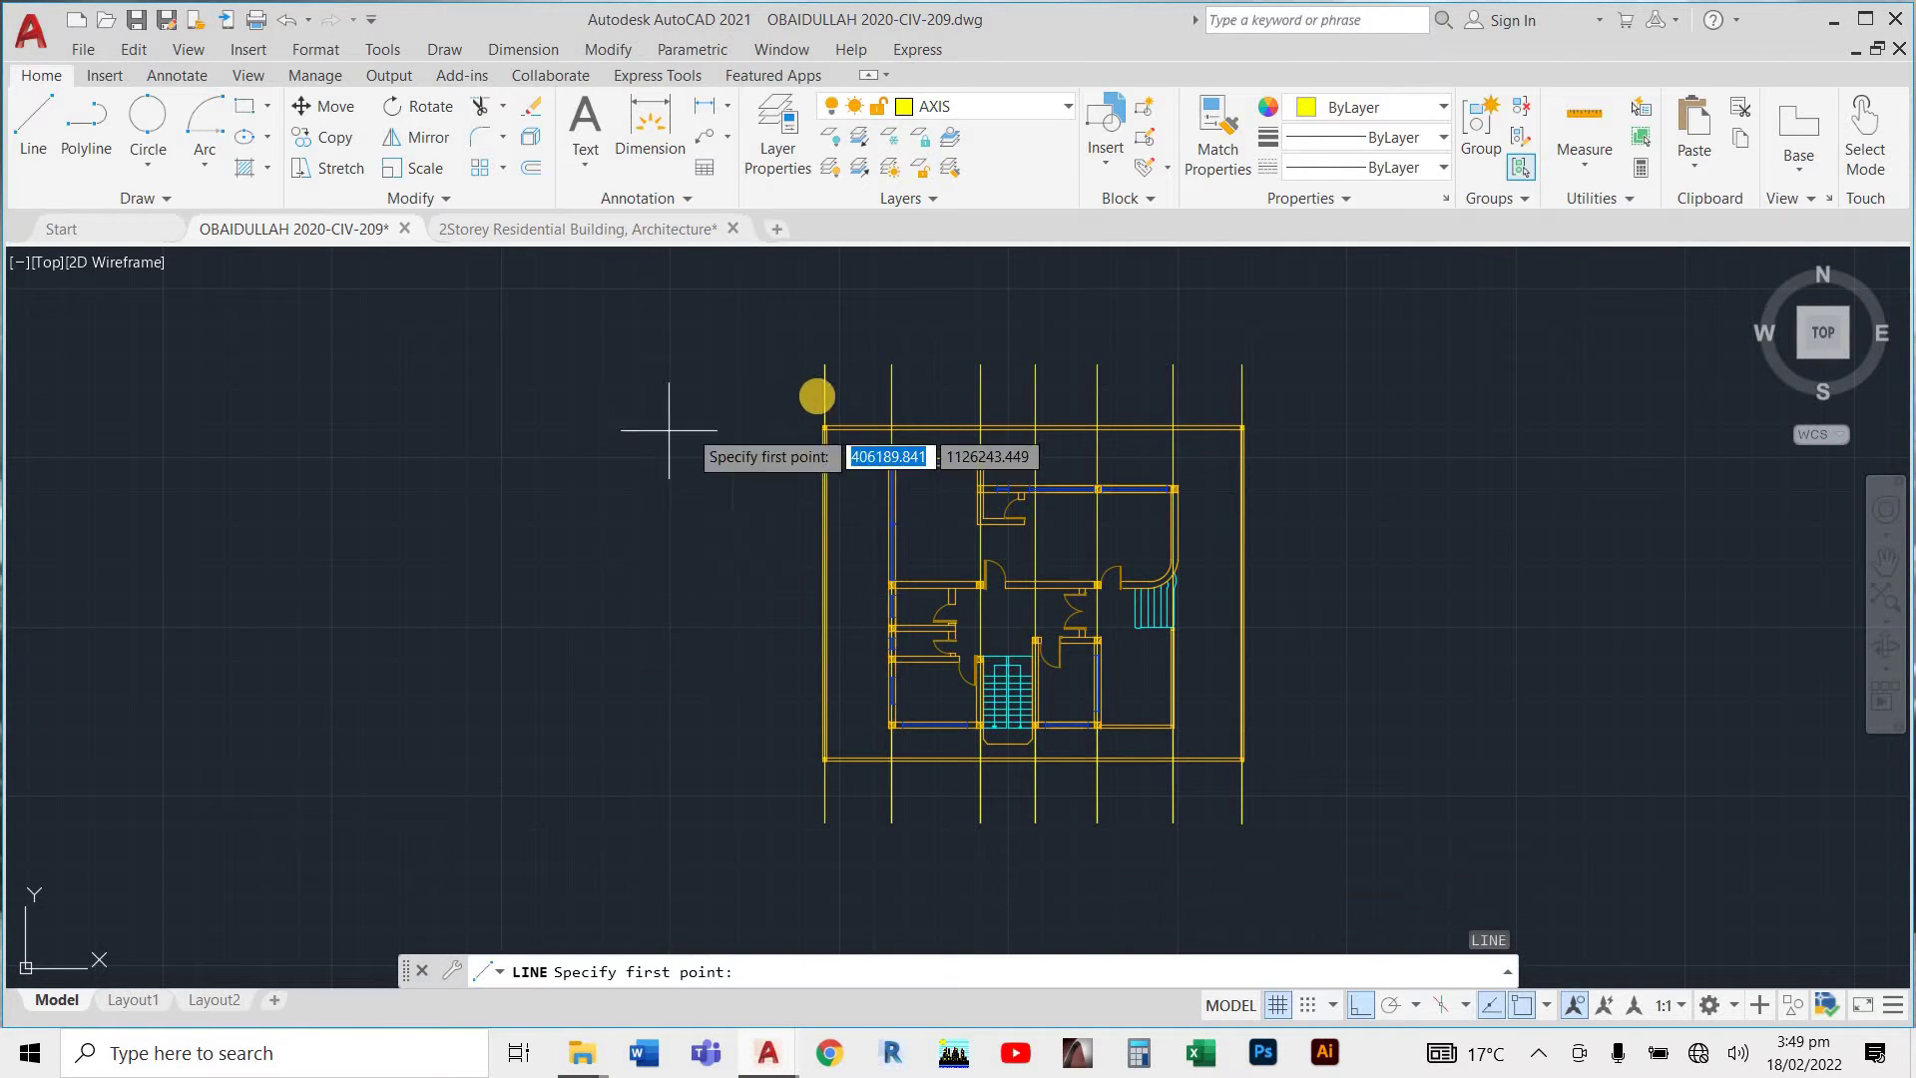
pyautogui.scroll(6, 827, 479)
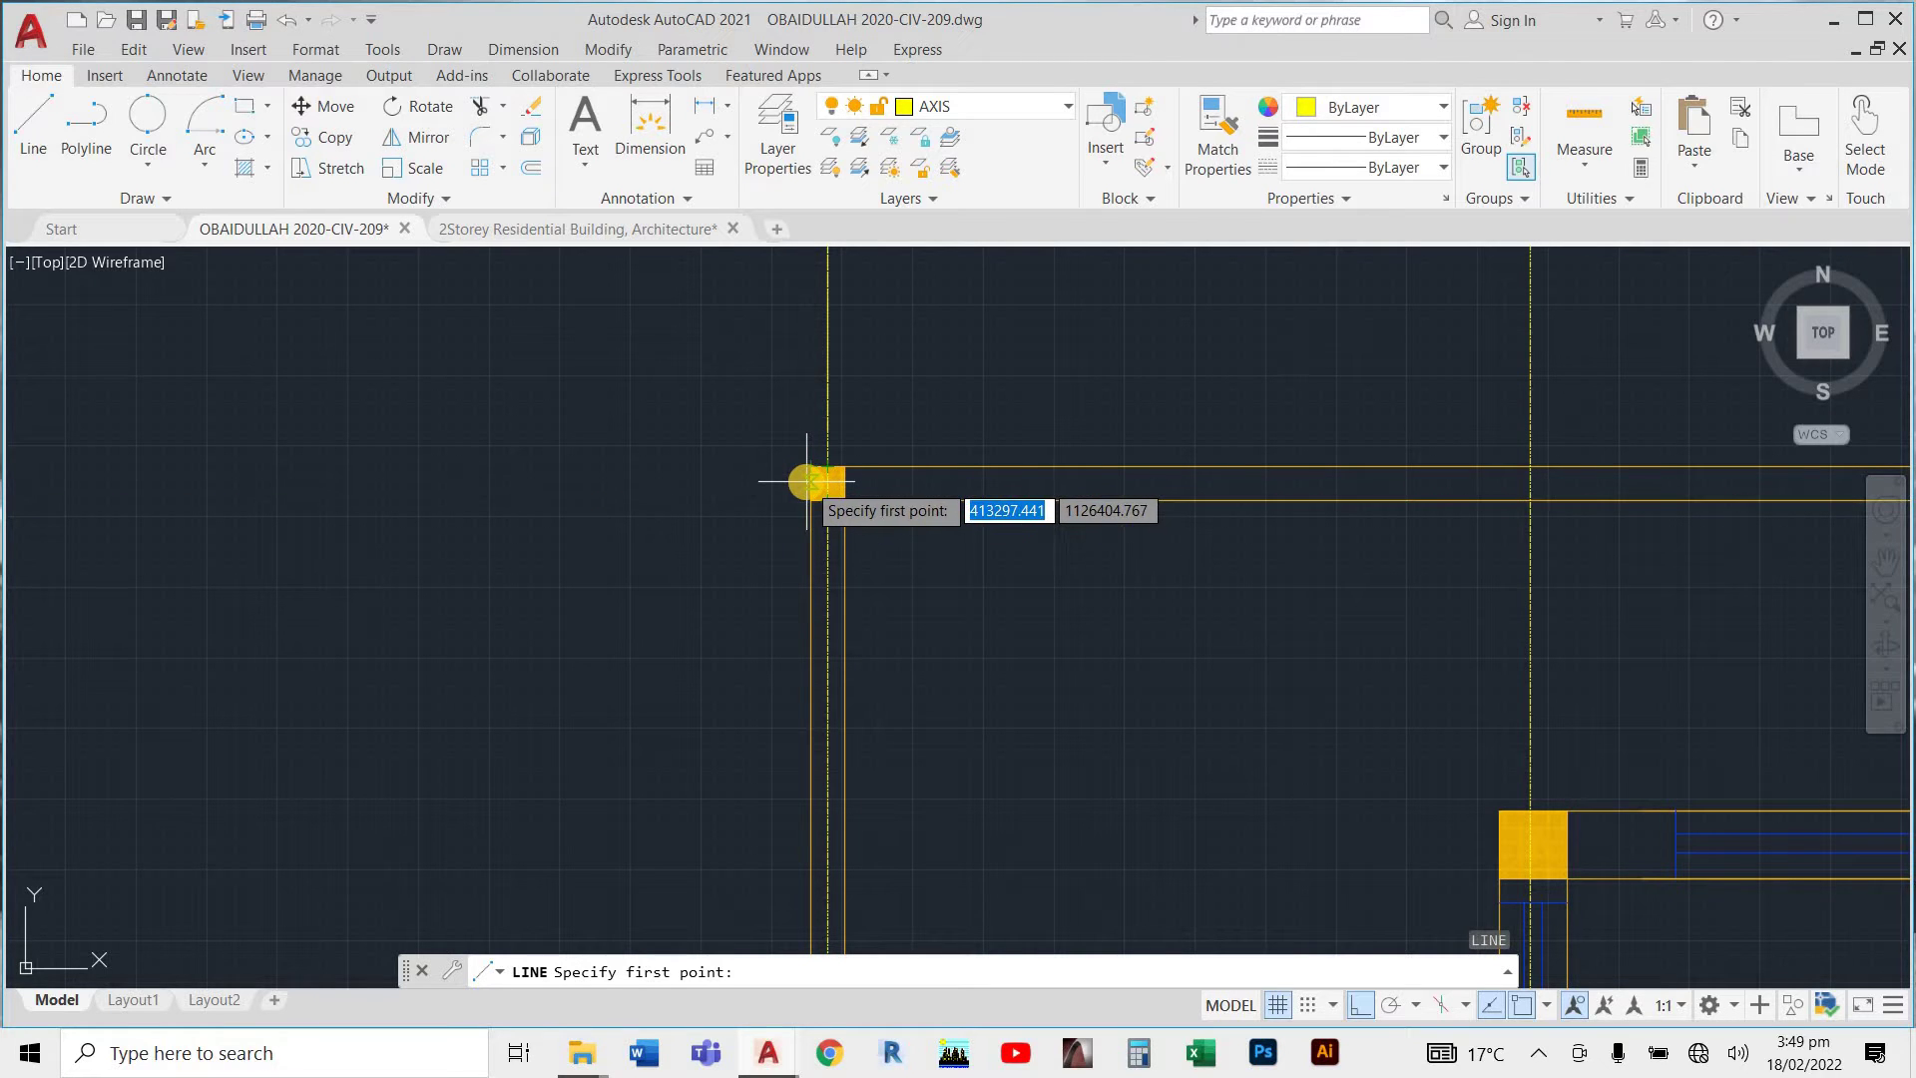
pyautogui.click(807, 483)
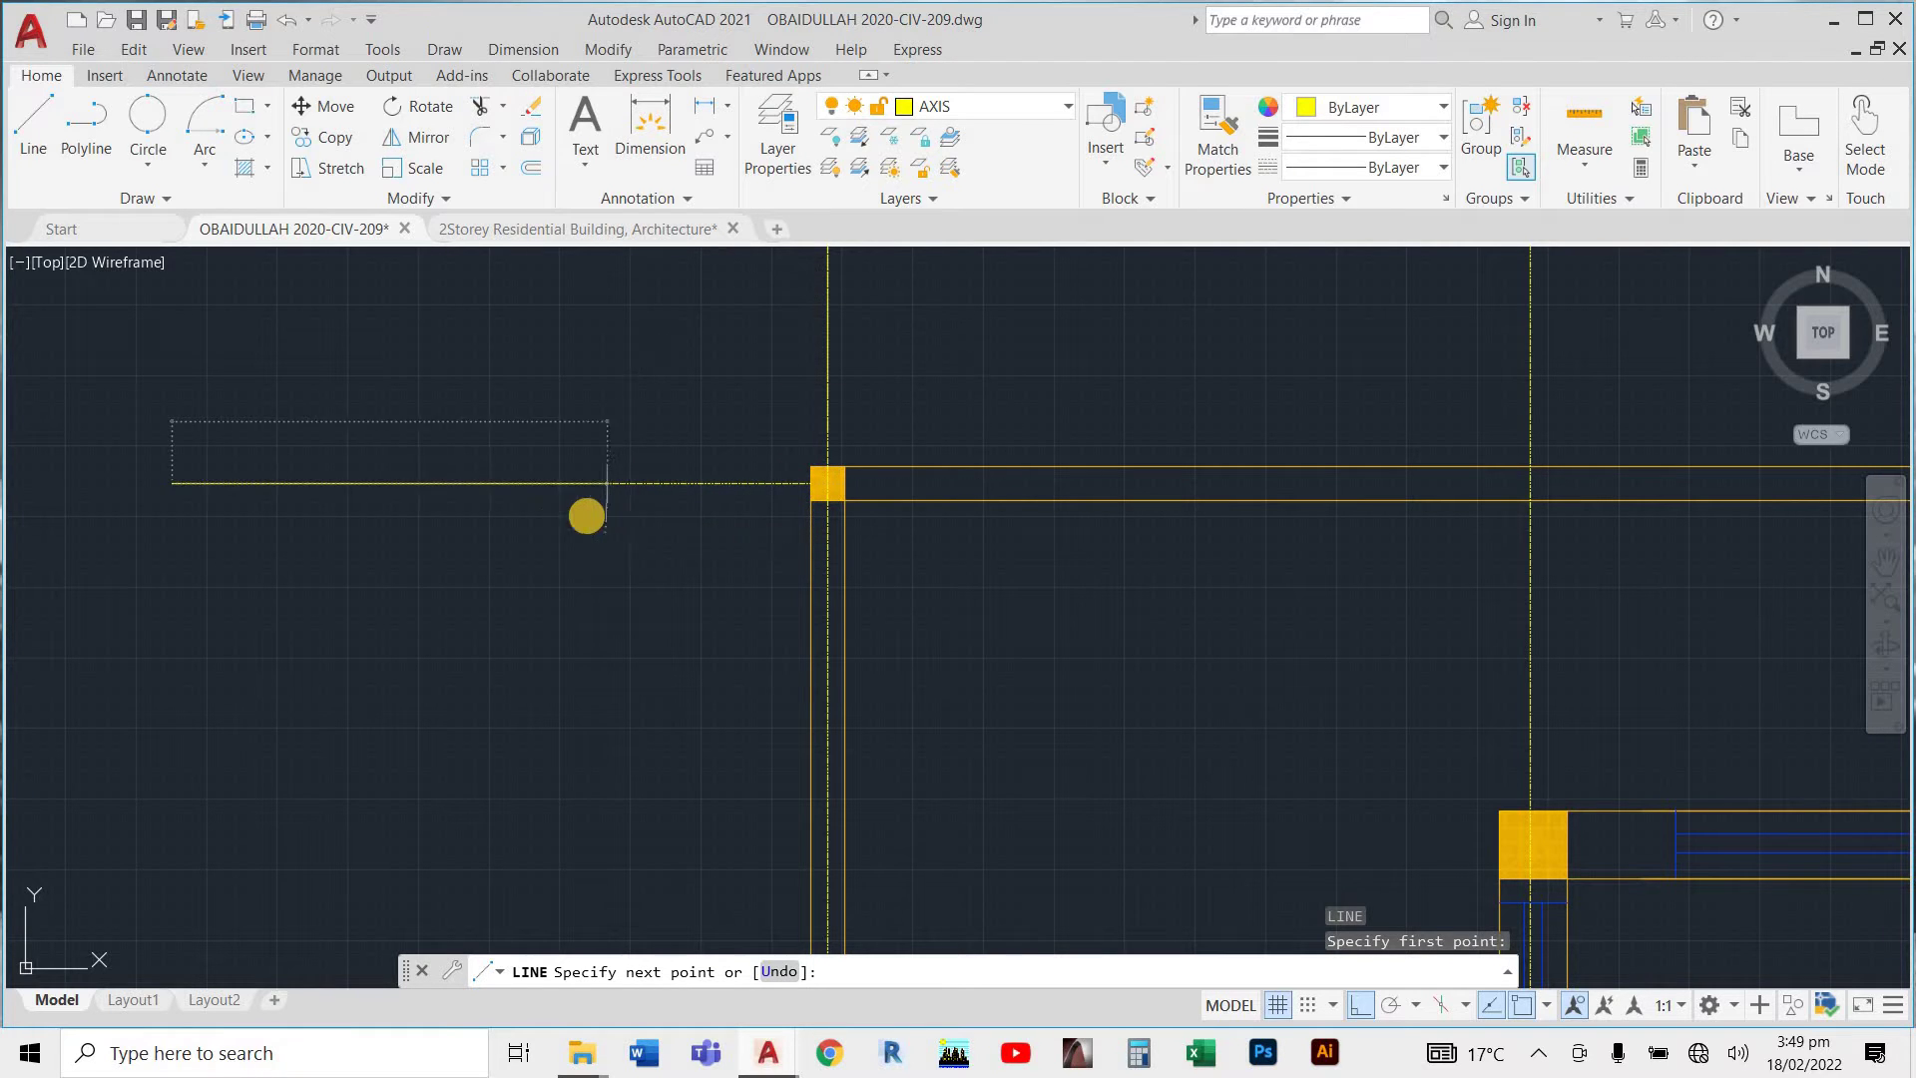
pyautogui.press('Escape')
pyautogui.scroll(-6, 653, 561)
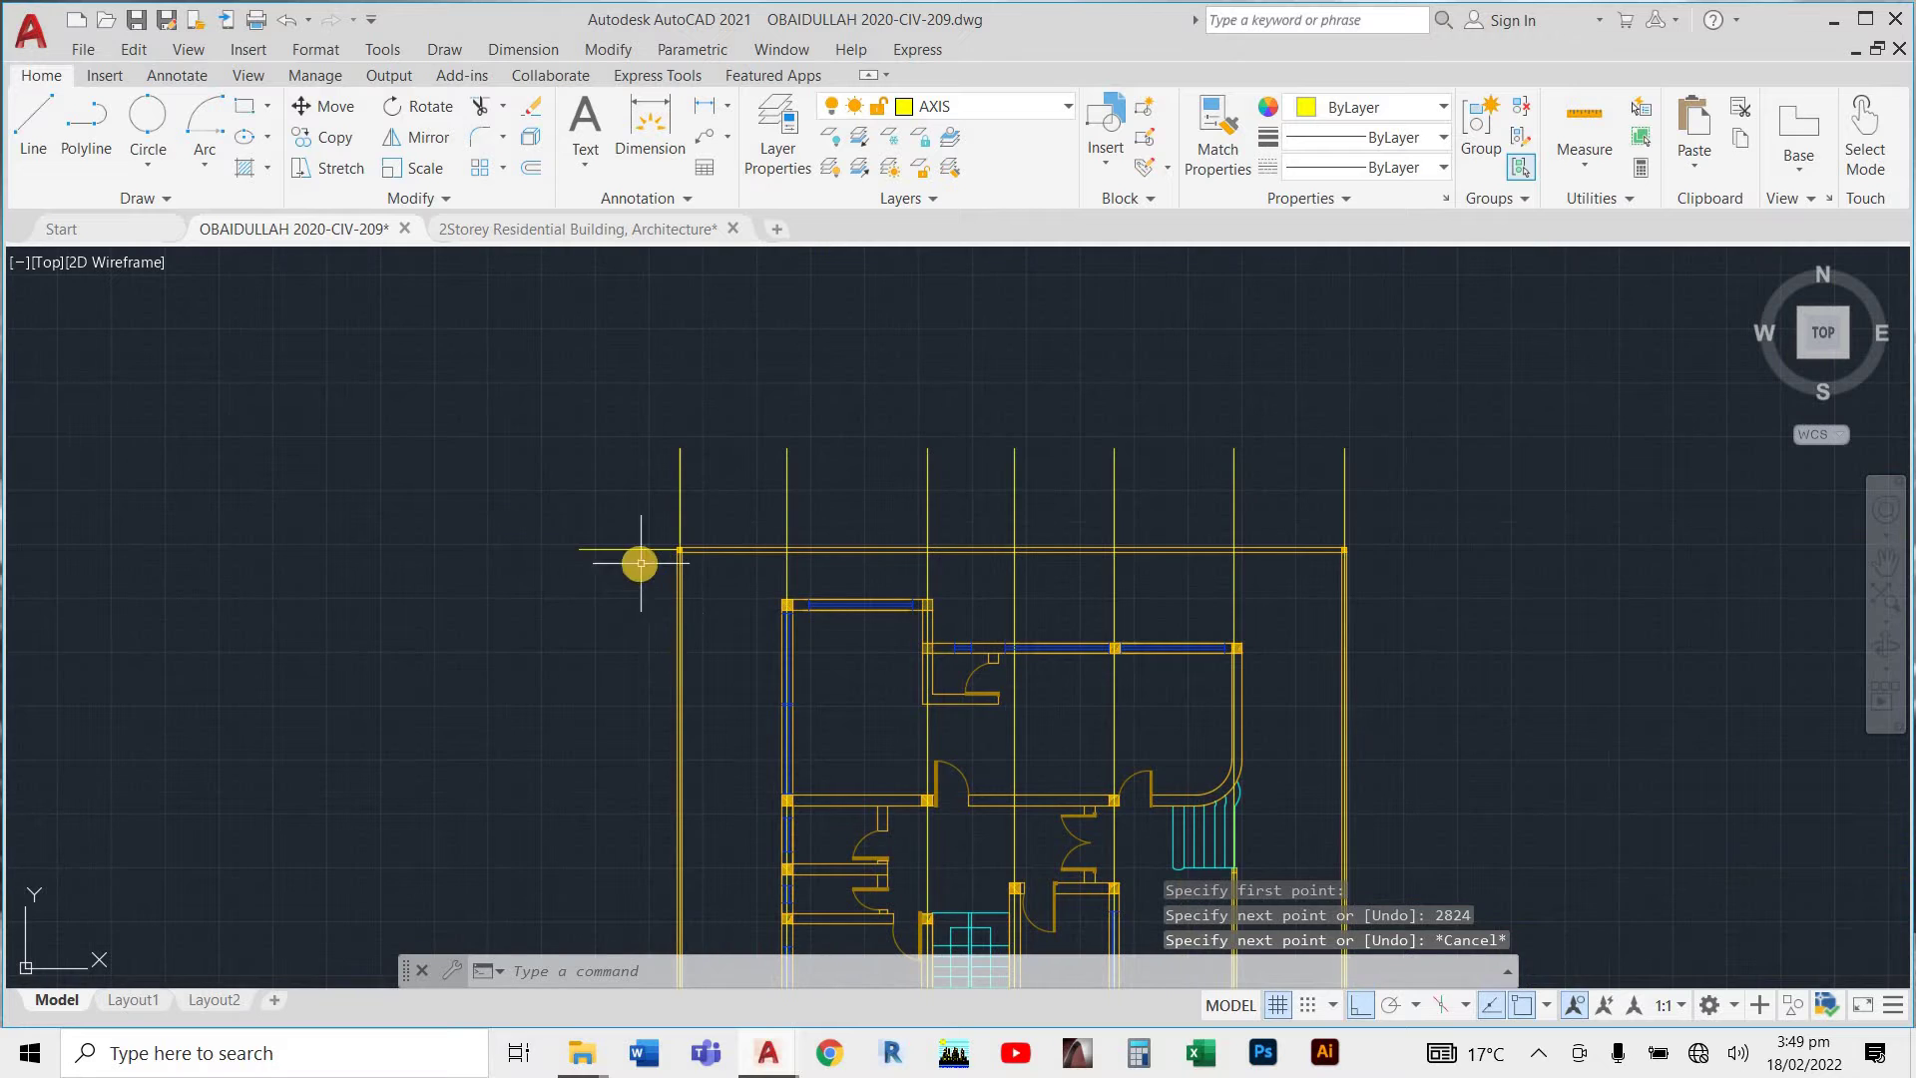
# Draw a horizontal axis line along the upper boundary wall, from the left corner column's outer midpoint to the right corner column's outer midpoint.
pyautogui.scroll(4, 639, 562)
pyautogui.press('Return')
pyautogui.scroll(6, 773, 464)
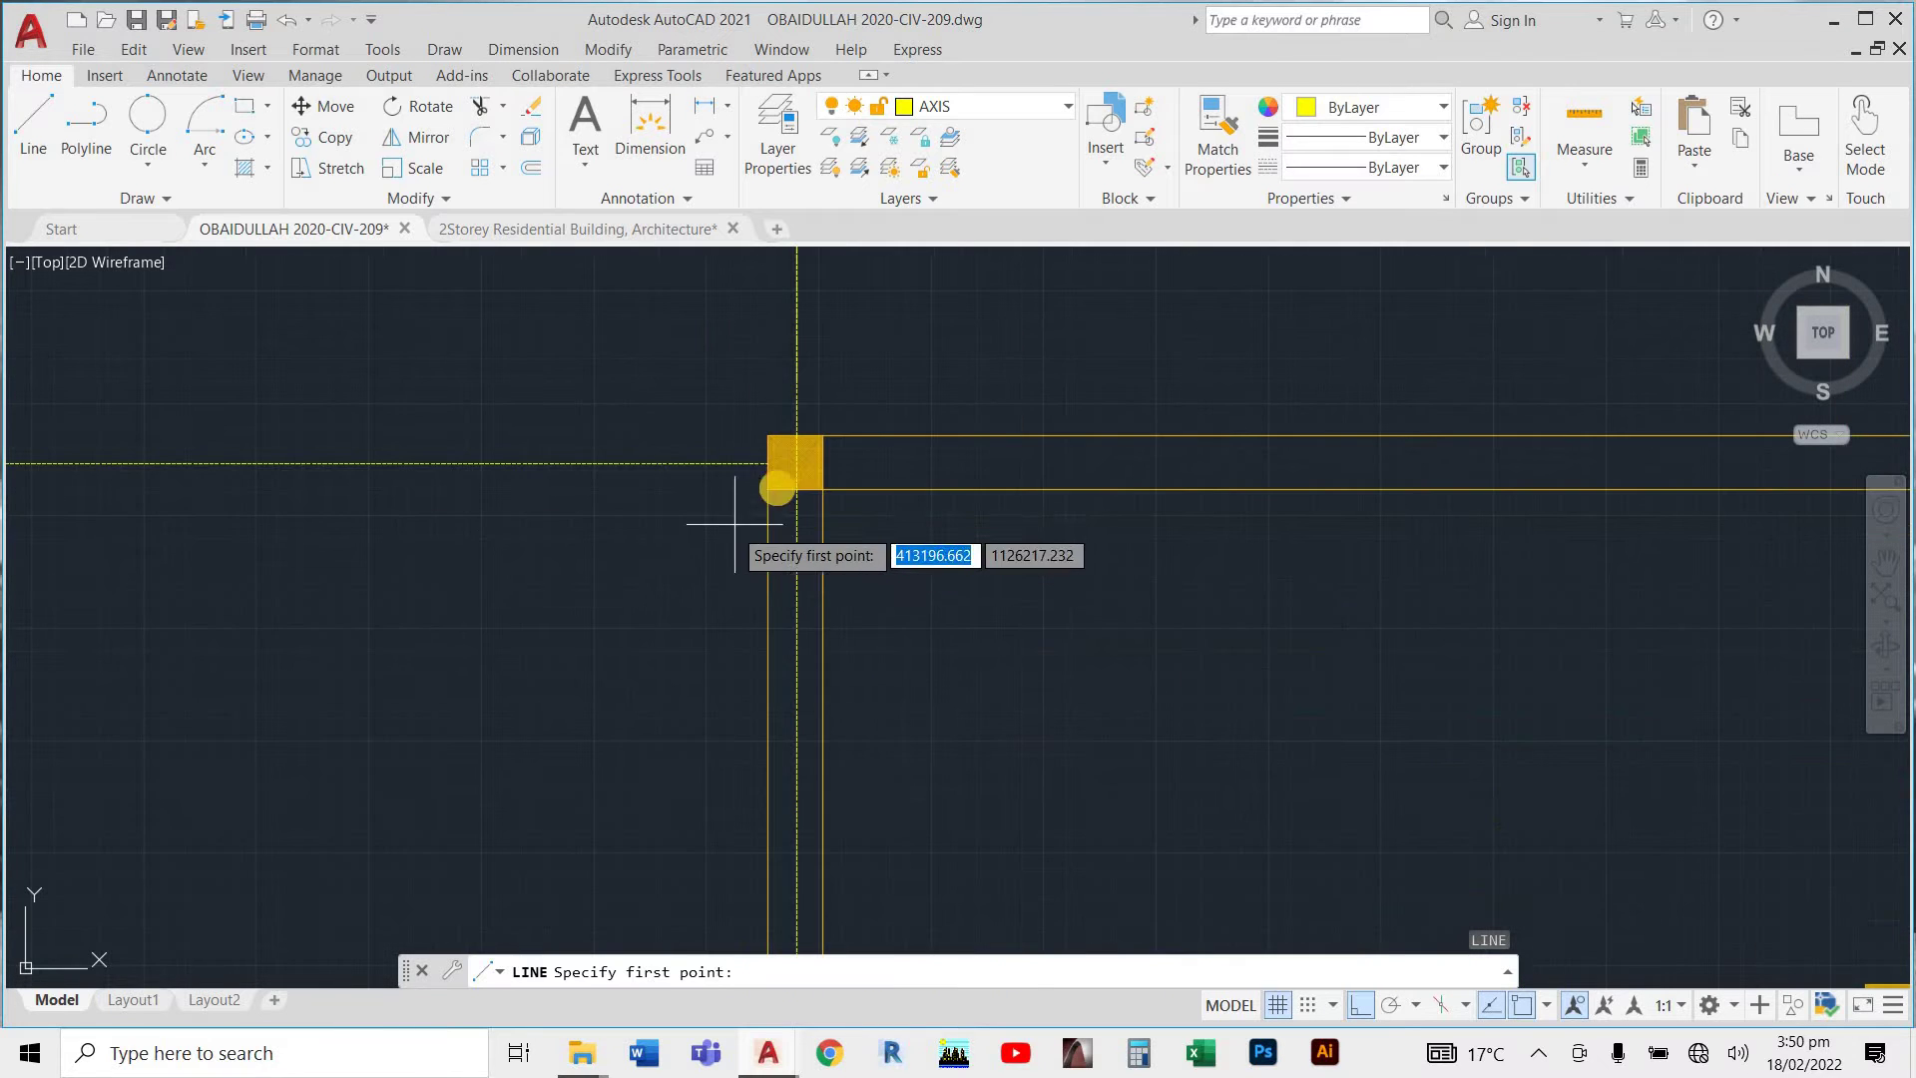
pyautogui.click(767, 457)
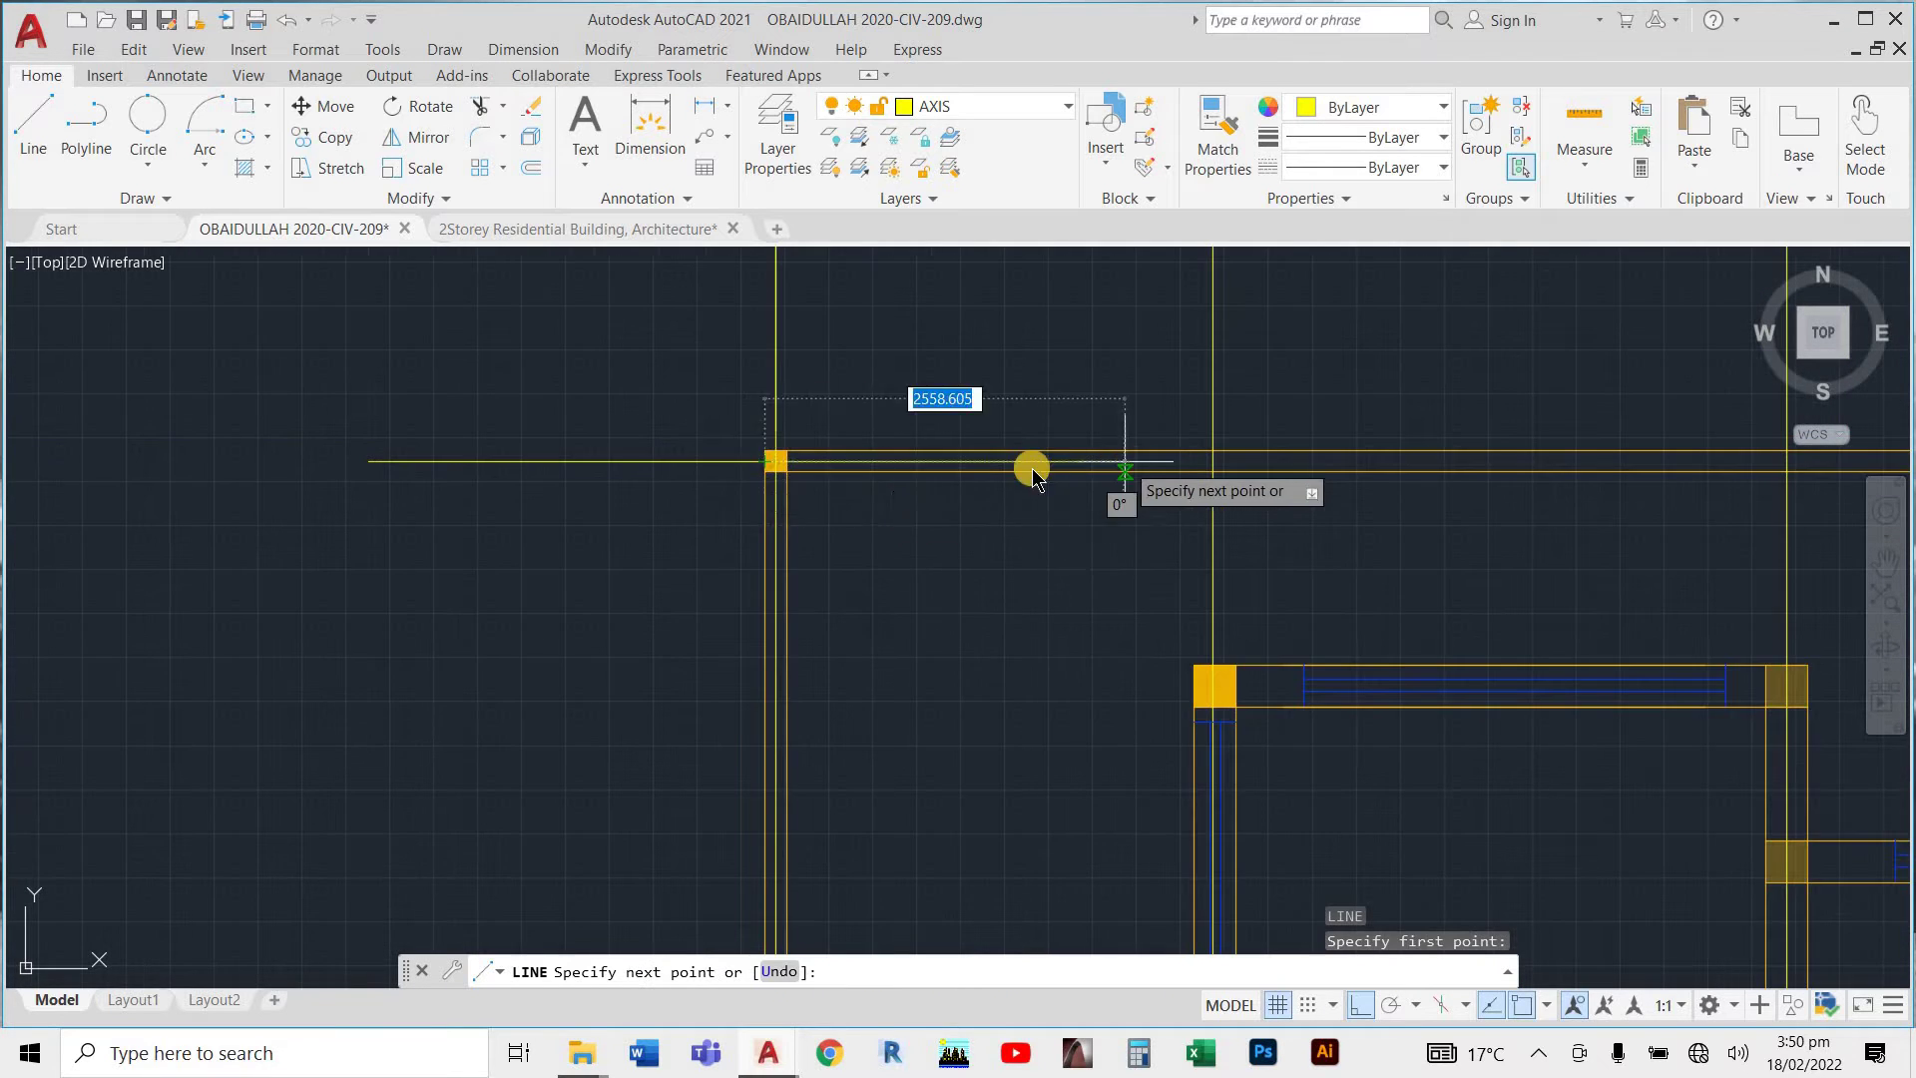
pyautogui.scroll(-5, 1215, 445)
pyautogui.scroll(2, 1161, 492)
pyautogui.scroll(3, 1197, 499)
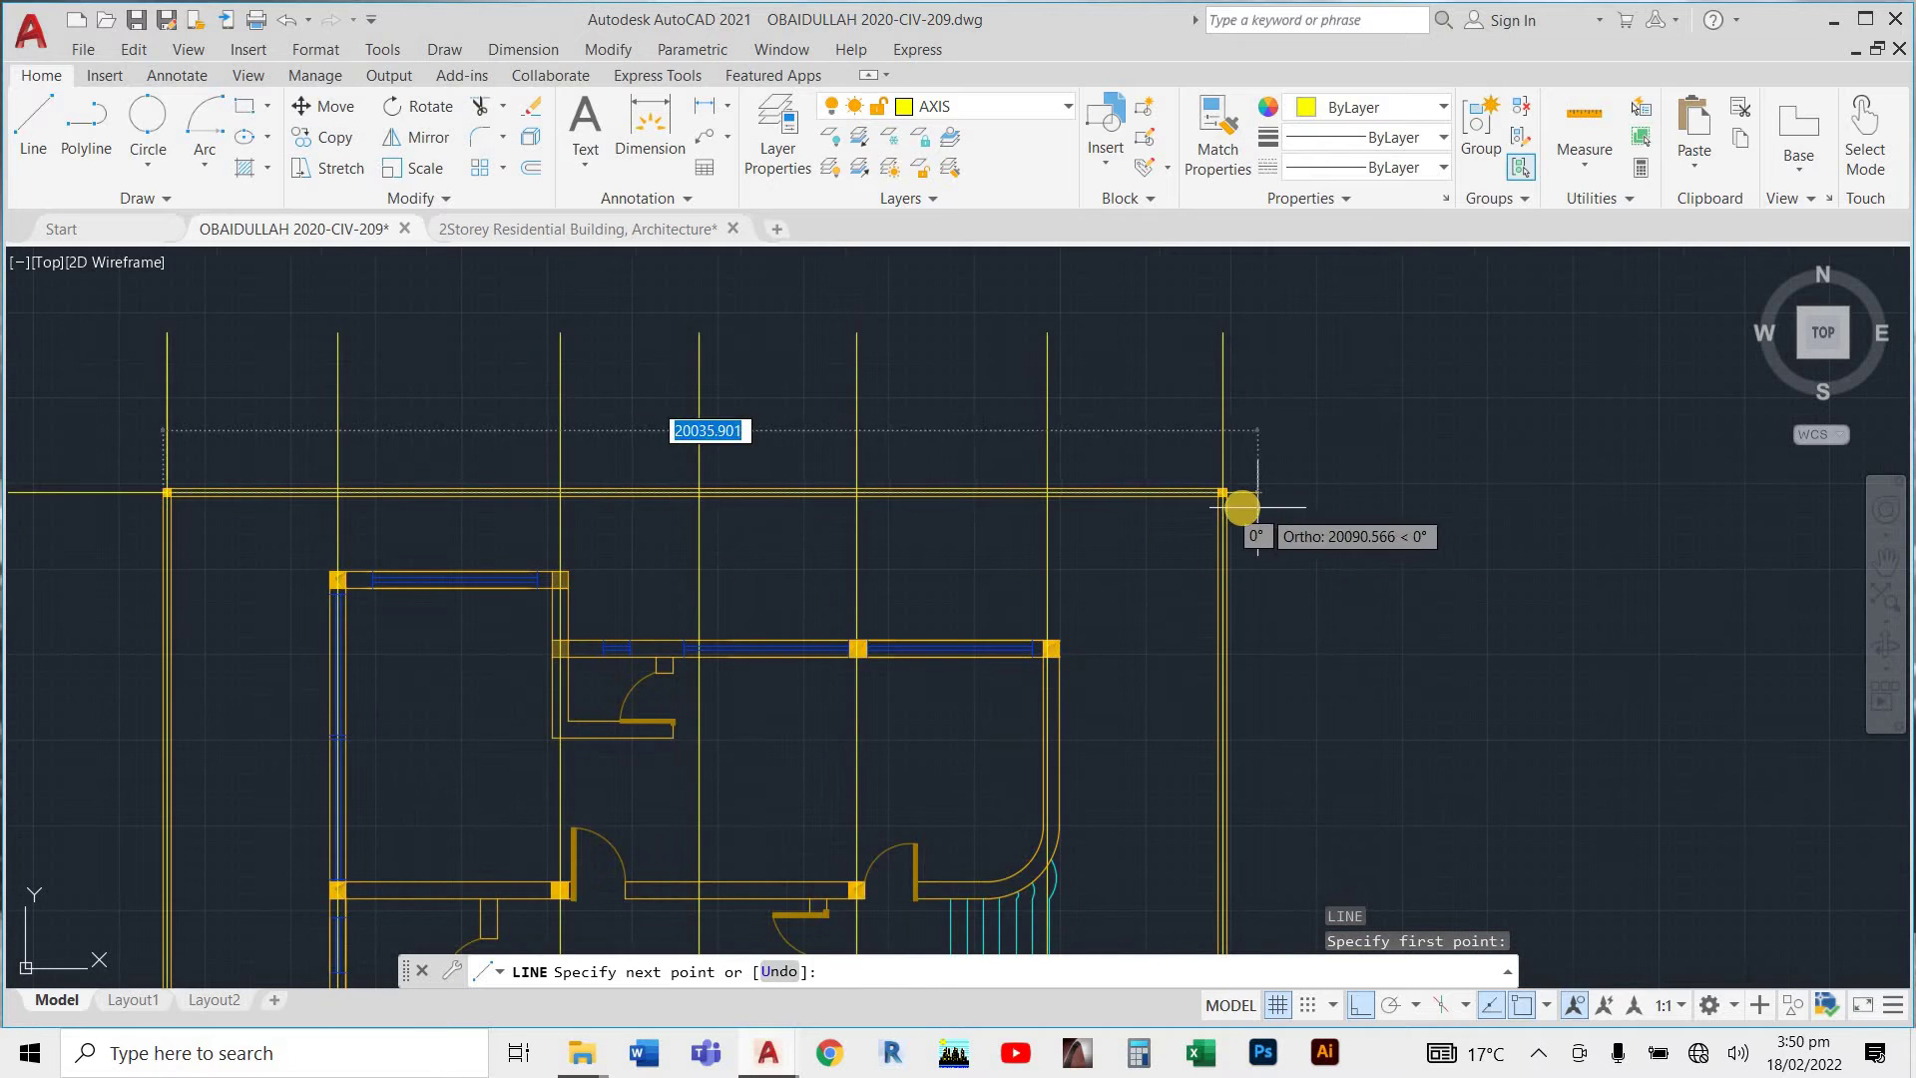
pyautogui.scroll(5, 1240, 505)
pyautogui.click(1140, 409)
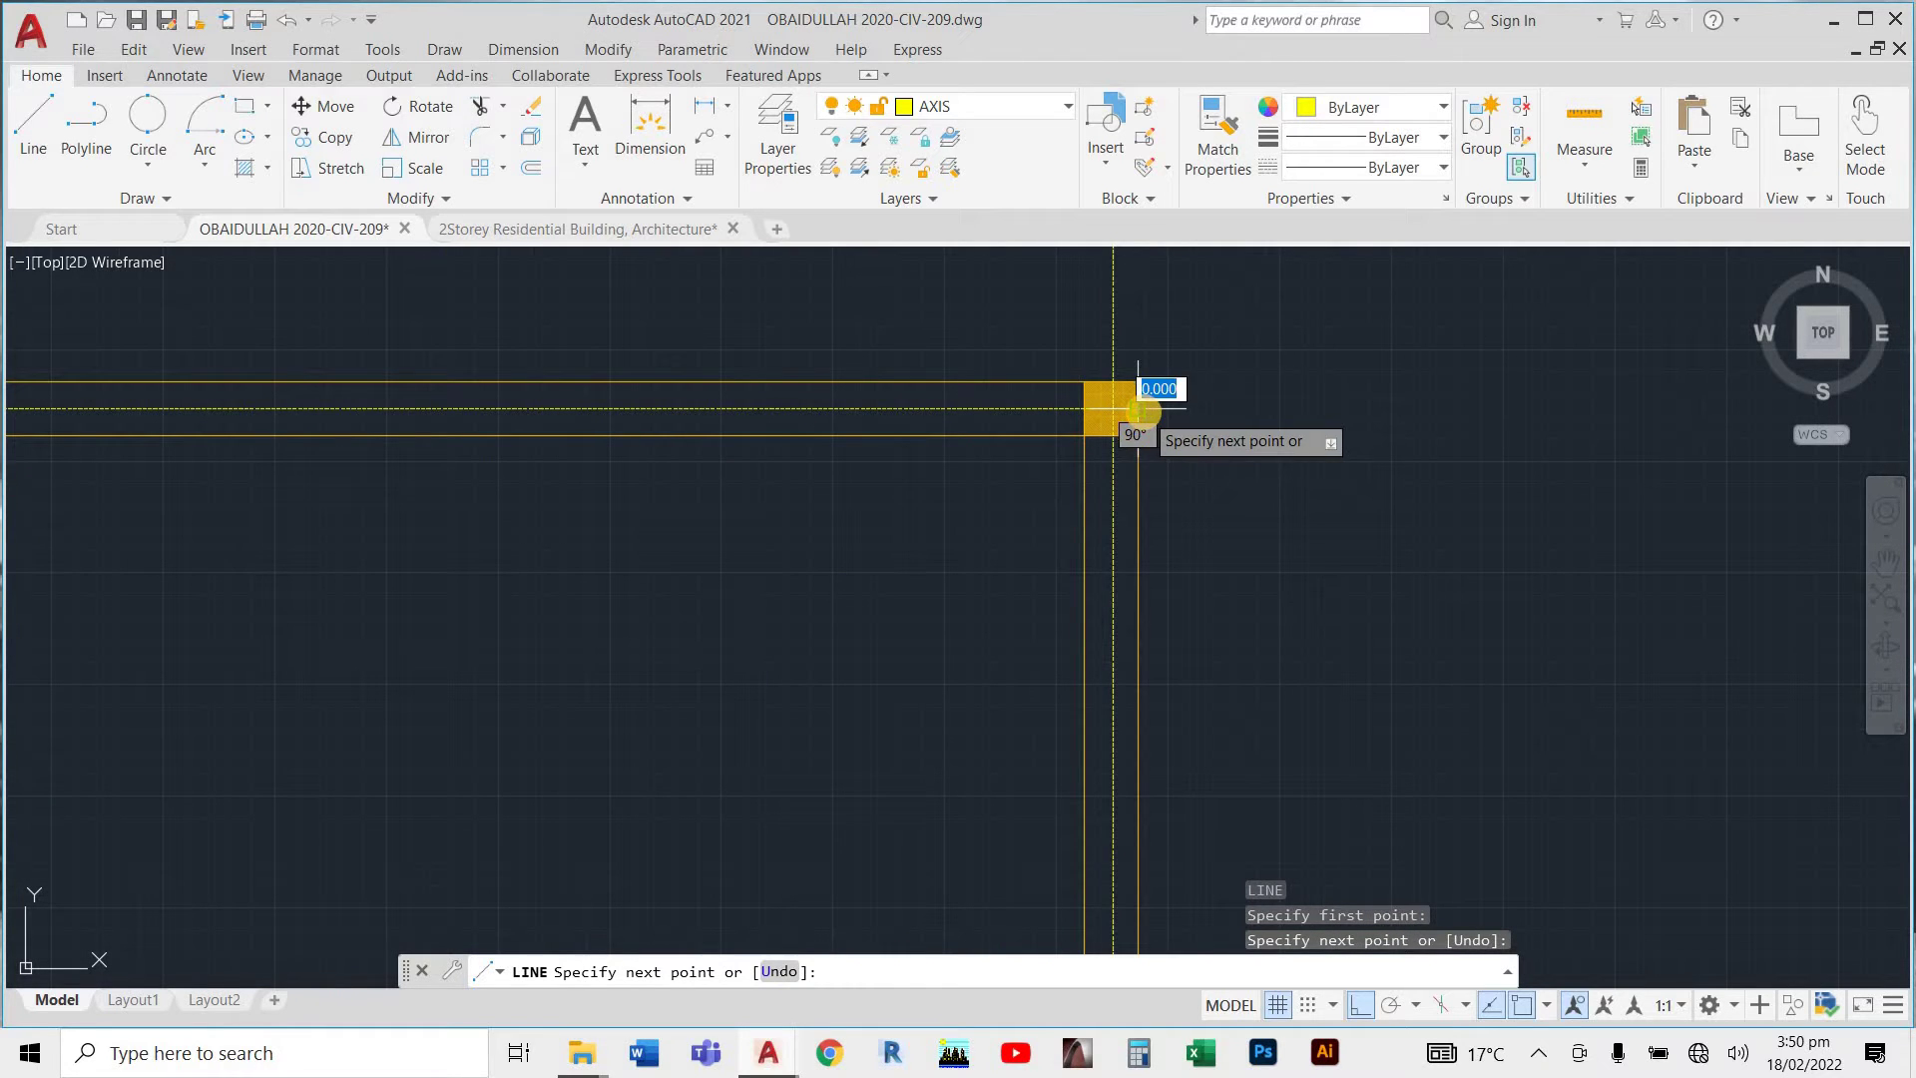
pyautogui.press('Return')
# Draw a horizontal axis line 2824 units outward from the right midpoint of the boundary wall's upper-right corner column.
pyautogui.press('Return')
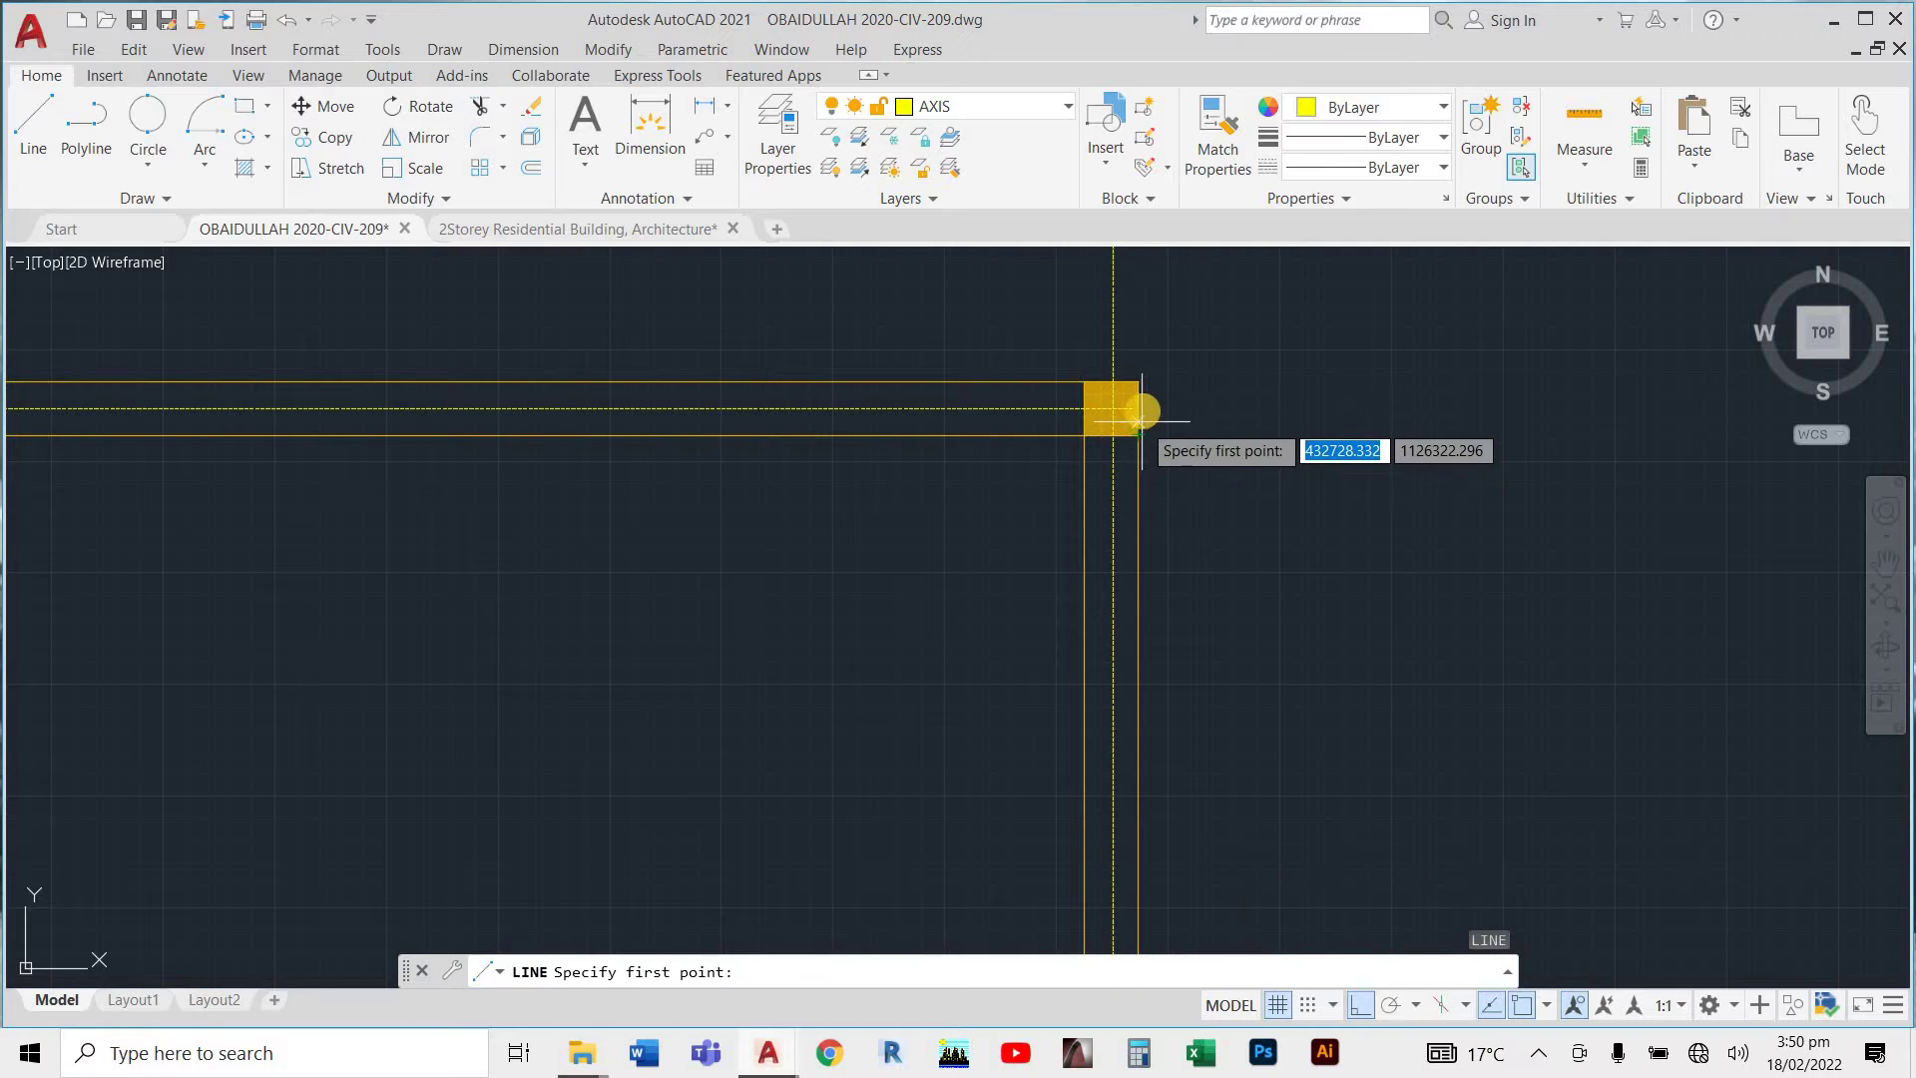
pyautogui.click(1141, 410)
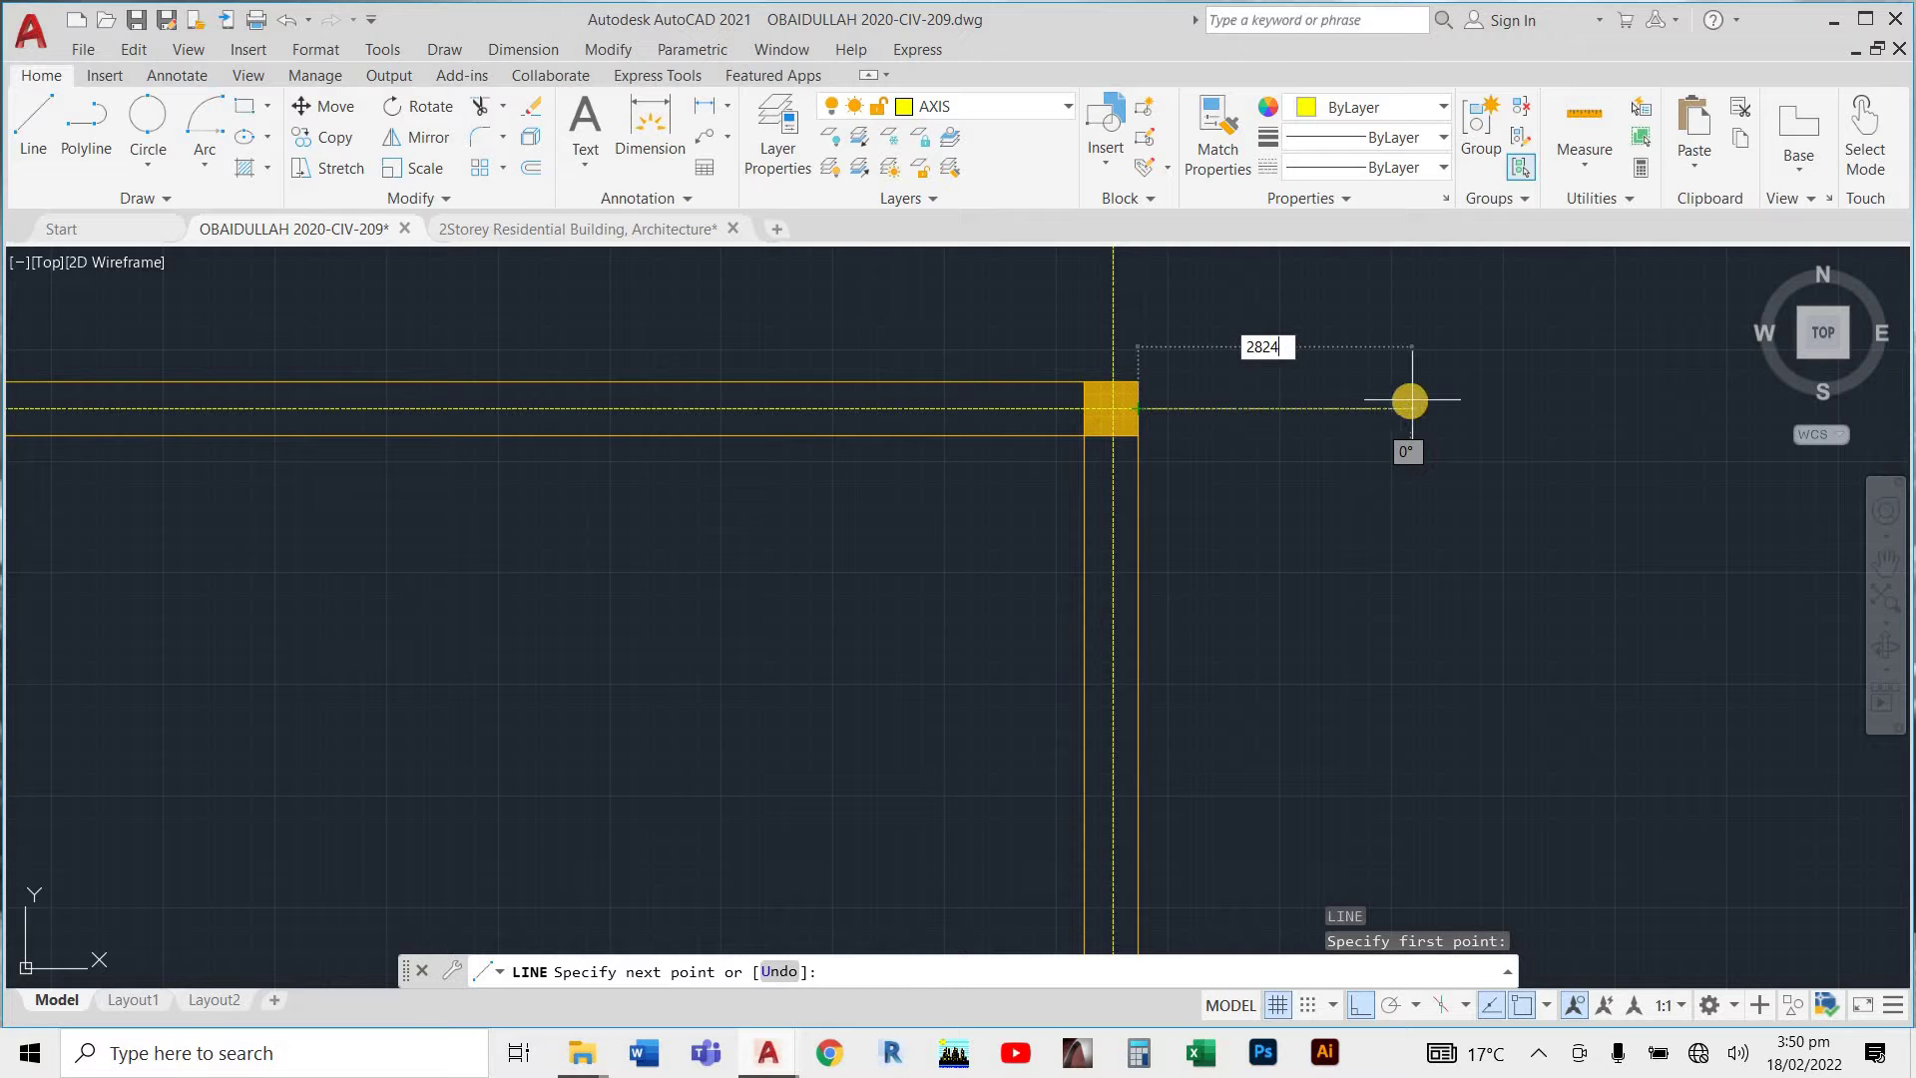
pyautogui.write('2824')
pyautogui.press('Return')
pyautogui.press('Escape')
pyautogui.scroll(-4, 1164, 483)
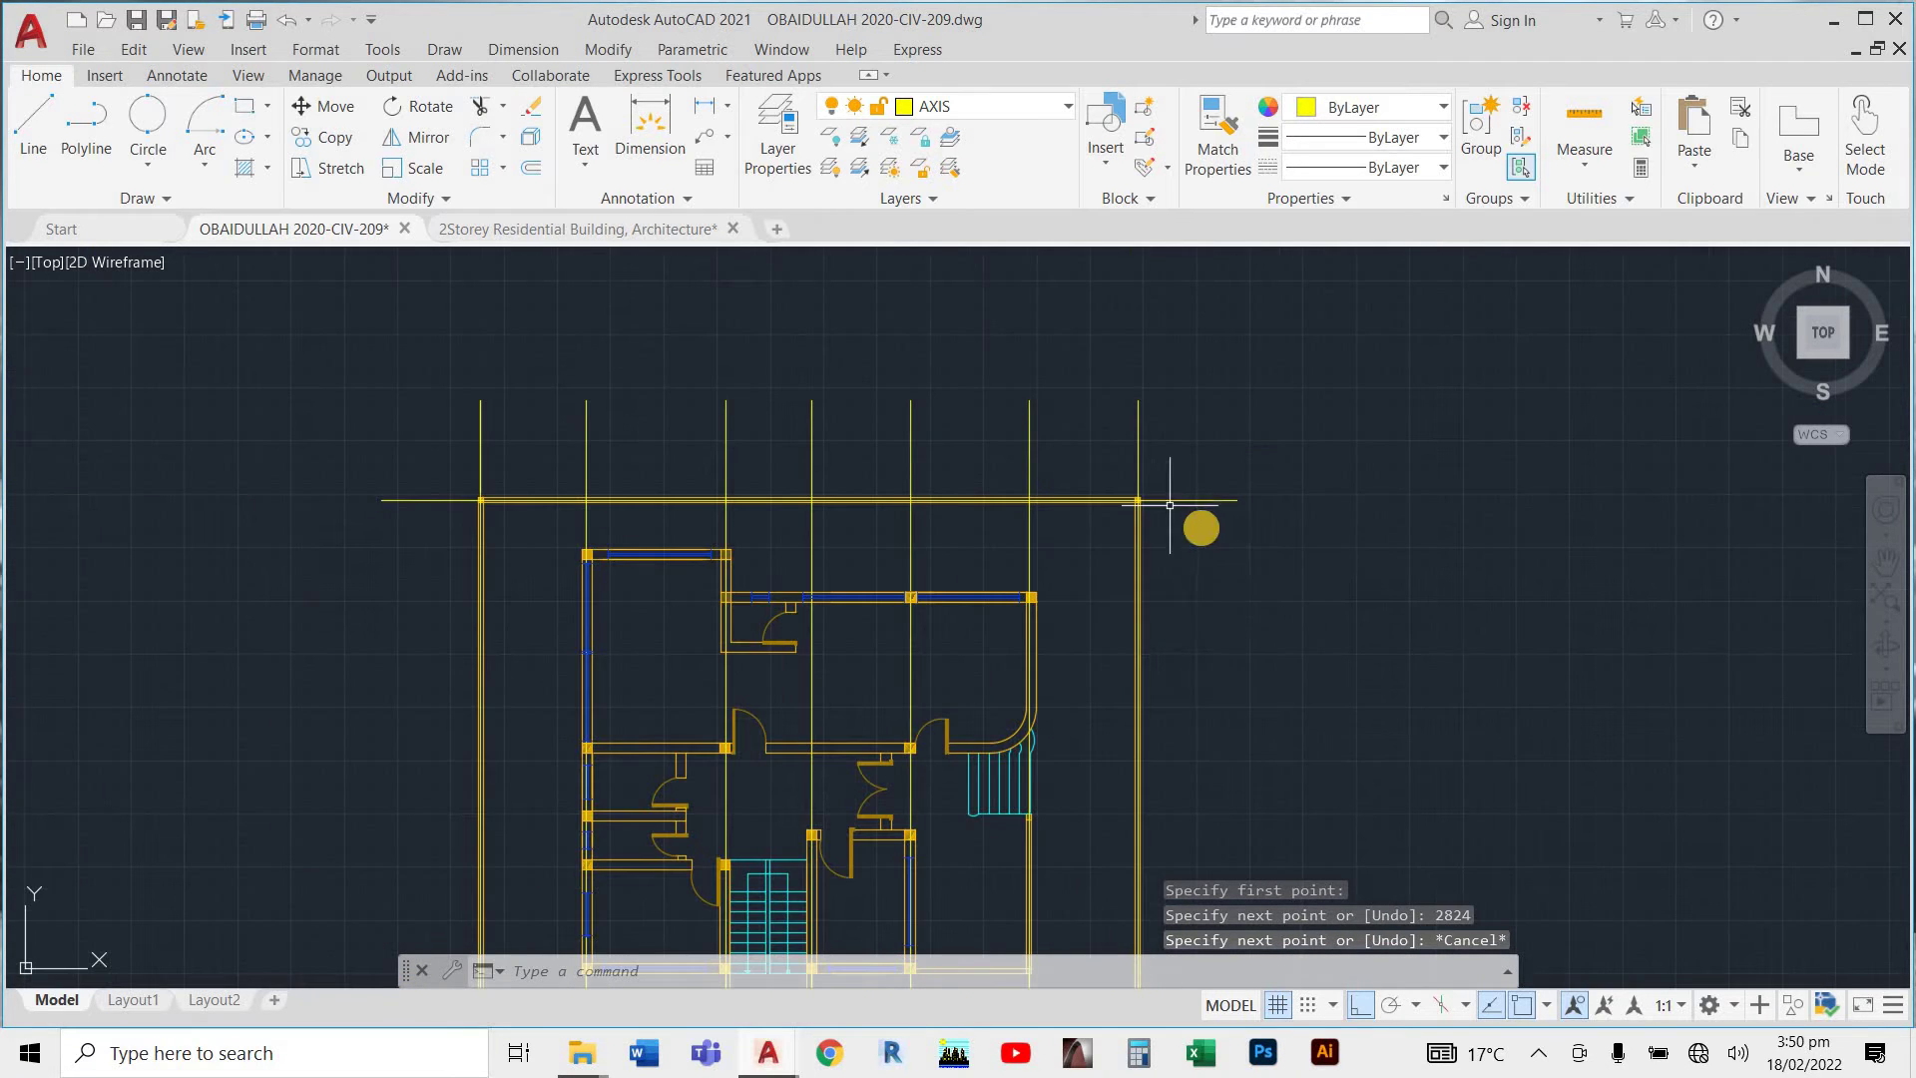
# Draw a horizontal axis line leftward from the building's upper-left column, ending level with the boundary axis line's left end.
pyautogui.scroll(2, 431, 565)
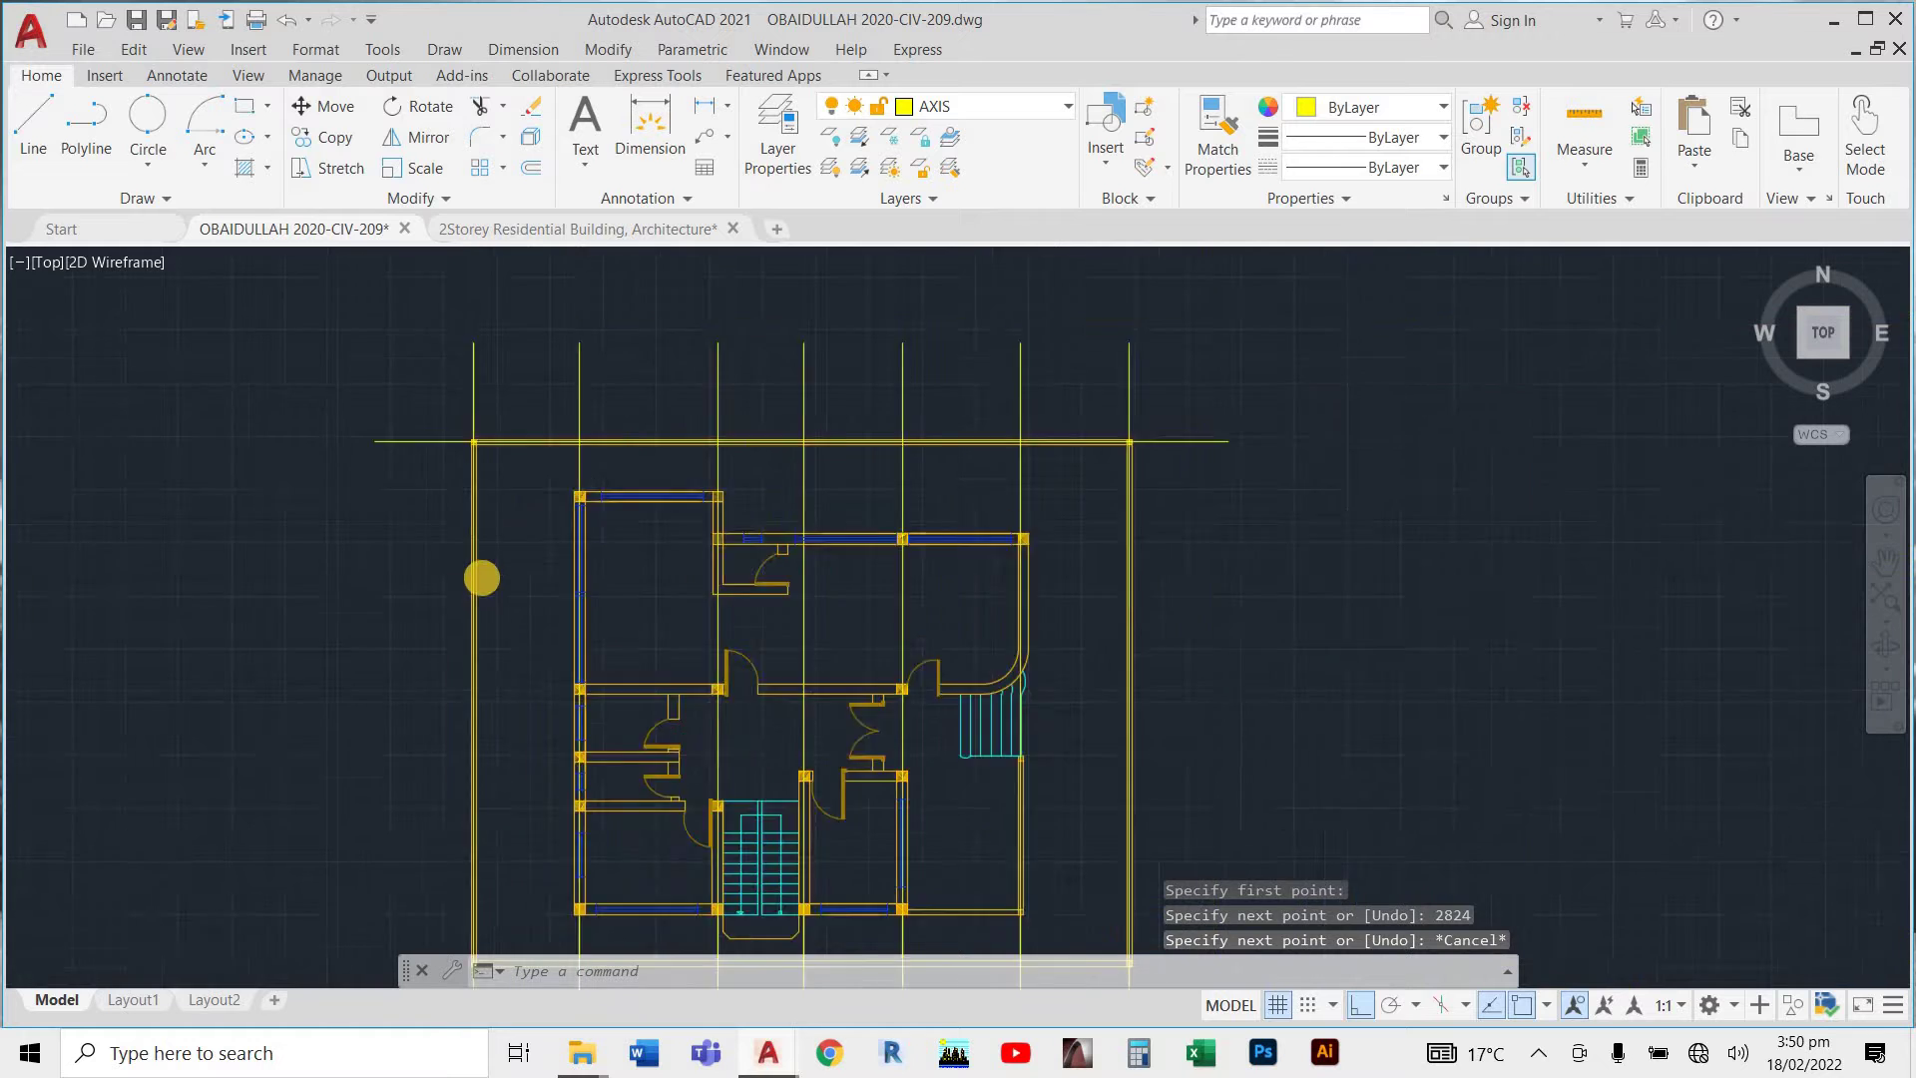
pyautogui.write('L')
pyautogui.press('Return')
pyautogui.scroll(2, 629, 445)
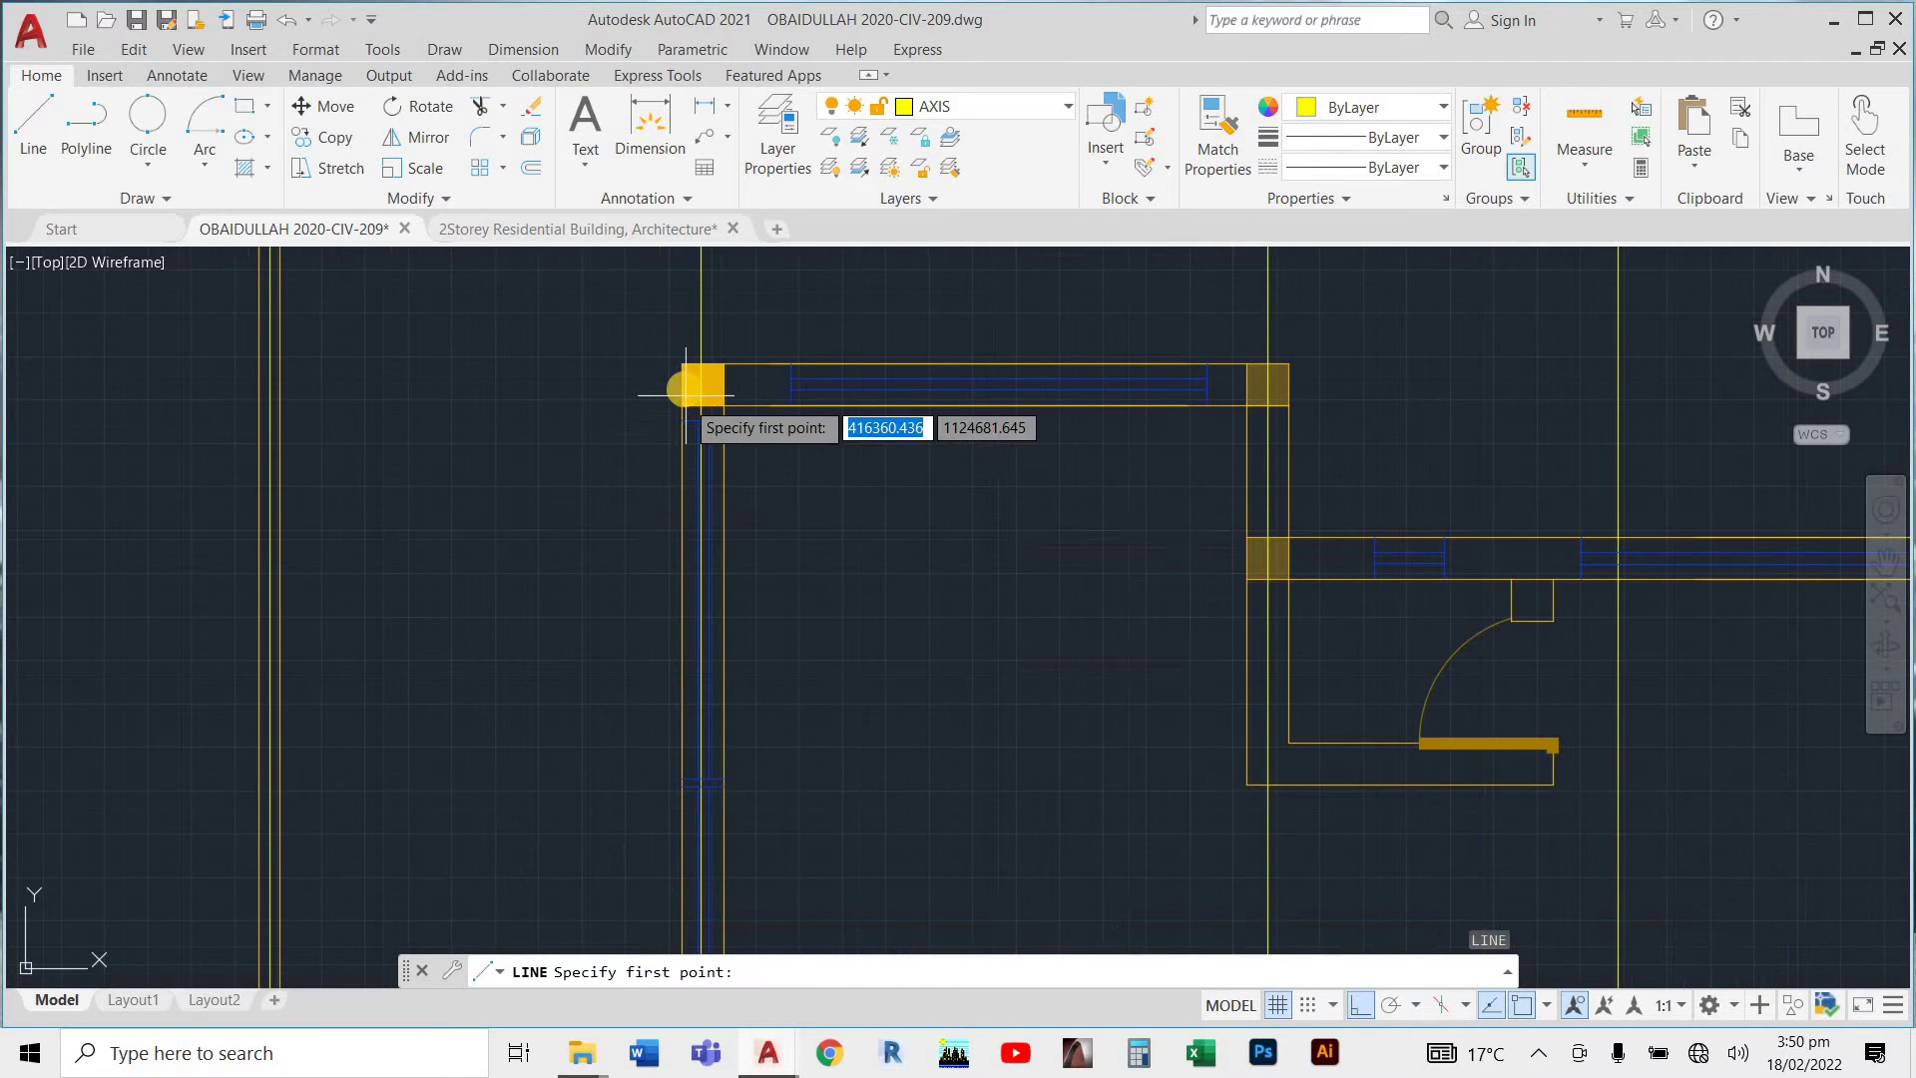
pyautogui.click(660, 392)
pyautogui.scroll(-3, 479, 402)
pyautogui.scroll(2, 473, 335)
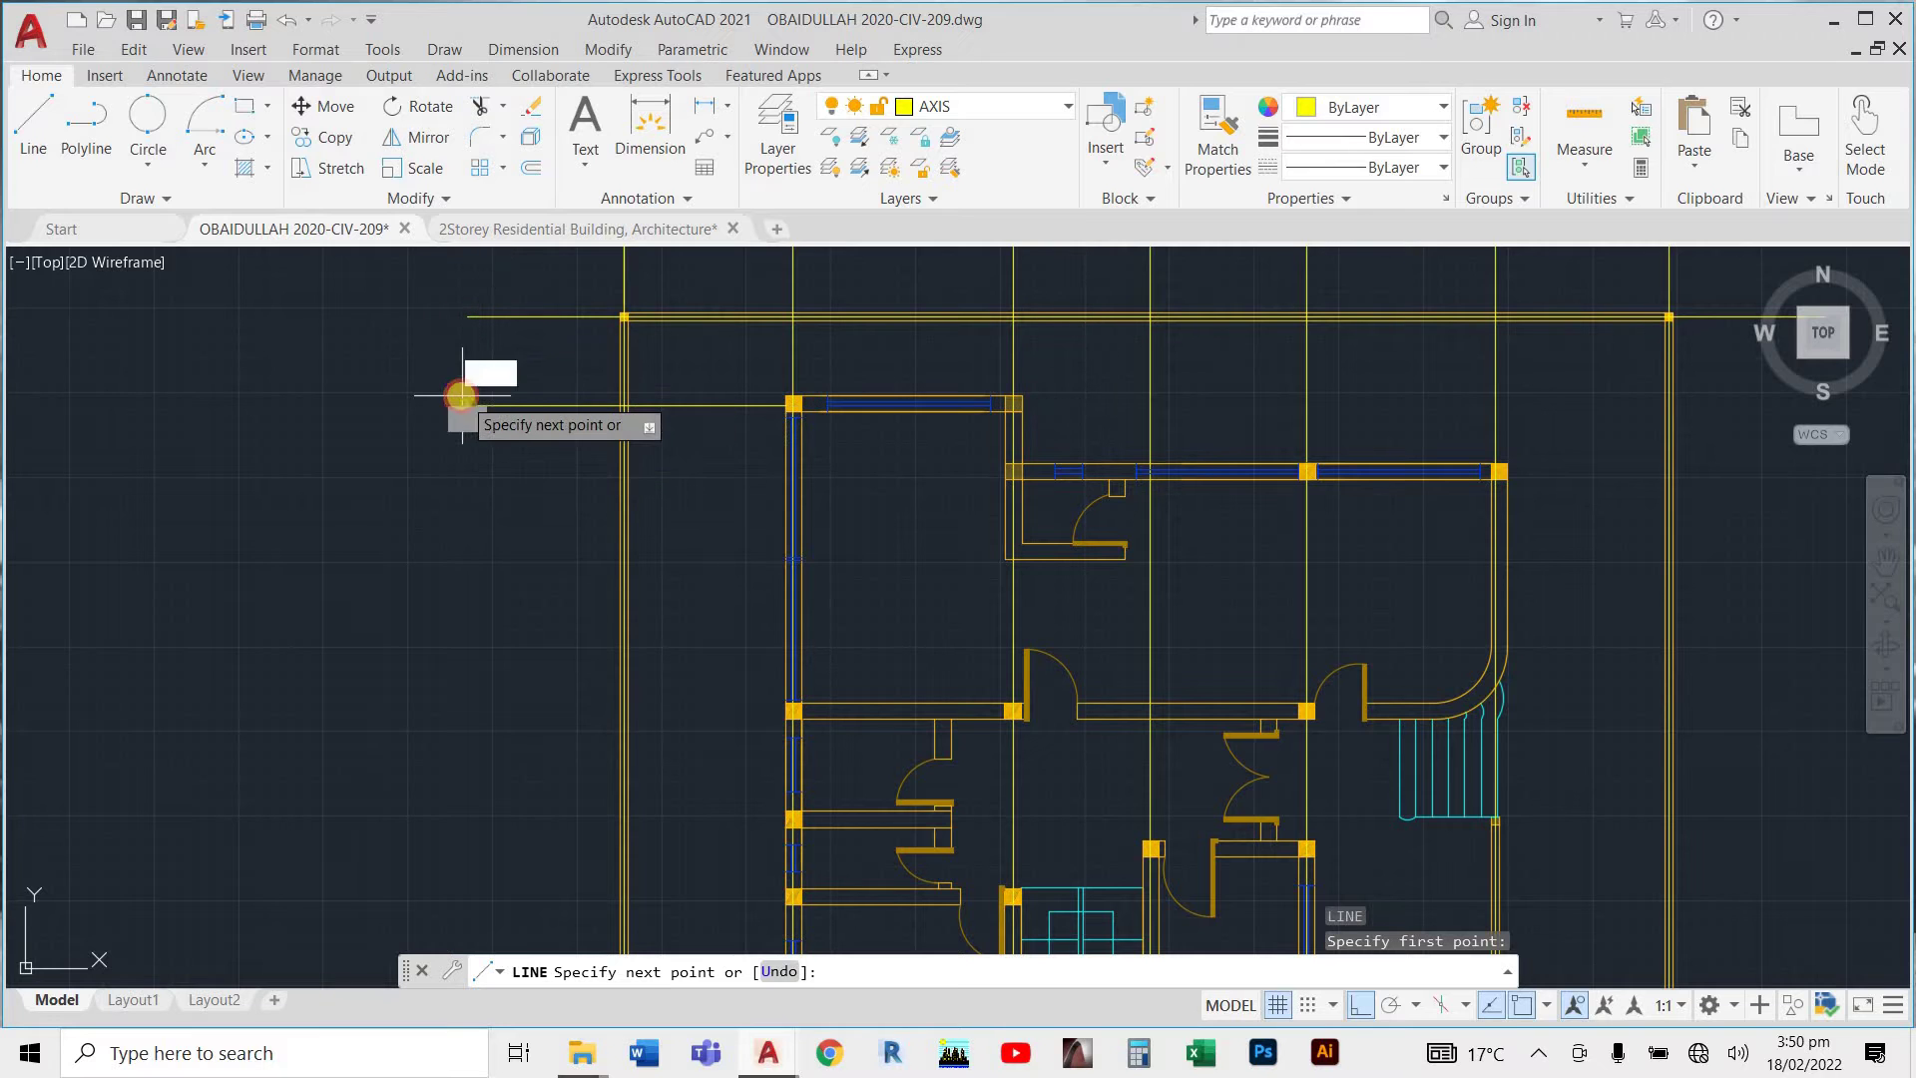
pyautogui.click(463, 402)
pyautogui.press('Escape')
# Draw a horizontal axis line rightward from the building's upper-left column, ending level with the boundary axis line's right end.
pyautogui.press('Return')
pyautogui.scroll(3, 795, 399)
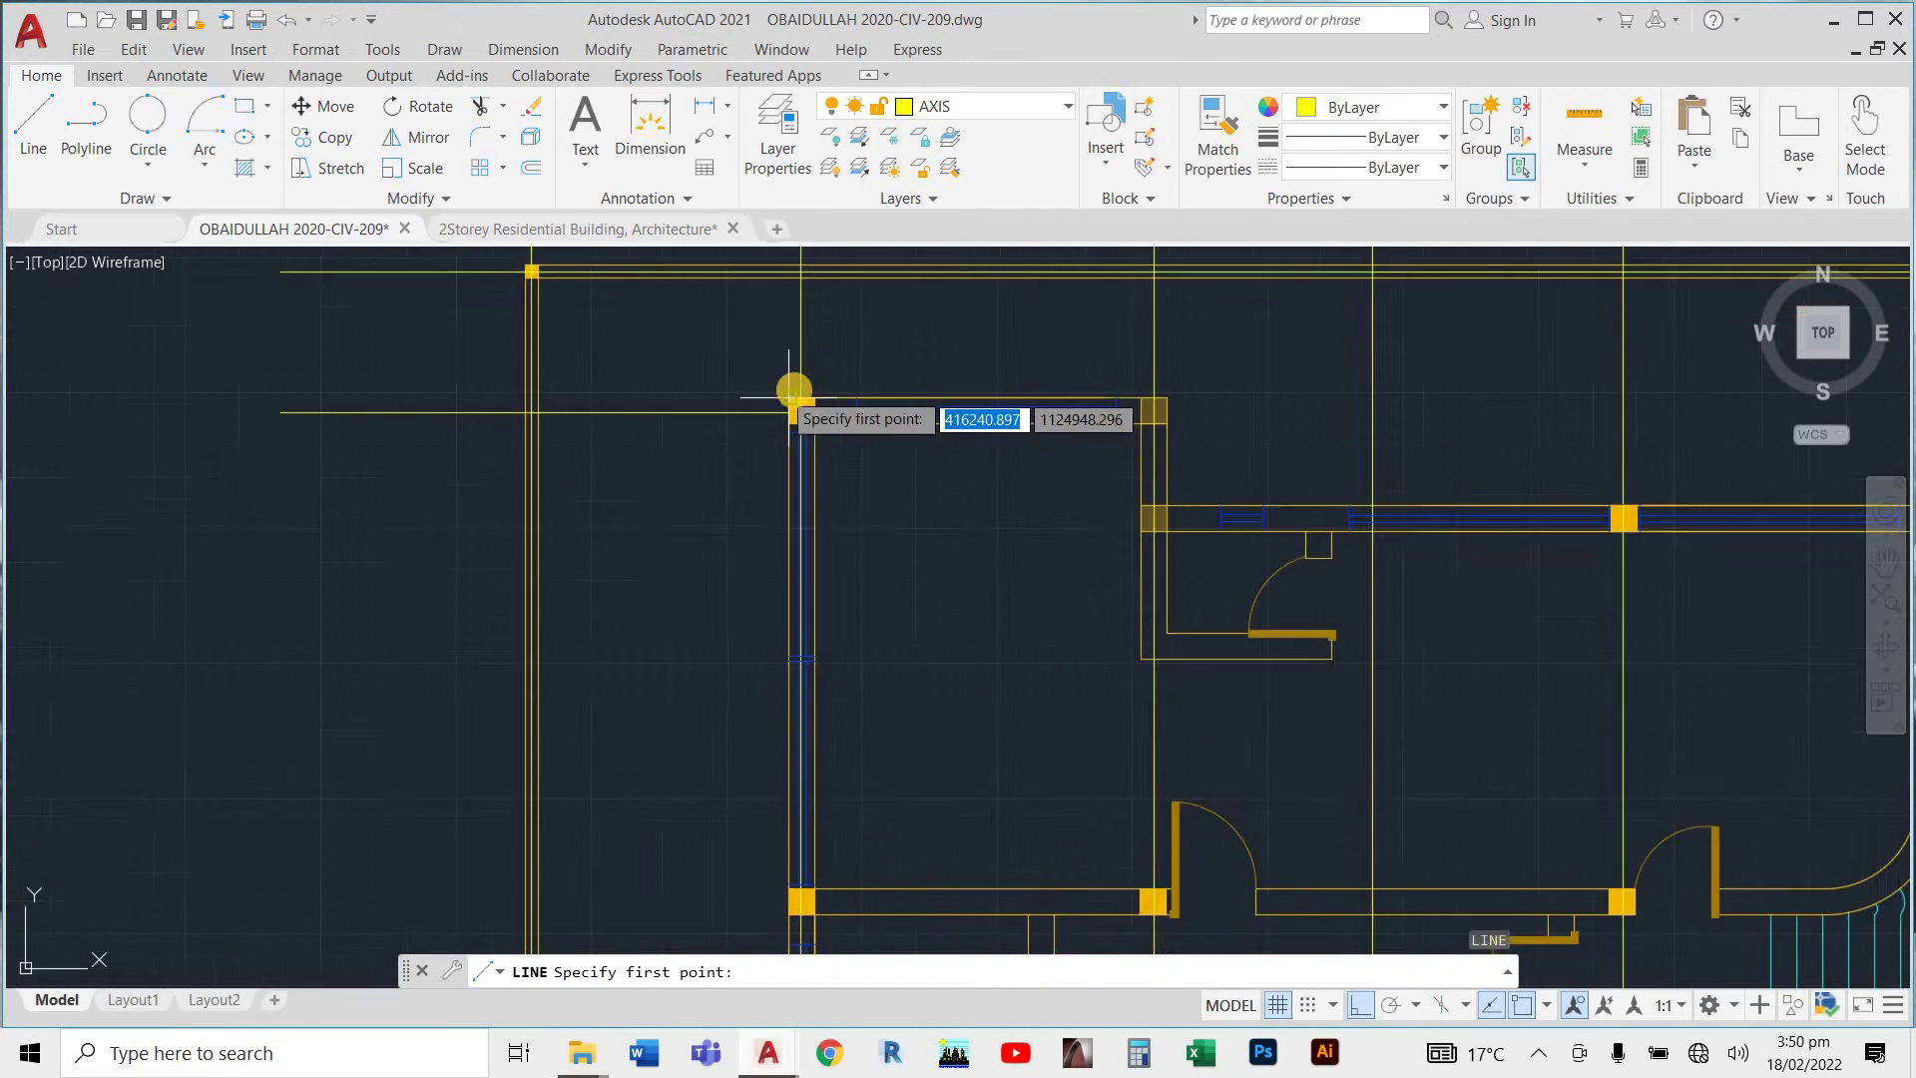
pyautogui.click(797, 448)
pyautogui.scroll(-3, 799, 451)
pyautogui.scroll(-5, 1260, 454)
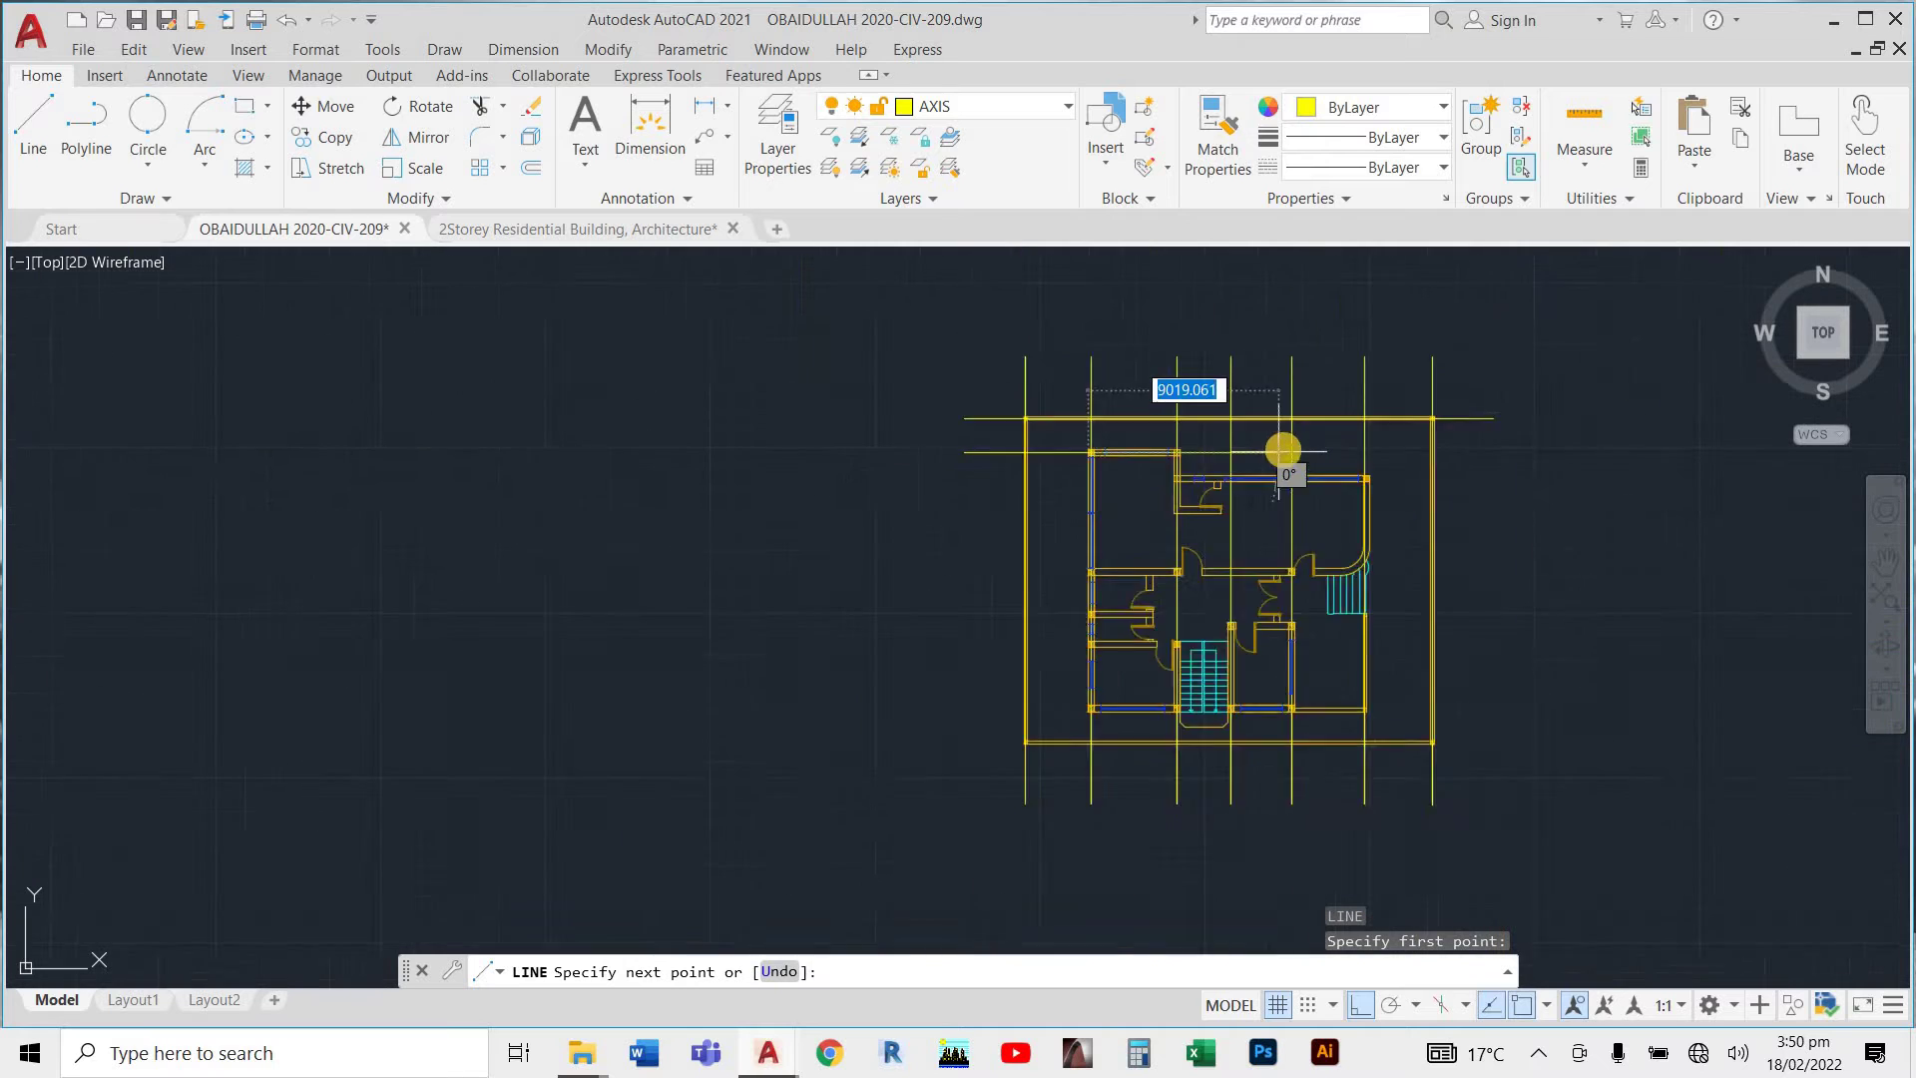
pyautogui.scroll(3, 1438, 399)
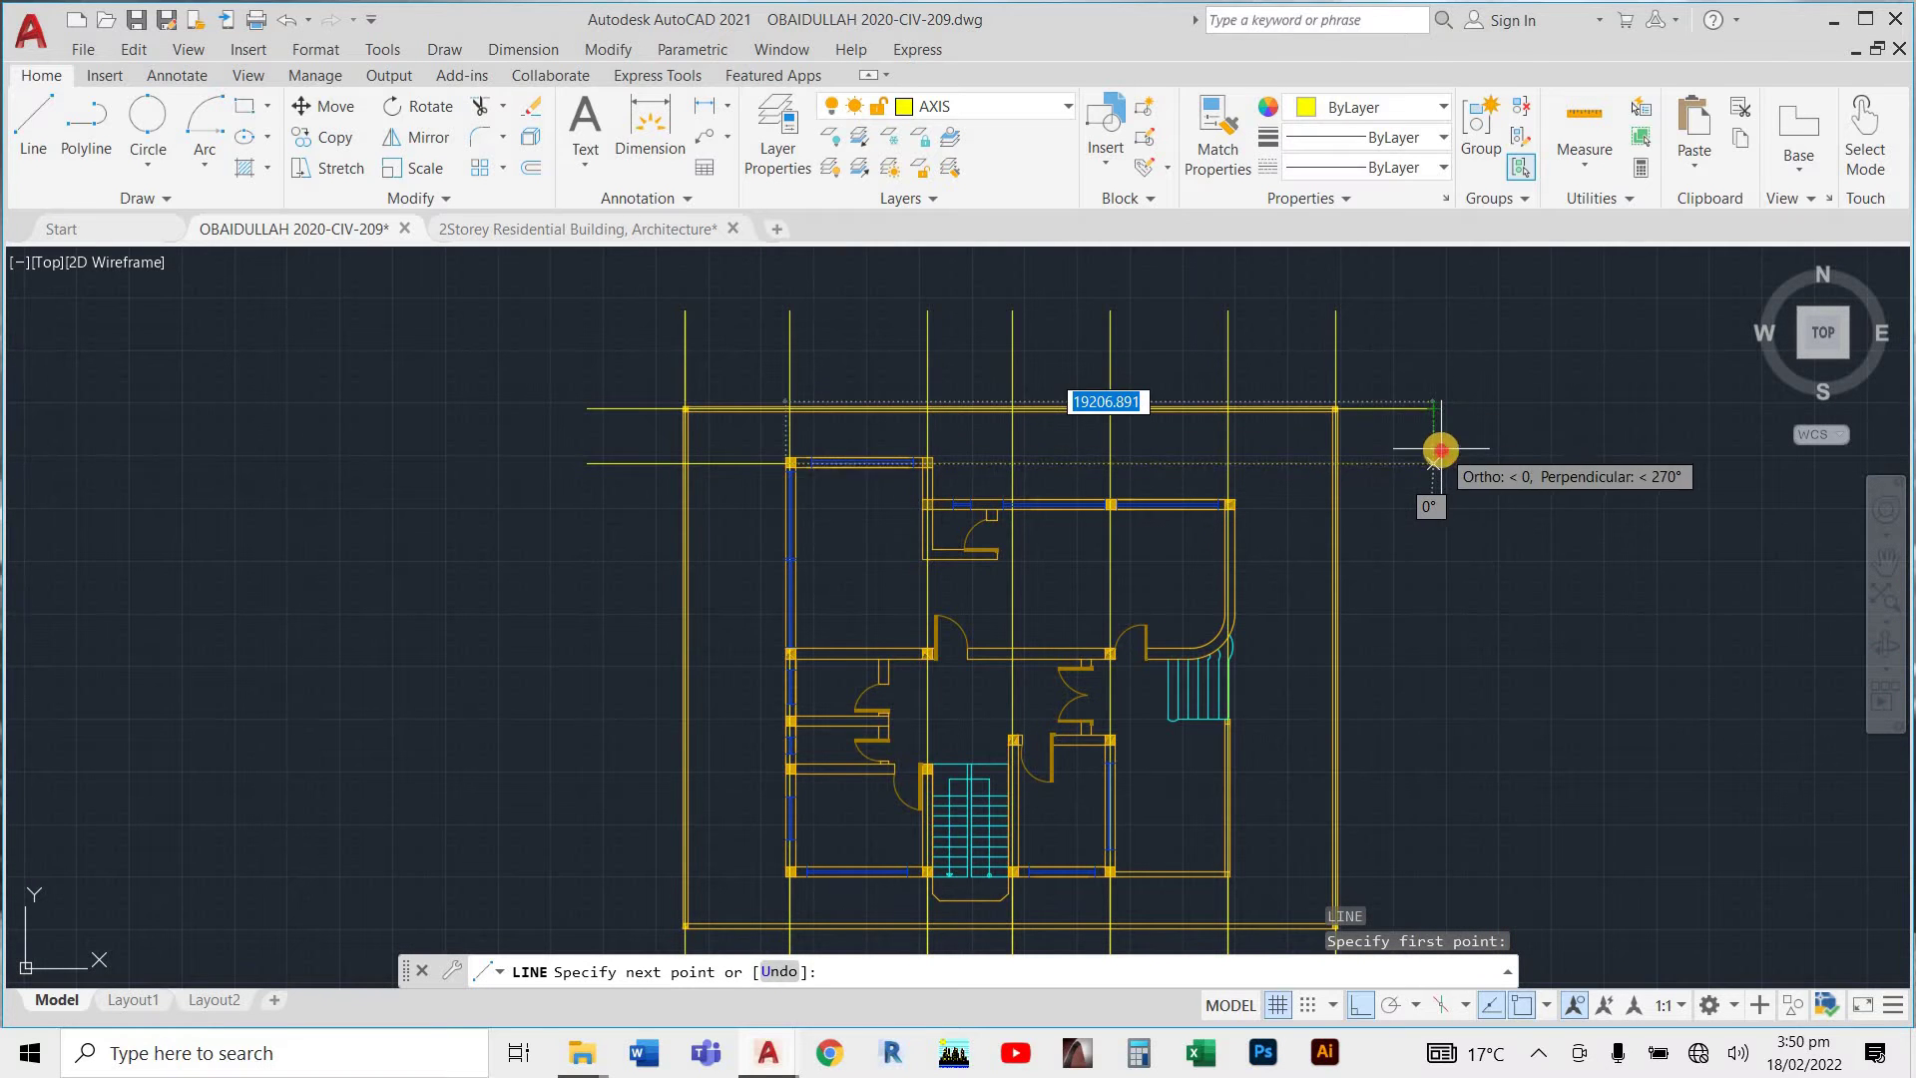
pyautogui.click(1433, 405)
pyautogui.press('Escape')
pyautogui.scroll(1, 890, 507)
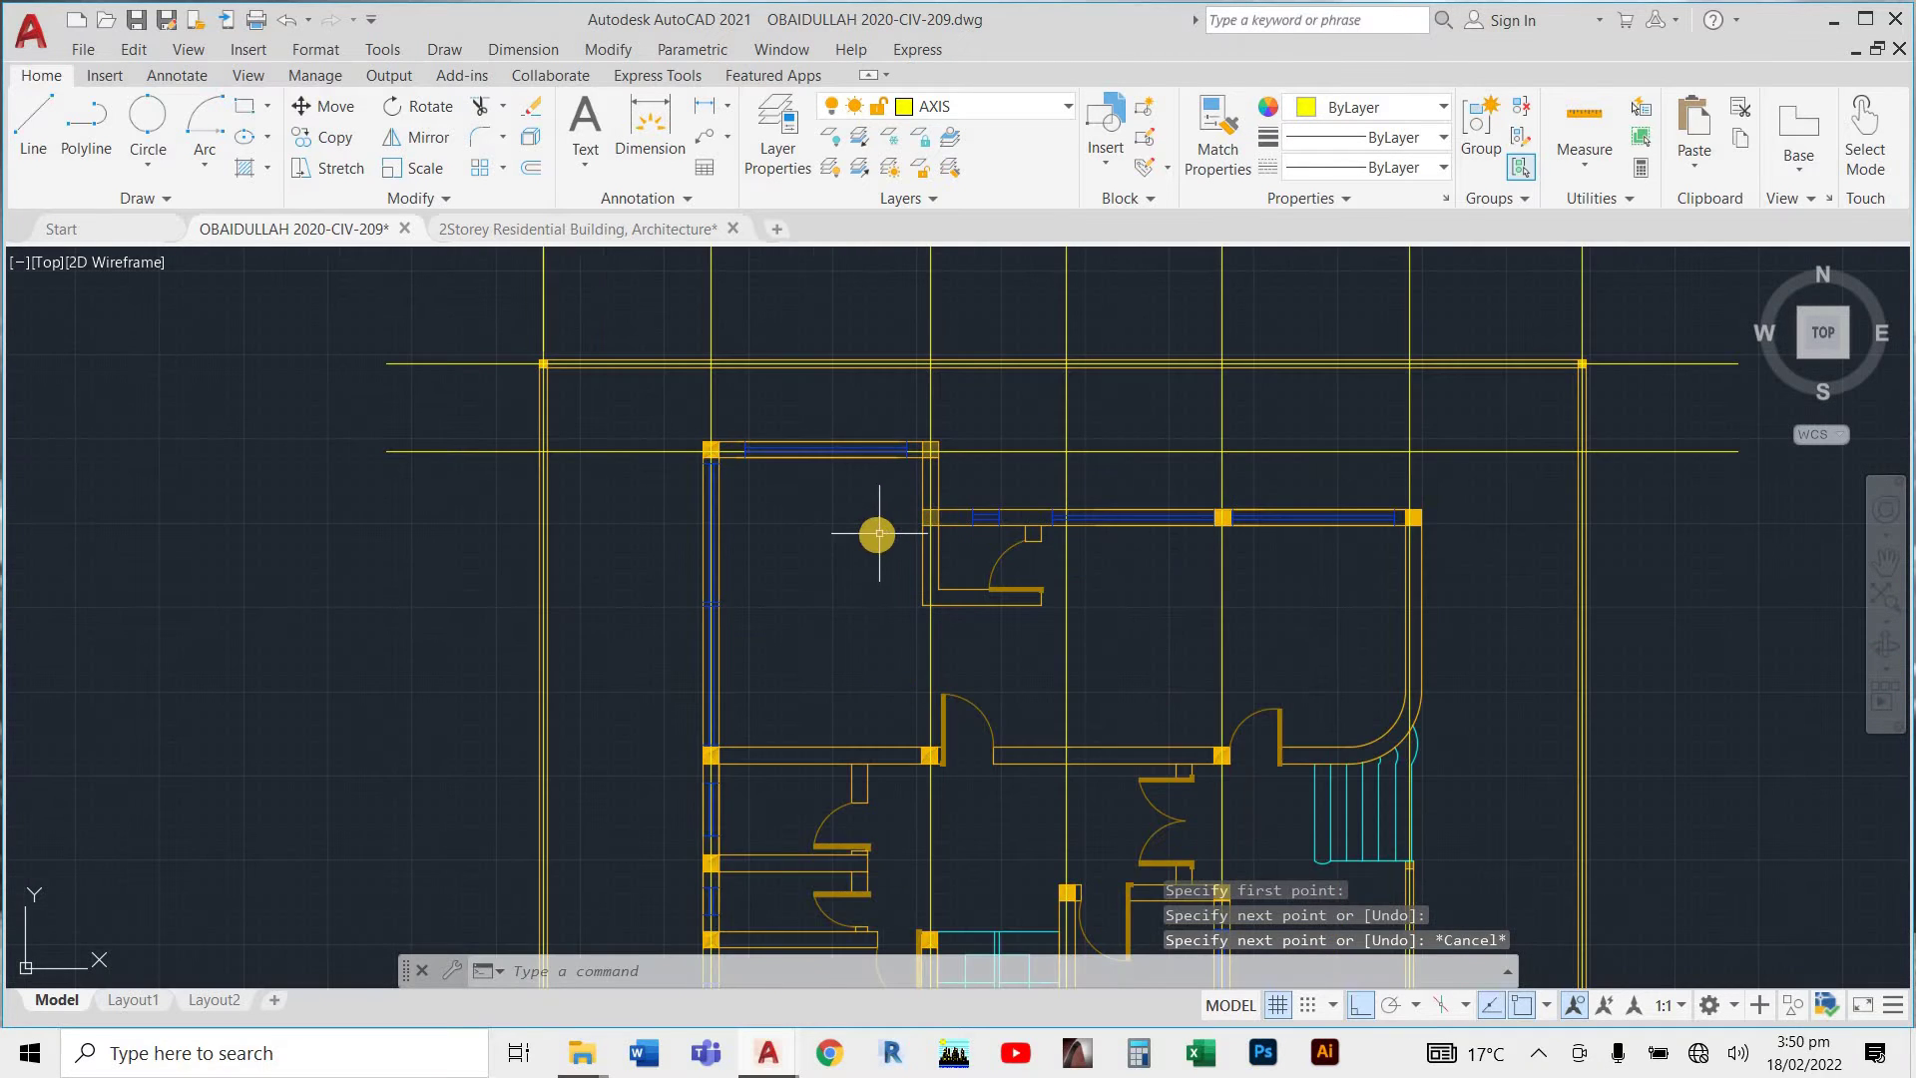
pyautogui.write('L')
pyautogui.press('Return')
pyautogui.scroll(3, 877, 534)
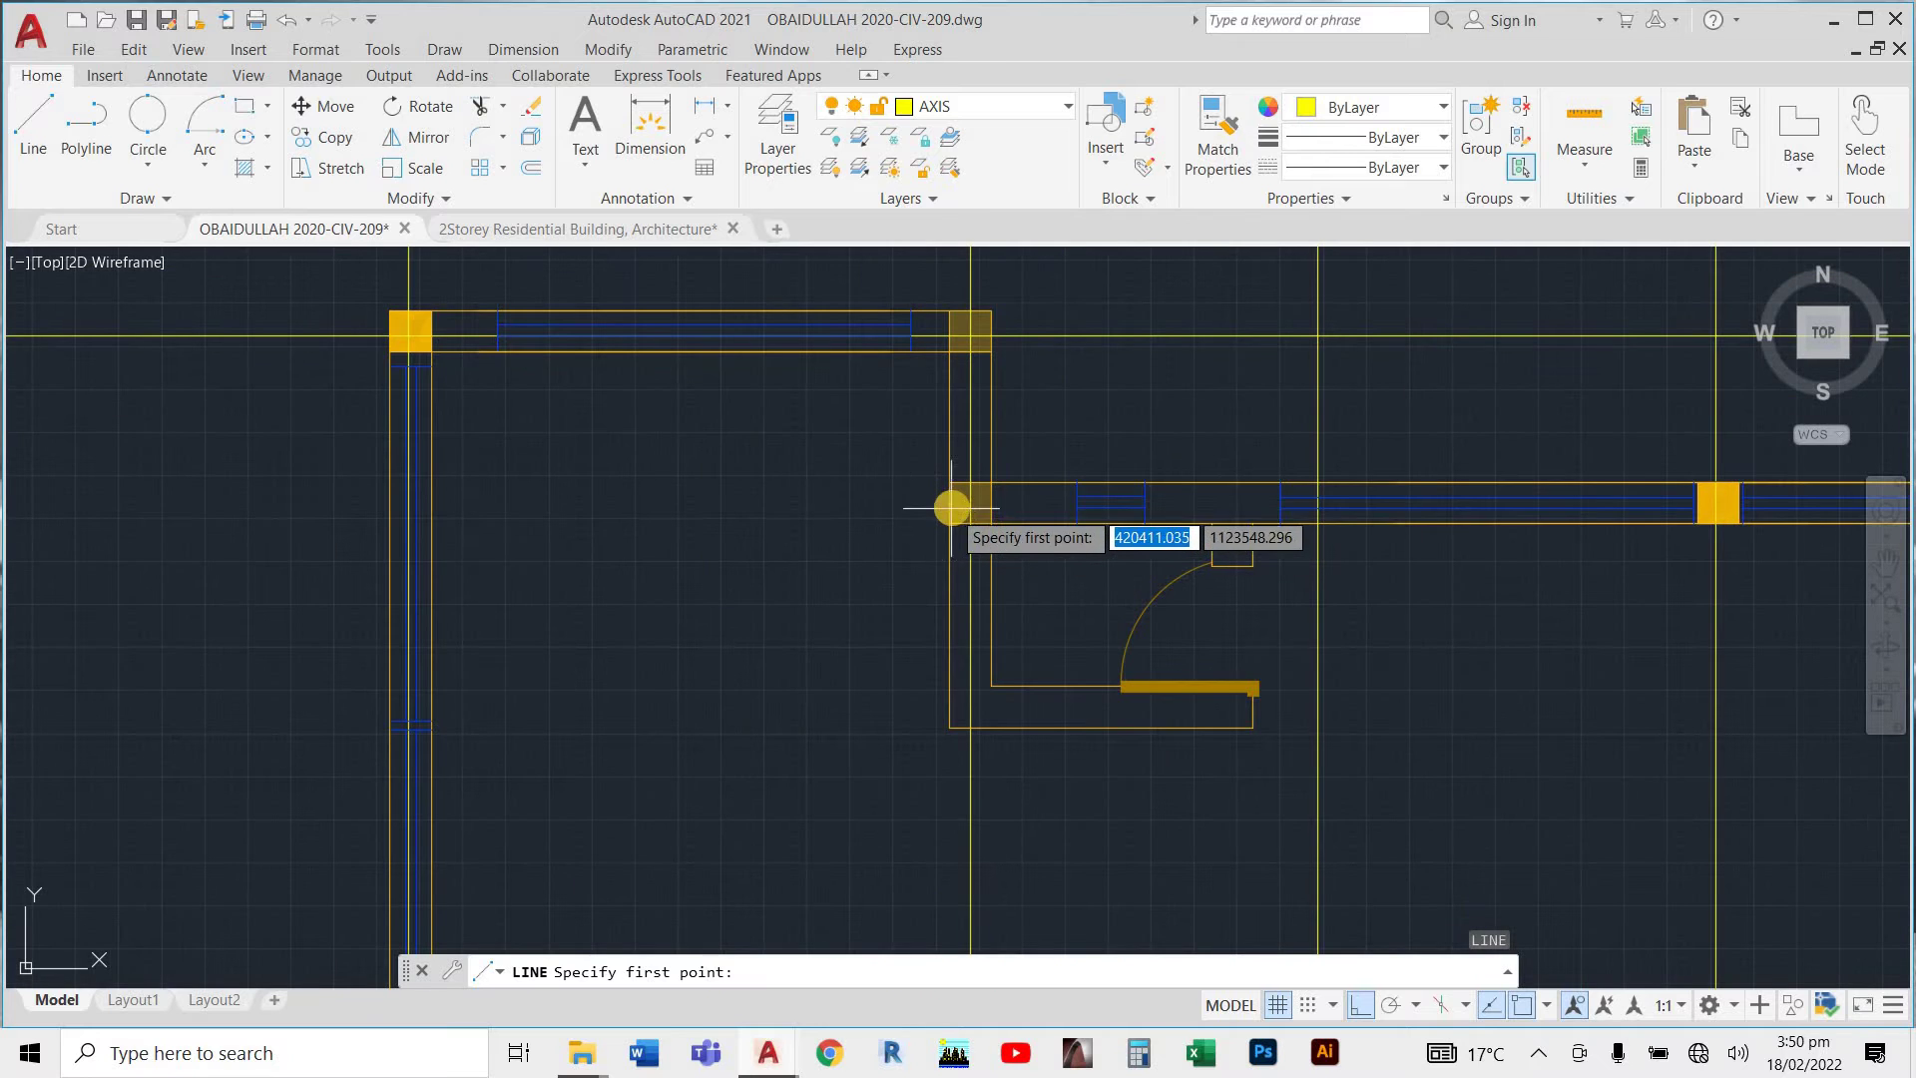
pyautogui.click(933, 506)
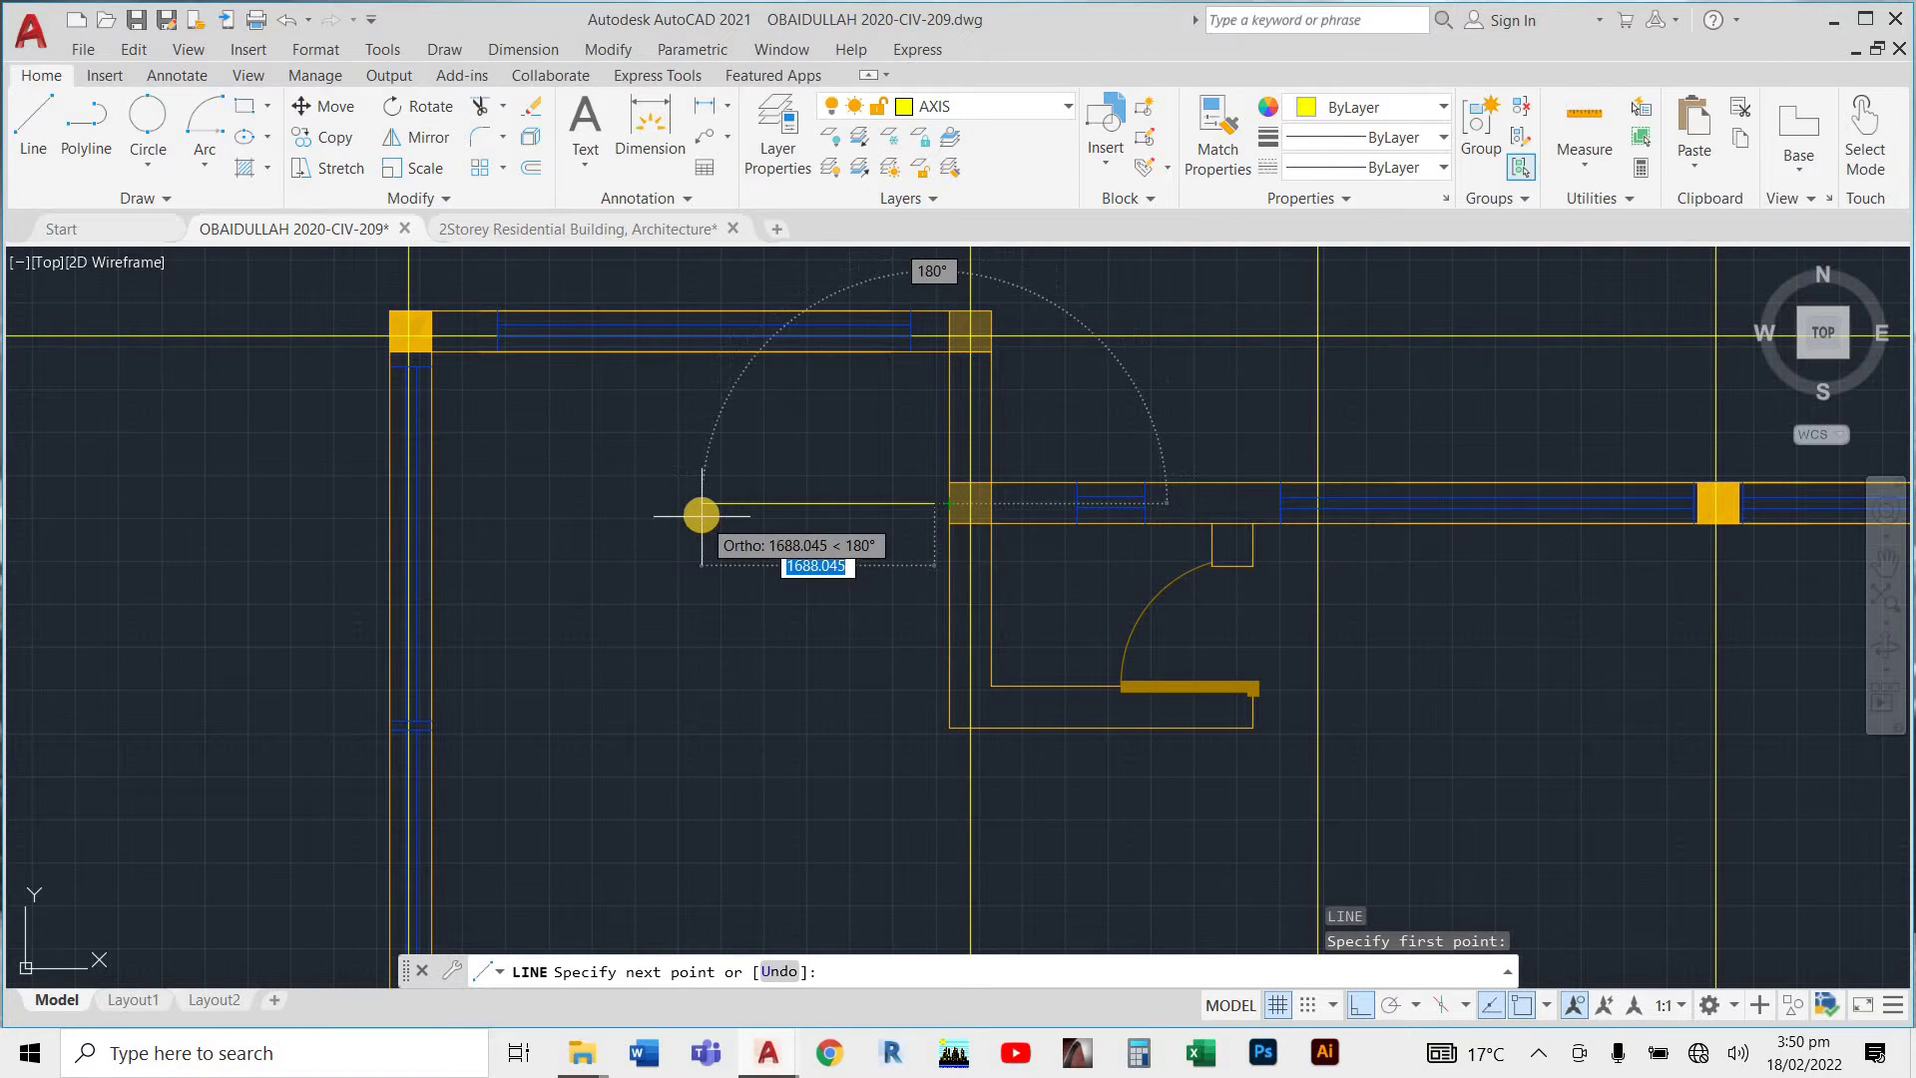
pyautogui.press('Escape')
# Draw a horizontal axis line leftward from the left midpoint of the second-row wall junction column, ending level with the other horizontal axes.
pyautogui.write('L')
pyautogui.press('Return')
pyautogui.scroll(4, 1027, 513)
pyautogui.scroll(2, 1082, 440)
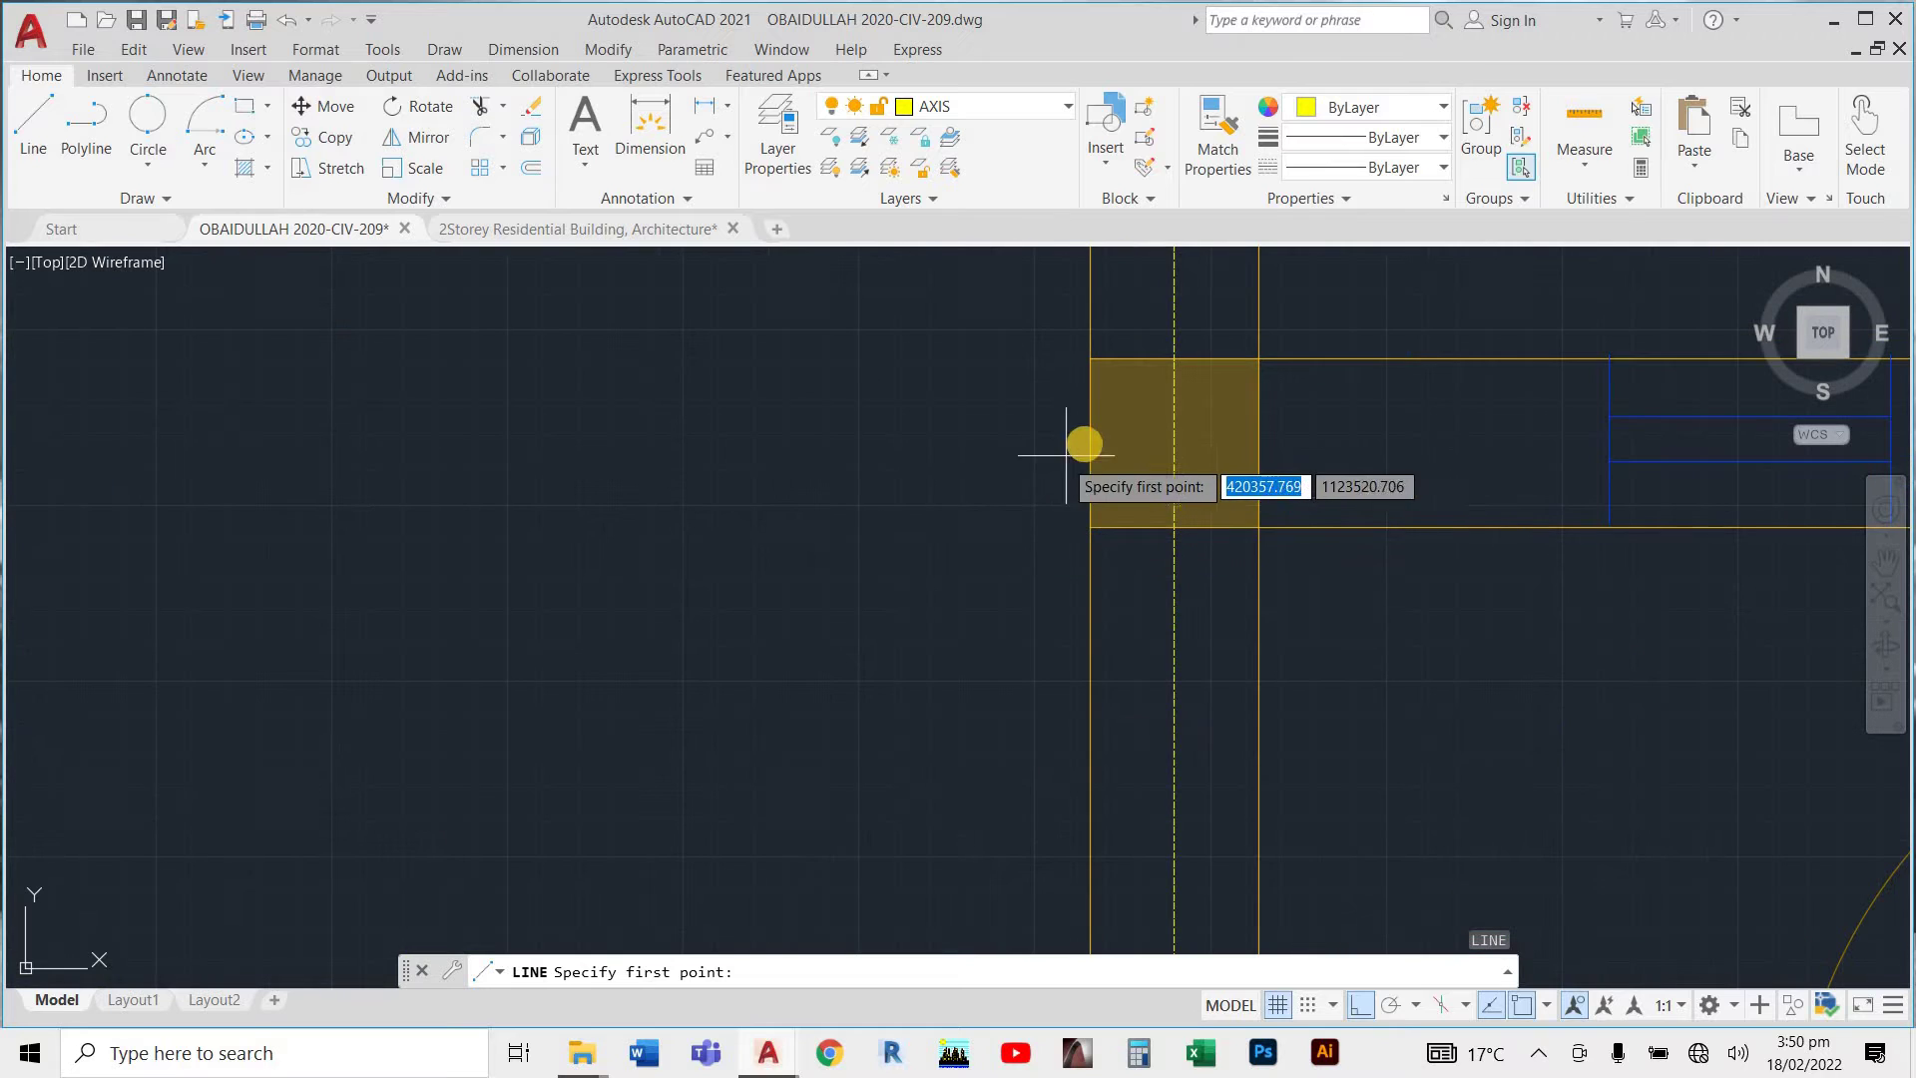
pyautogui.click(1082, 440)
pyautogui.scroll(-8, 901, 480)
pyautogui.scroll(-5, 901, 480)
pyautogui.scroll(3, 483, 475)
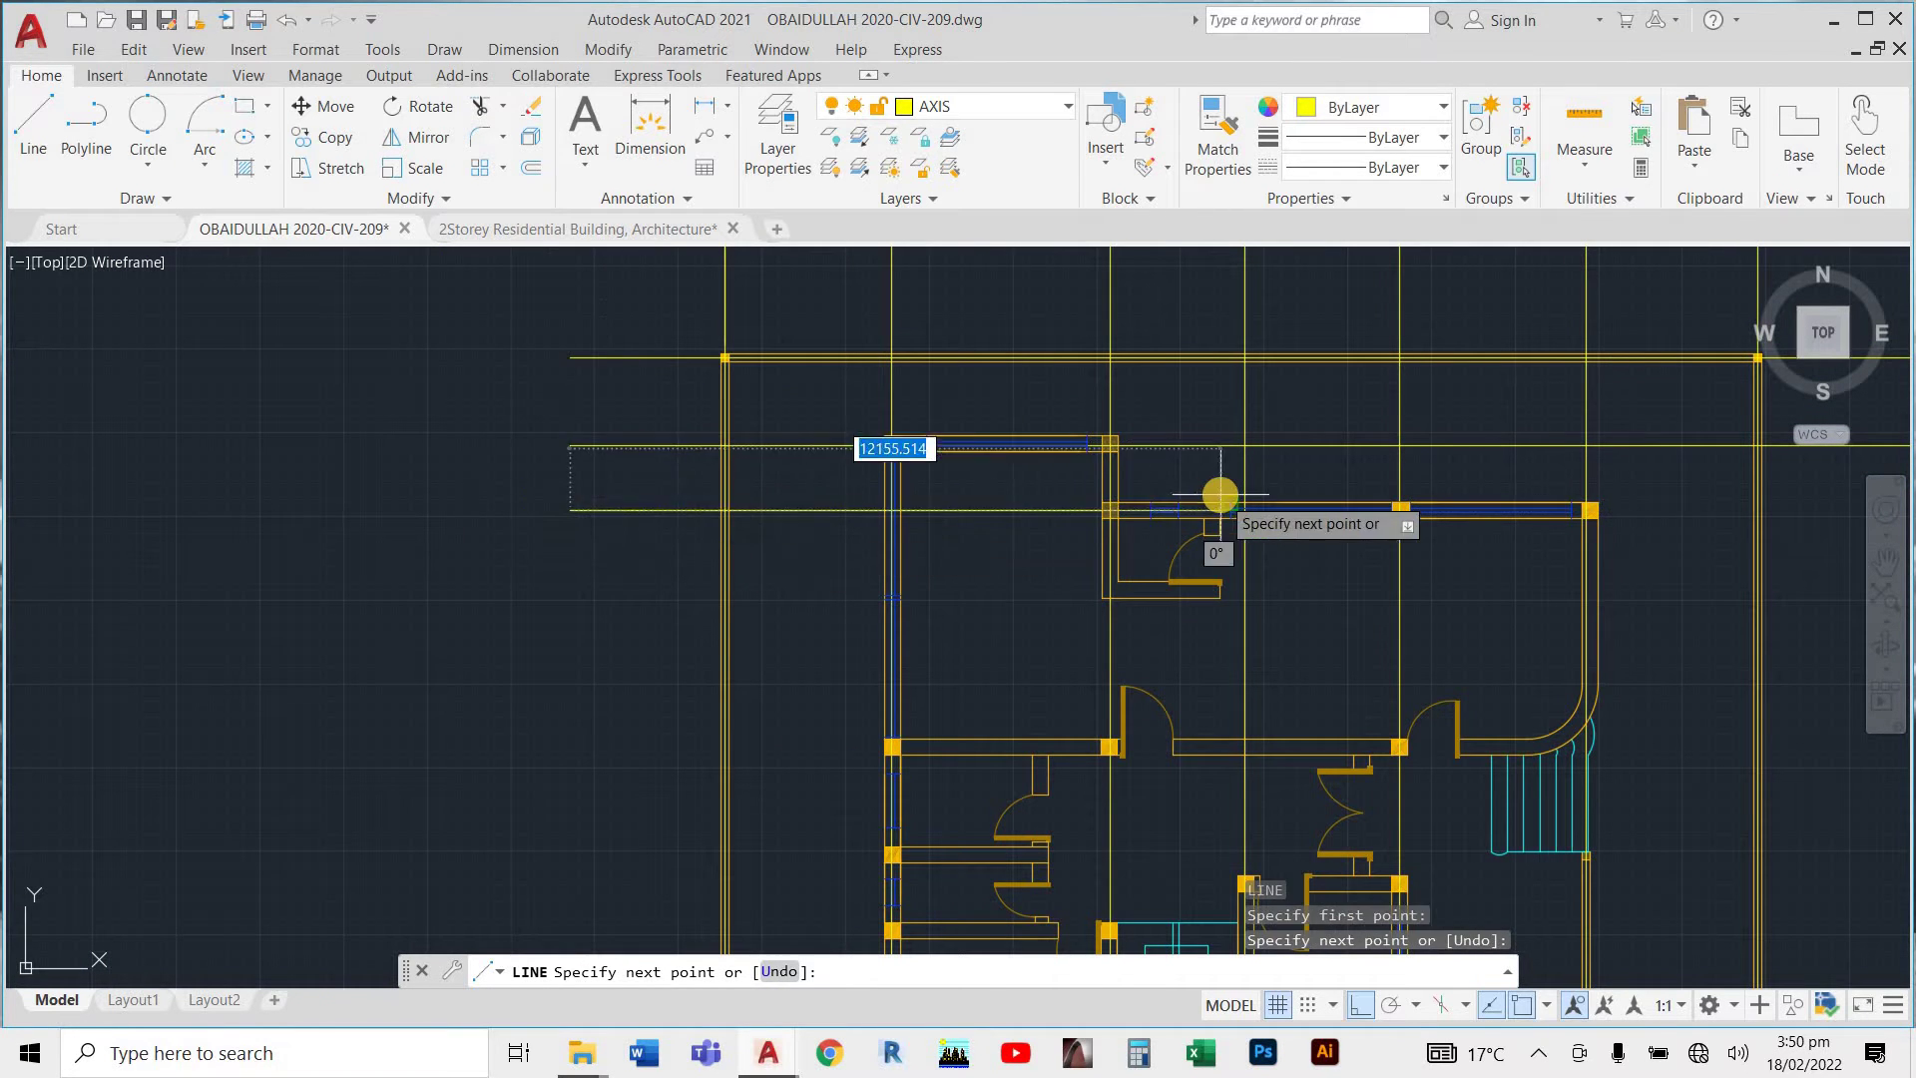
pyautogui.scroll(-5, 1339, 496)
pyautogui.scroll(2, 988, 529)
pyautogui.press('Escape')
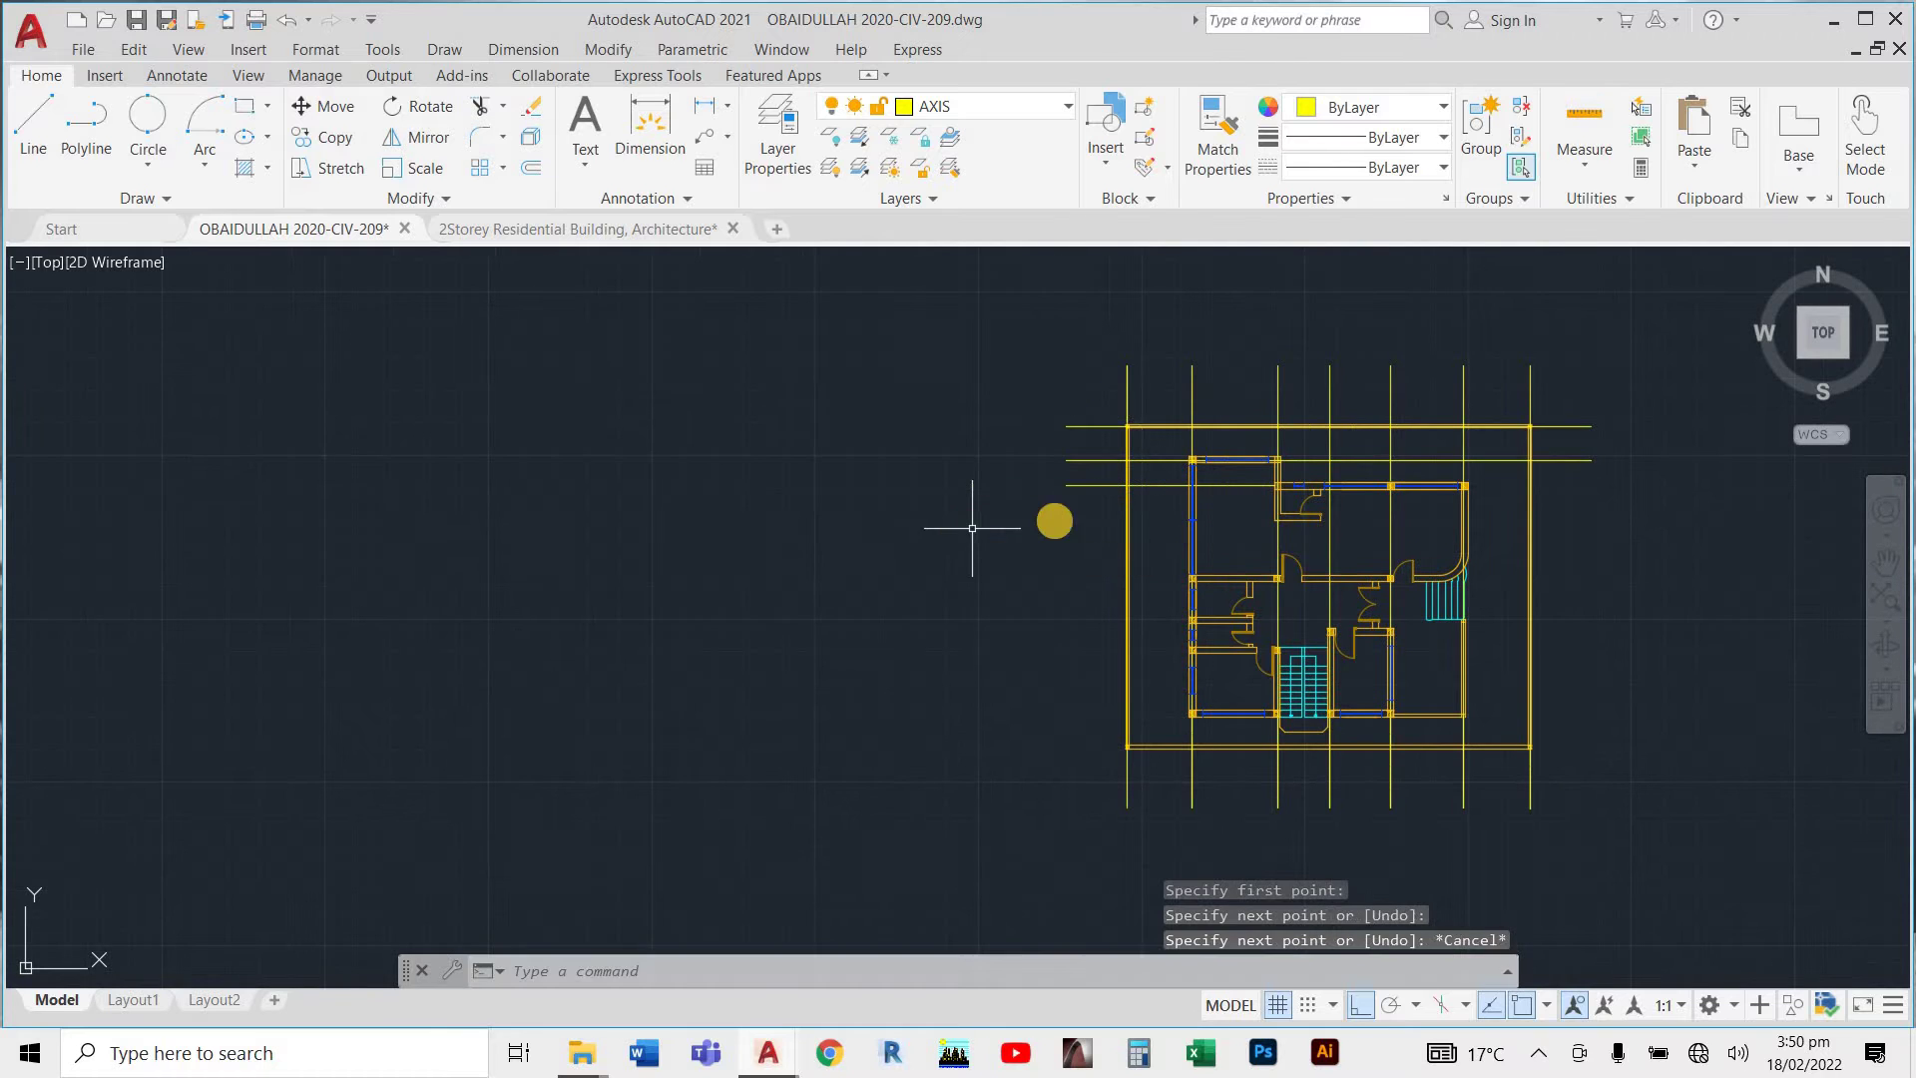
# Draw a horizontal axis line rightward from the second-row wall junction column through its row's columns, matching the other axes' right ends.
pyautogui.press('Return')
pyautogui.scroll(5, 1298, 495)
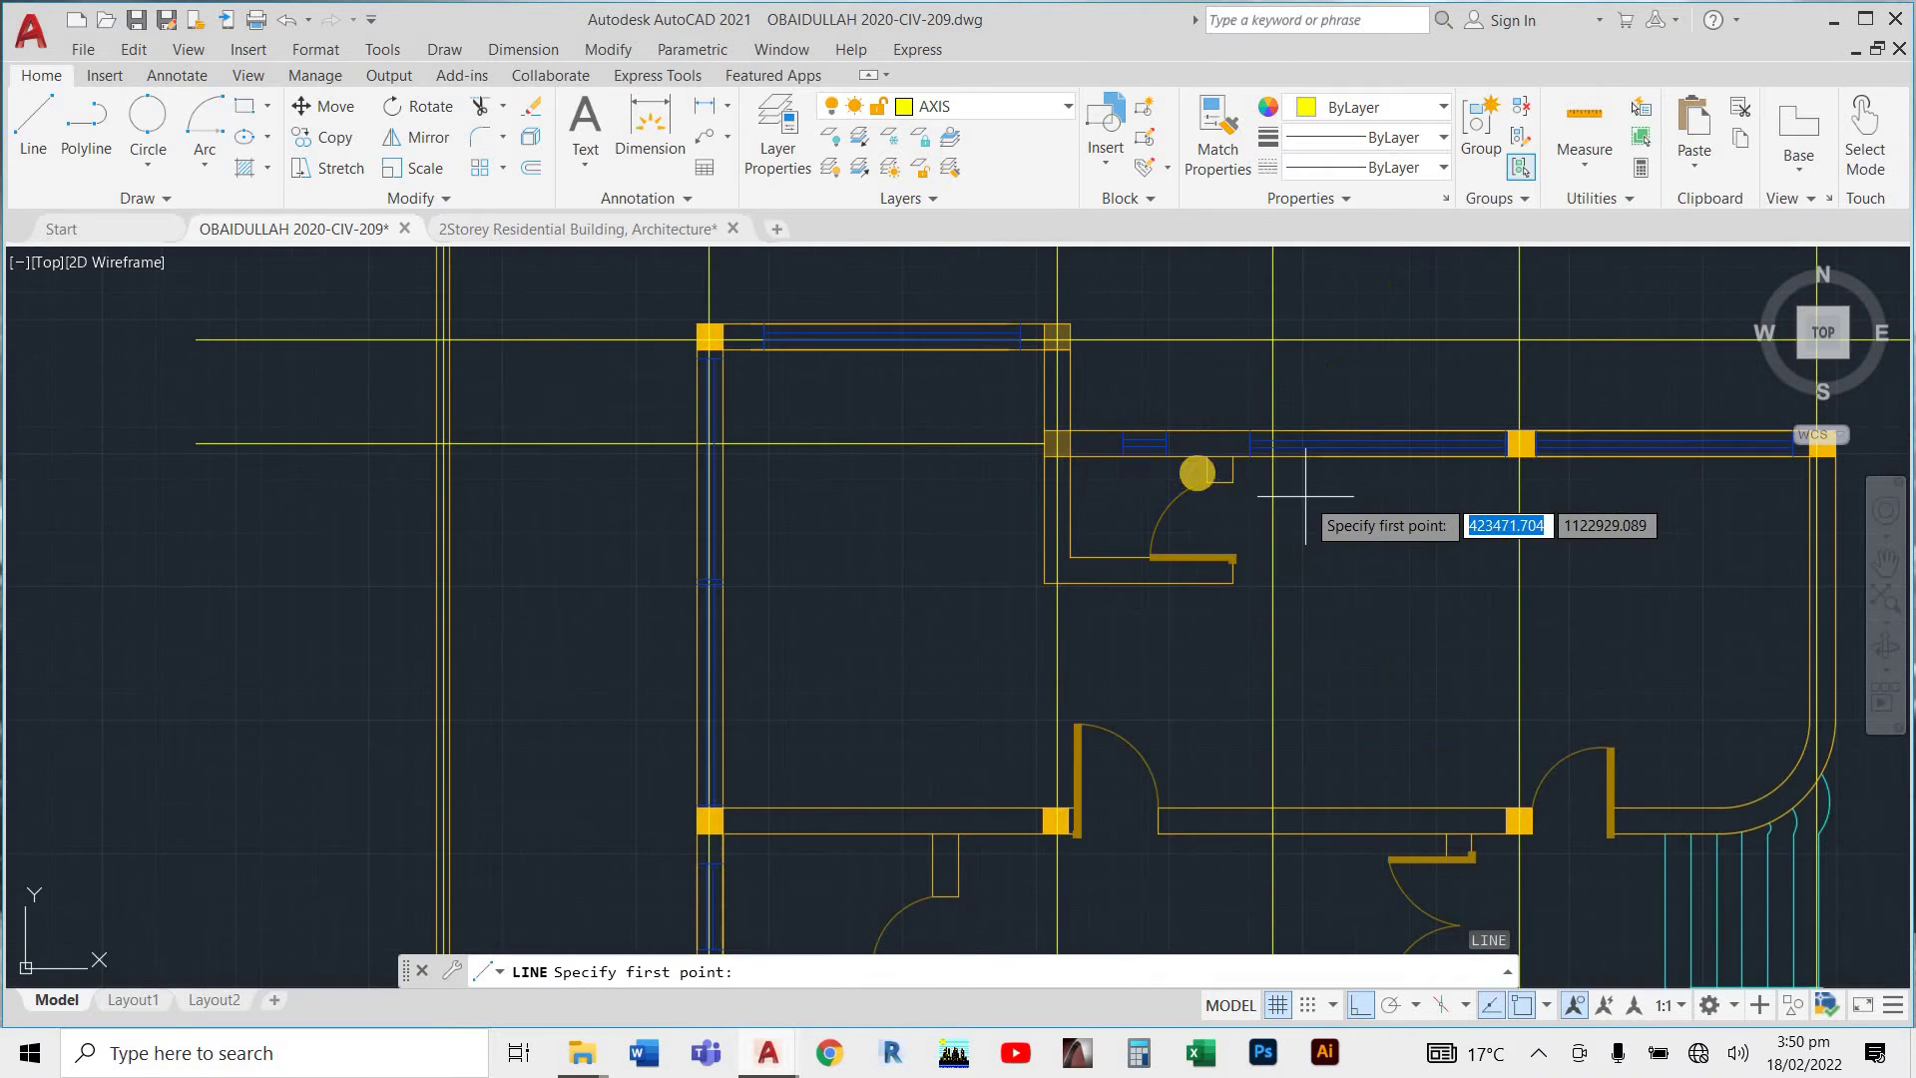
pyautogui.click(1041, 446)
pyautogui.scroll(-5, 1167, 449)
pyautogui.scroll(5, 1319, 449)
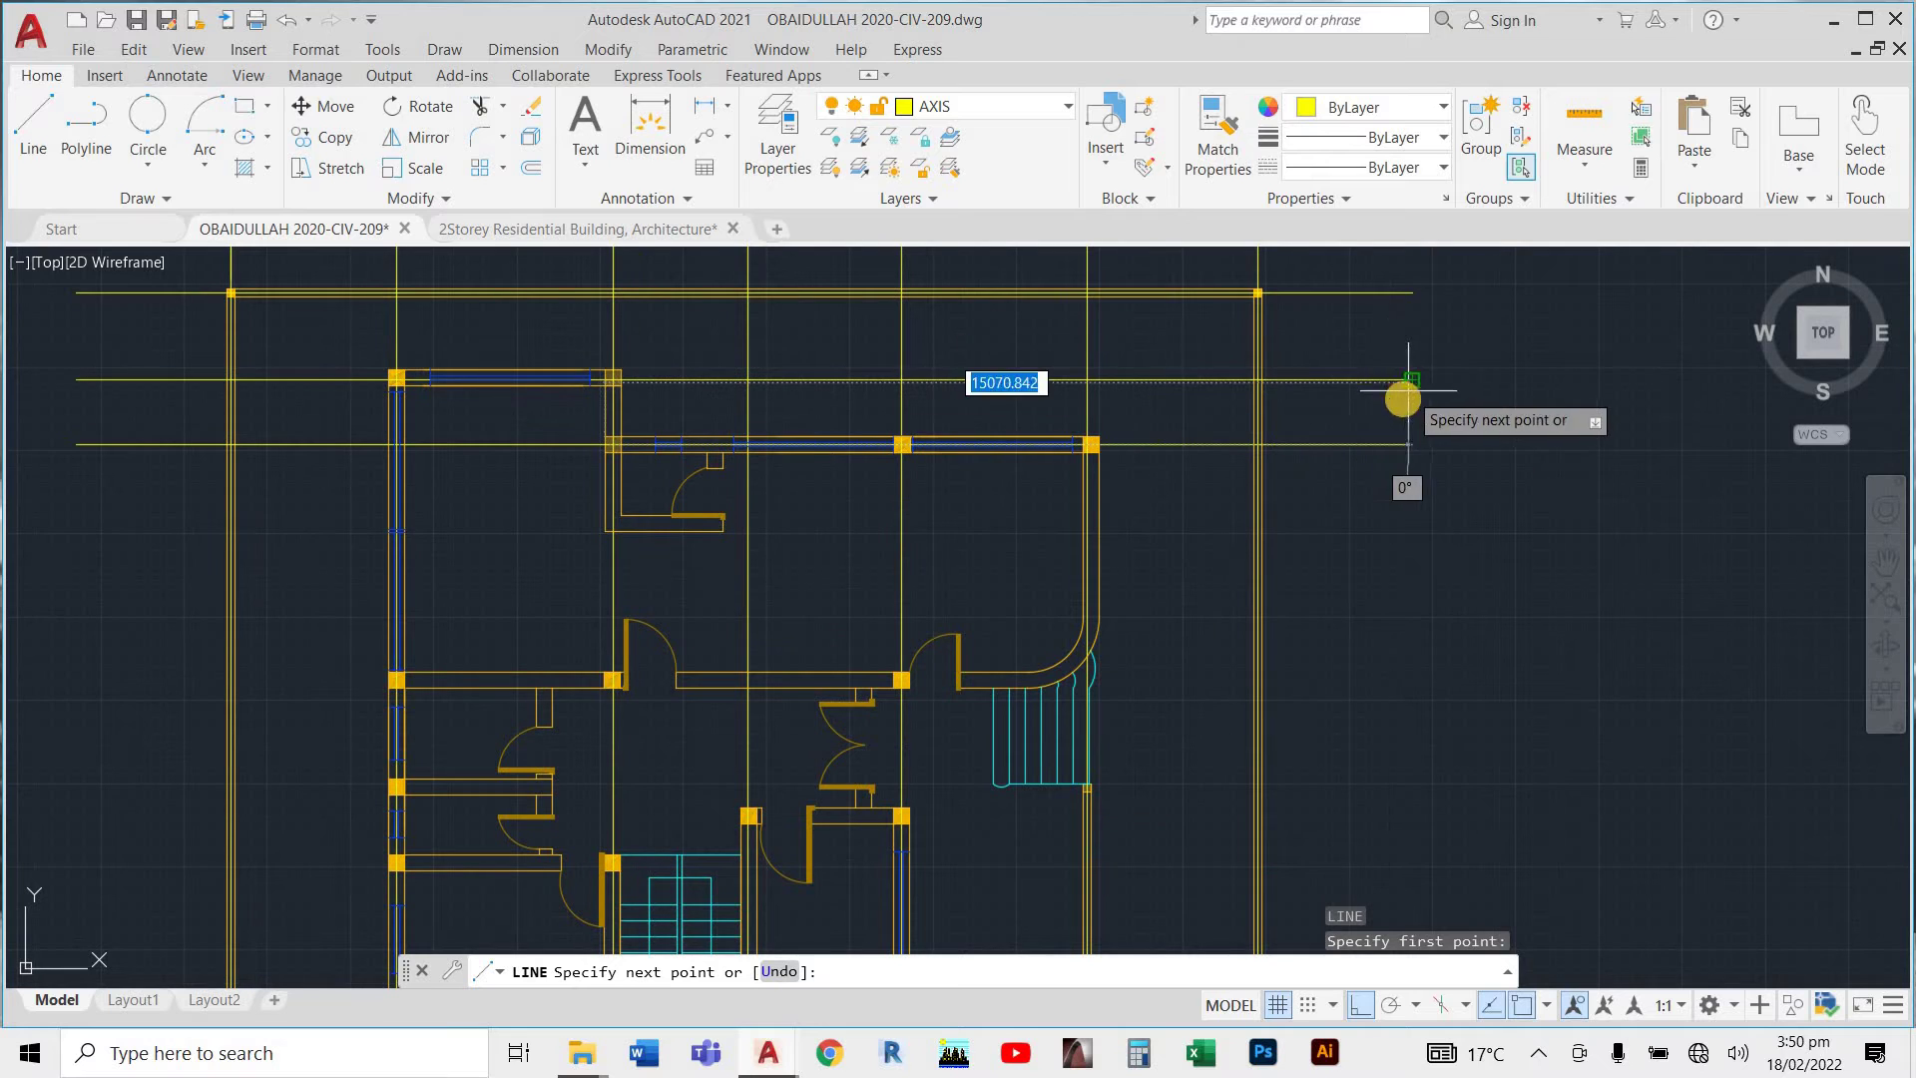
pyautogui.press('Escape')
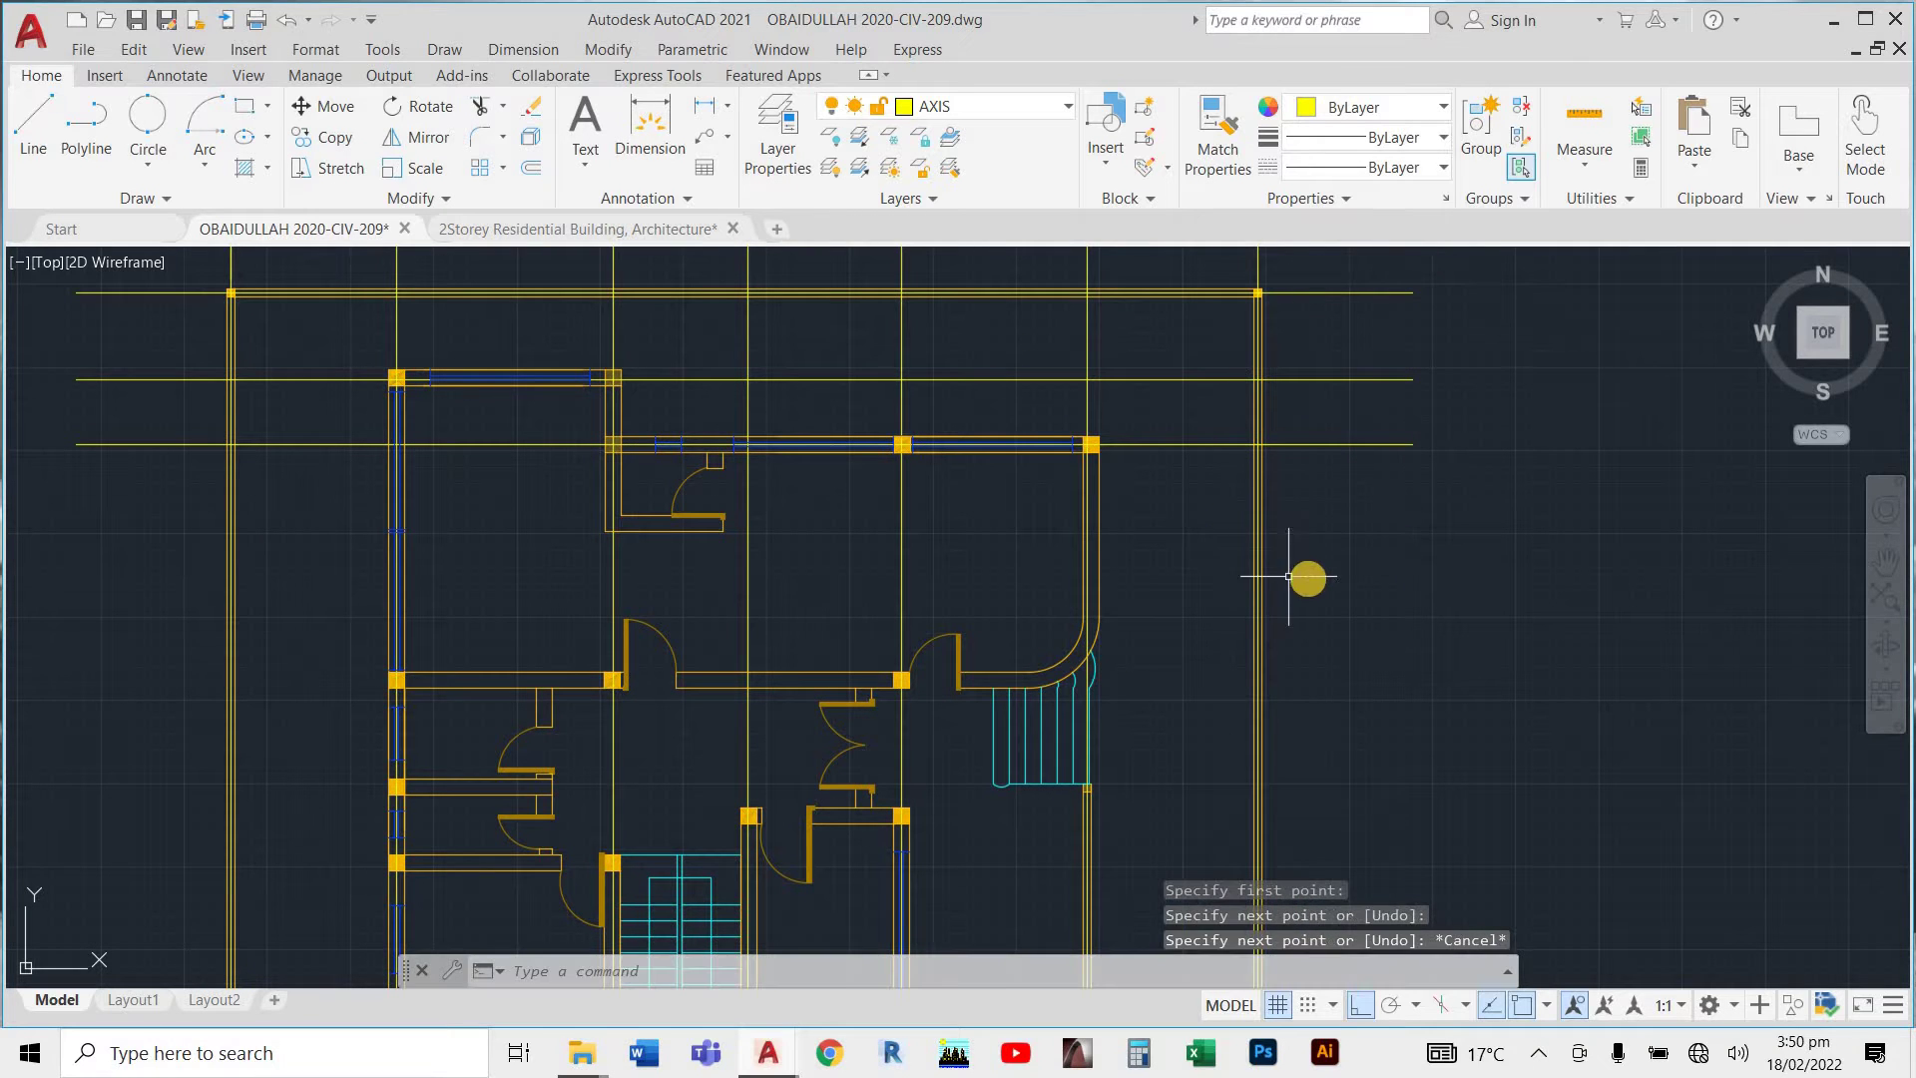
# Draw a horizontal axis line through the middle column row above the two small left rooms, matching the other axes' left and right ends.
pyautogui.press('Return')
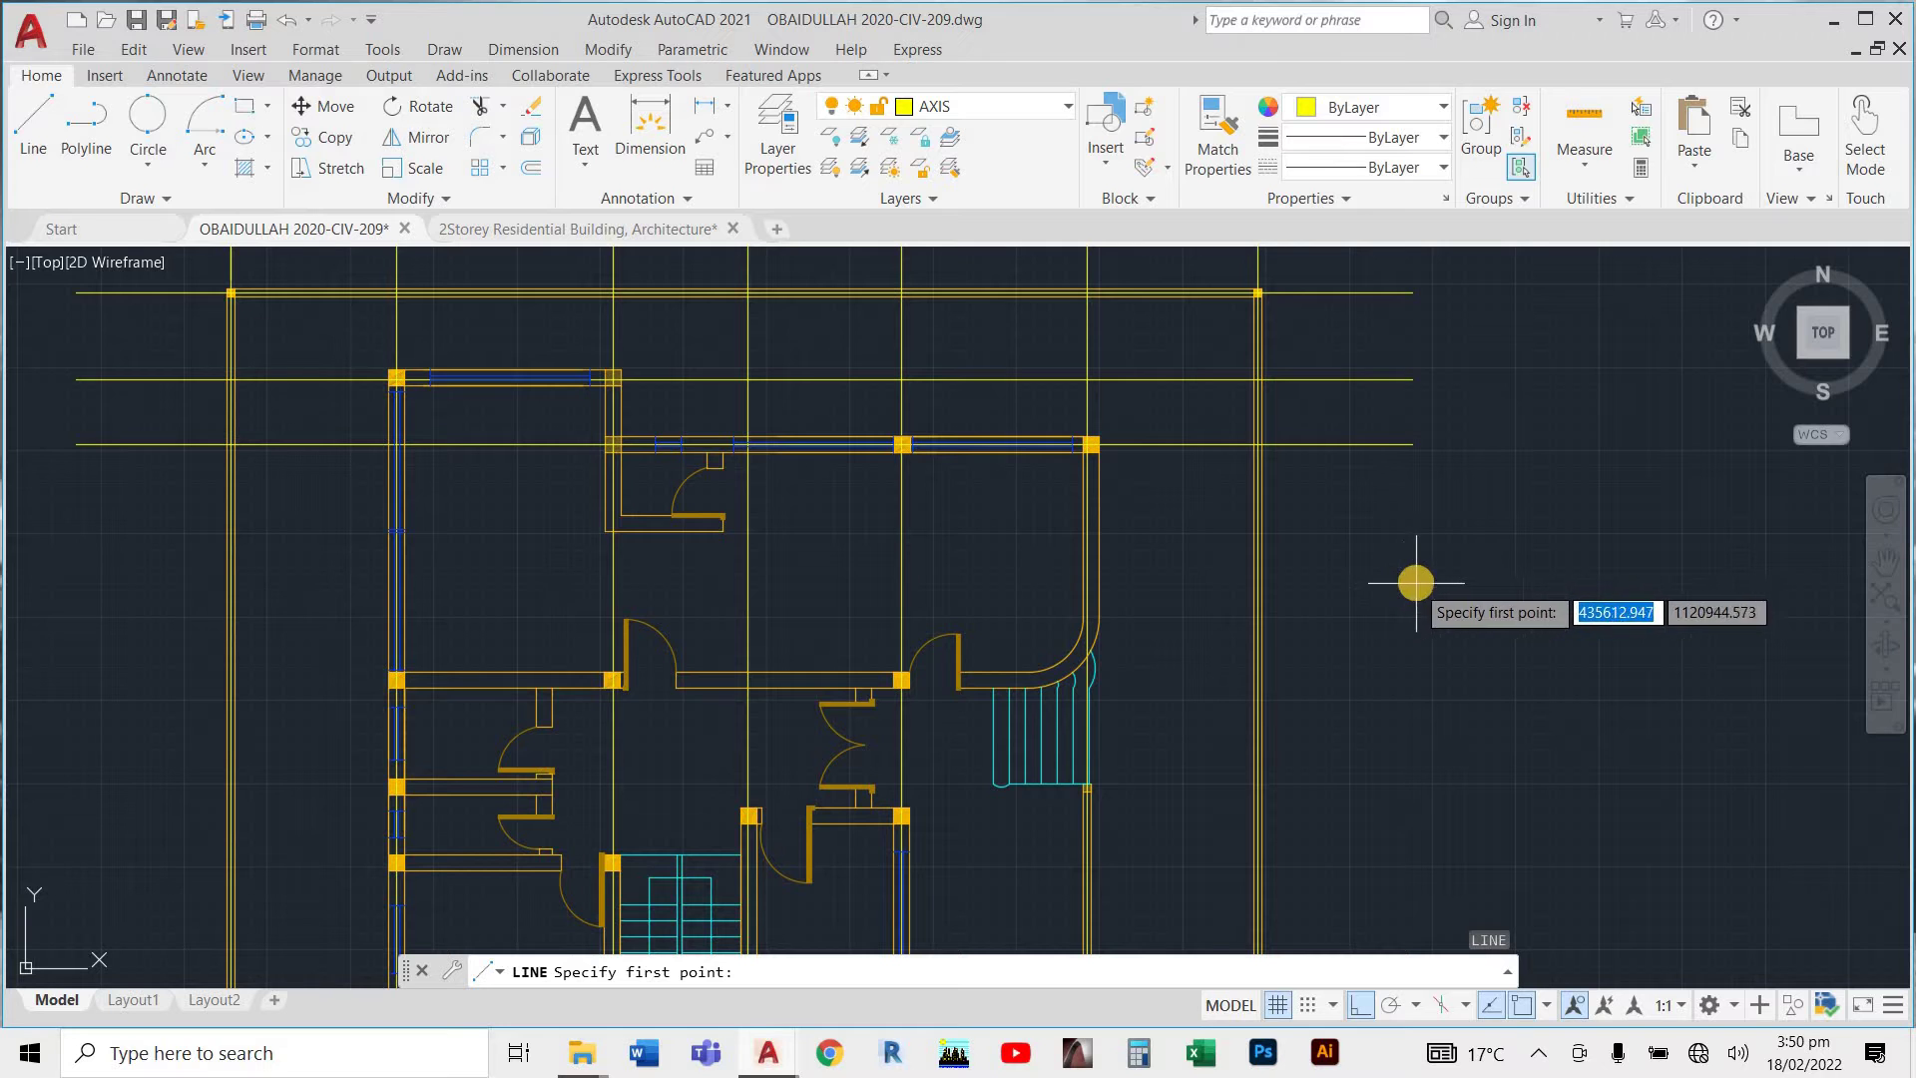
pyautogui.scroll(4, 781, 611)
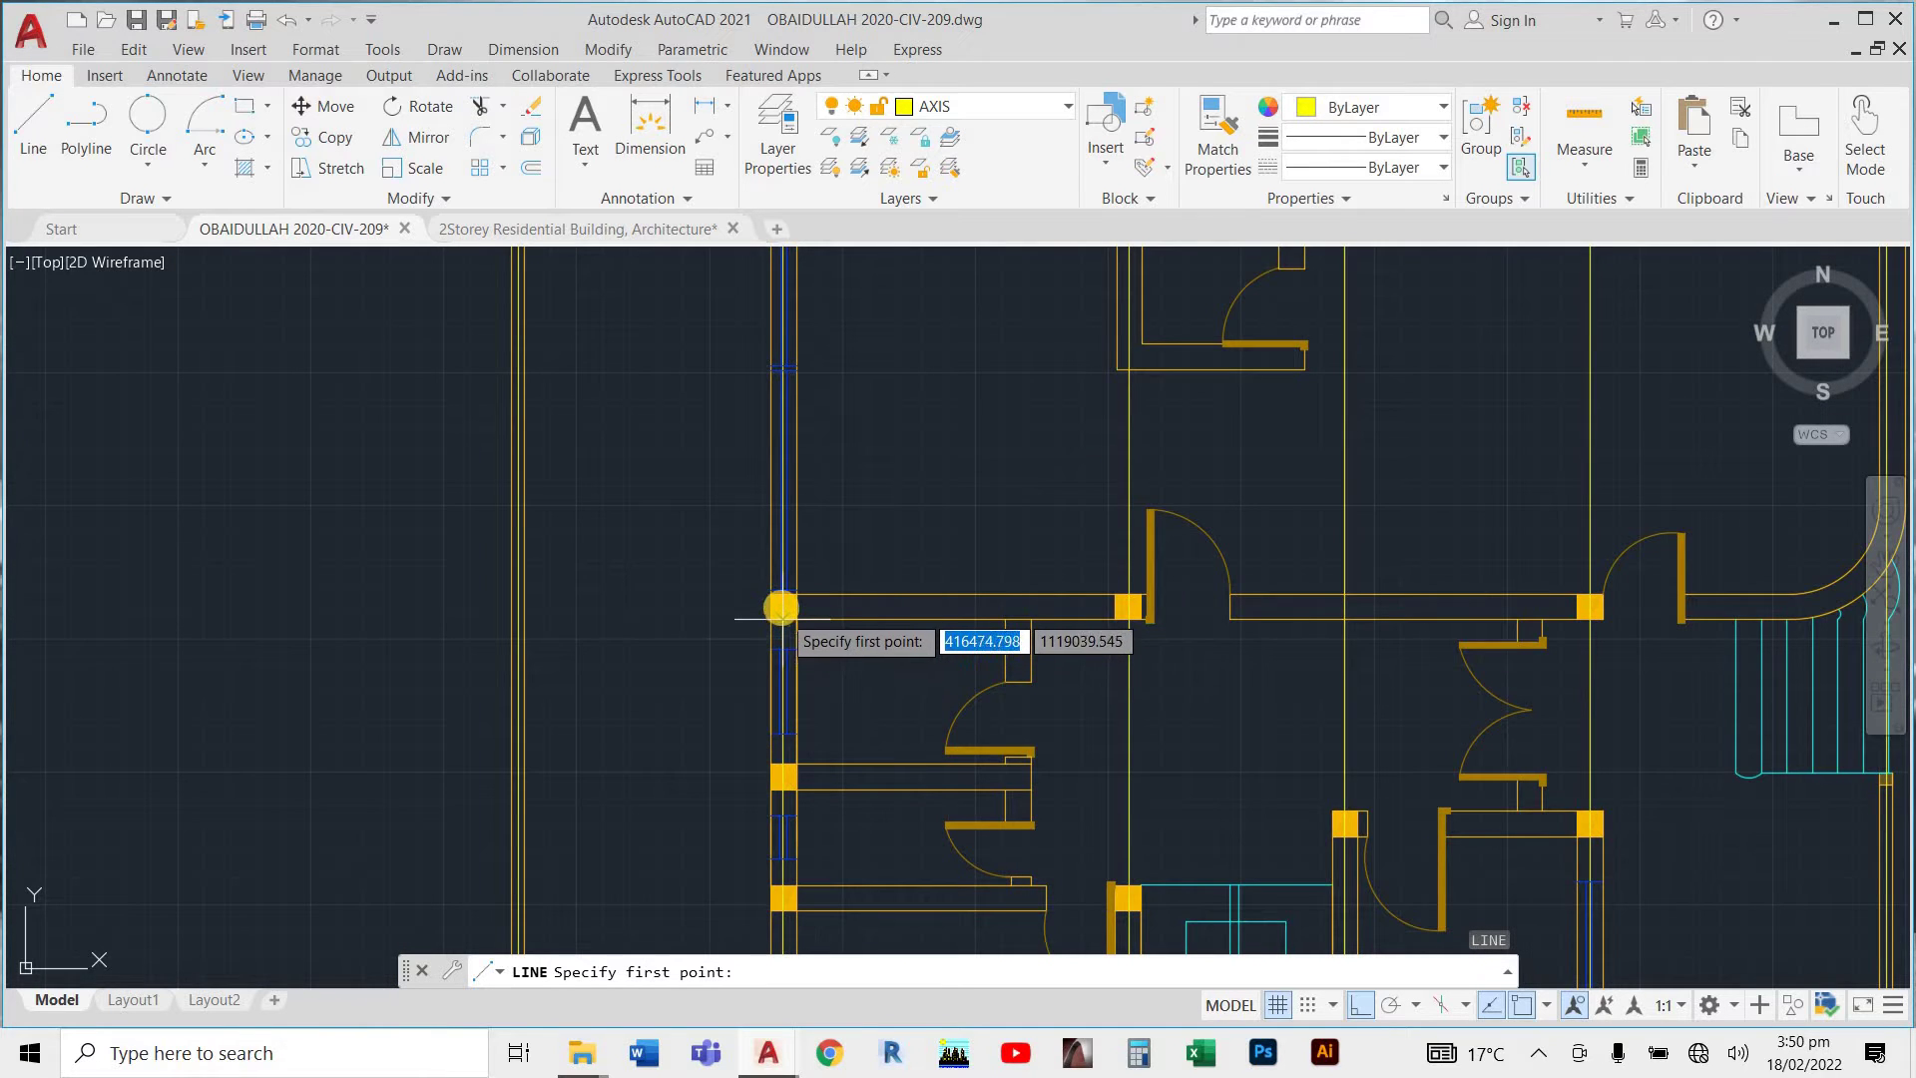
pyautogui.scroll(4, 781, 607)
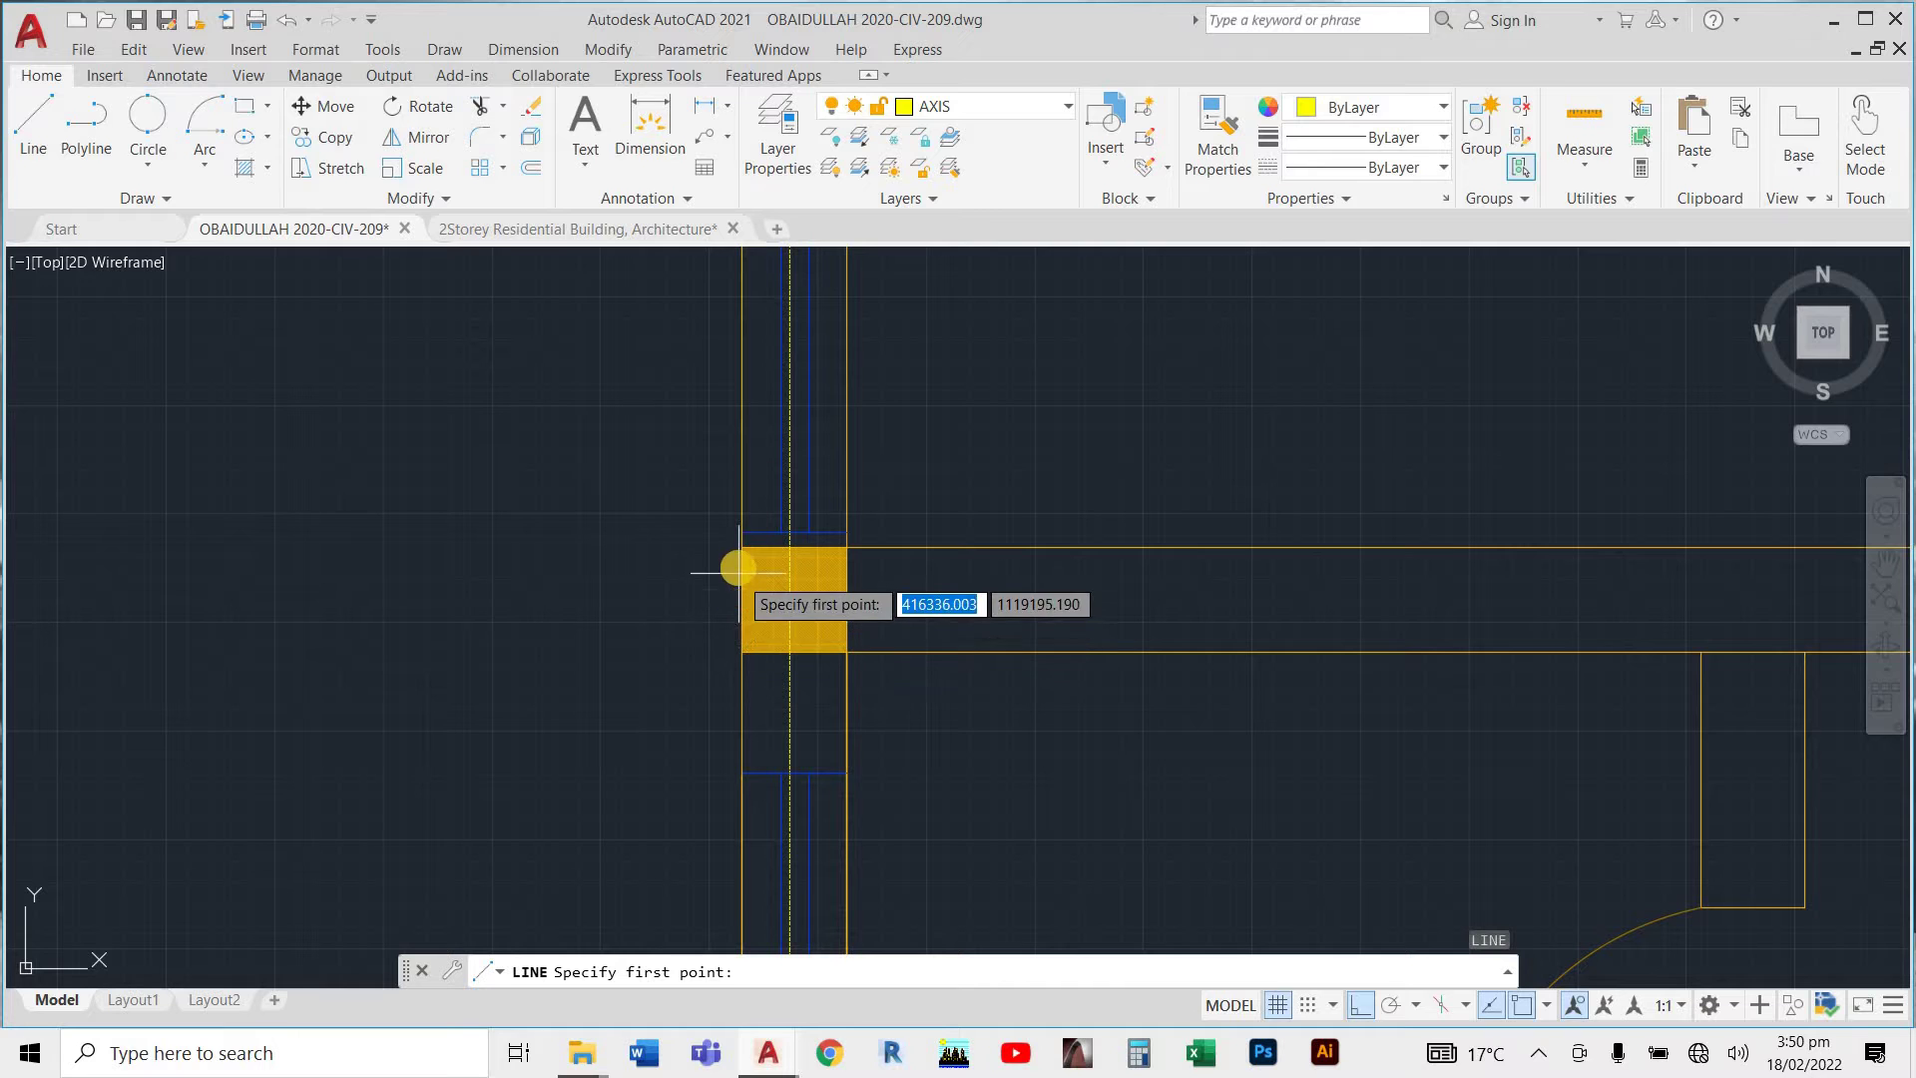
pyautogui.click(740, 600)
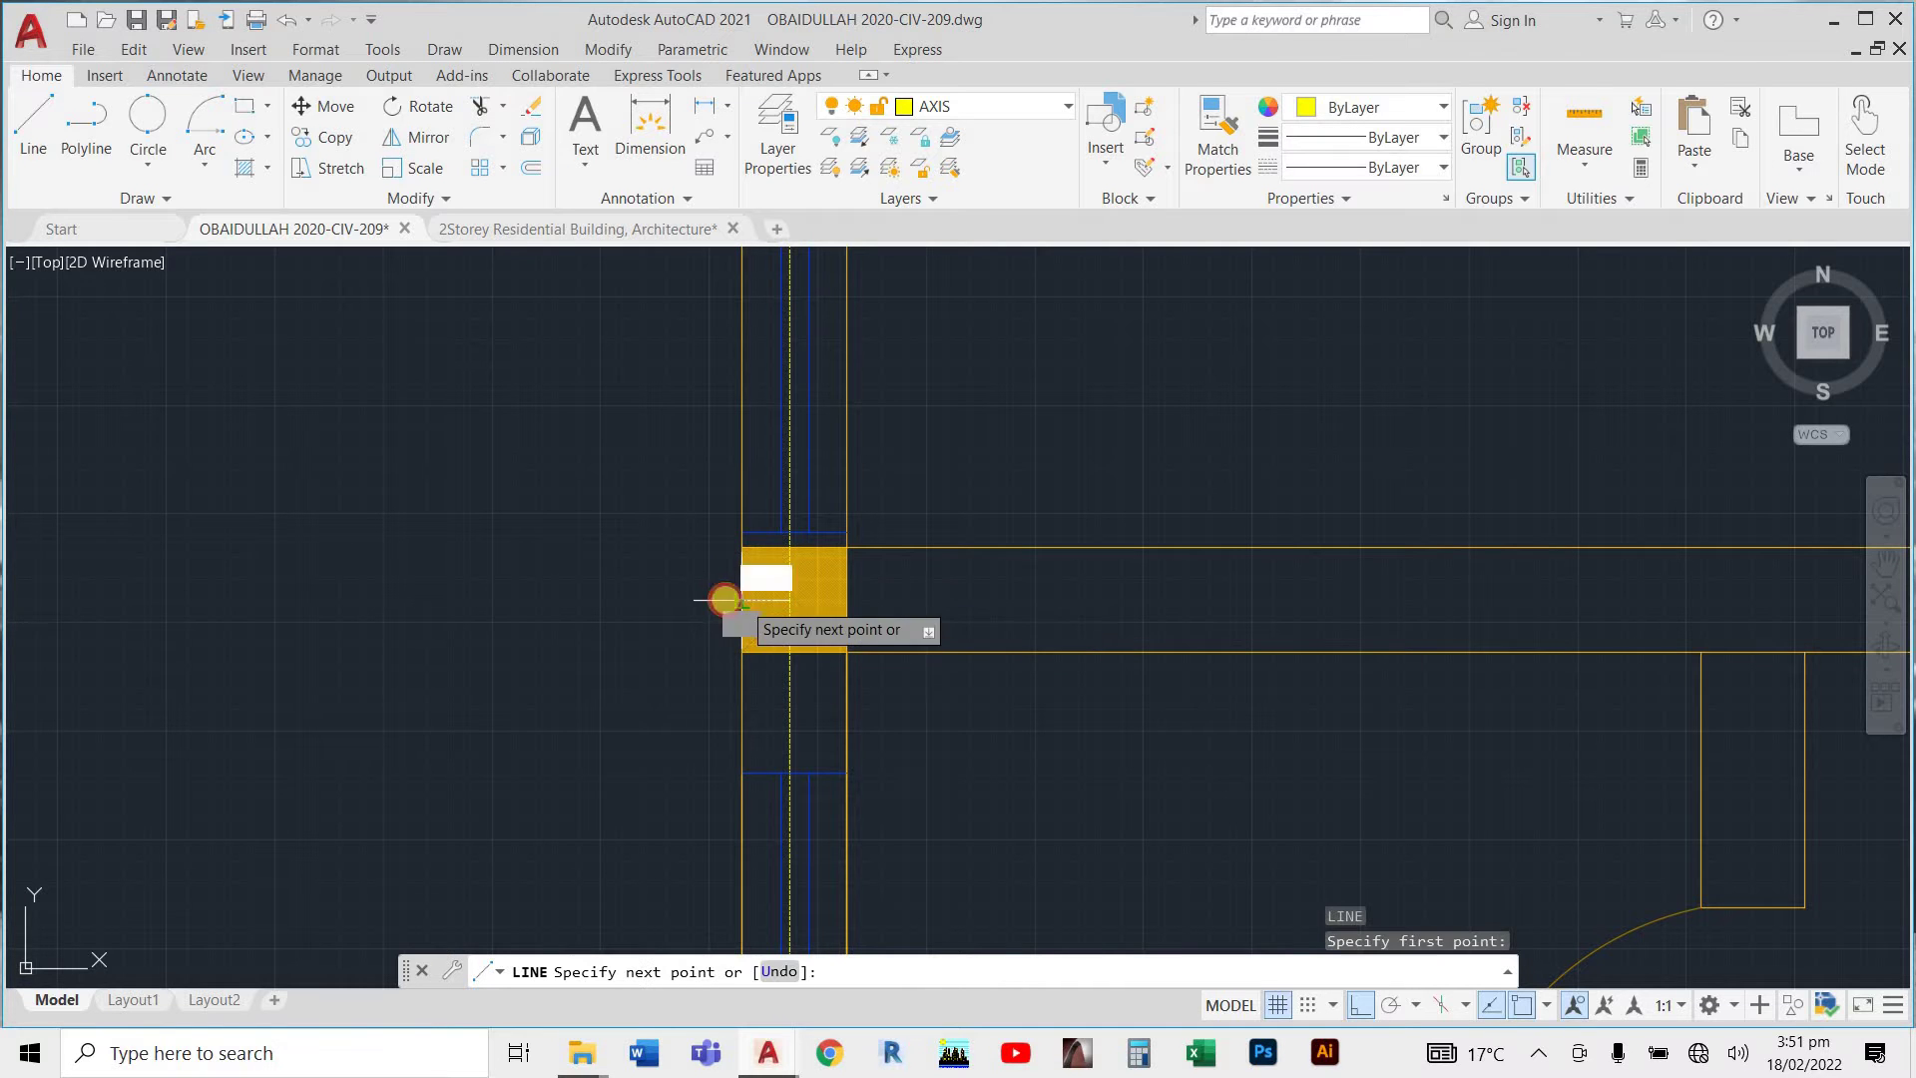
pyautogui.scroll(-5, 423, 620)
pyautogui.scroll(3, 342, 586)
pyautogui.scroll(-3, 391, 617)
pyautogui.scroll(-6, 412, 619)
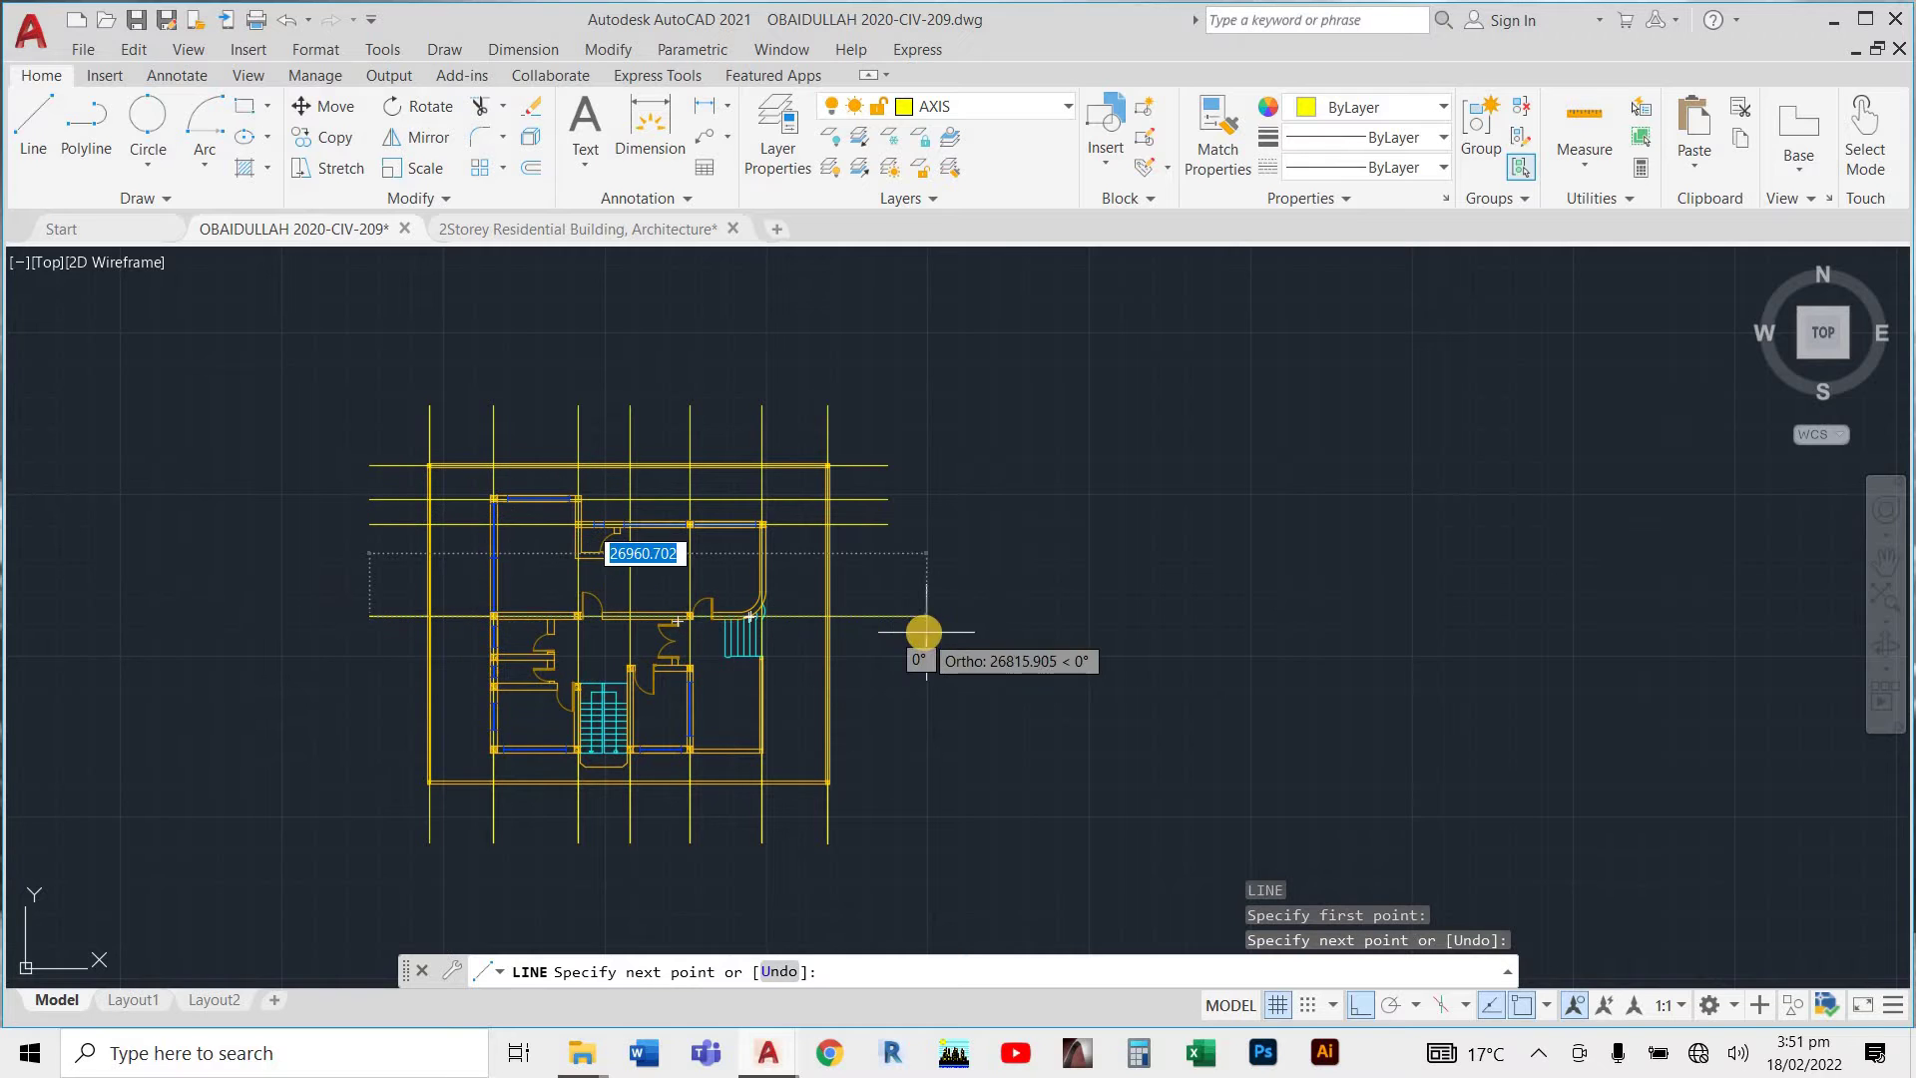
pyautogui.scroll(2, 918, 631)
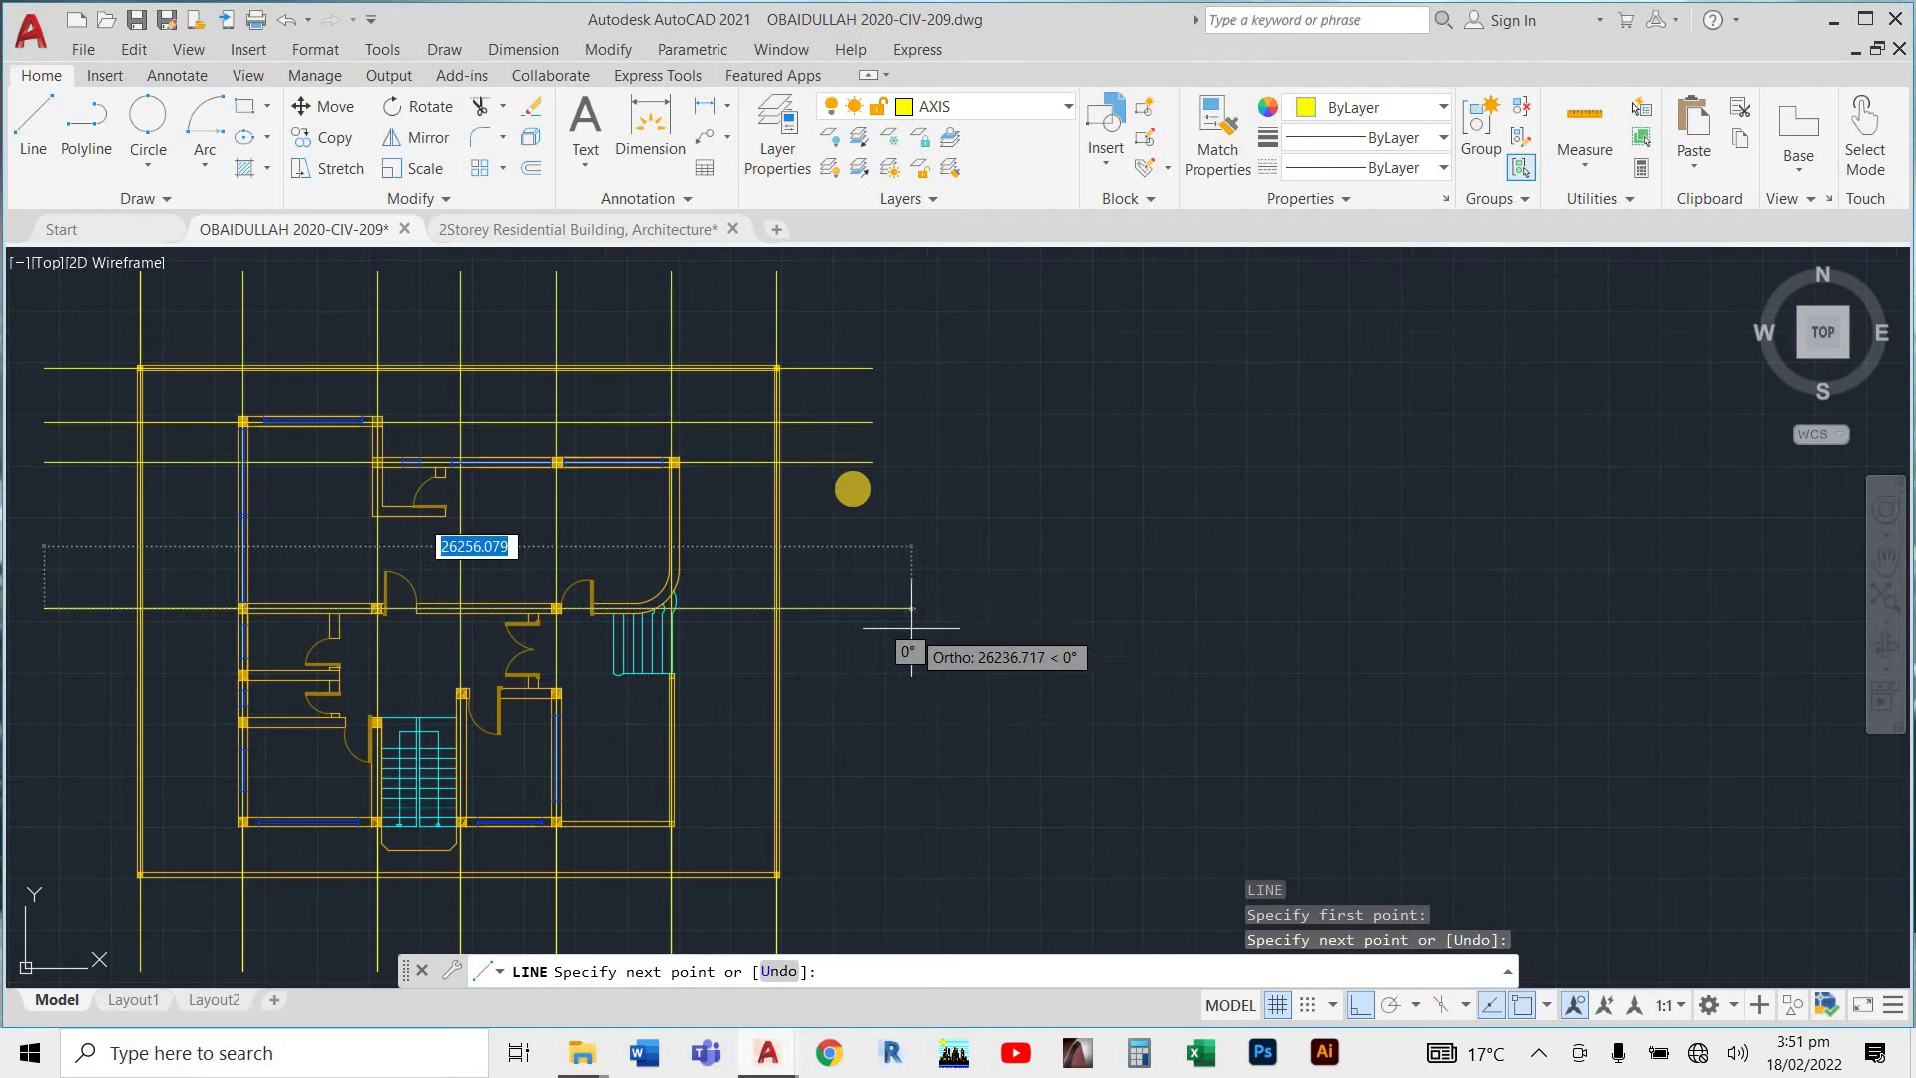
pyautogui.click(868, 563)
pyautogui.press('Escape')
# Draw a horizontal axis line through the left-wall column between the two small rooms, ending level with the axis above on both sides.
pyautogui.scroll(-3, 758, 679)
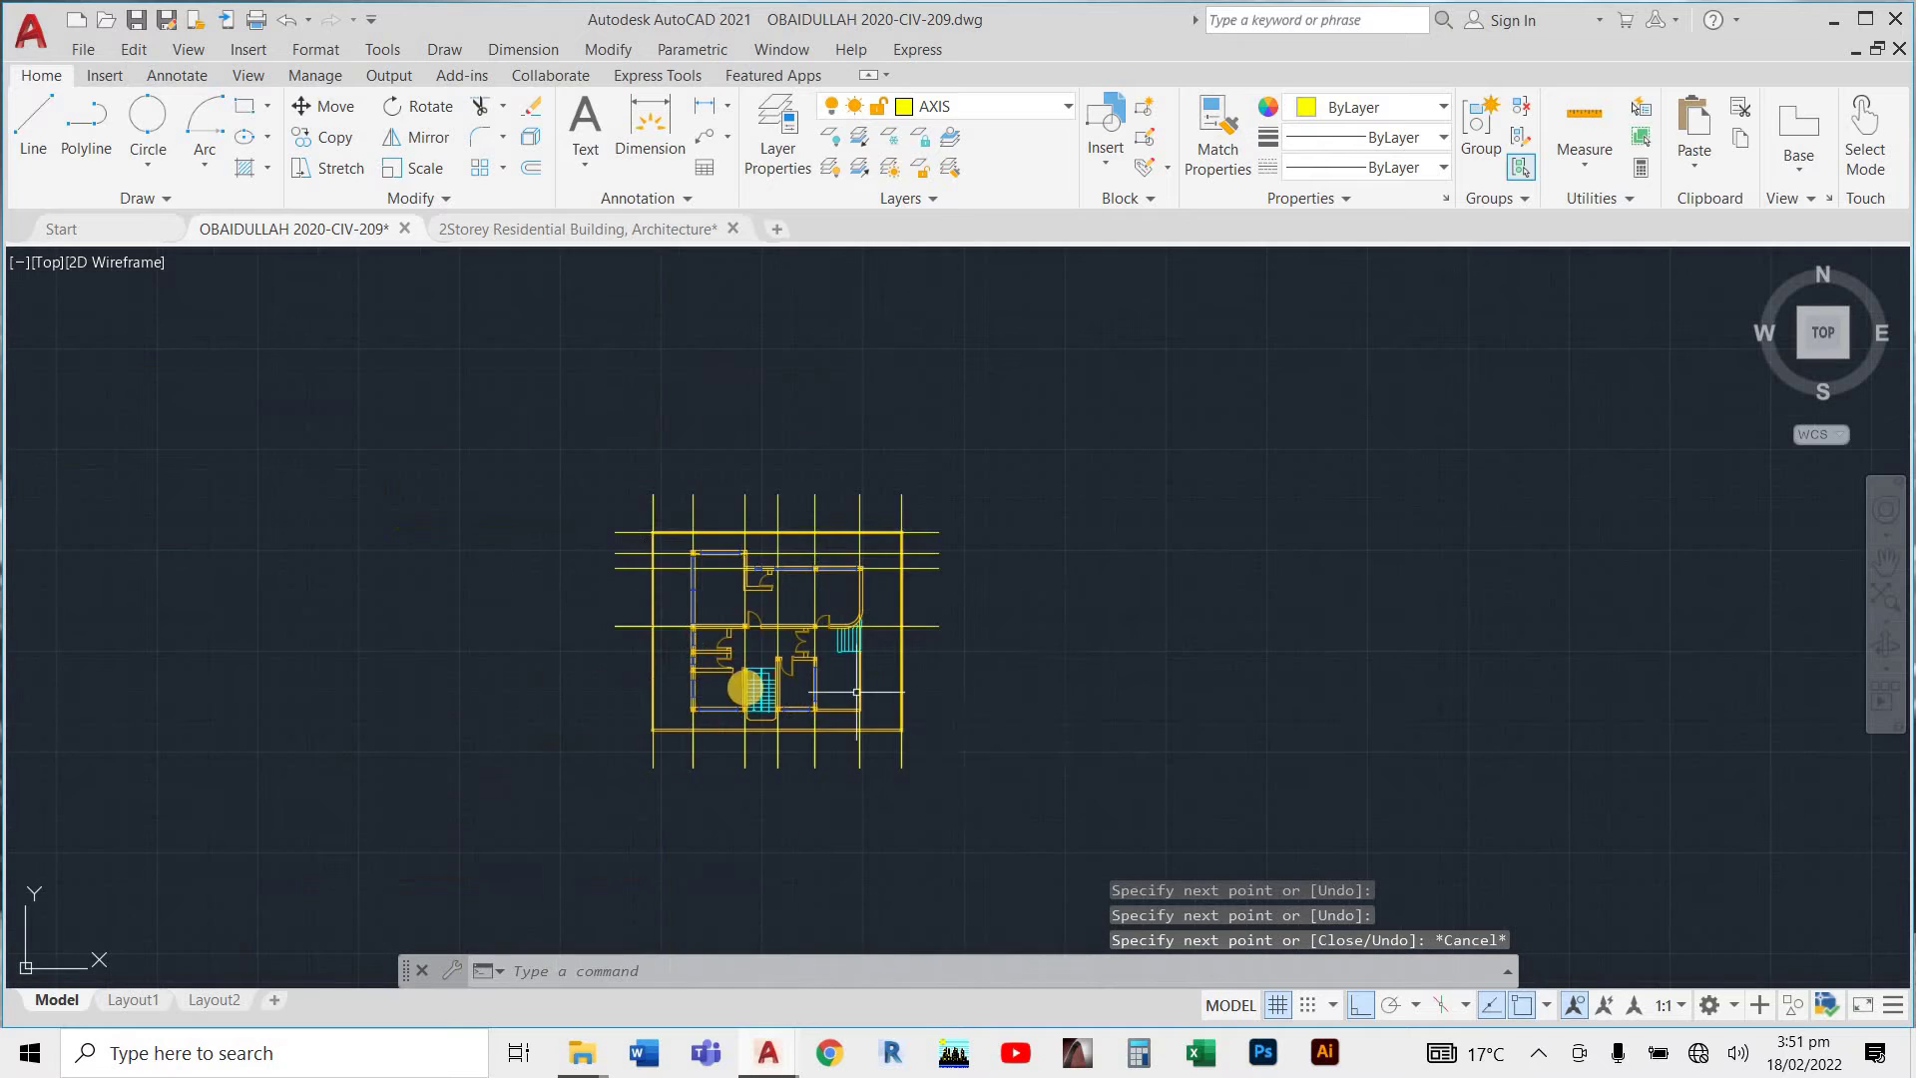
pyautogui.scroll(5, 688, 664)
pyautogui.press('Return')
pyautogui.scroll(6, 579, 564)
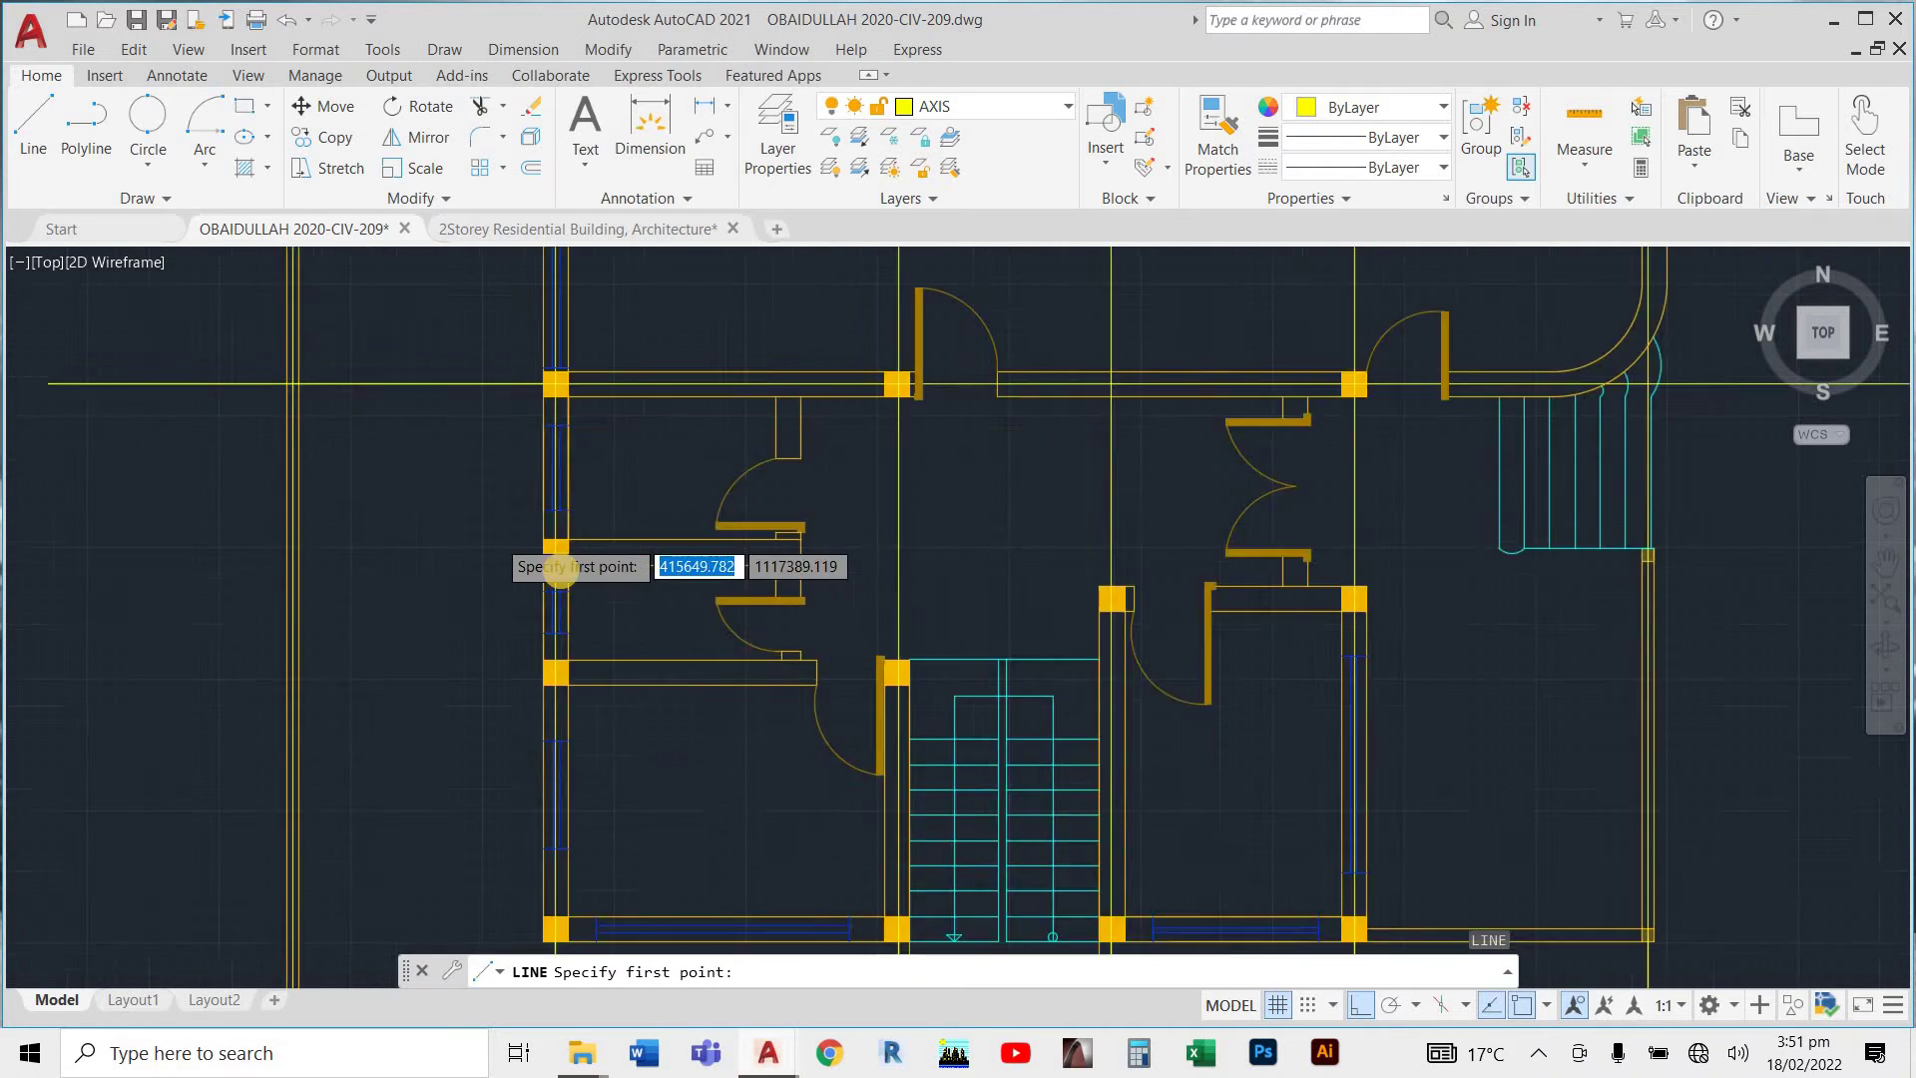
pyautogui.click(618, 575)
pyautogui.scroll(-3, 618, 575)
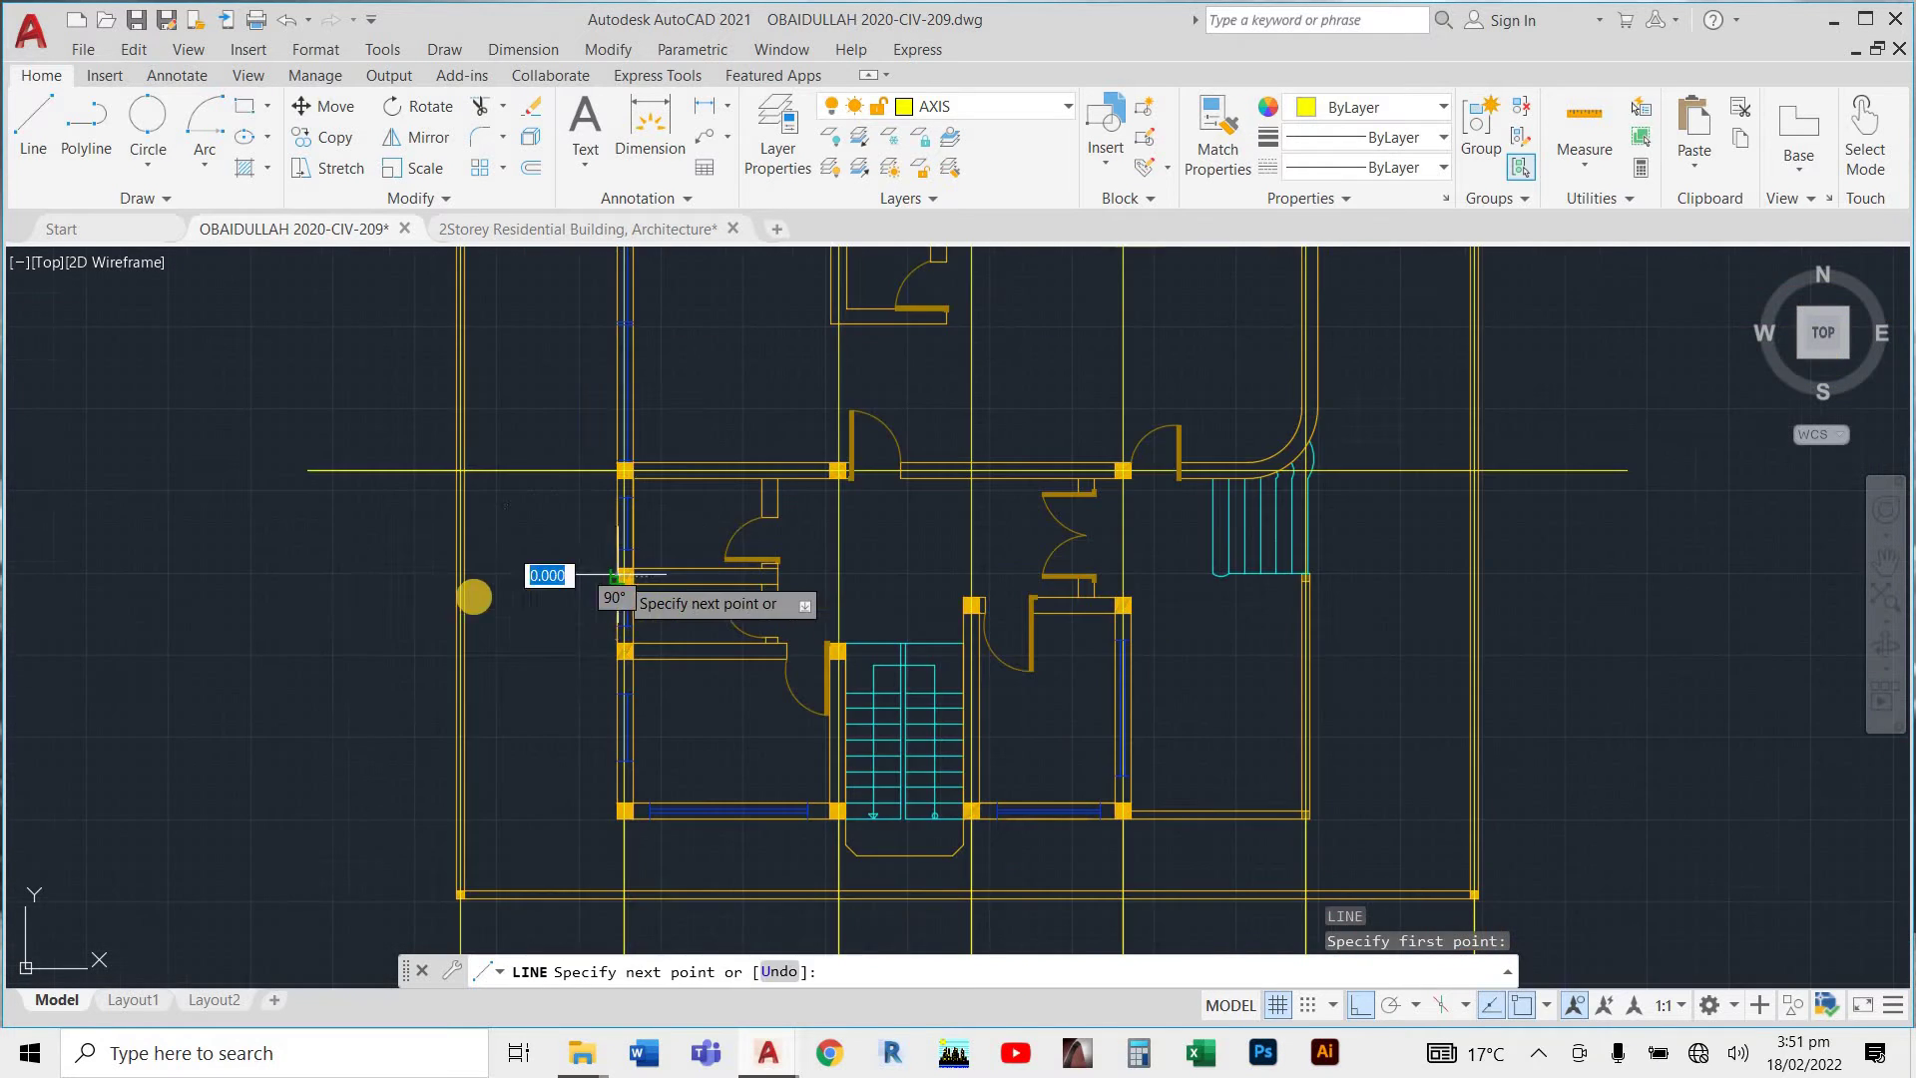
pyautogui.click(307, 539)
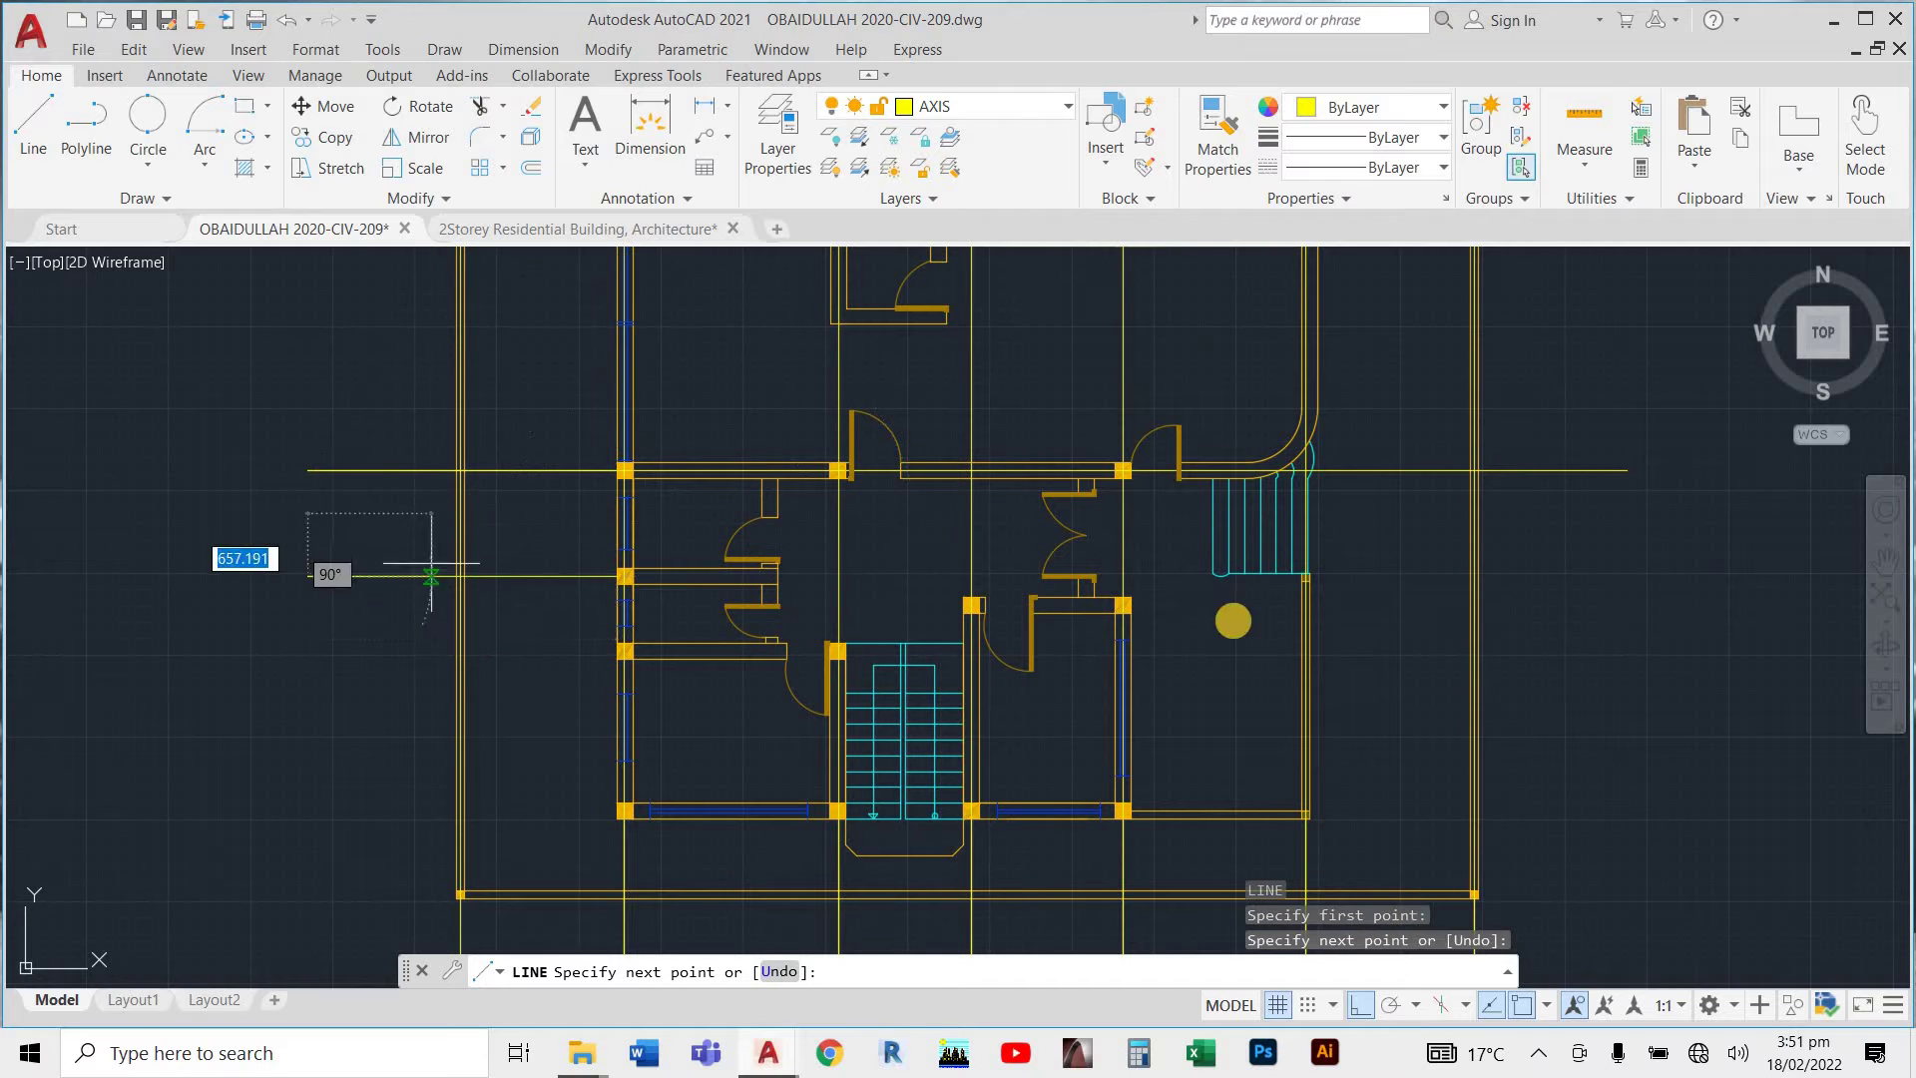
pyautogui.click(1635, 544)
pyautogui.press('Escape')
# Draw a horizontal axis line through the left-wall column level with the staircase's upper end, matching the other axes' left and right ends.
pyautogui.press('Return')
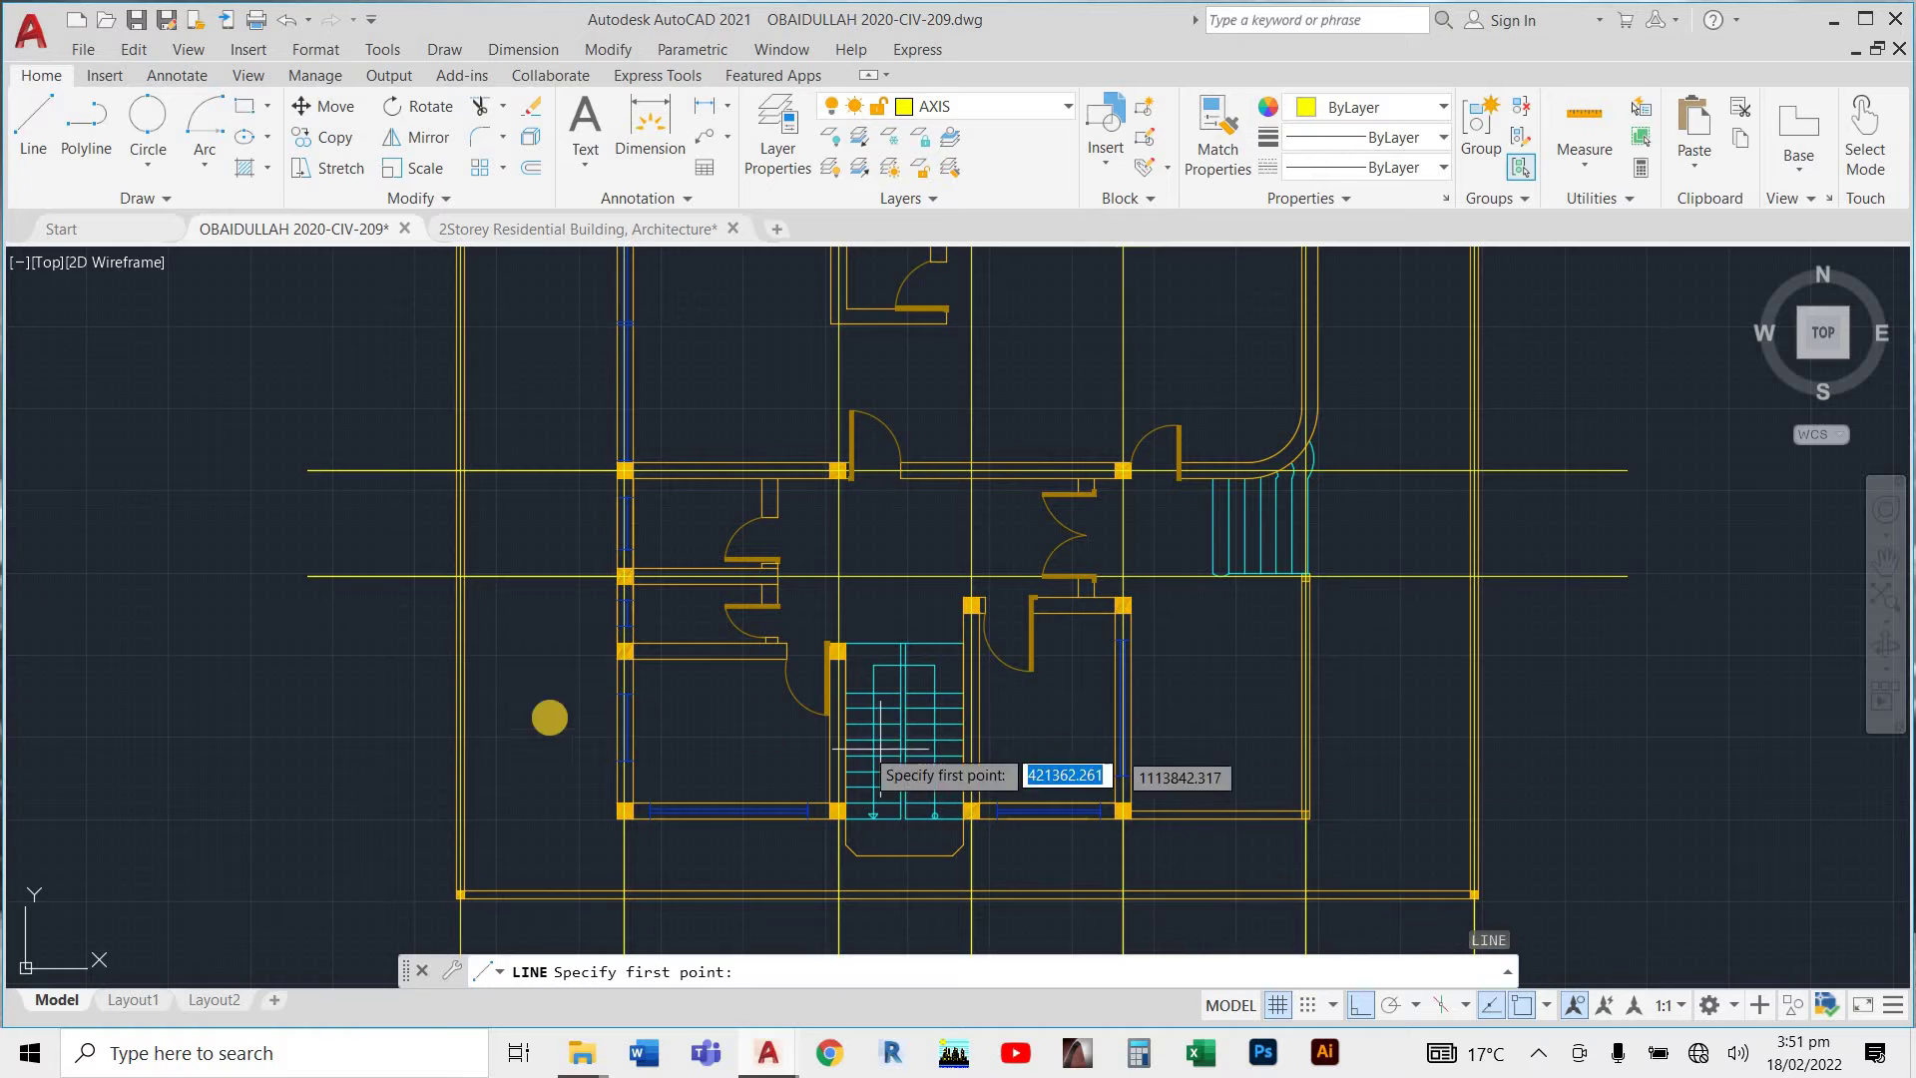
pyautogui.scroll(6, 633, 718)
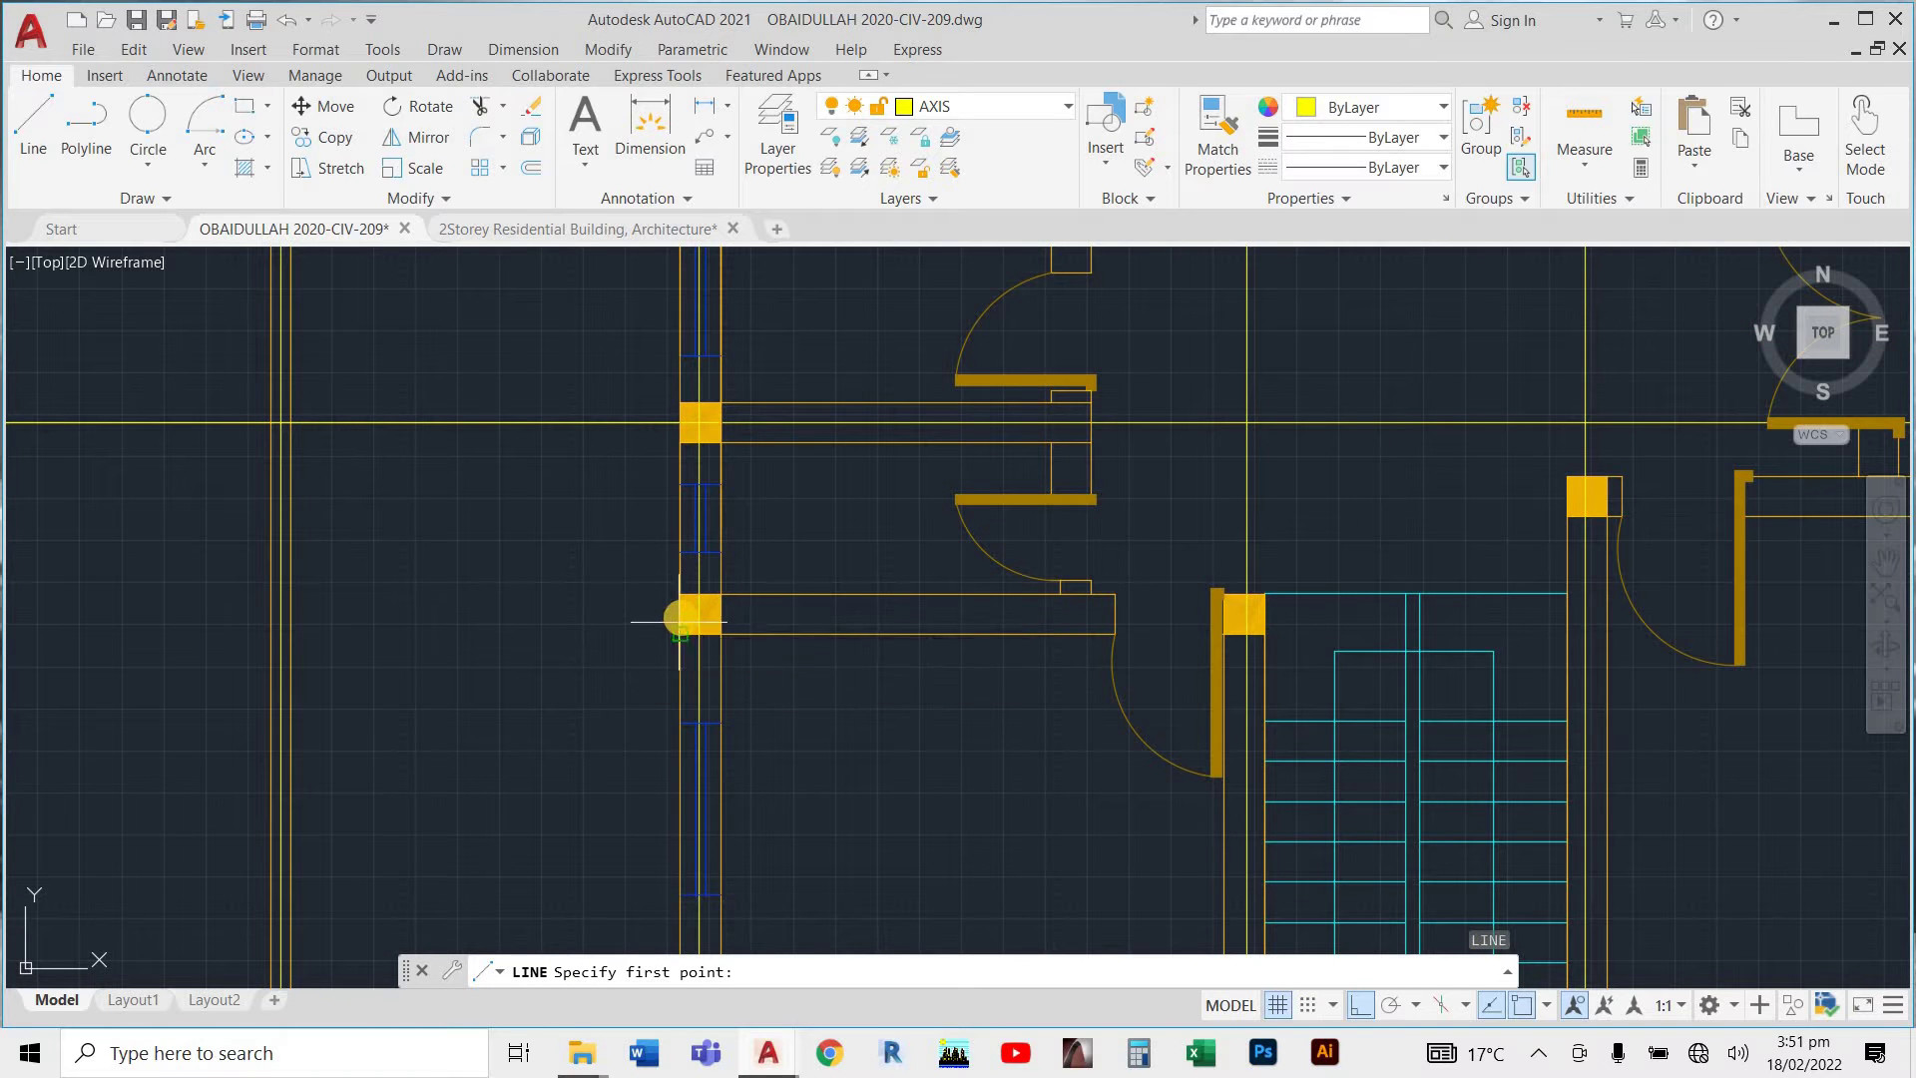
pyautogui.click(679, 614)
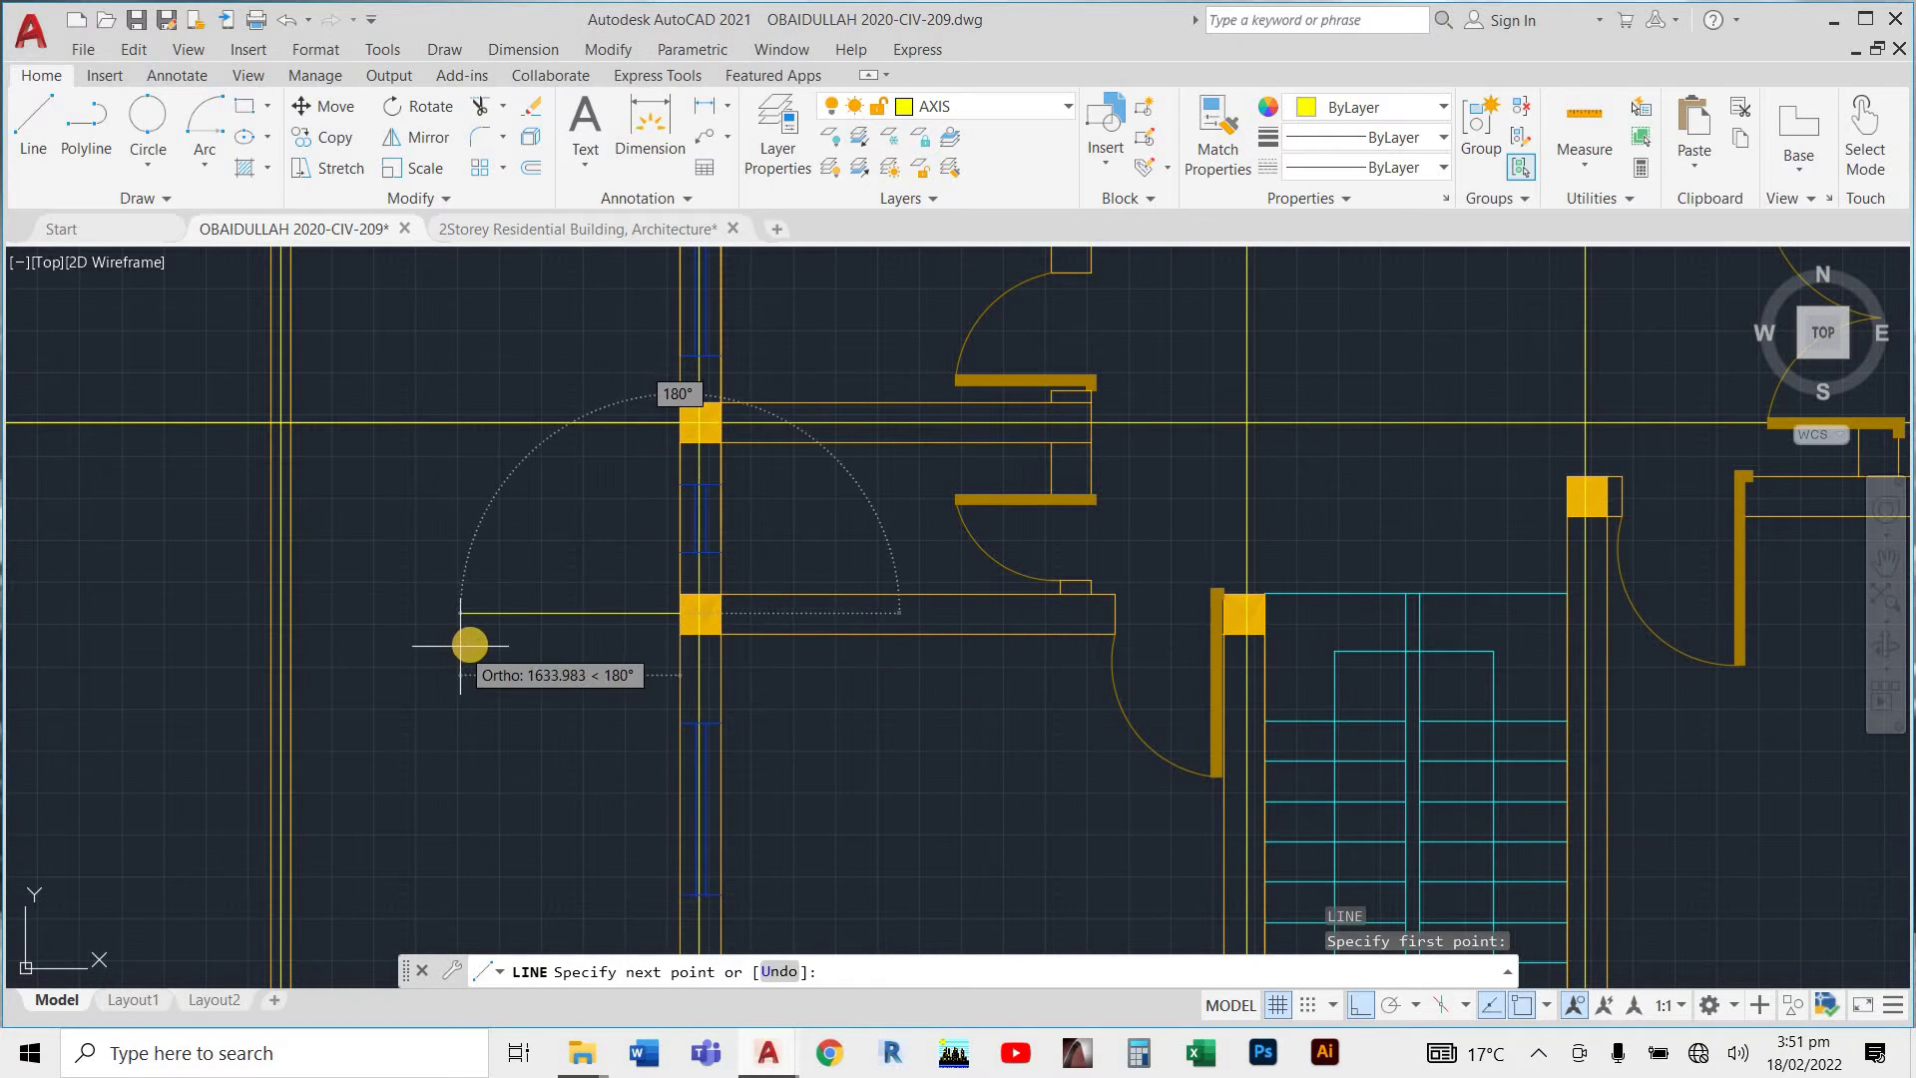
pyautogui.scroll(-6, 469, 645)
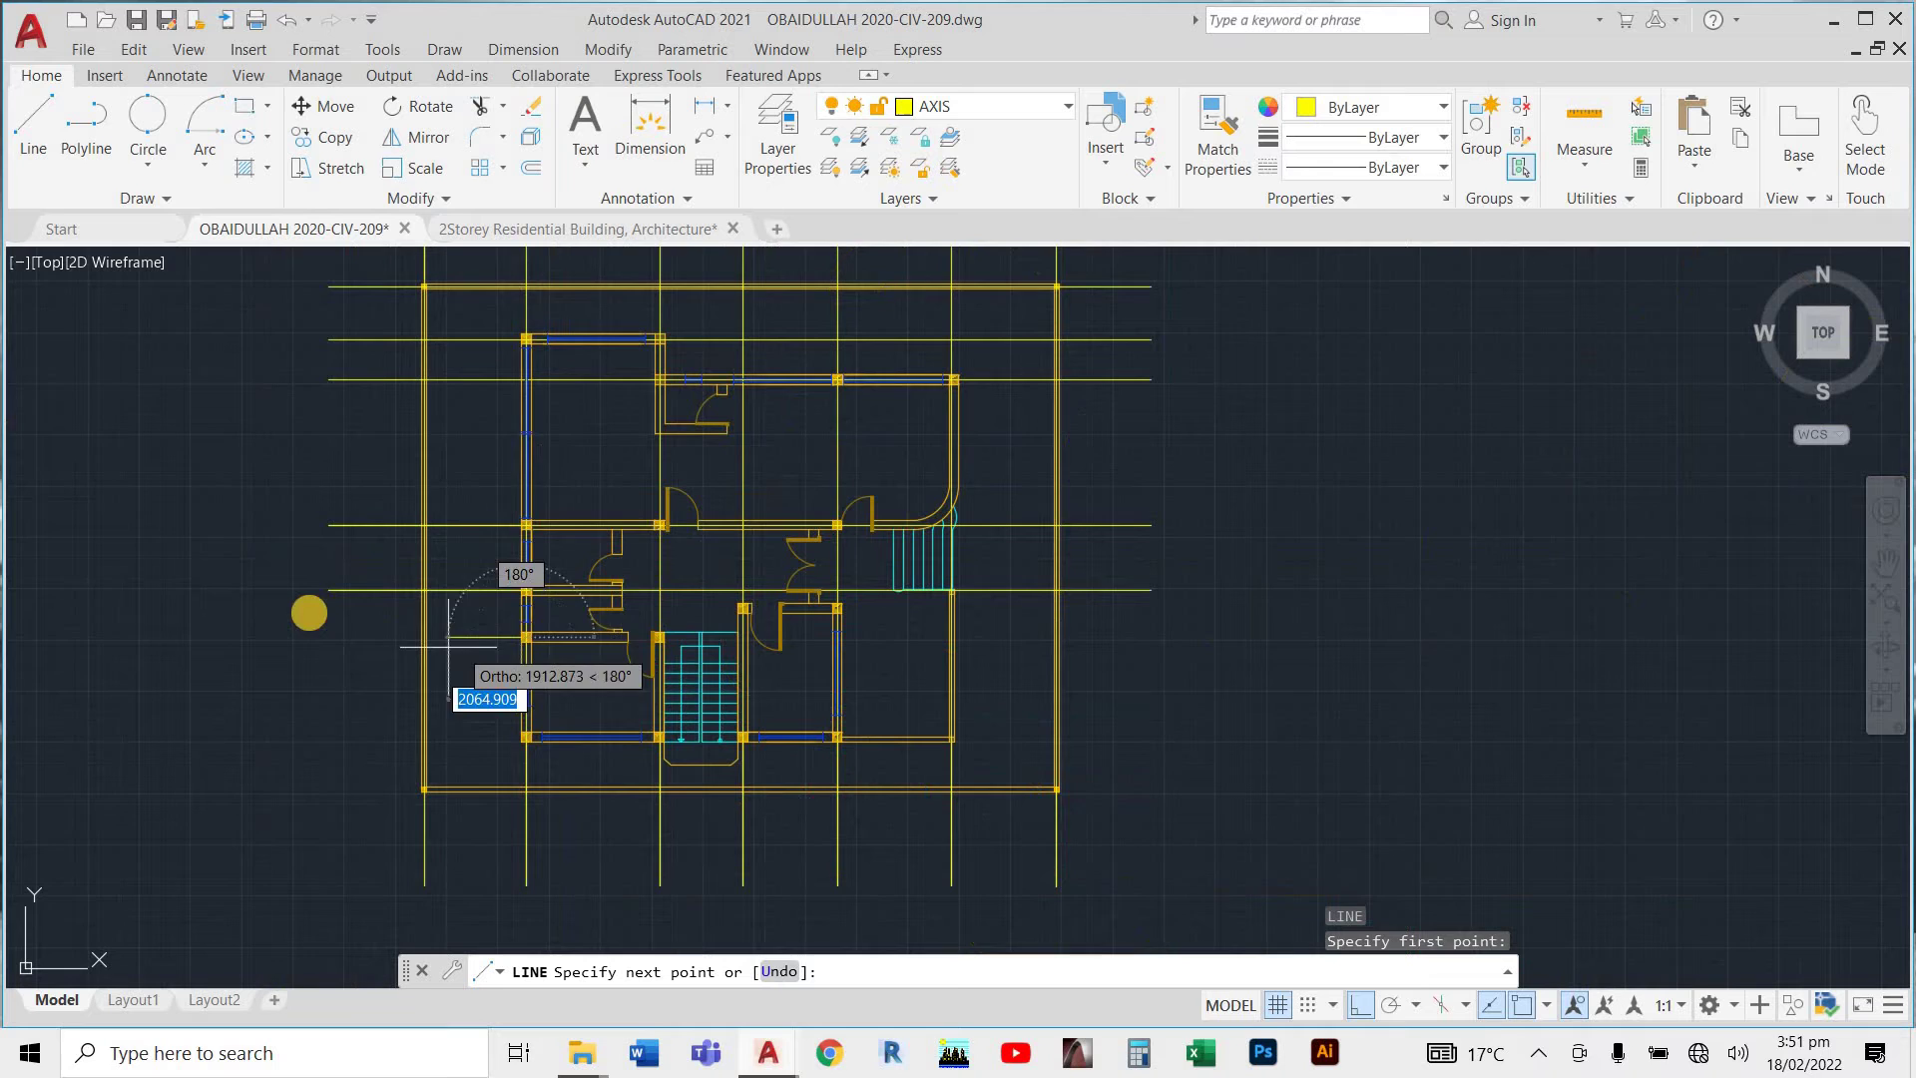
pyautogui.click(1149, 626)
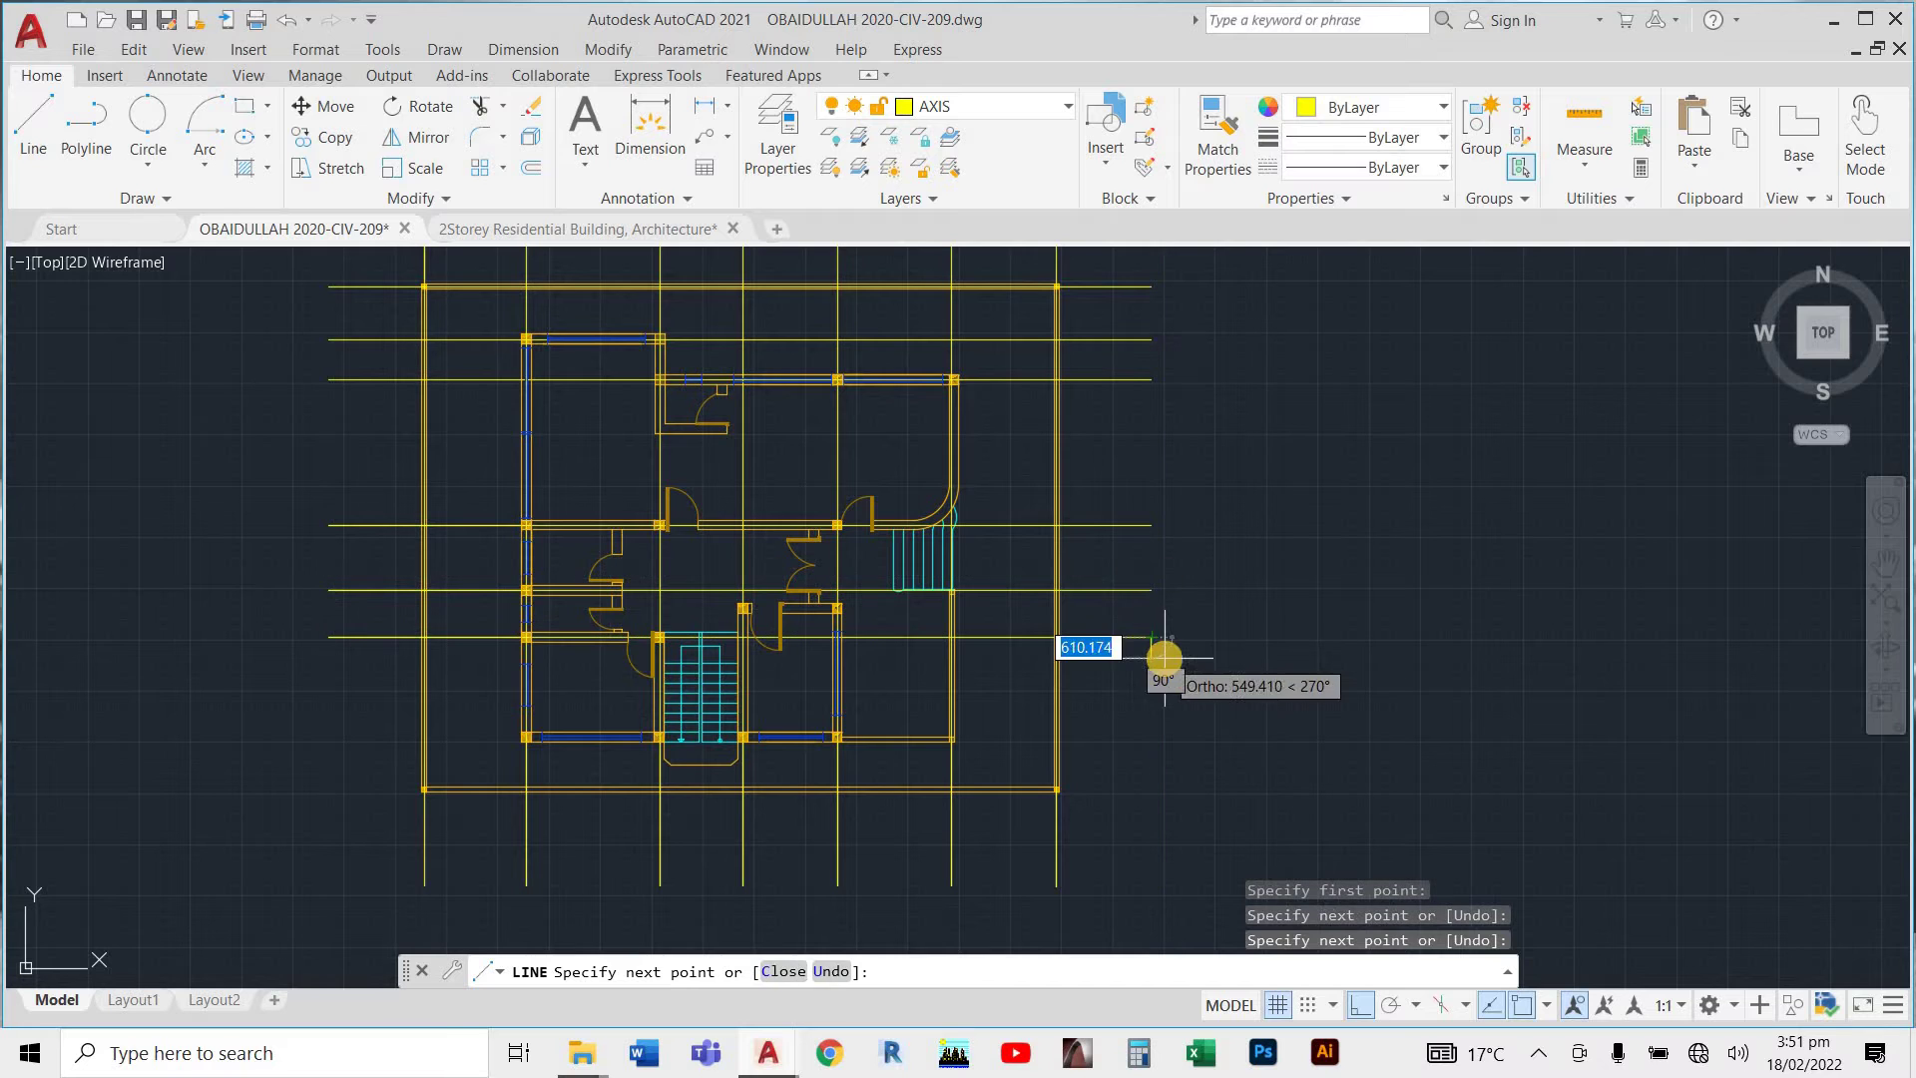
pyautogui.press('Return')
# Draw a horizontal axis line through the building's bottom row of columns, ending level with the other horizontal axes on both sides.
pyautogui.press('Return')
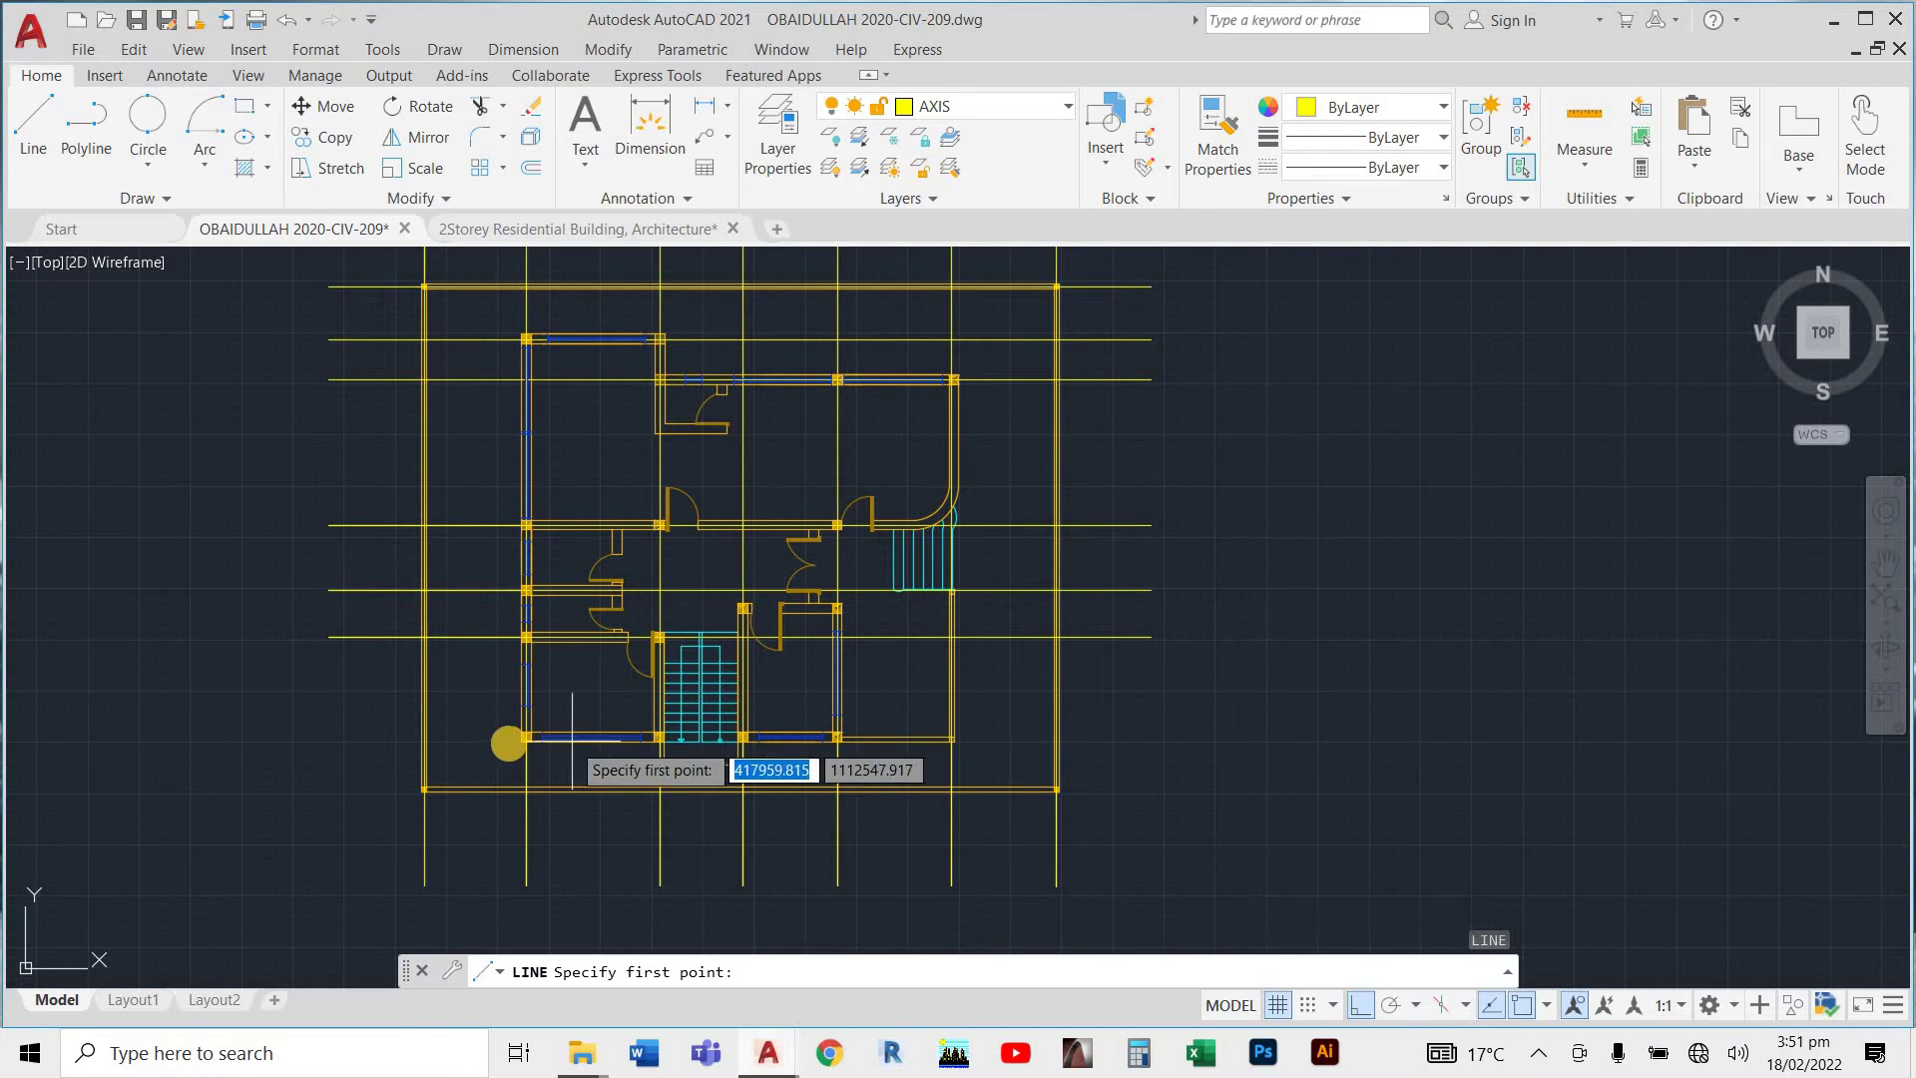
pyautogui.scroll(6, 529, 734)
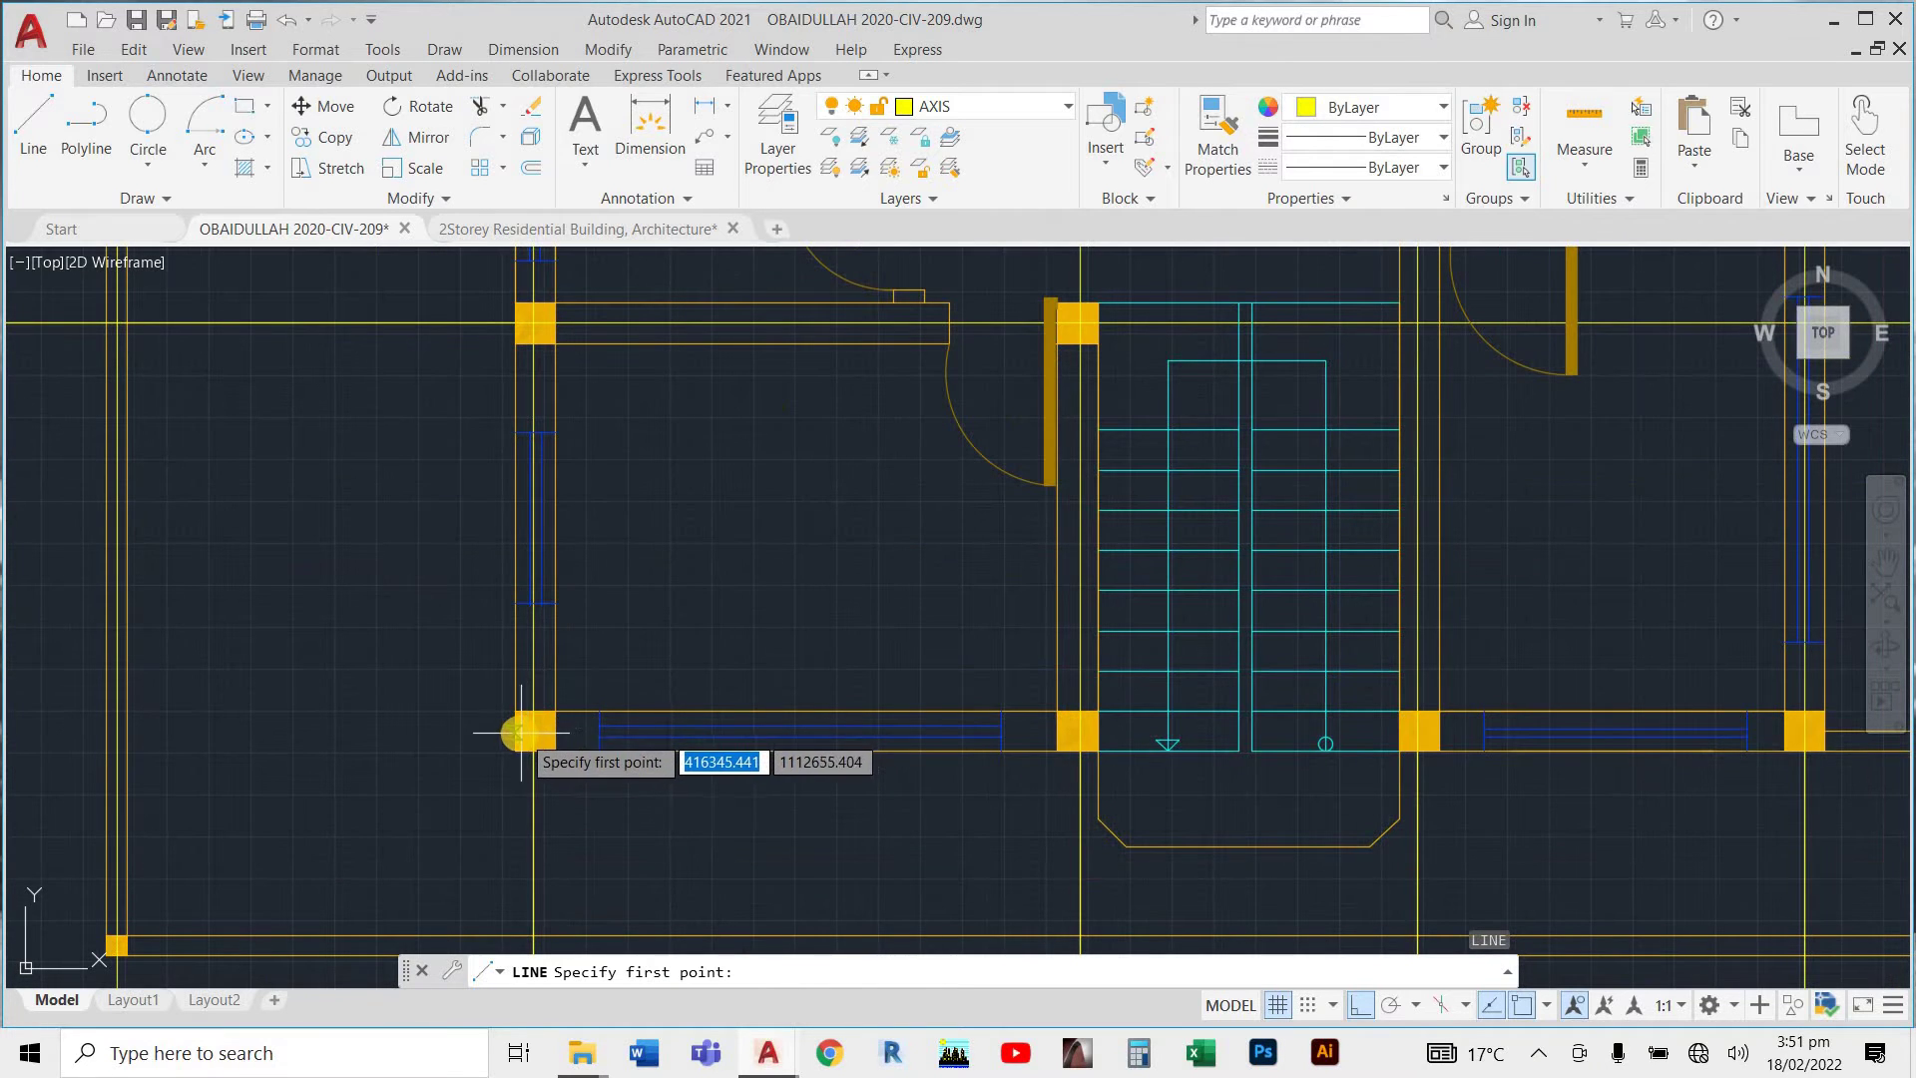
pyautogui.click(517, 734)
pyautogui.scroll(-4, 517, 734)
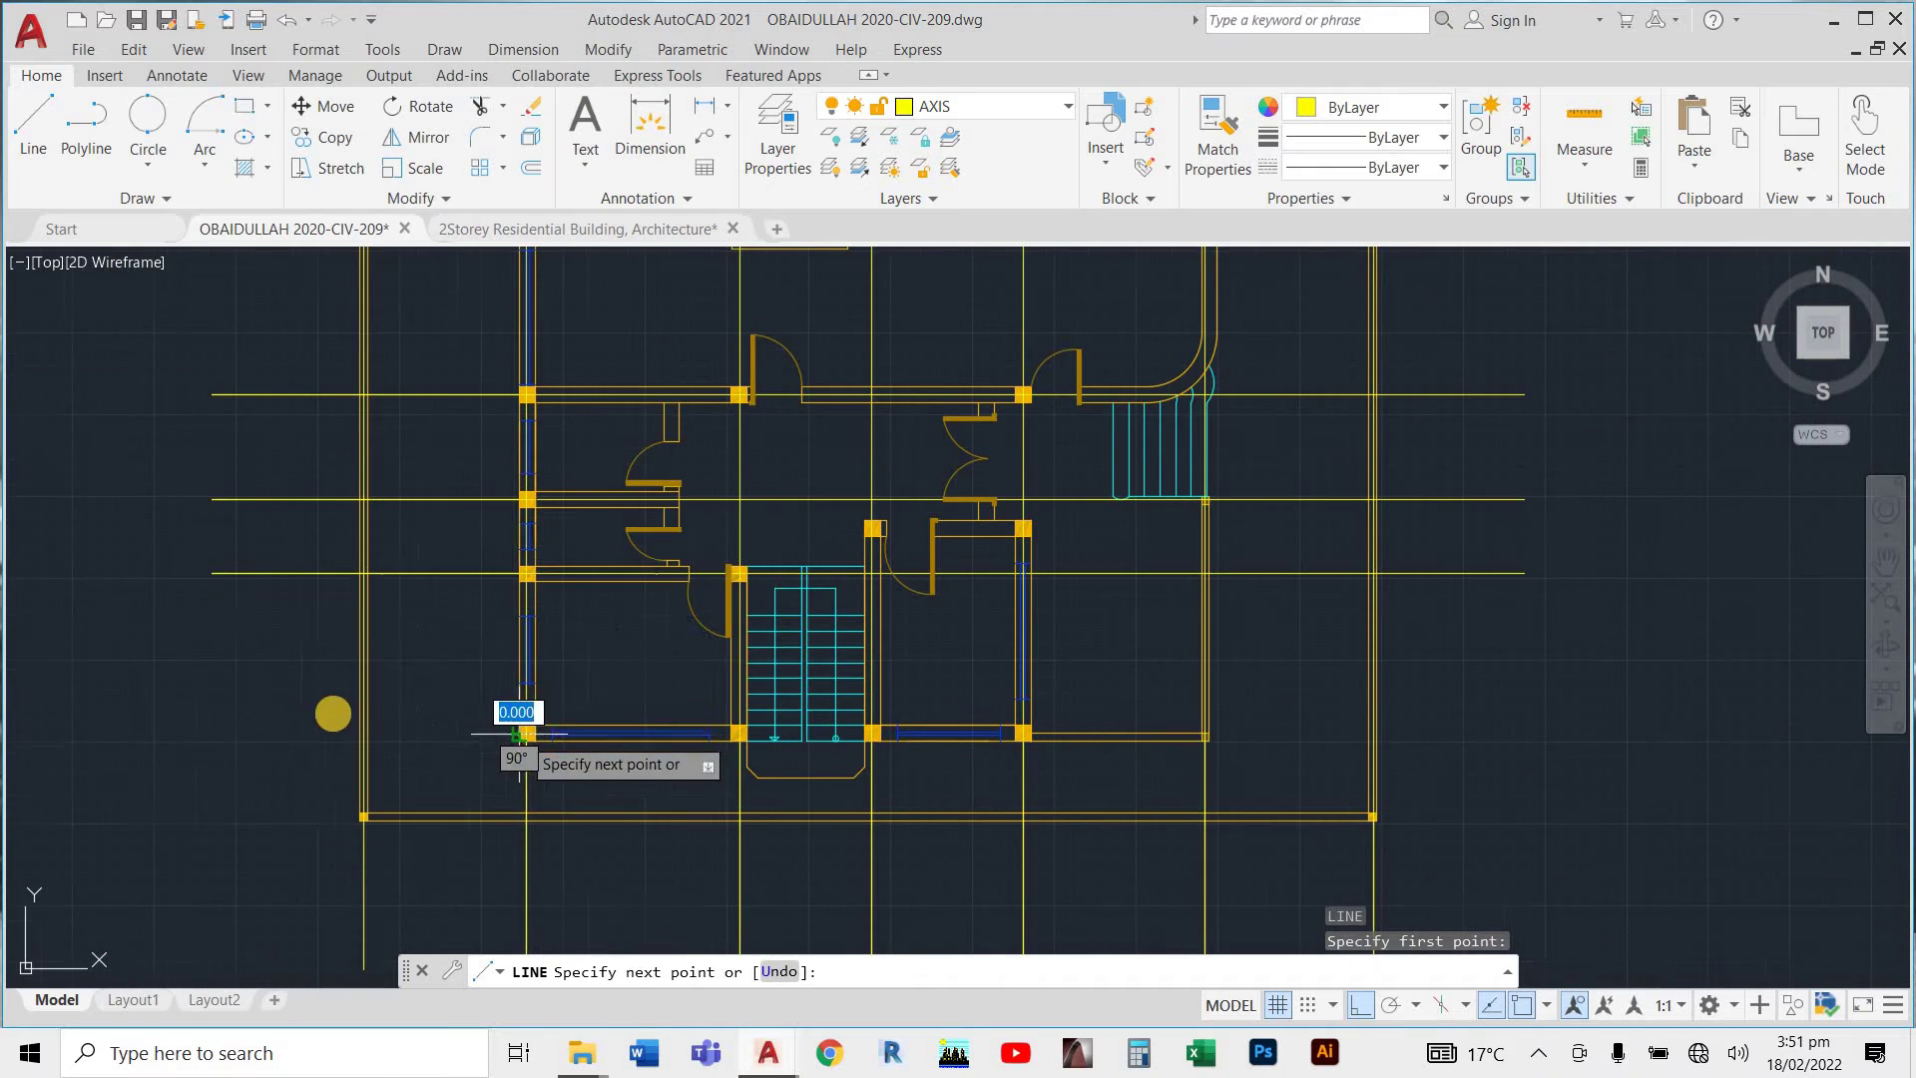
pyautogui.click(207, 629)
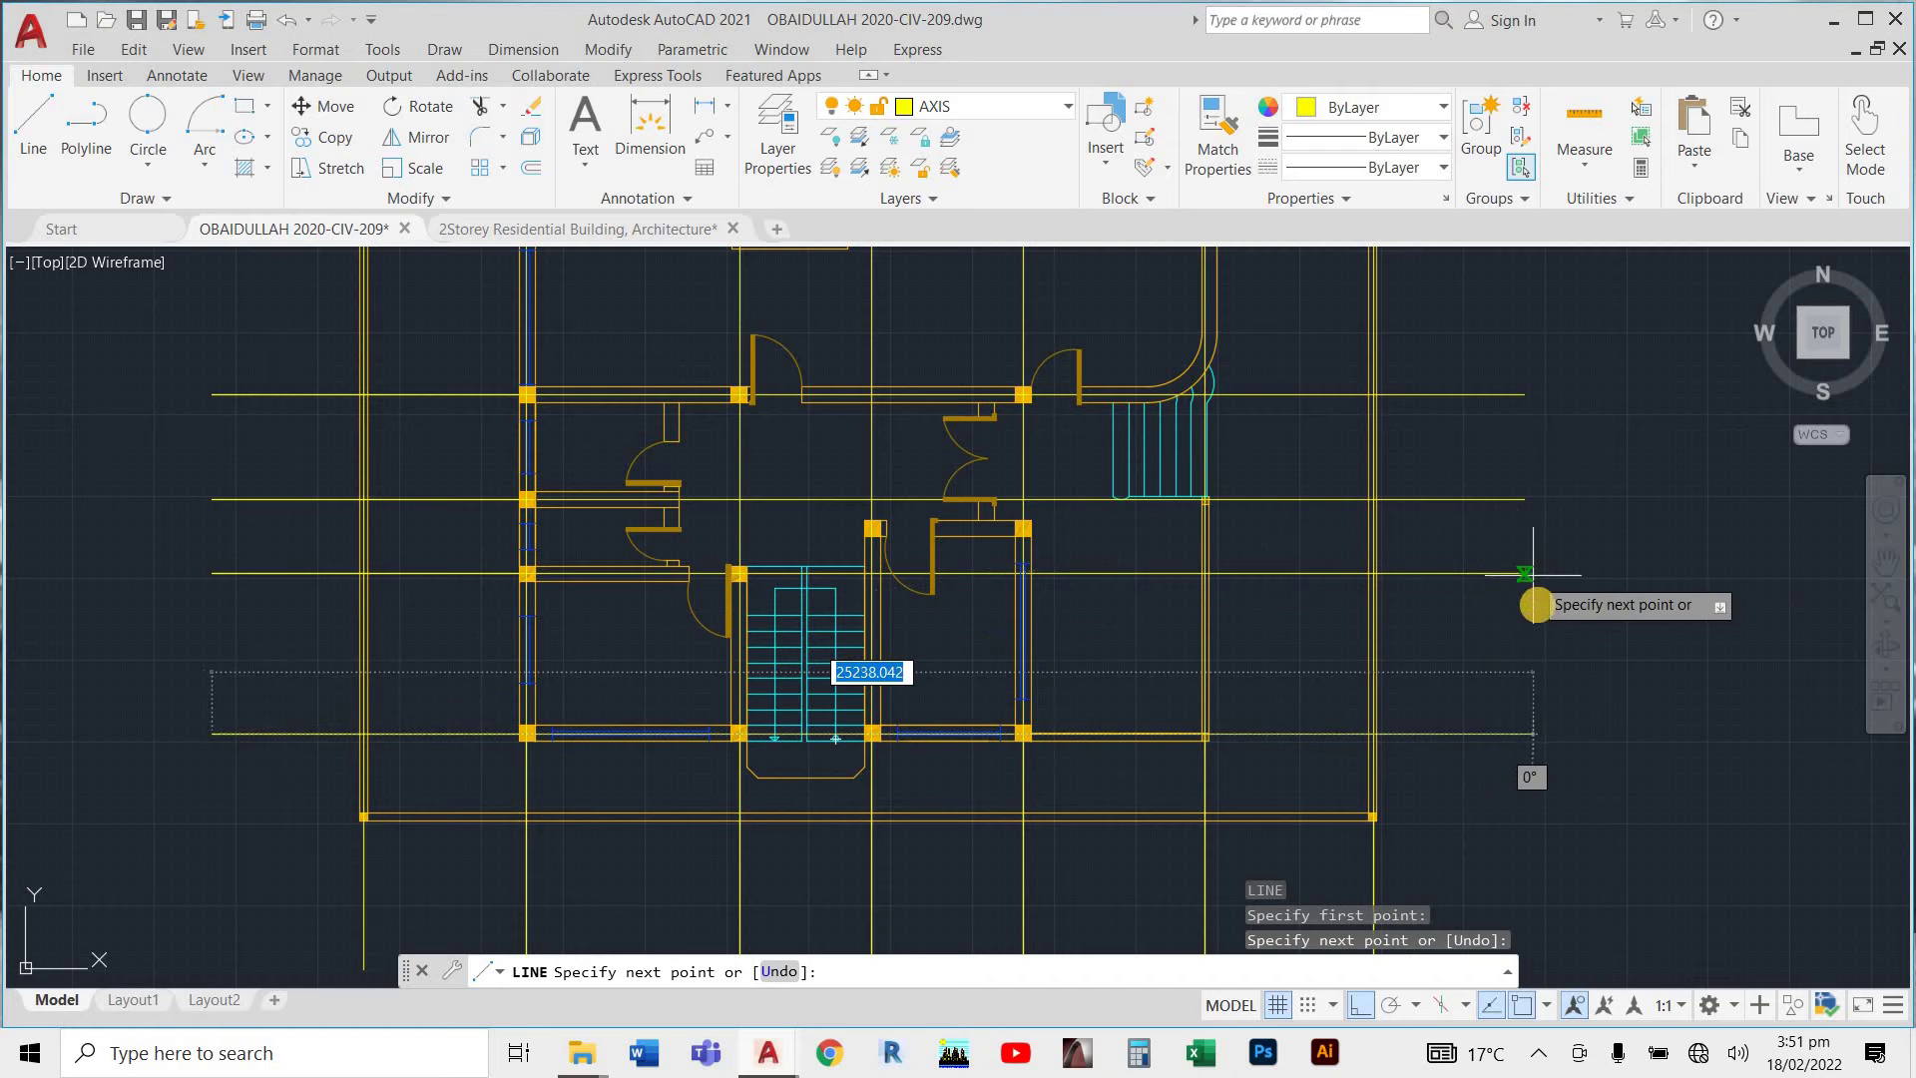
pyautogui.click(1523, 683)
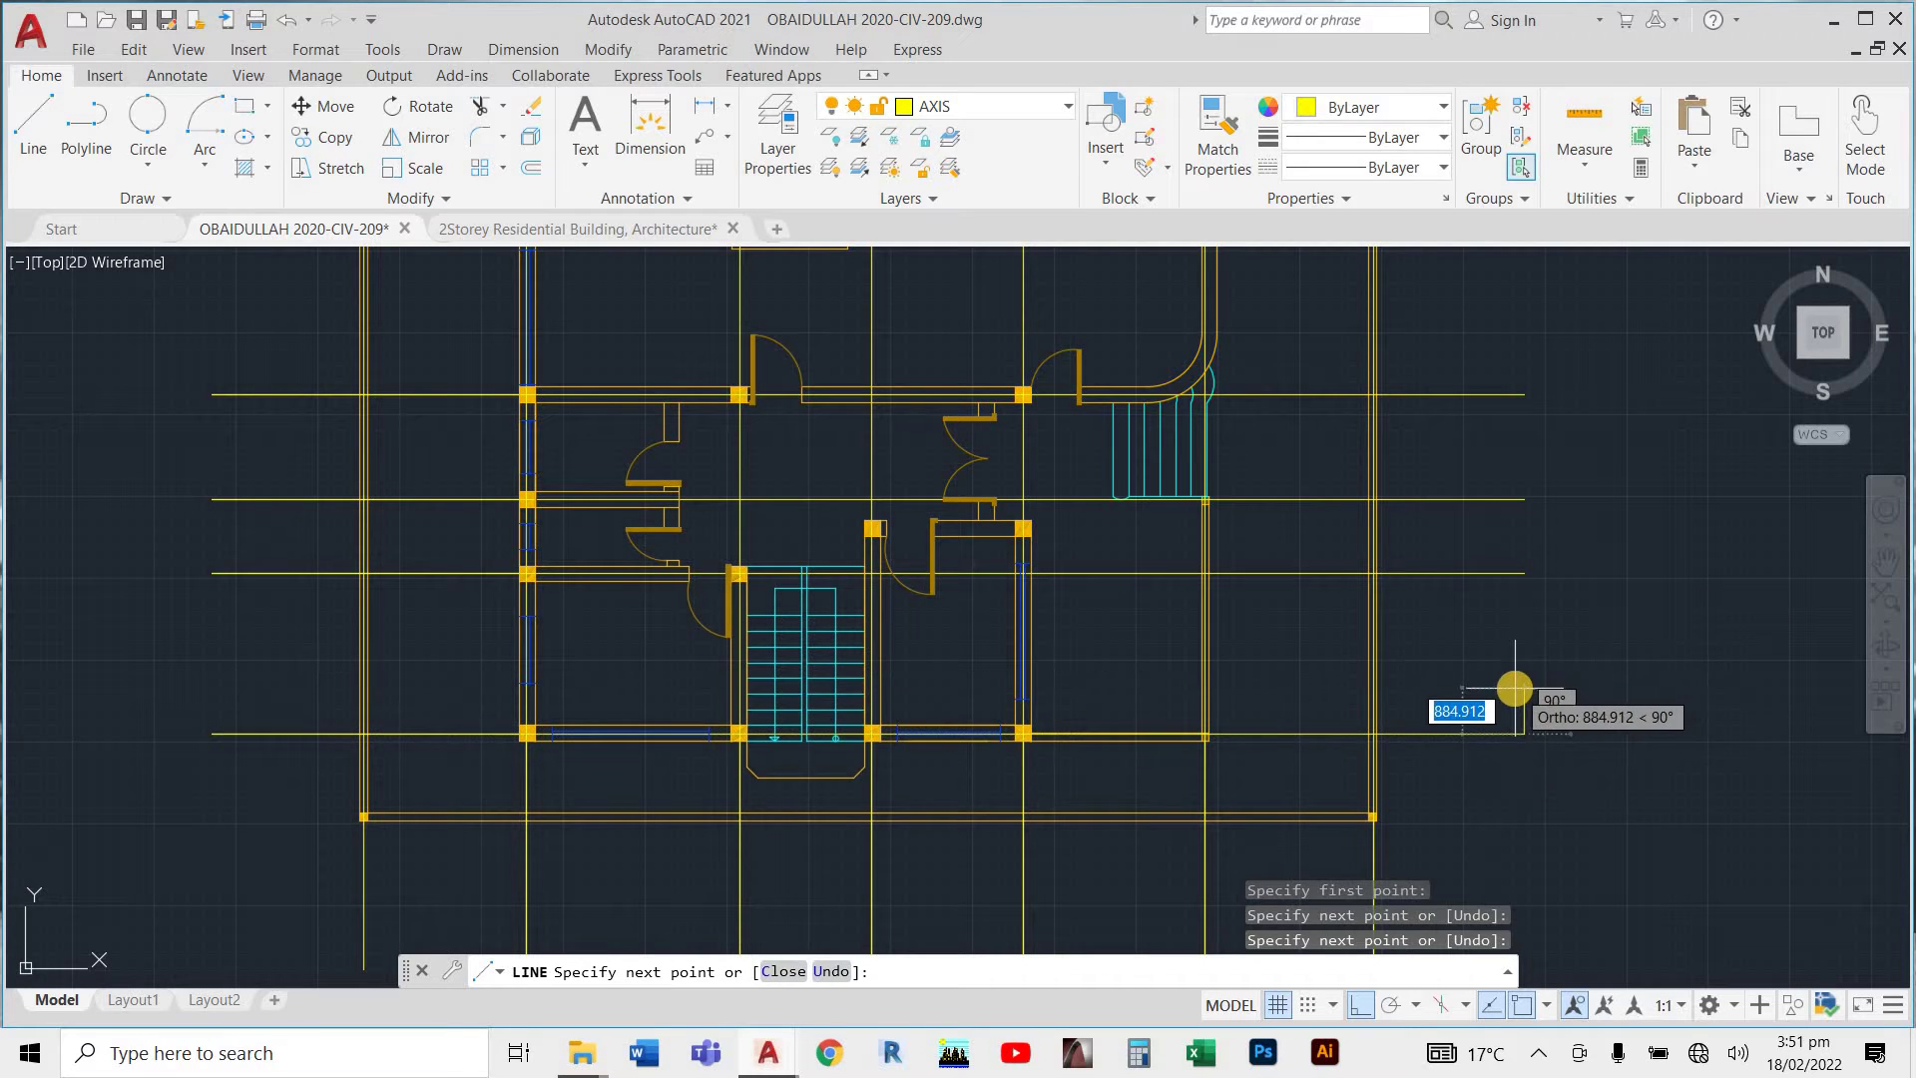
pyautogui.press('Escape')
# Draw a horizontal axis line leftward from the boundary wall's lower-left corner column, ending level with the other axes' left ends.
pyautogui.press('Return')
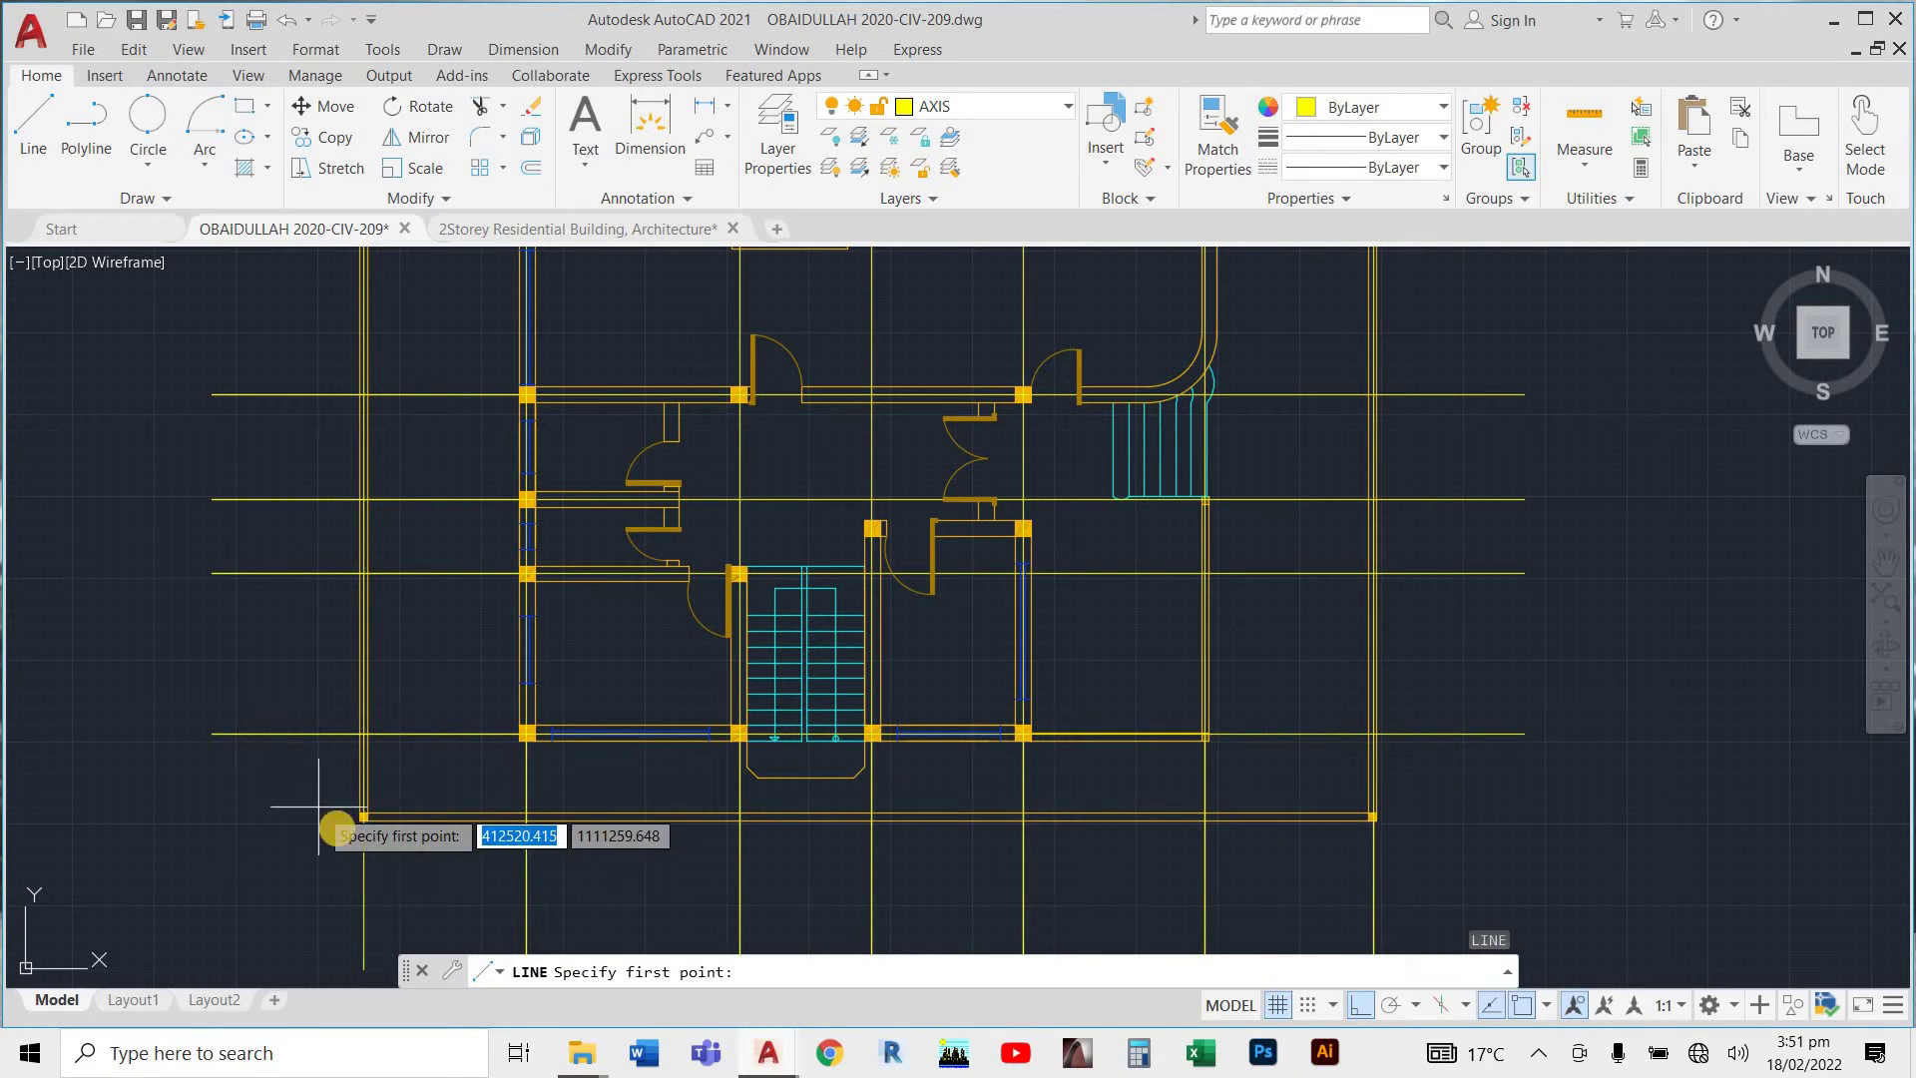
pyautogui.scroll(6, 319, 811)
pyautogui.click(496, 837)
pyautogui.scroll(-5, 489, 835)
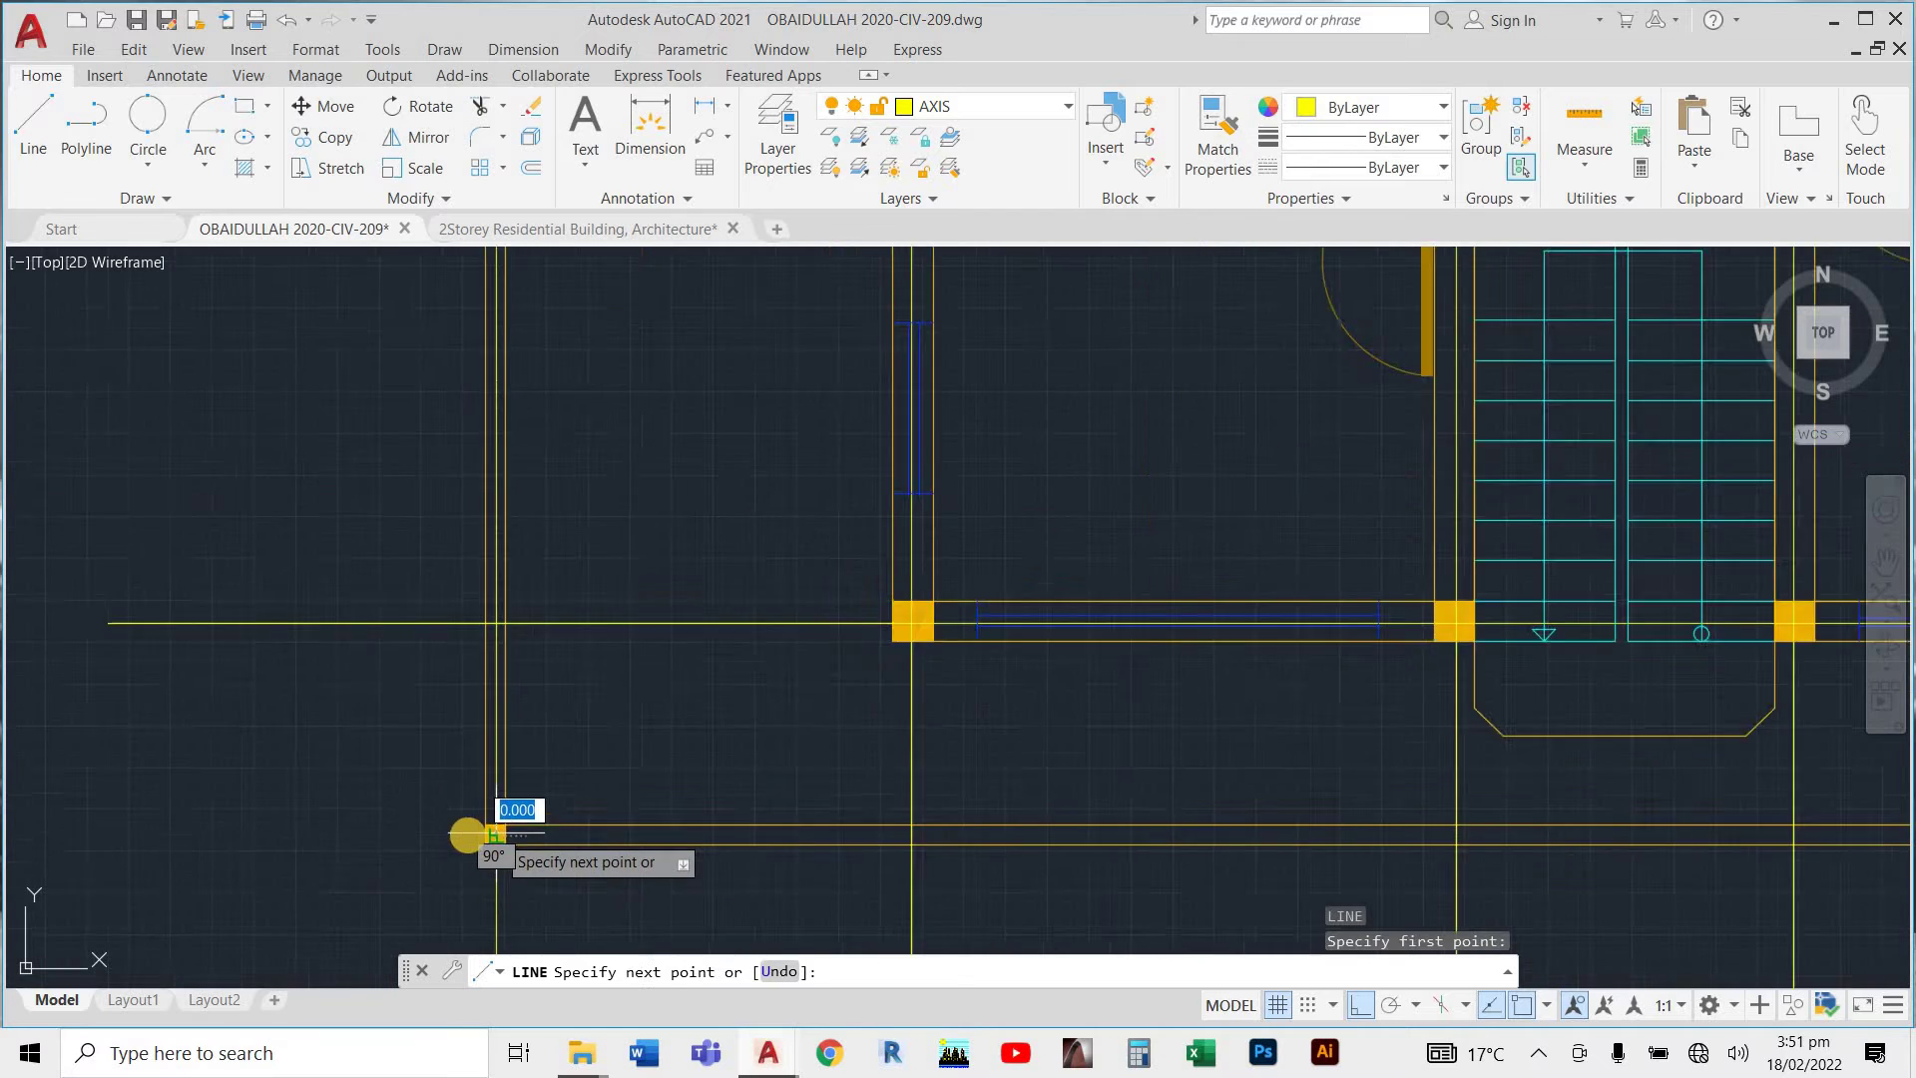
pyautogui.click(345, 793)
pyautogui.press('Return')
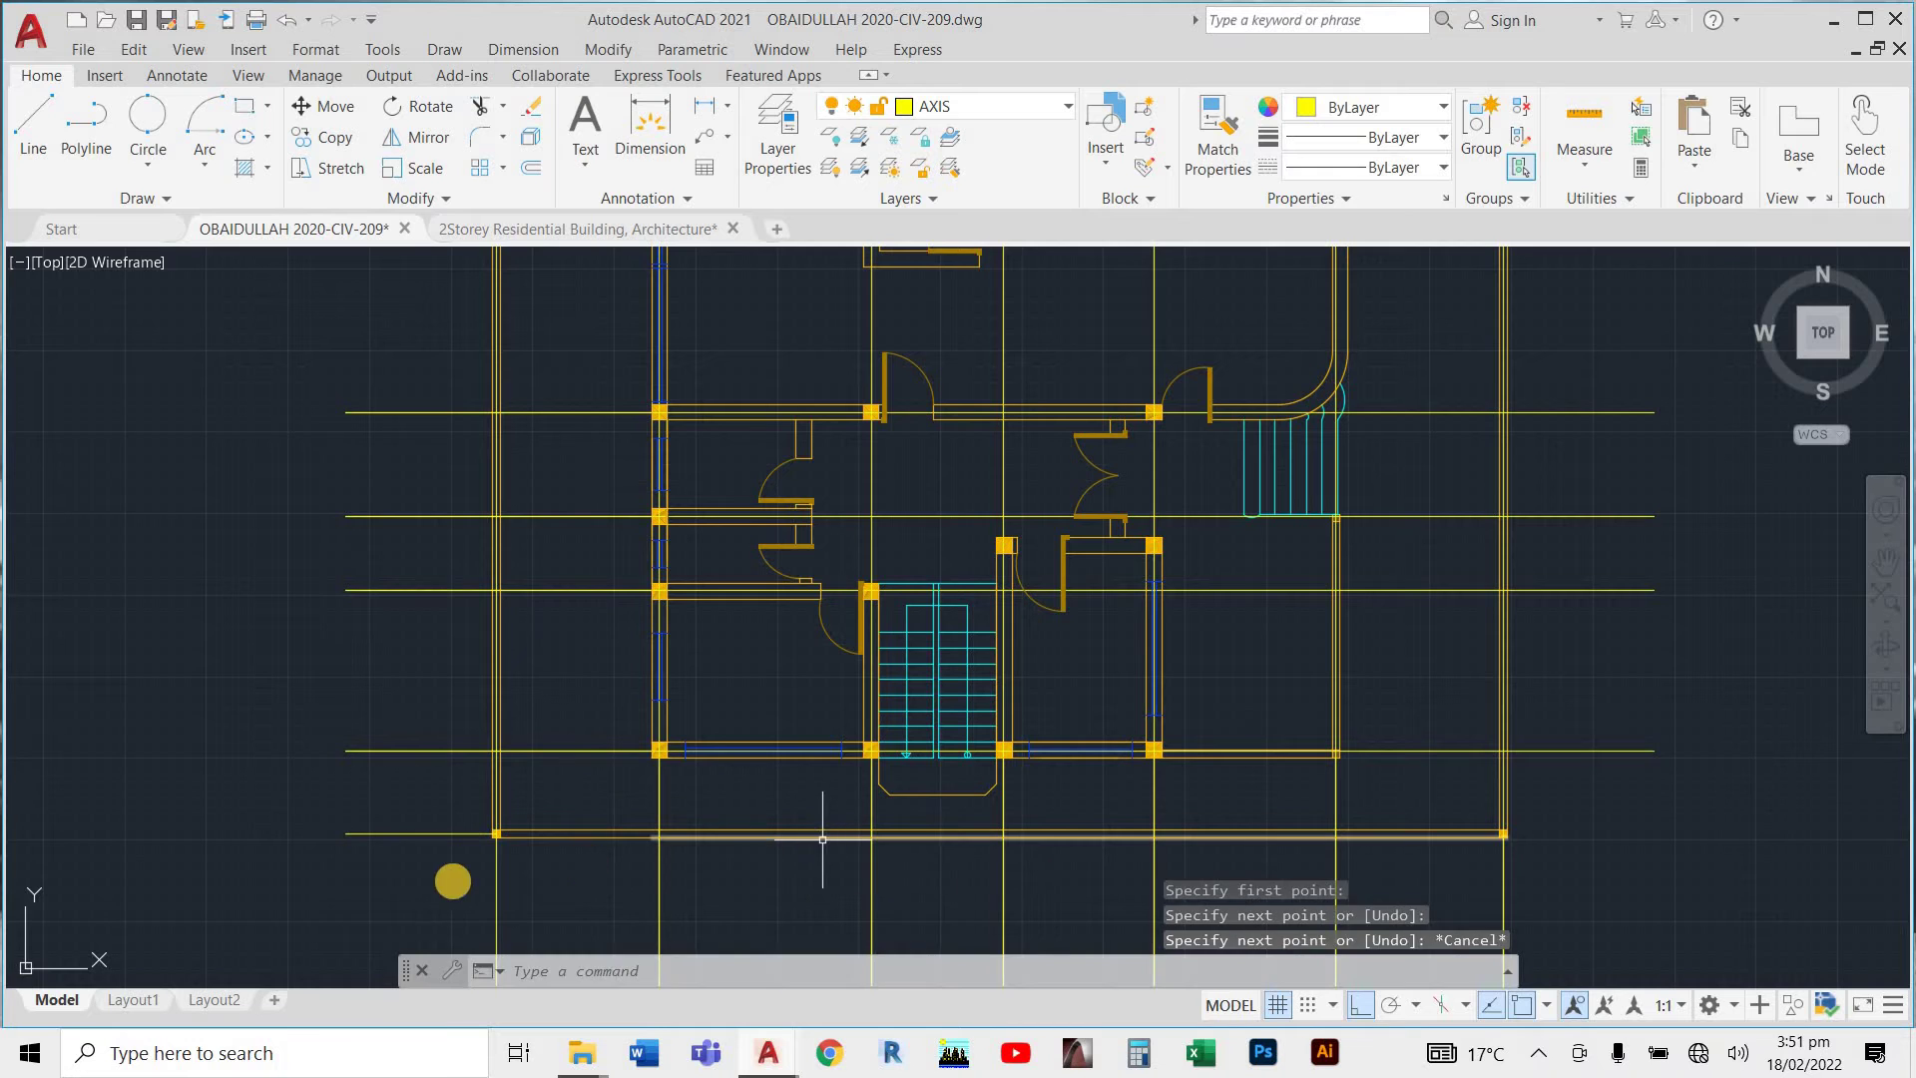
# Draw a horizontal axis line rightward from the boundary wall's lower-left corner column, ending level with the other axes' right ends.
pyautogui.press('Return')
pyautogui.scroll(5, 509, 818)
pyautogui.click(529, 769)
pyautogui.scroll(-5, 533, 770)
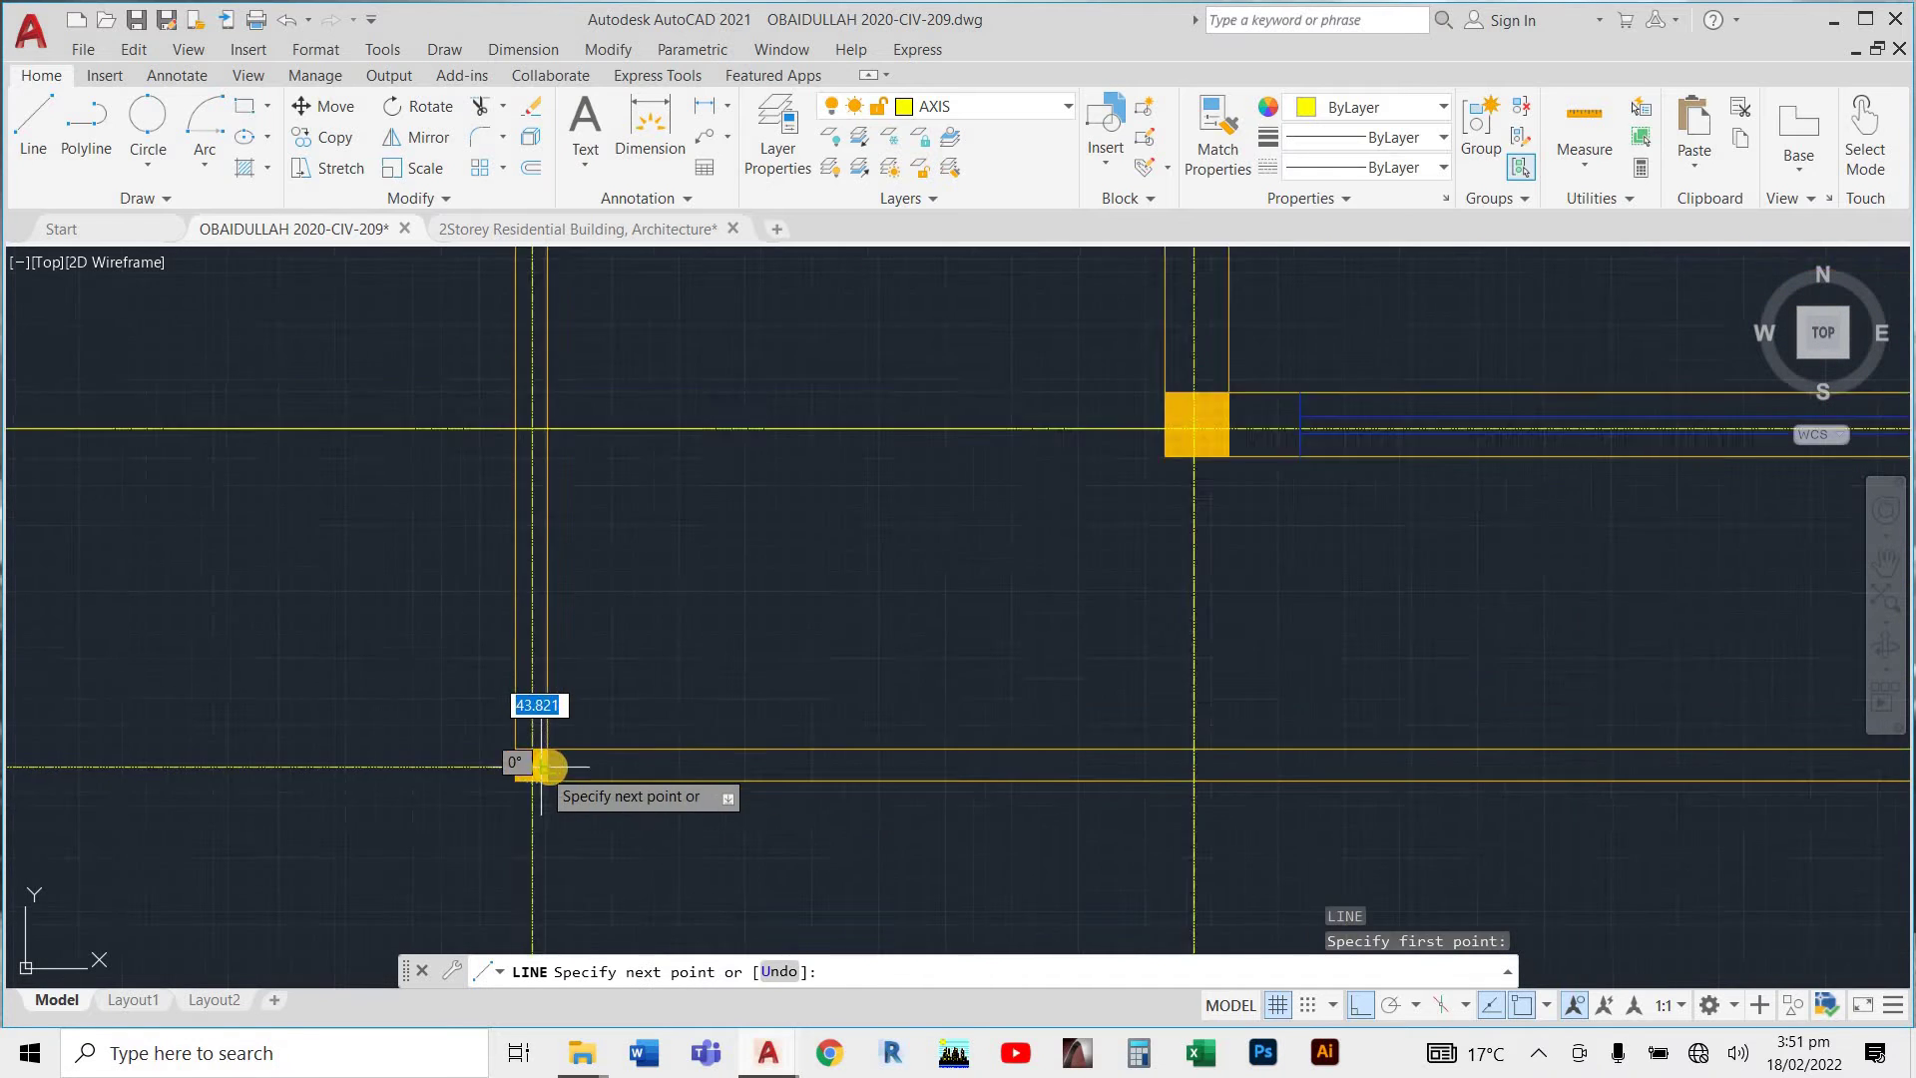
pyautogui.scroll(4, 1288, 718)
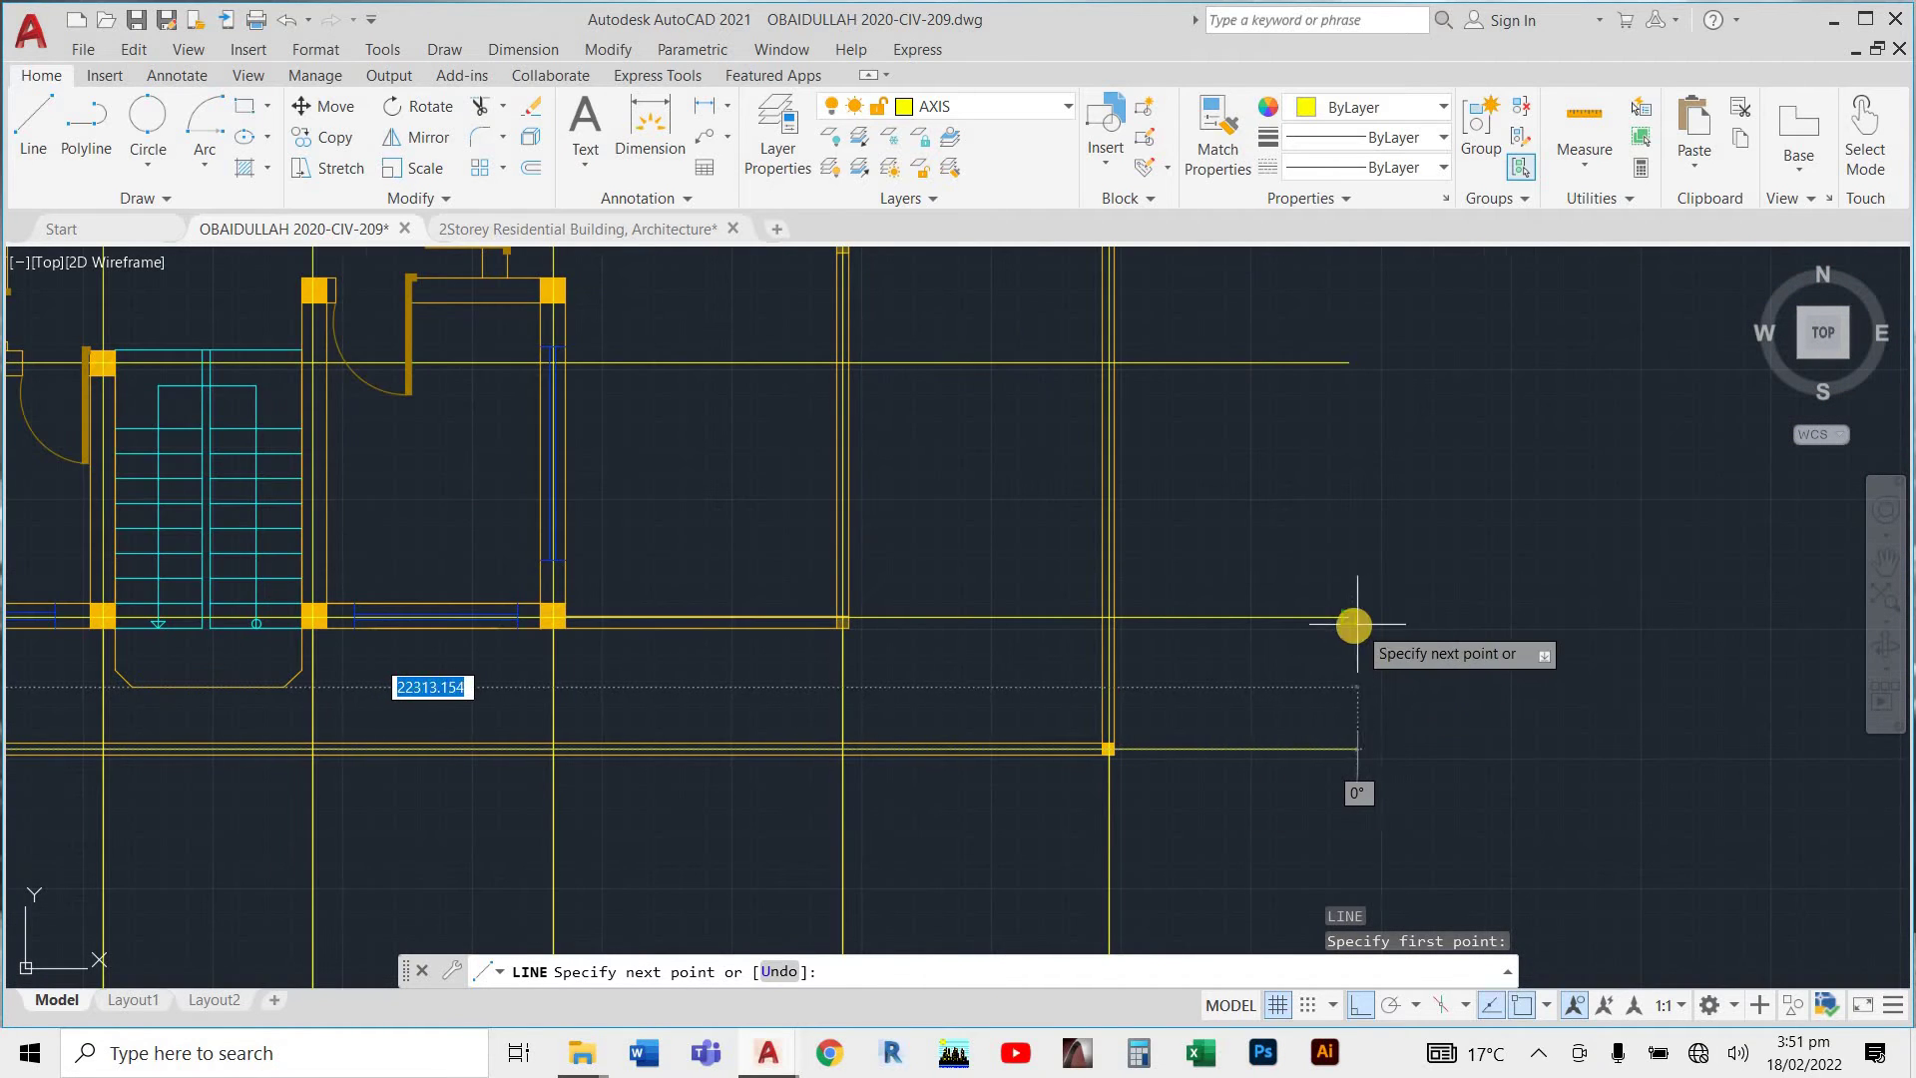
pyautogui.click(1357, 713)
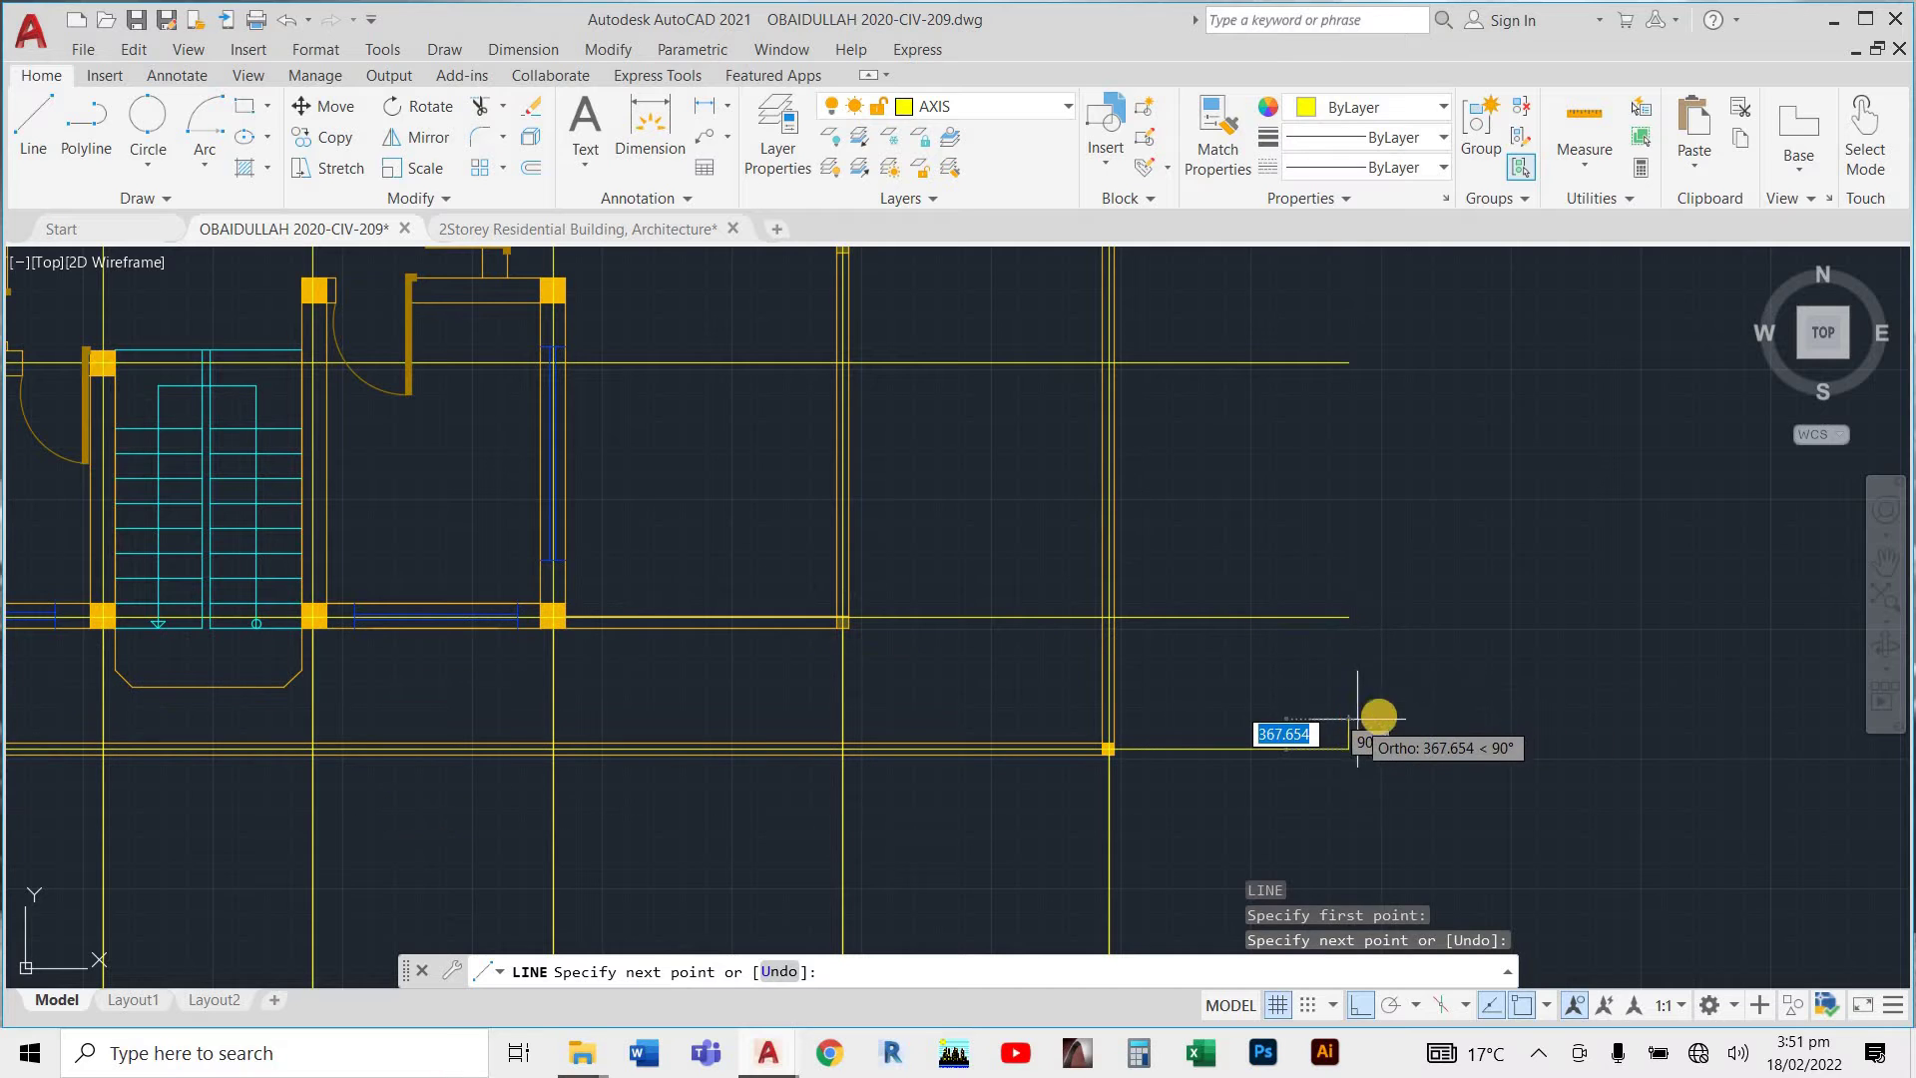
pyautogui.press('Escape')
# Draw a circle of radius 75 centred on the upper end of the leftmost vertical axis line.
pyautogui.scroll(-5, 1455, 681)
pyautogui.scroll(2, 1179, 526)
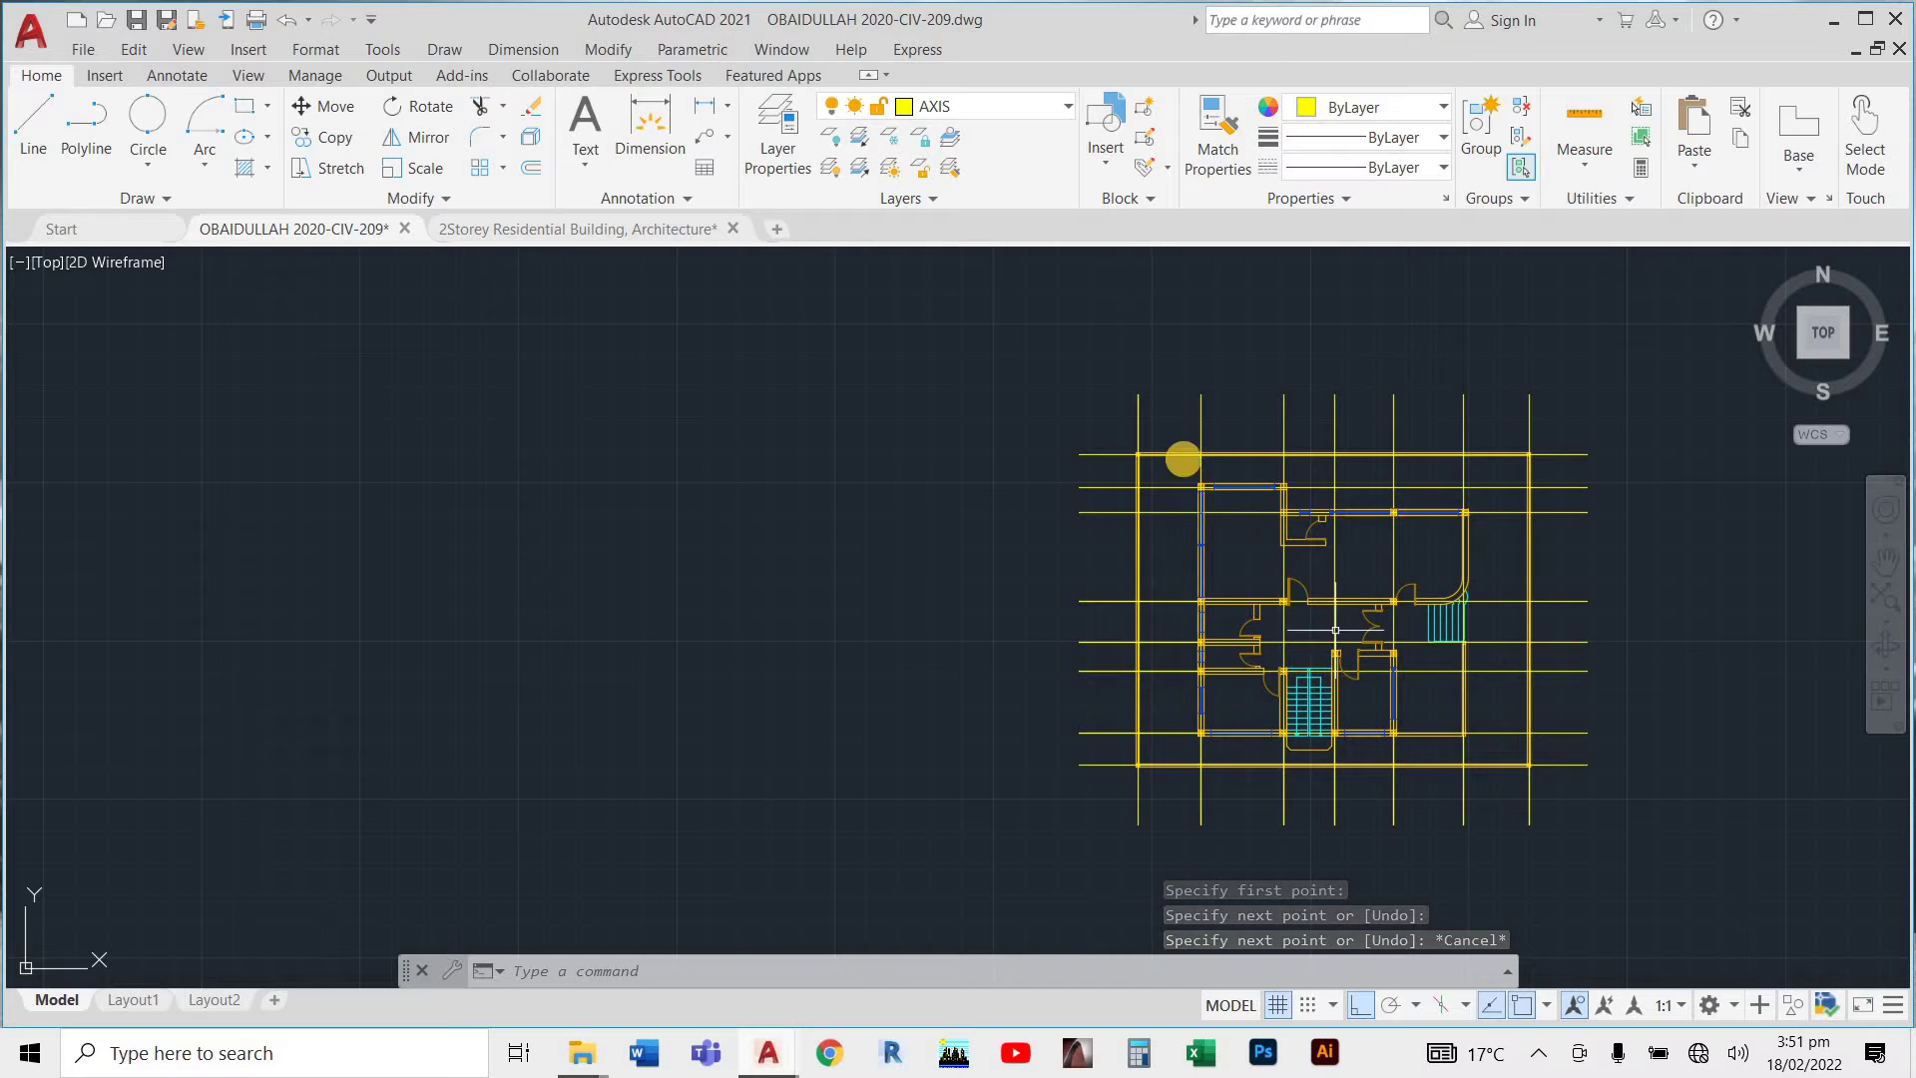
pyautogui.scroll(2, 1182, 459)
pyautogui.scroll(2, 974, 449)
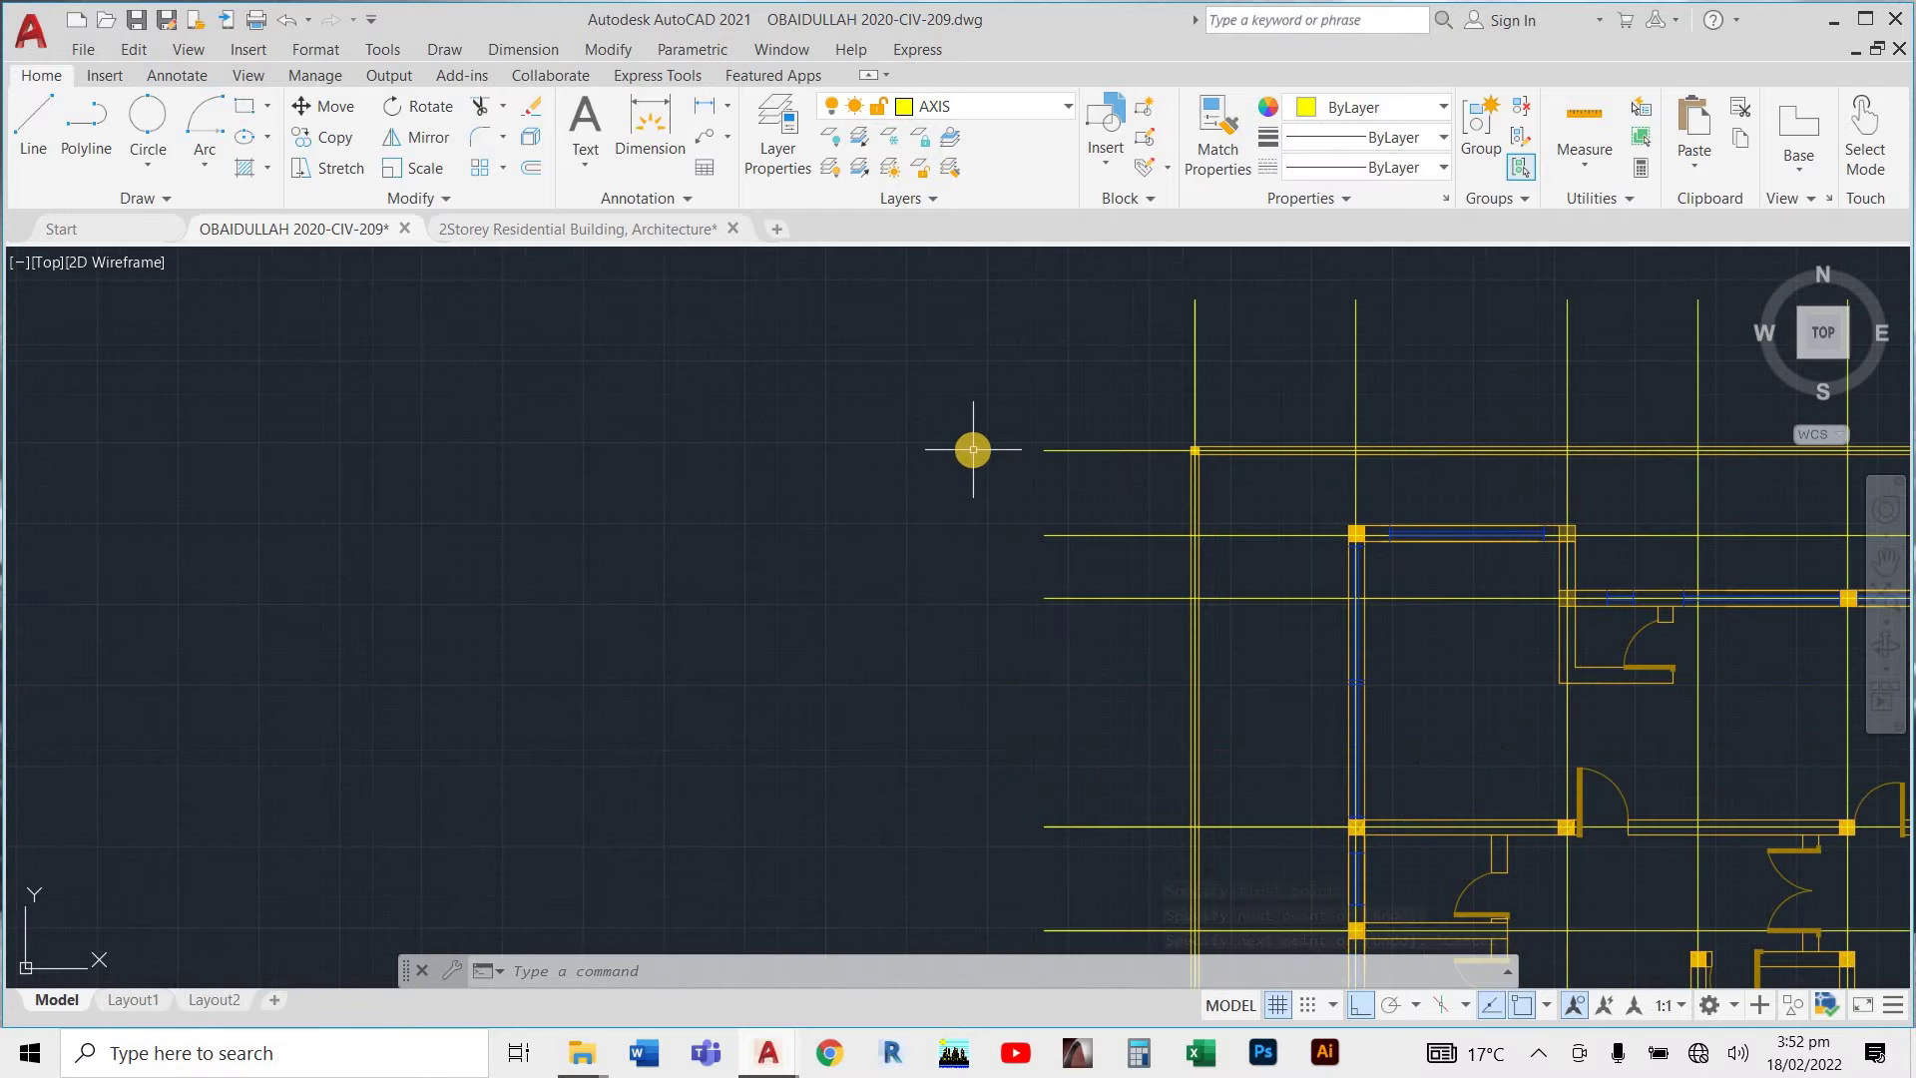
pyautogui.scroll(-5, 735, 479)
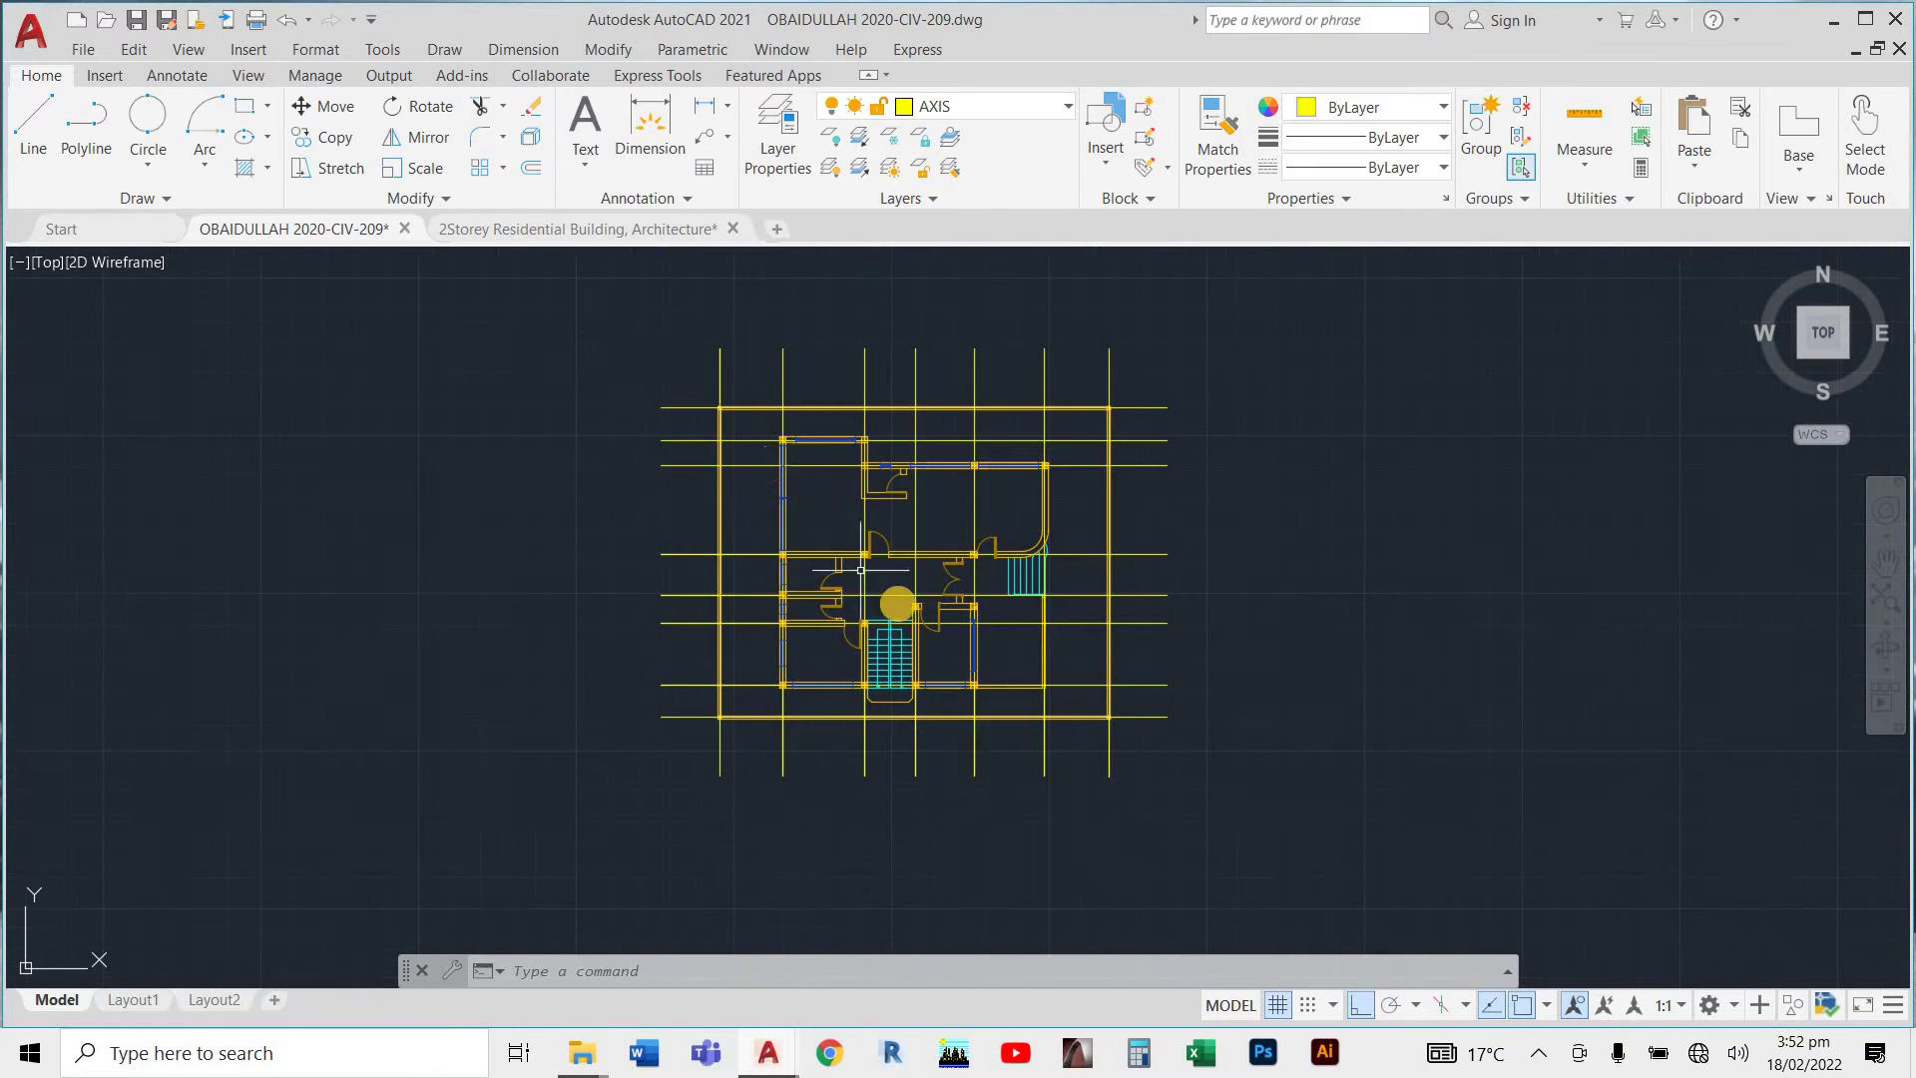
pyautogui.scroll(2, 591, 302)
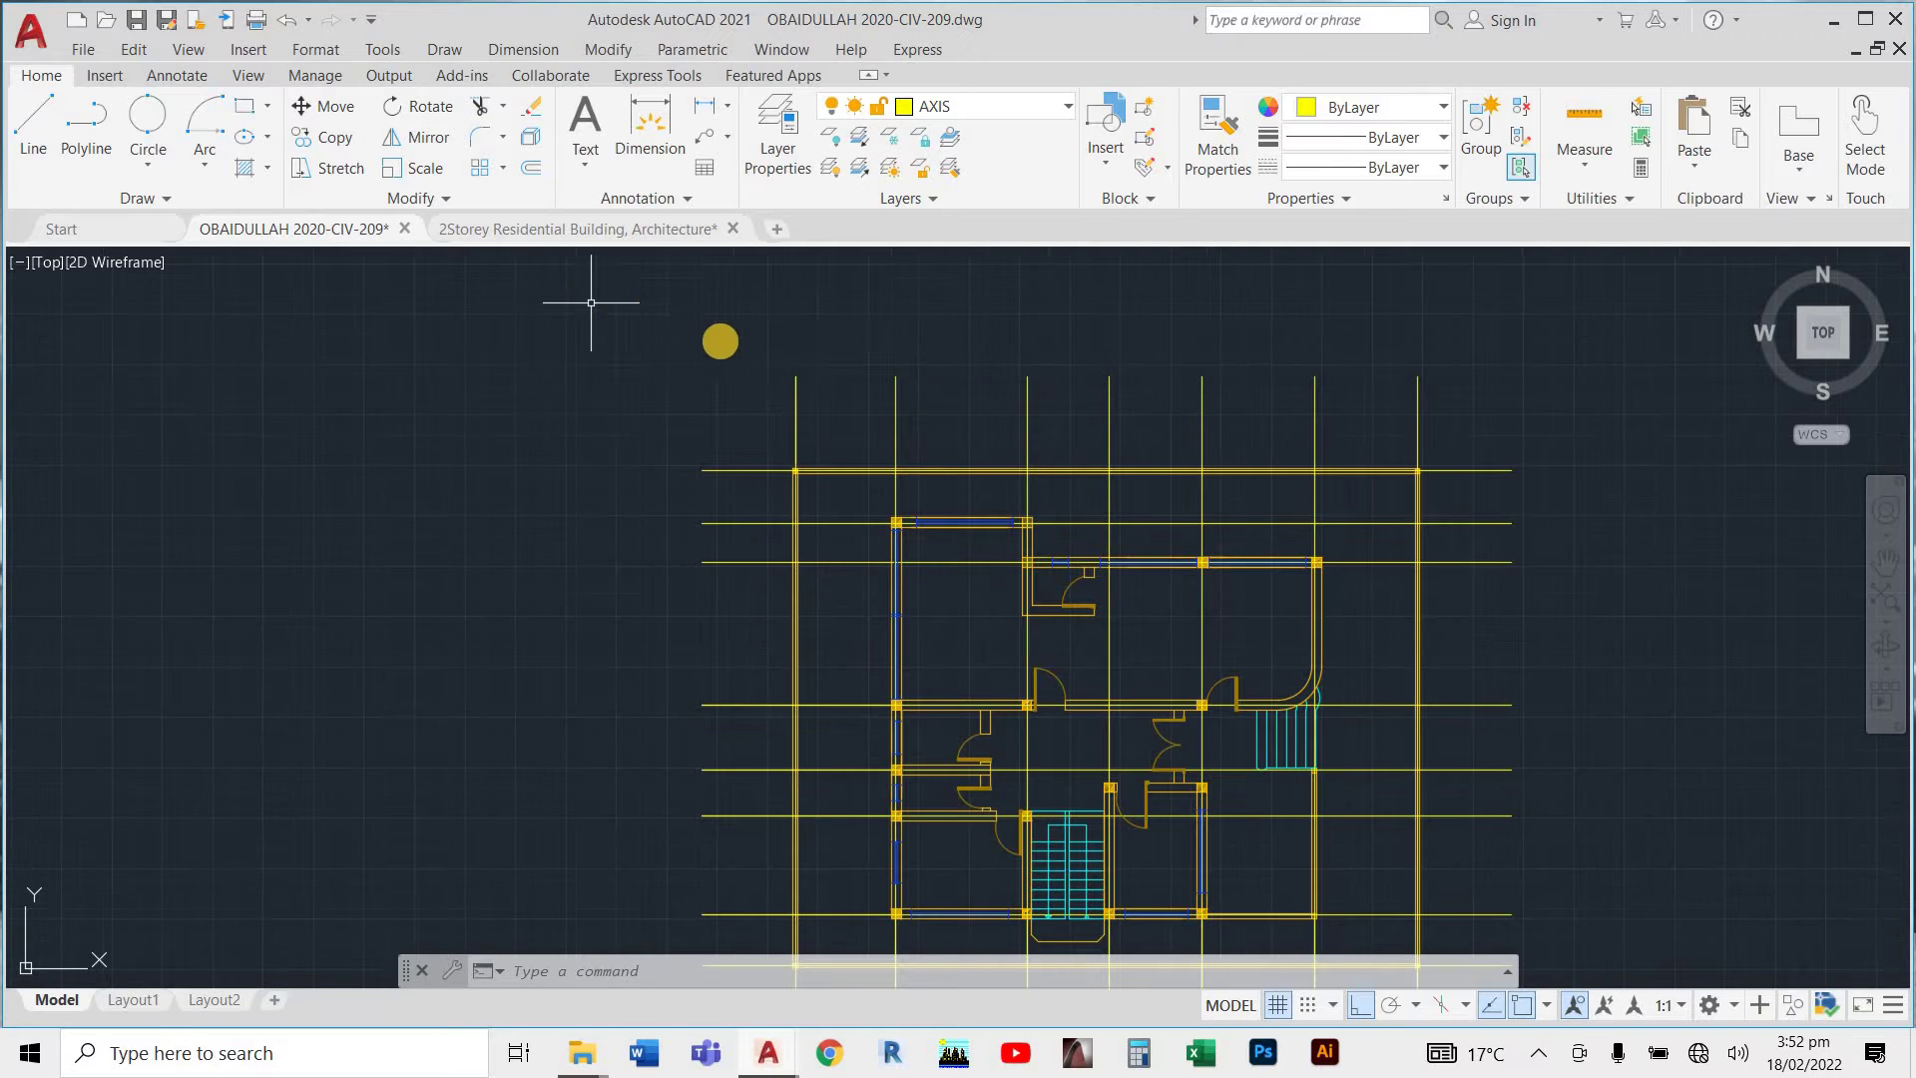
pyautogui.press('Return')
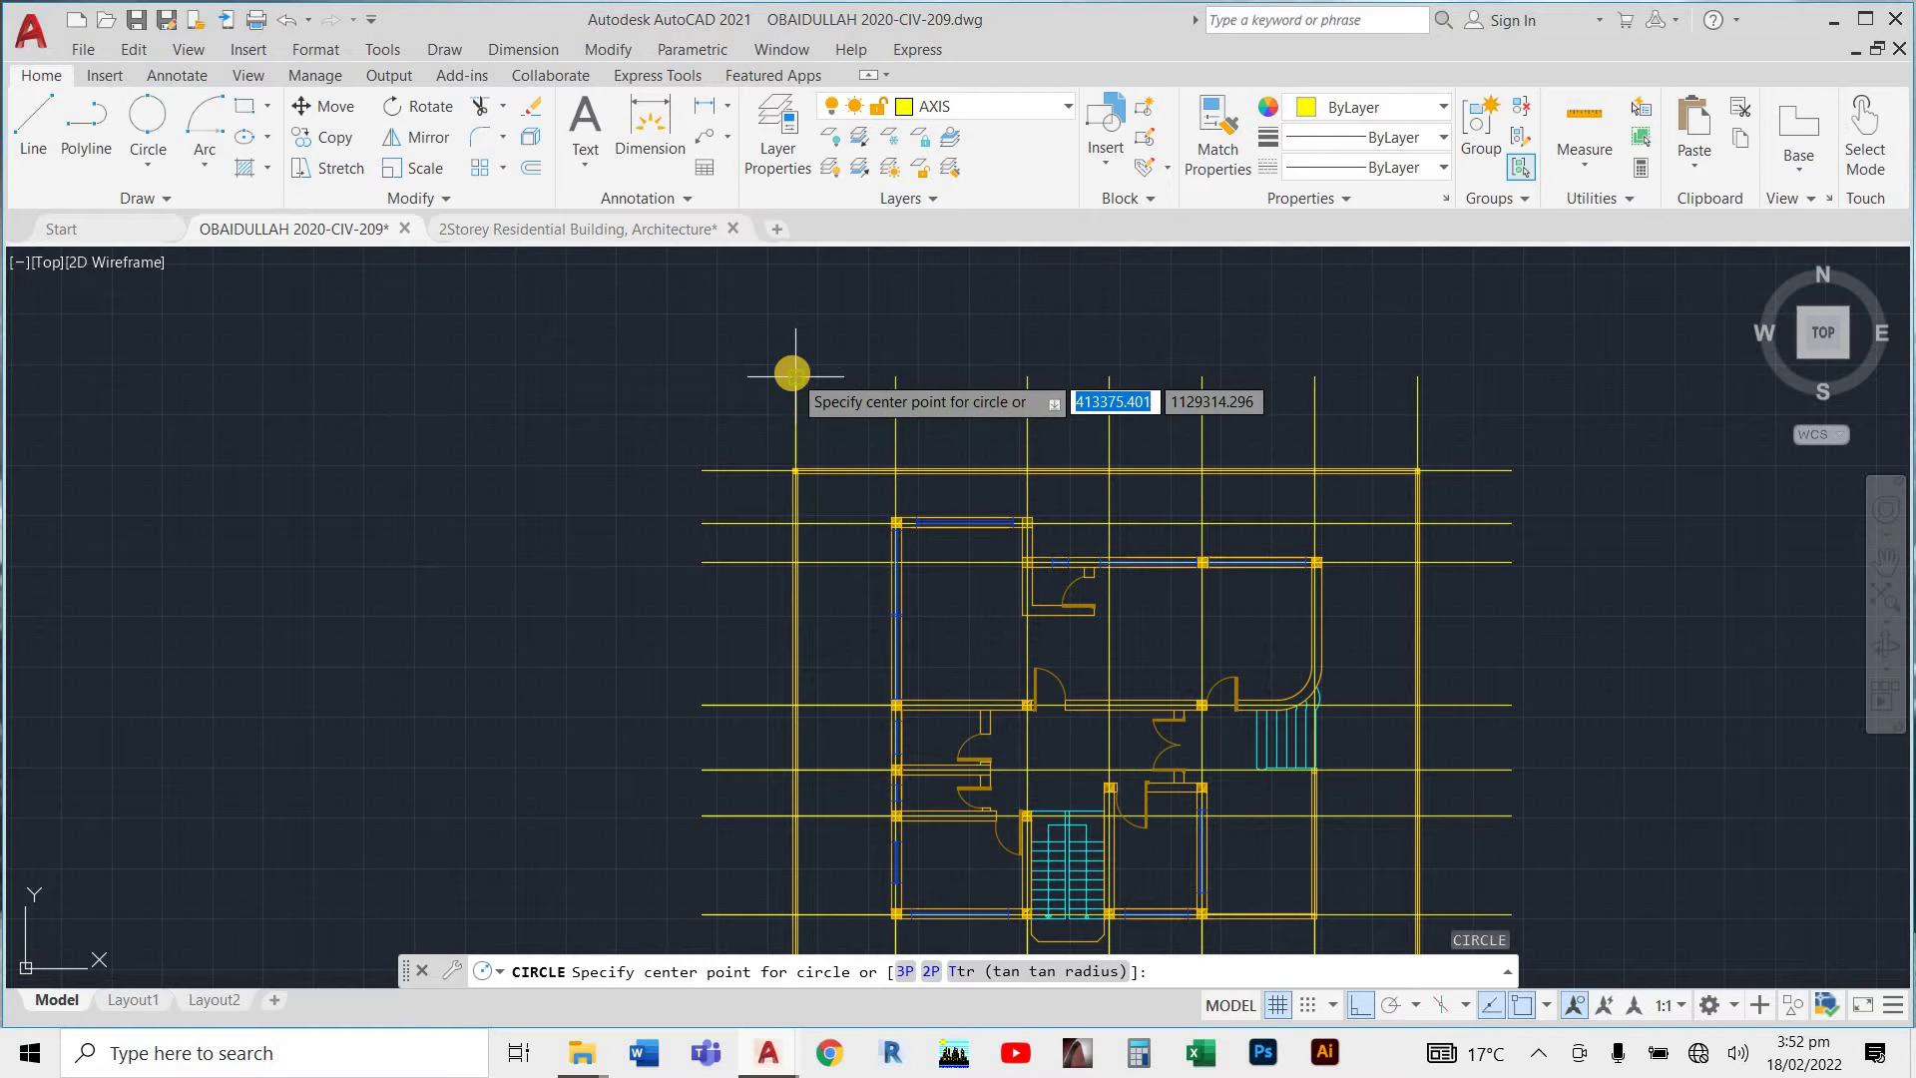
pyautogui.click(794, 373)
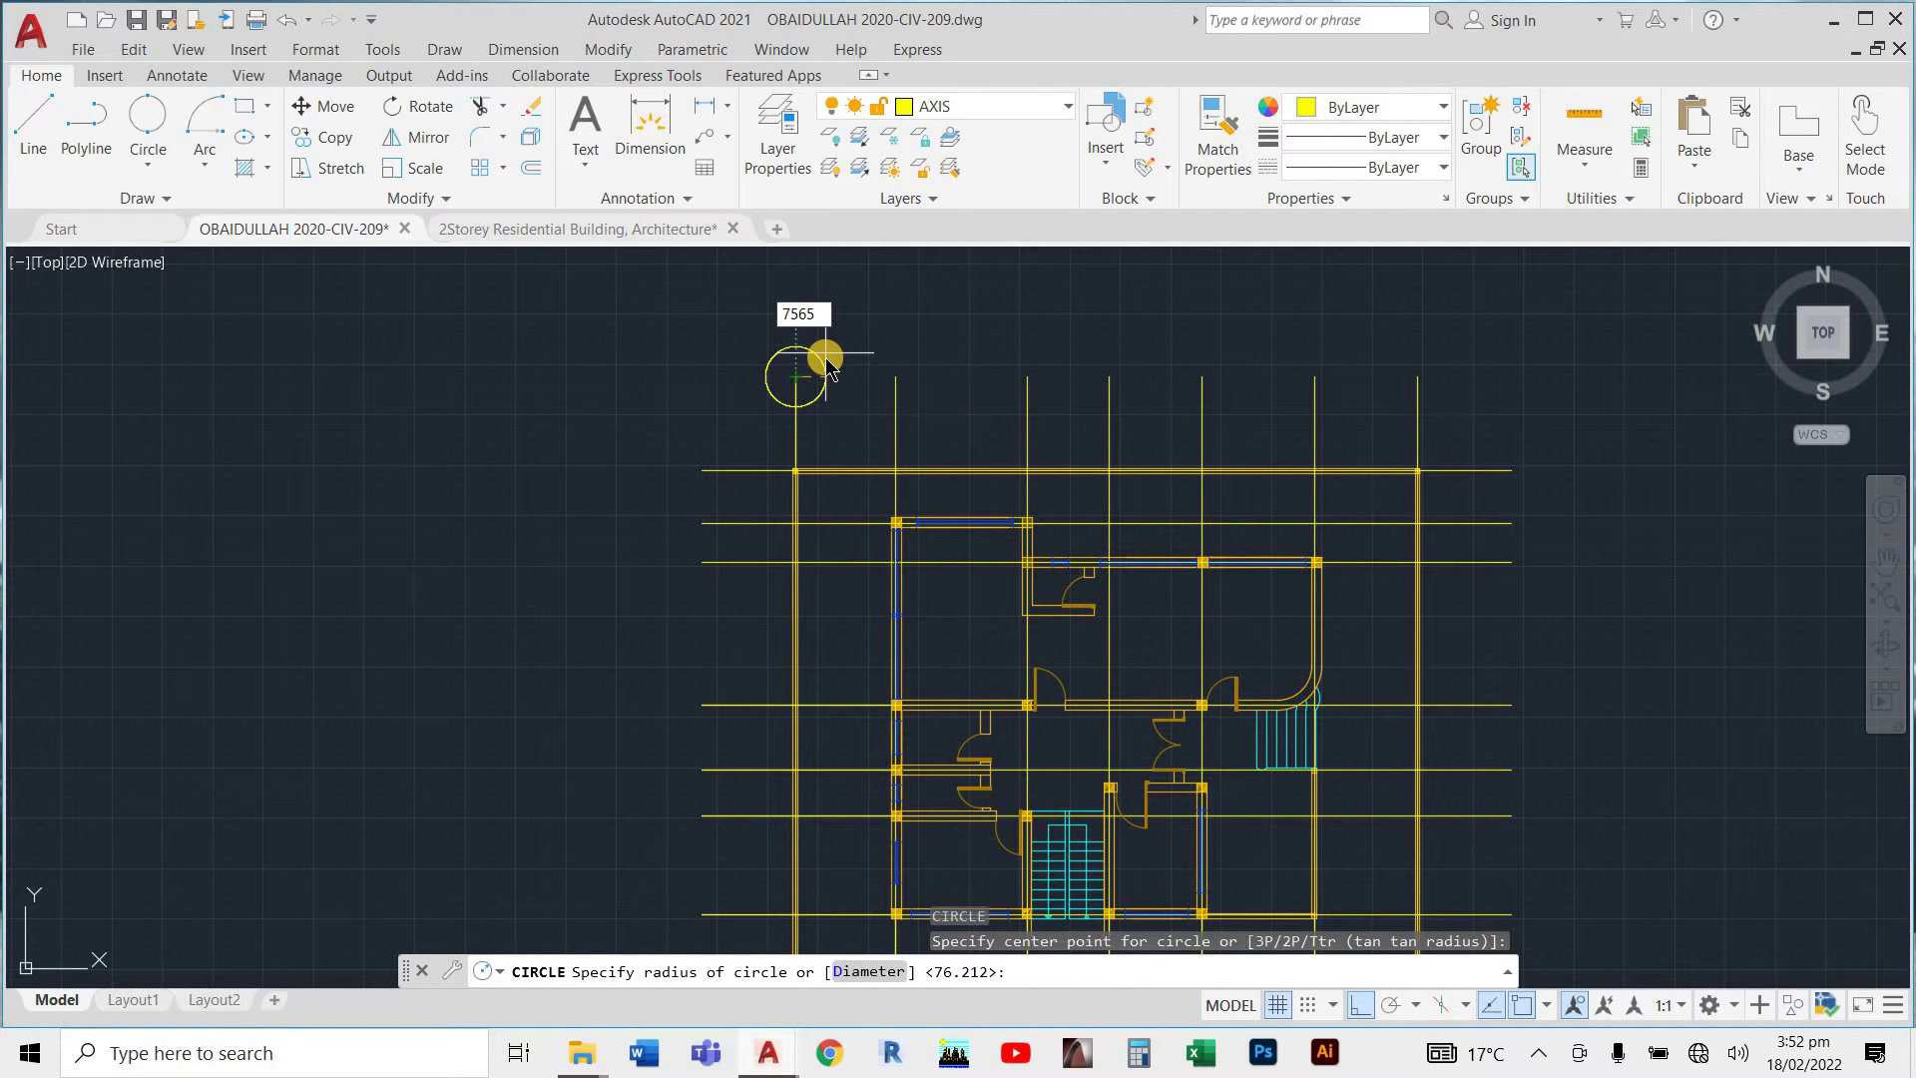
pyautogui.press('Return')
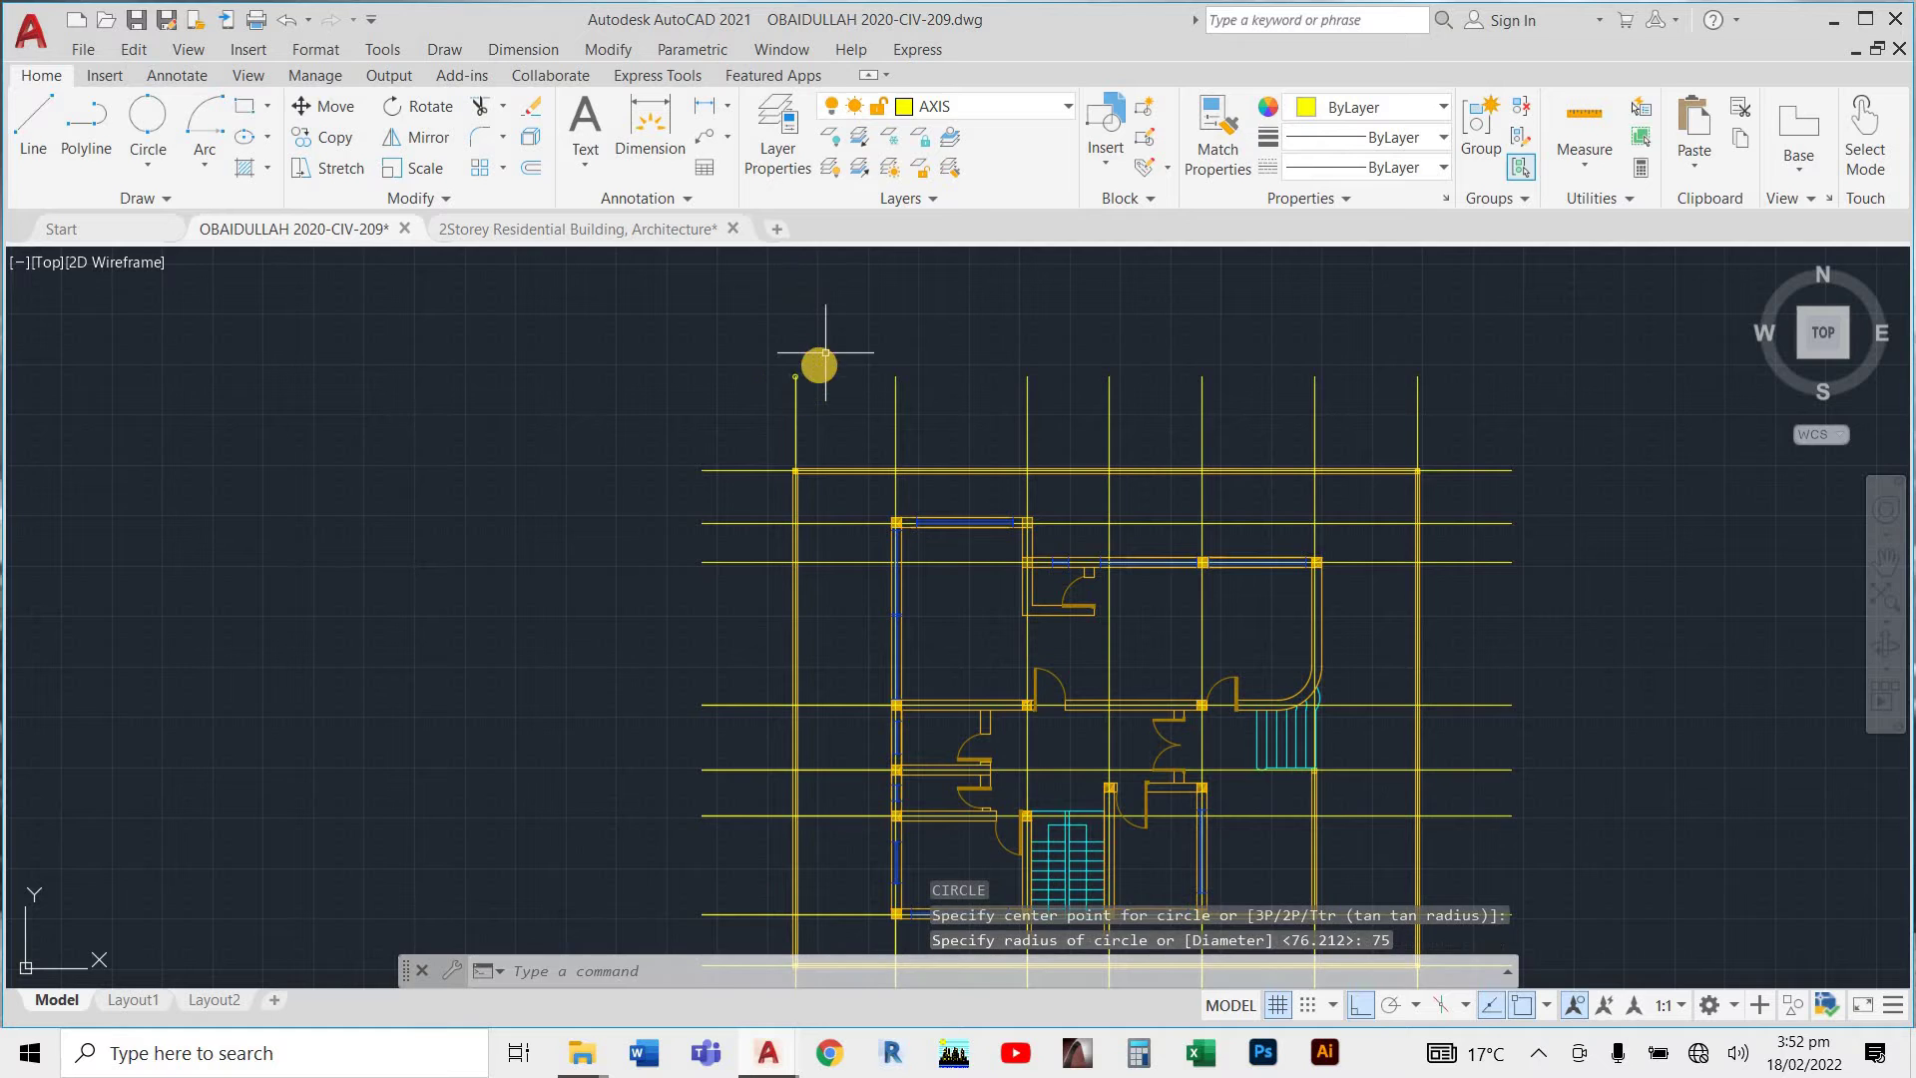
# Erase the small circle at the upper end of the leftmost vertical axis line.
pyautogui.scroll(8, 798, 372)
pyautogui.click(768, 377)
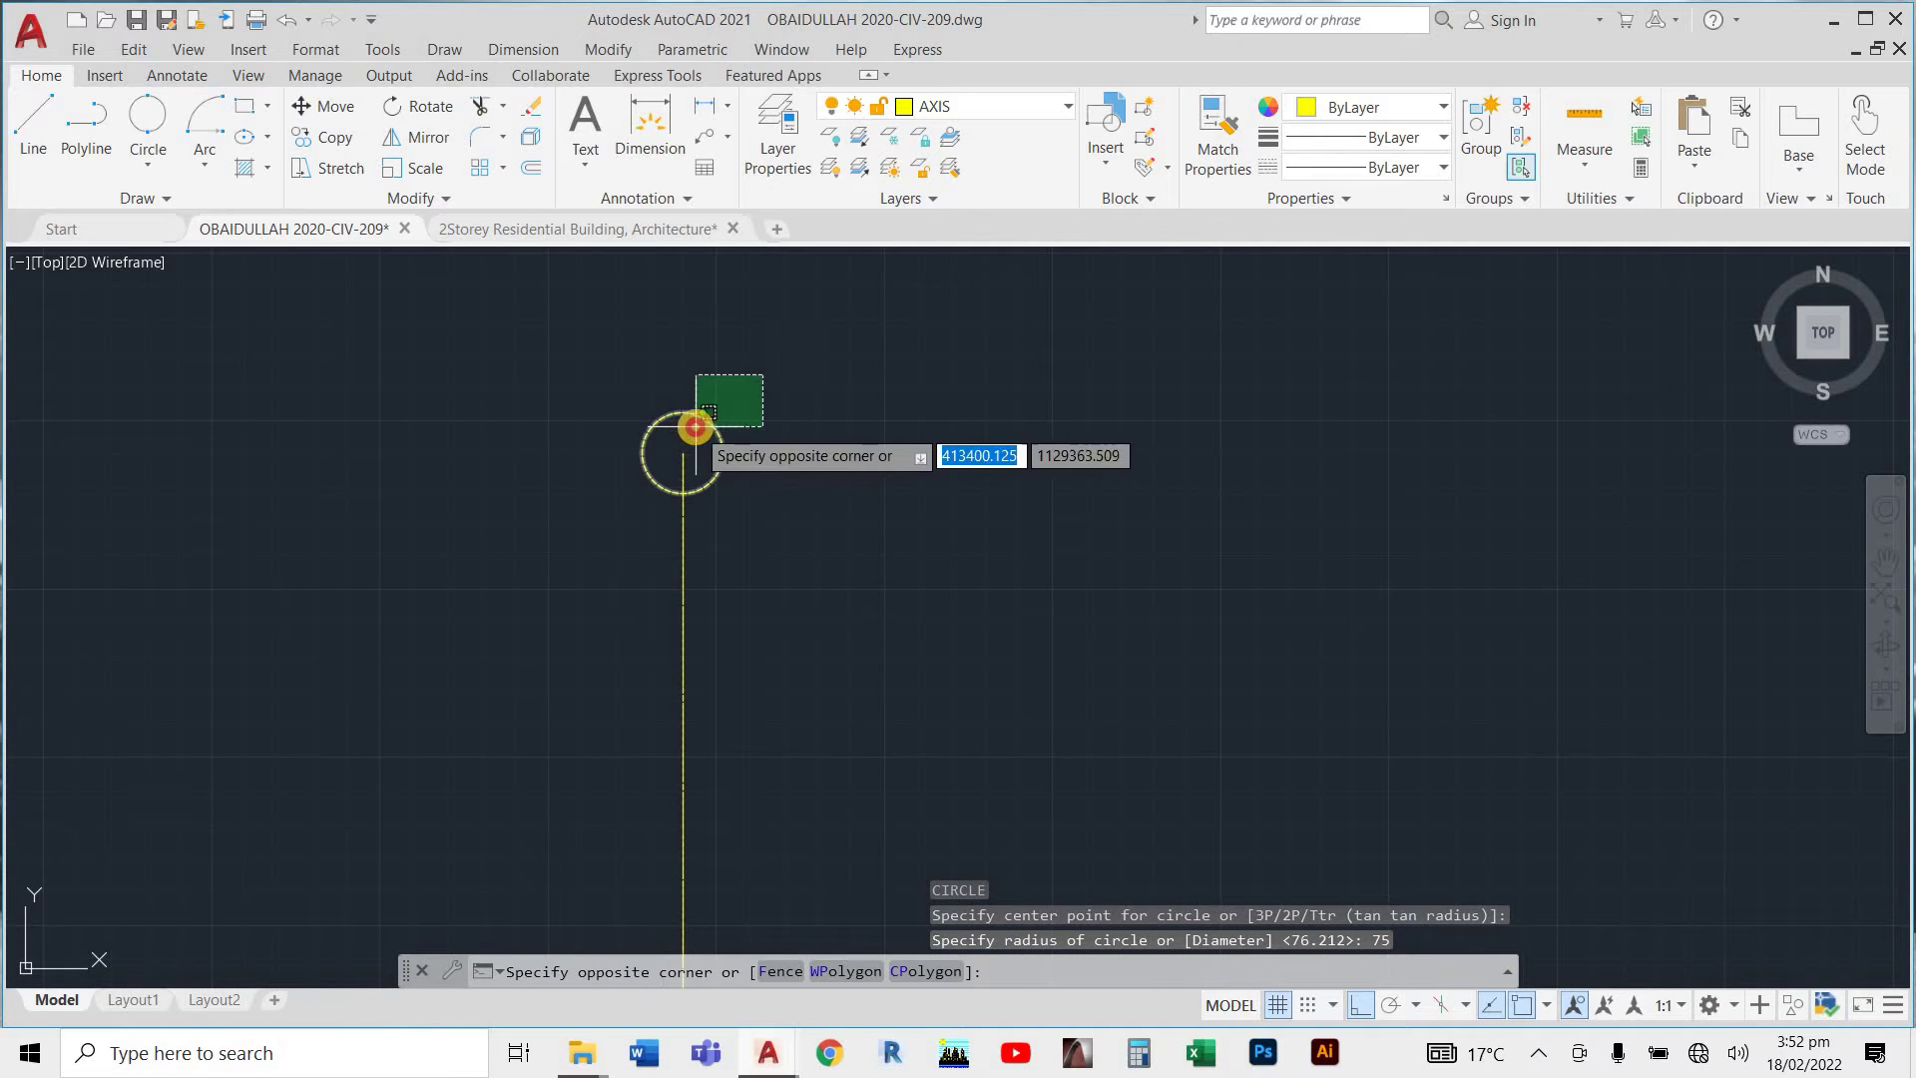
pyautogui.click(695, 427)
pyautogui.press('Delete')
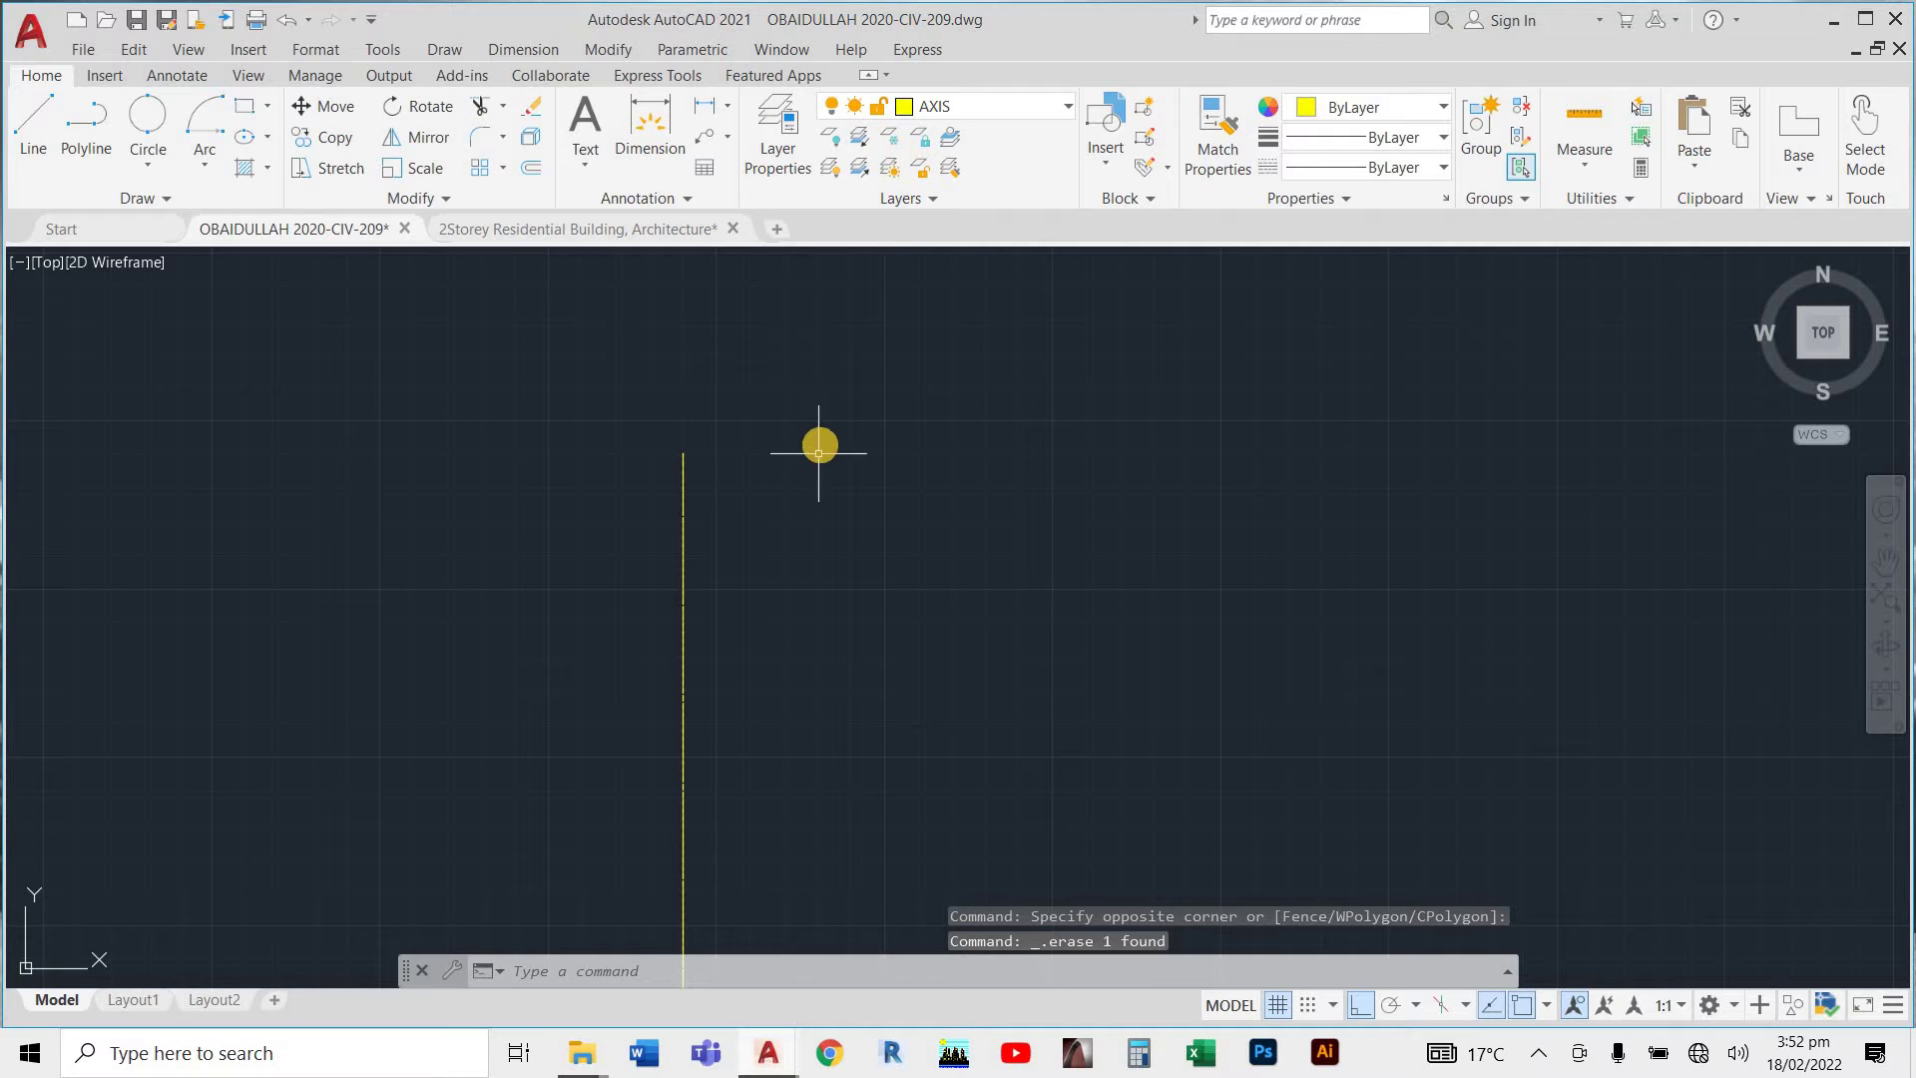
# Draw a circle of radius 720 centred on the upper end of the leftmost vertical axis line.
pyautogui.press('Return')
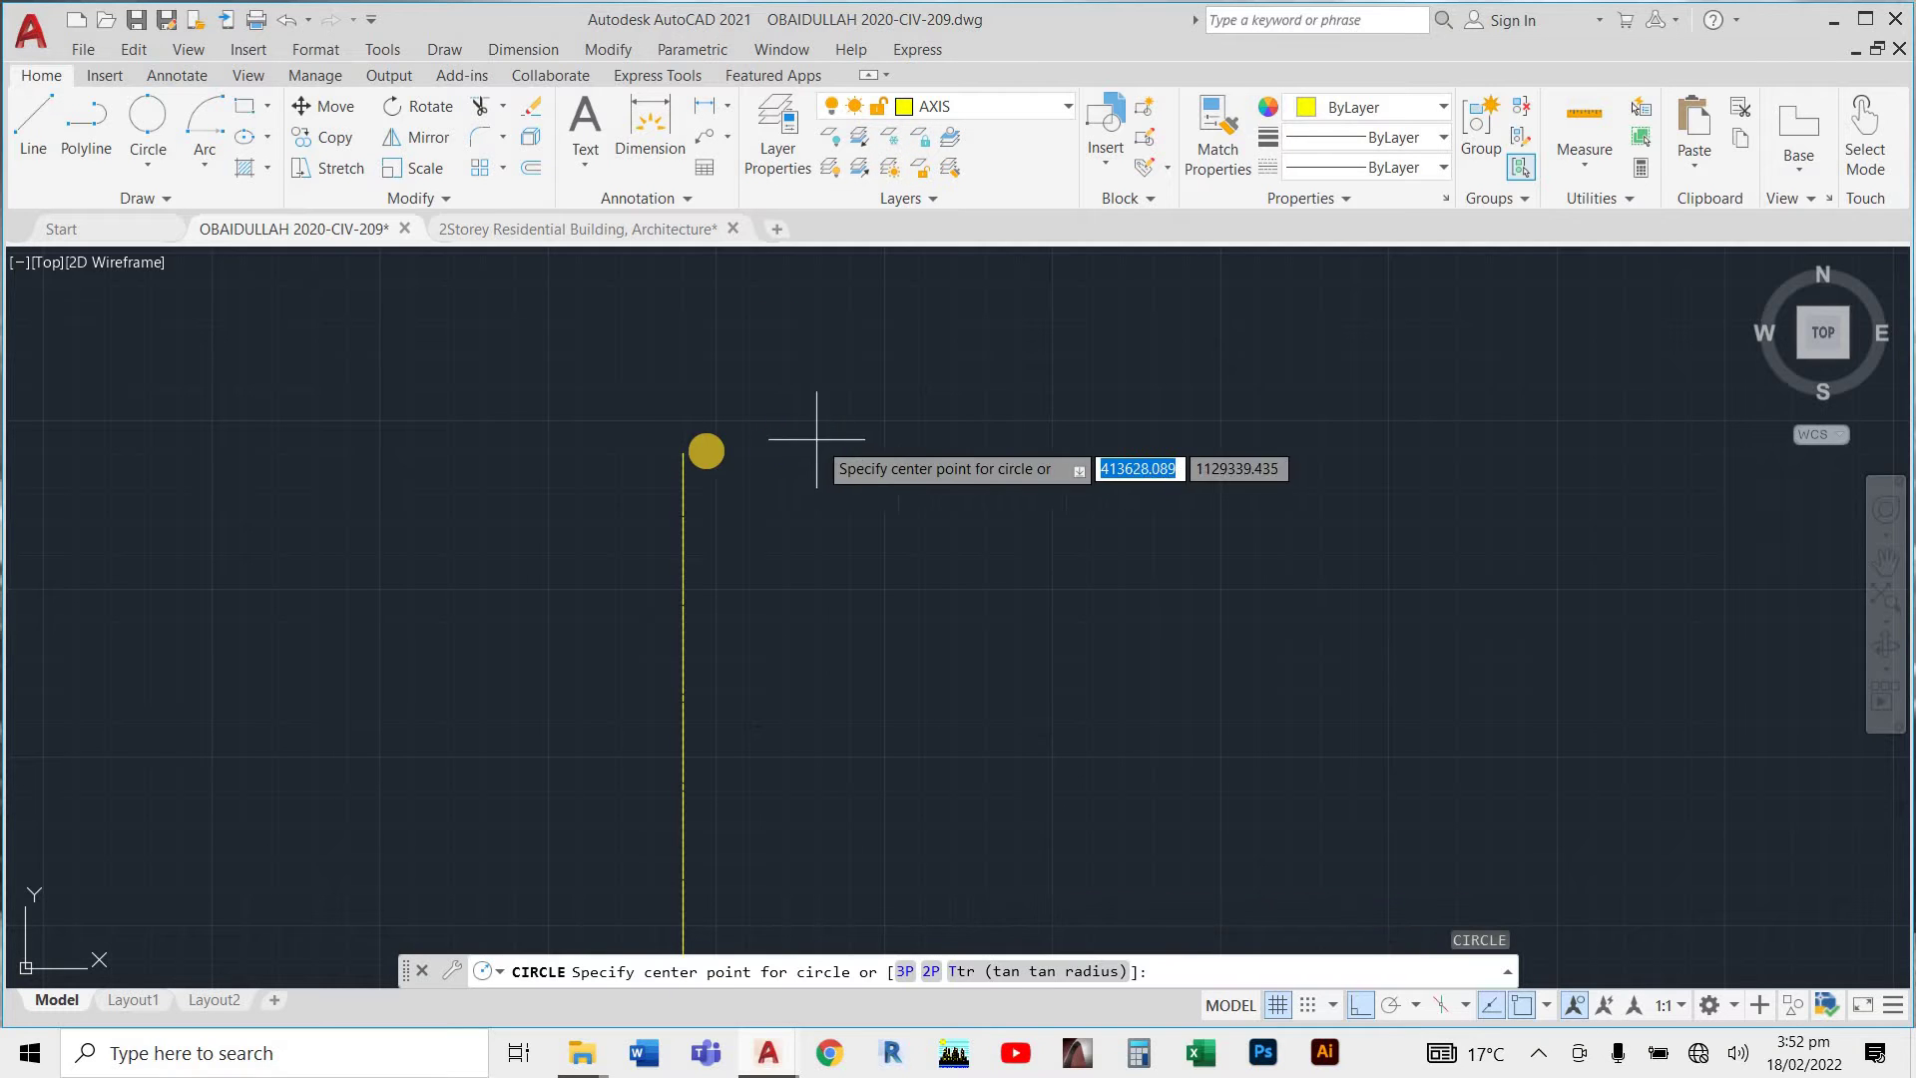
pyautogui.click(683, 452)
pyautogui.scroll(-5, 732, 386)
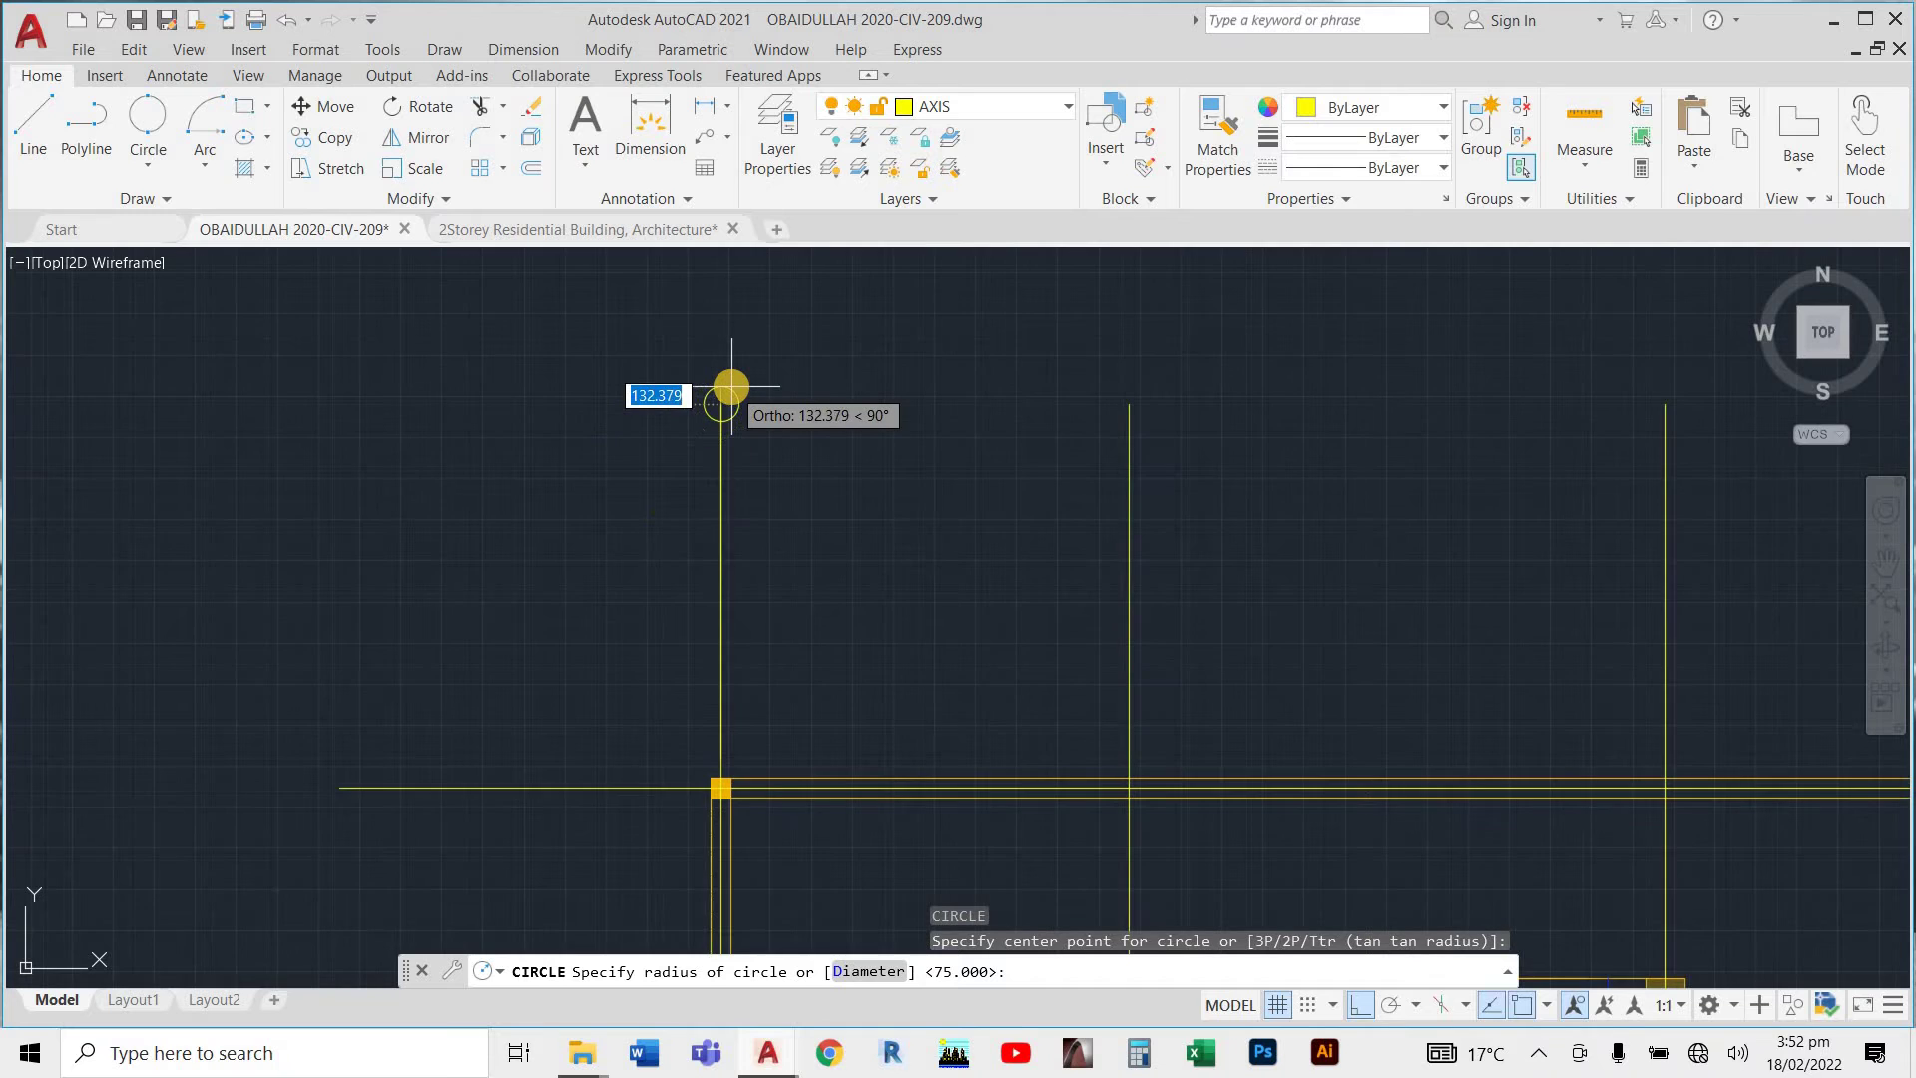
pyautogui.scroll(-6, 732, 386)
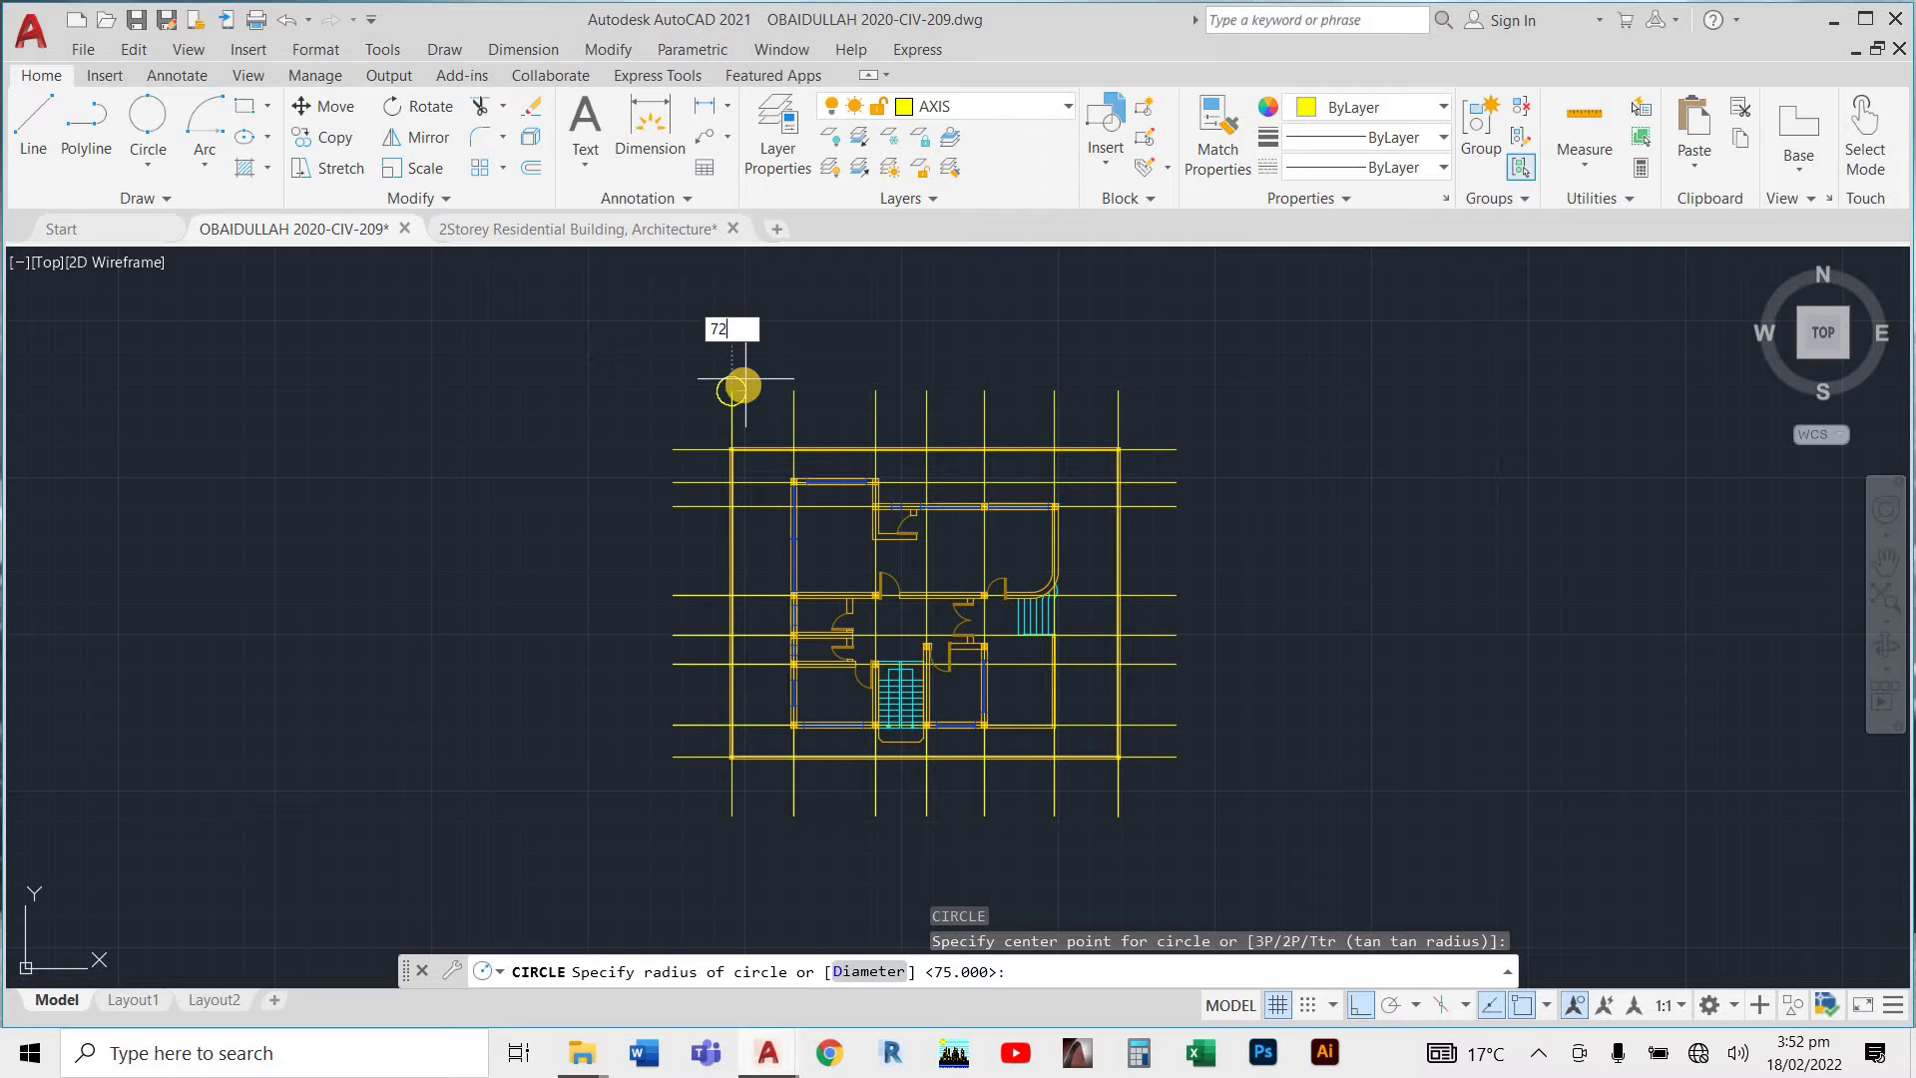
pyautogui.press('Return')
pyautogui.scroll(-2, 841, 584)
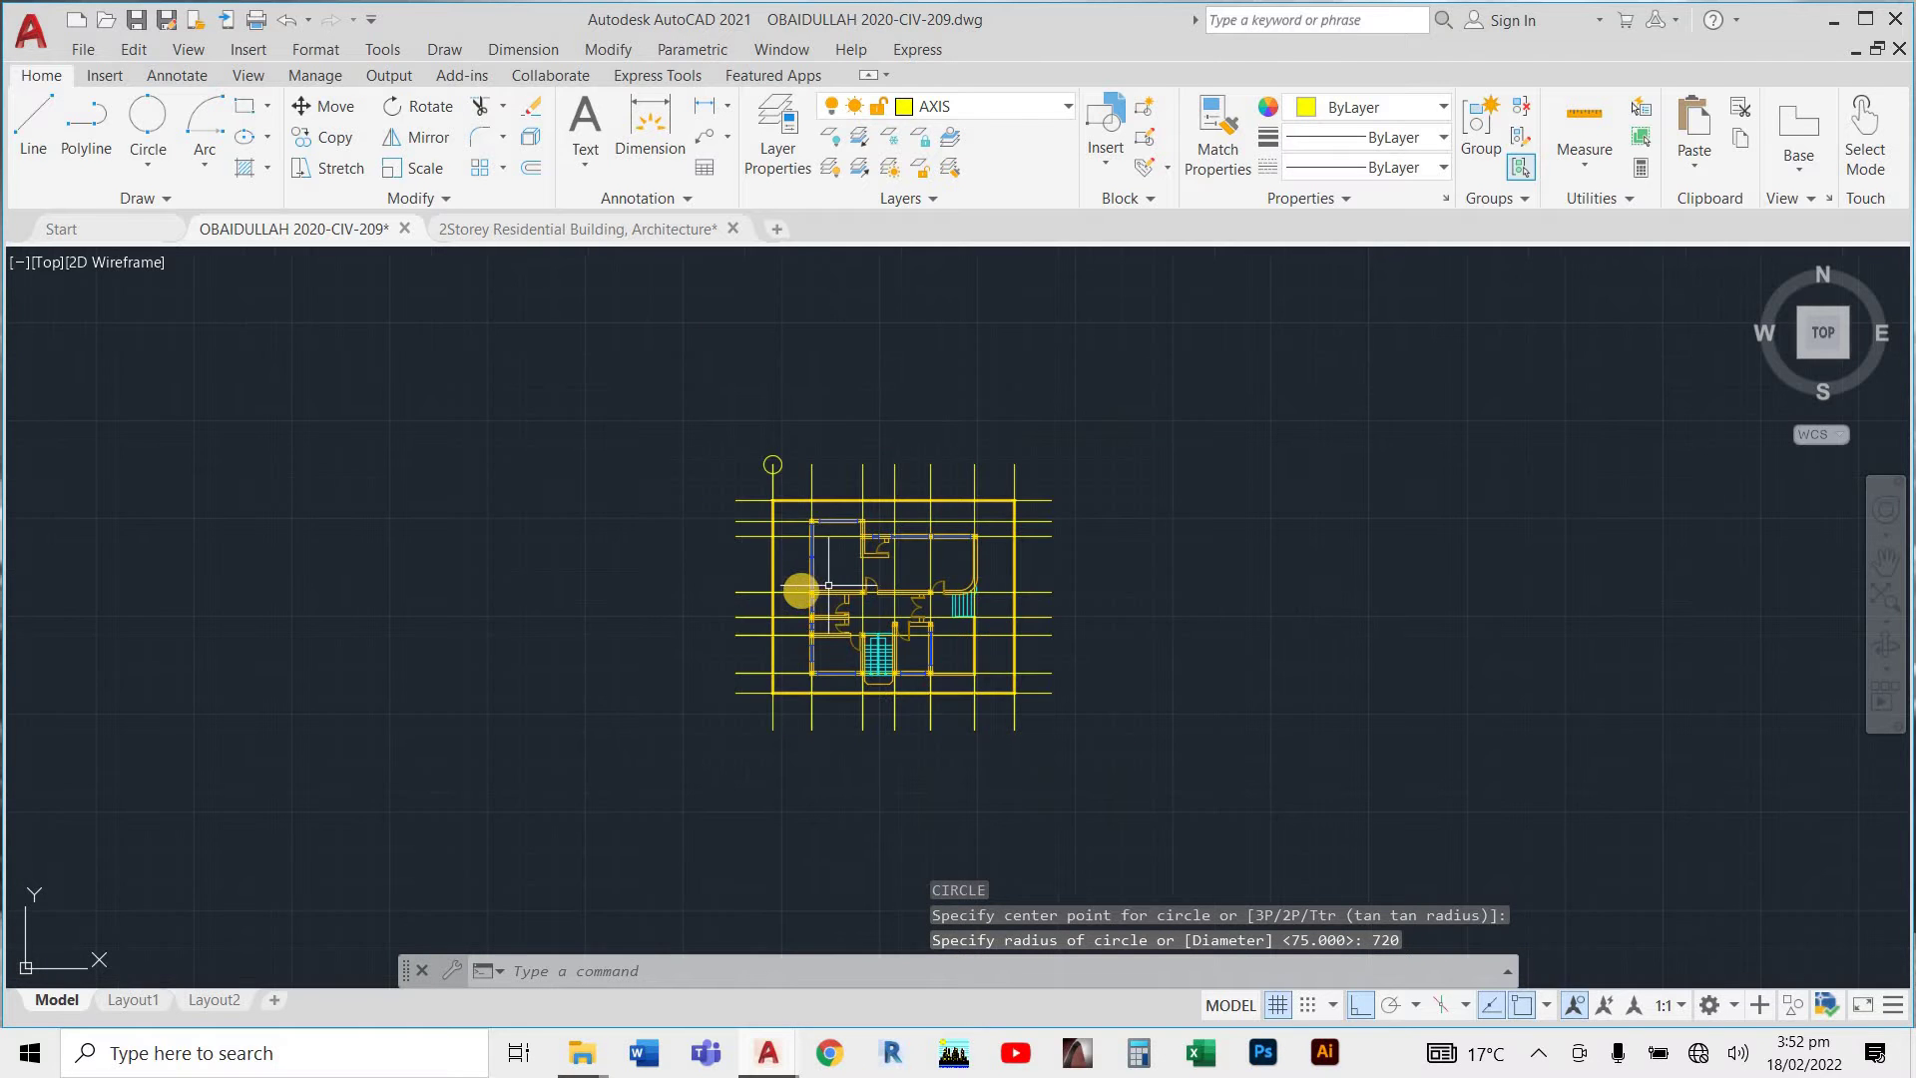
# Trim away the part of the leftmost vertical axis line that lies inside the circle.
pyautogui.scroll(10, 769, 469)
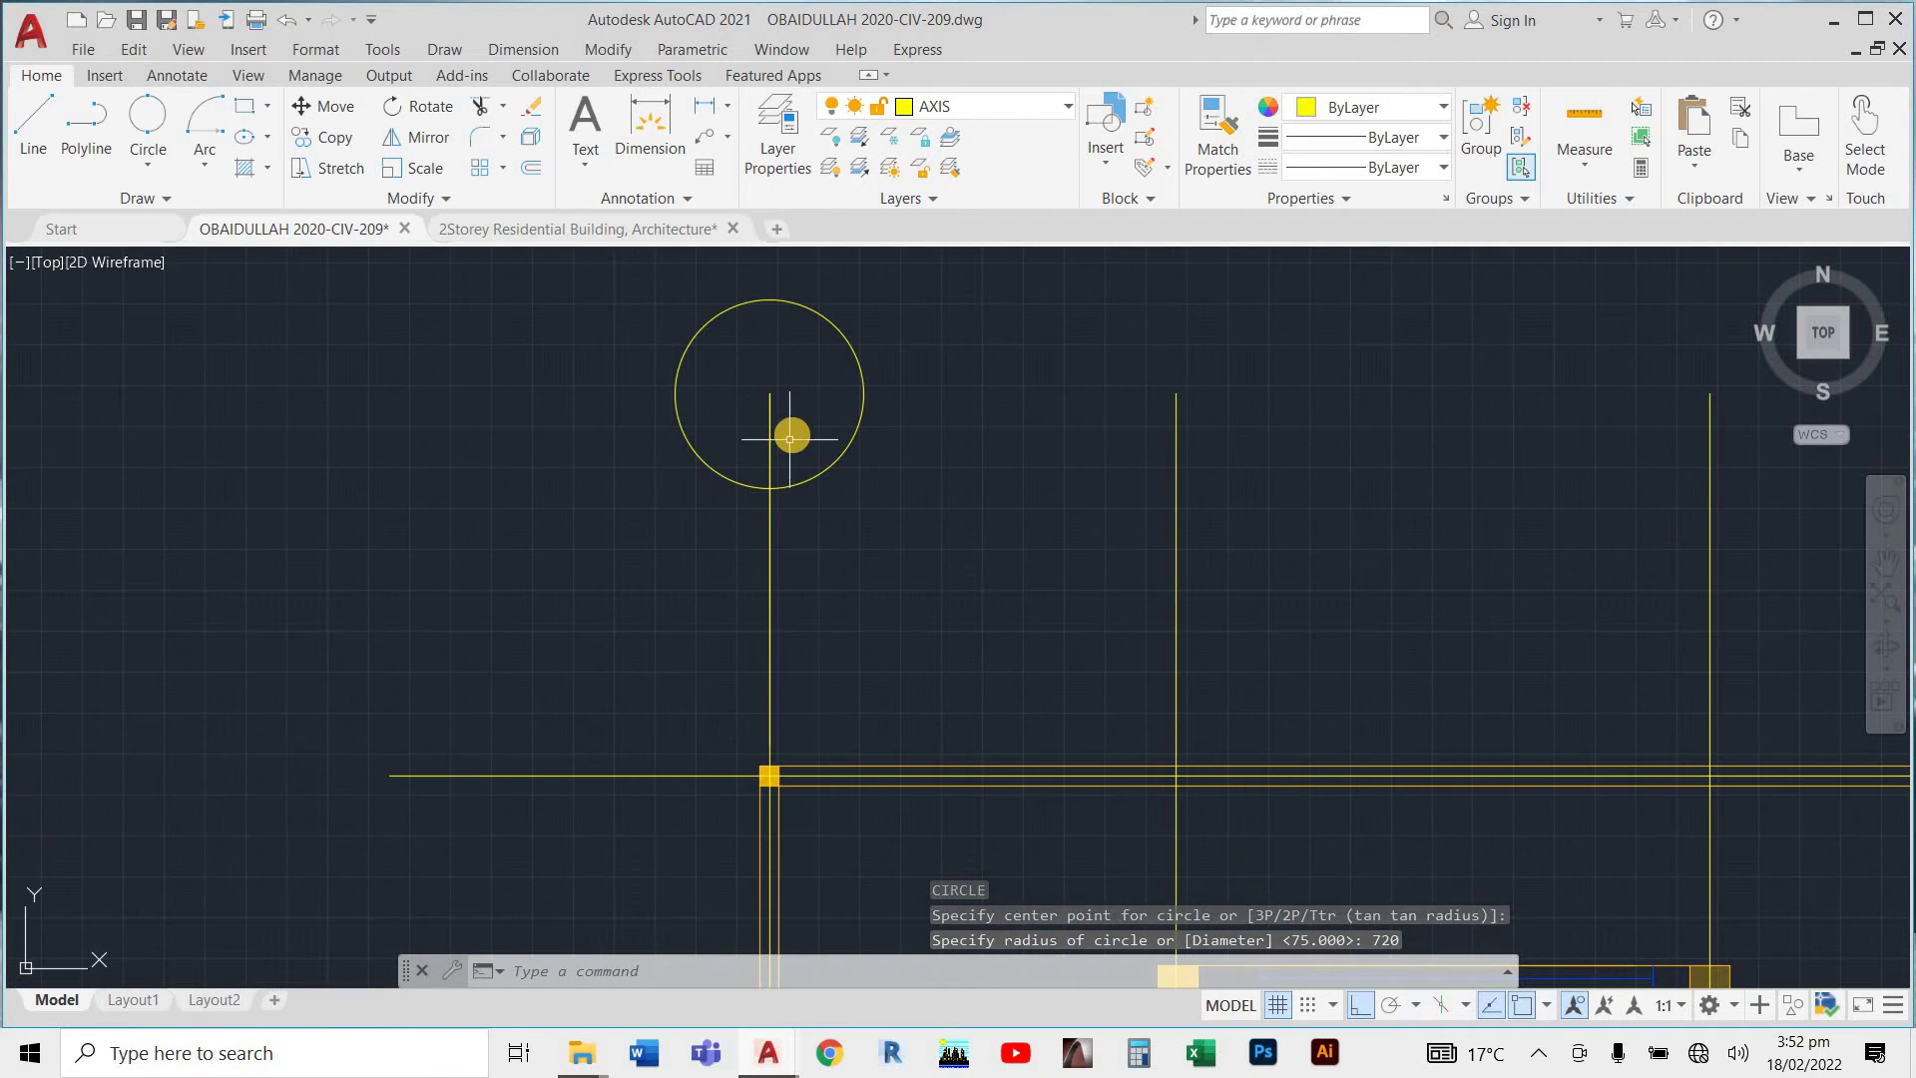
pyautogui.write('tr')
pyautogui.press('Return')
pyautogui.moveTo(787, 429); pyautogui.dragTo(750, 475)
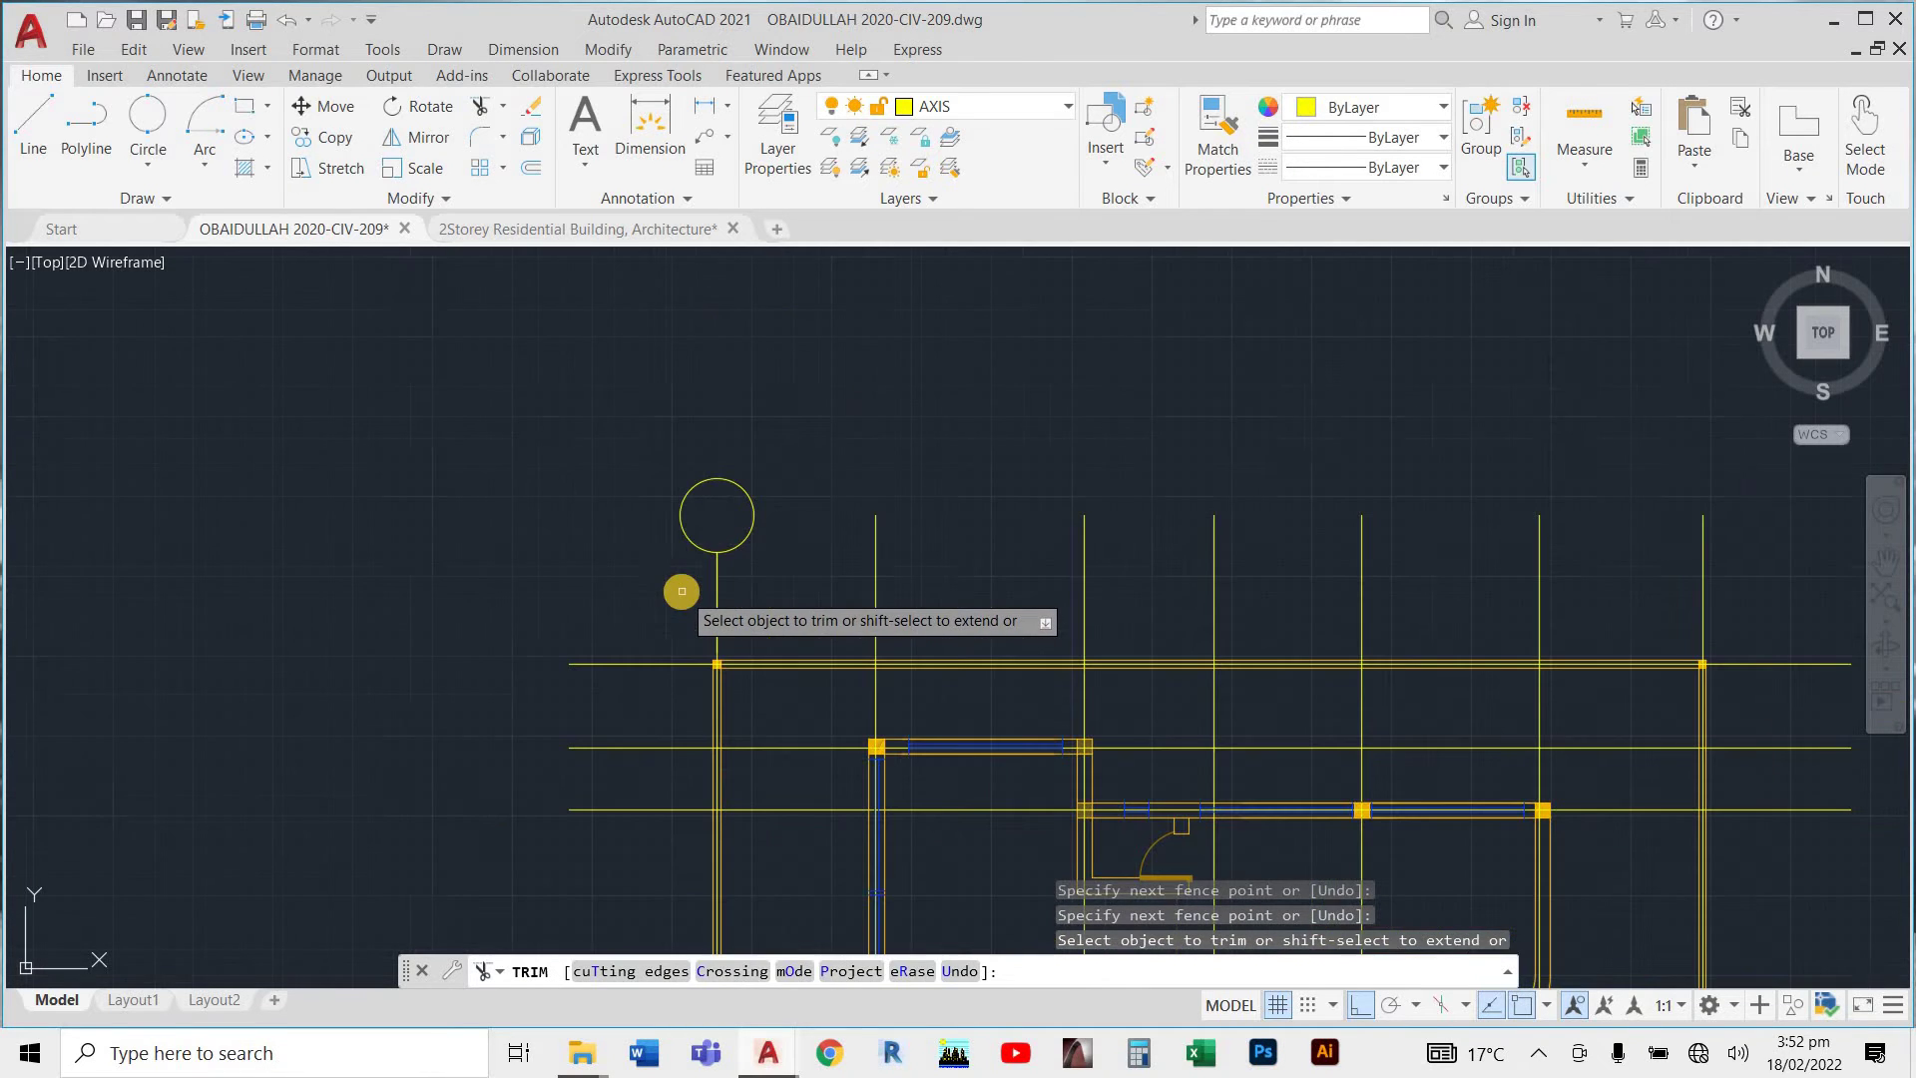
pyautogui.scroll(-3, 683, 589)
pyautogui.press('Escape')
# Copy the grid circle from its centre to the upper ends of the other six vertical axis lines.
pyautogui.click(798, 480)
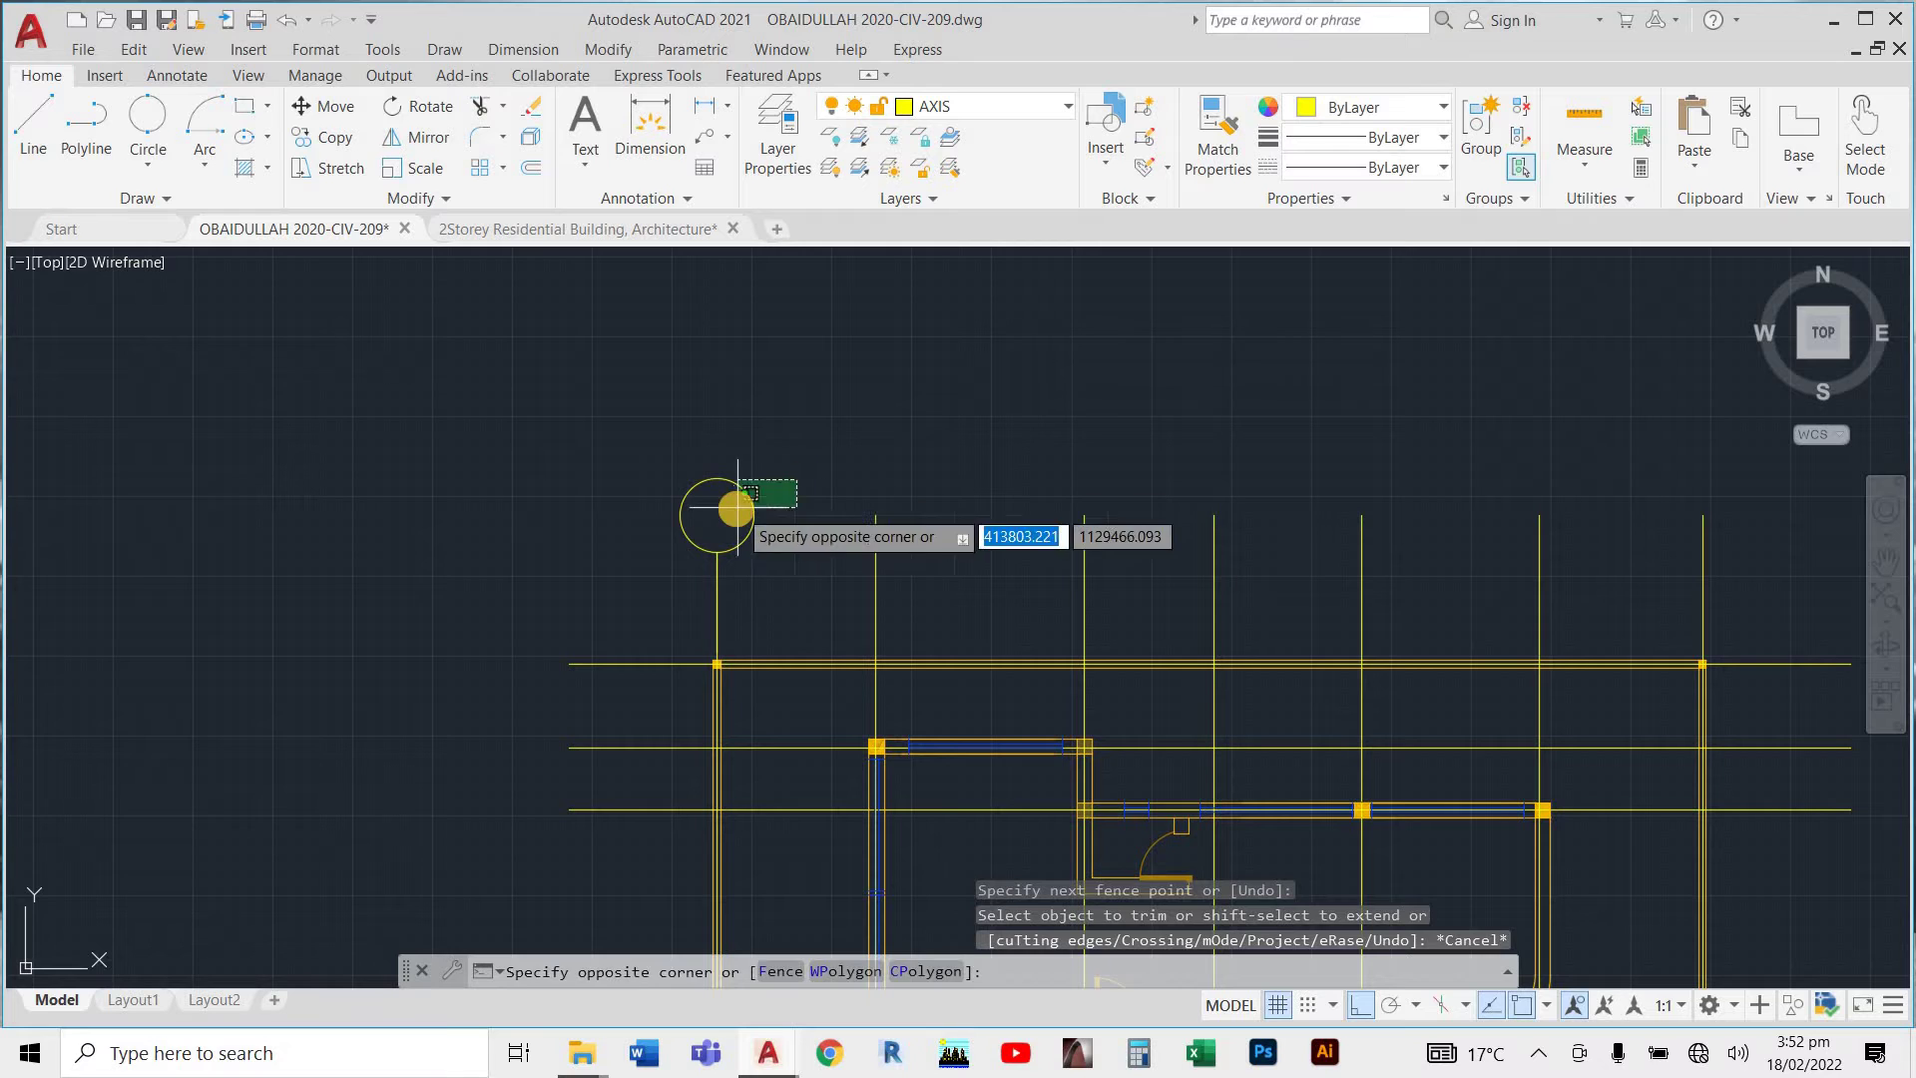
pyautogui.click(737, 509)
pyautogui.write('co')
pyautogui.press('Return')
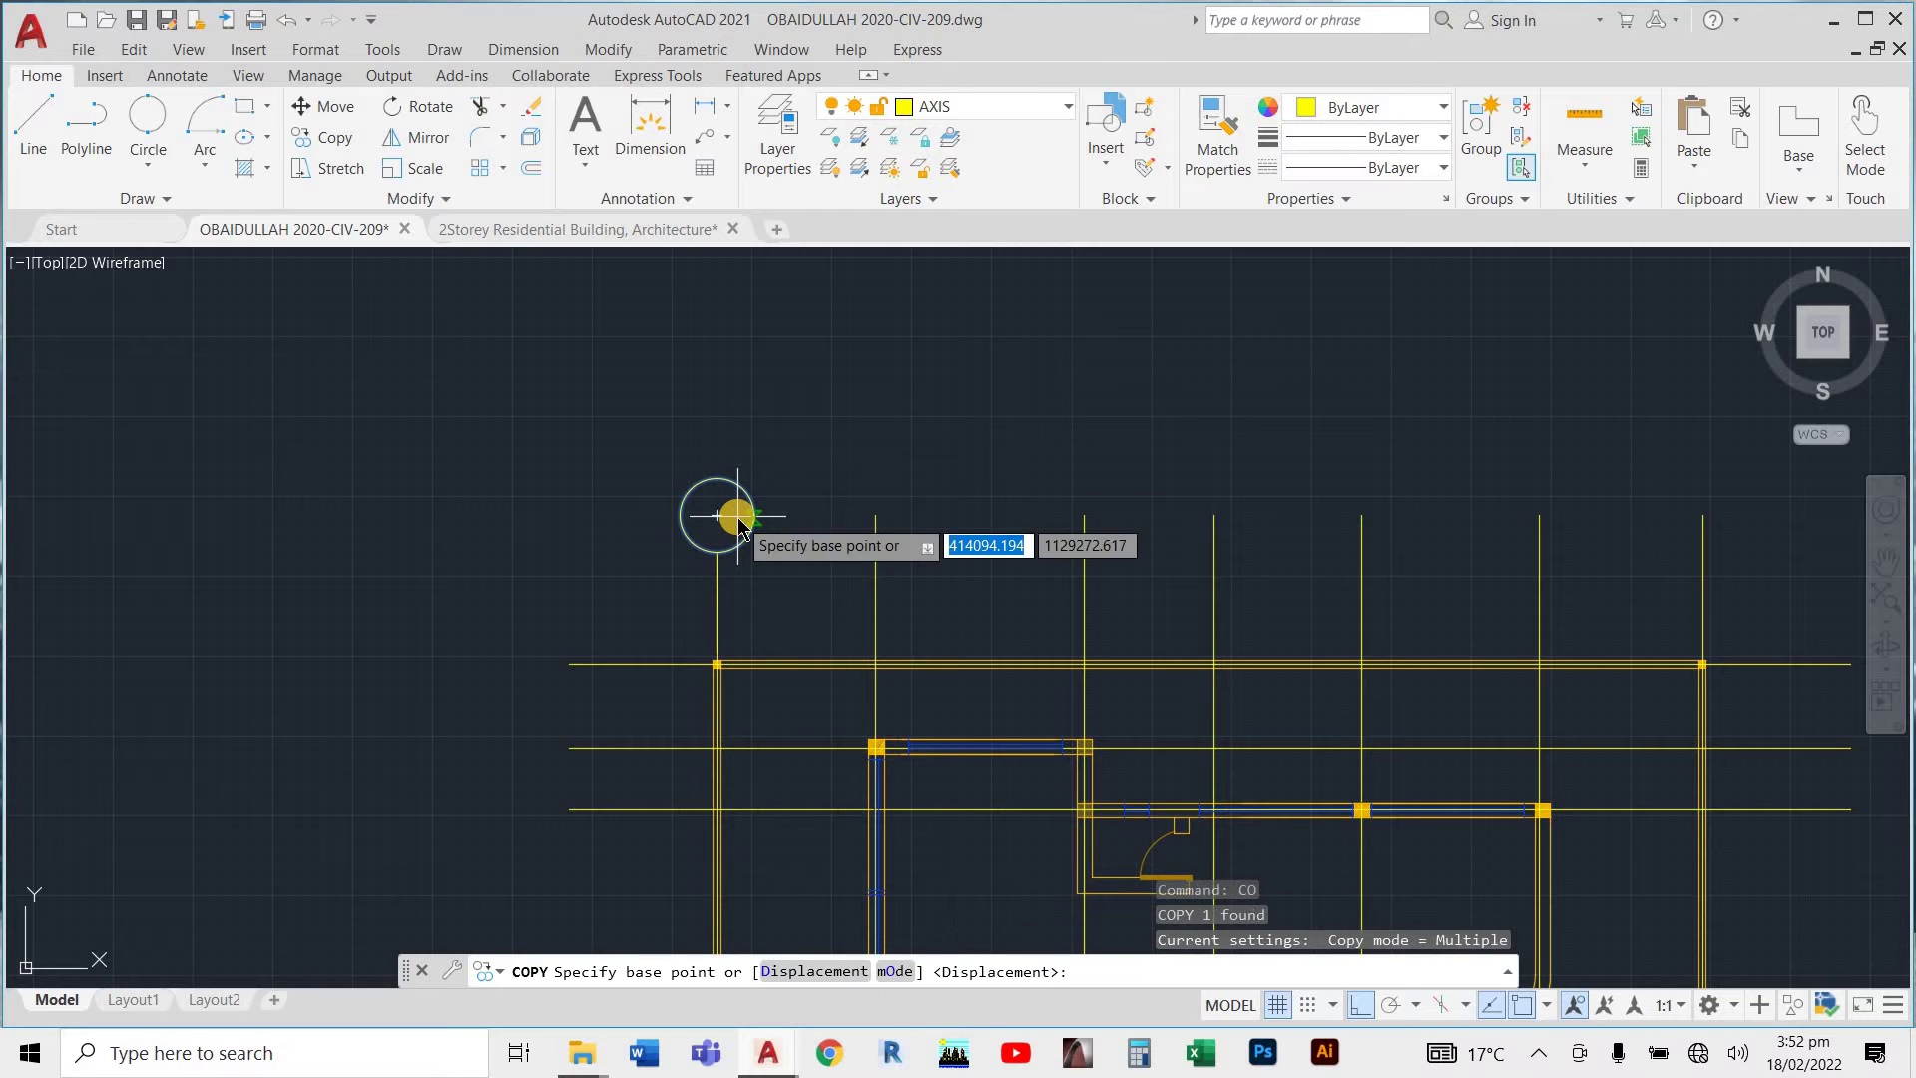
pyautogui.write('m')
pyautogui.press('Return')
pyautogui.click(717, 516)
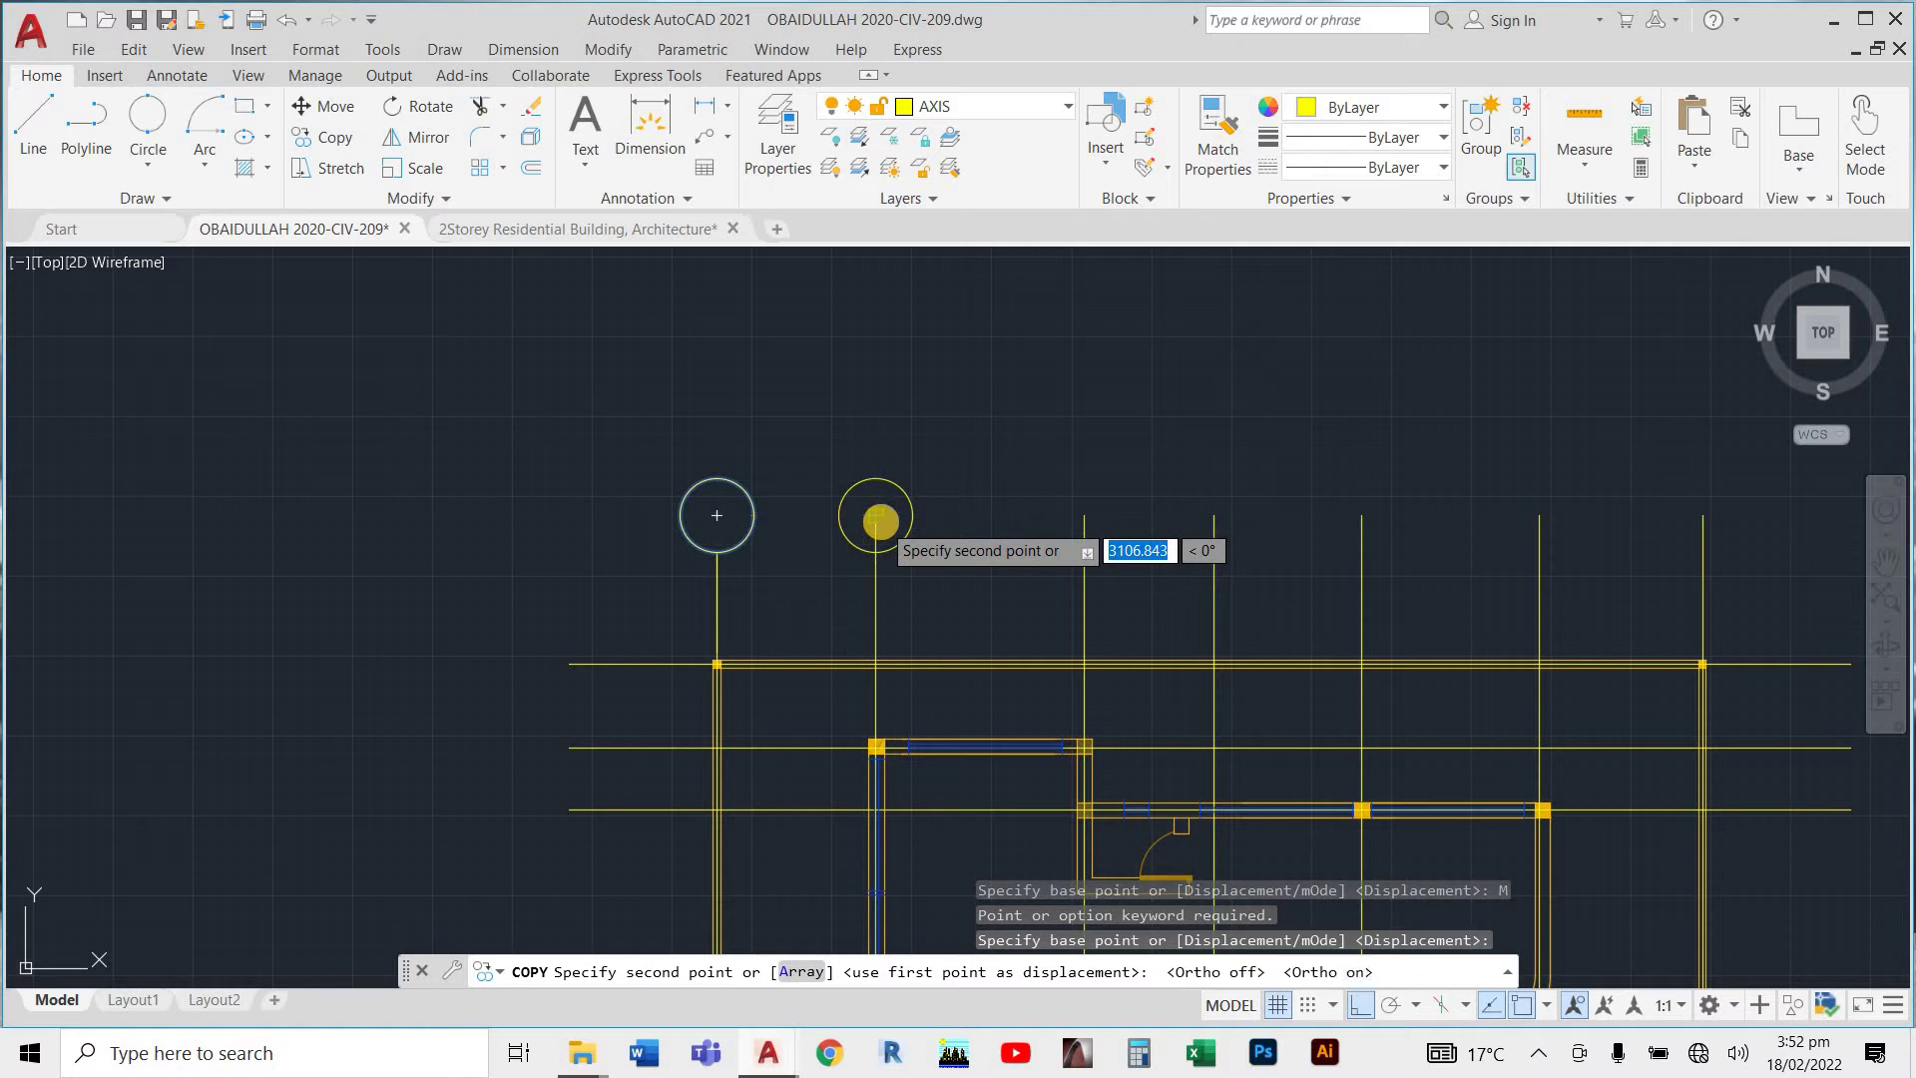
pyautogui.click(878, 518)
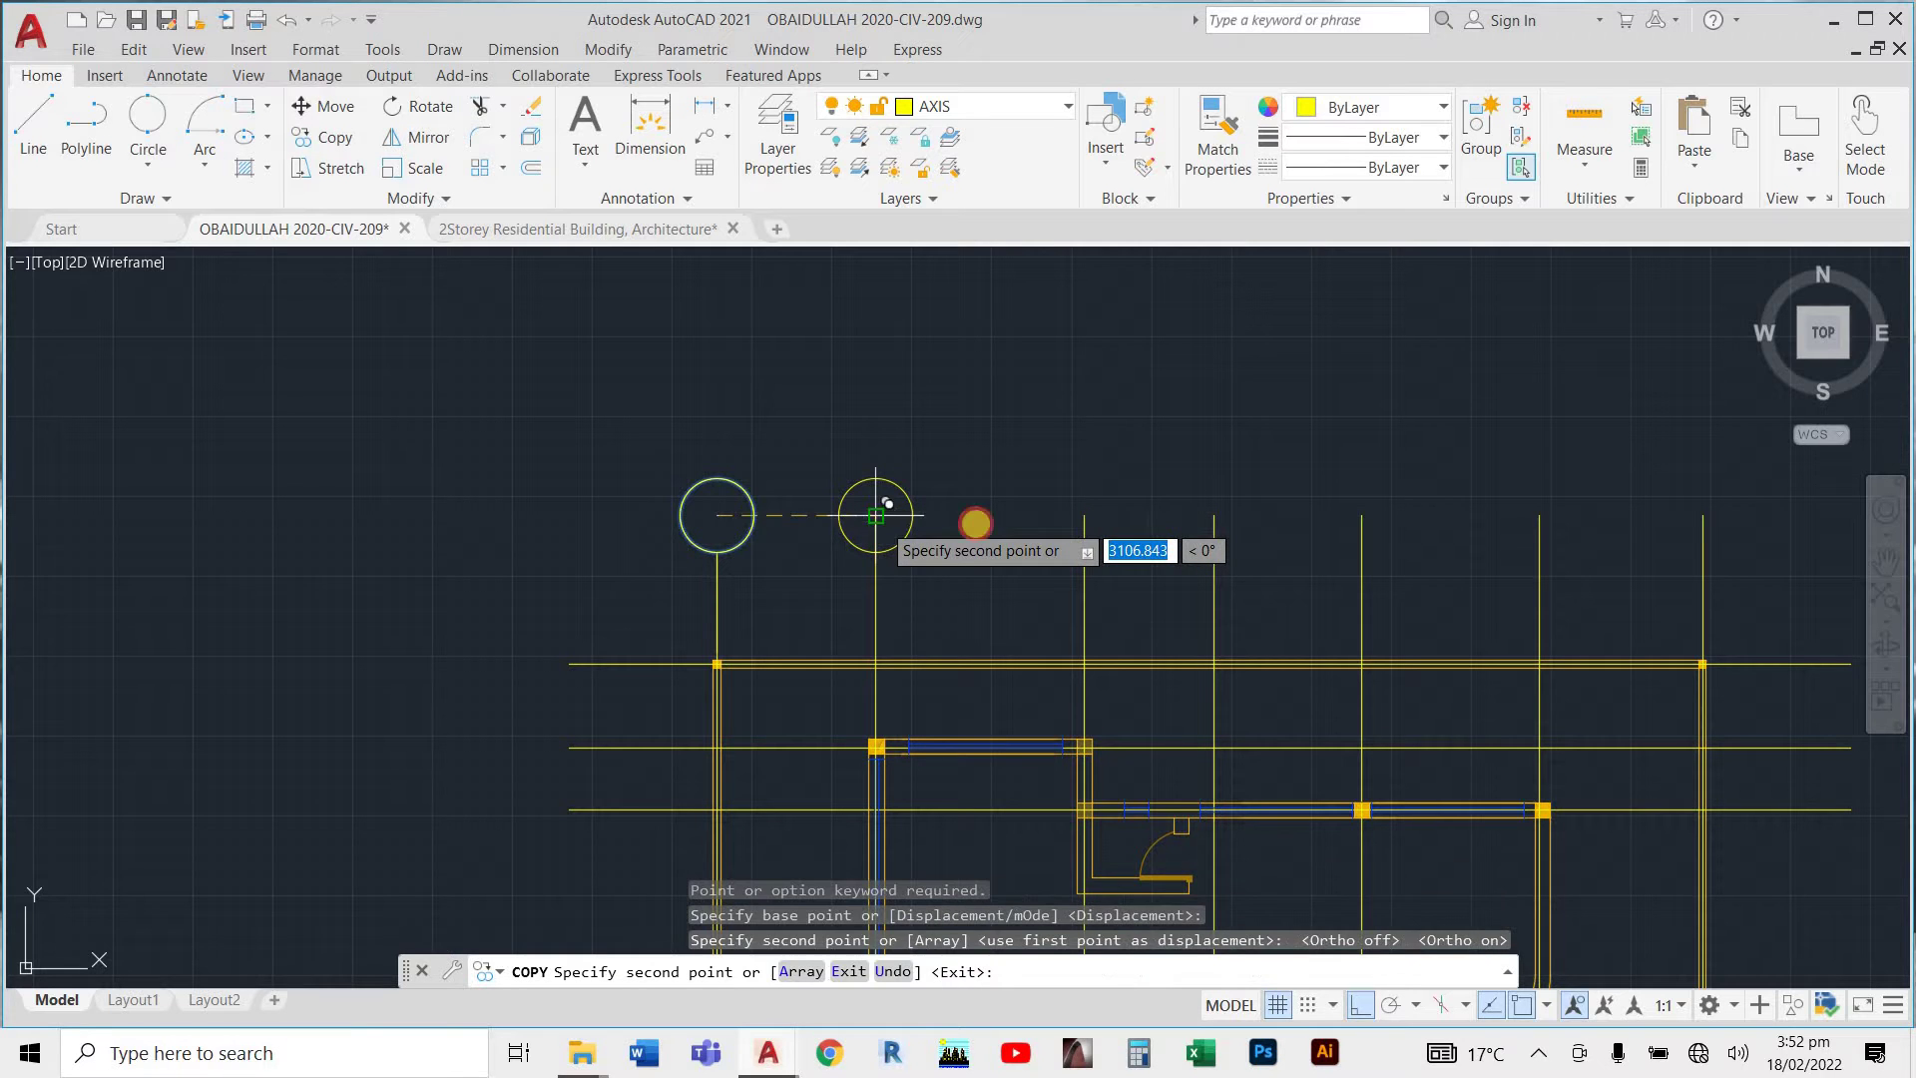
pyautogui.click(1085, 516)
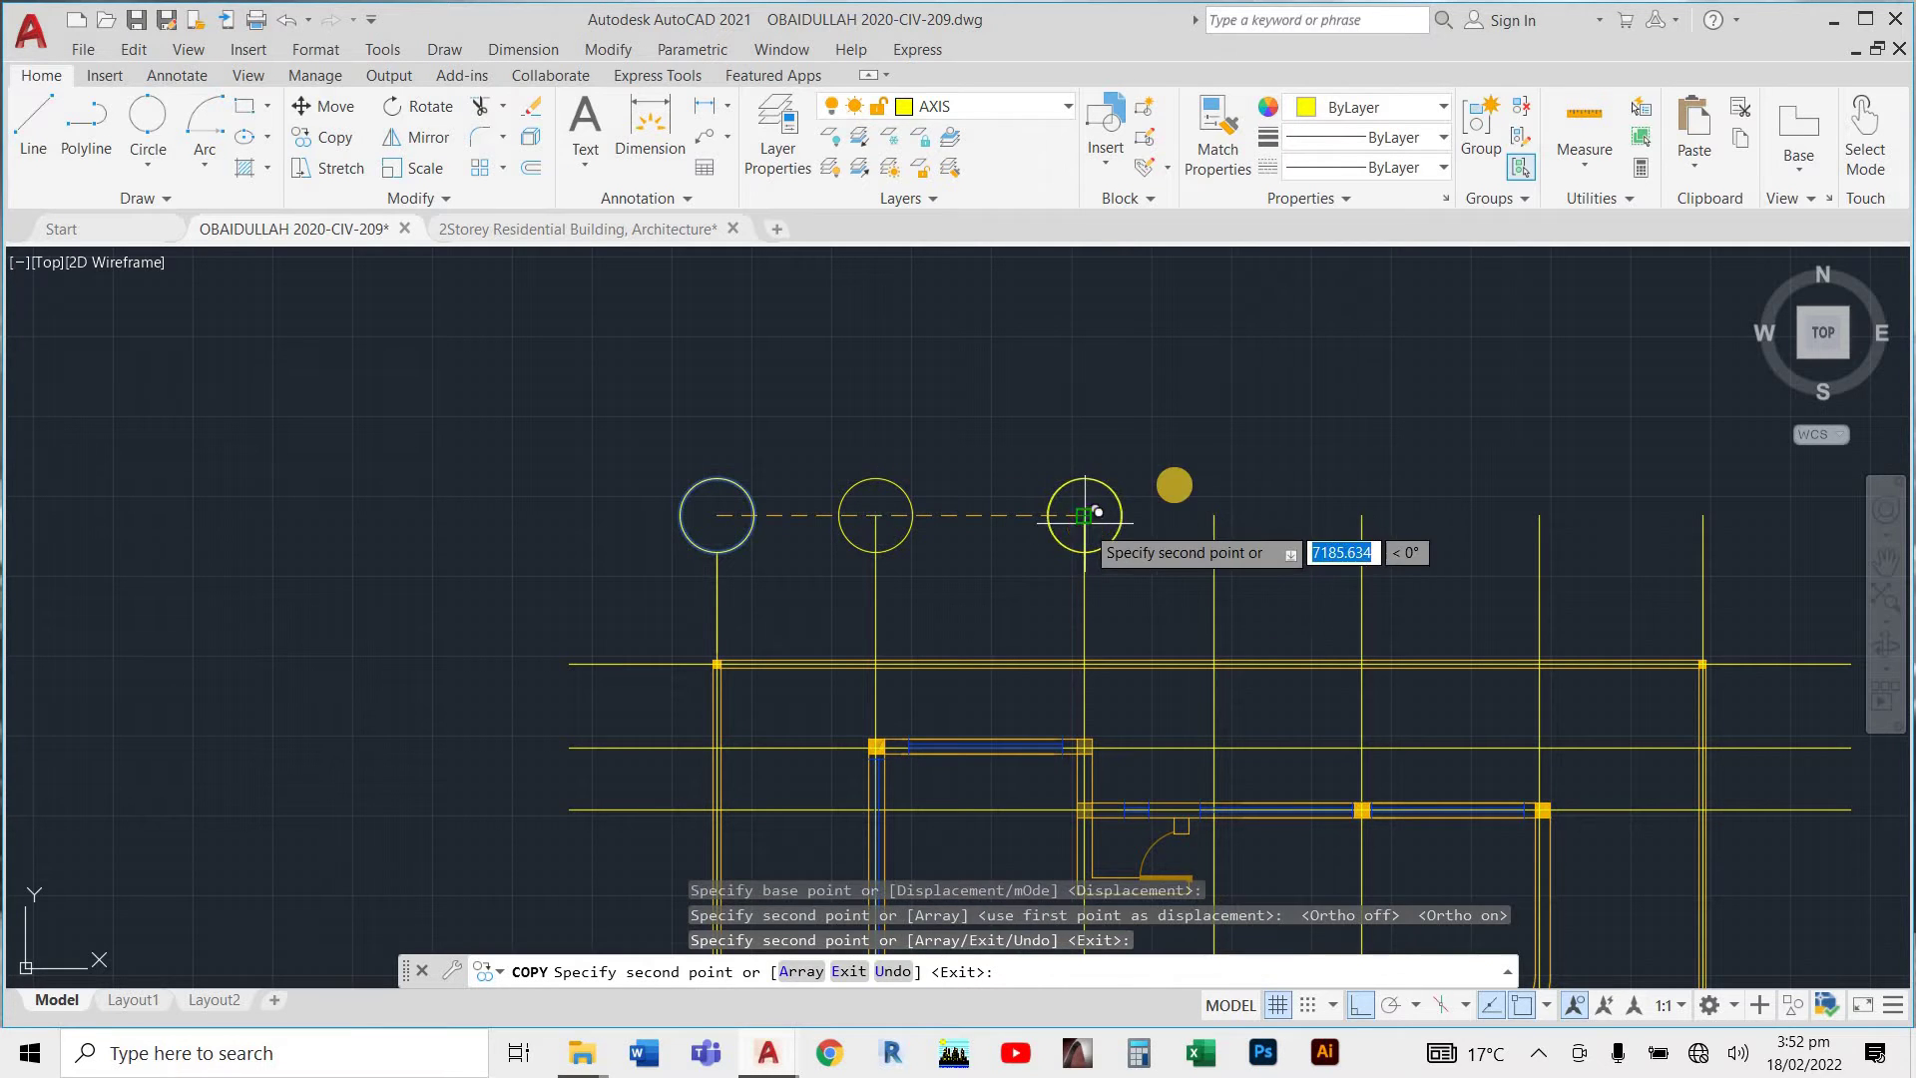
pyautogui.click(1215, 516)
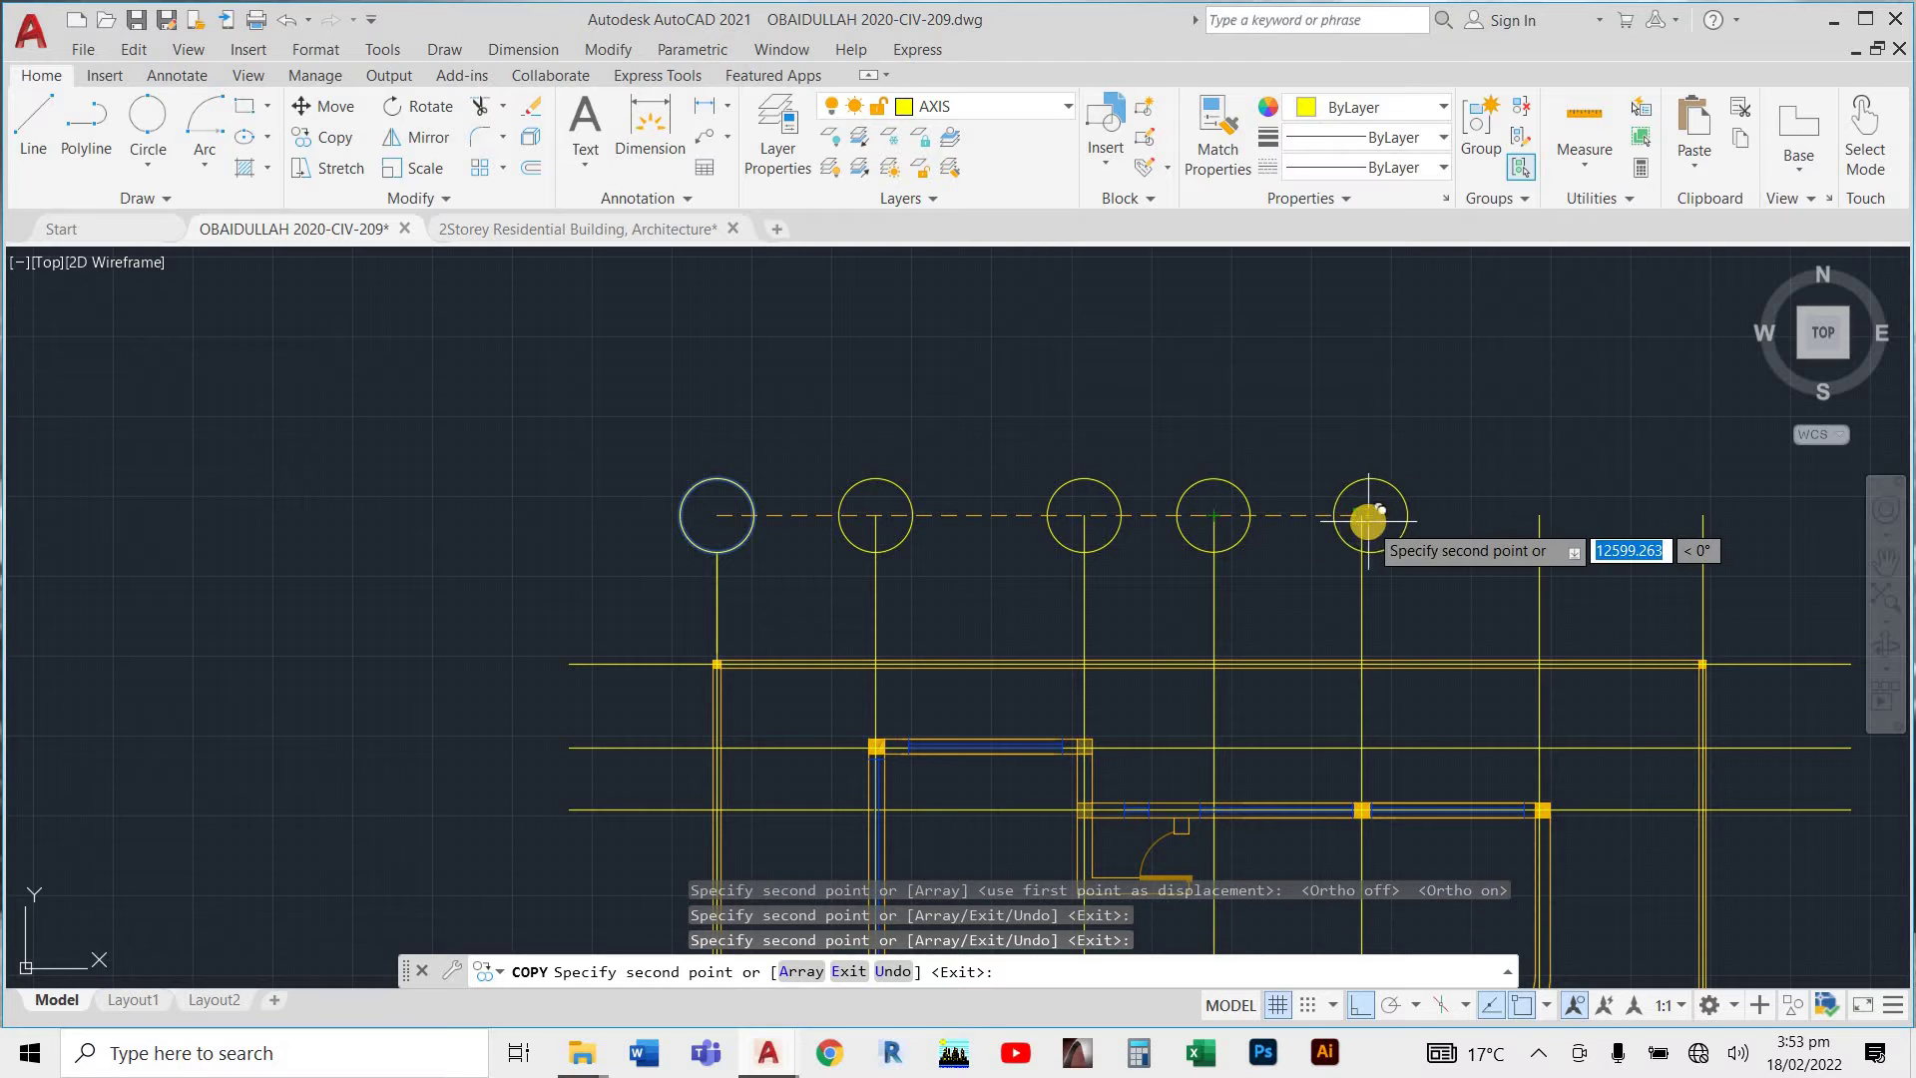
pyautogui.click(1362, 516)
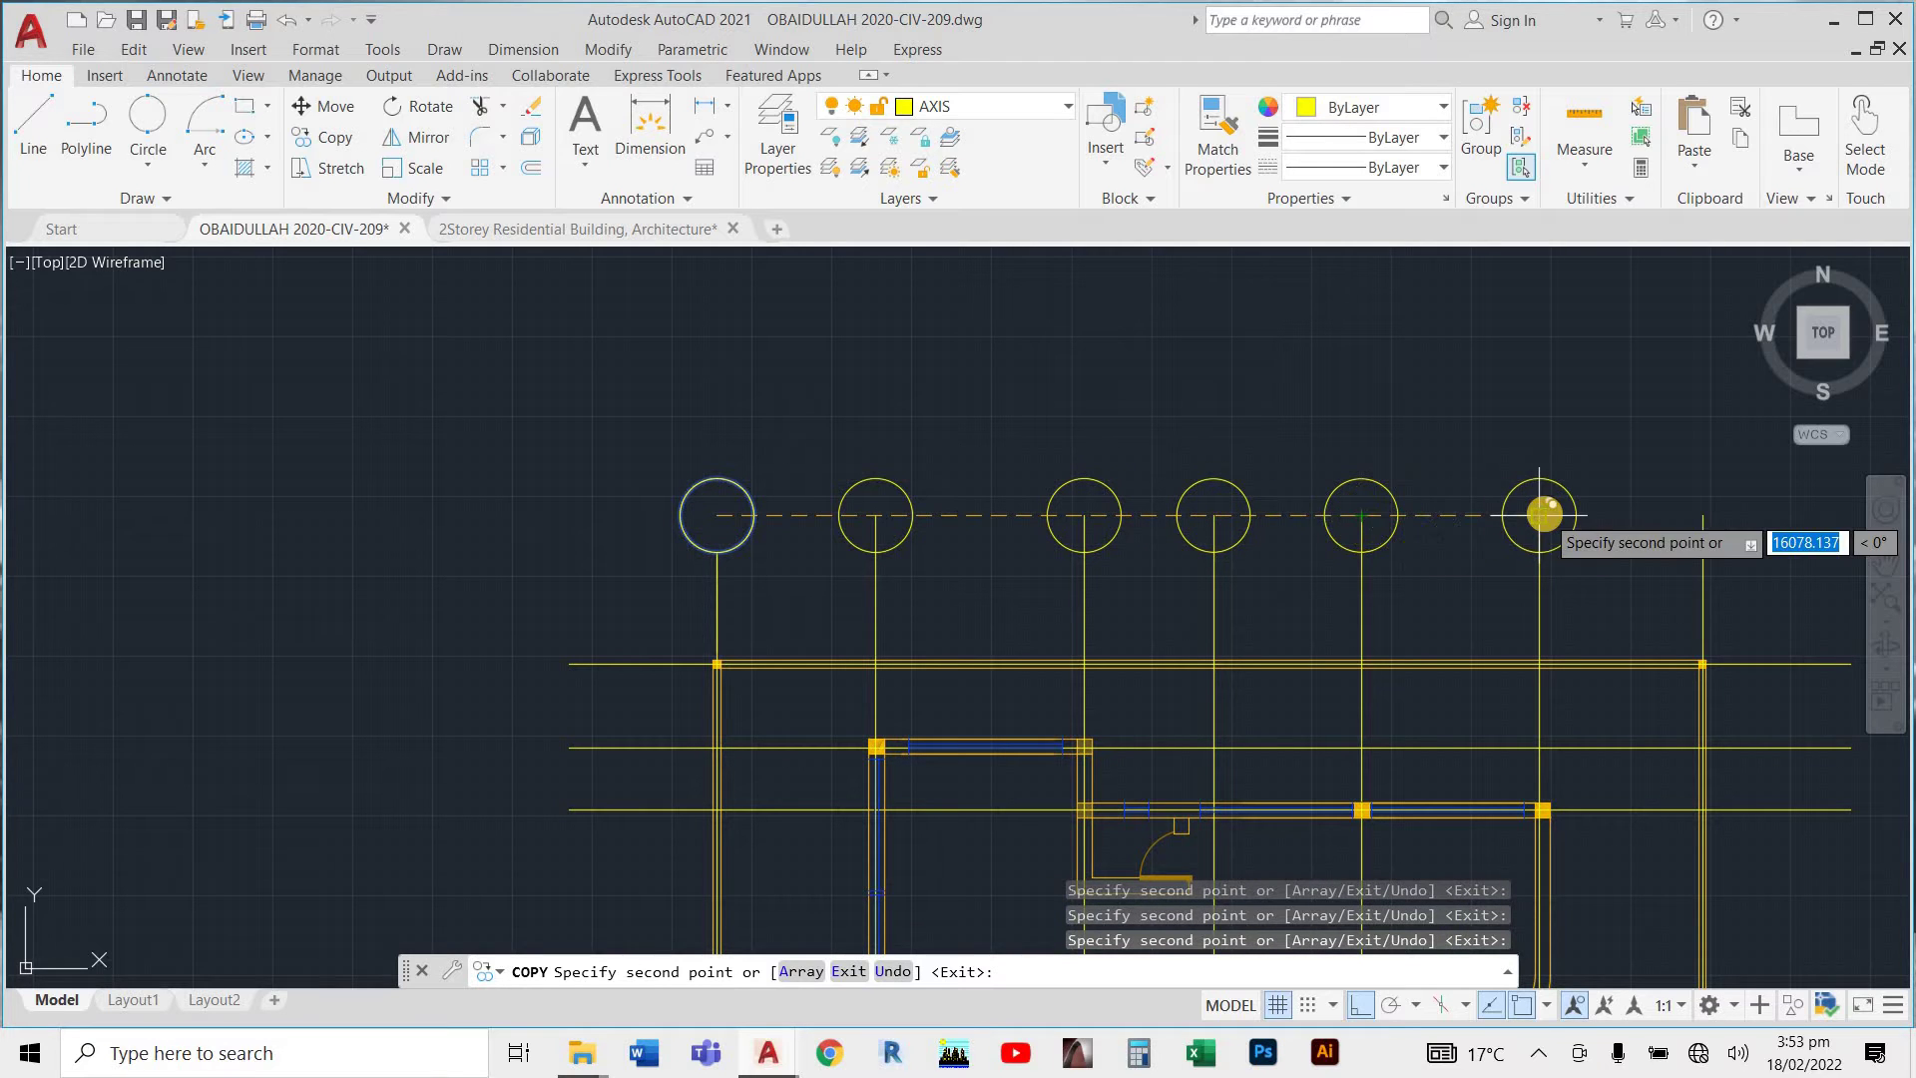
pyautogui.click(1711, 515)
# Turn ortho off and copy the circle to the left ends of the two uppermost horizontal axis lines.
pyautogui.scroll(-5, 1381, 376)
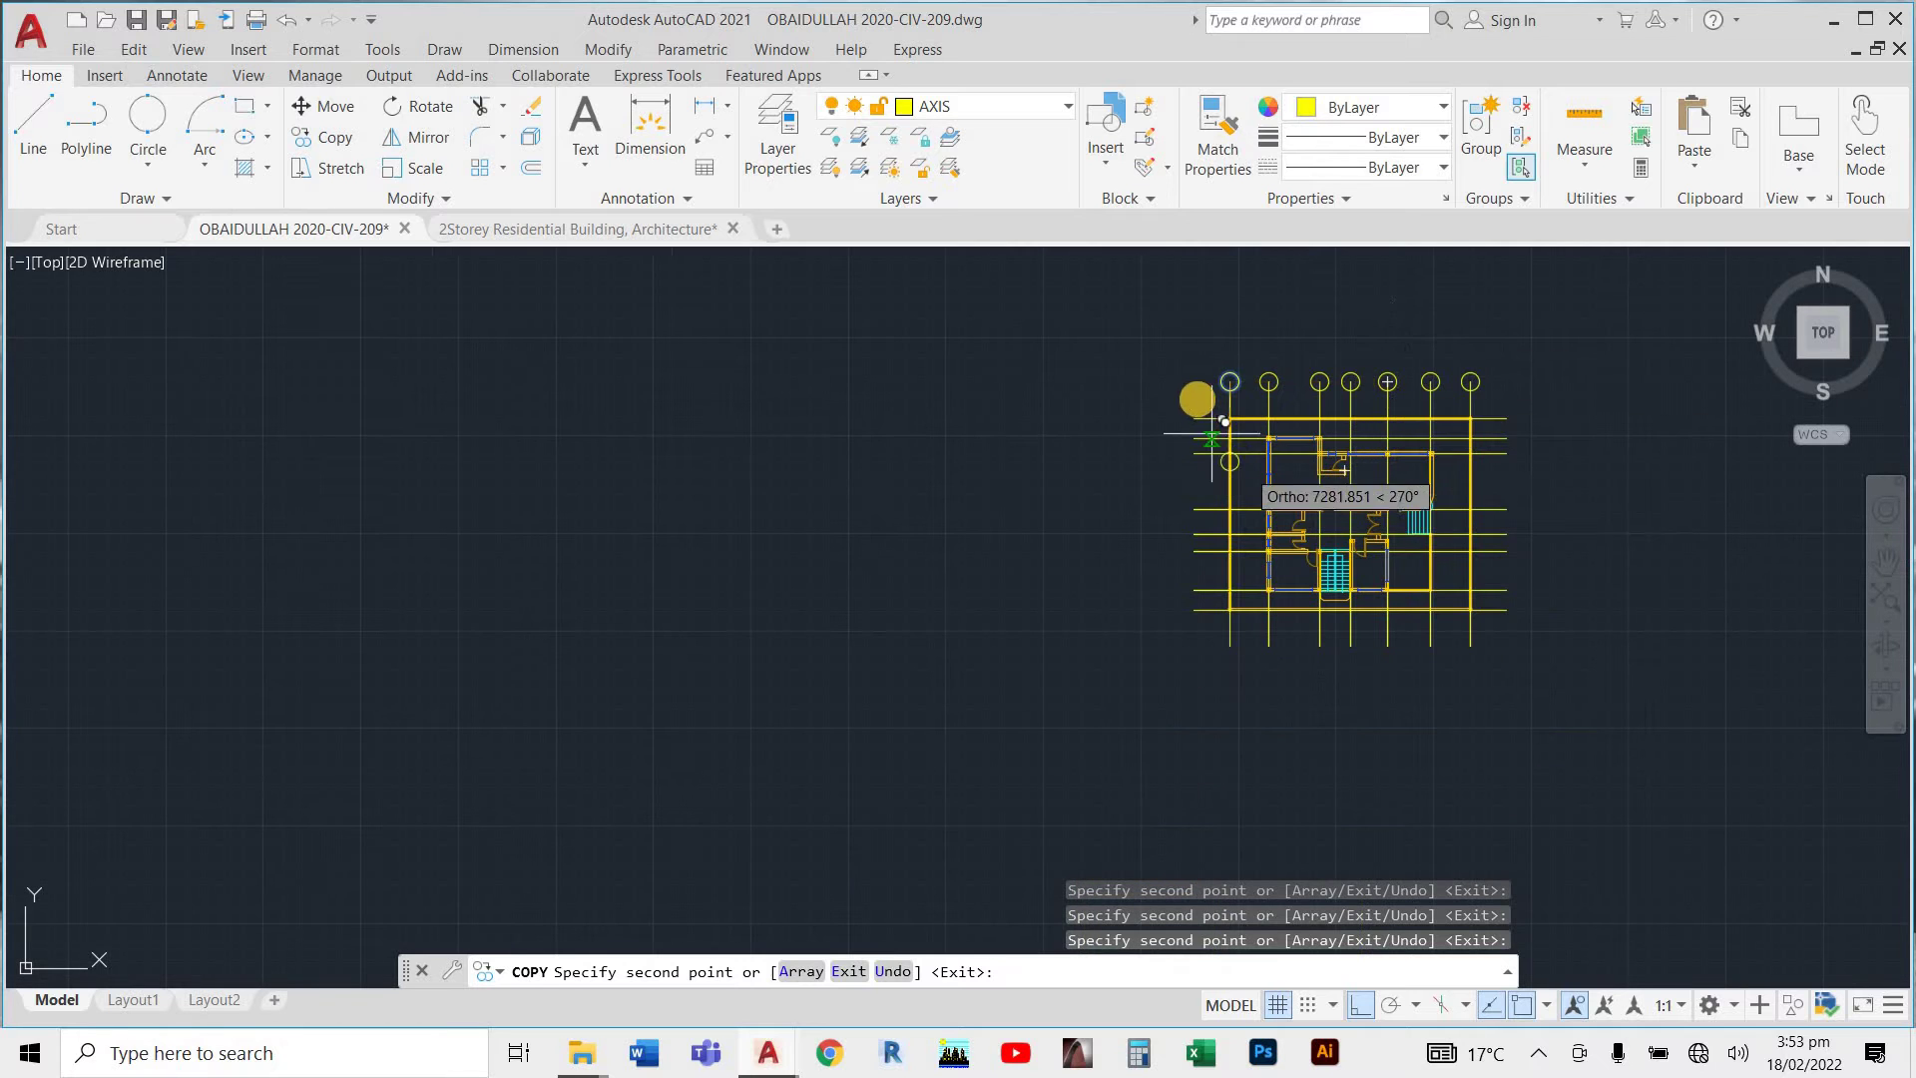
pyautogui.scroll(3, 1194, 430)
pyautogui.scroll(5, 1171, 460)
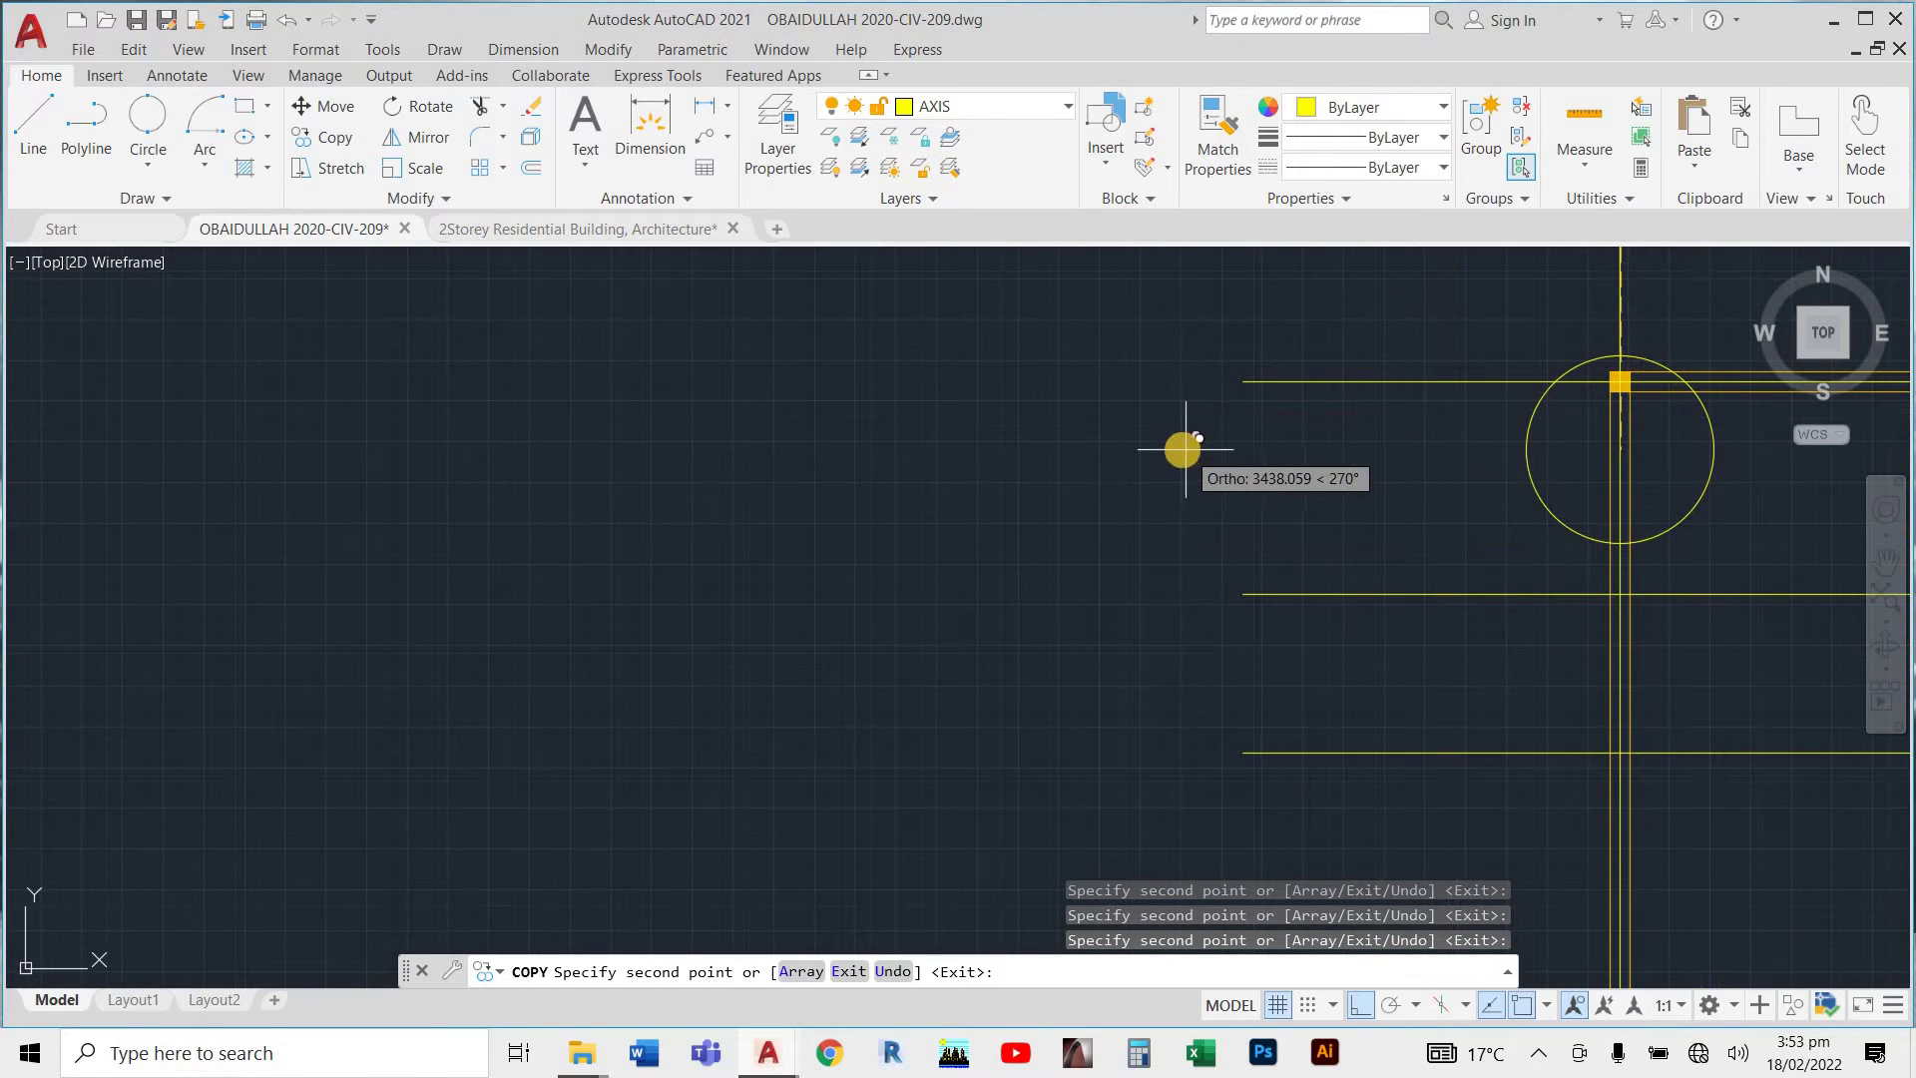
pyautogui.press('F8')
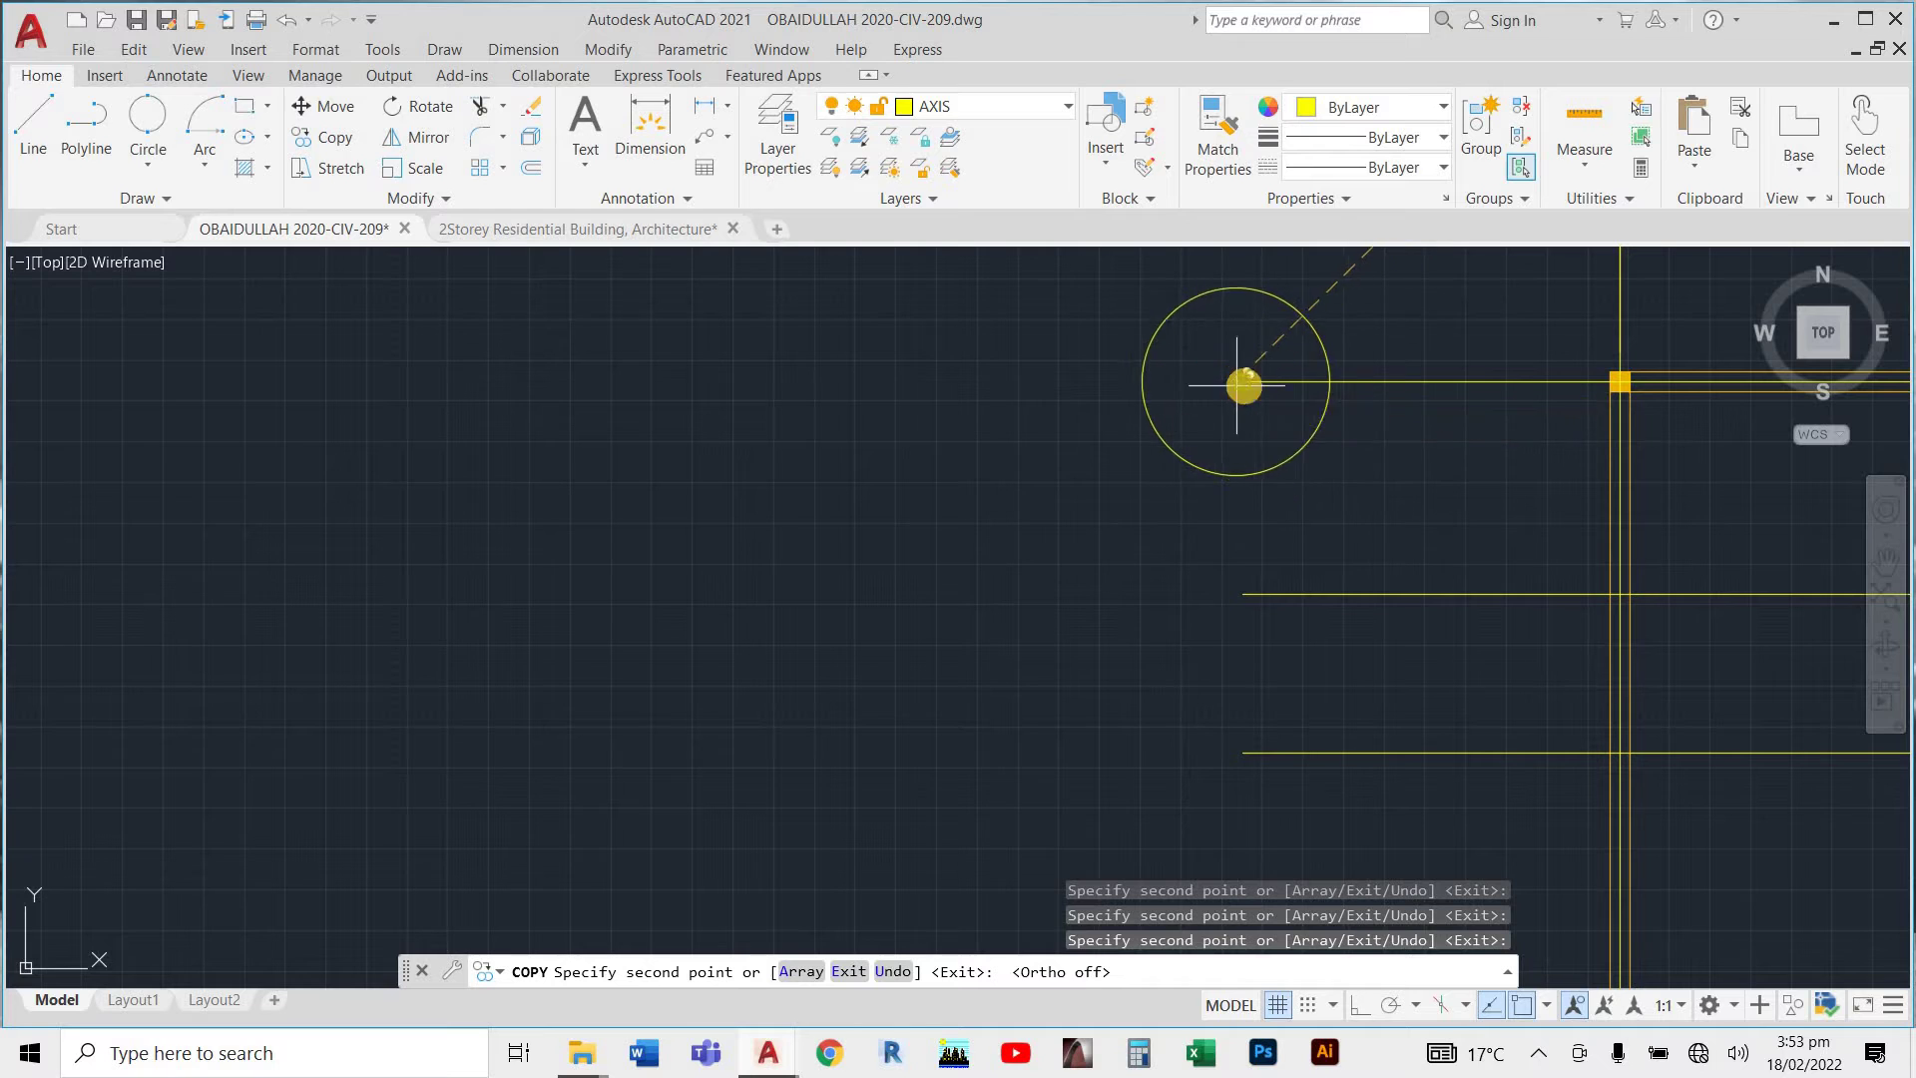
pyautogui.click(1244, 384)
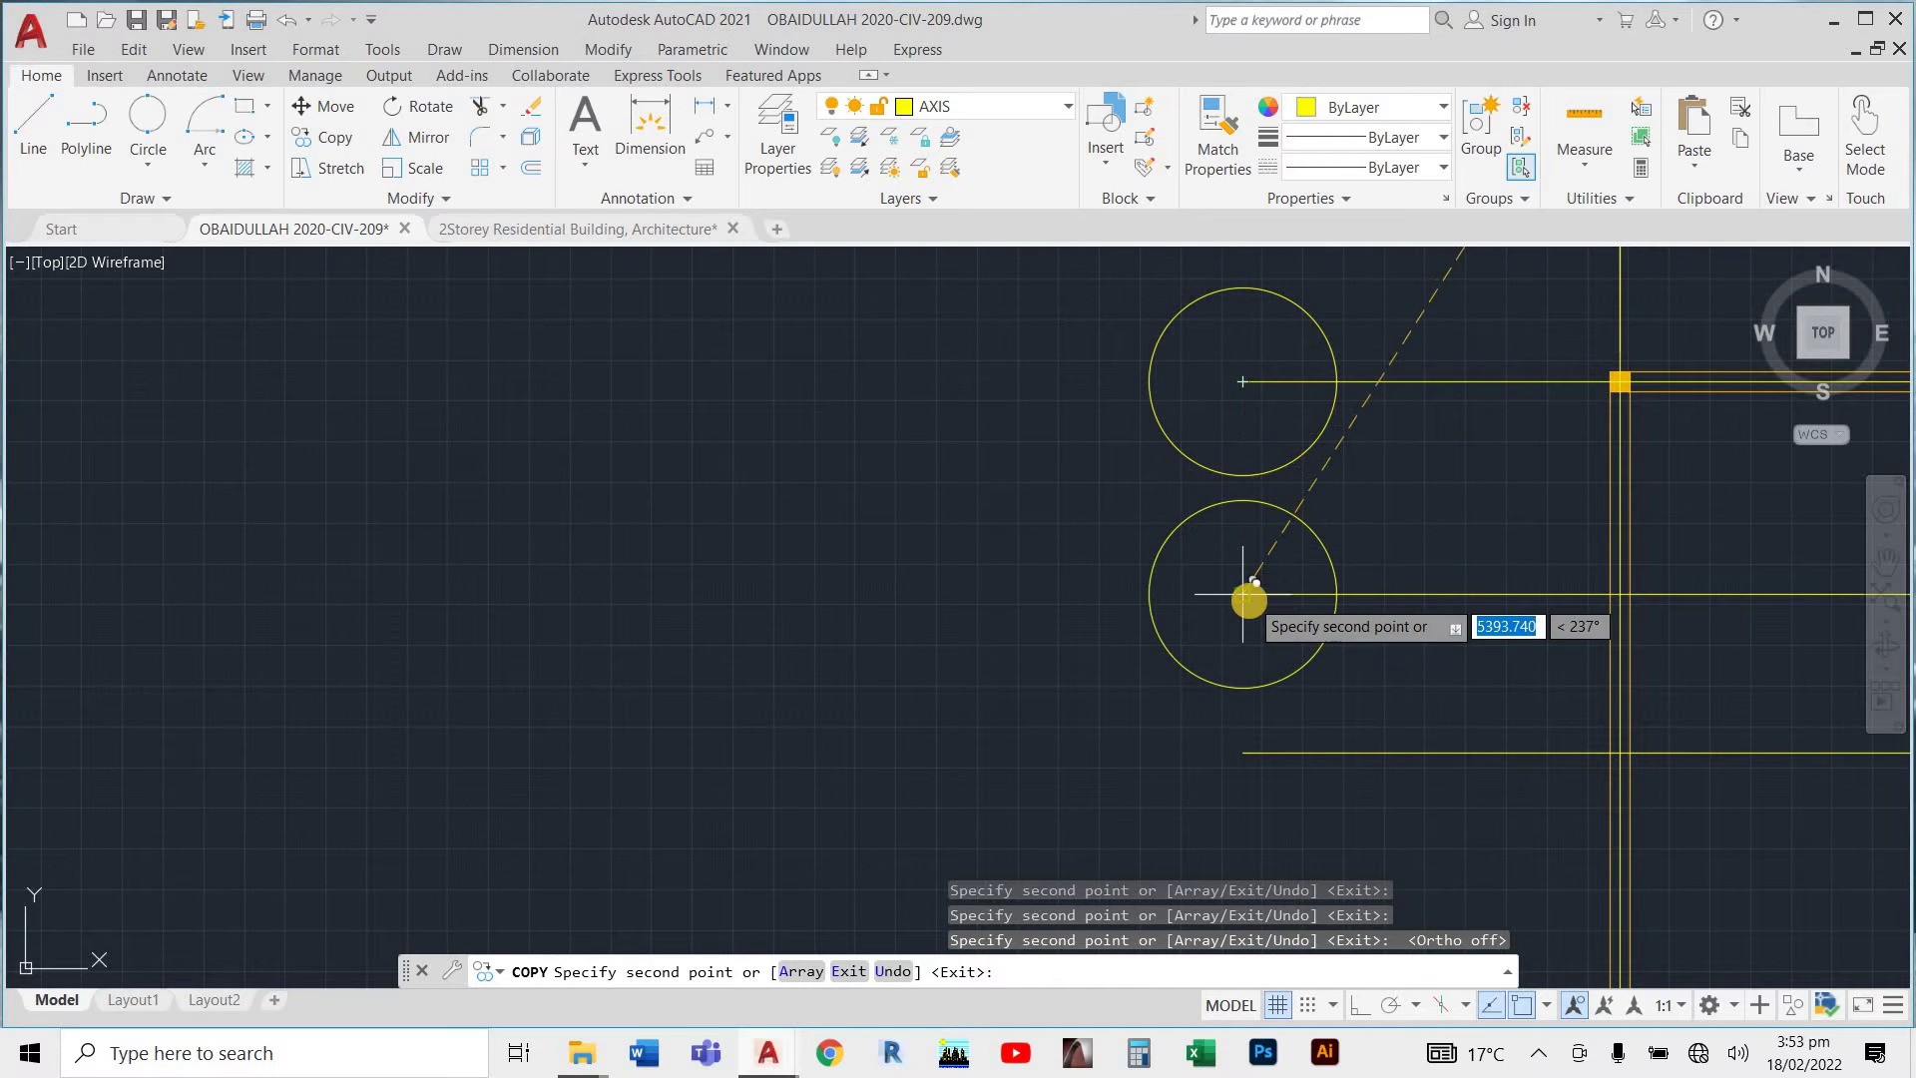
pyautogui.click(1242, 594)
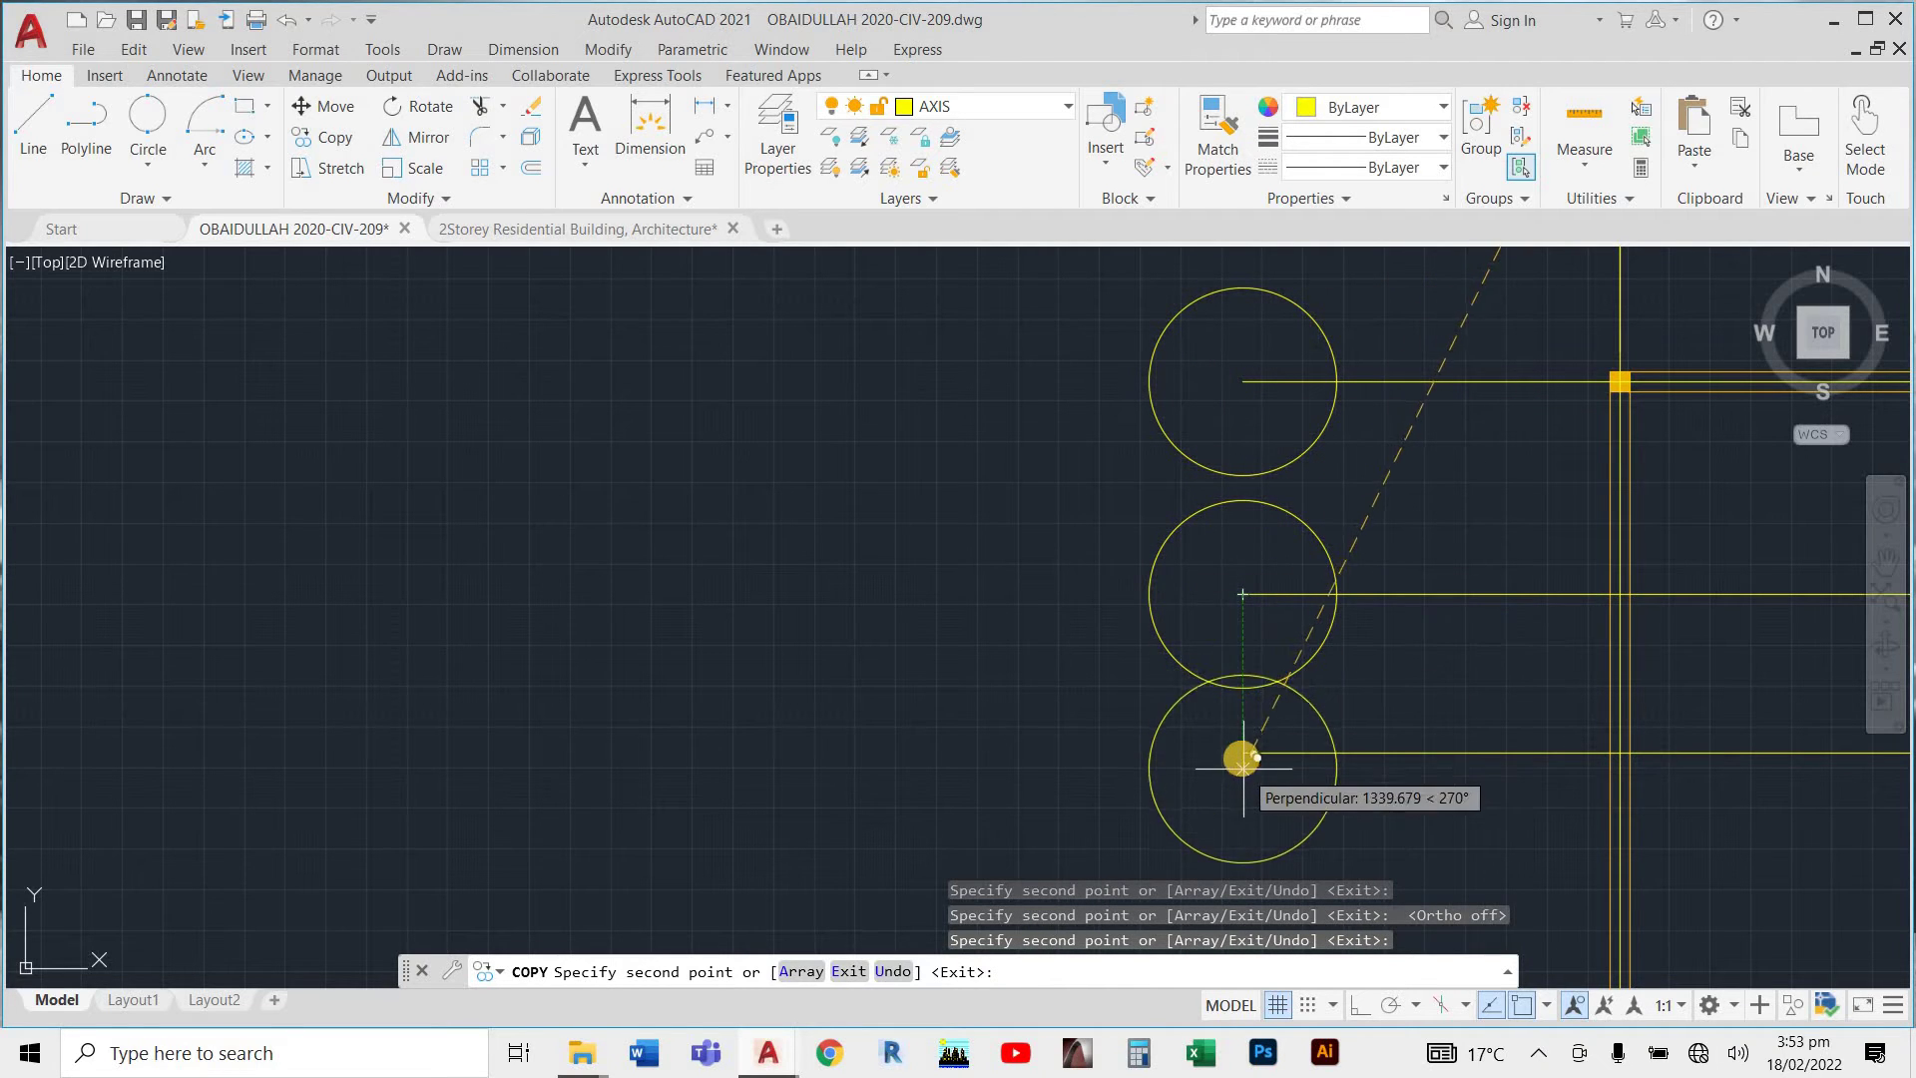
# Copy the circle to the left ends of the fourth, fifth and sixth horizontal axis lines from the top.
pyautogui.scroll(-4, 1242, 752)
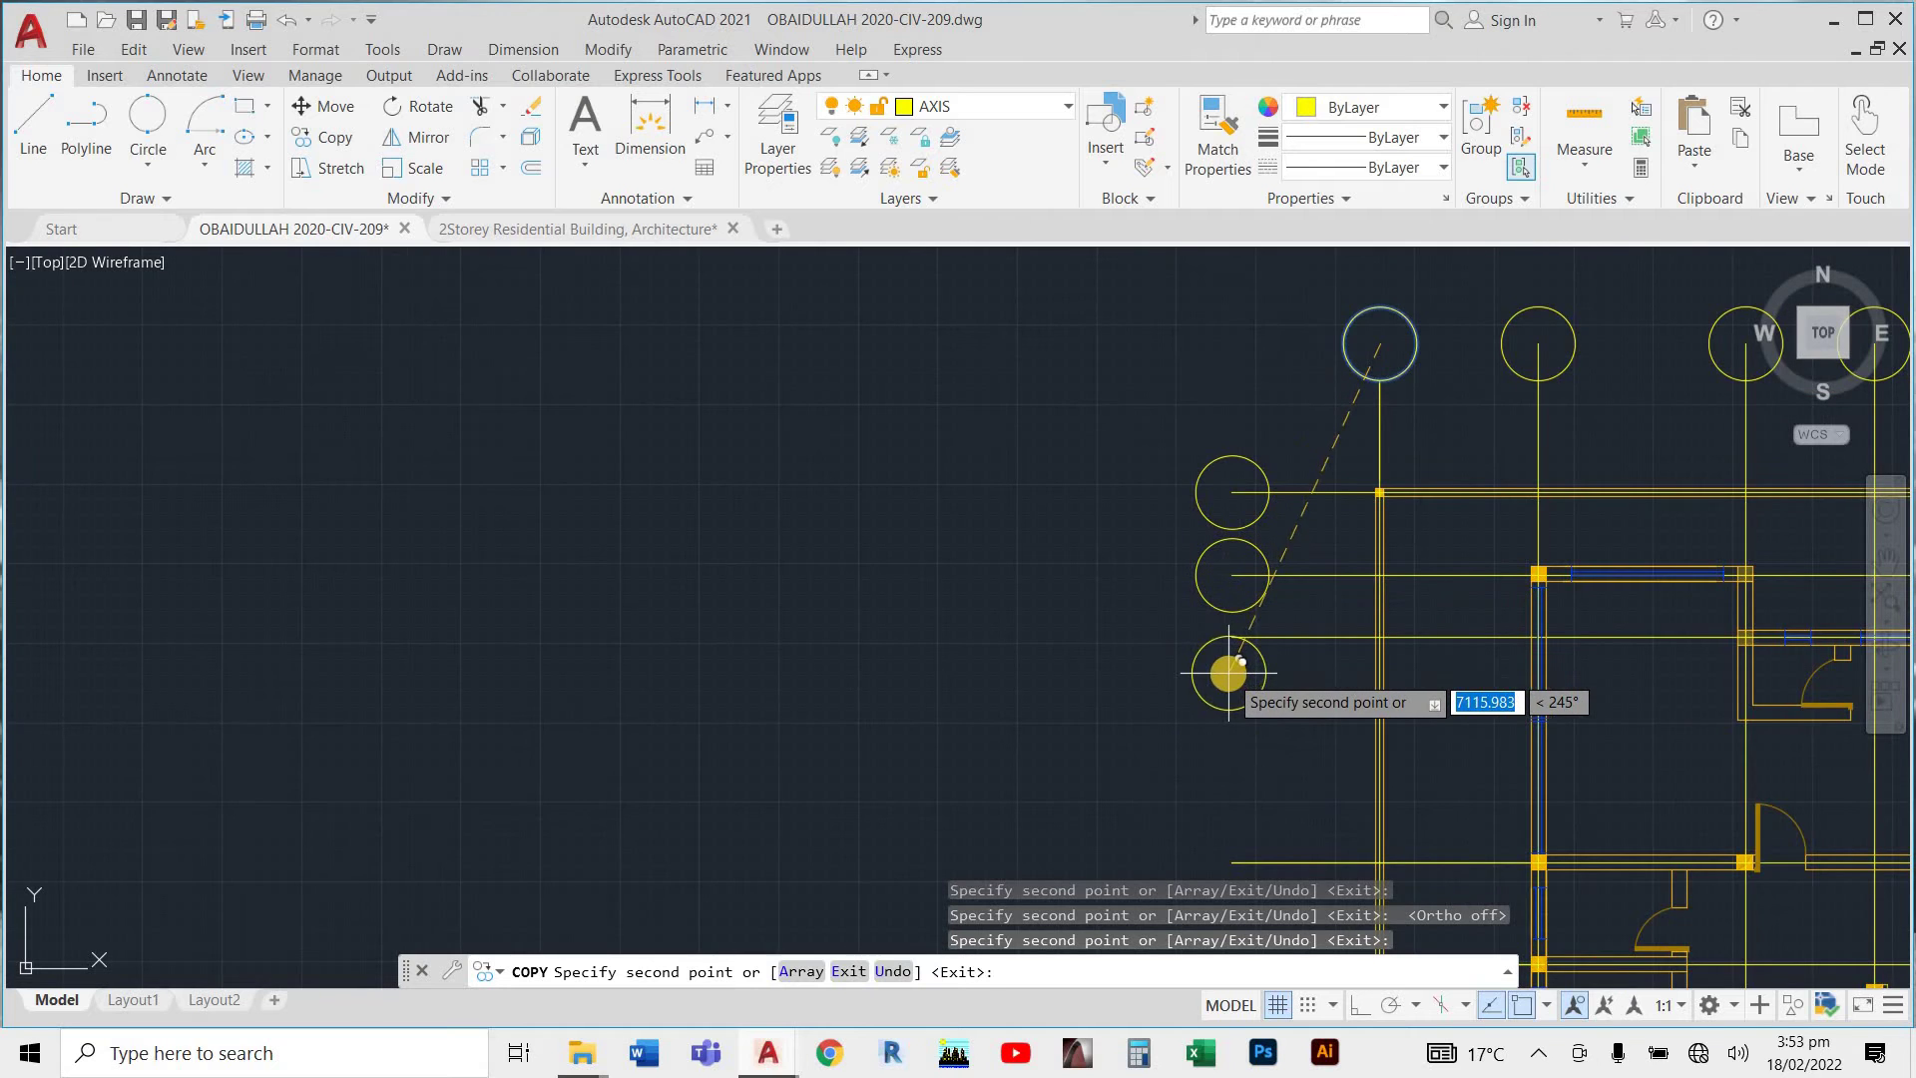
pyautogui.scroll(-5, 1164, 411)
pyautogui.scroll(3, 1255, 569)
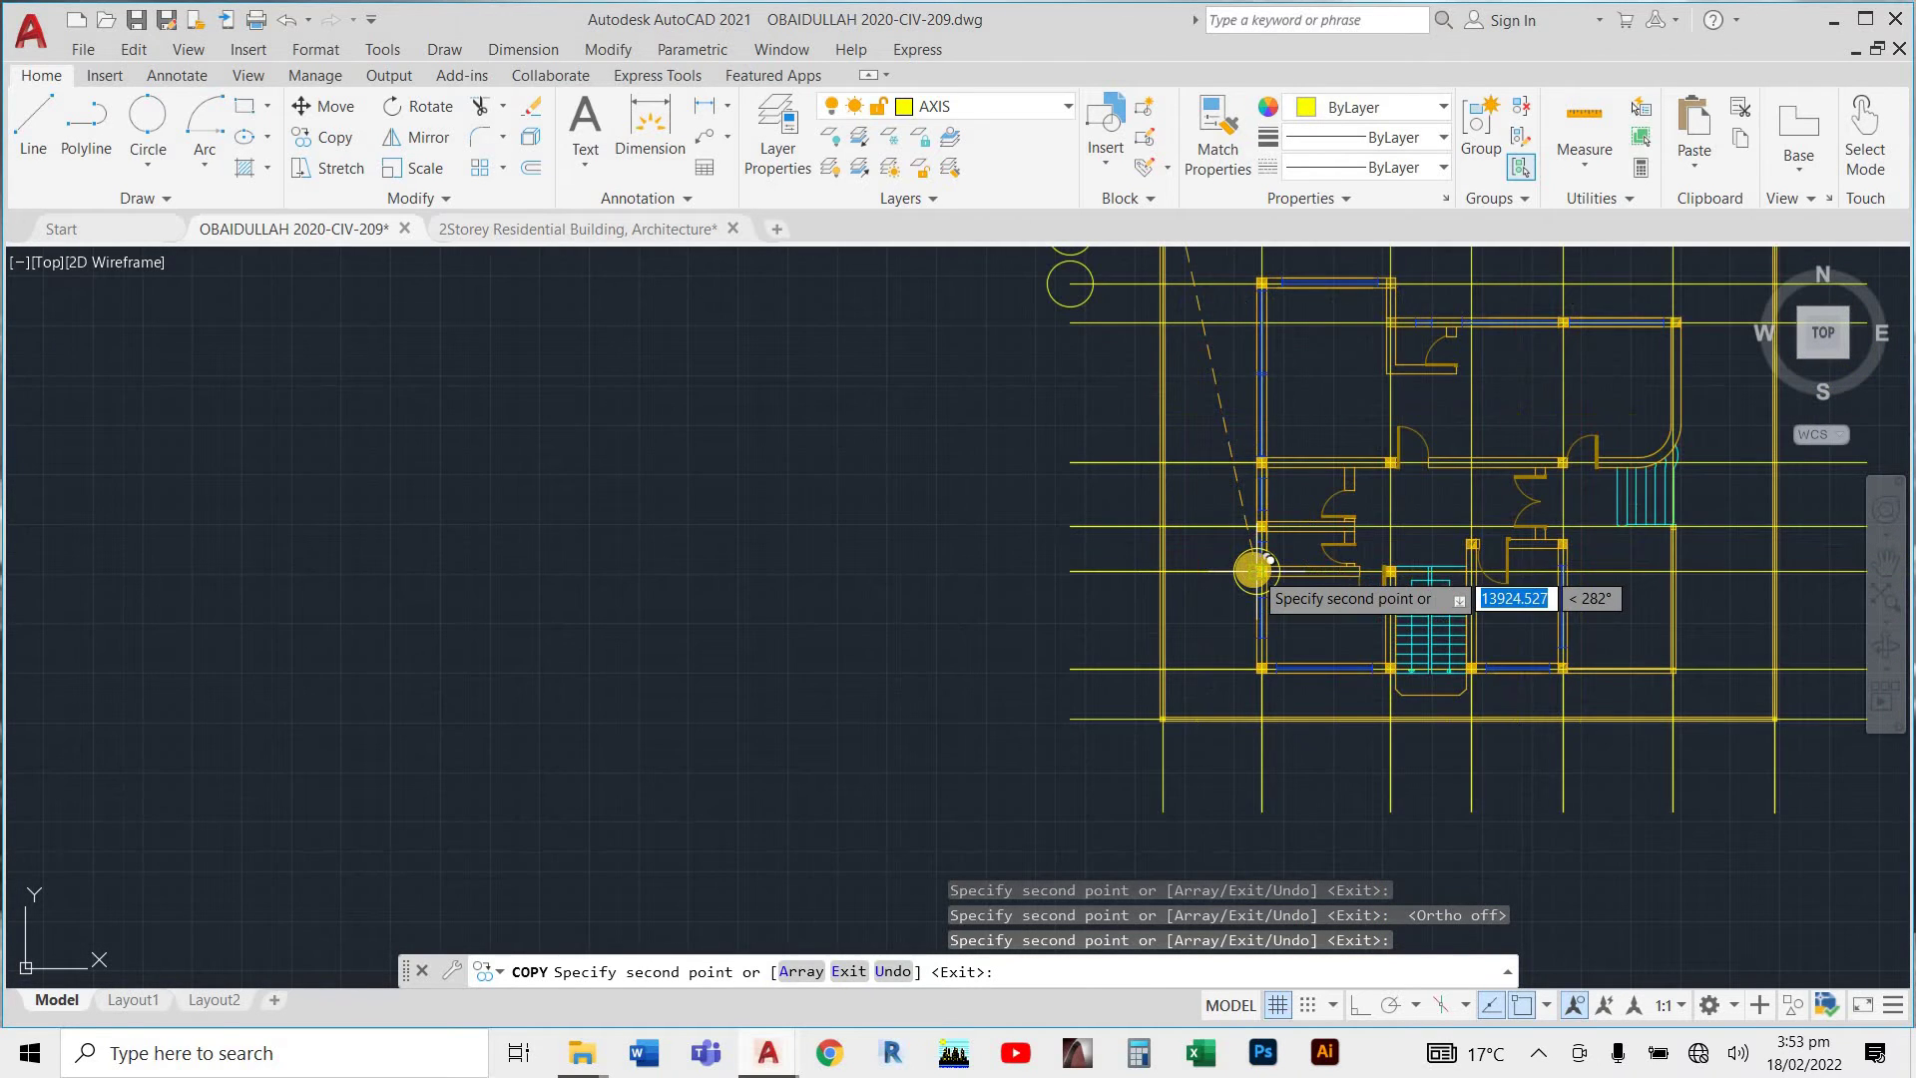
pyautogui.scroll(-2, 1265, 656)
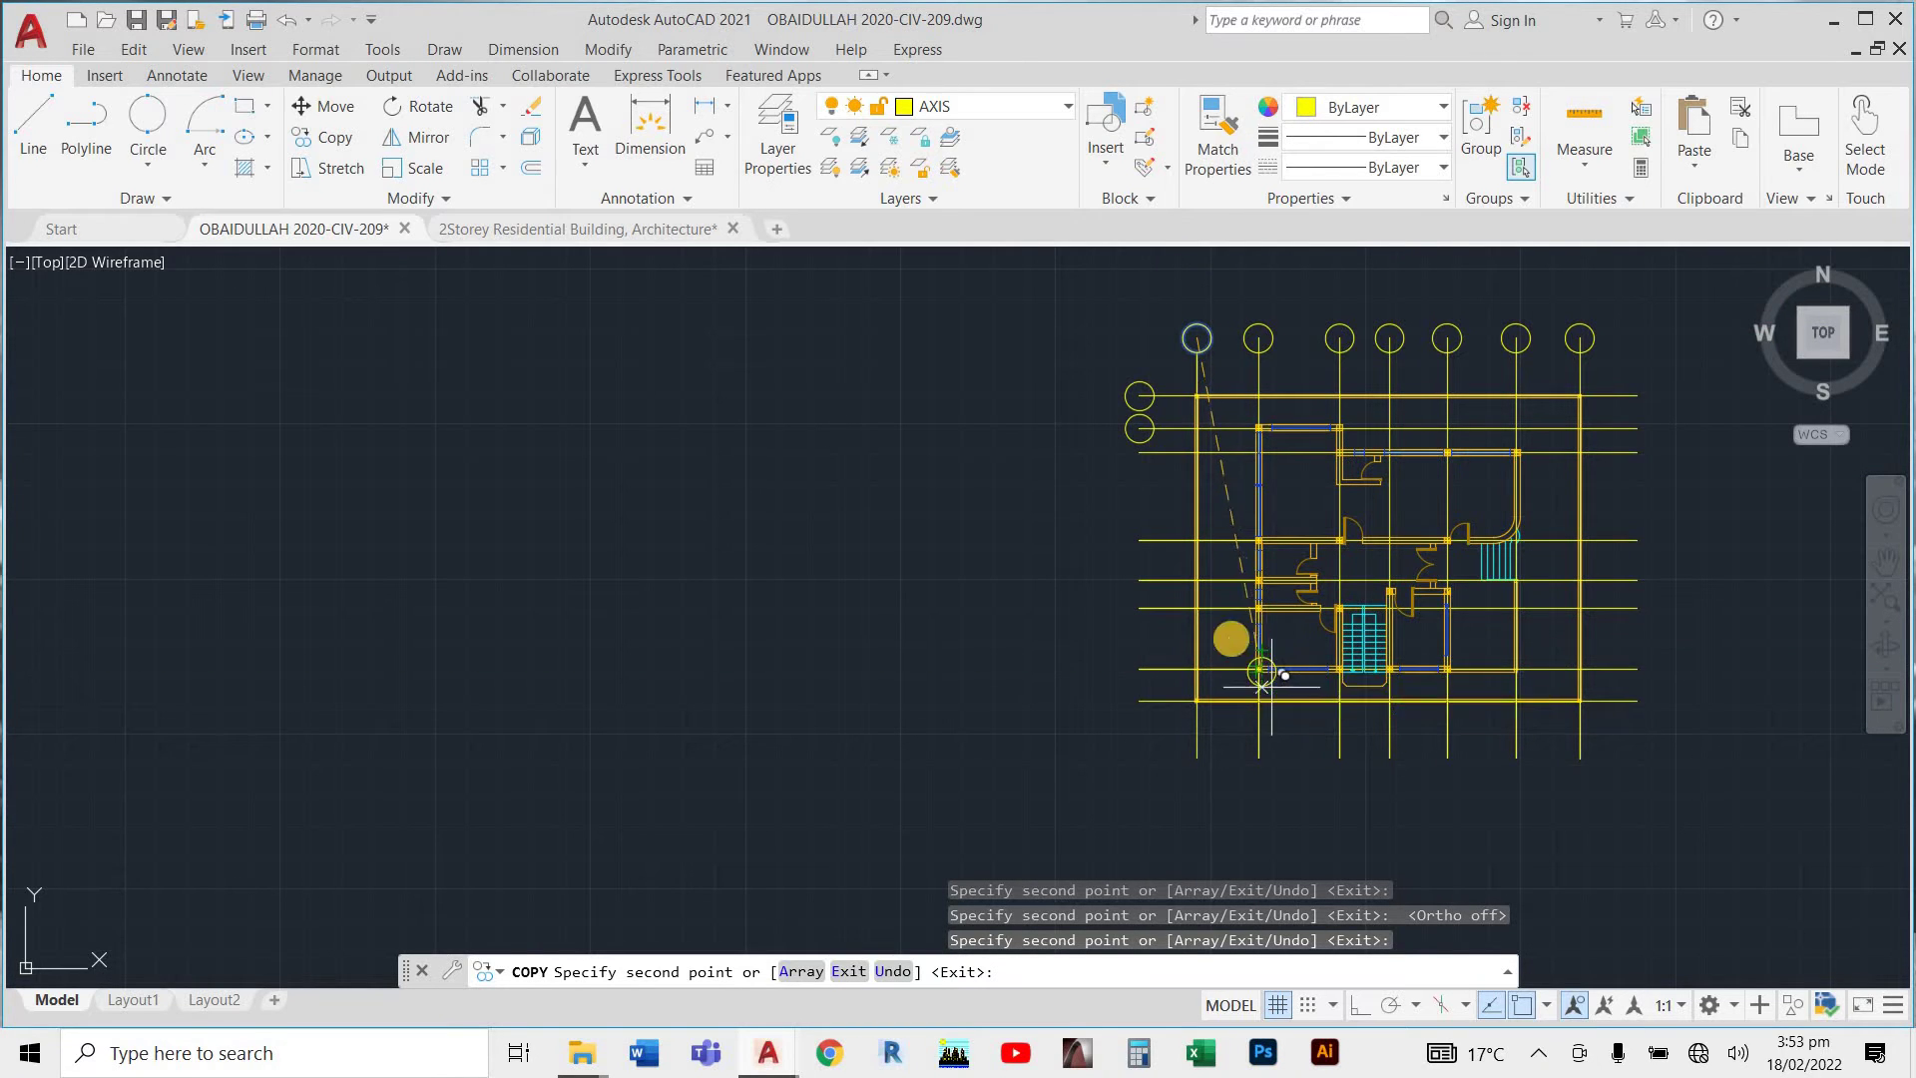
pyautogui.scroll(4, 1138, 430)
pyautogui.scroll(6, 1131, 430)
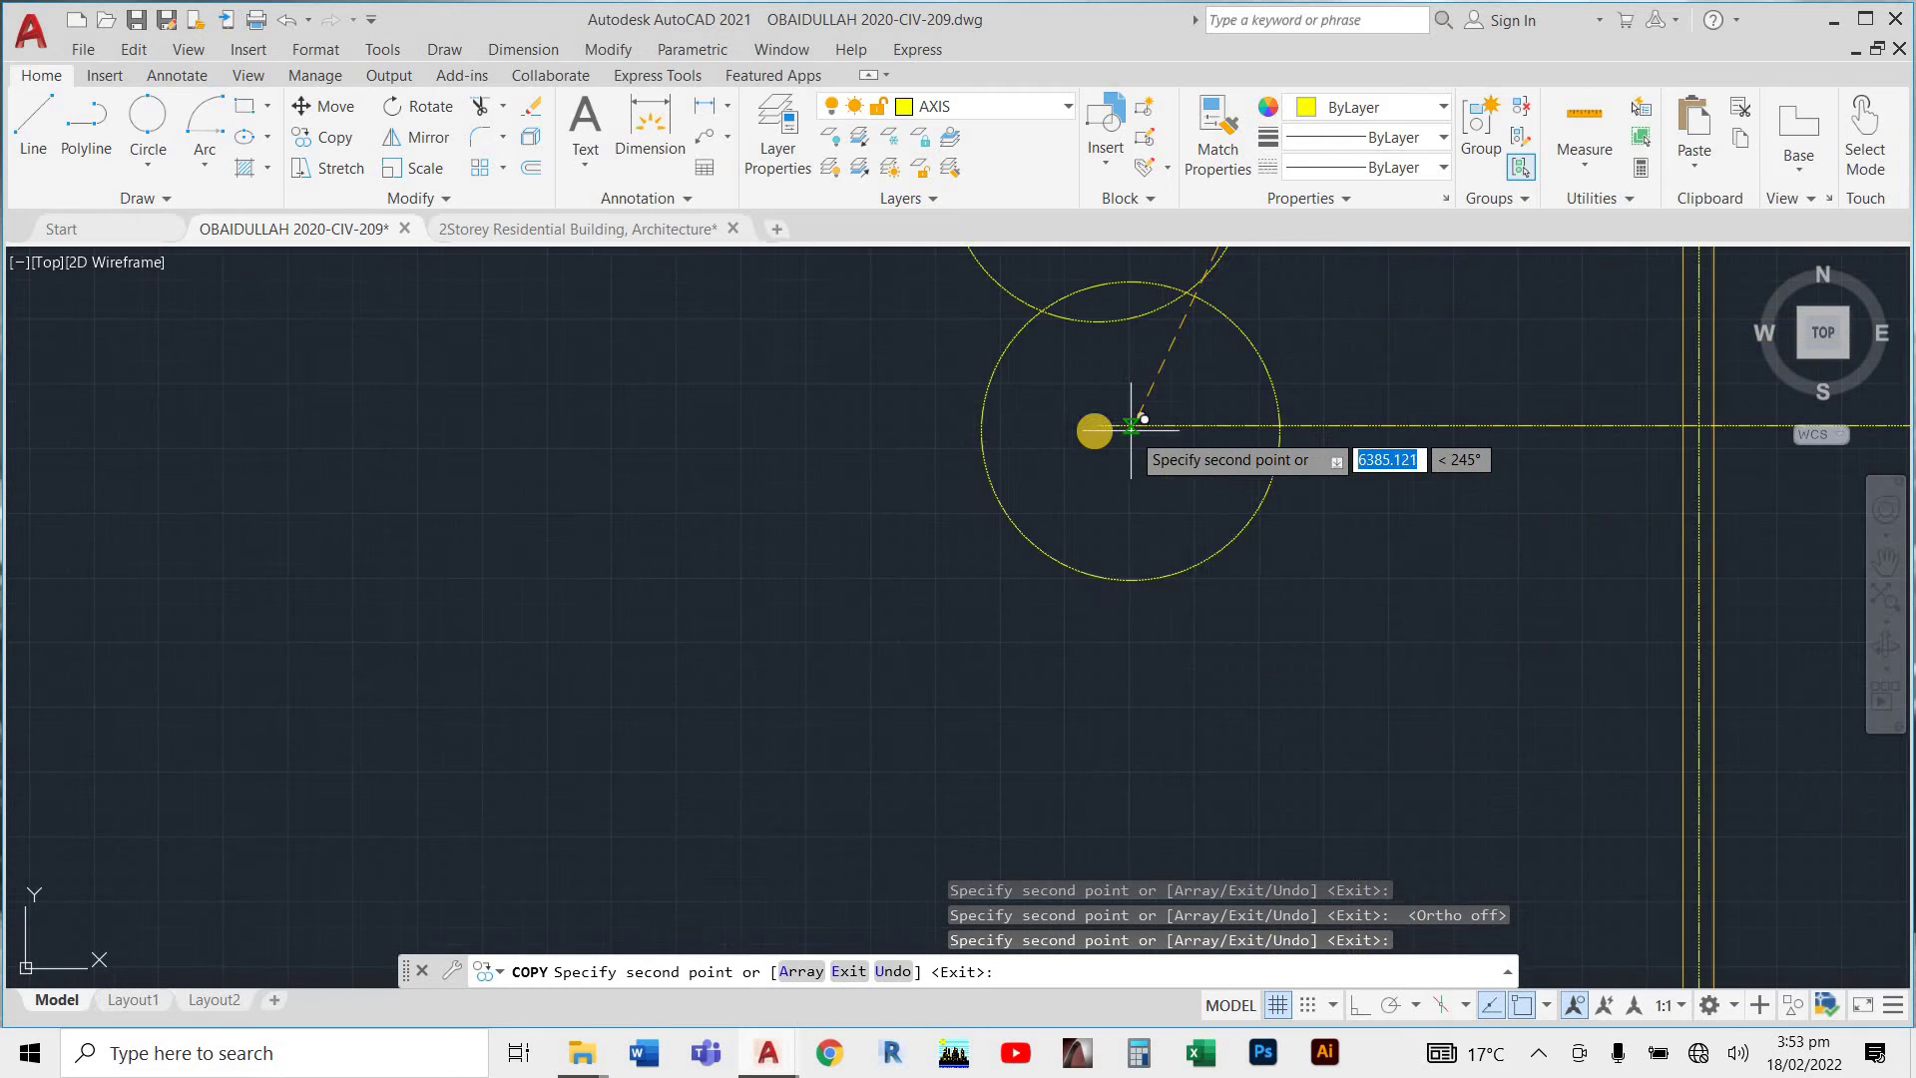
pyautogui.scroll(-8, 1098, 439)
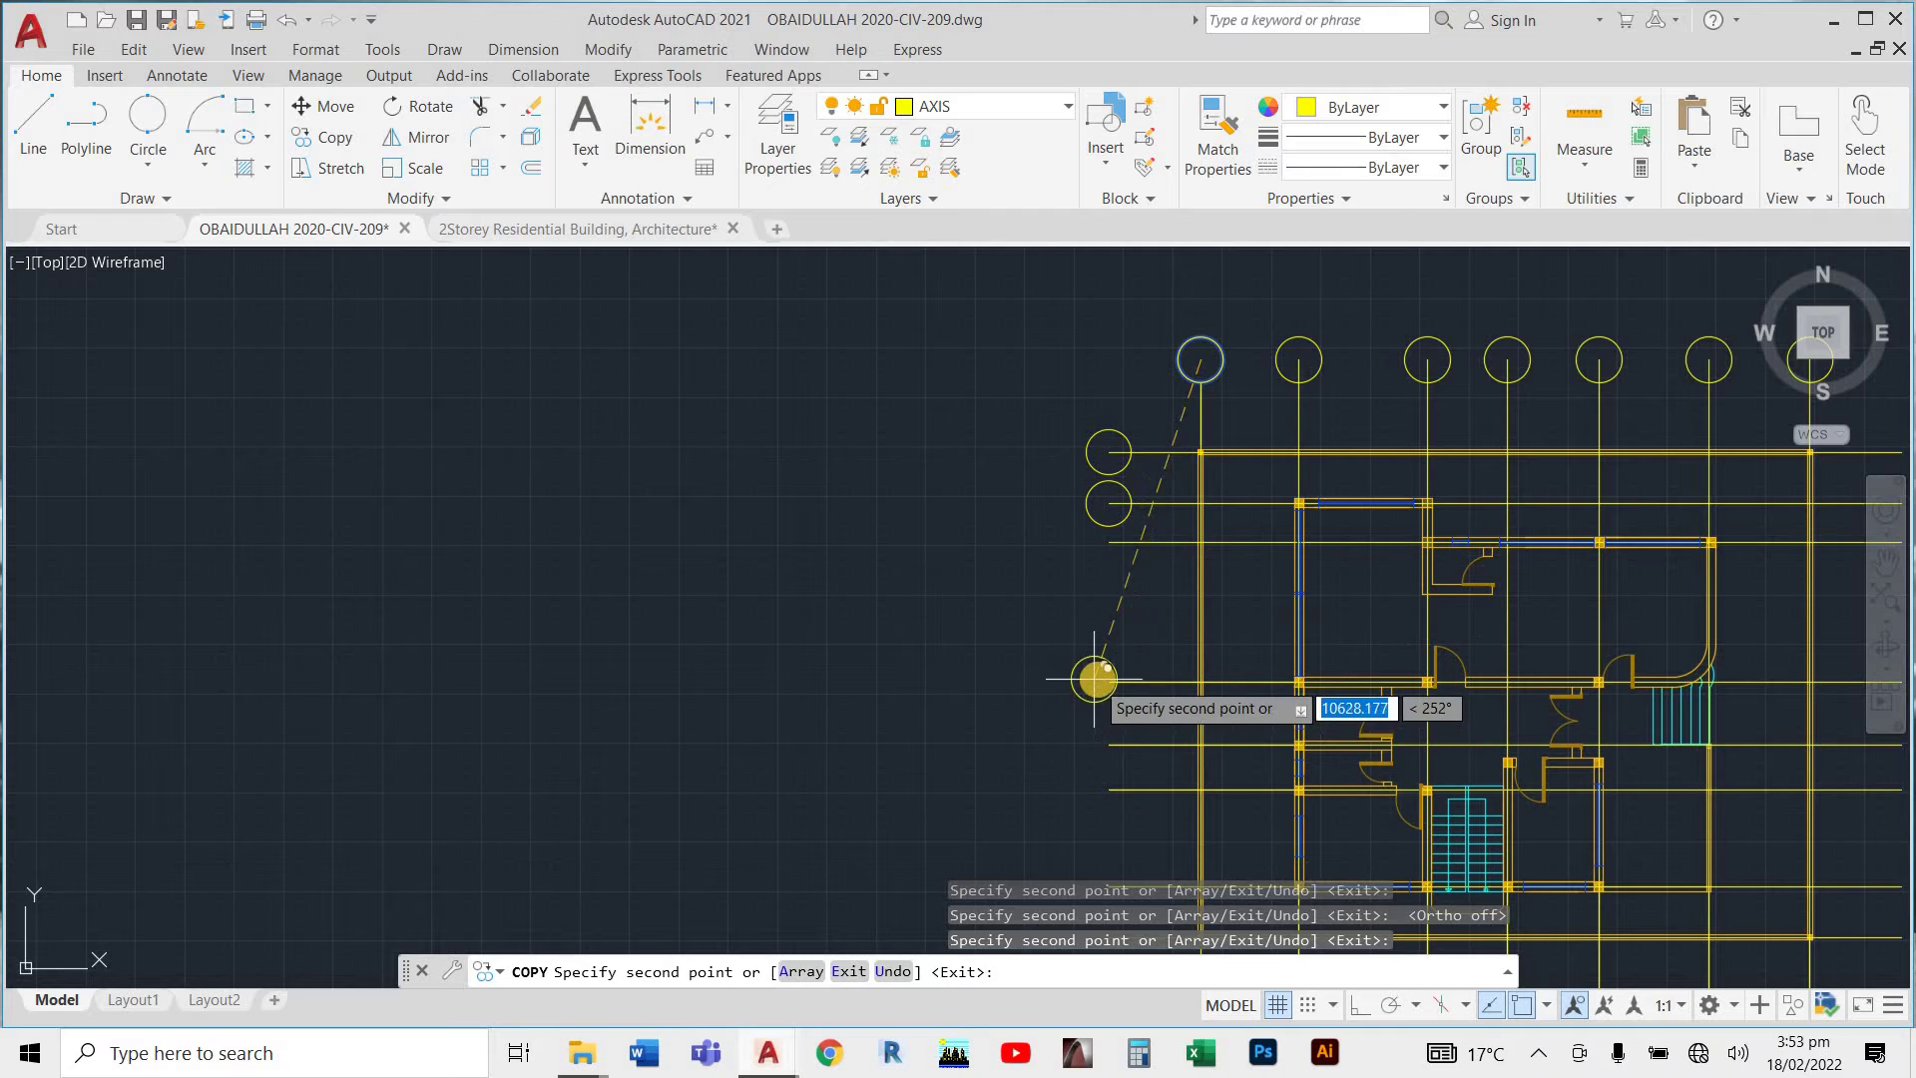
pyautogui.click(1109, 681)
pyautogui.click(1111, 743)
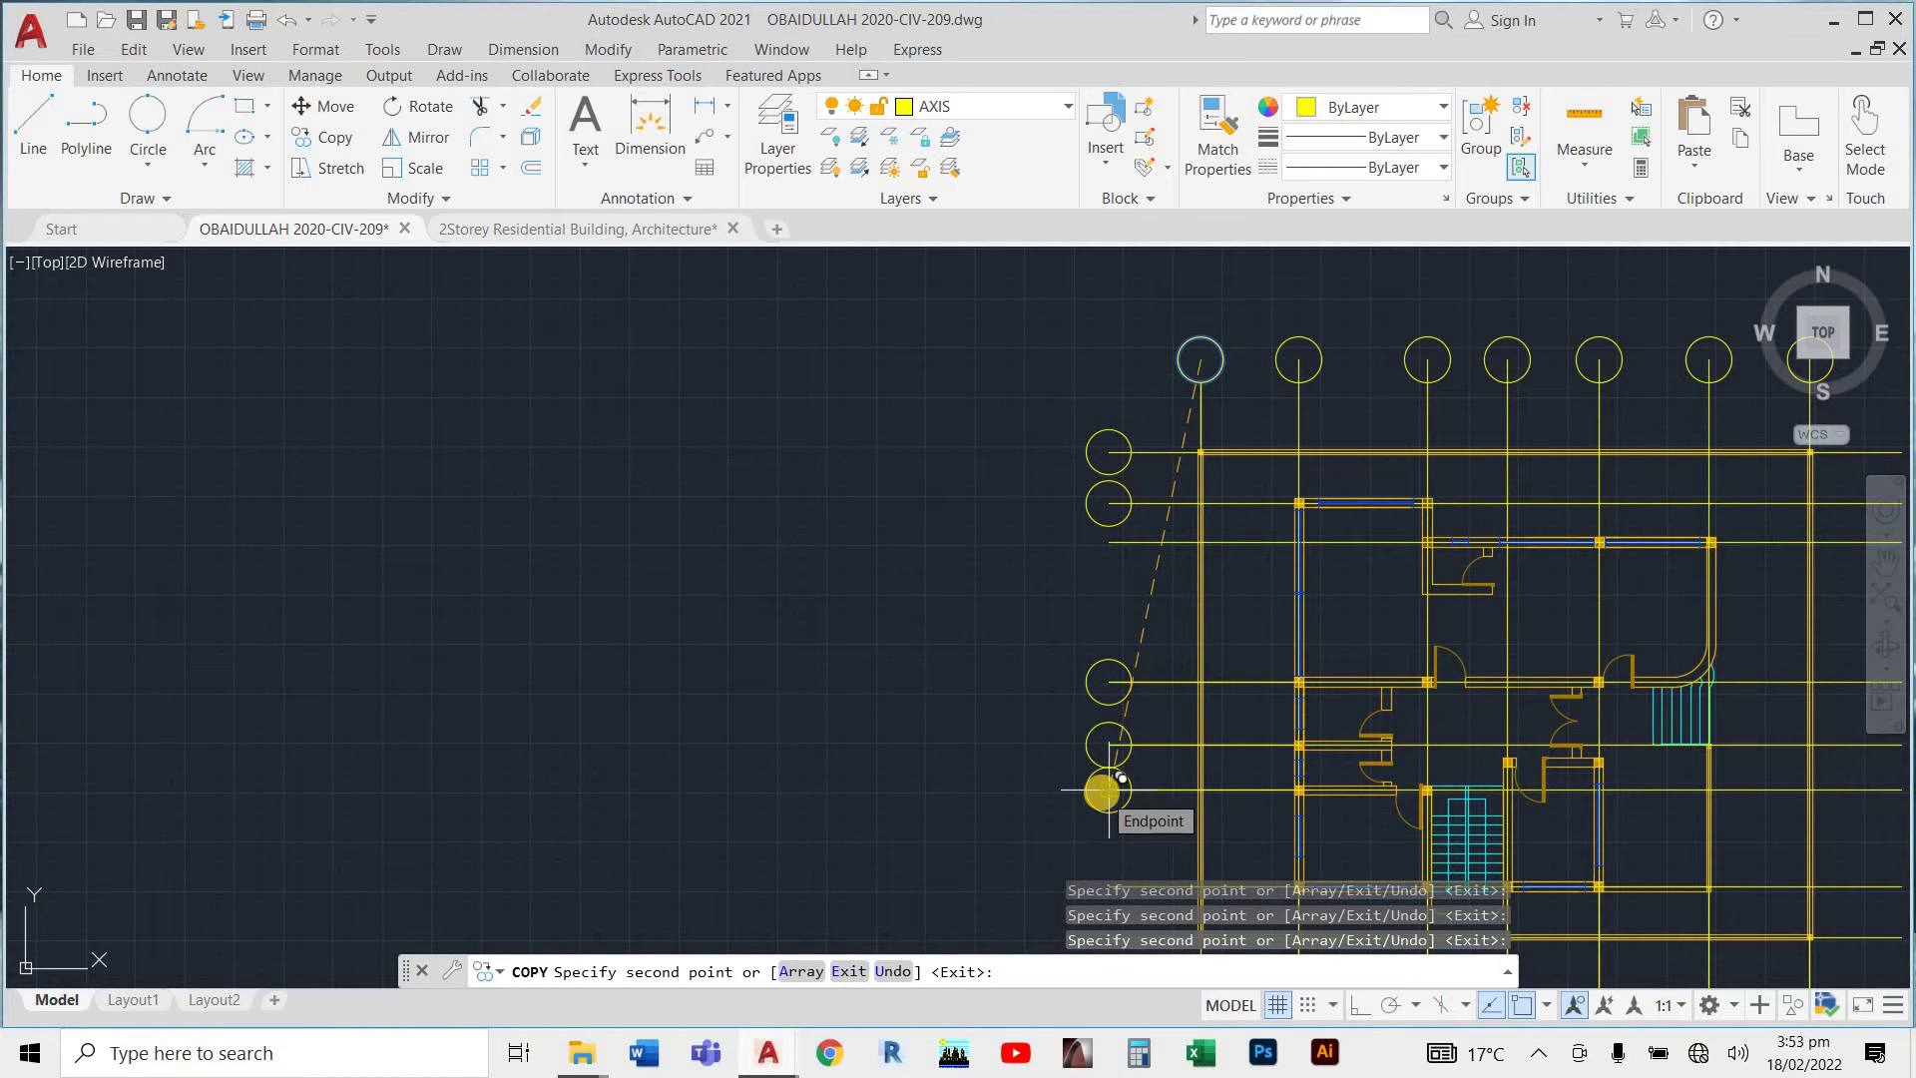
pyautogui.click(1108, 790)
# Copy the circle to the left ends of the two lowest horizontal axis lines.
pyautogui.scroll(3, 1106, 729)
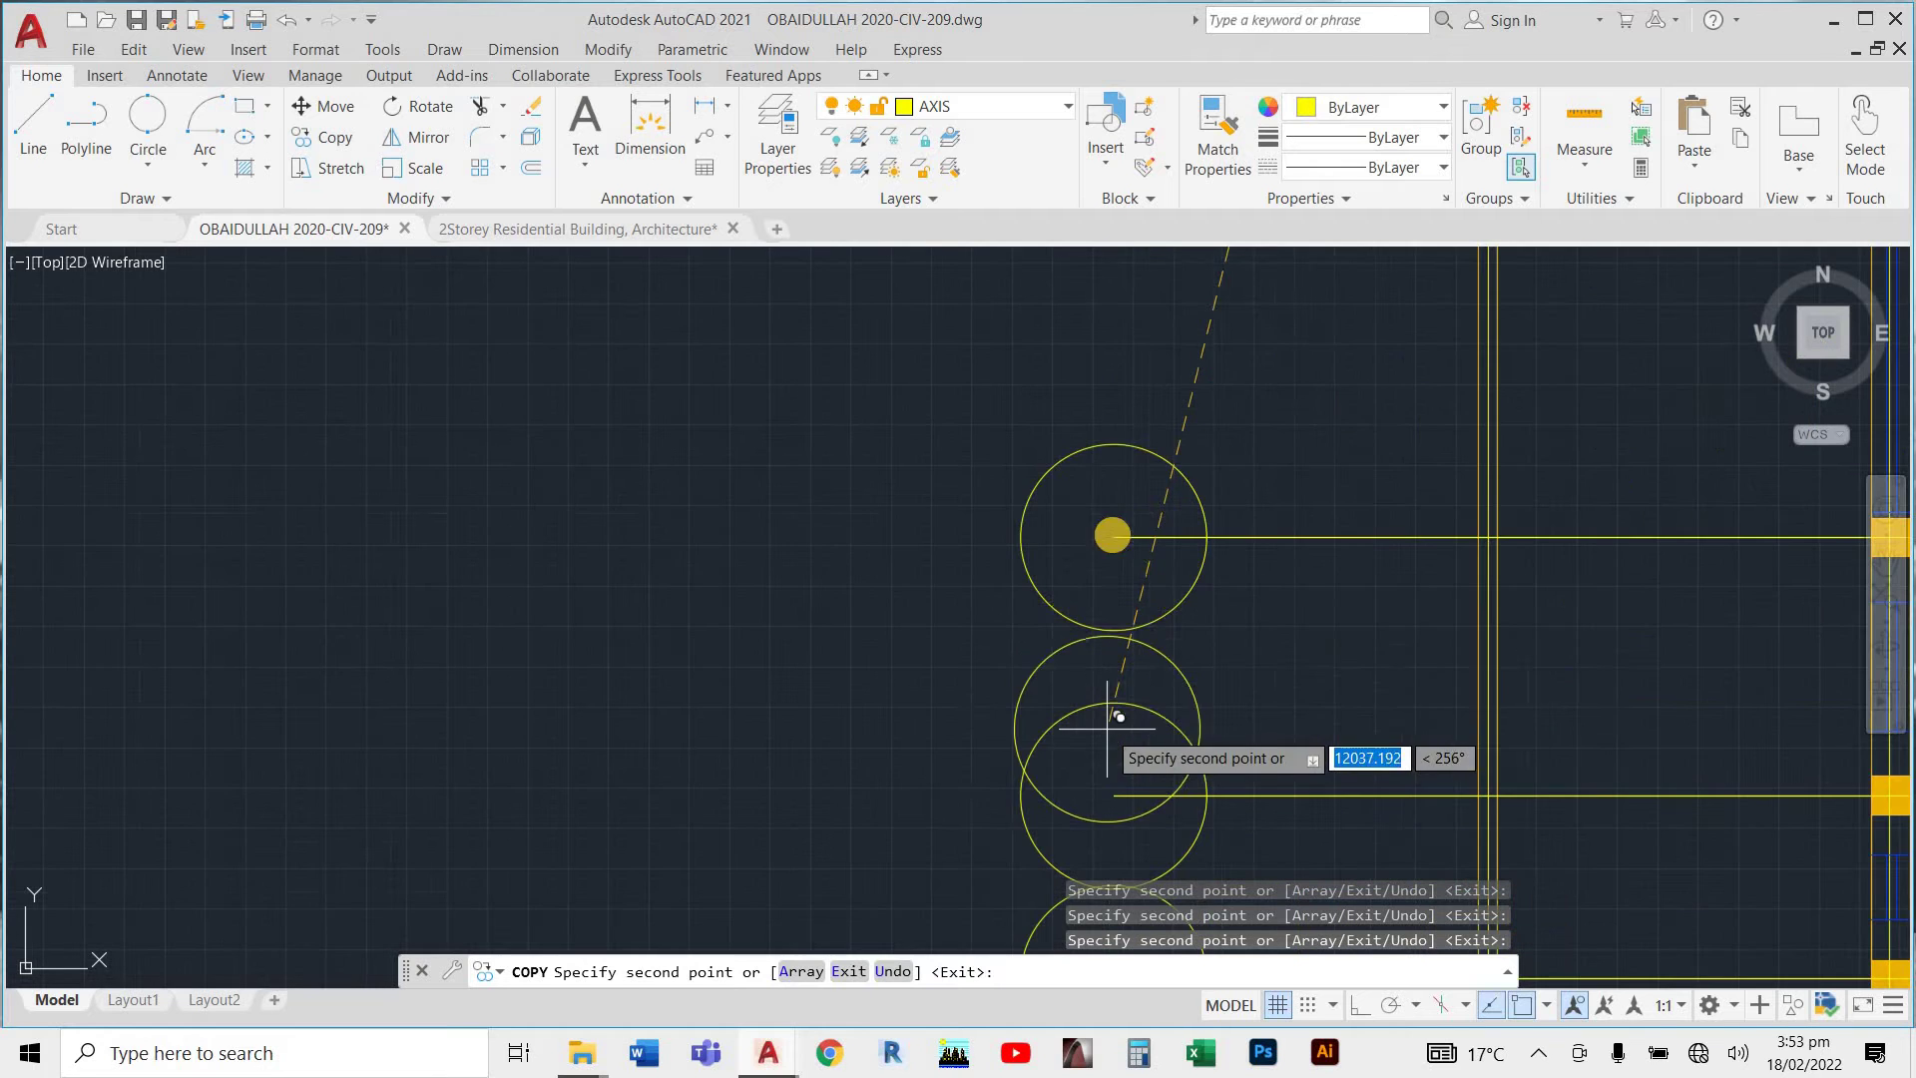
pyautogui.scroll(-2, 1128, 410)
pyautogui.scroll(-2, 1108, 610)
pyautogui.scroll(2, 1102, 749)
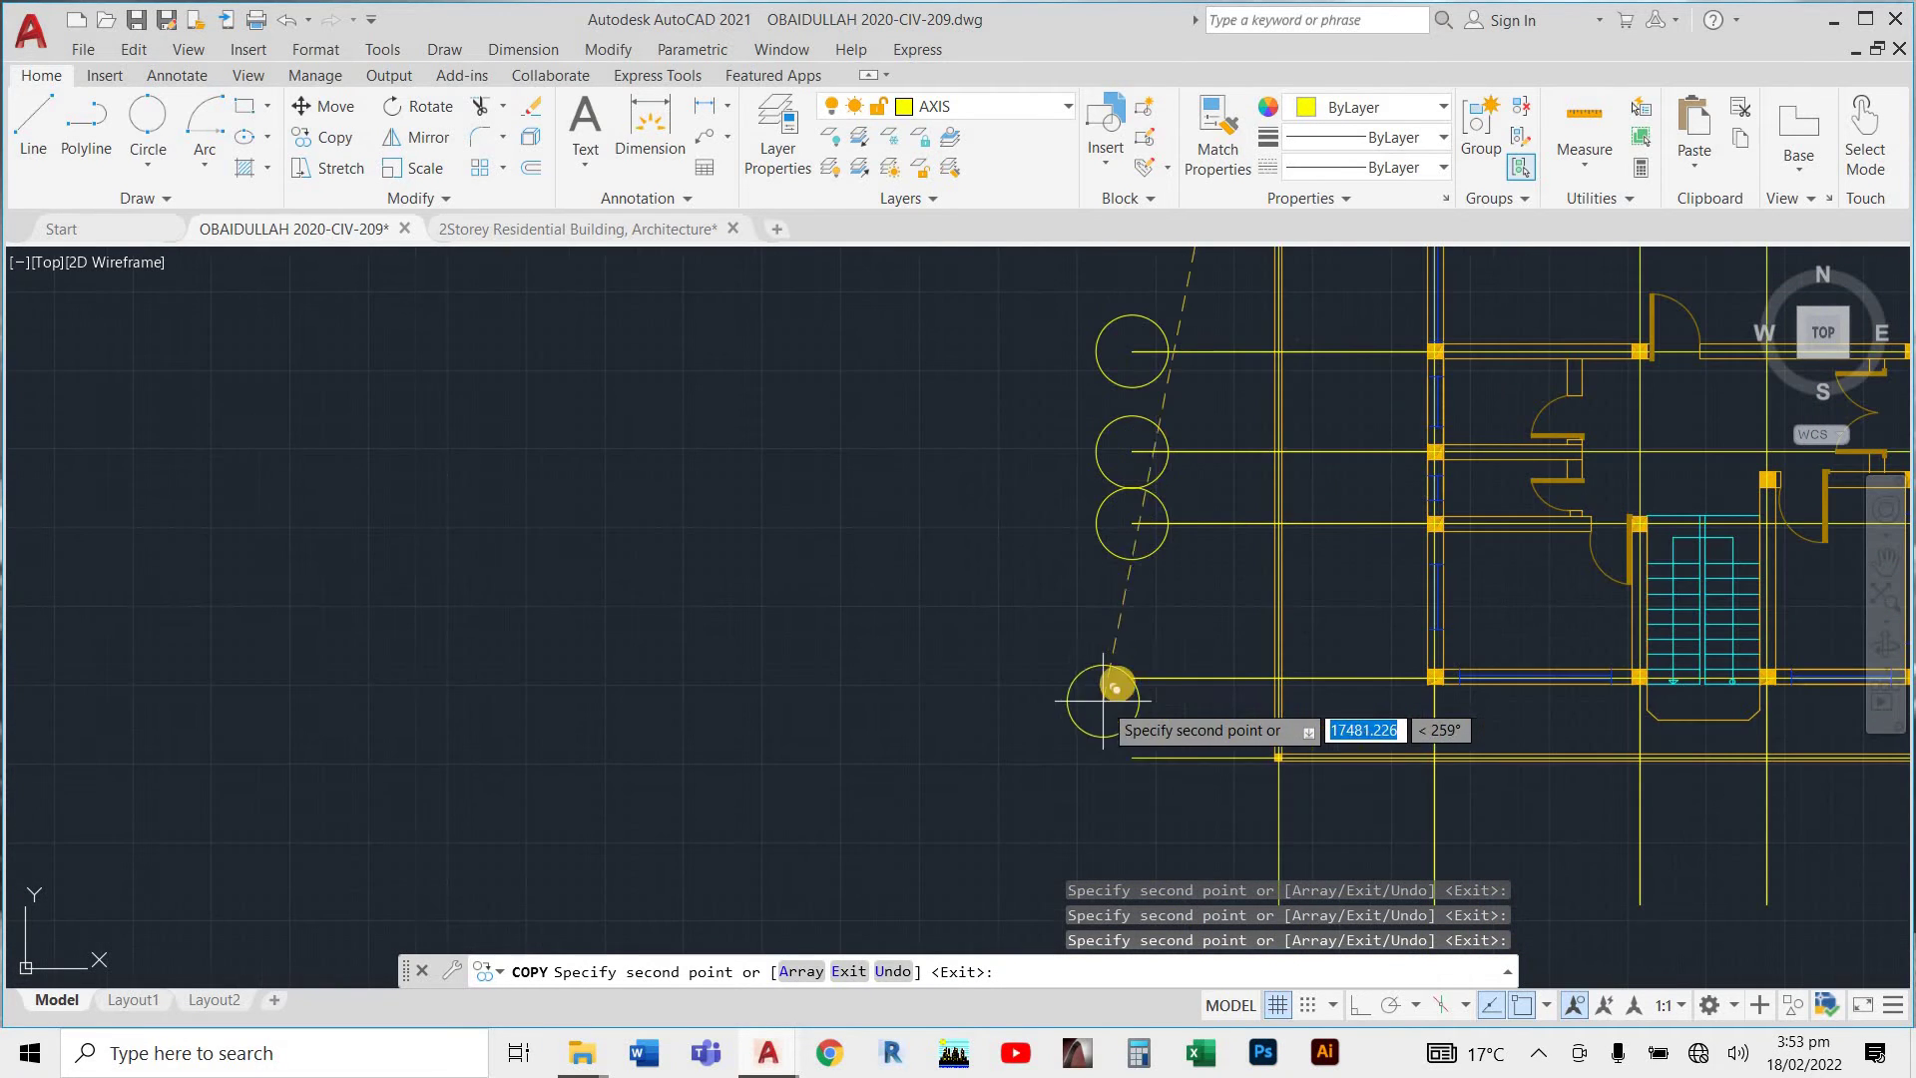
pyautogui.click(1132, 677)
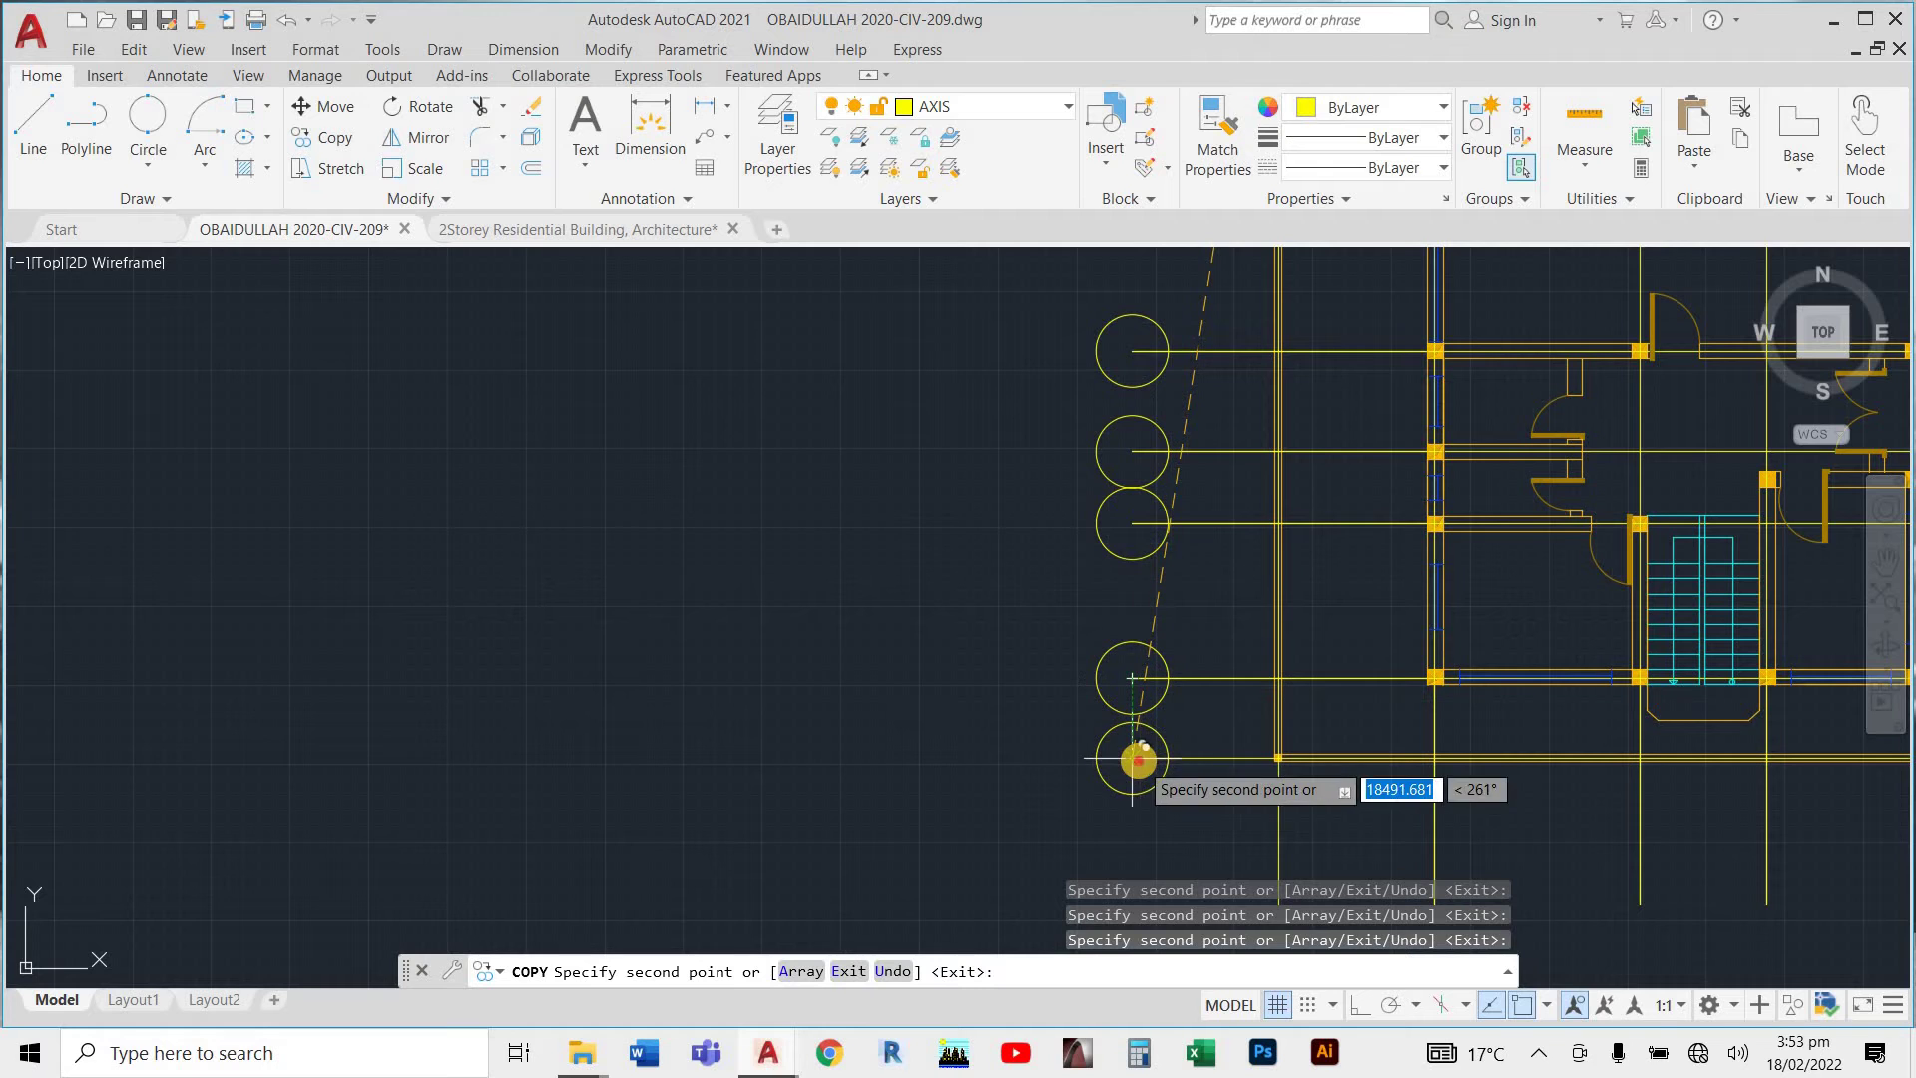
# Copy the circle to the right ends of the four uppermost horizontal axis lines.
pyautogui.scroll(-5, 1092, 569)
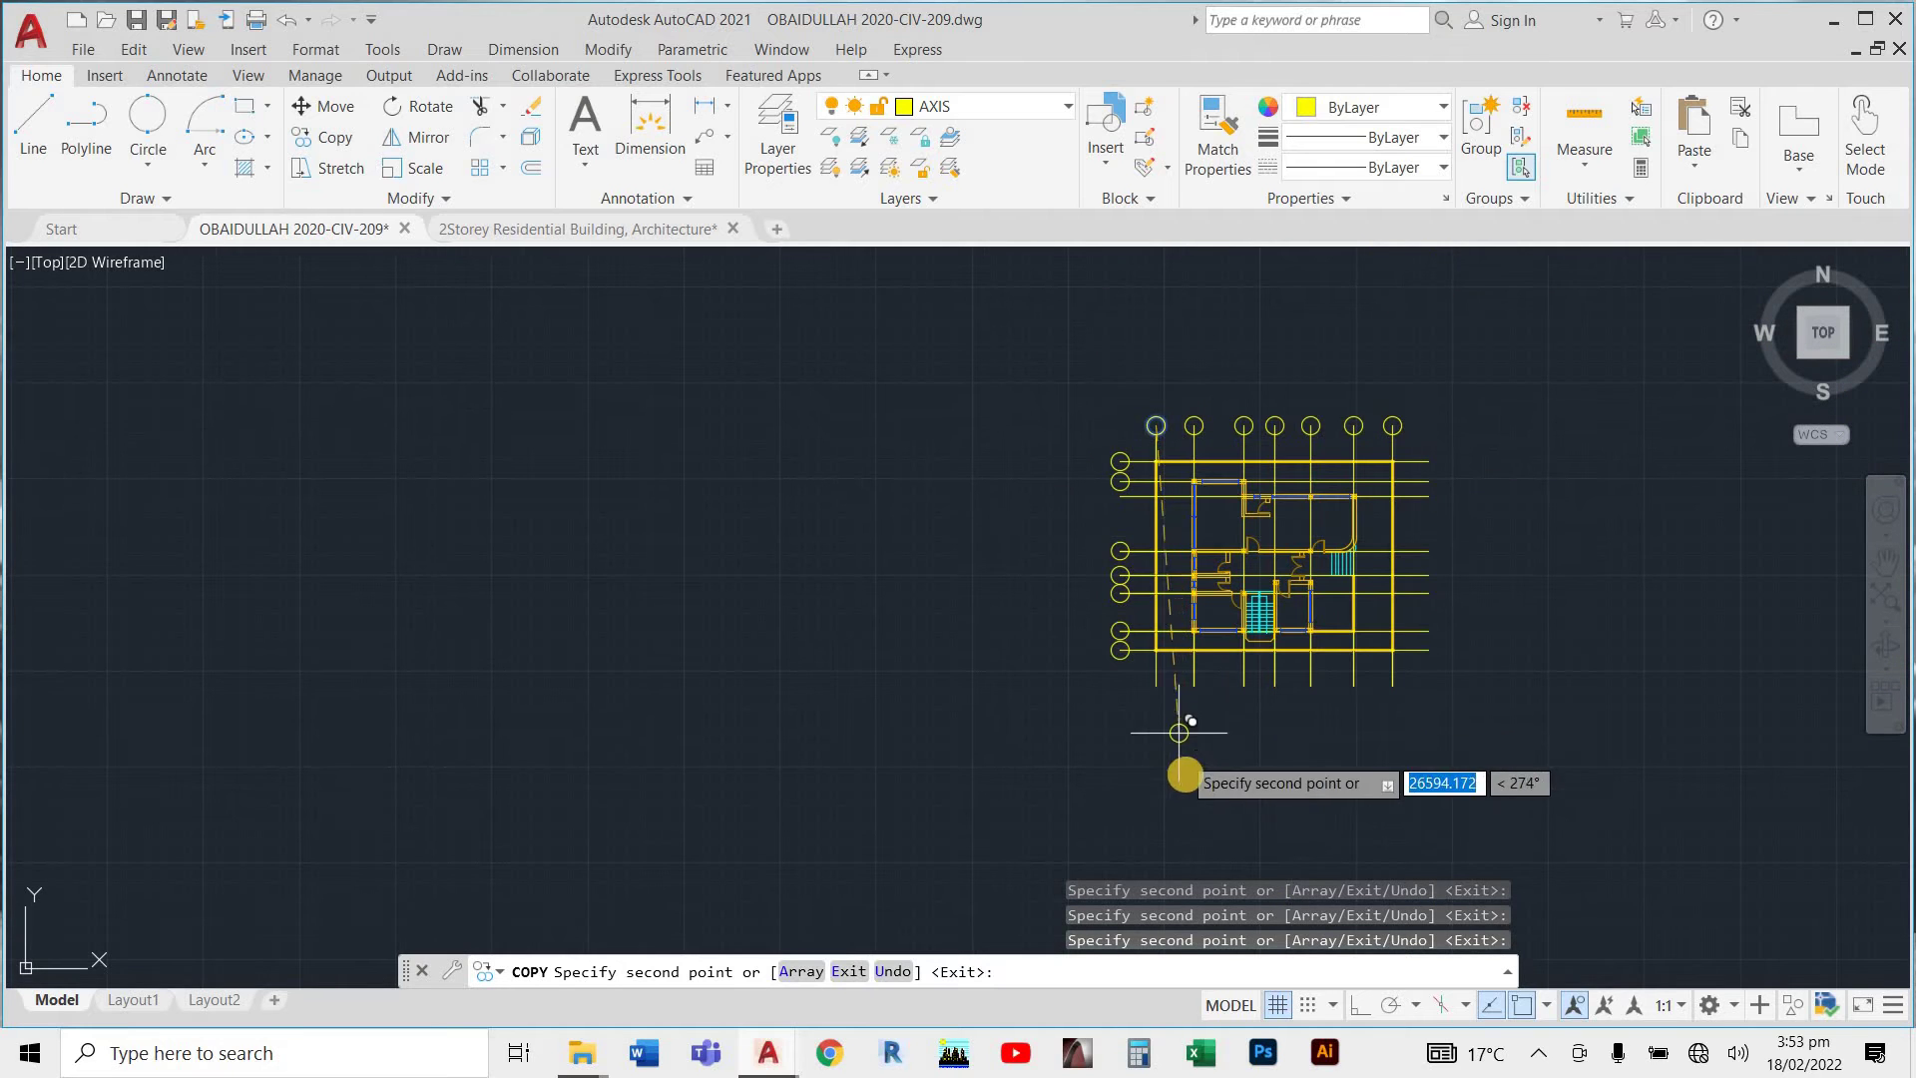
pyautogui.scroll(2, 1204, 686)
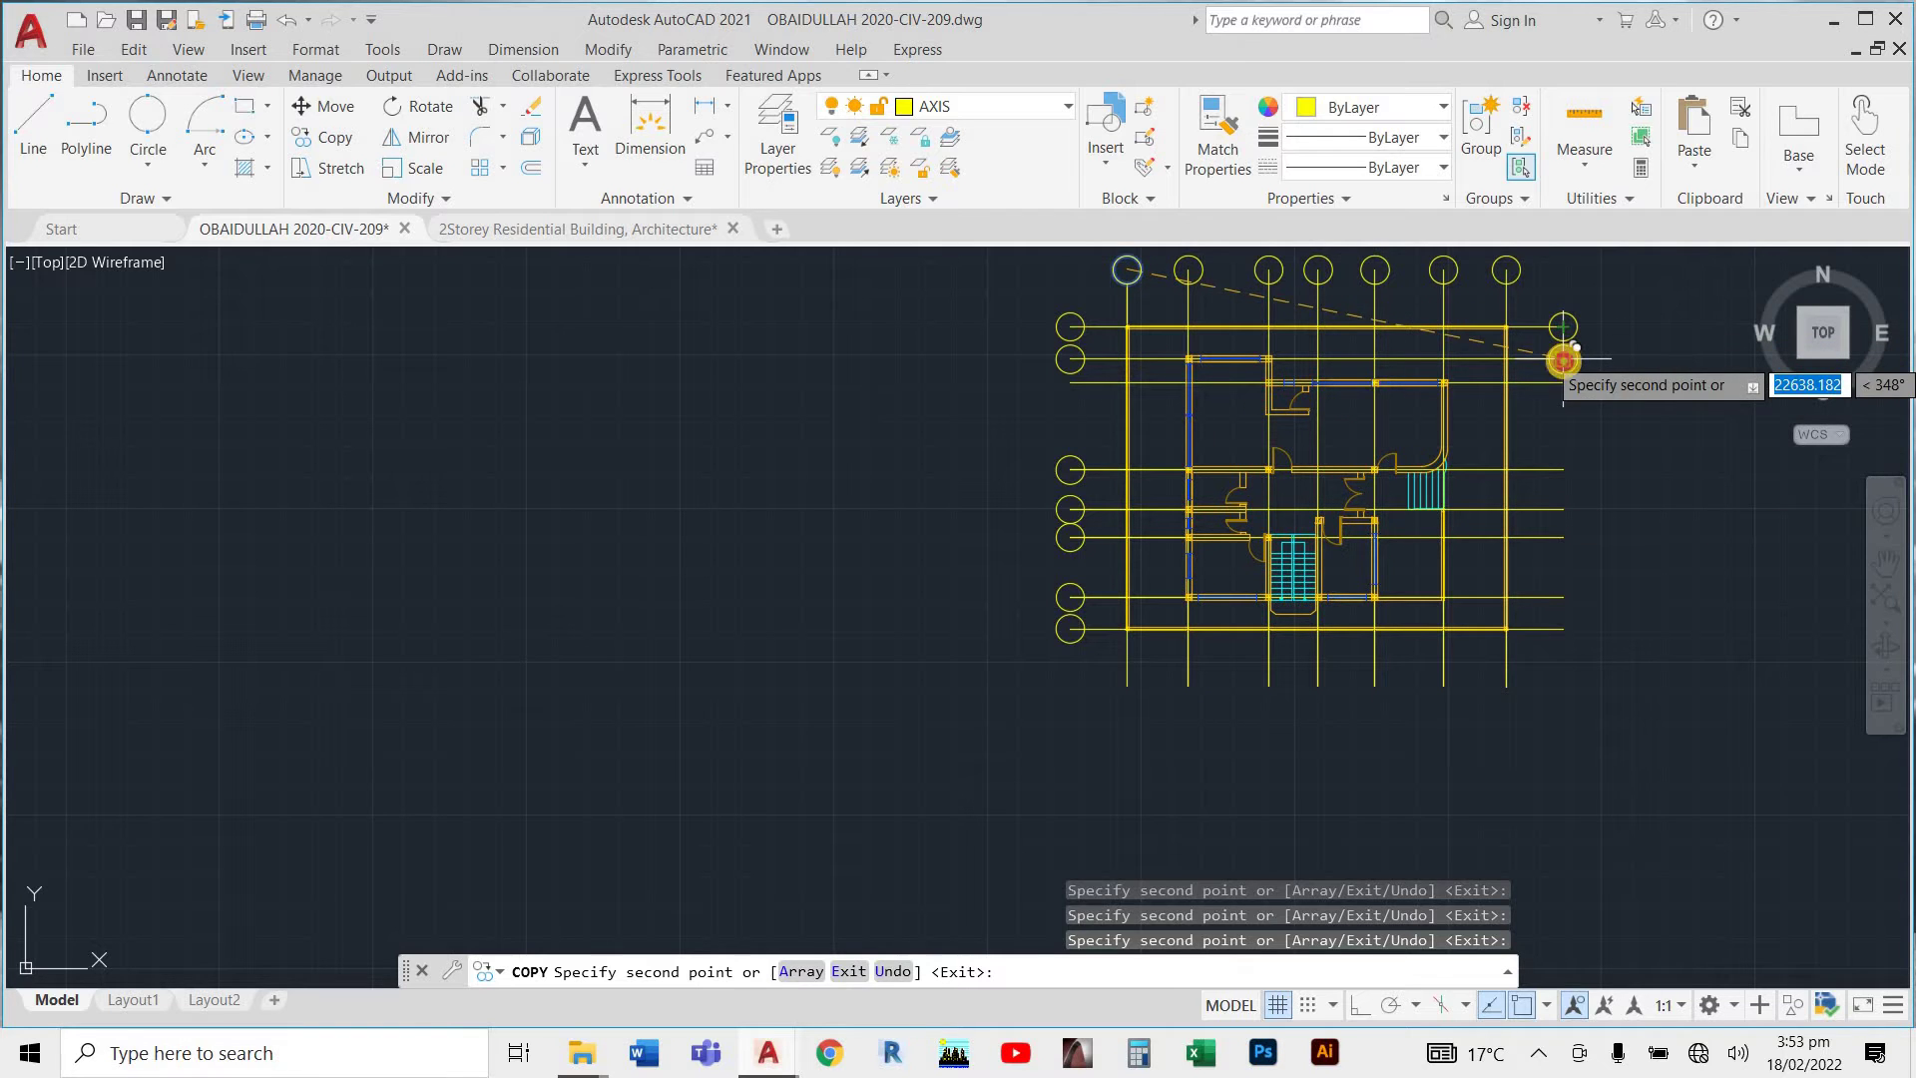
pyautogui.click(1563, 359)
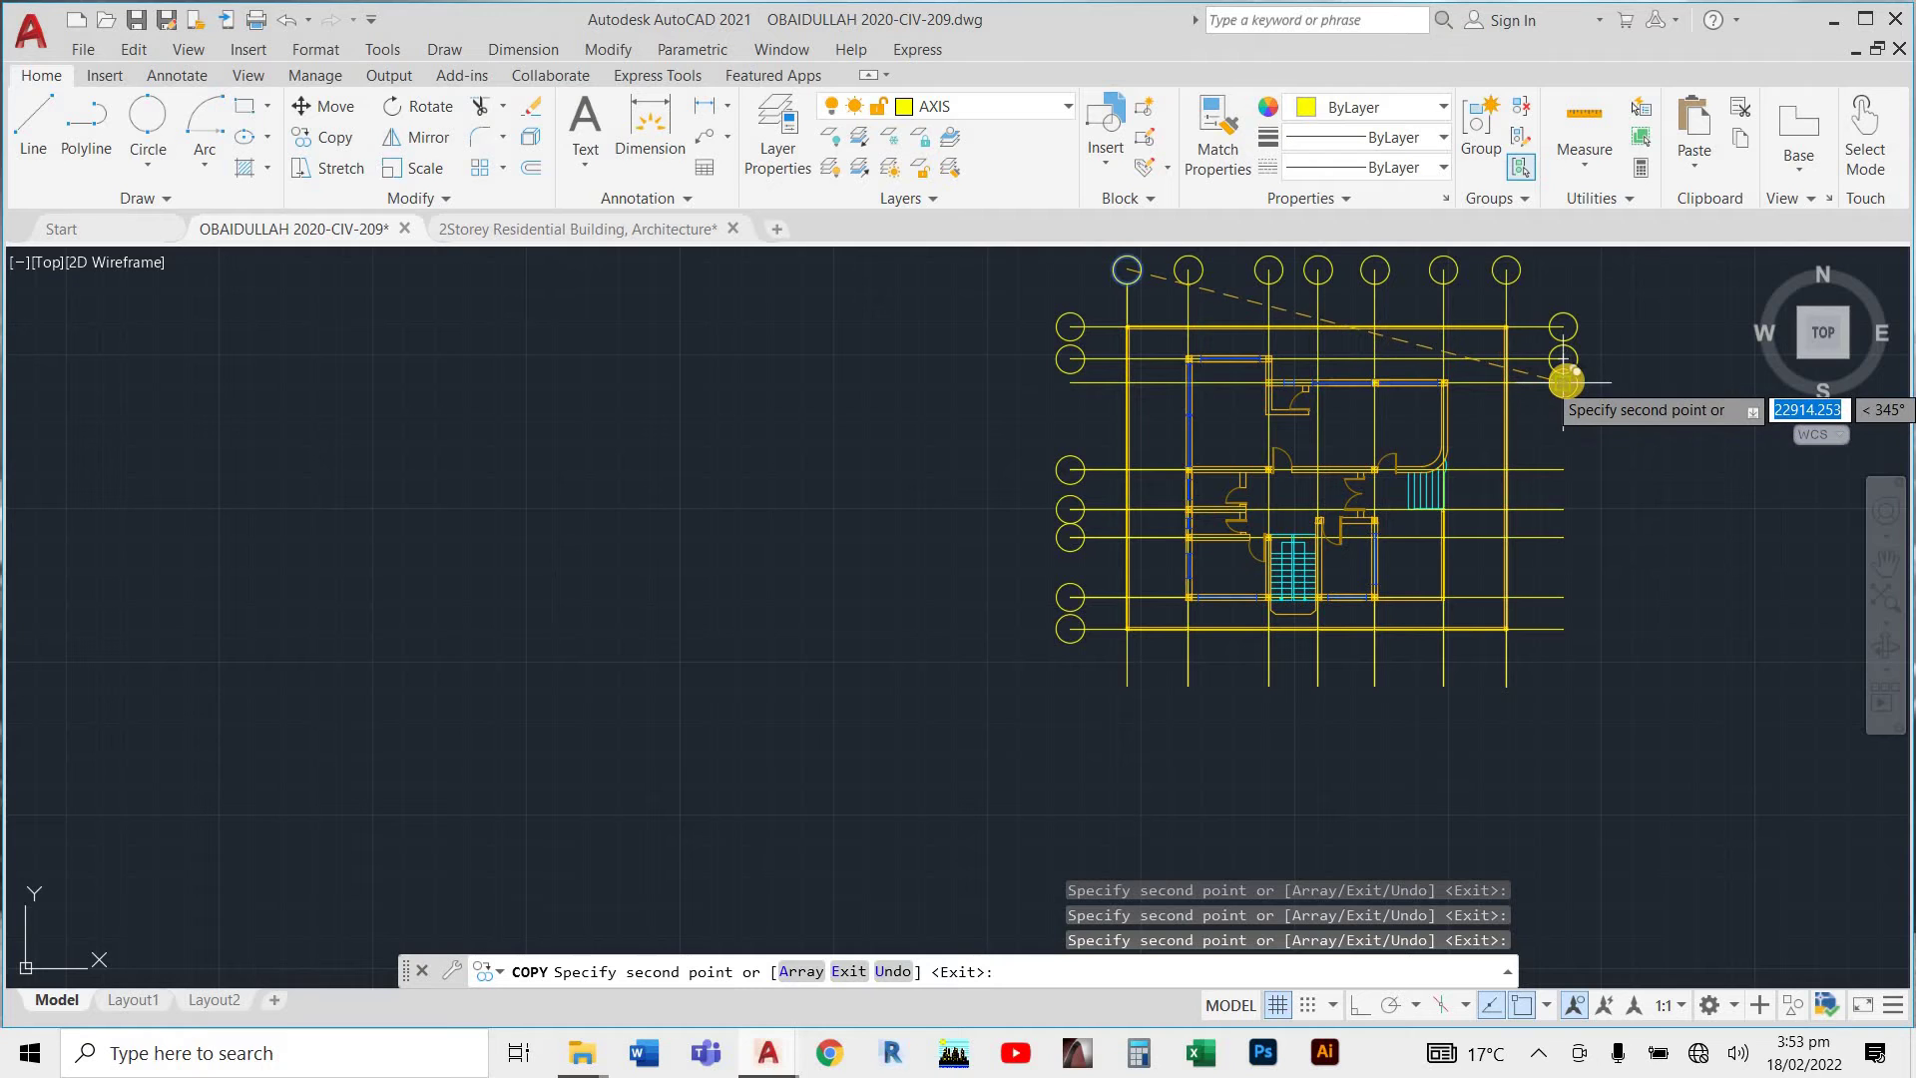
pyautogui.scroll(3, 1568, 527)
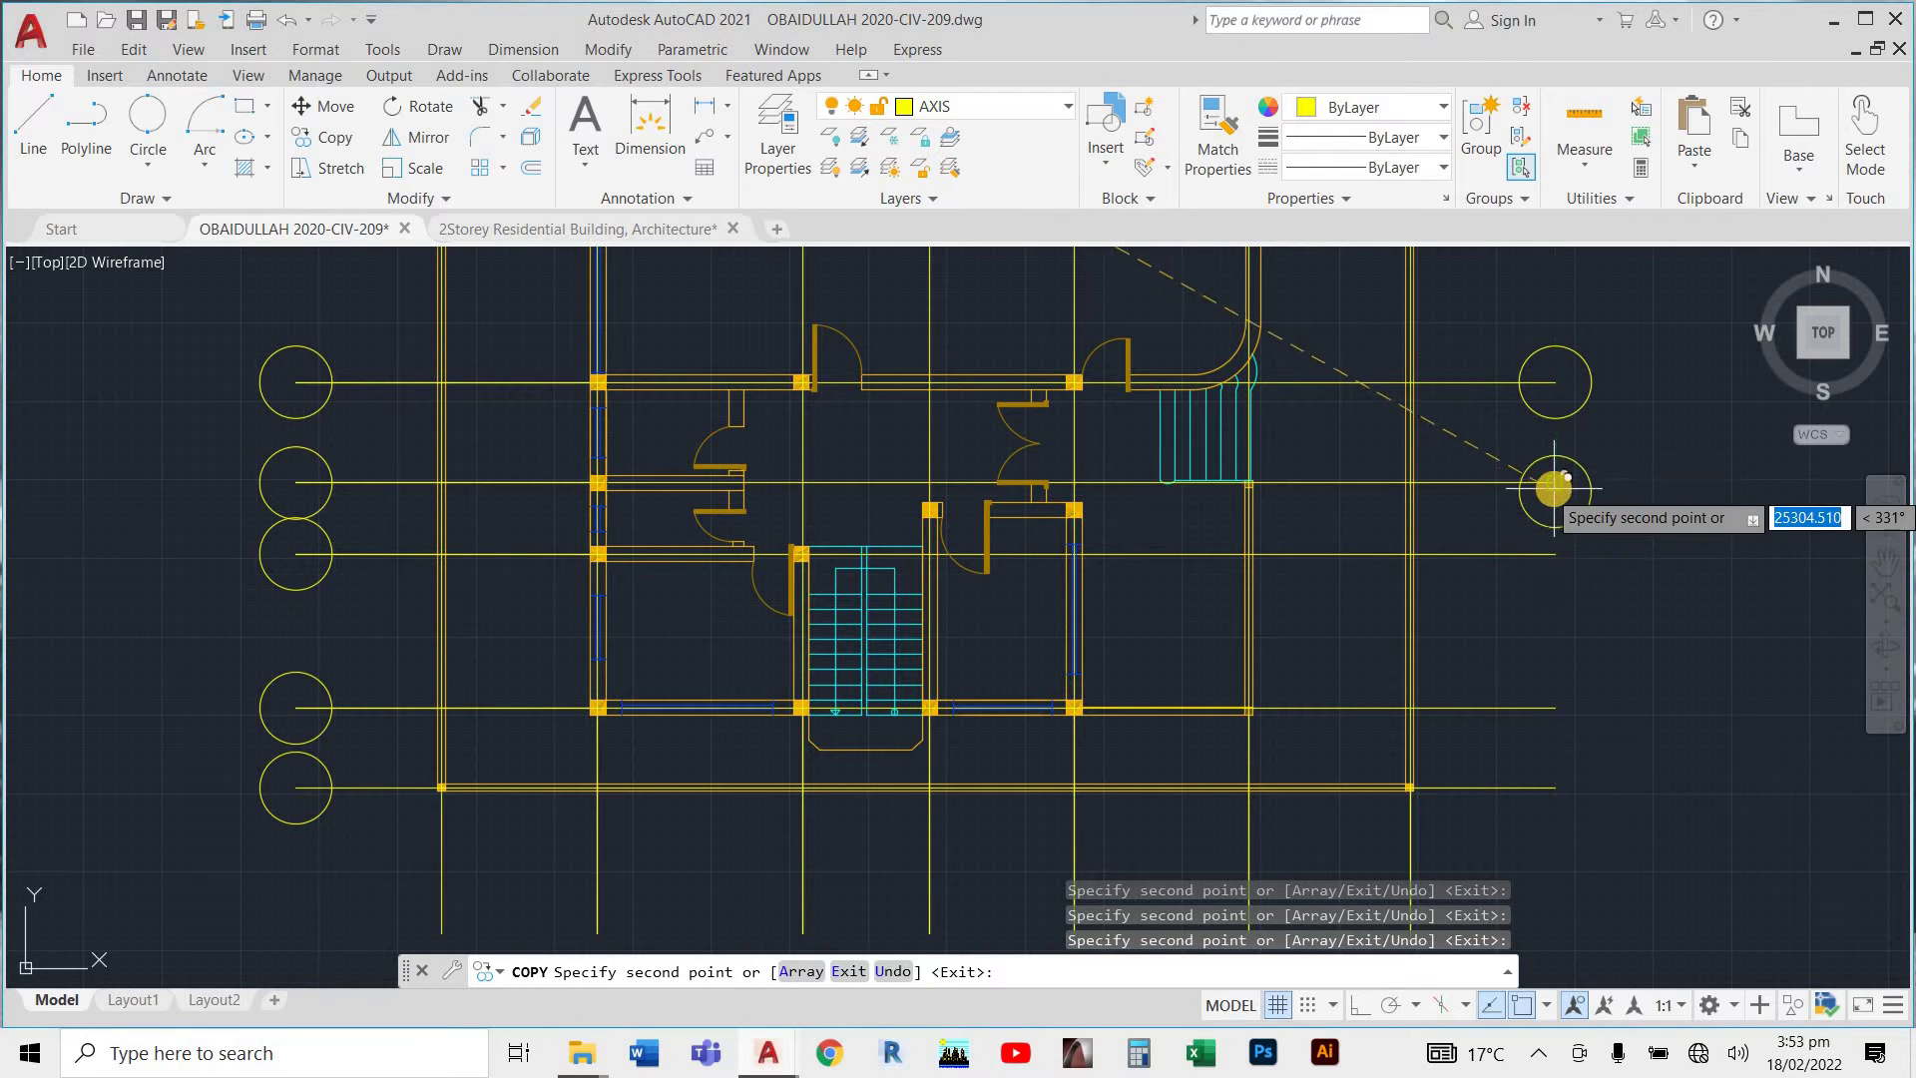
# Copy the circle to the right ends of the four lowest horizontal axis lines.
pyautogui.click(1553, 483)
pyautogui.click(1554, 555)
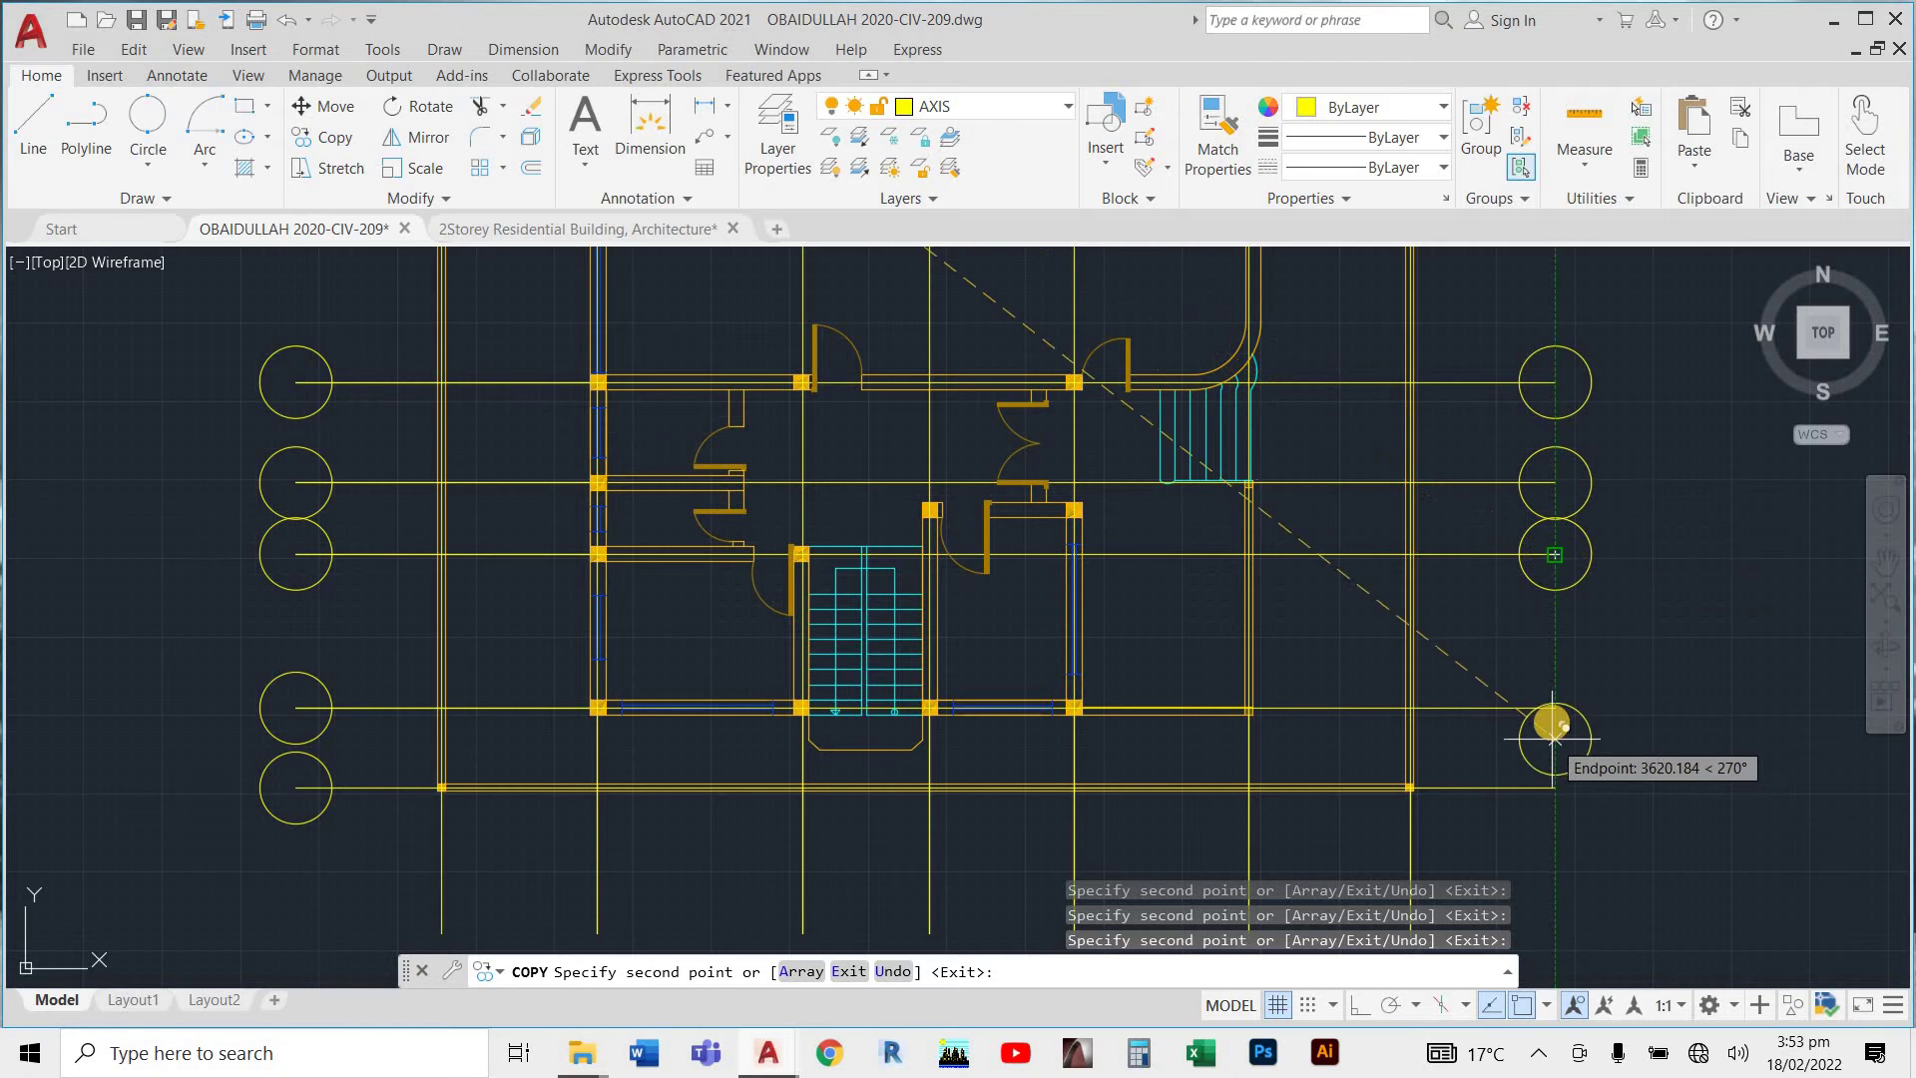
pyautogui.click(1555, 707)
pyautogui.click(1554, 787)
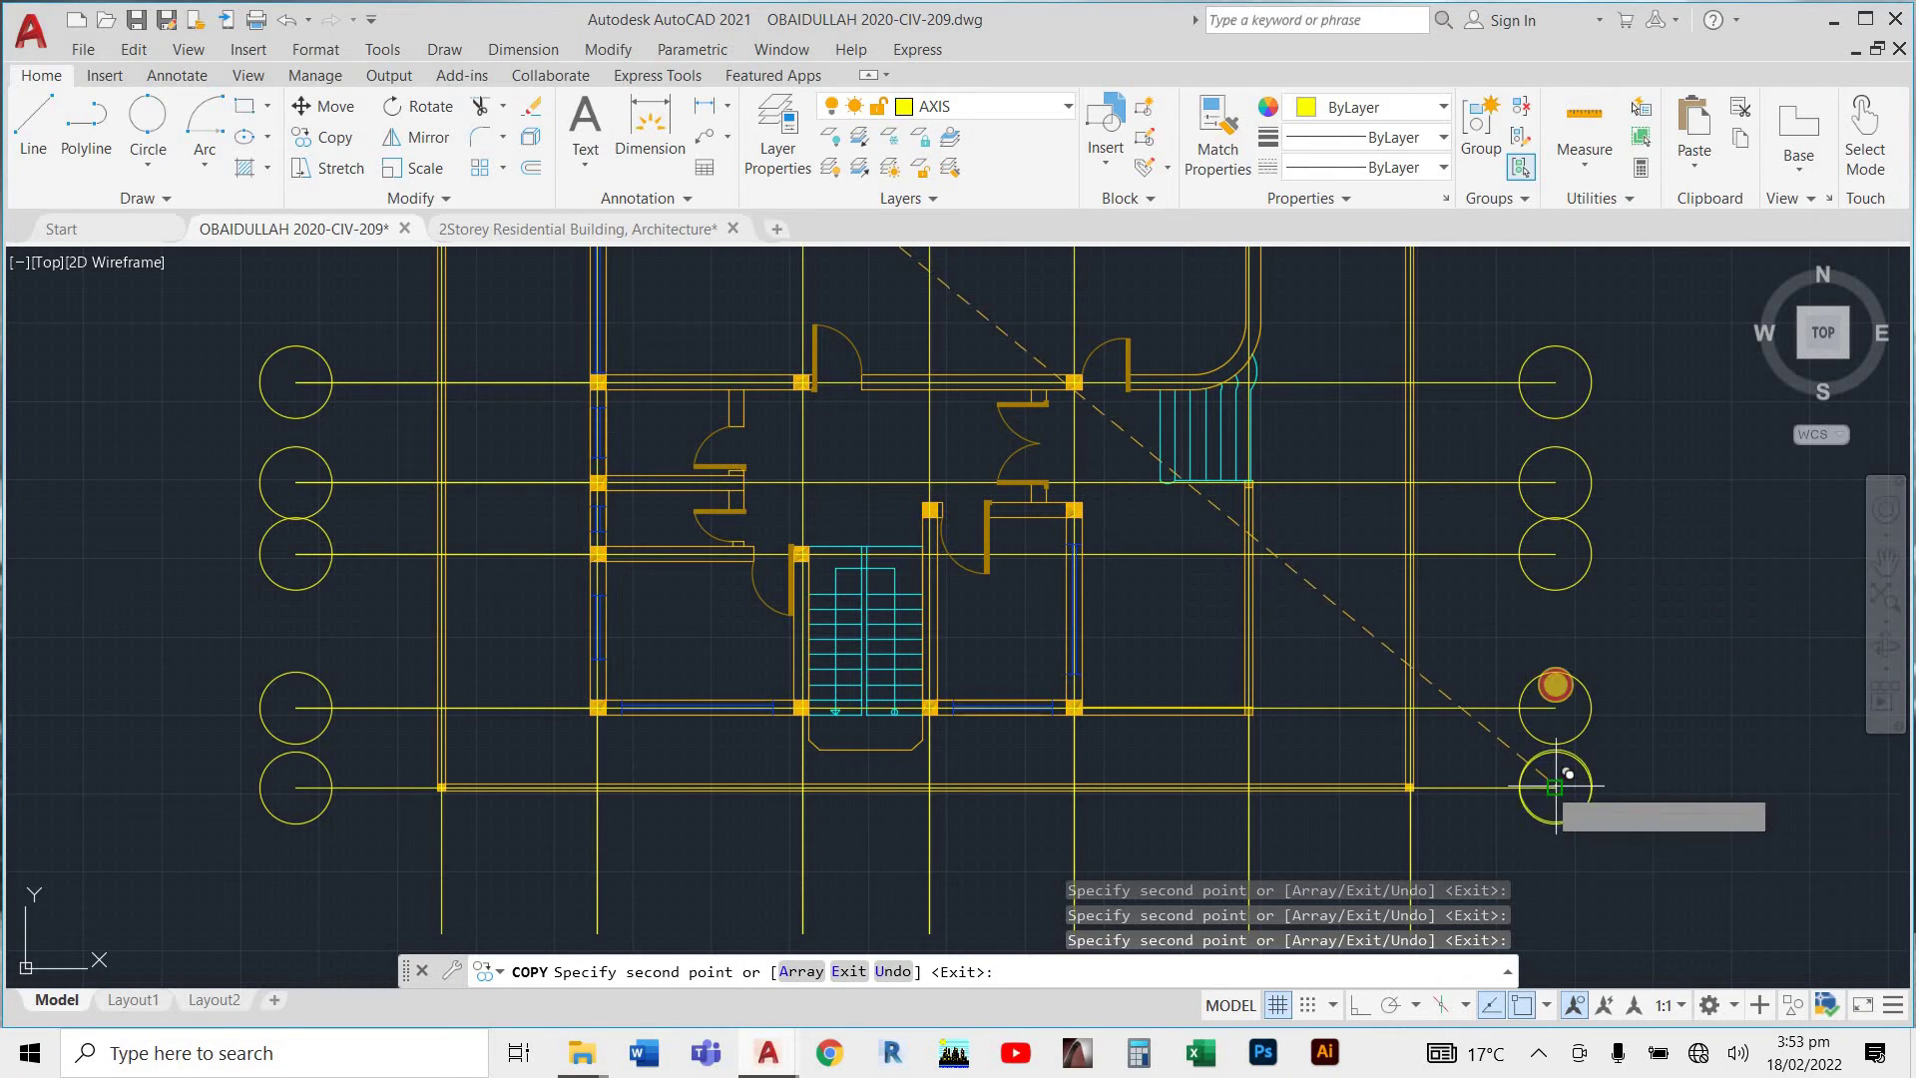
# Copy the circle to the bottom ends of the four rightmost vertical axis lines.
pyautogui.scroll(-5, 1545, 591)
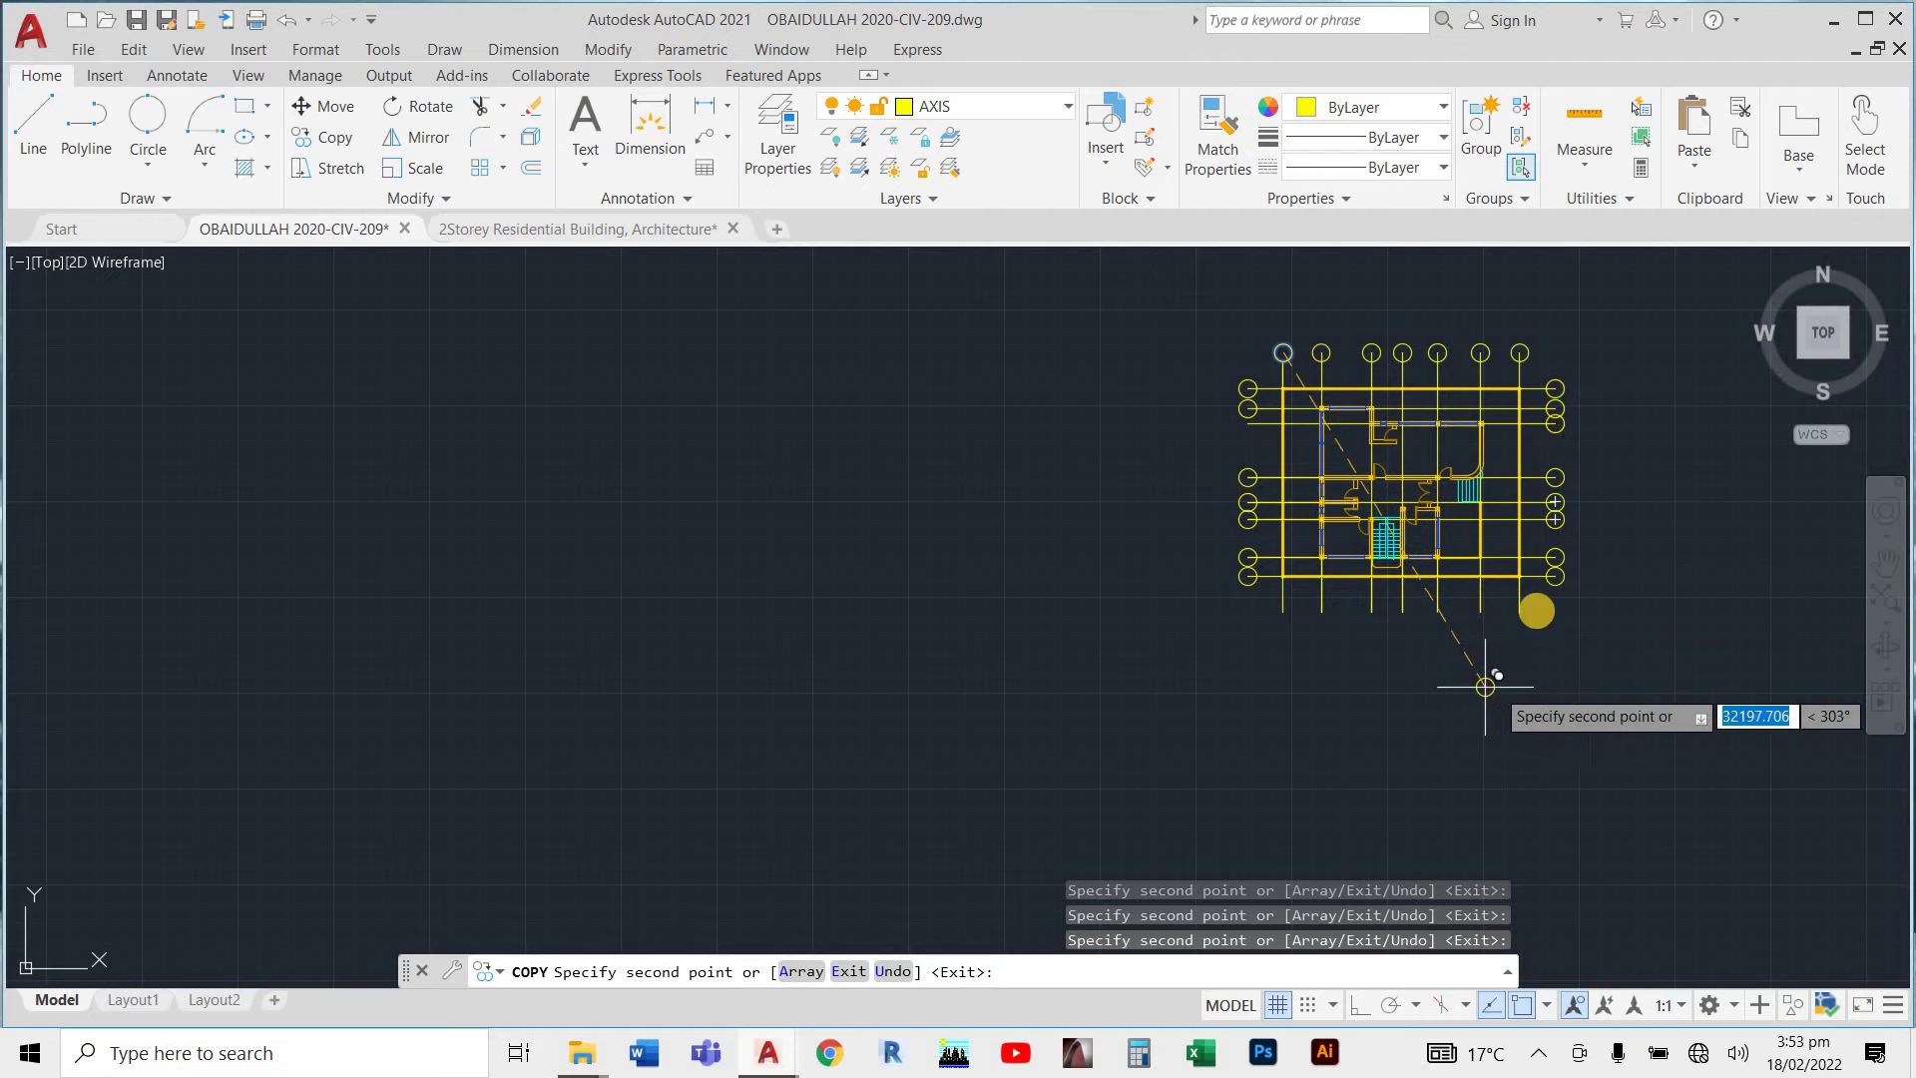
pyautogui.scroll(4, 1485, 687)
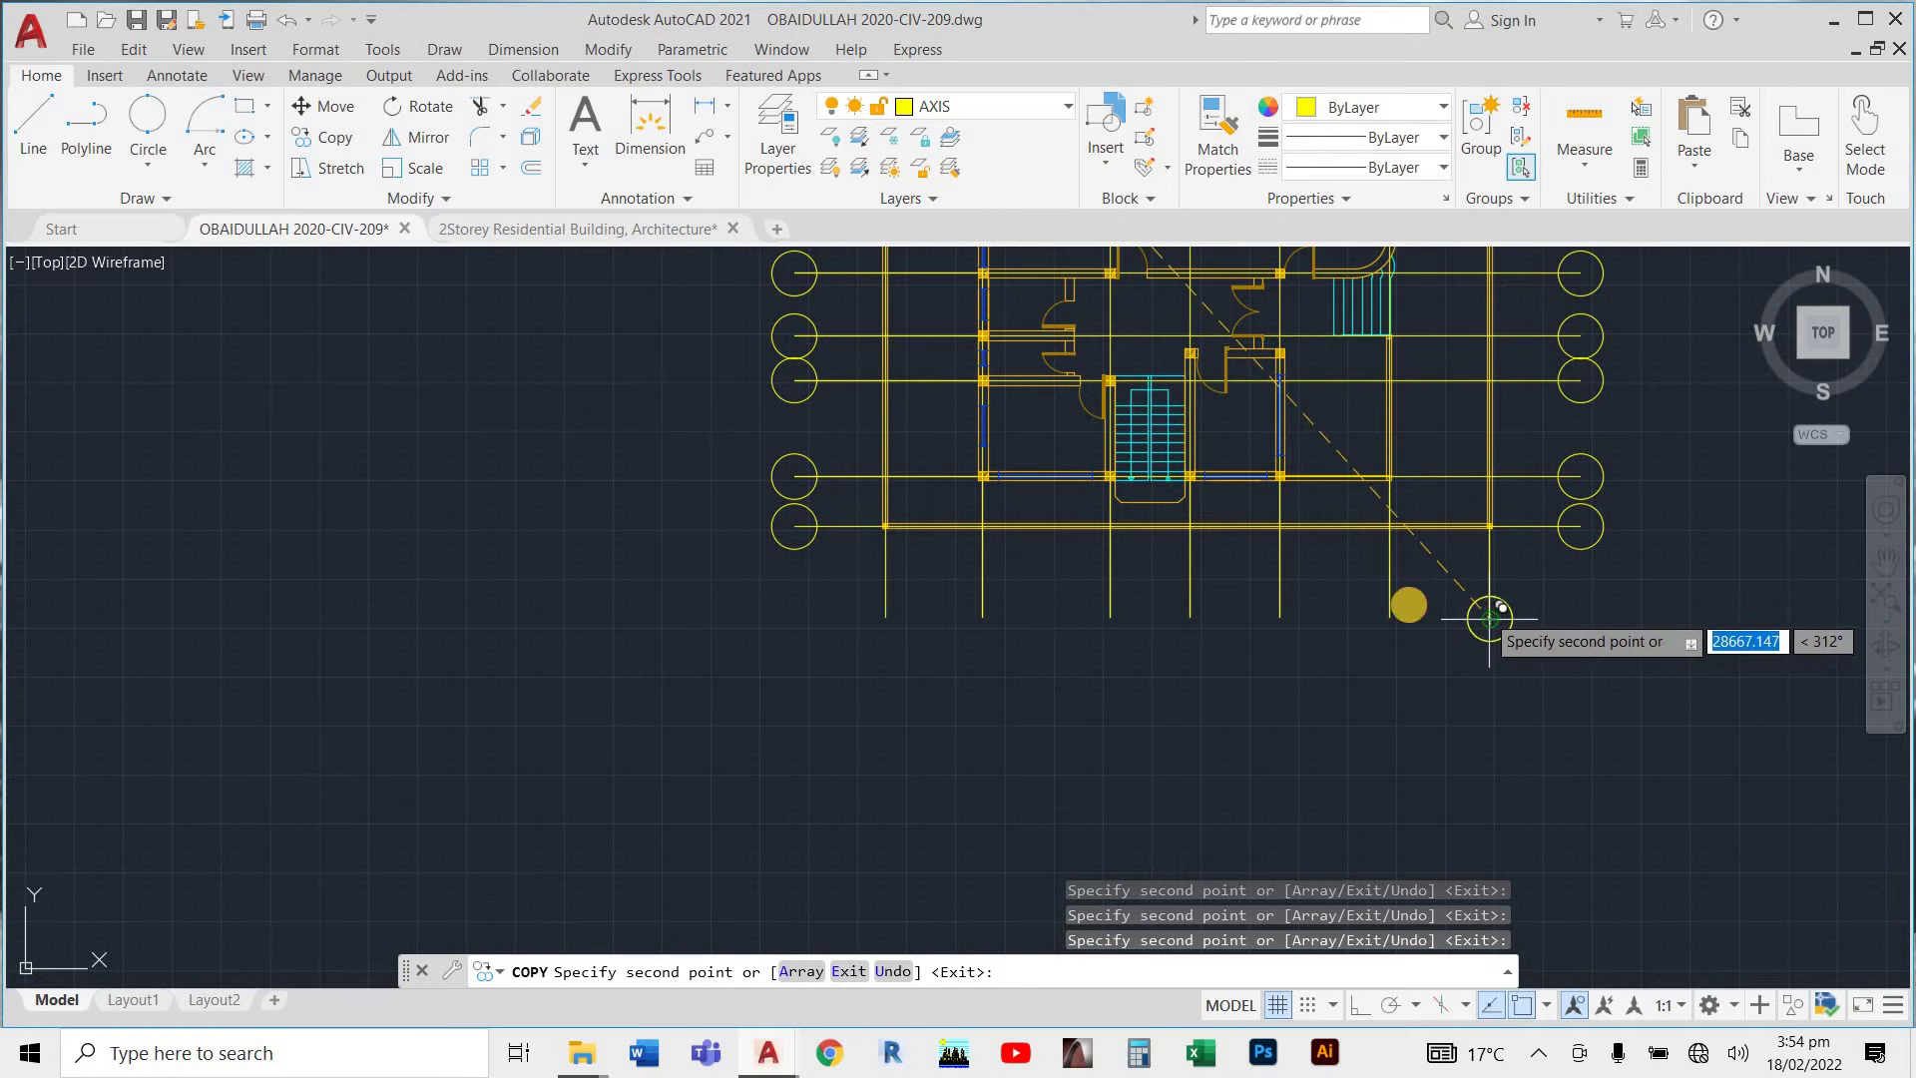
pyautogui.click(1489, 618)
pyautogui.click(1389, 617)
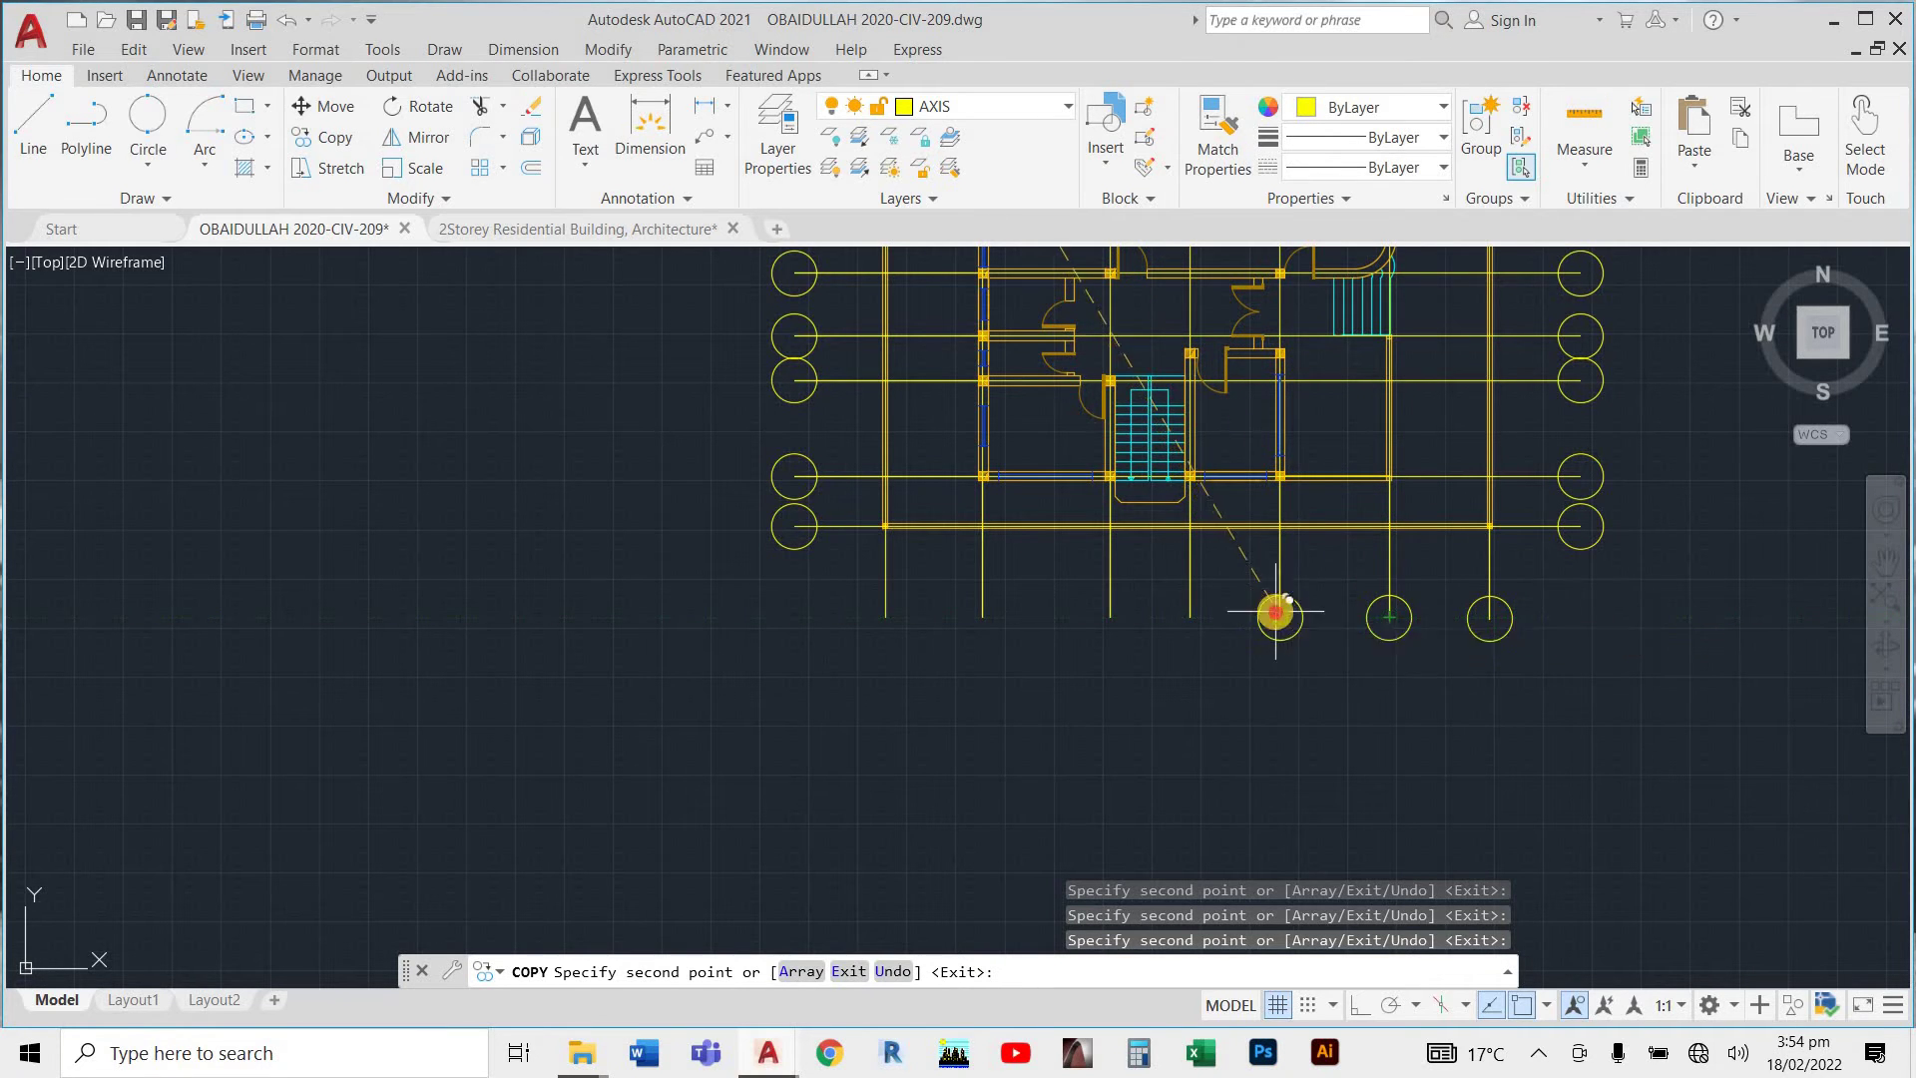
pyautogui.click(1281, 616)
pyautogui.click(1190, 617)
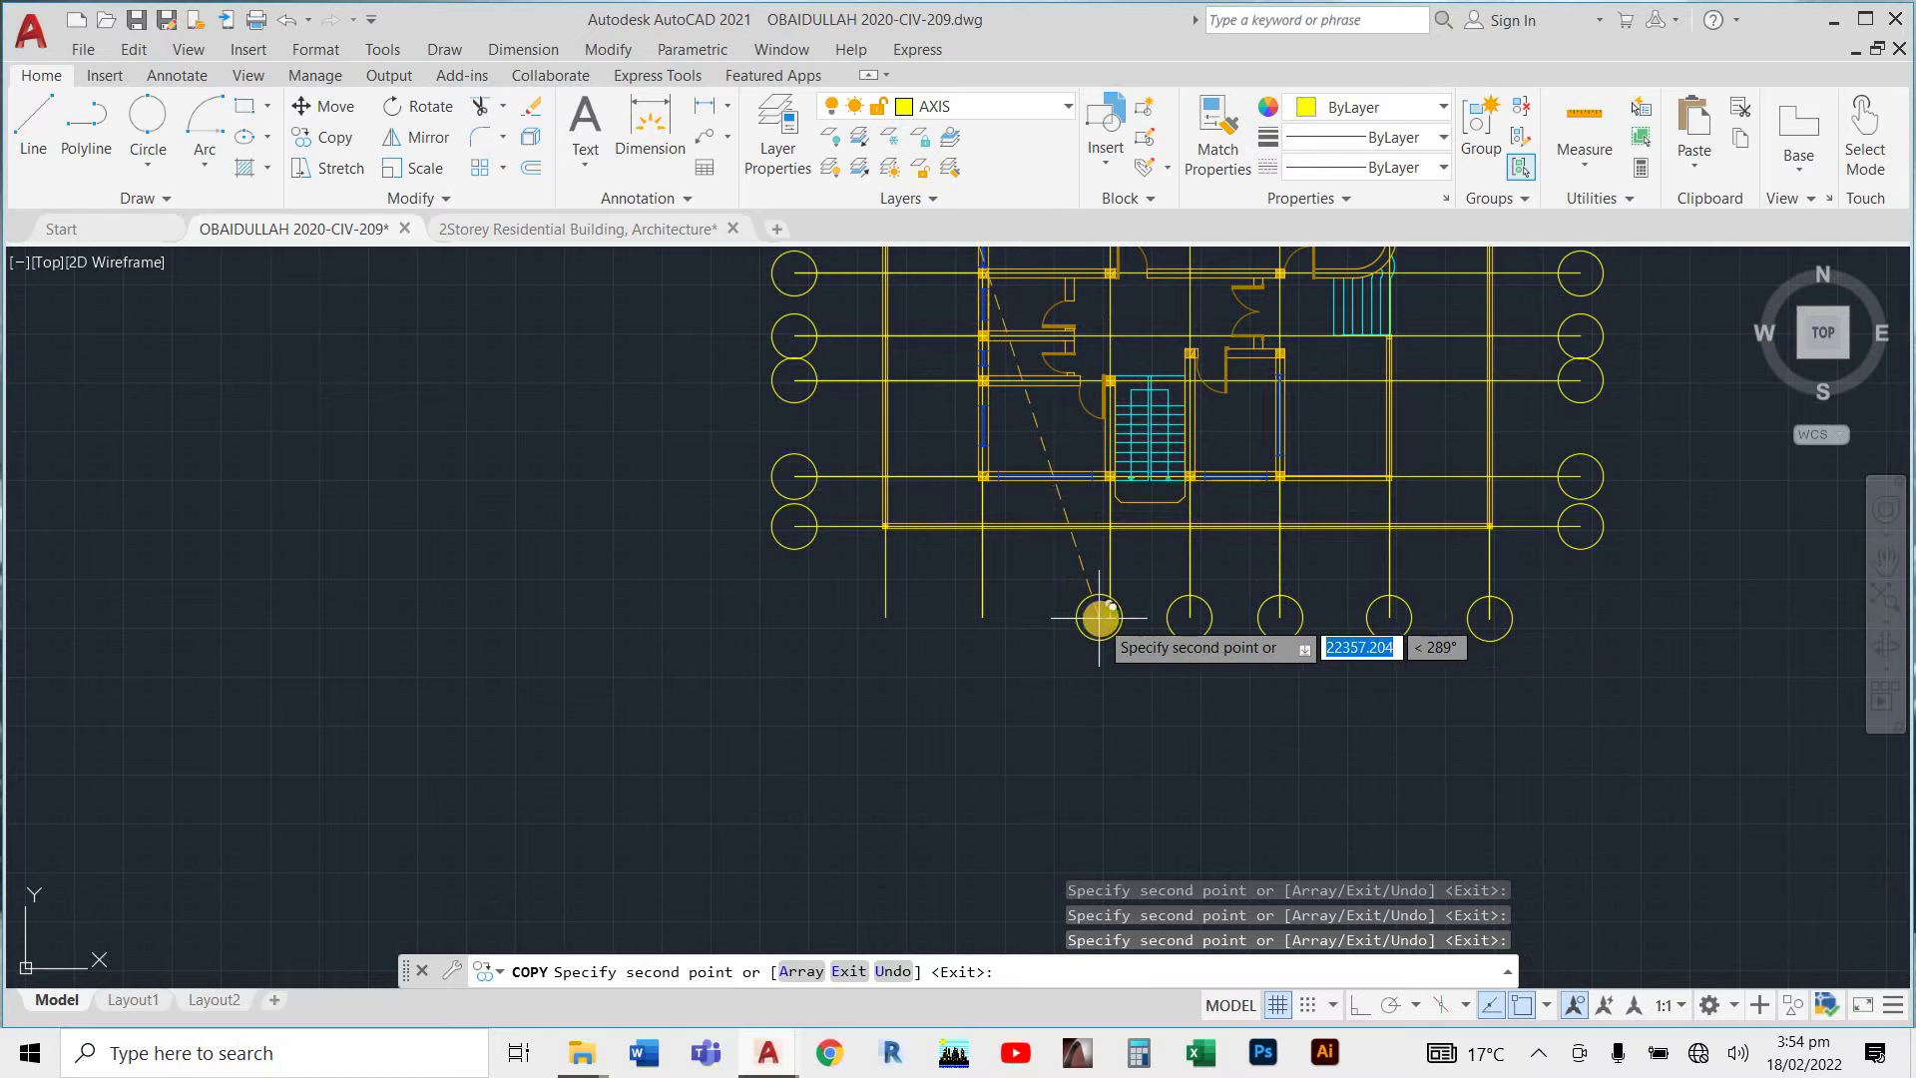
# Copy the circle to the bottom ends of the three leftmost vertical axis lines and finish copying.
pyautogui.click(1111, 616)
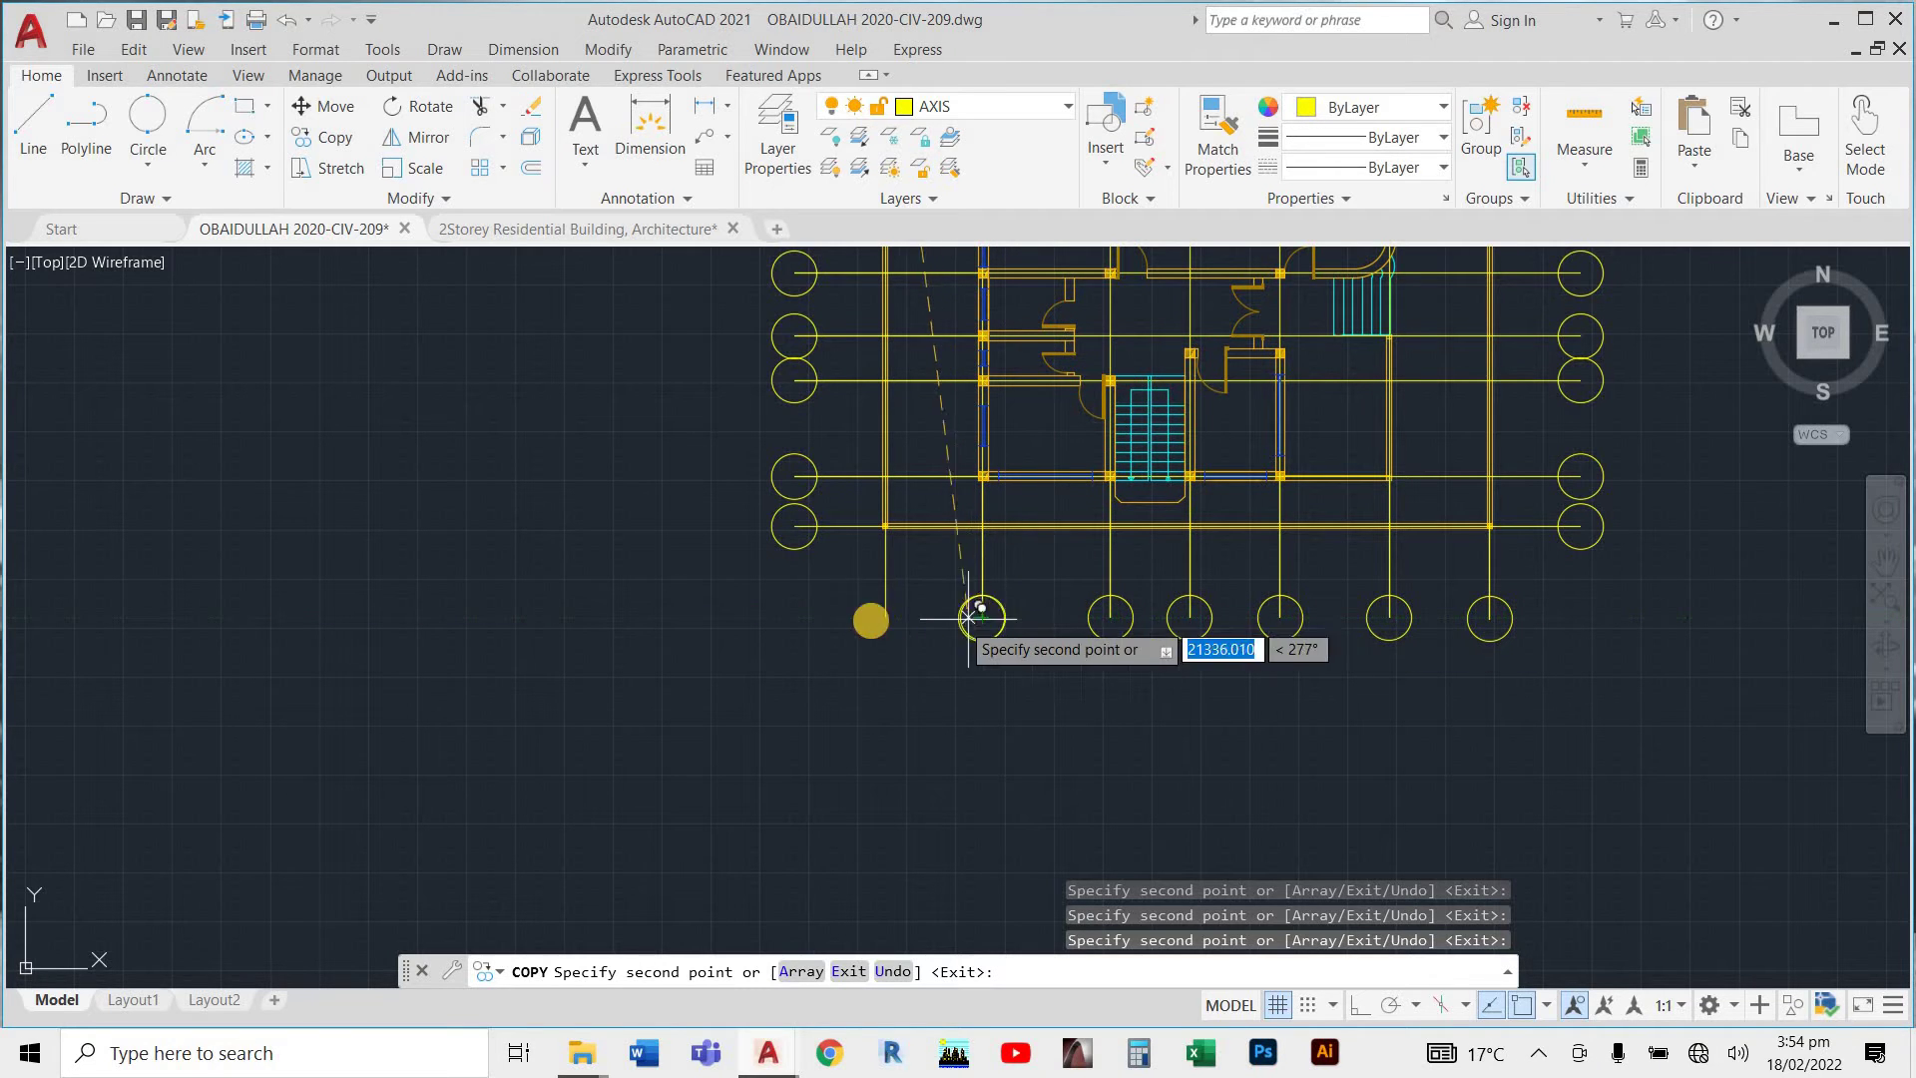
pyautogui.click(982, 616)
pyautogui.click(880, 618)
pyautogui.scroll(-4, 884, 640)
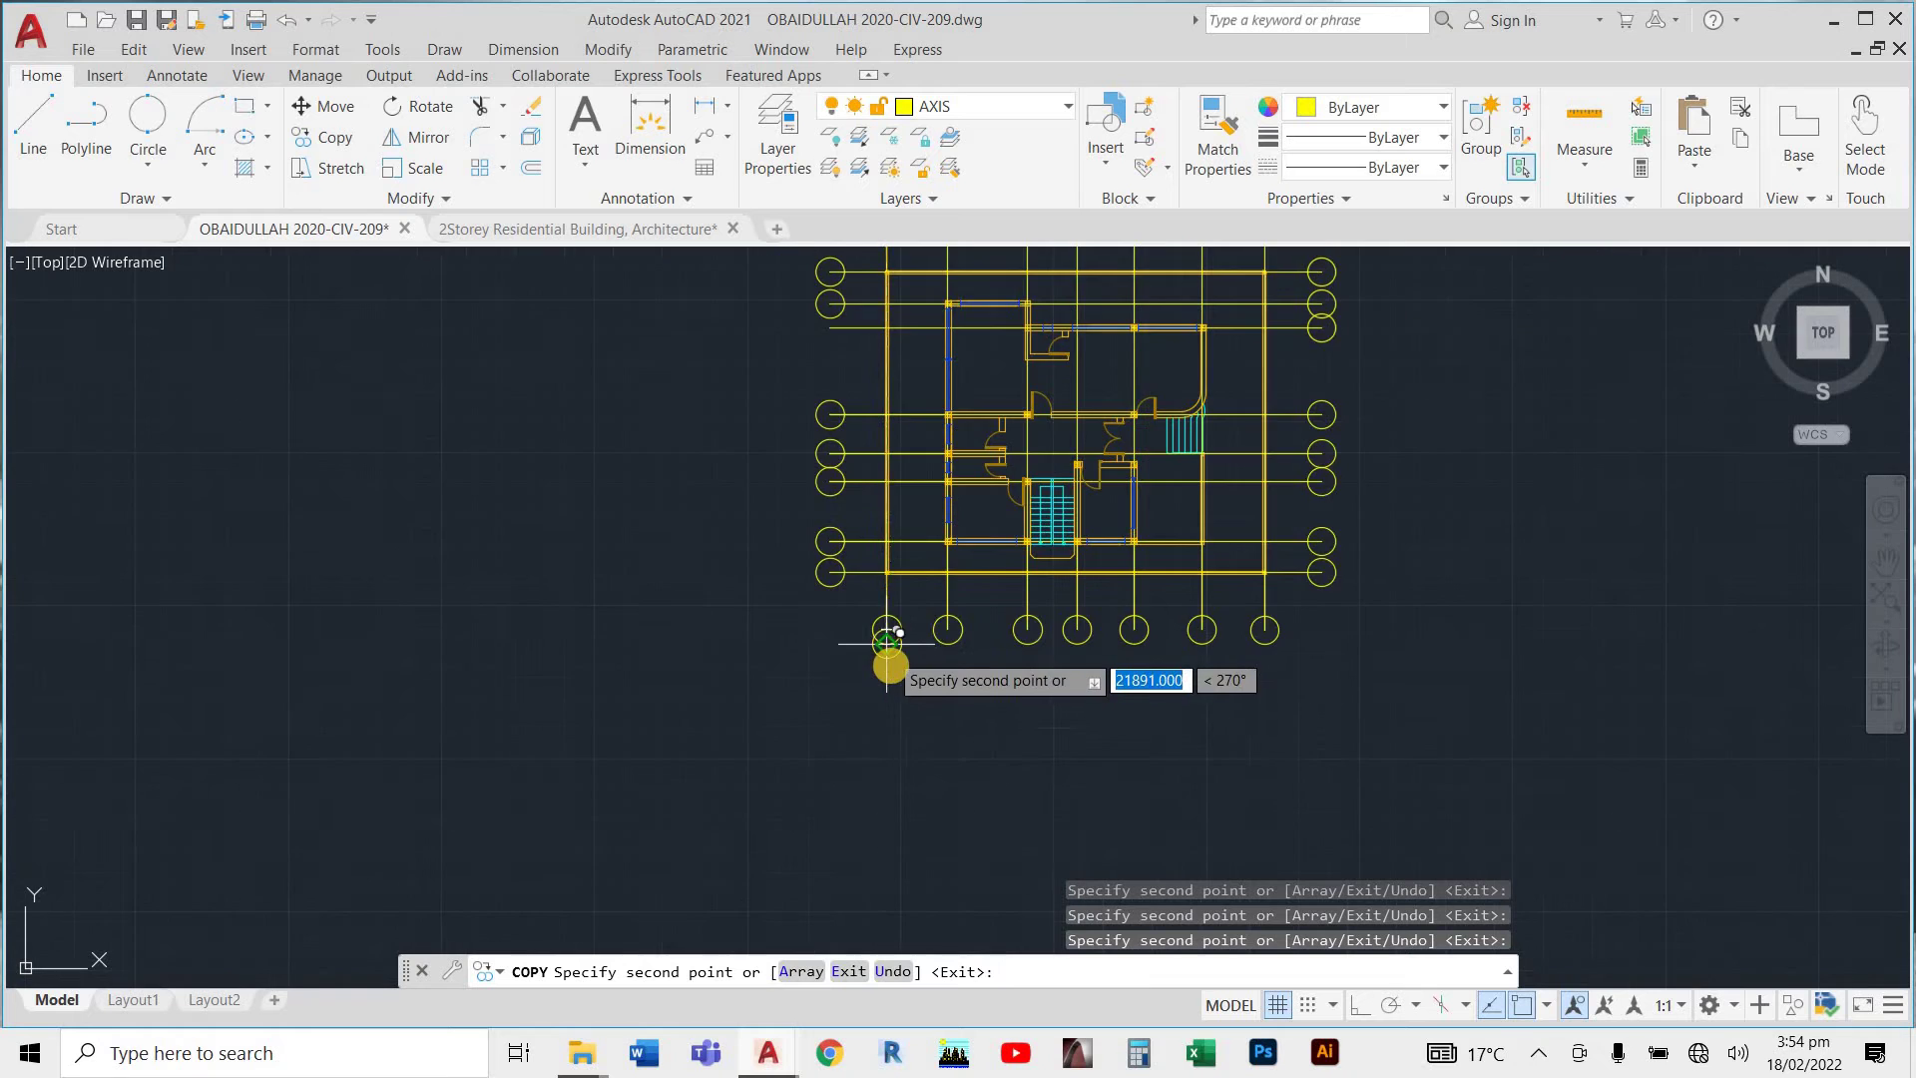
pyautogui.press('Escape')
# Examine the grid circles around the plan for axis line ends running inside them and for overlapping or missing circles.
pyautogui.scroll(5, 1249, 458)
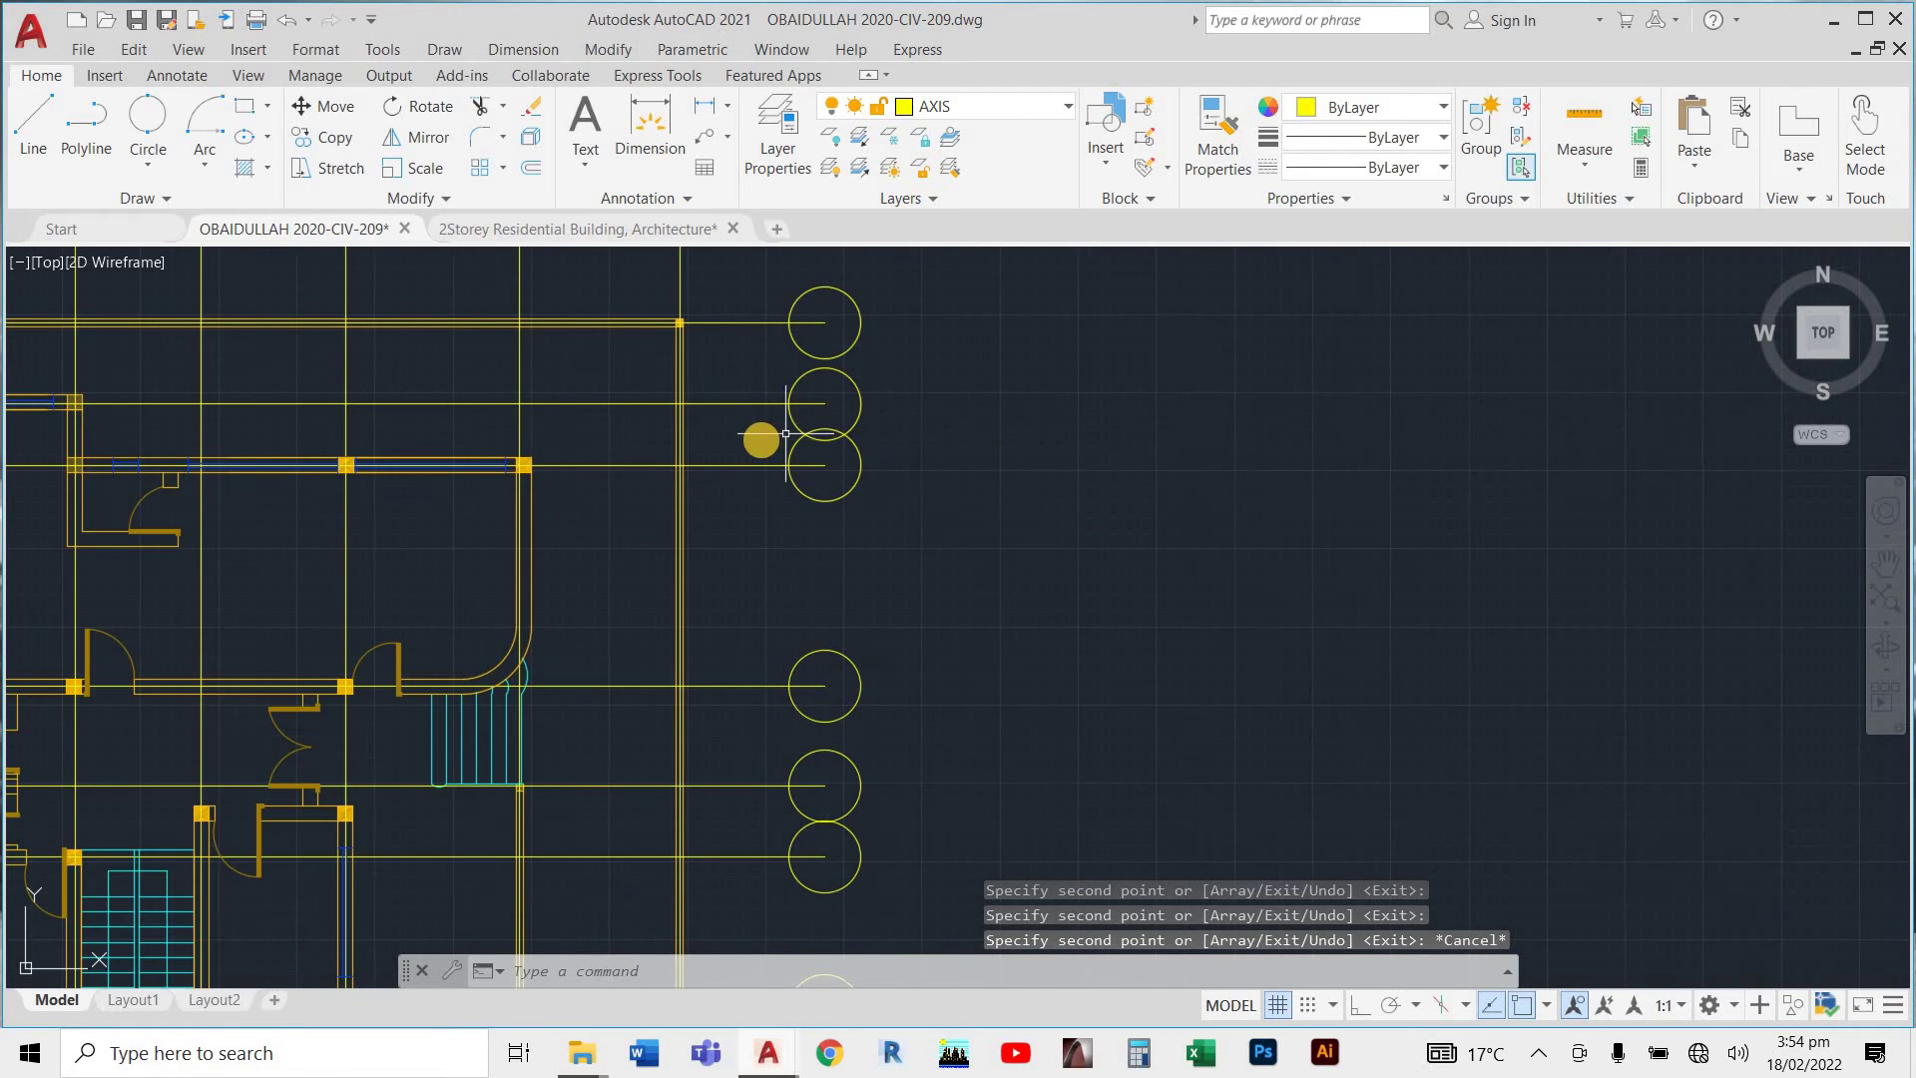
pyautogui.scroll(3, 761, 447)
pyautogui.scroll(-3, 948, 499)
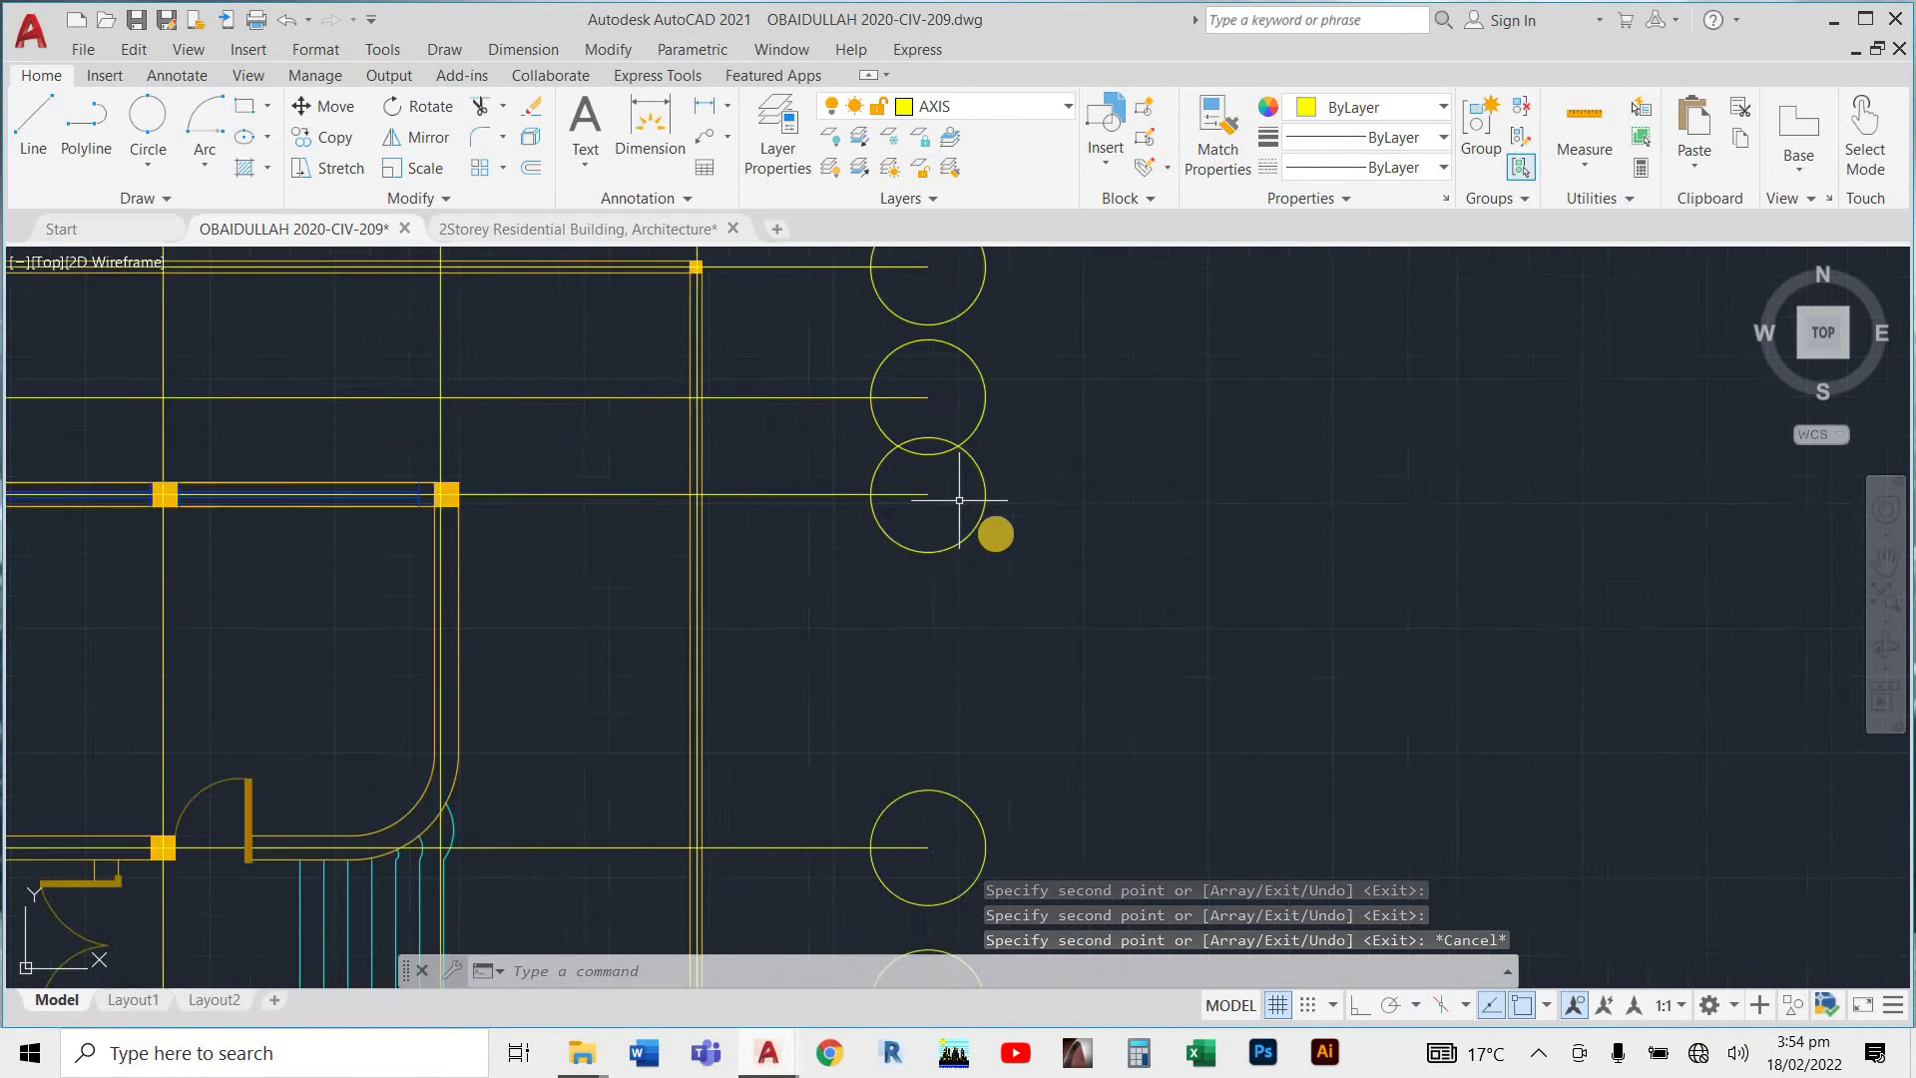
pyautogui.scroll(3, 988, 535)
pyautogui.scroll(-5, 1003, 598)
pyautogui.scroll(-3, 1225, 550)
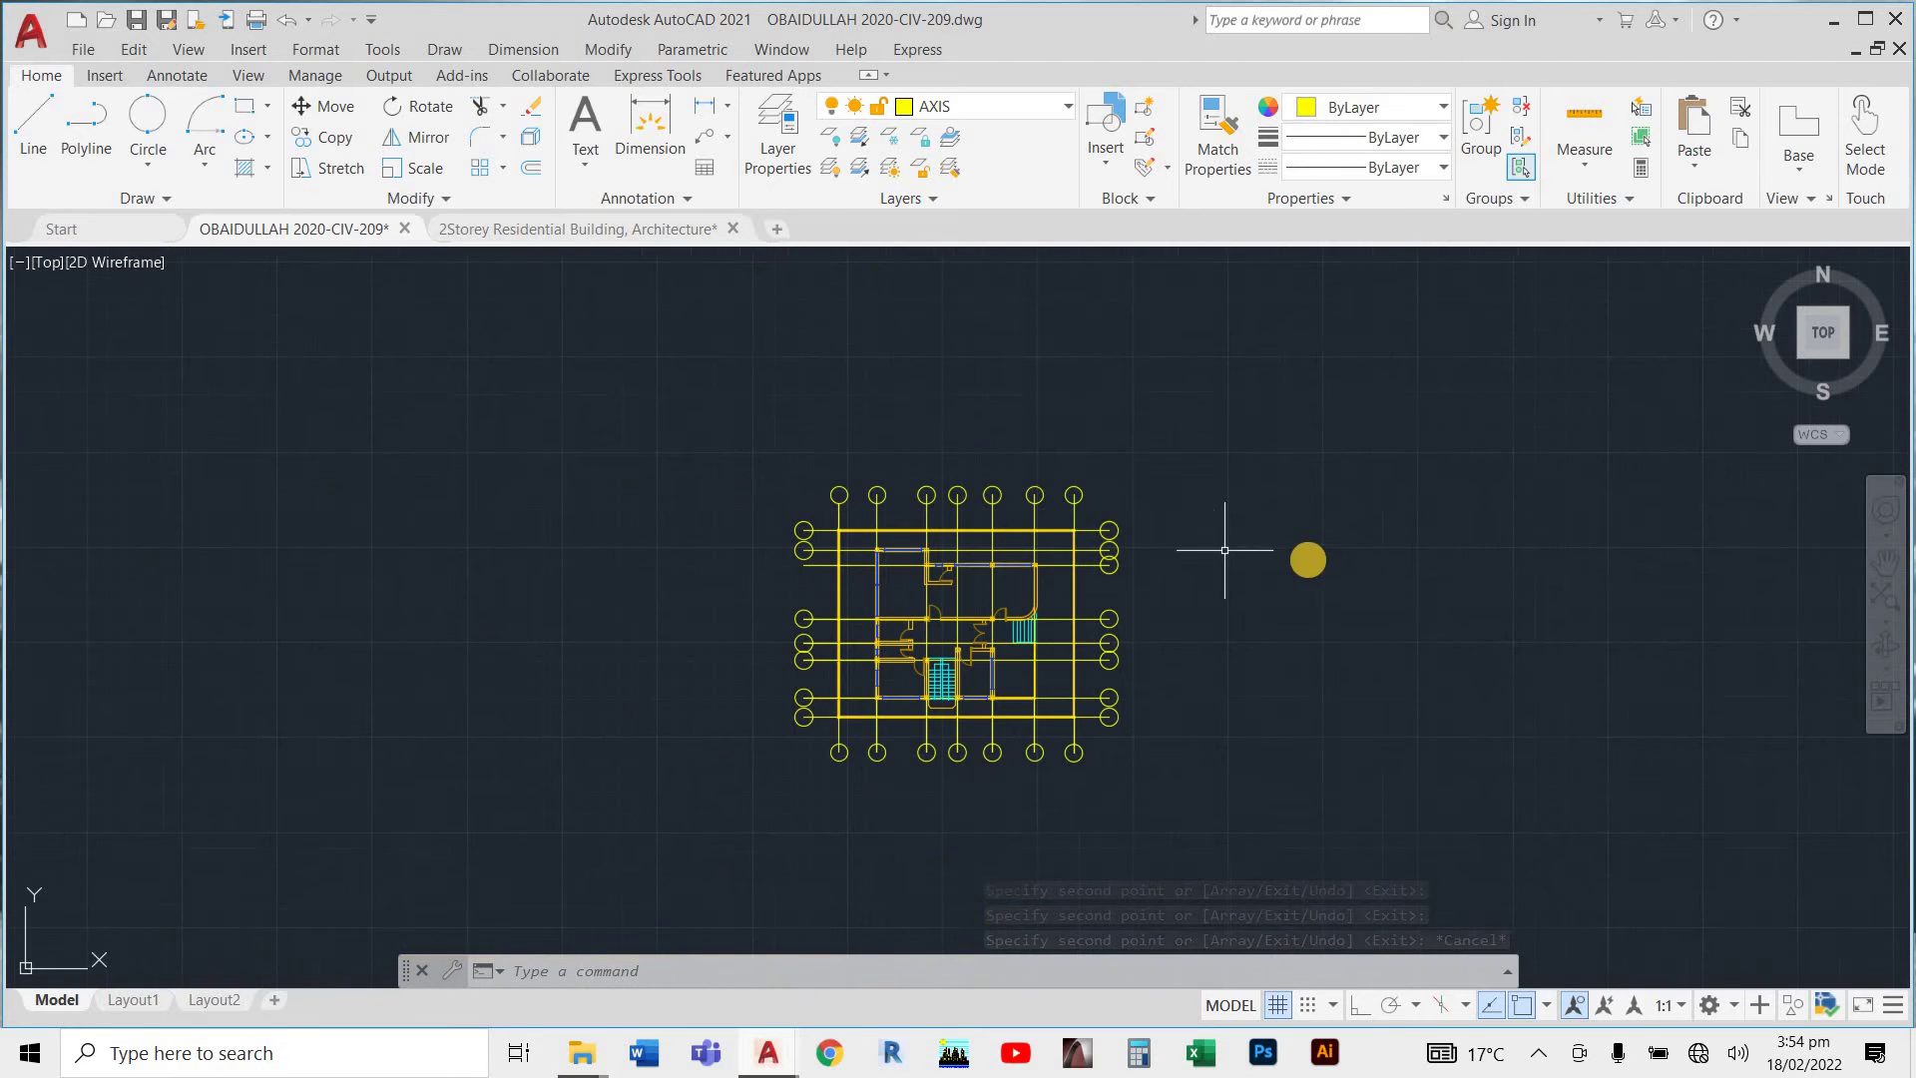
pyautogui.scroll(3, 853, 761)
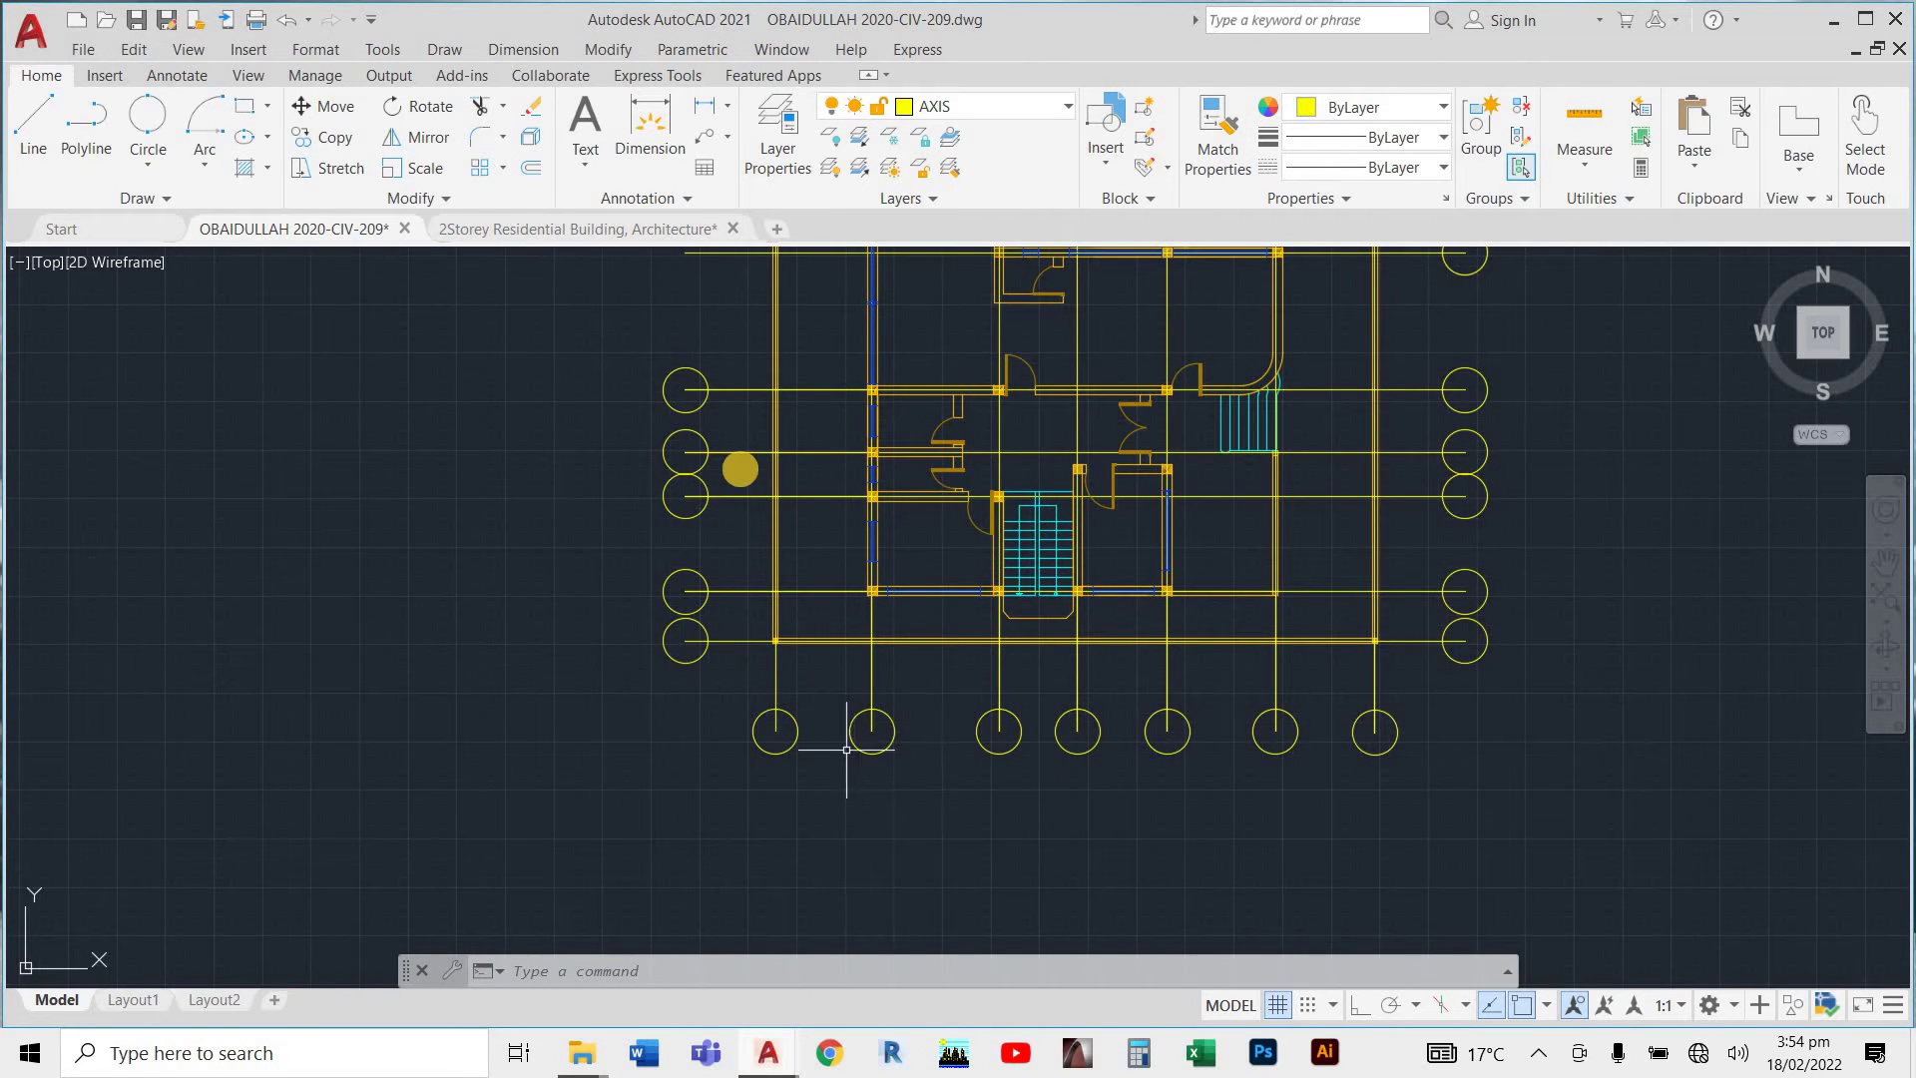
pyautogui.scroll(5, 741, 461)
pyautogui.scroll(-8, 674, 496)
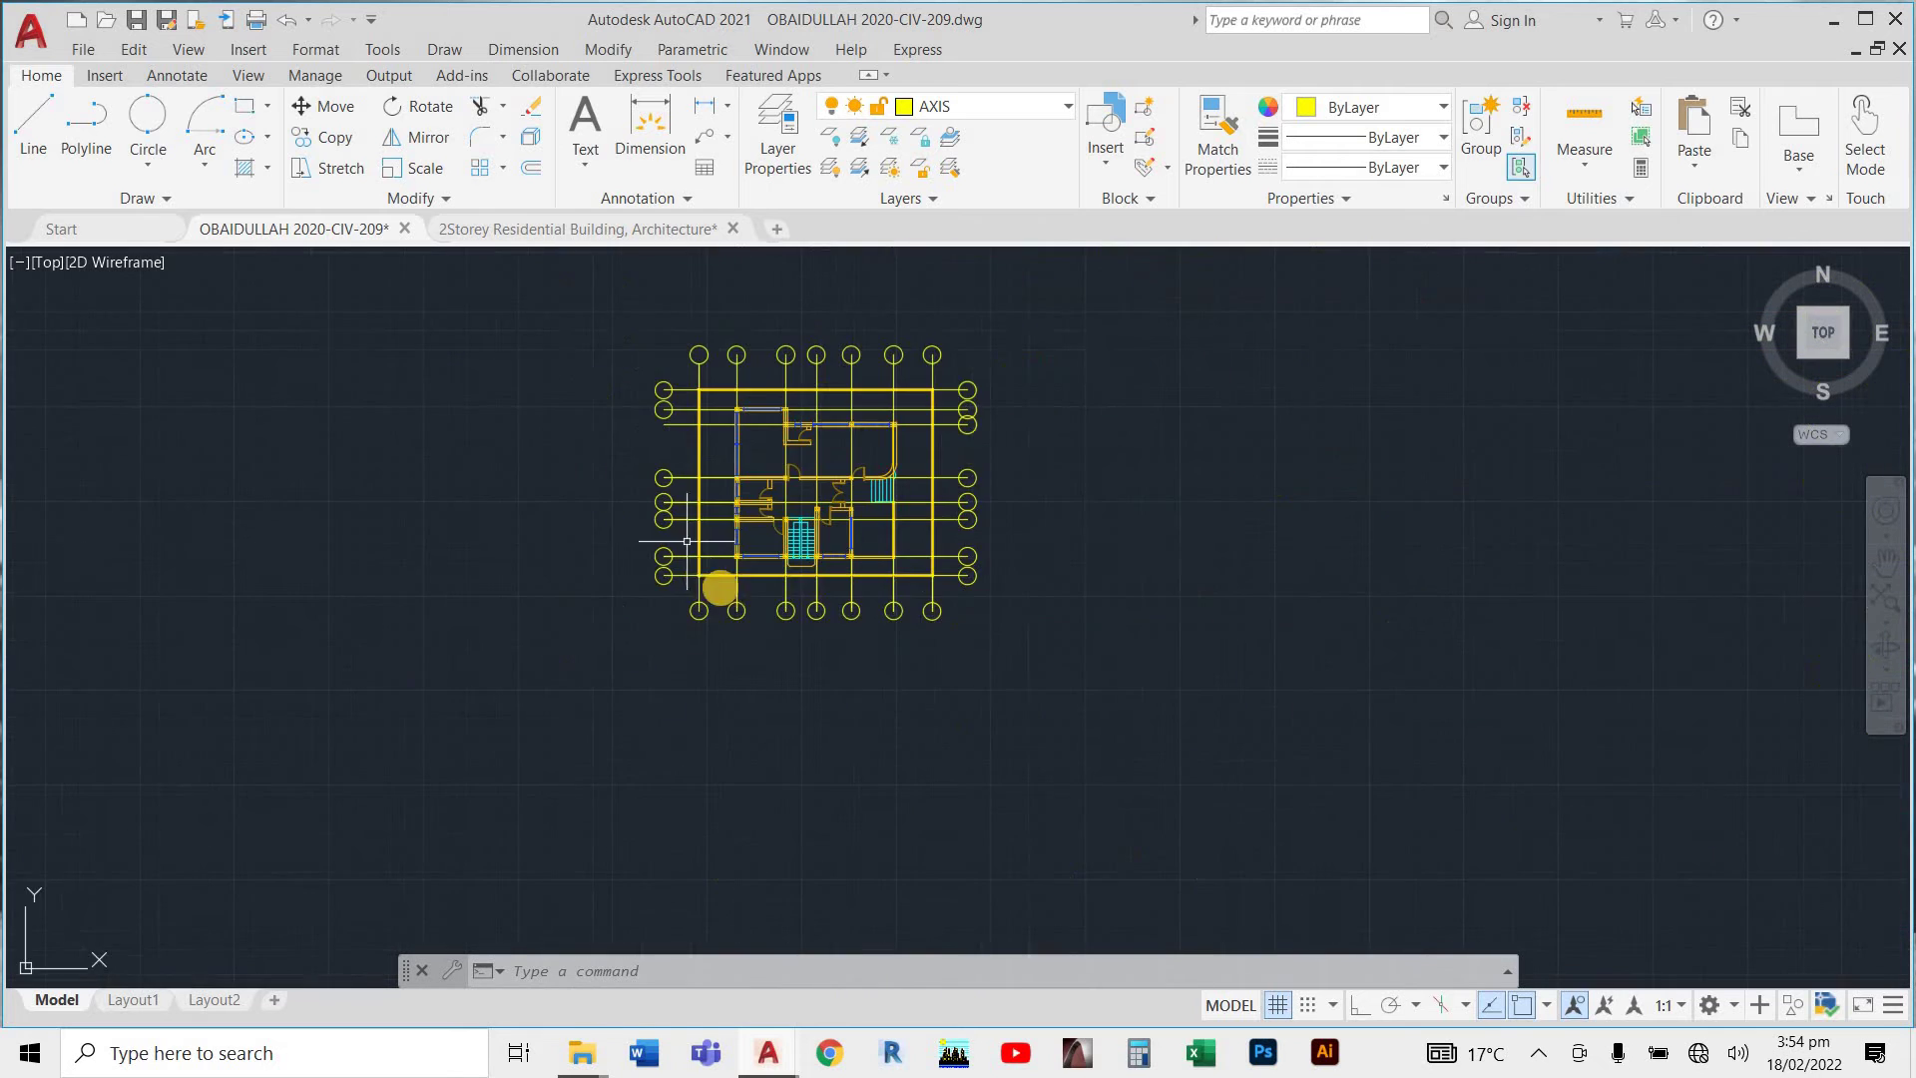
pyautogui.scroll(4, 699, 558)
pyautogui.scroll(-4, 828, 719)
pyautogui.scroll(2, 761, 458)
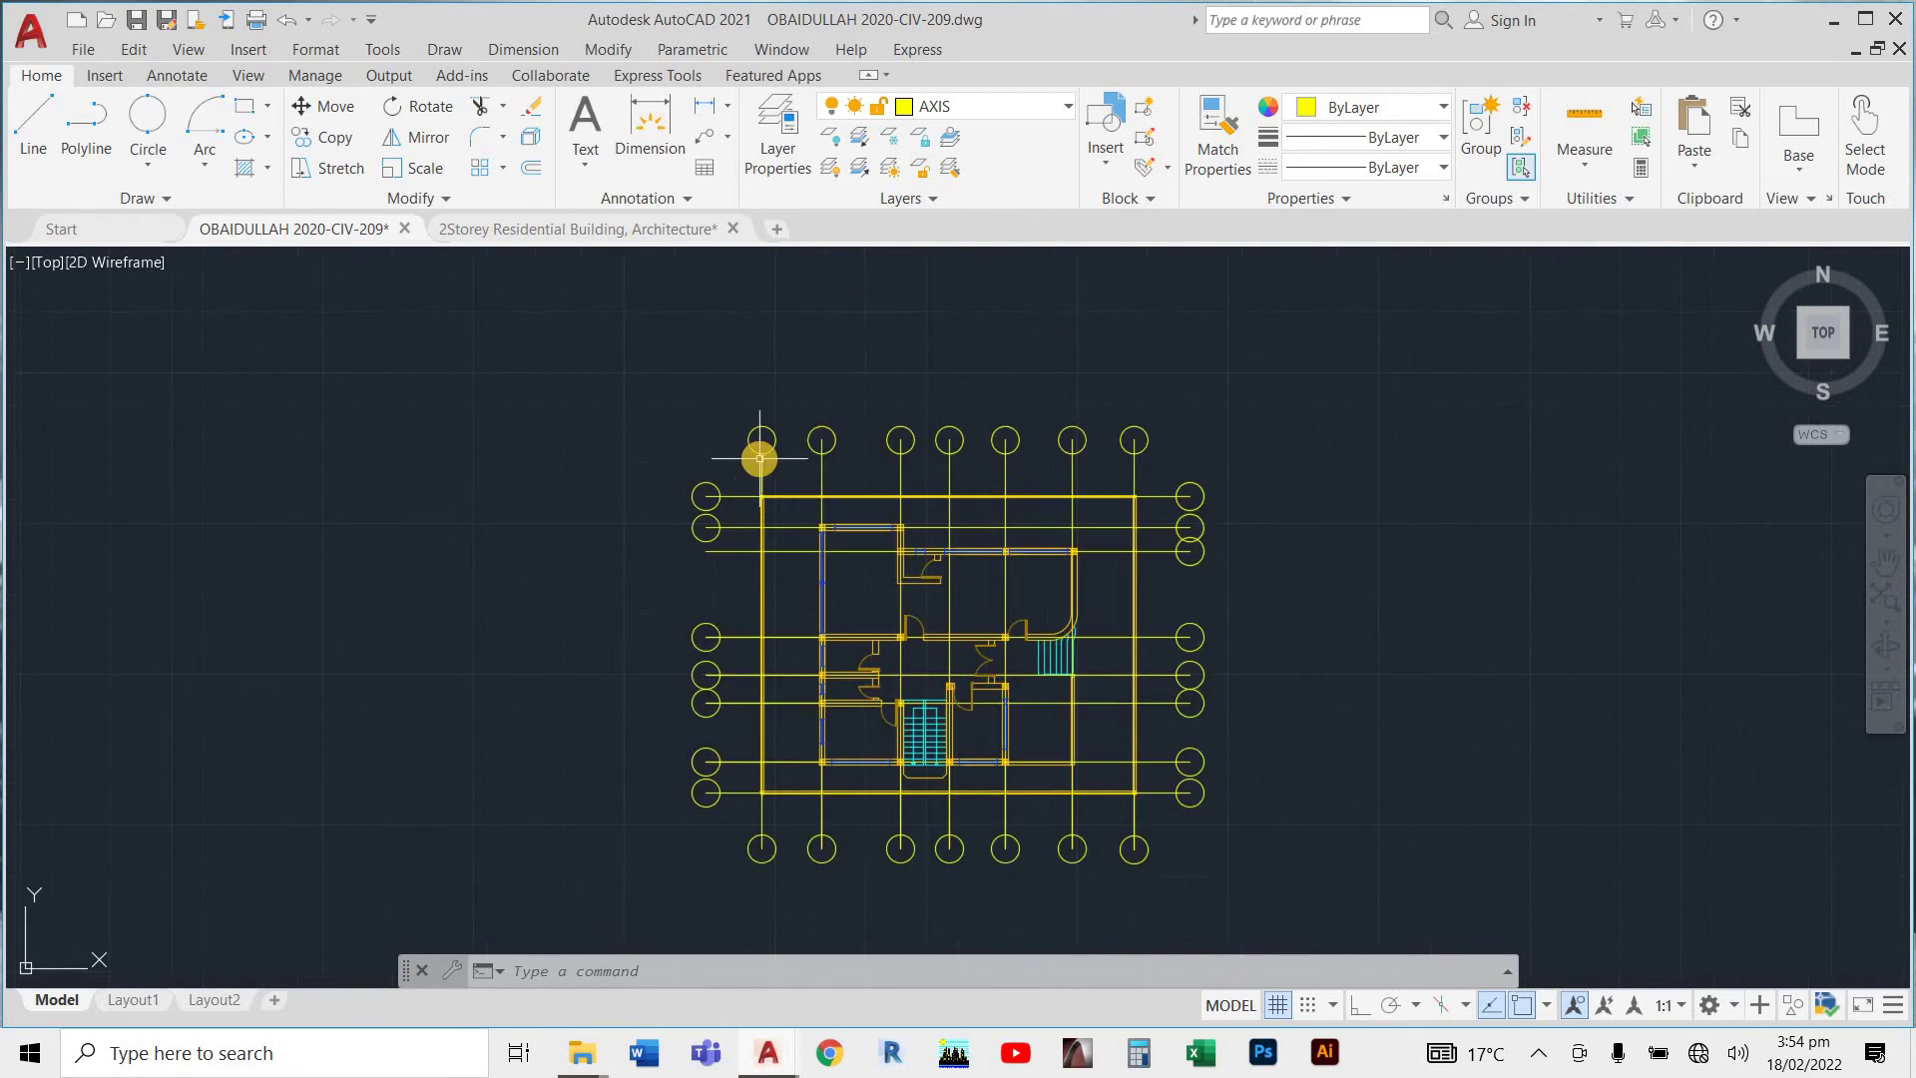
# Trim the vertical axis line ends inside the second, third, fourth and fifth circles from the left along the top.
pyautogui.scroll(4, 768, 439)
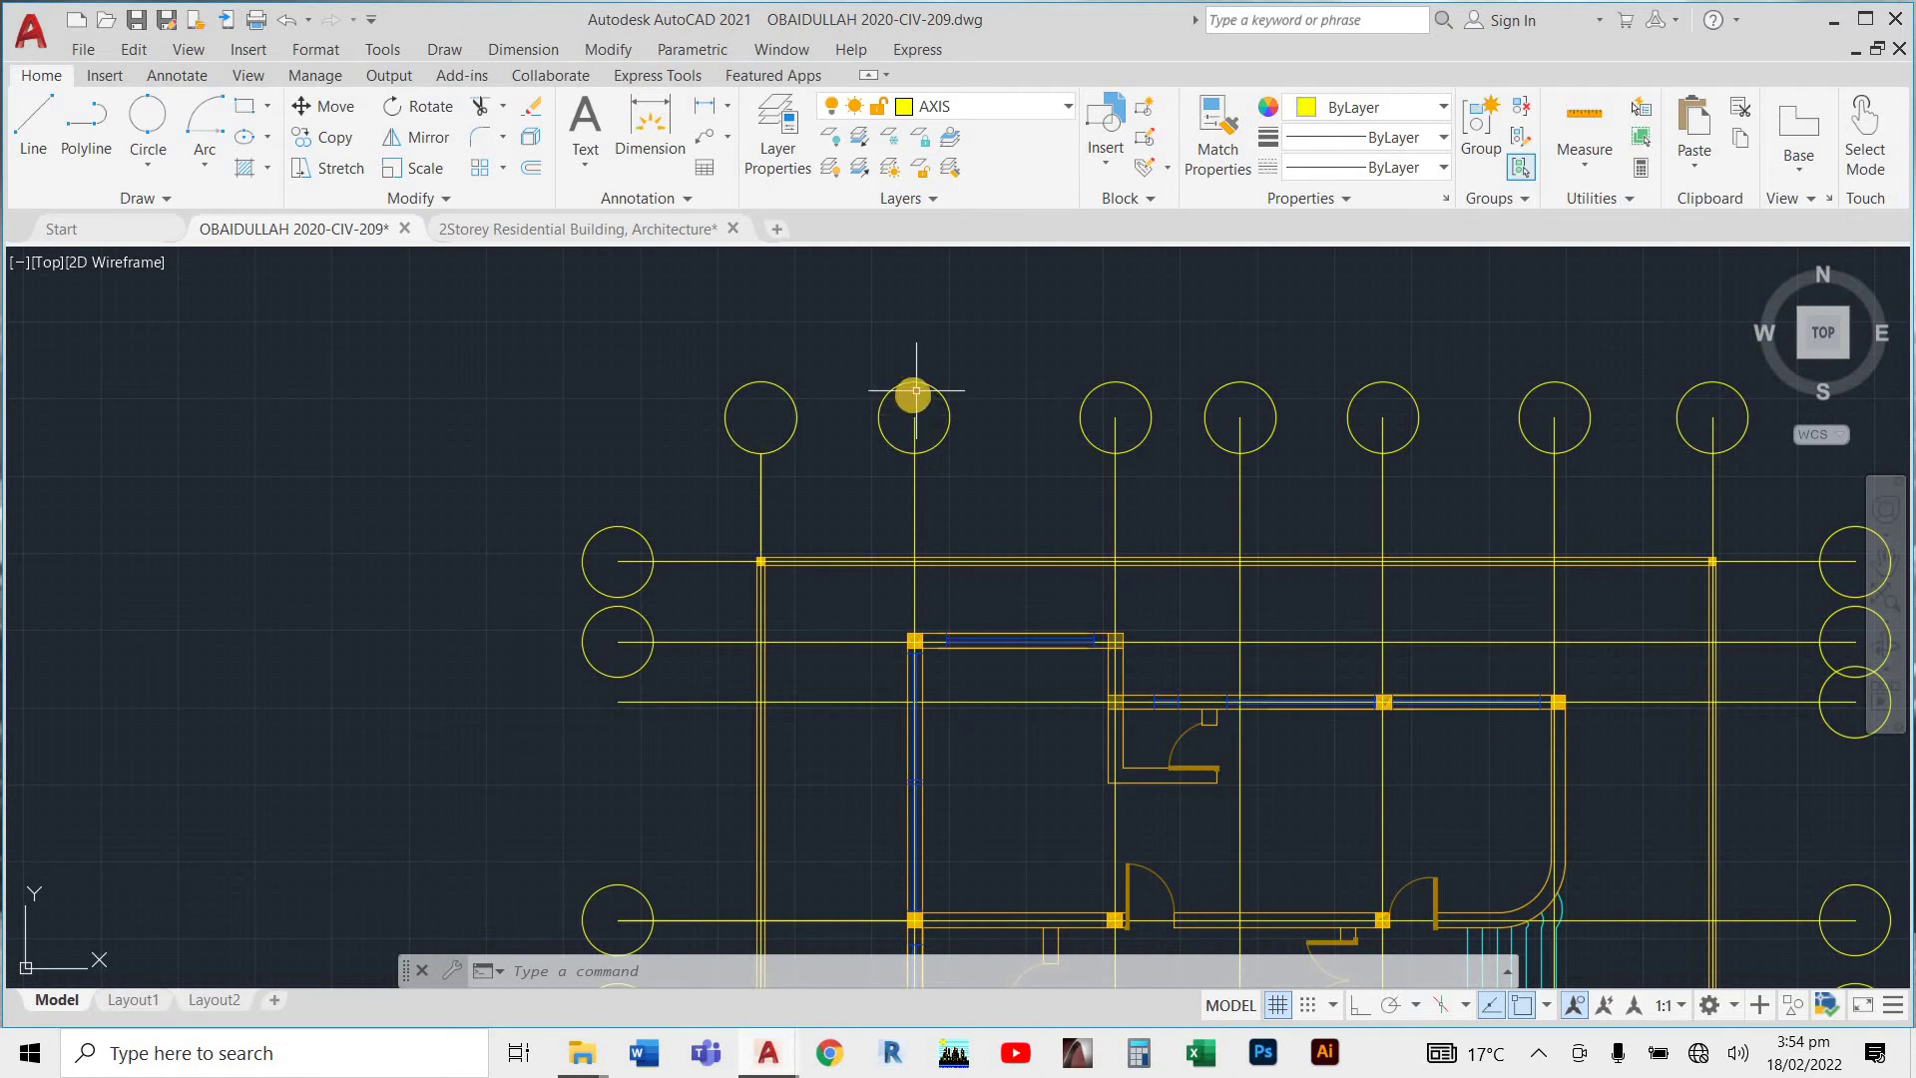
pyautogui.press('Return')
pyautogui.click(913, 433)
pyautogui.click(919, 416)
pyautogui.click(914, 436)
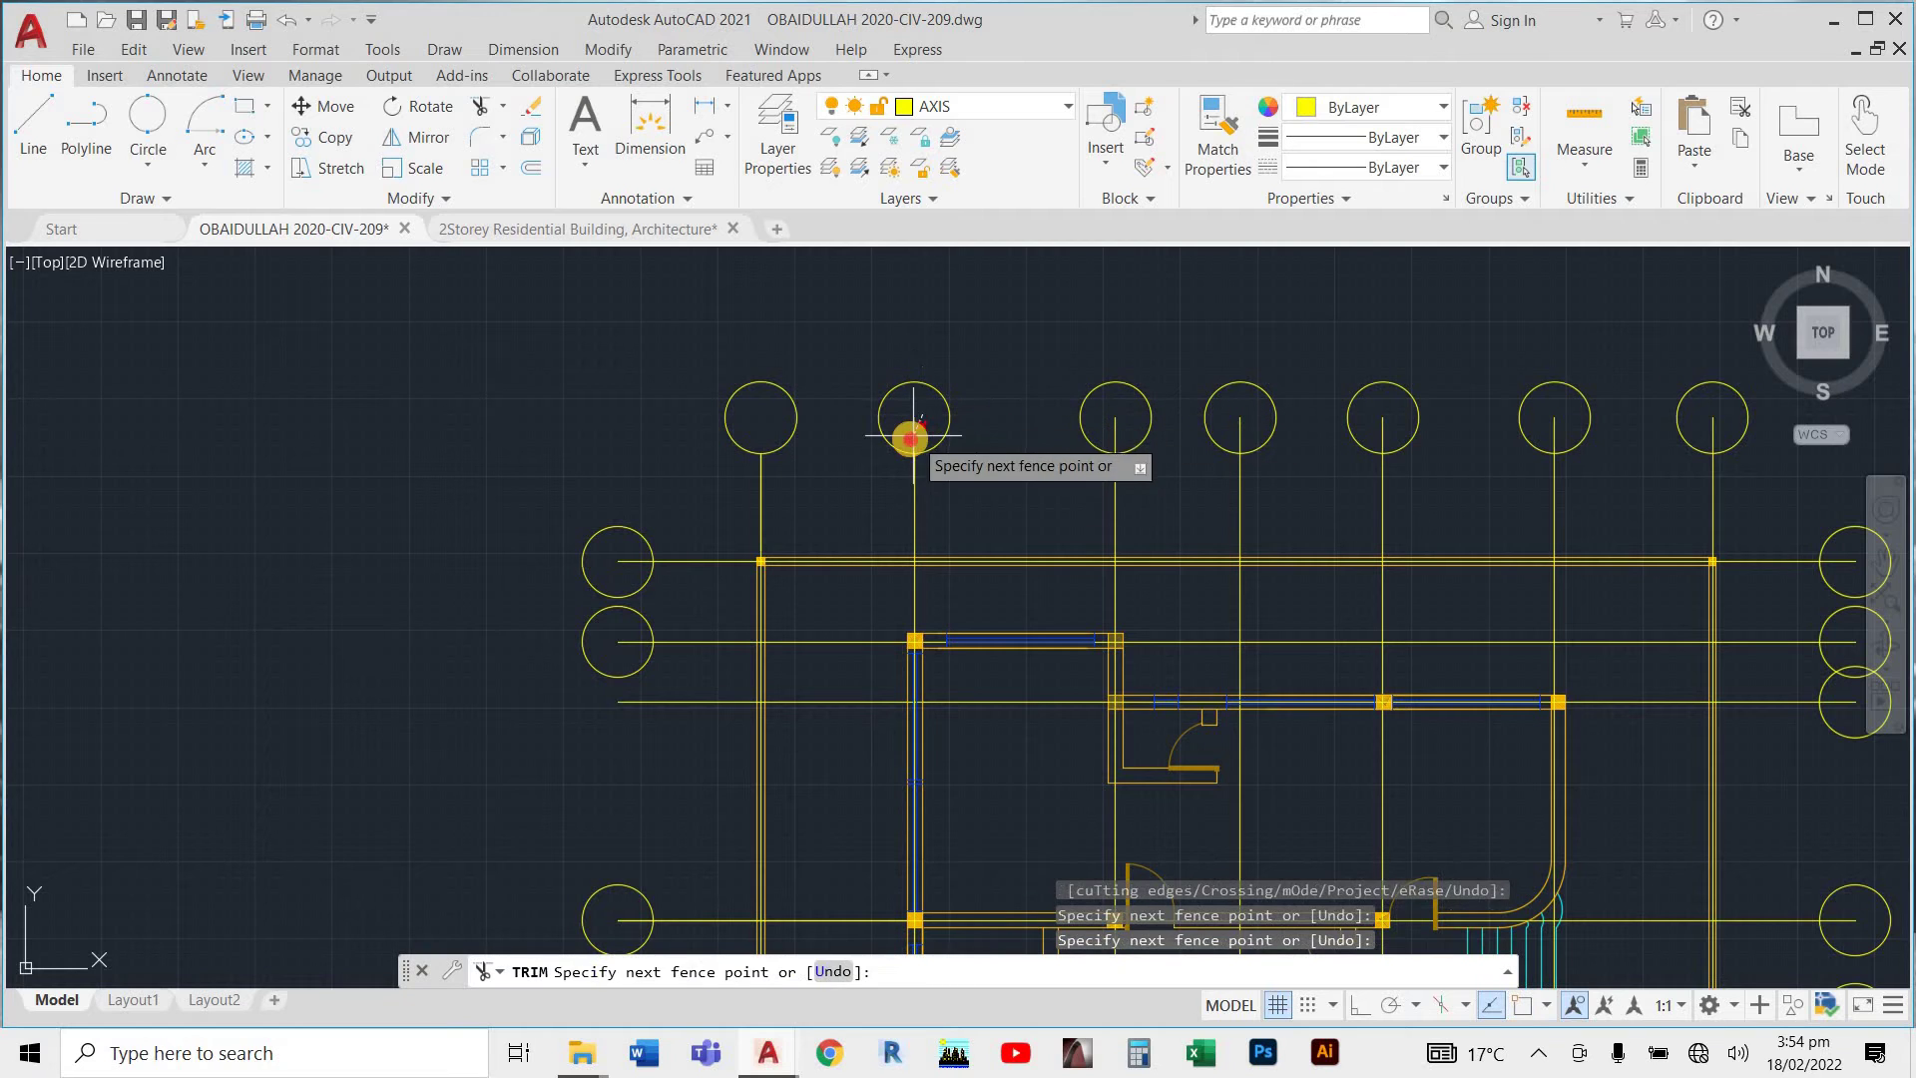
pyautogui.moveTo(1125, 401); pyautogui.dragTo(1105, 430)
pyautogui.moveTo(1253, 408)
pyautogui.mouseDown()
pyautogui.moveTo(1222, 428)
pyautogui.moveTo(1254, 435)
pyautogui.mouseUp()
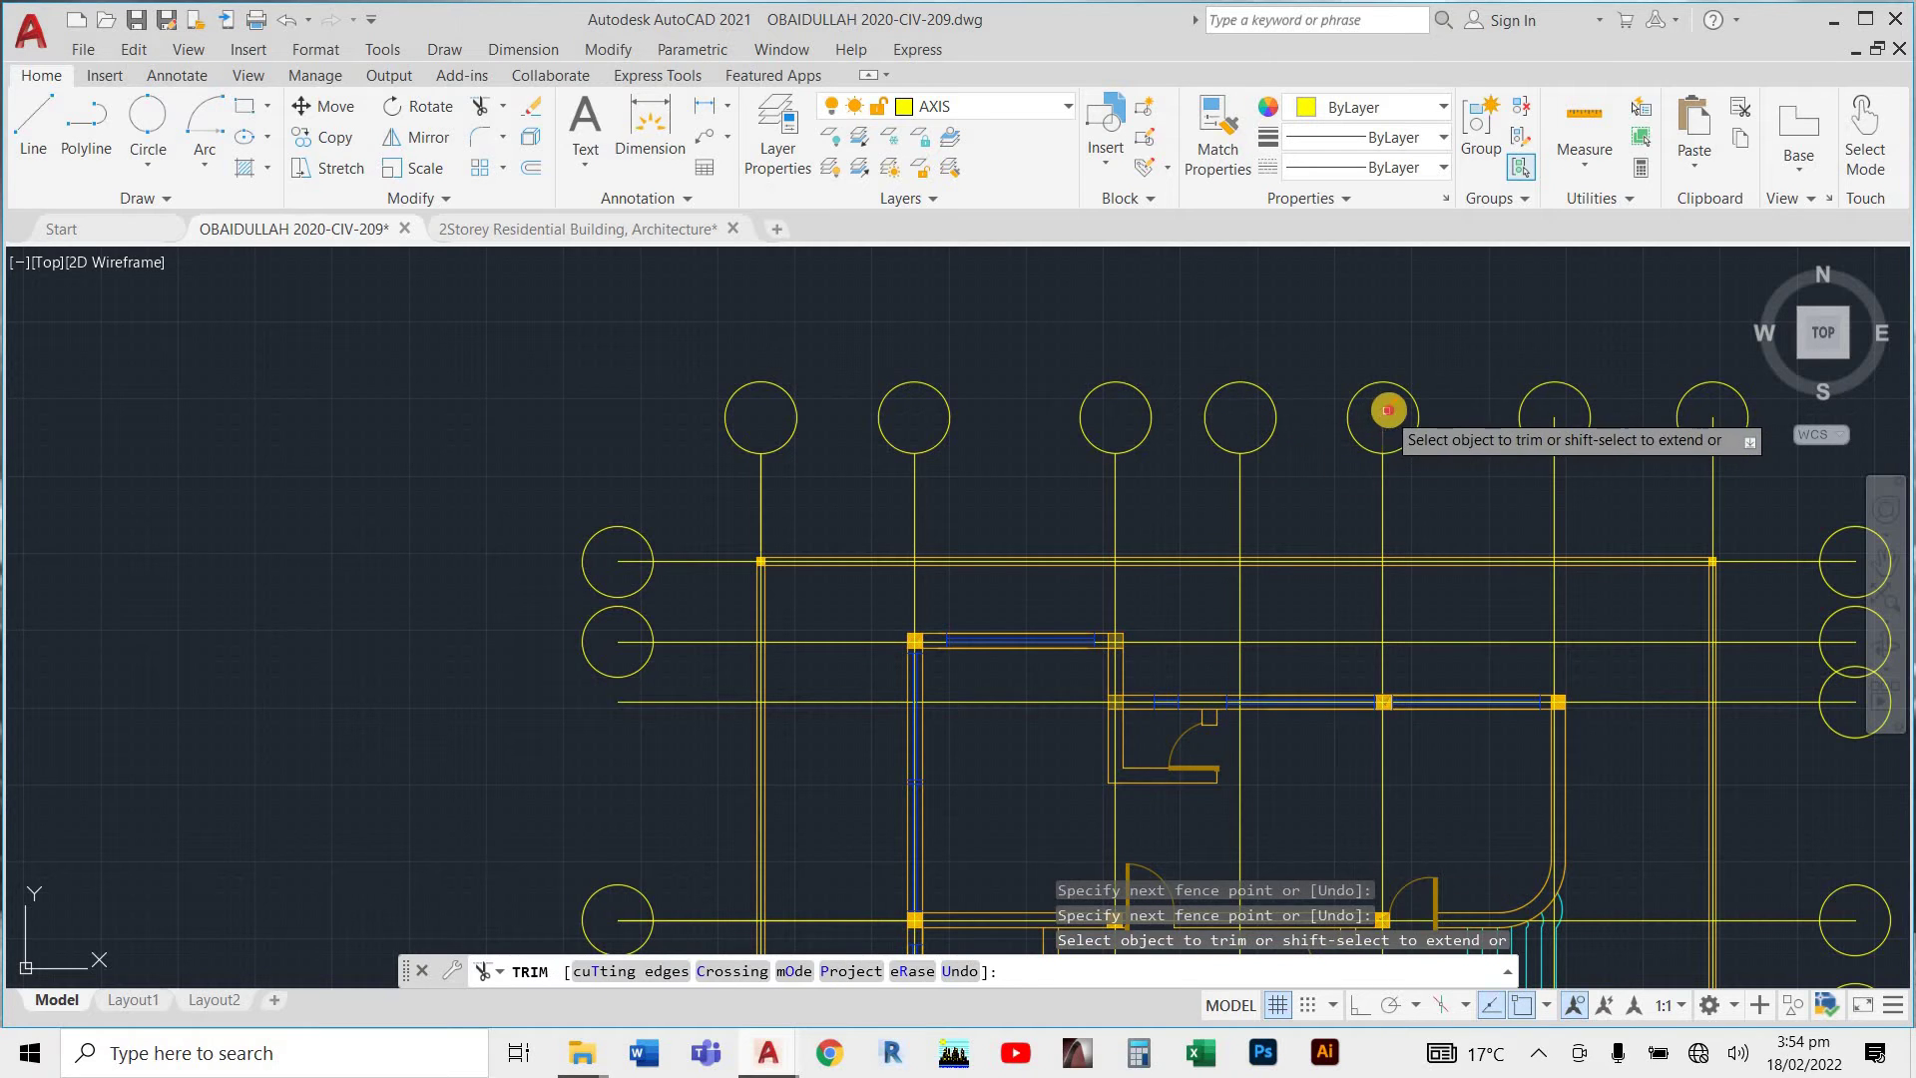
pyautogui.moveTo(1390, 411); pyautogui.dragTo(1382, 427)
# Trim the vertical axis line ends inside the two rightmost circles of the top row.
pyautogui.scroll(-4, 1122, 409)
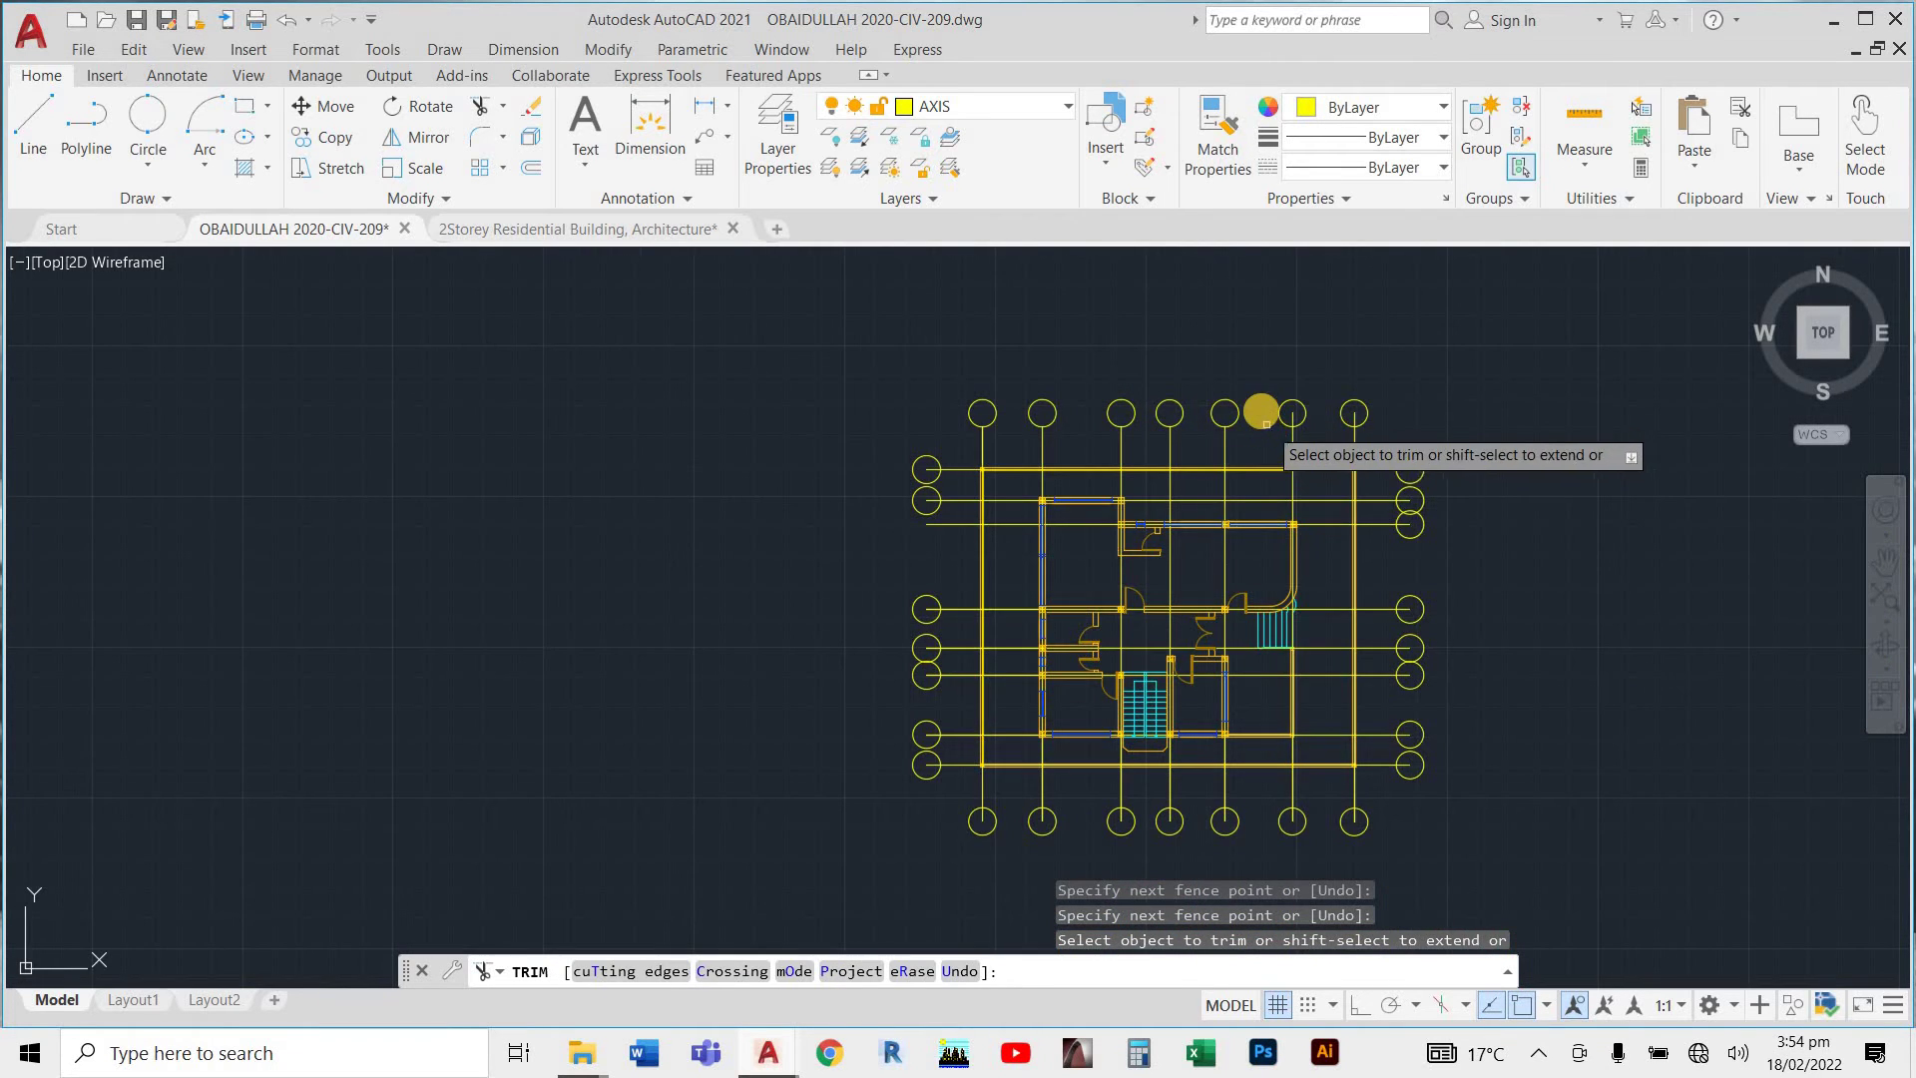
pyautogui.scroll(2, 1216, 436)
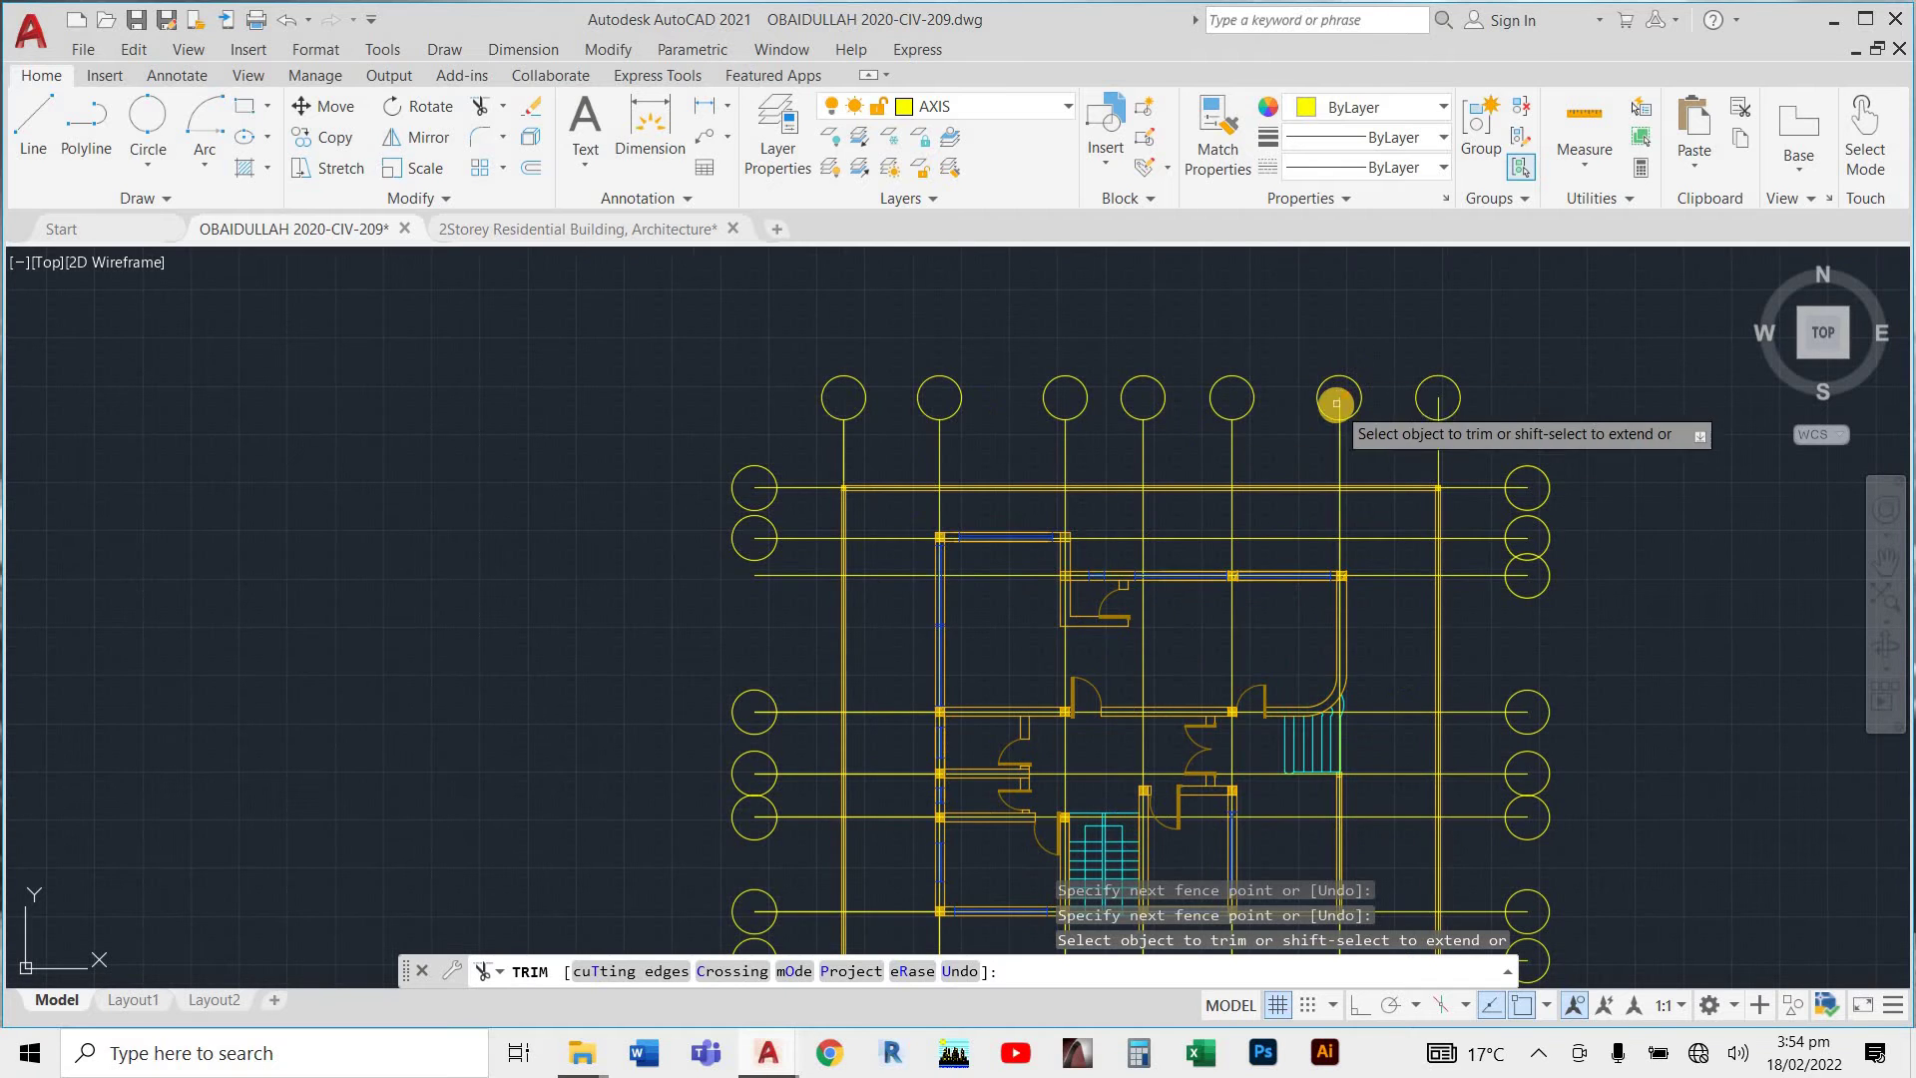
pyautogui.scroll(4, 1337, 405)
pyautogui.moveTo(1367, 387); pyautogui.dragTo(1332, 406)
pyautogui.moveTo(1542, 391)
pyautogui.mouseDown()
pyautogui.moveTo(1604, 385)
pyautogui.moveTo(1454, 513)
pyautogui.mouseUp()
# Trim the horizontal axis line ends inside the six uppermost circles on the plan's right side.
pyautogui.scroll(-3, 1583, 515)
pyautogui.scroll(2, 1571, 529)
pyautogui.moveTo(1603, 479); pyautogui.dragTo(1567, 495)
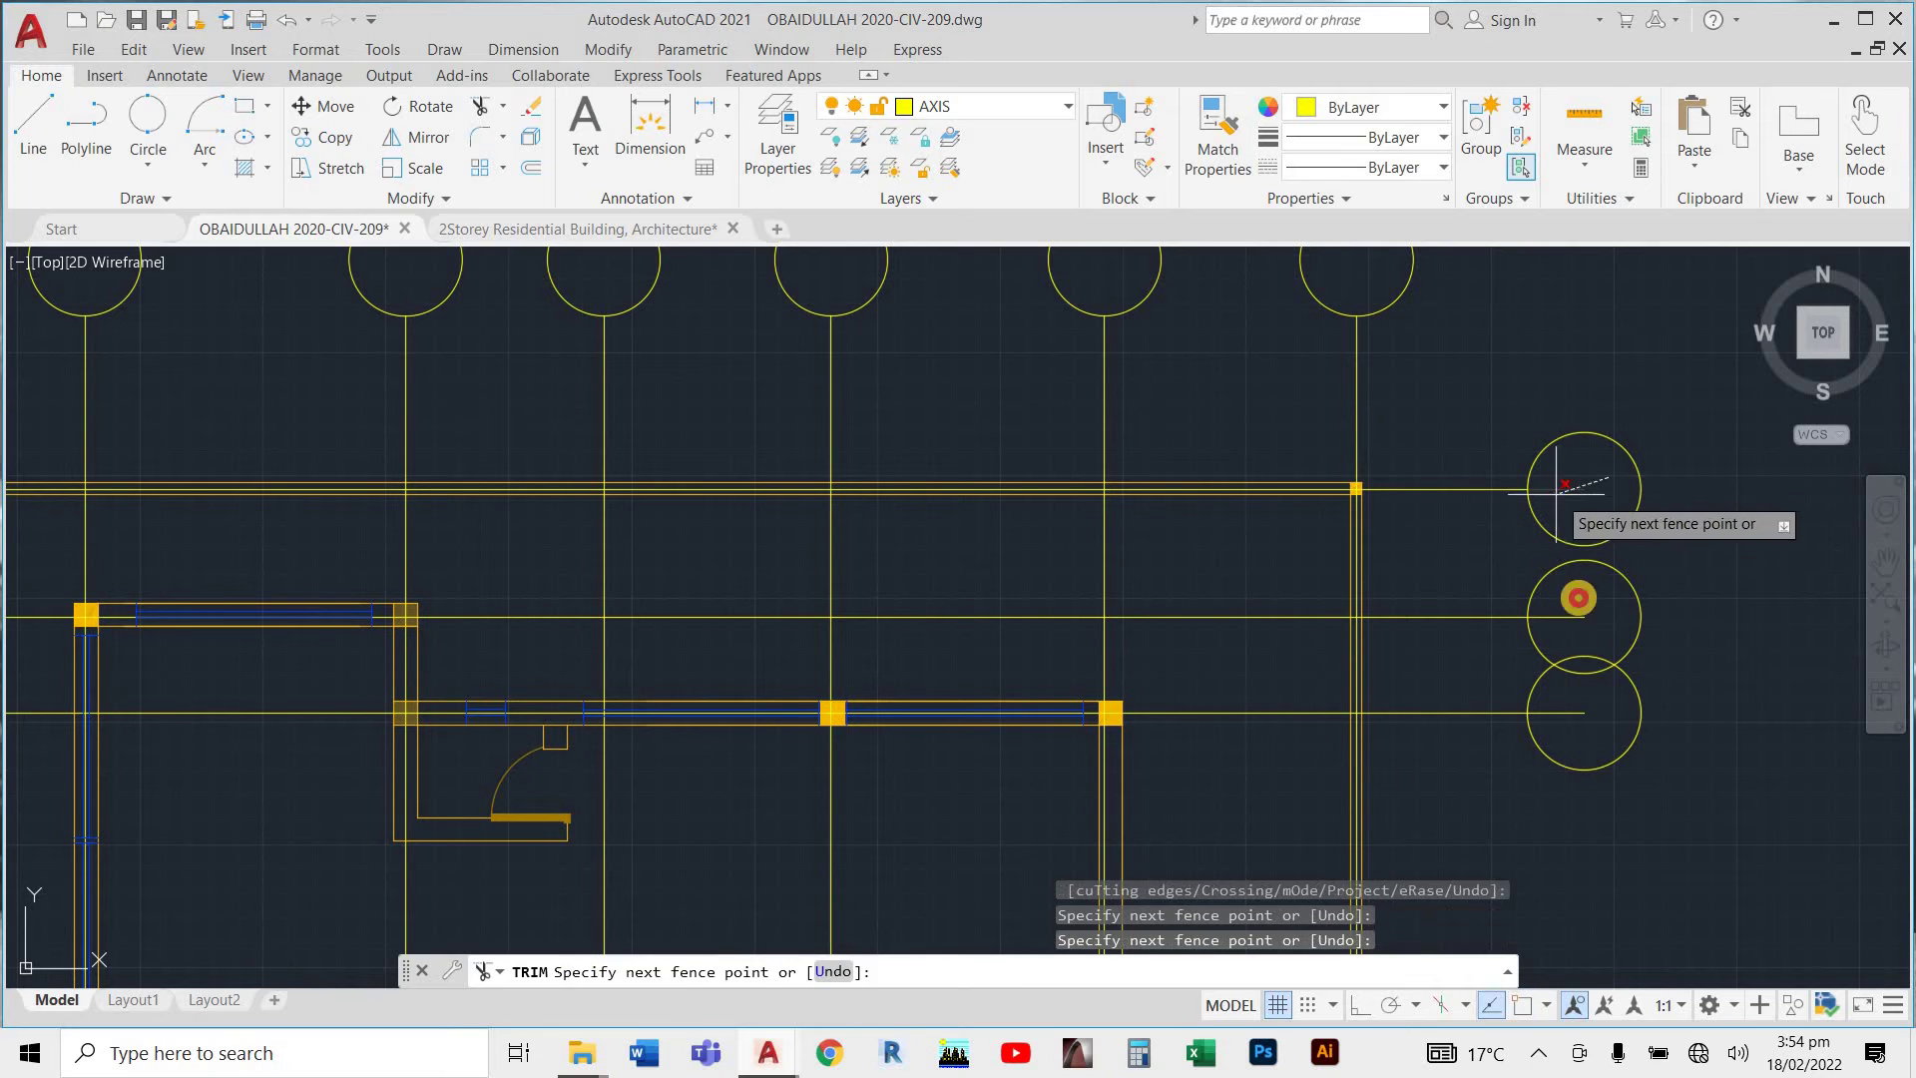
pyautogui.moveTo(1574, 603)
pyautogui.mouseDown()
pyautogui.moveTo(1548, 623)
pyautogui.moveTo(1561, 718)
pyautogui.moveTo(1369, 543)
pyautogui.moveTo(1397, 604)
pyautogui.mouseUp()
pyautogui.scroll(-3, 1376, 569)
pyautogui.scroll(4, 1428, 719)
pyautogui.moveTo(1427, 687)
pyautogui.mouseDown()
pyautogui.moveTo(1395, 706)
pyautogui.moveTo(1401, 772)
pyautogui.moveTo(1298, 554)
pyautogui.mouseUp()
# Trim the horizontal axis line ends inside the two lowest circles on the plan's right side.
pyautogui.scroll(-5, 1334, 649)
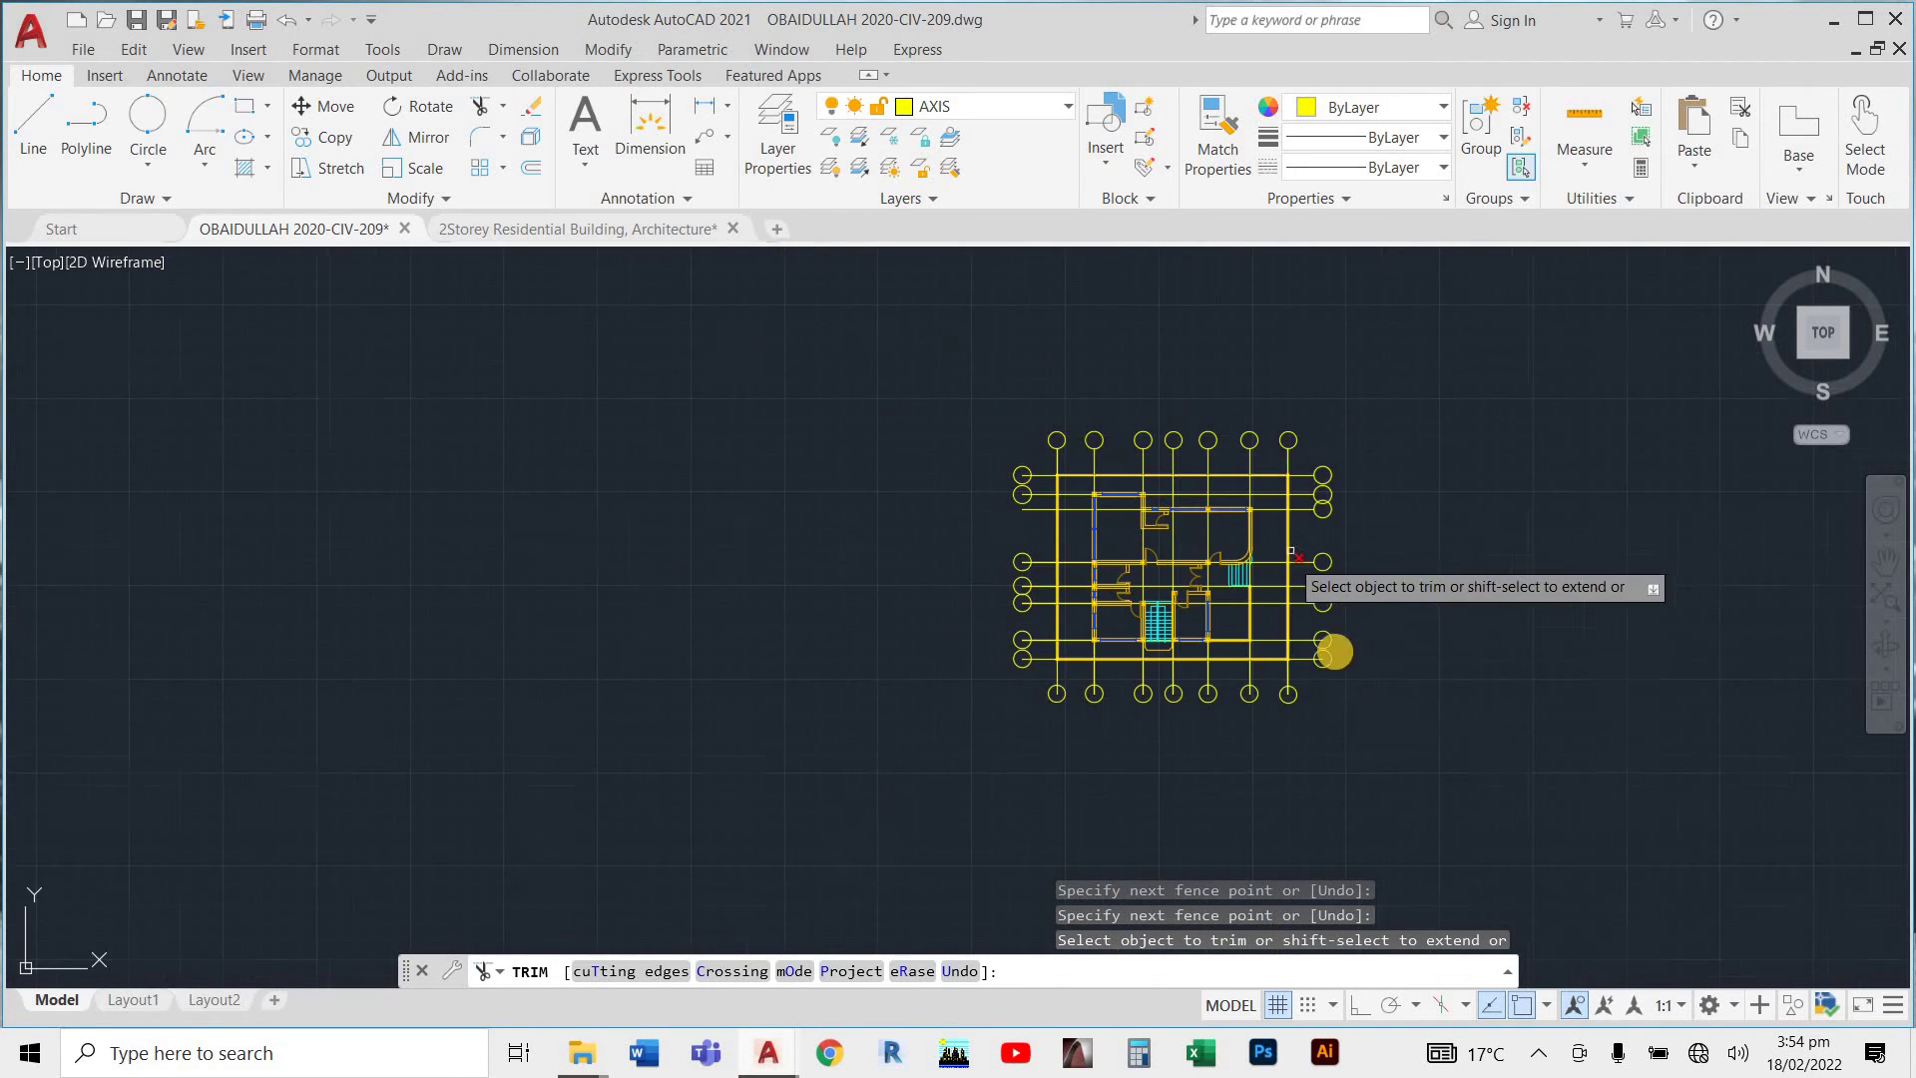
pyautogui.scroll(5, 1297, 629)
pyautogui.click(1305, 598)
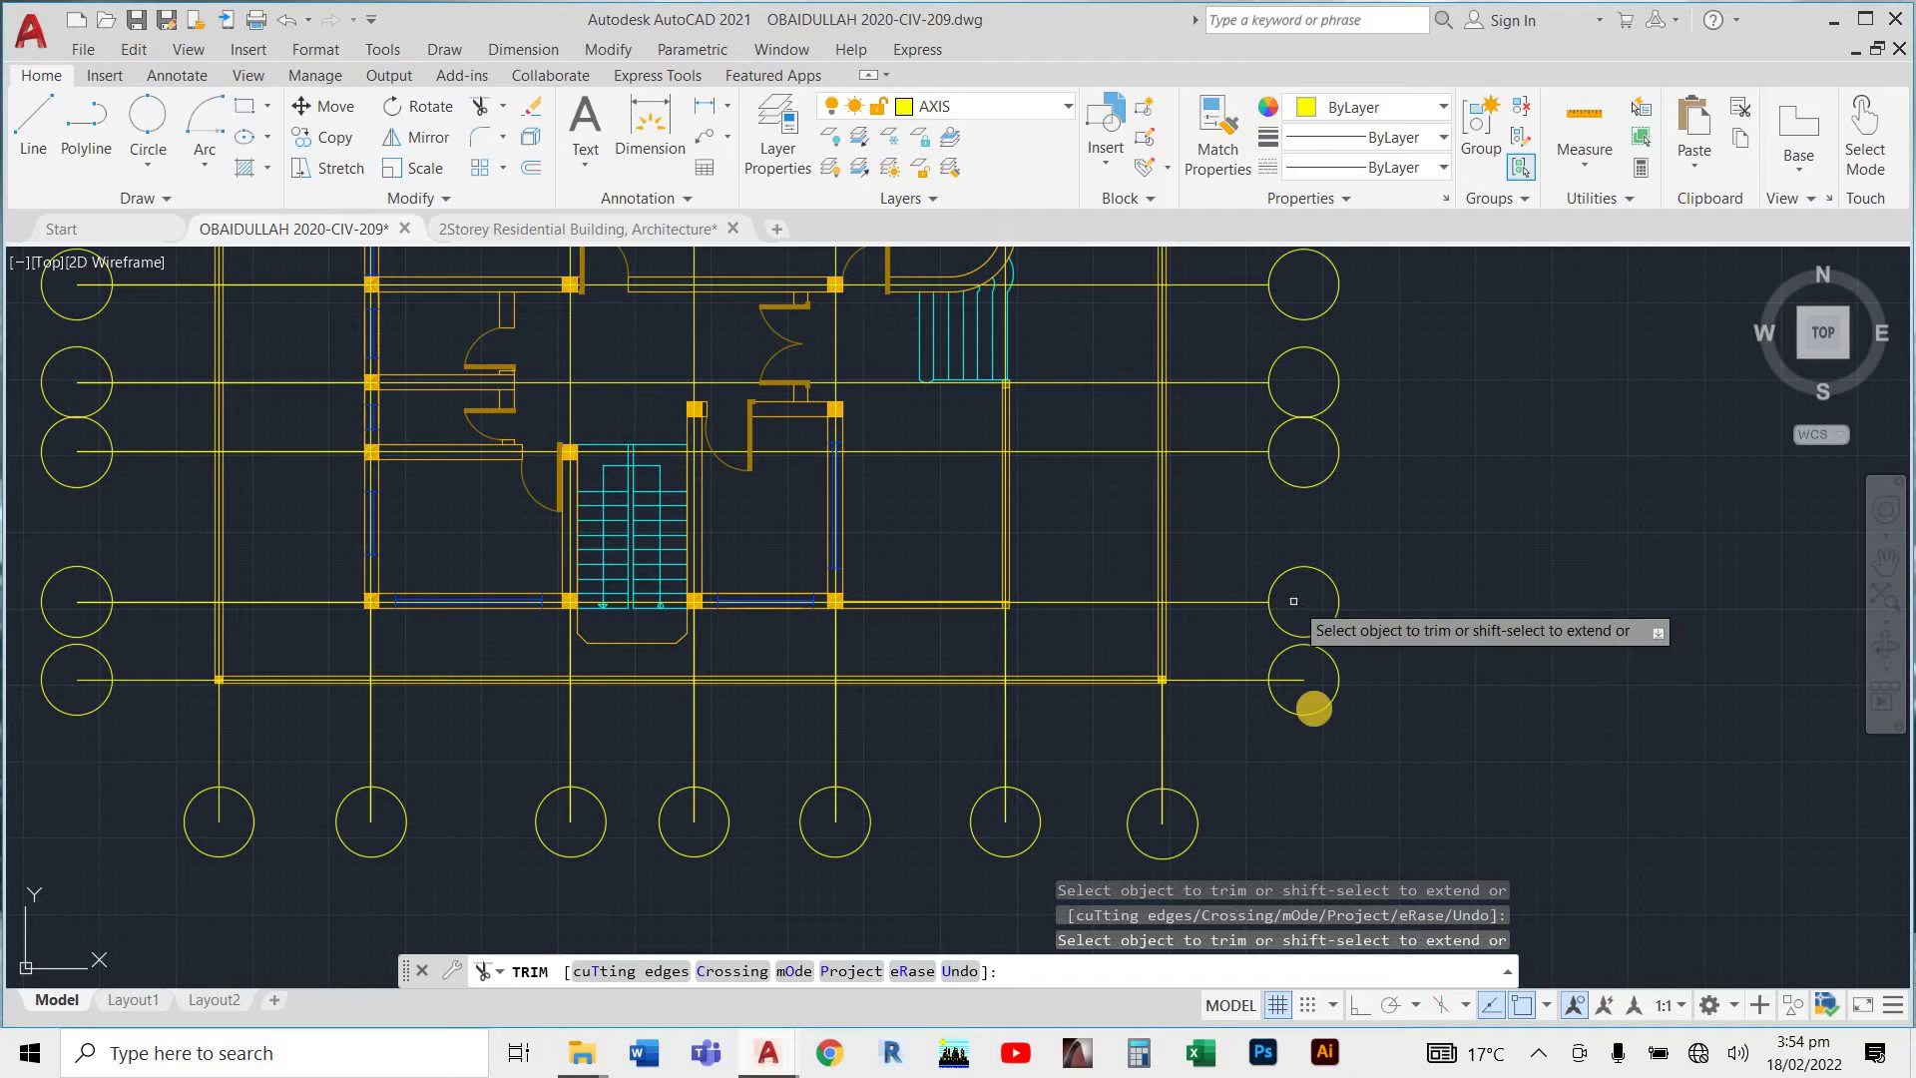
pyautogui.click(1297, 679)
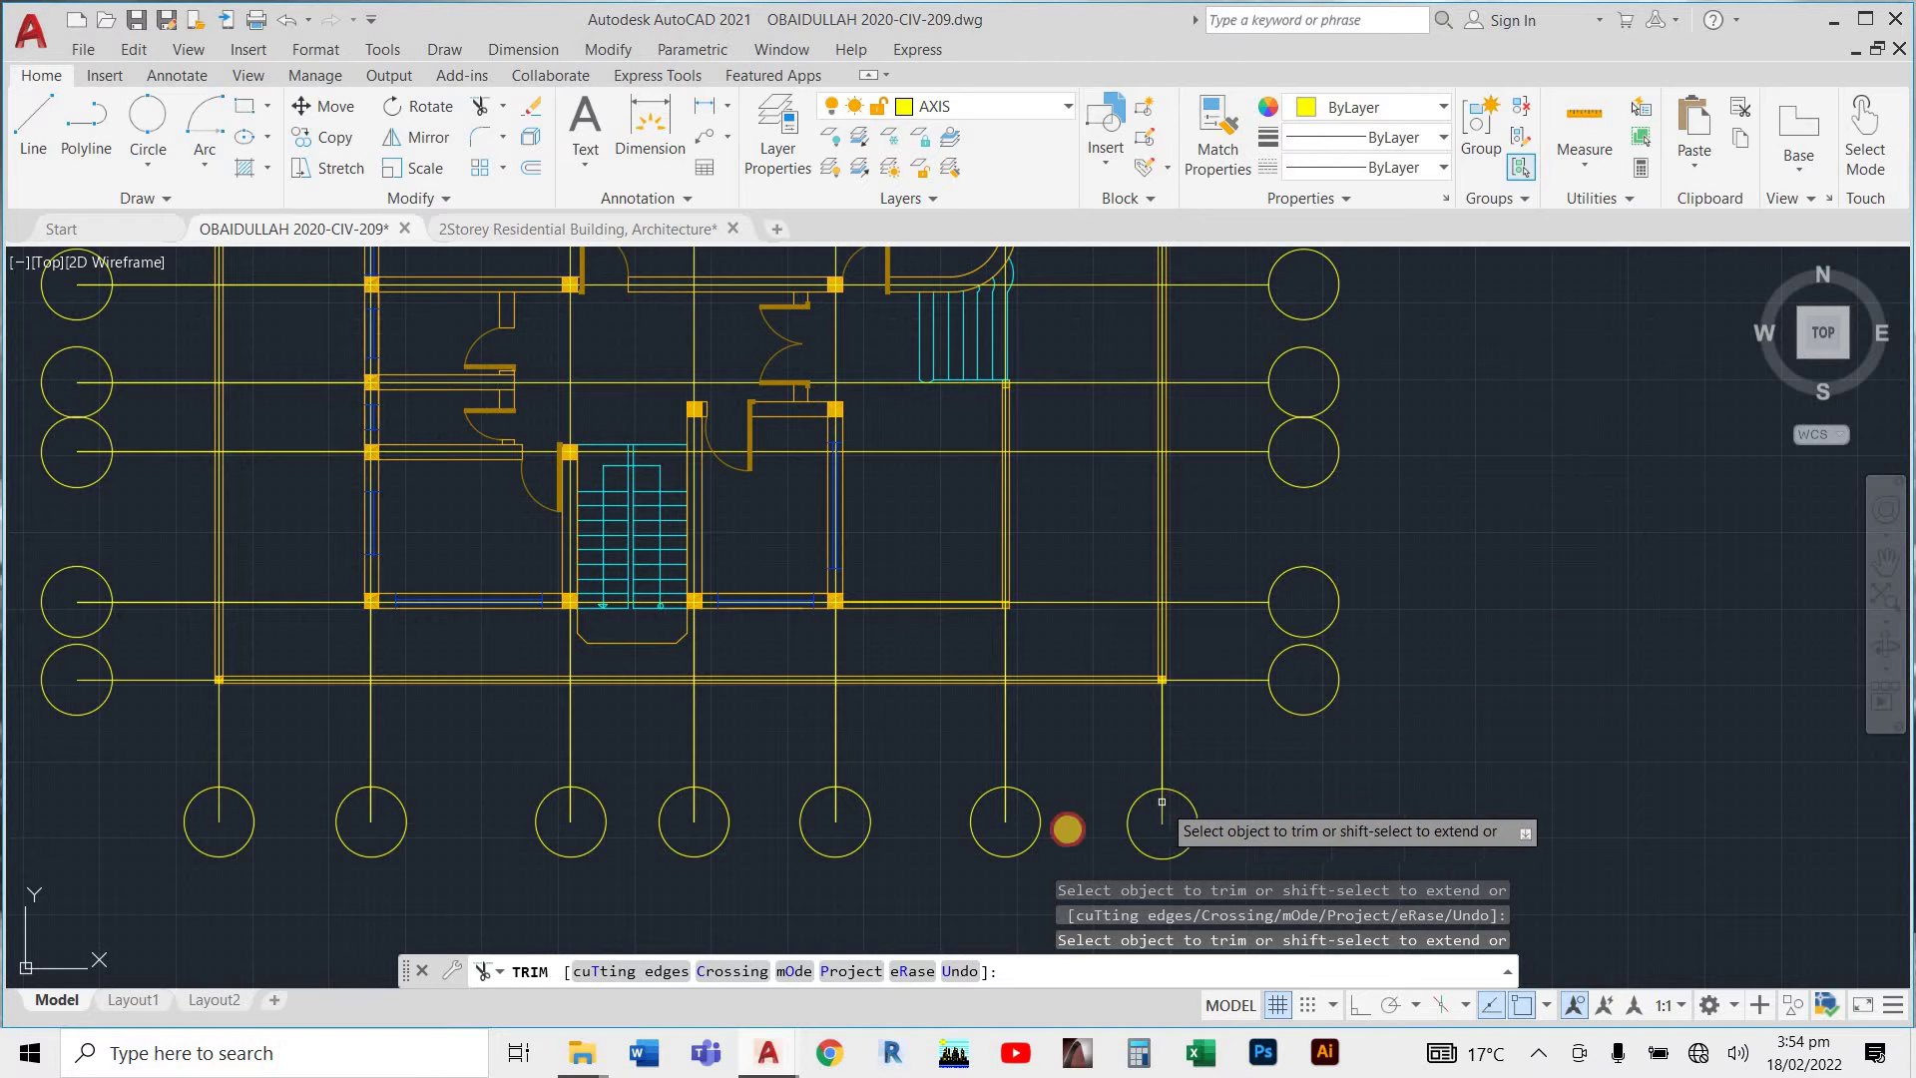
# Trim the vertical axis line ends inside all seven circles of the bottom row.
pyautogui.click(1163, 814)
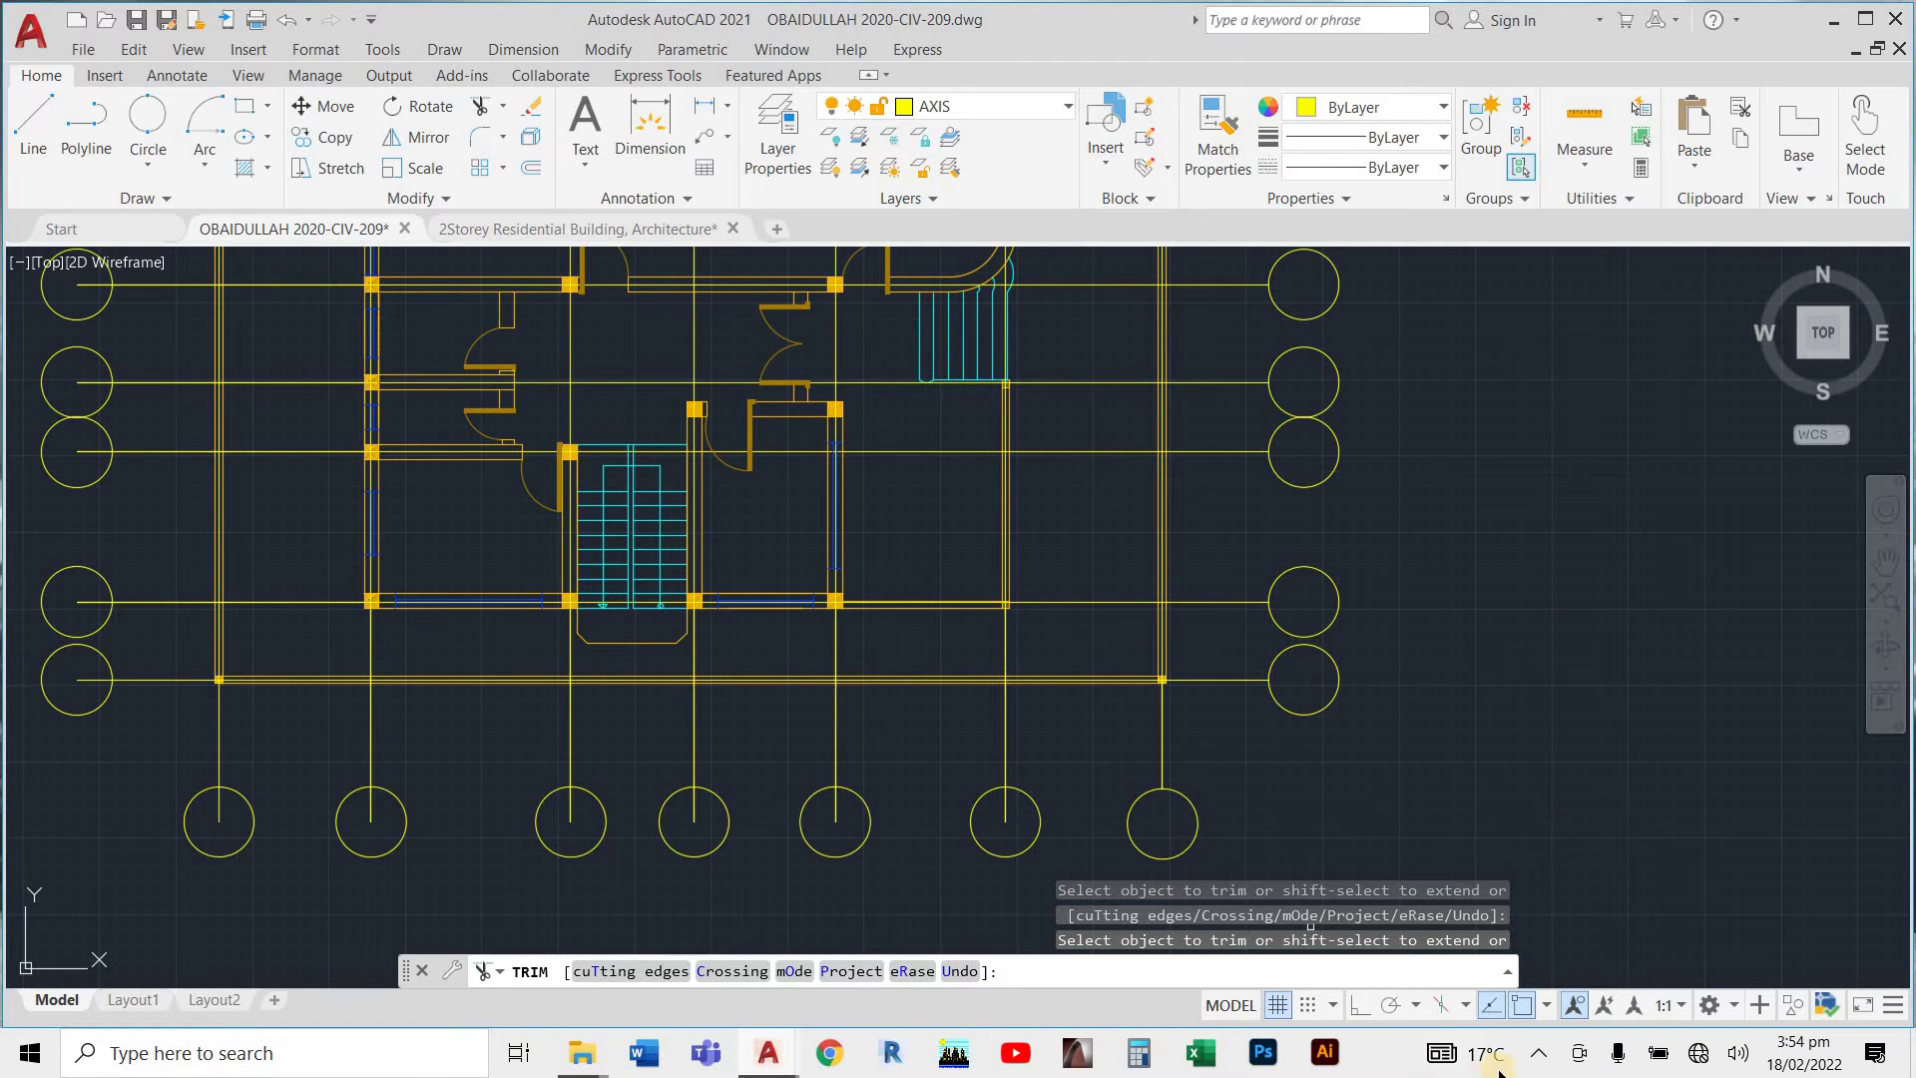
pyautogui.click(1538, 1053)
pyautogui.click(1126, 869)
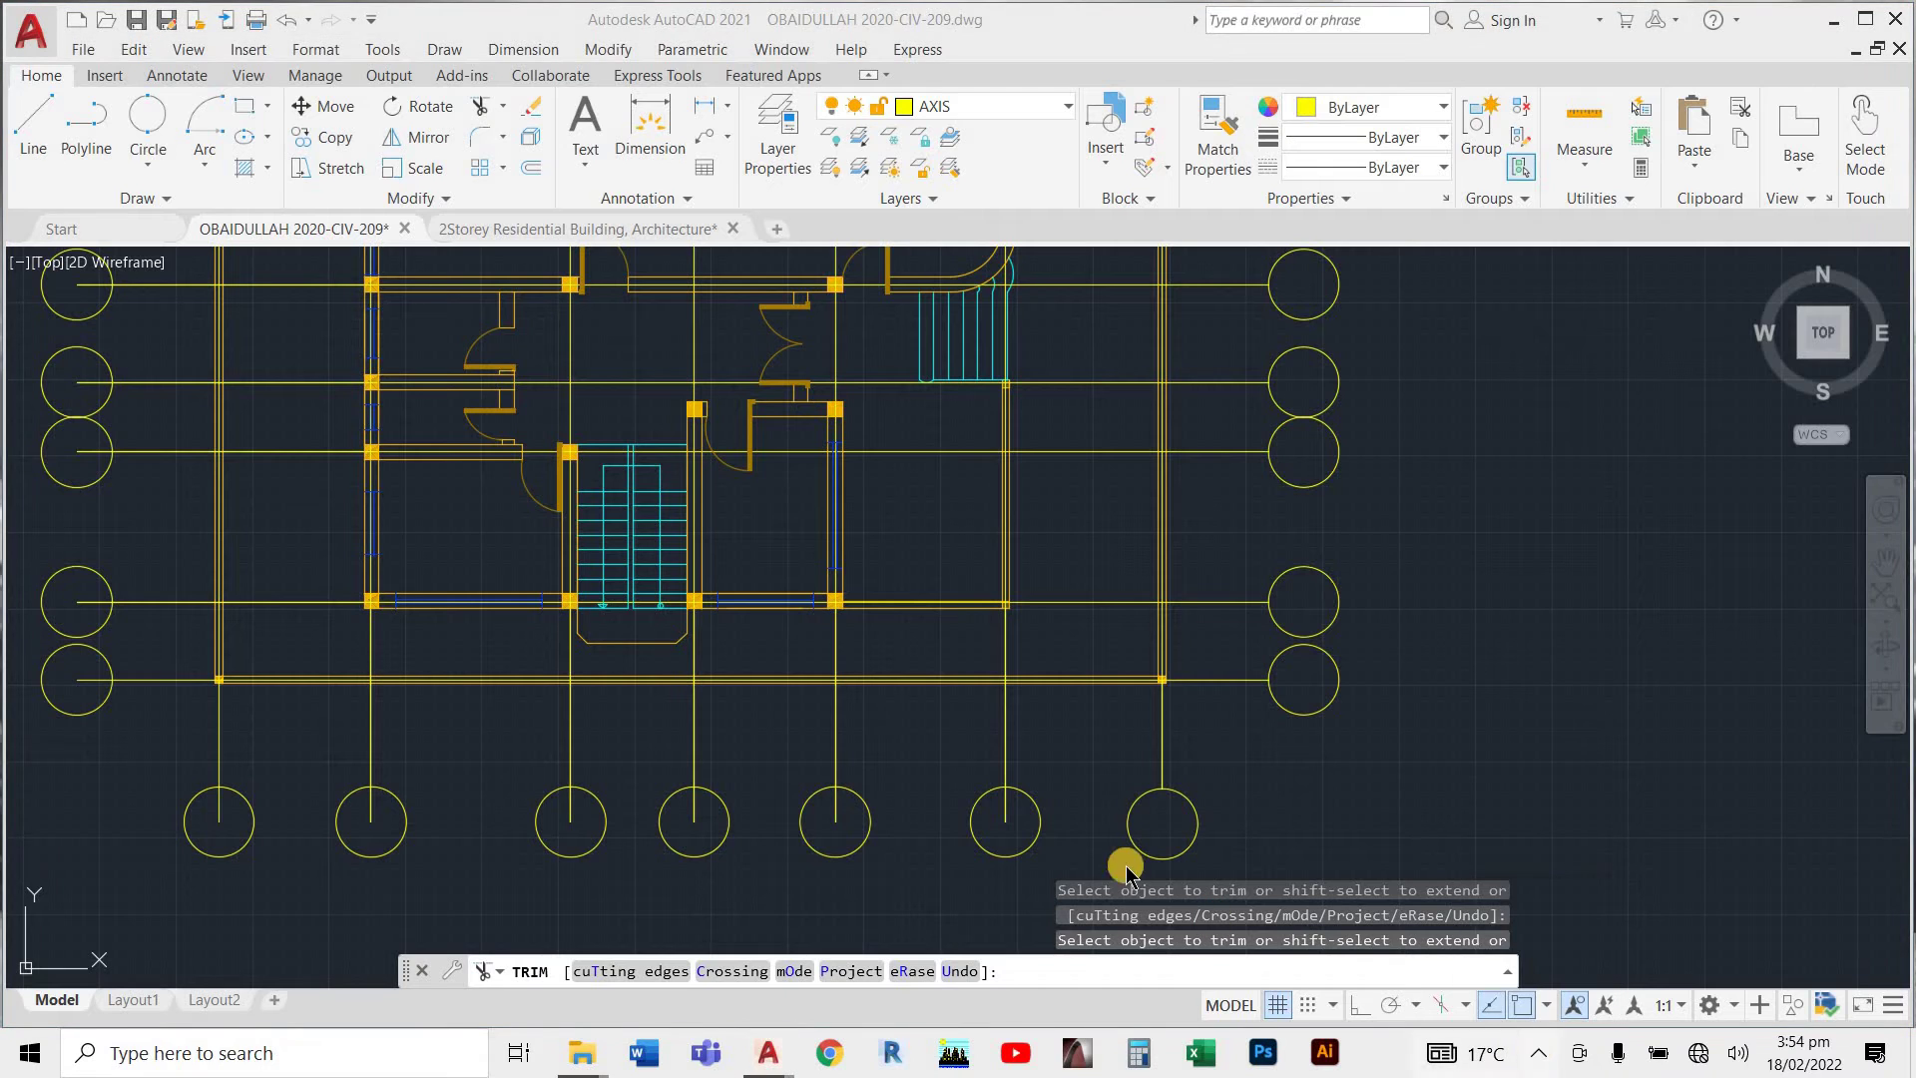
pyautogui.click(1025, 812)
pyautogui.moveTo(1015, 812); pyautogui.dragTo(996, 813)
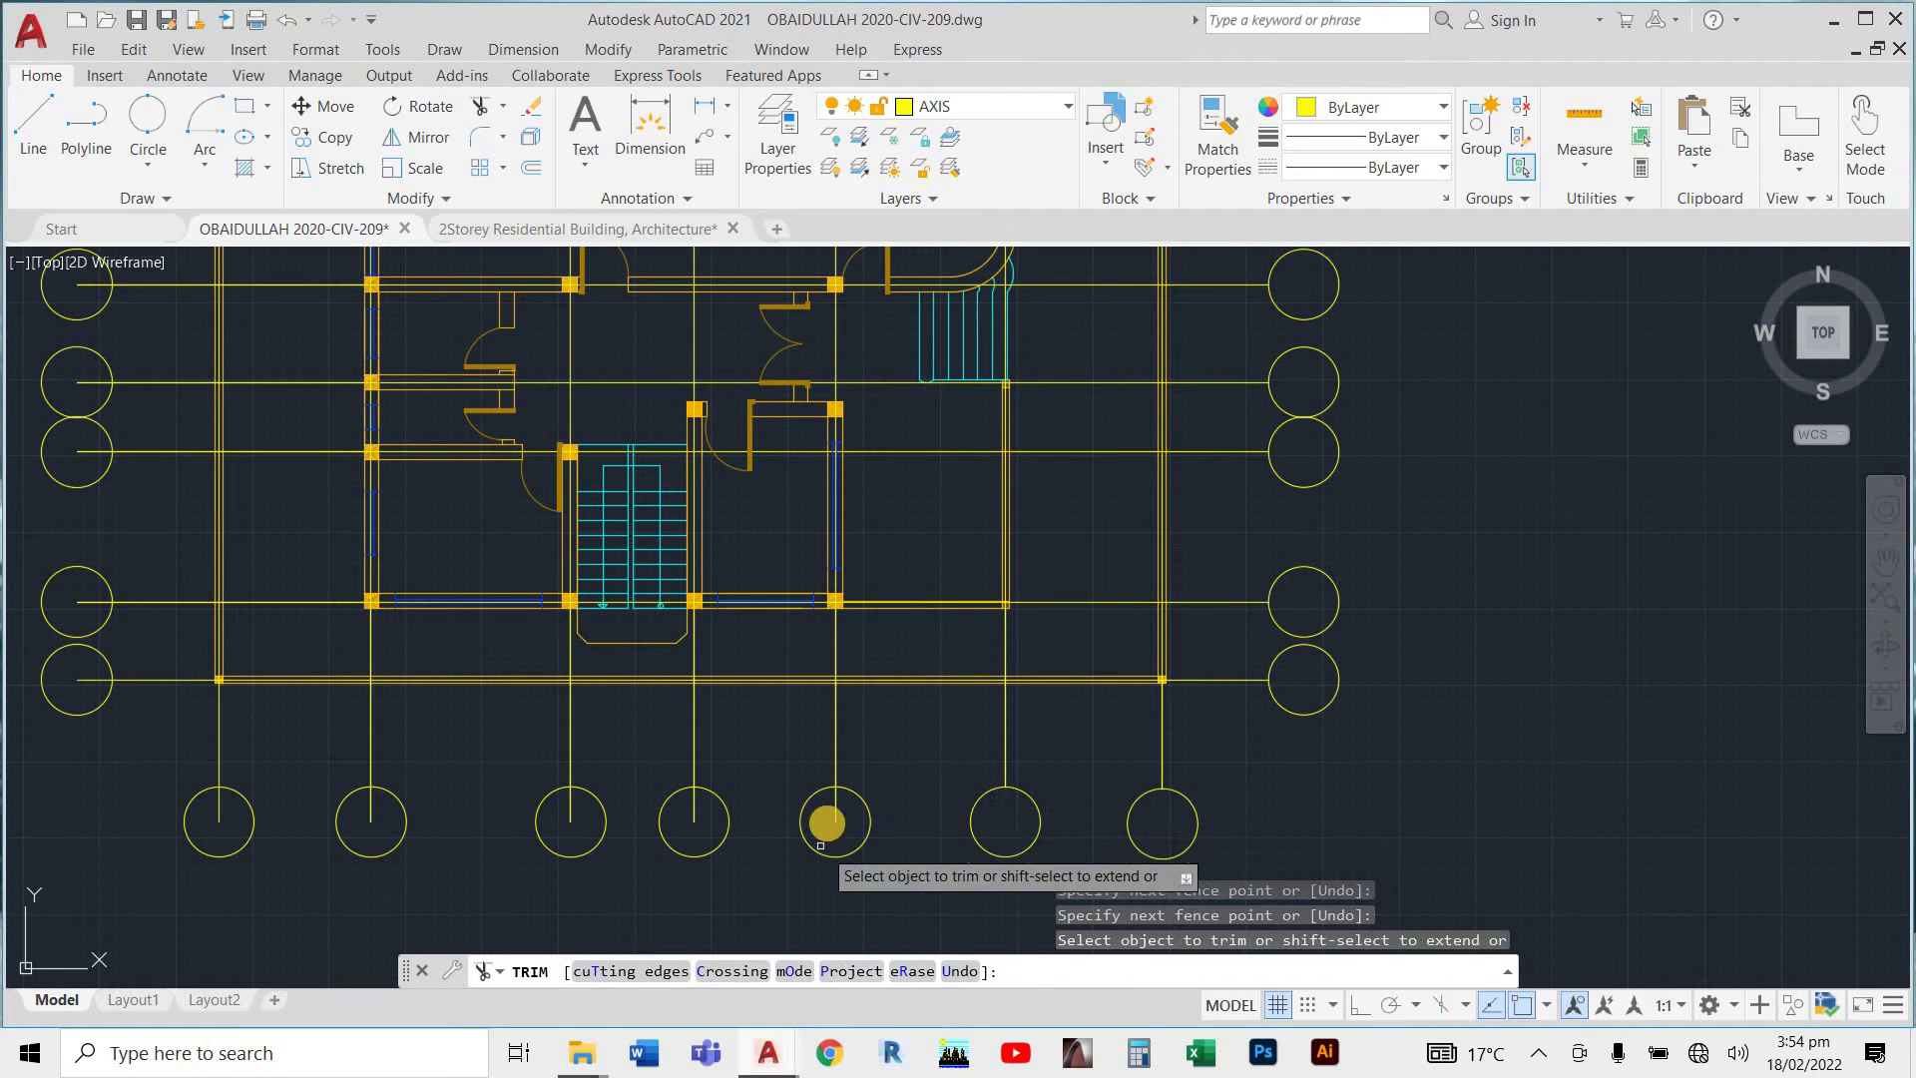
pyautogui.click(807, 813)
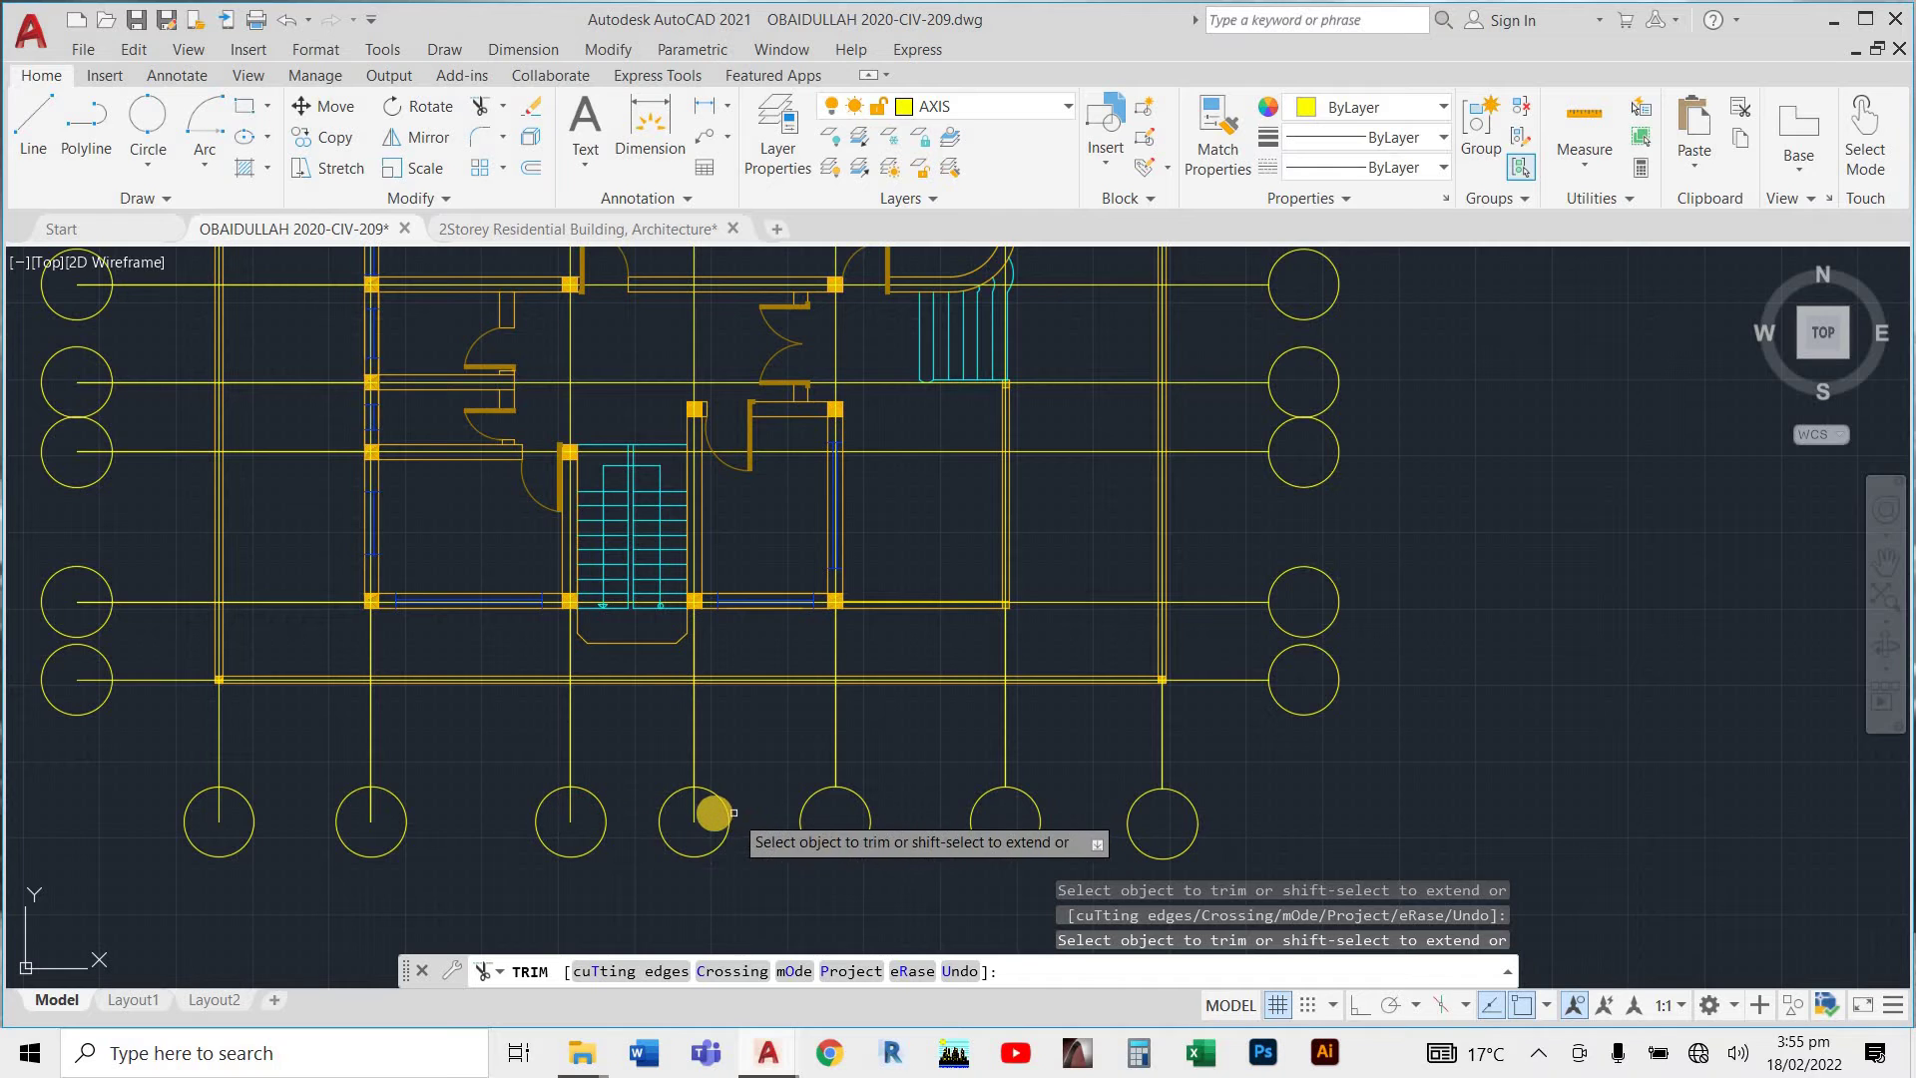
pyautogui.moveTo(712, 813); pyautogui.dragTo(554, 815)
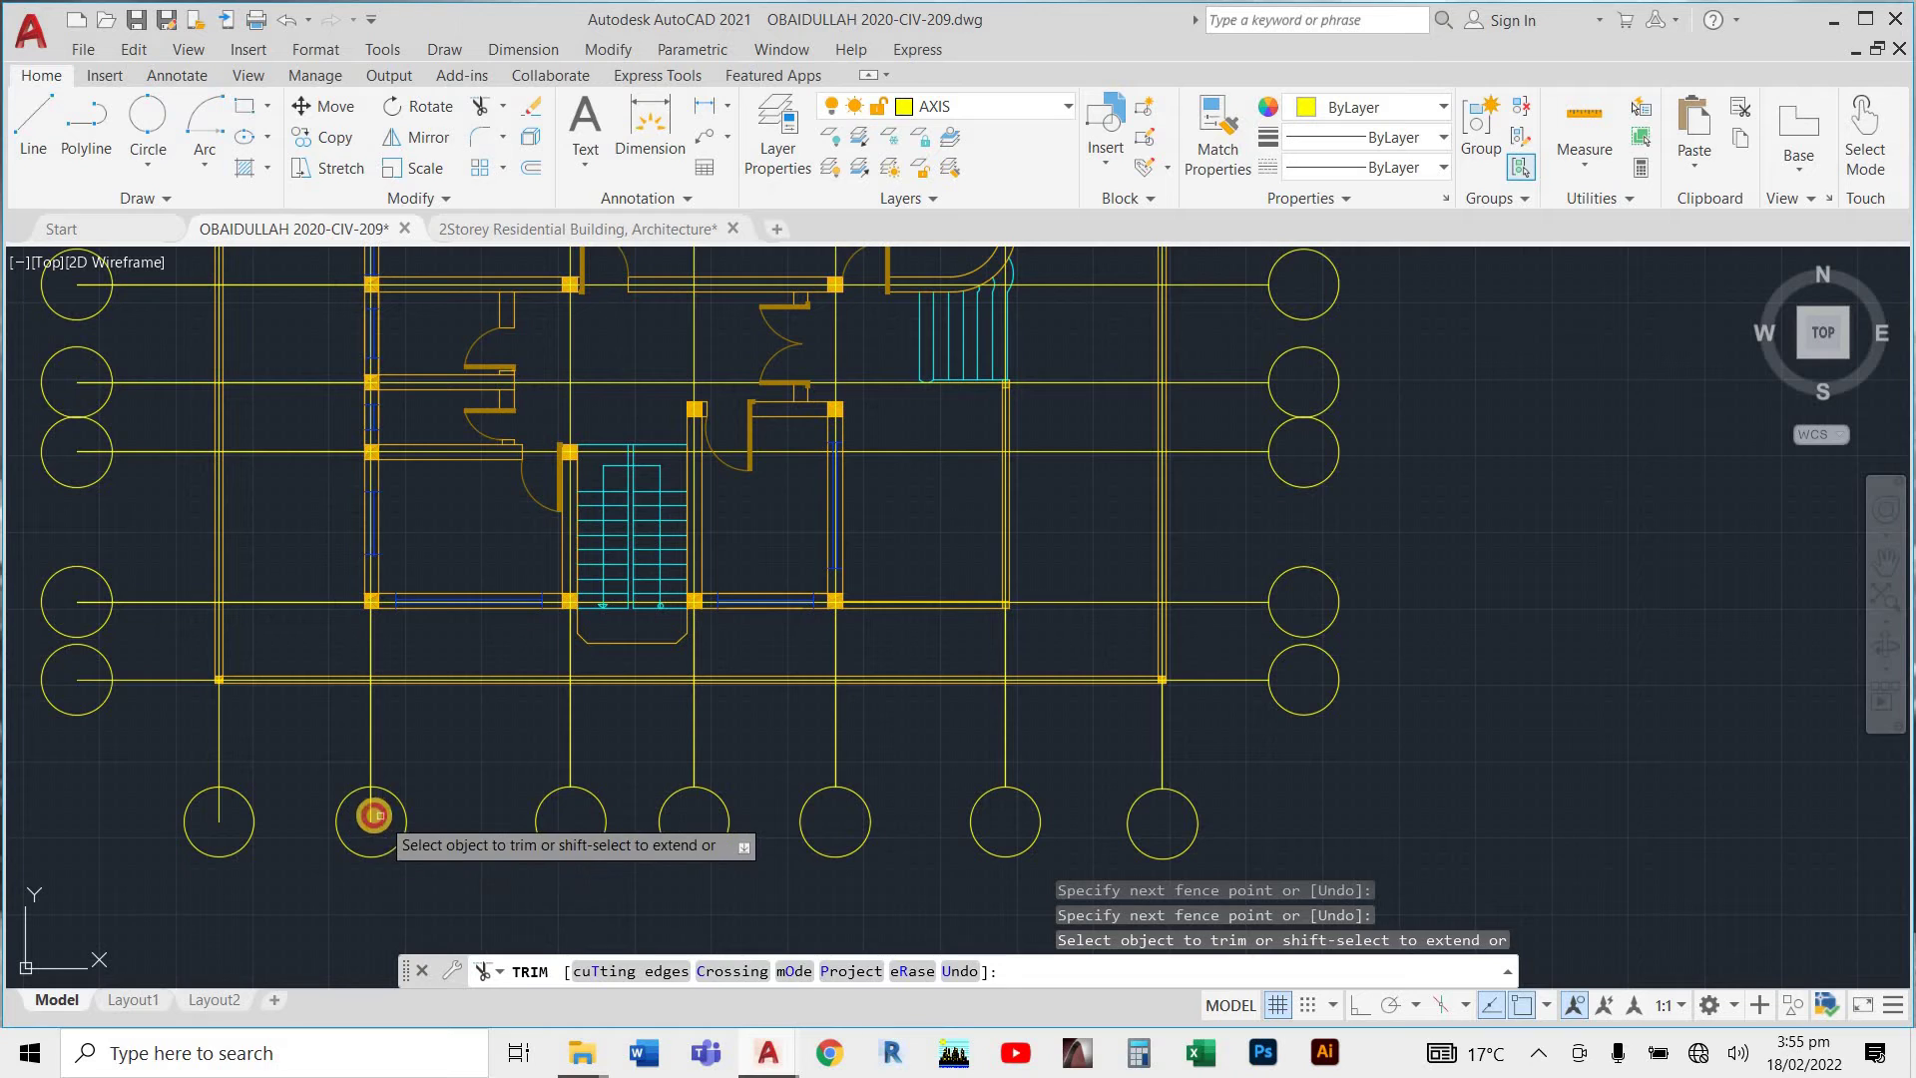
pyautogui.moveTo(373, 816); pyautogui.dragTo(186, 798)
# Trim the horizontal axis line ends inside the seven circles on the plan's left side and finish trimming.
pyautogui.moveTo(69, 689); pyautogui.dragTo(86, 365)
pyautogui.moveTo(84, 297); pyautogui.dragTo(90, 279)
pyautogui.scroll(-6, 150, 369)
pyautogui.scroll(4, 115, 350)
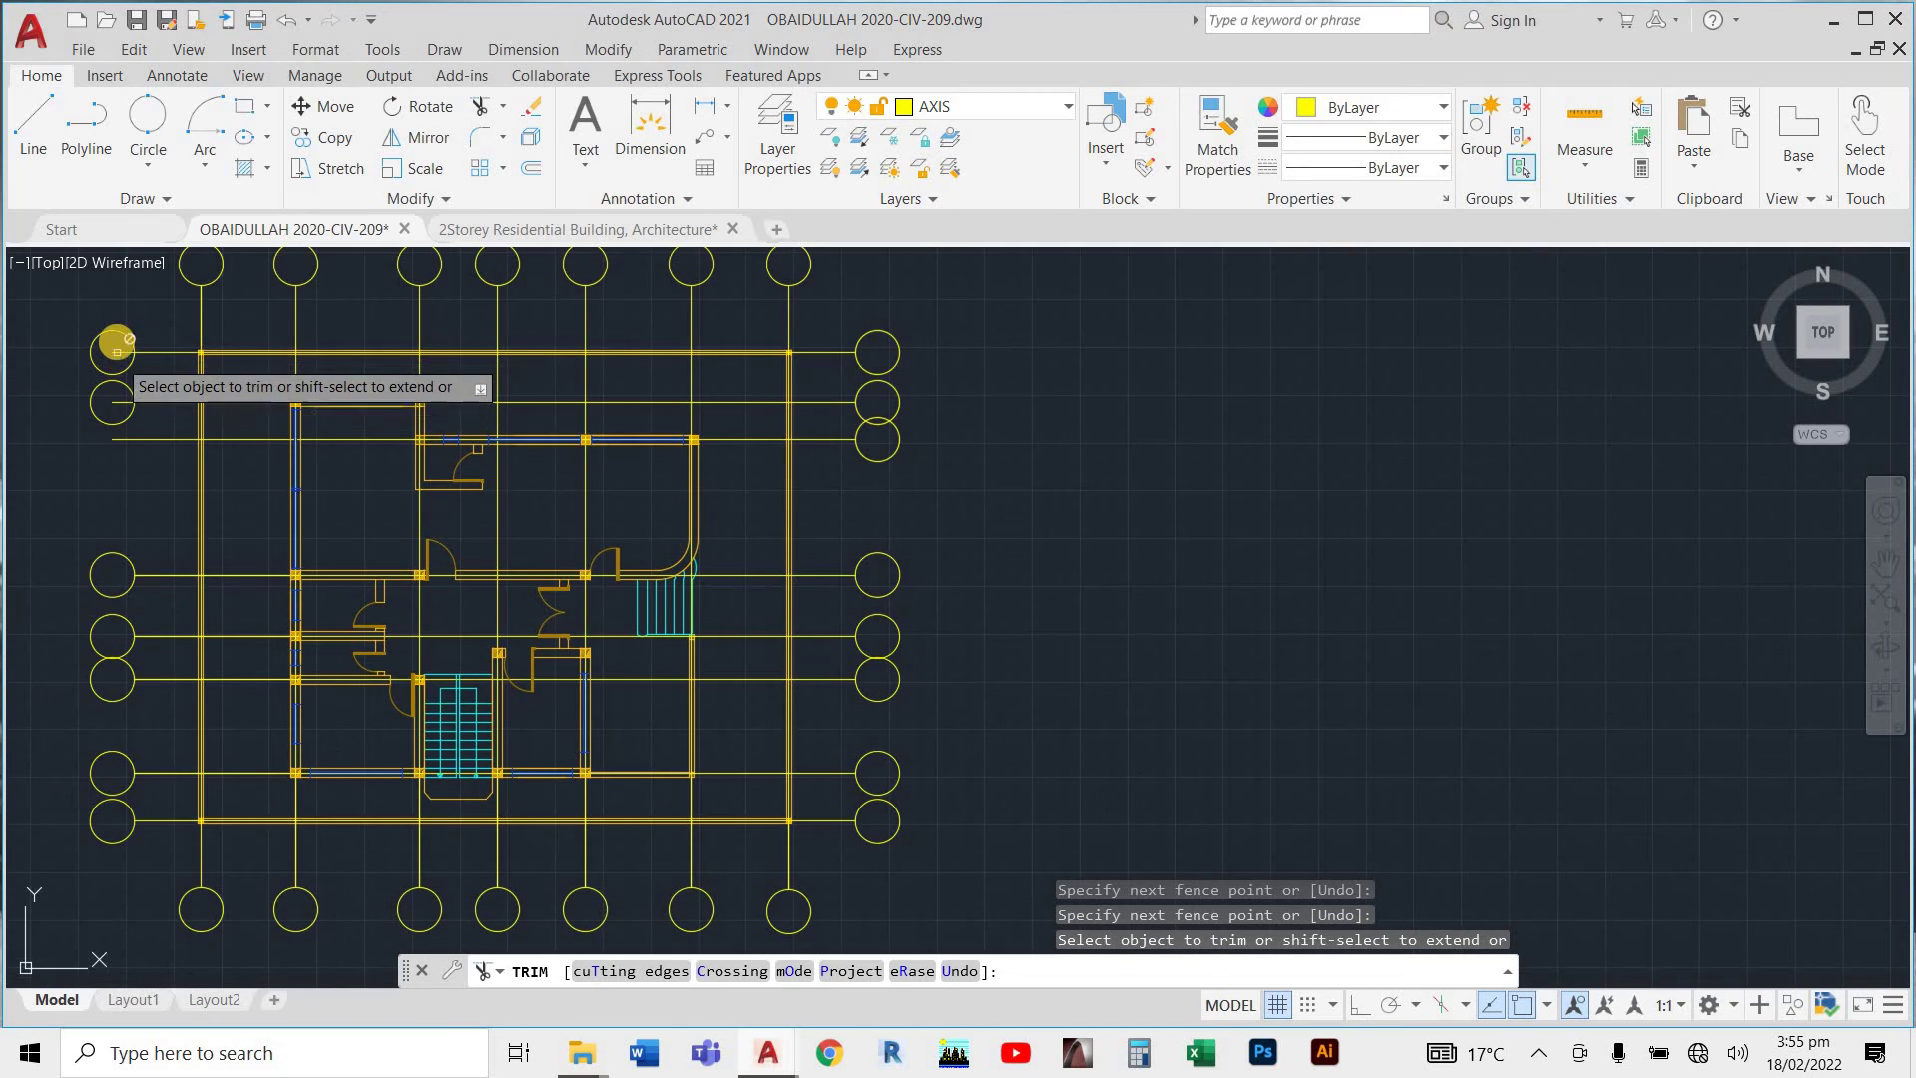
pyautogui.moveTo(117, 348); pyautogui.dragTo(111, 513)
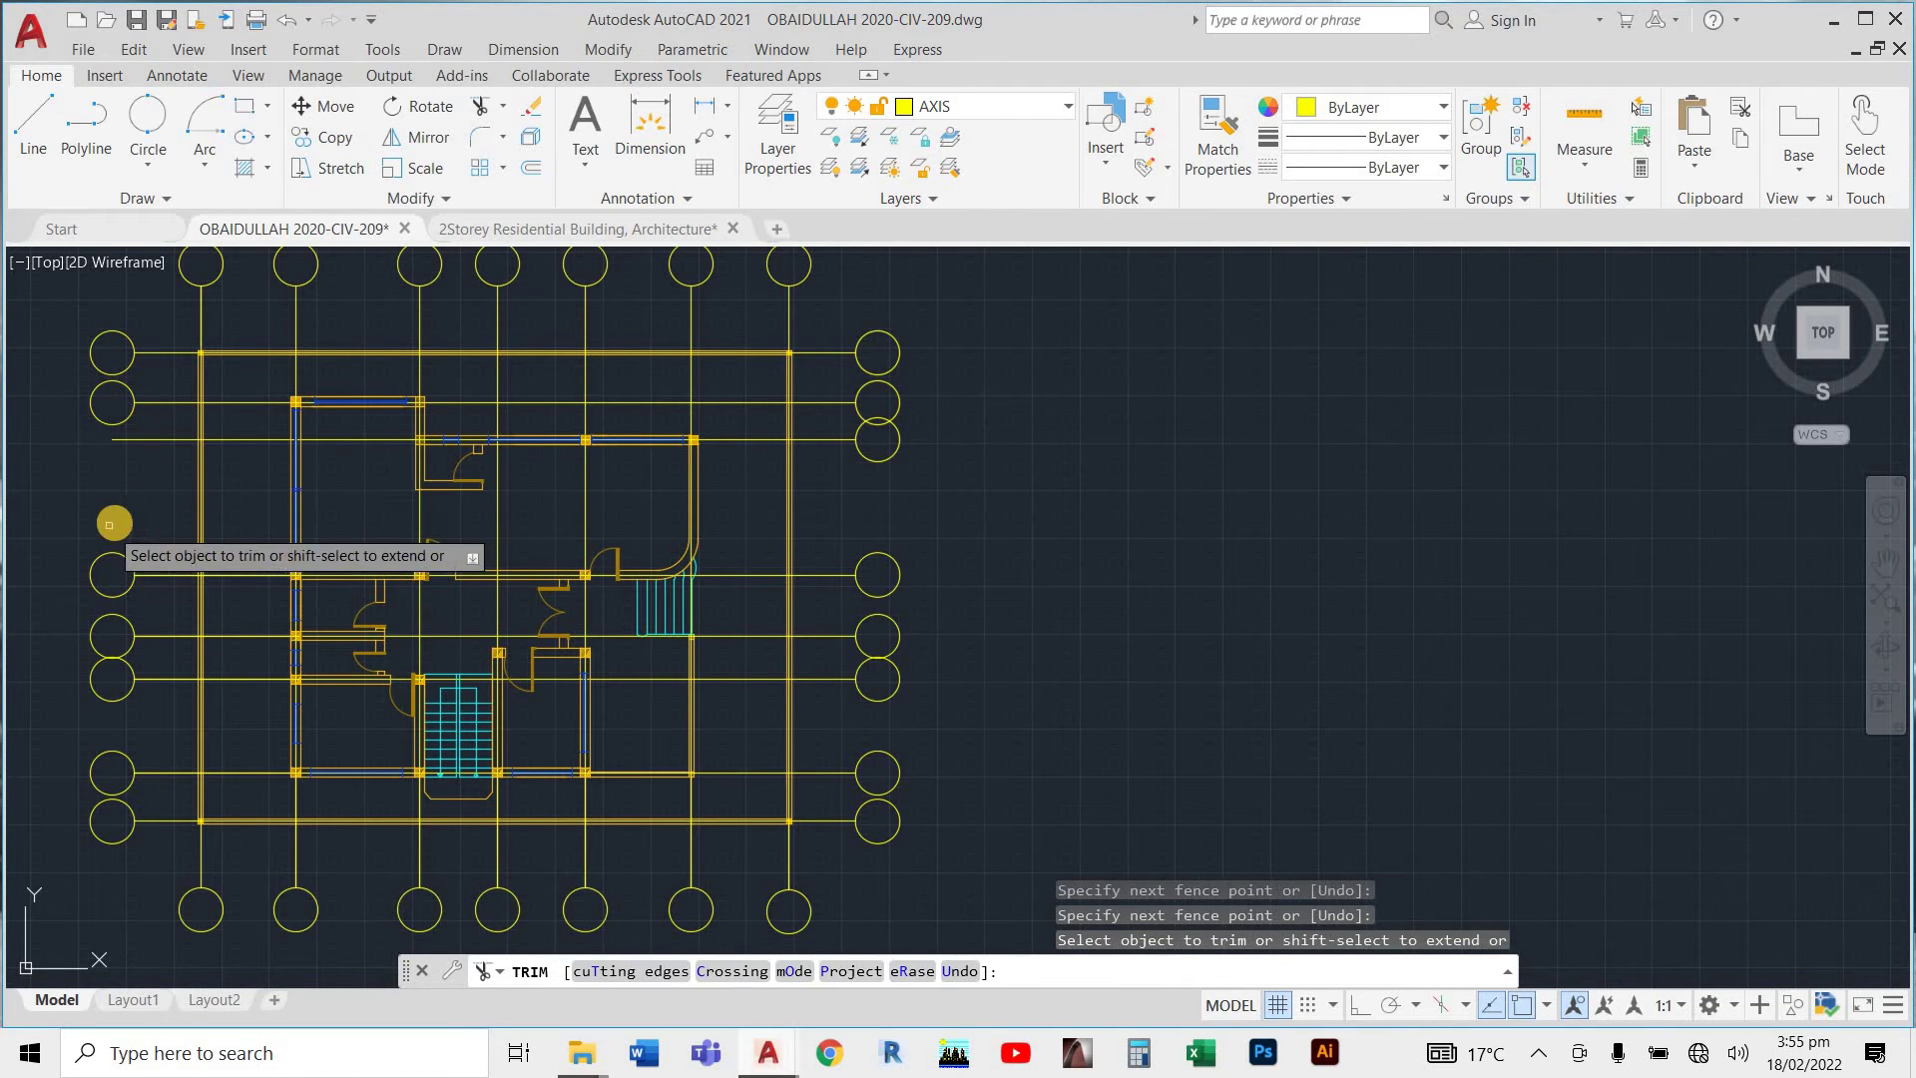
pyautogui.press('Escape')
# Copy the second circle from the top on the plan's left side to the left end of the third horizontal axis line.
pyautogui.write('CO')
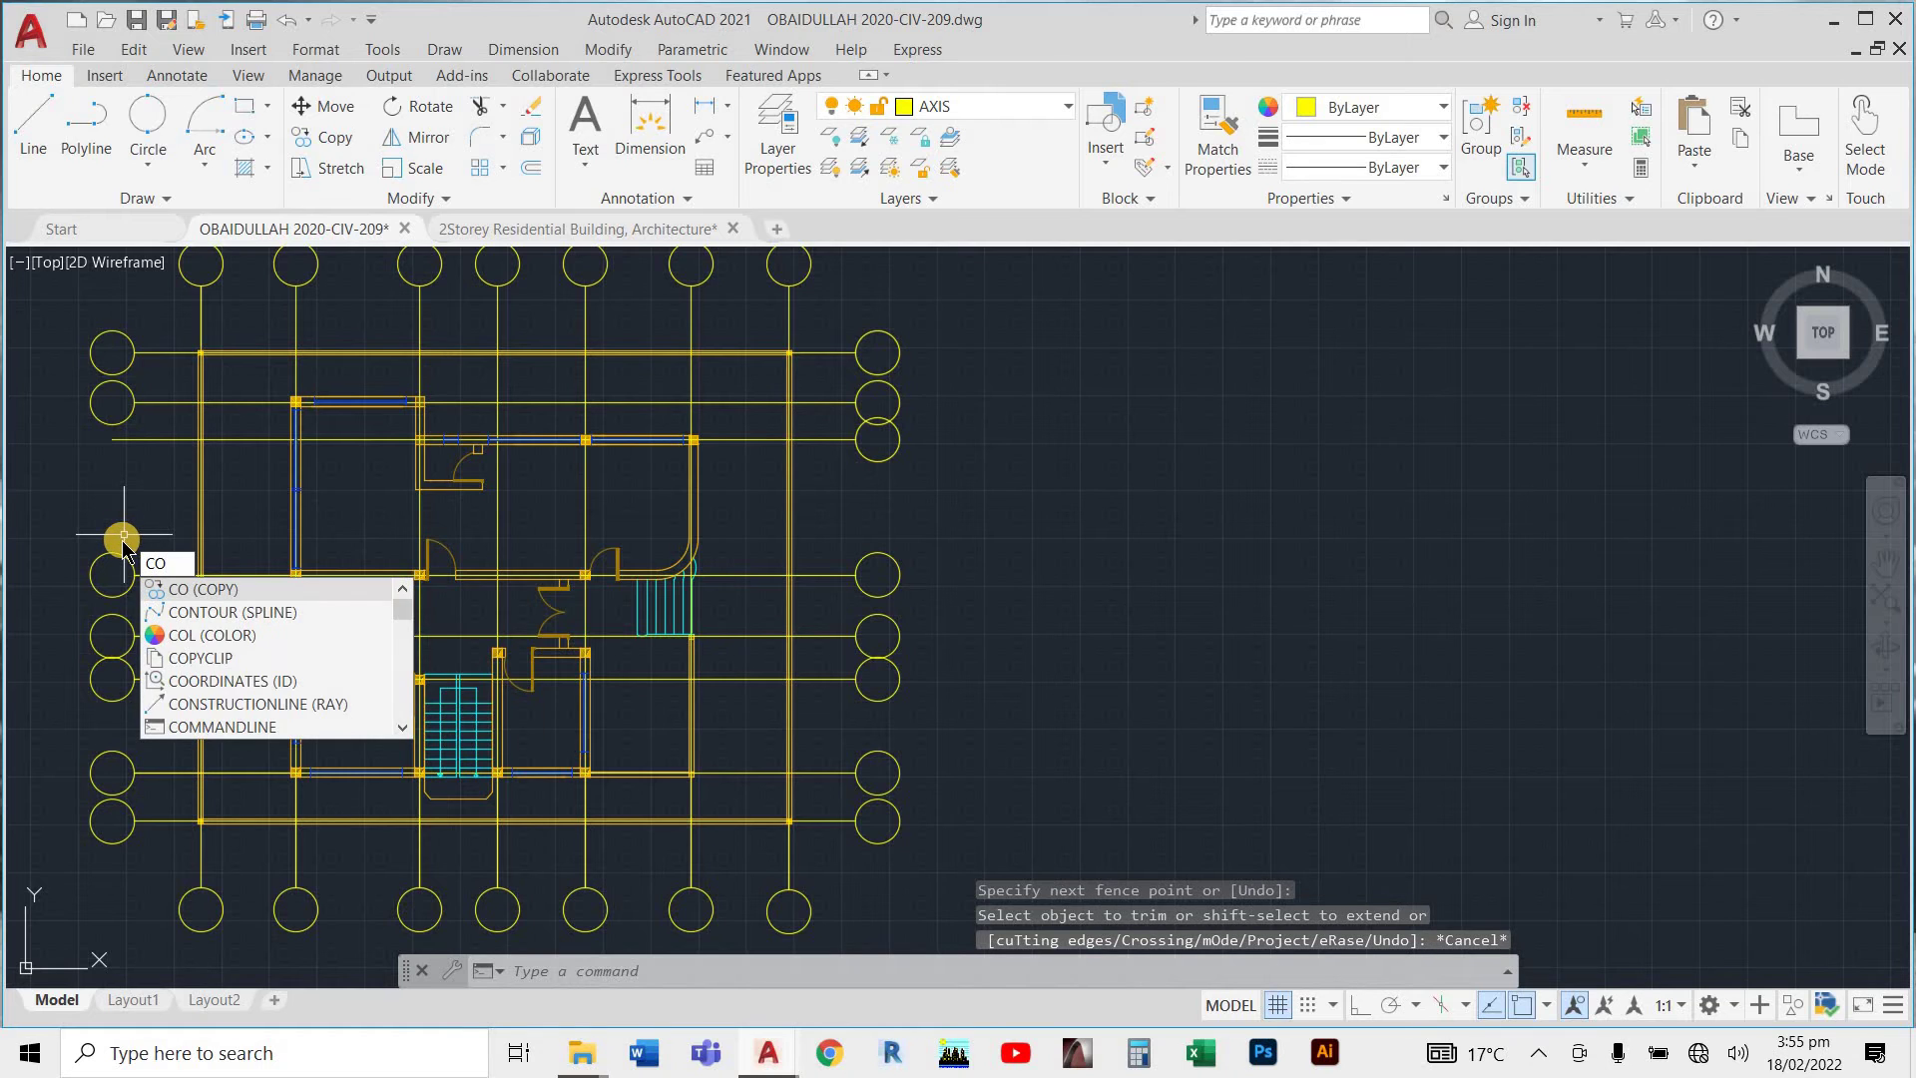
pyautogui.press('Return')
pyautogui.scroll(4, 106, 429)
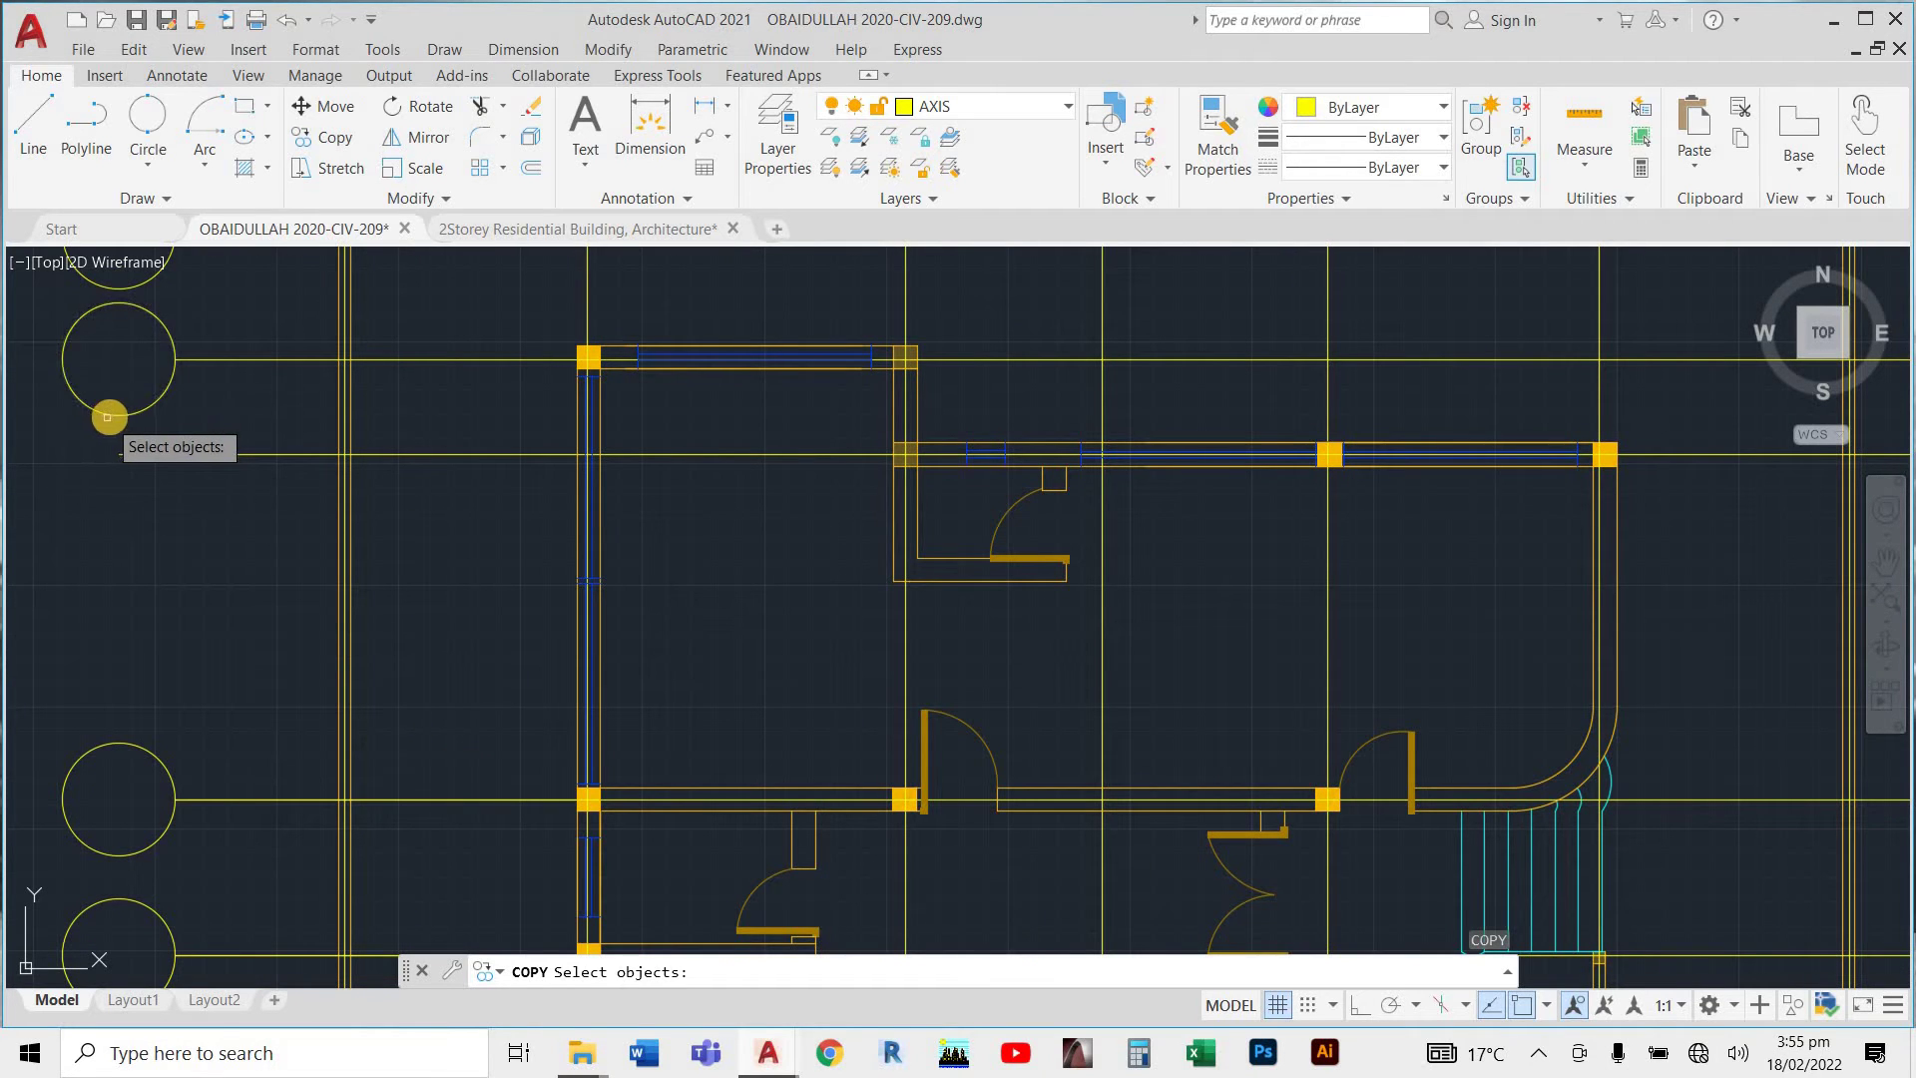
pyautogui.click(110, 416)
pyautogui.press('Return')
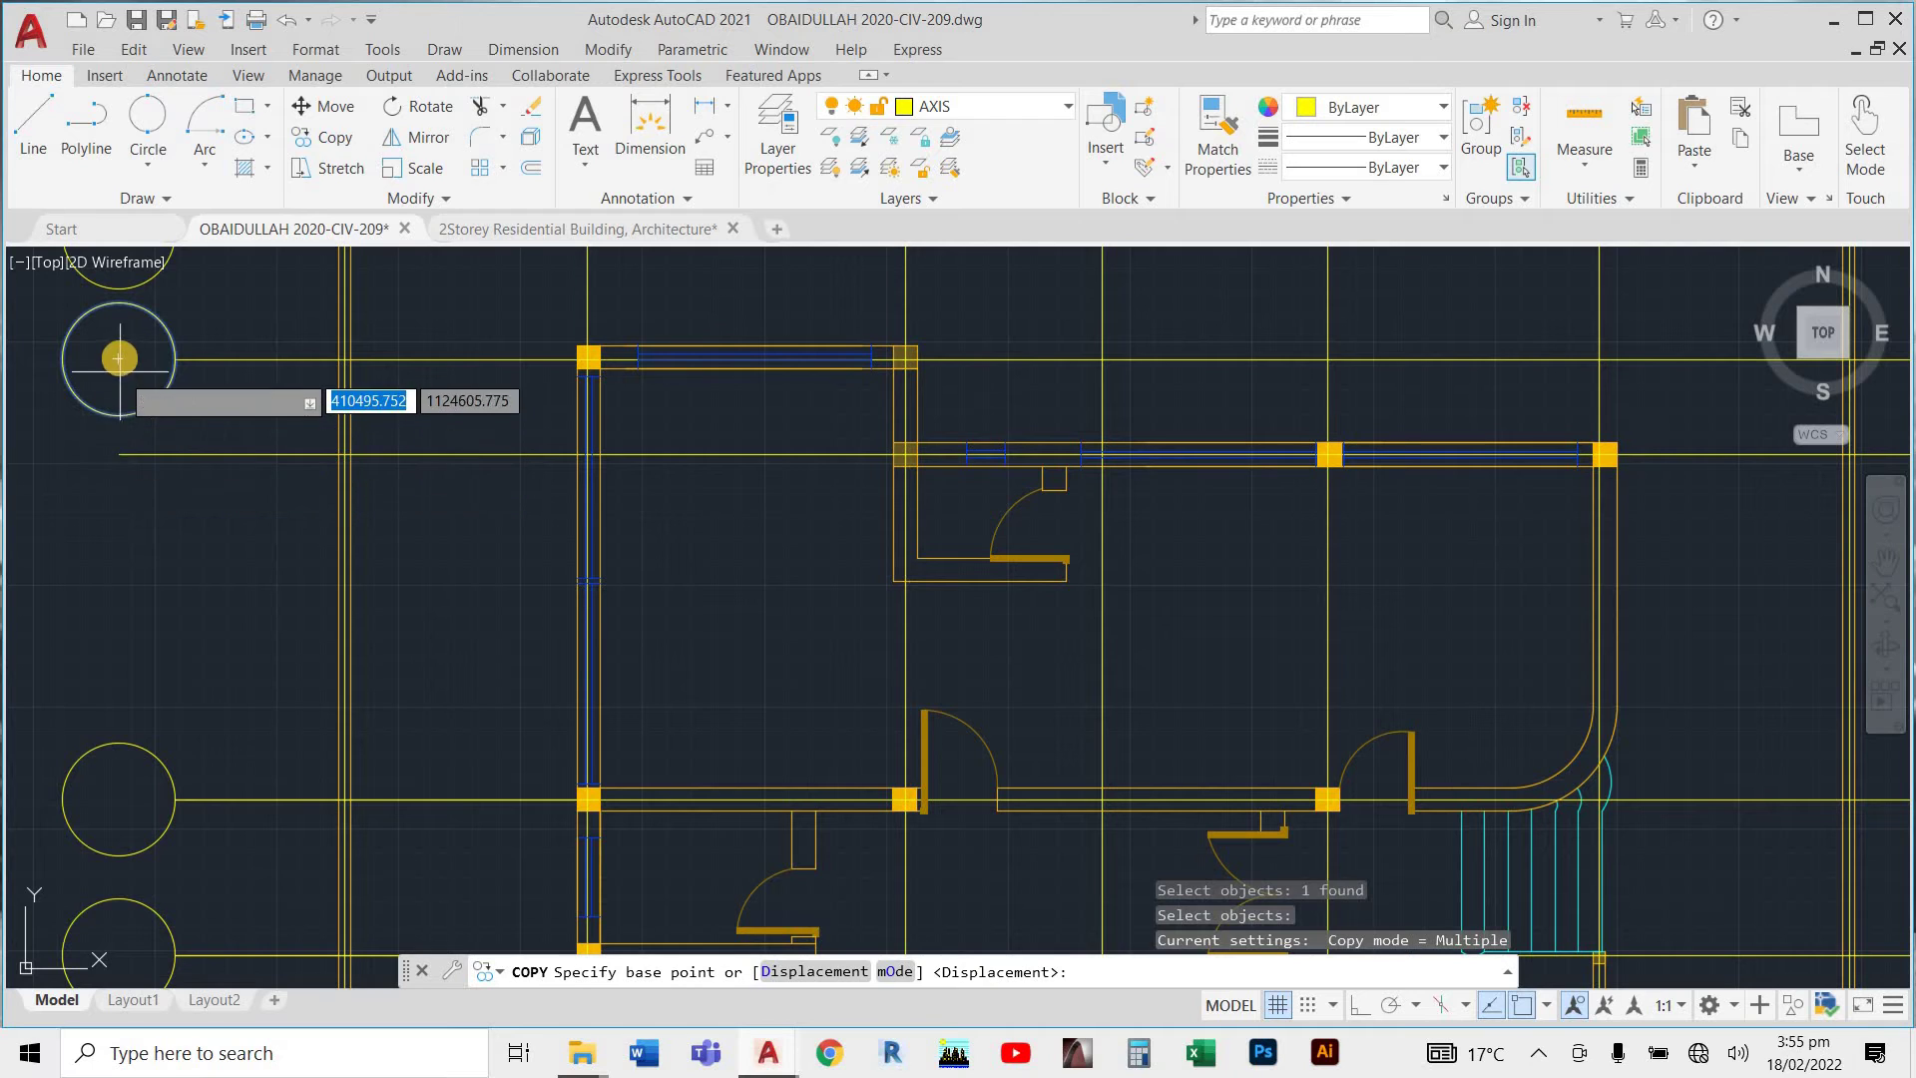
pyautogui.click(118, 420)
pyautogui.click(113, 459)
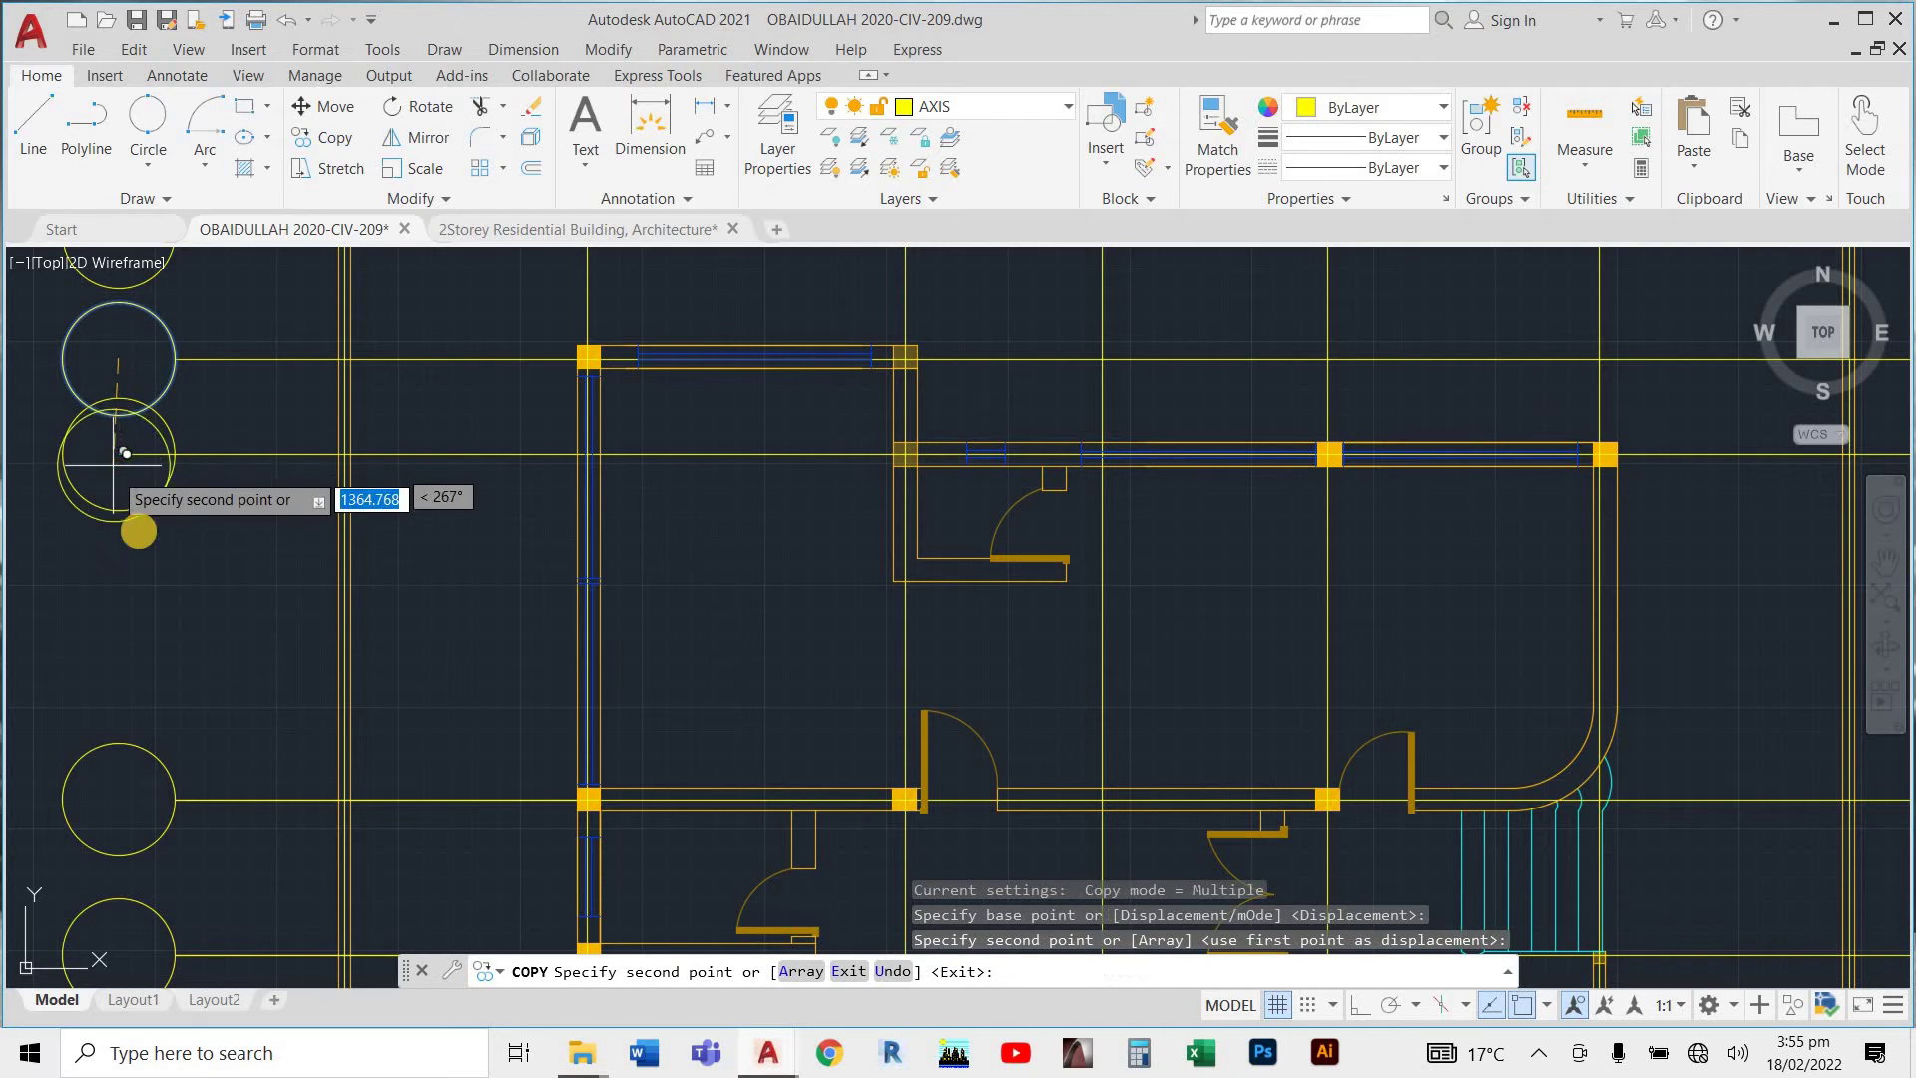
pyautogui.press('Escape')
pyautogui.press('Escape')
pyautogui.press('Escape')
# Hatch the overlap of the second and third circles on the plan's left side with the Solid pattern at transparency 0.
pyautogui.write('H')
pyautogui.press('Return')
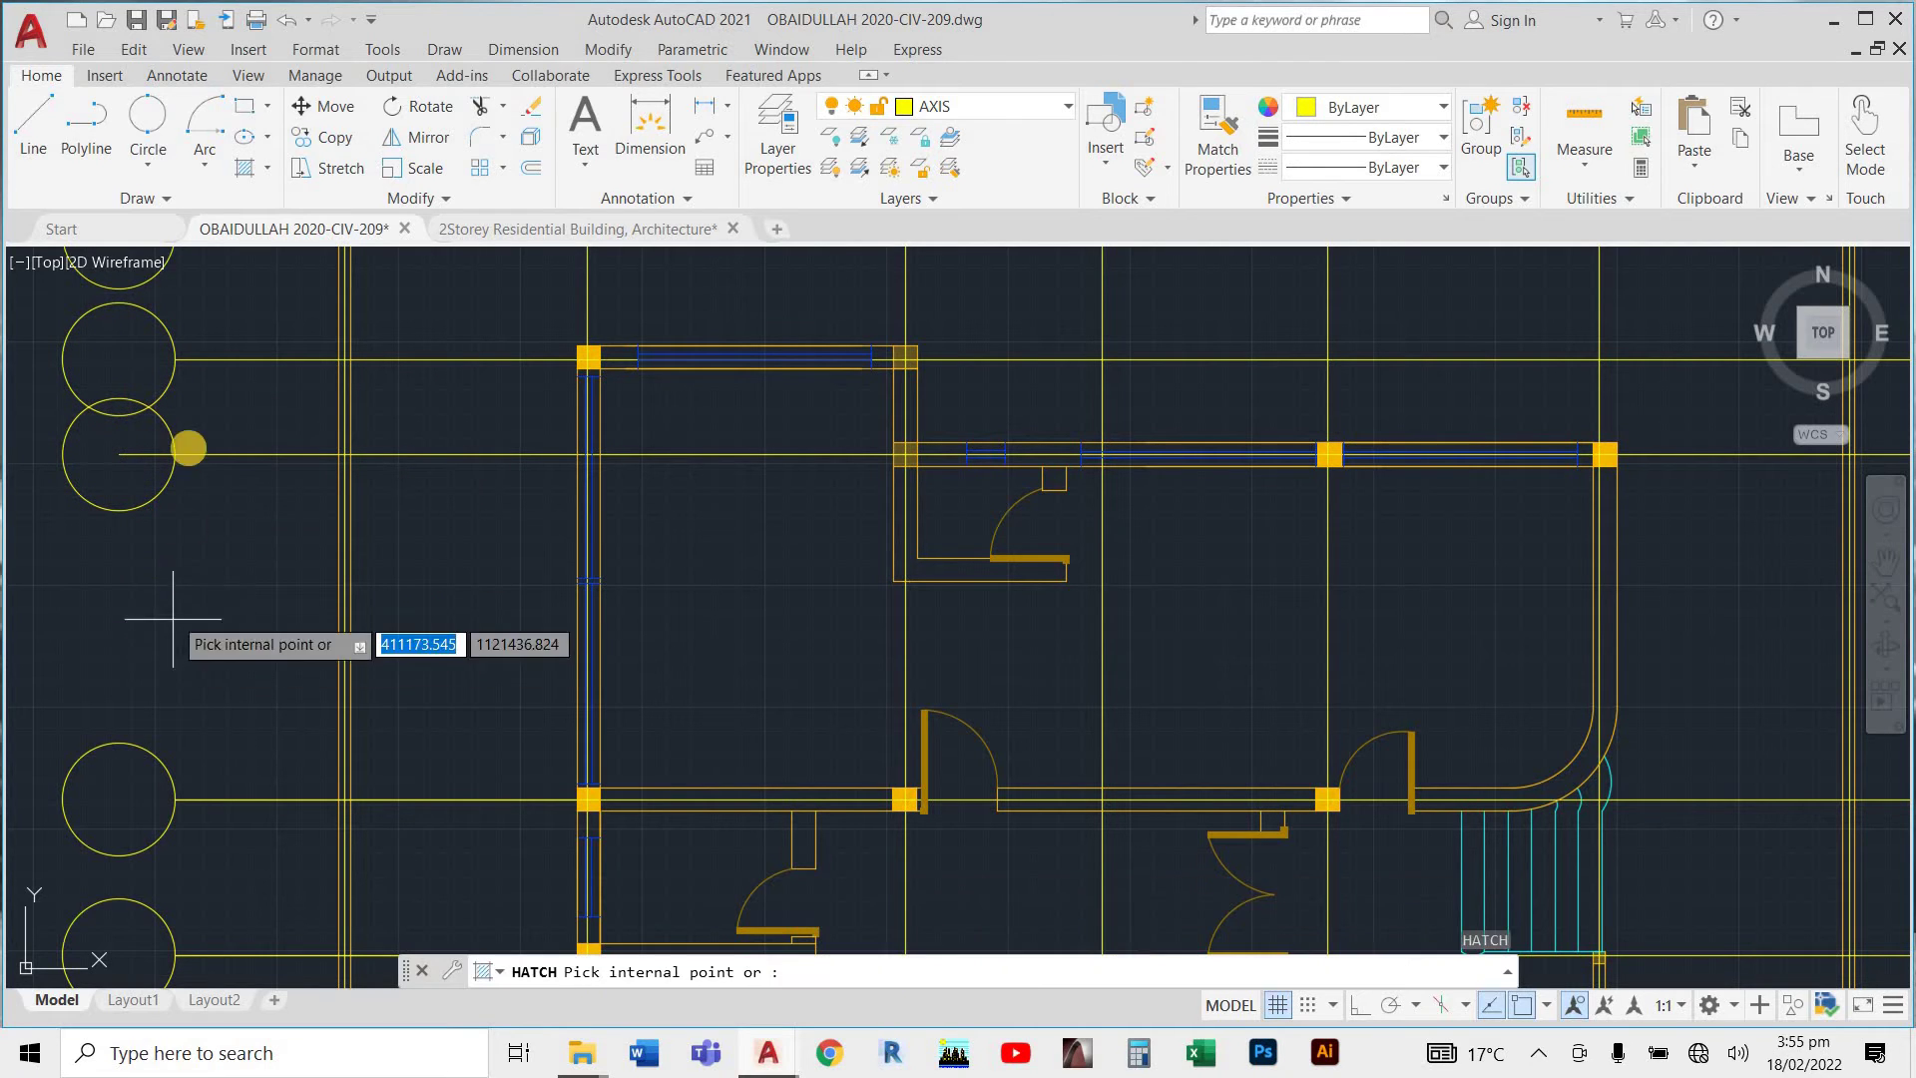
pyautogui.scroll(2, 433, 172)
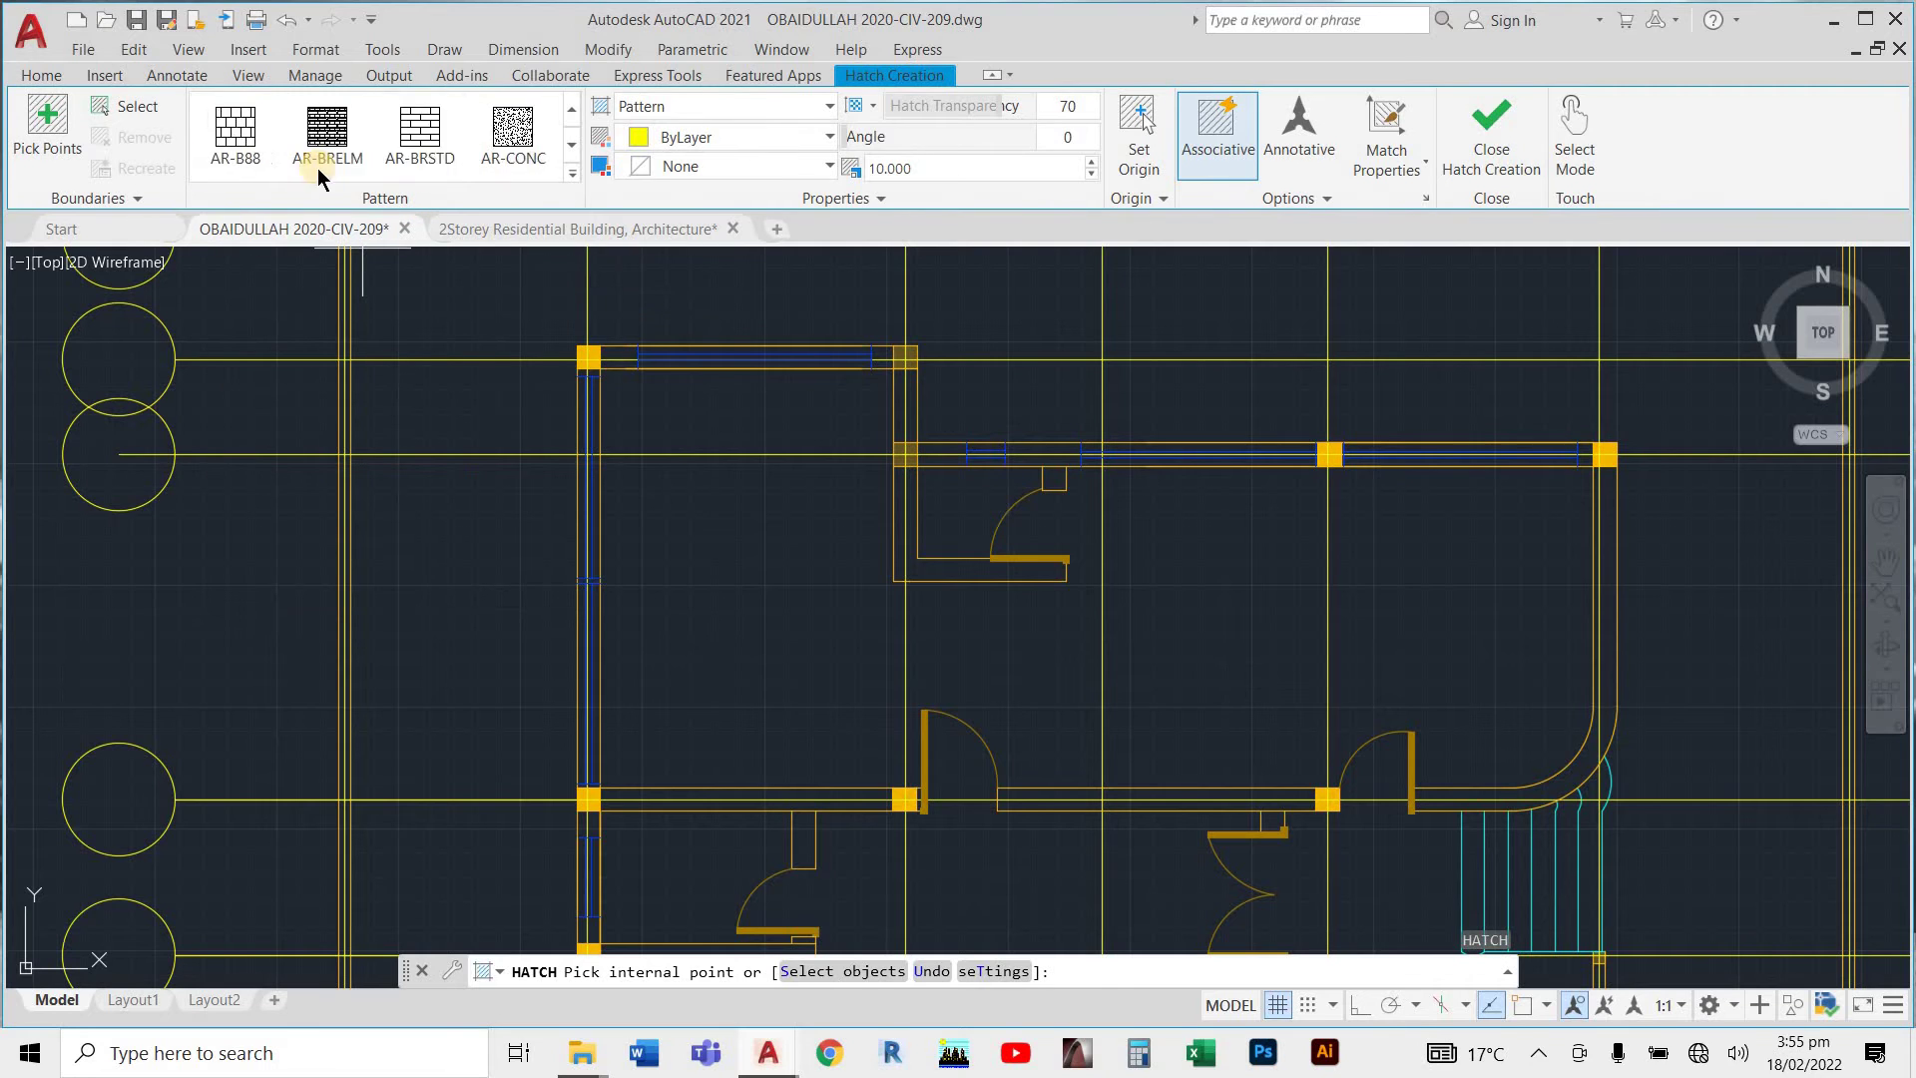
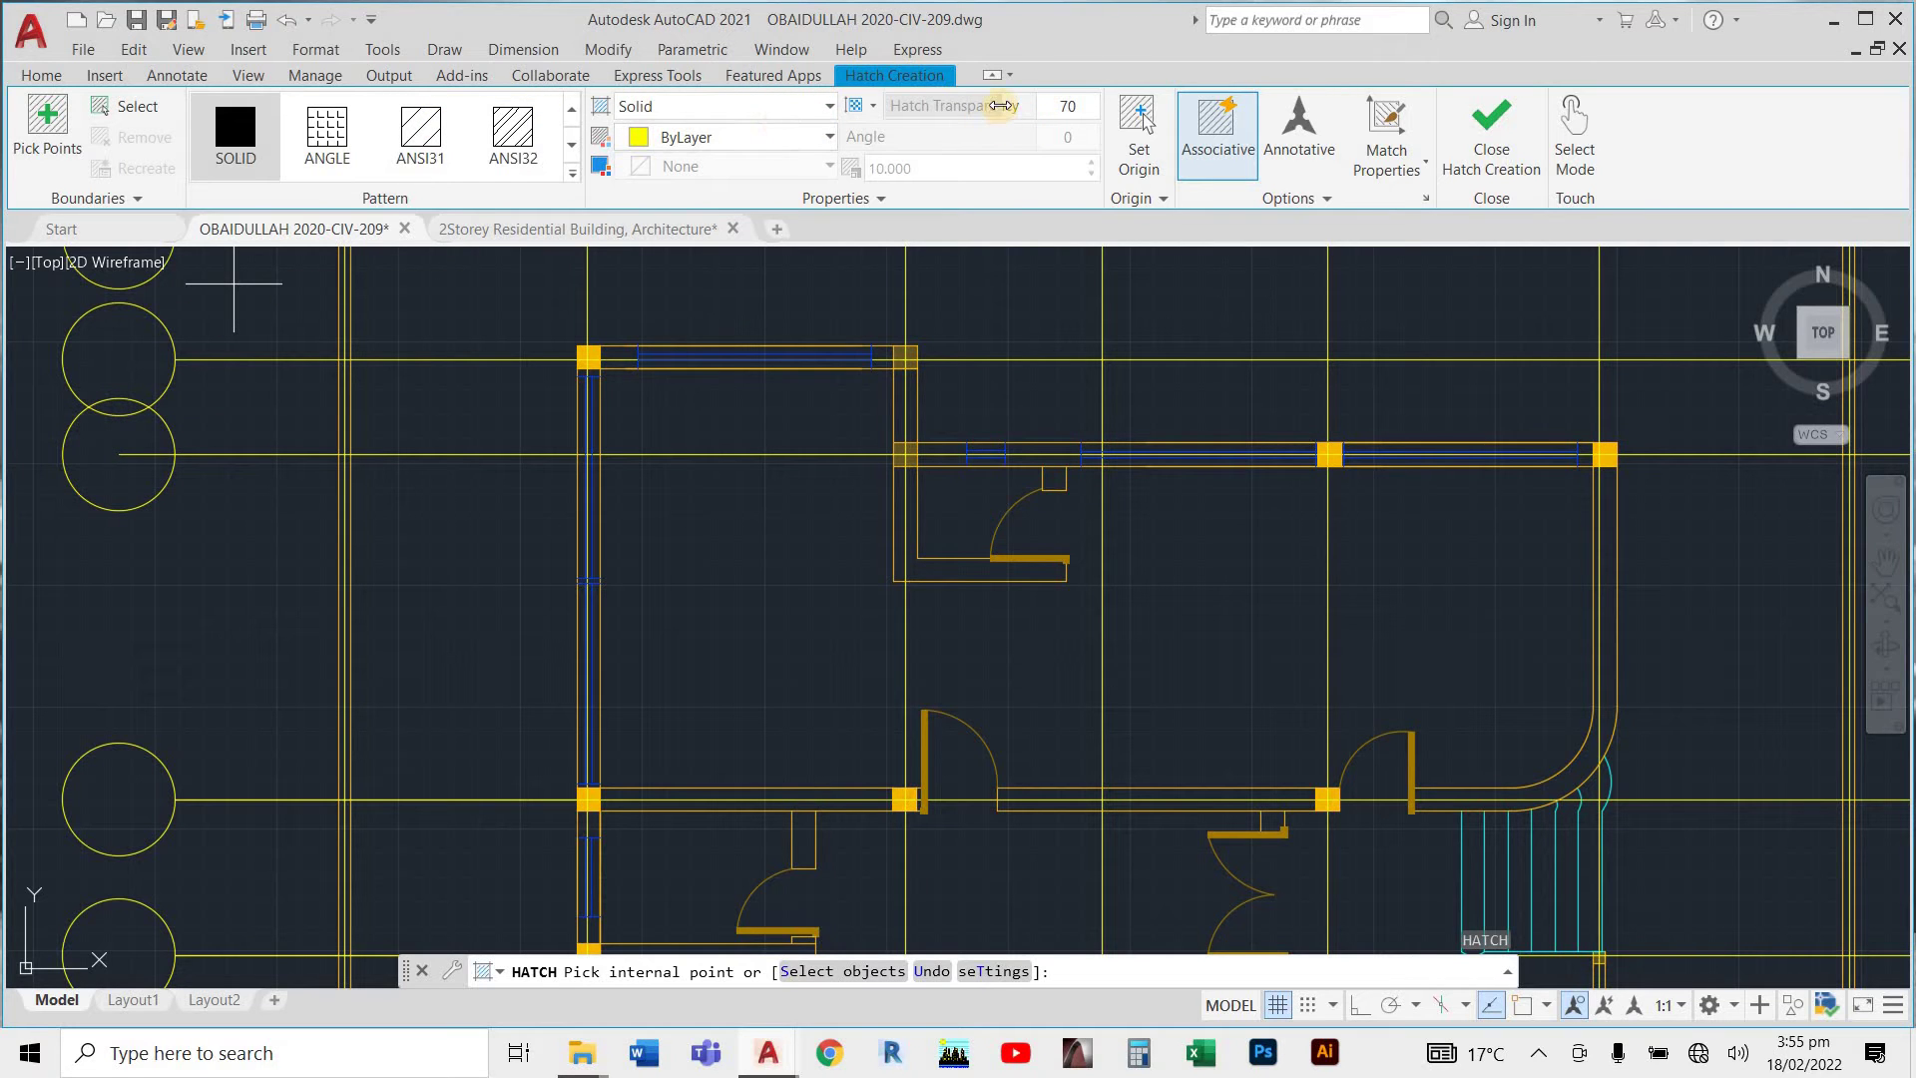
pyautogui.moveTo(852, 105); pyautogui.dragTo(803, 119)
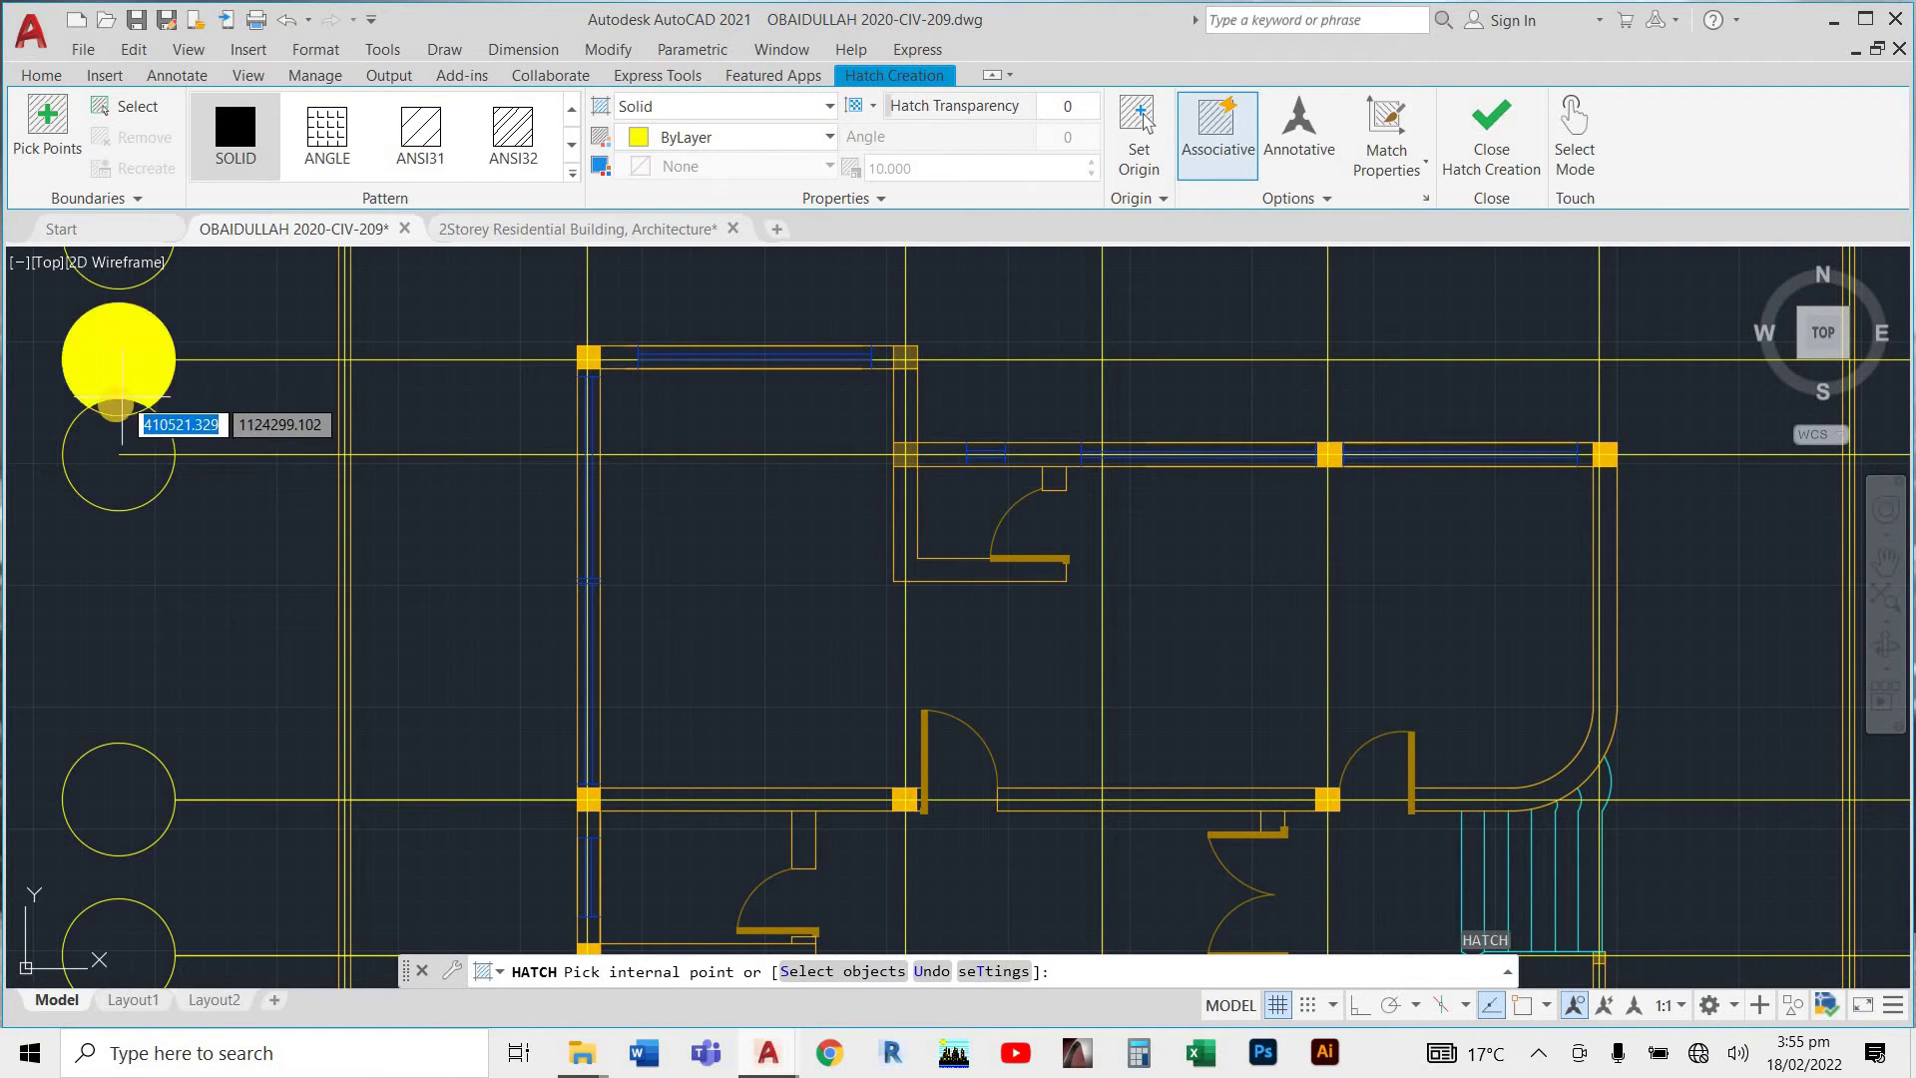
pyautogui.click(116, 409)
pyautogui.scroll(-2, 153, 532)
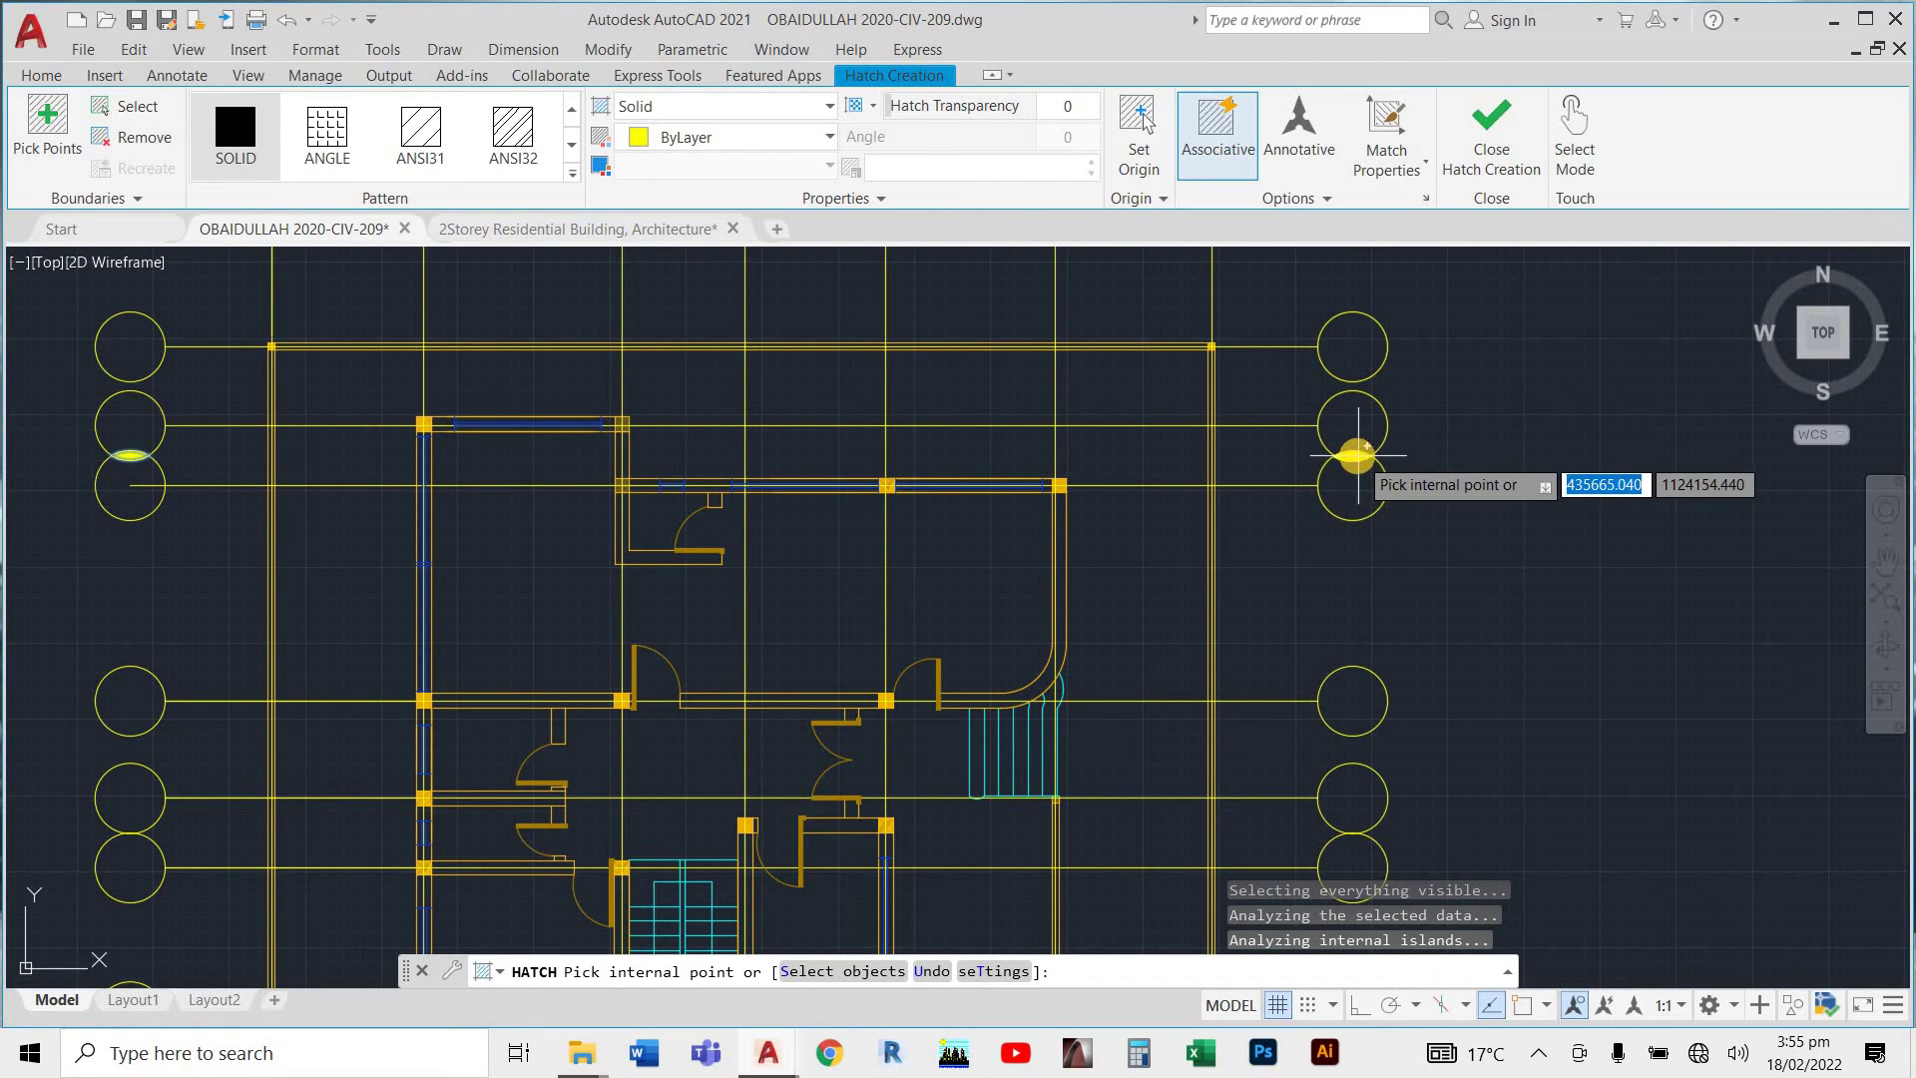
# Fill the overlap of the second and third circles on the plan's right side with the same solid hatch and finish hatching.
pyautogui.click(1353, 458)
pyautogui.click(1173, 555)
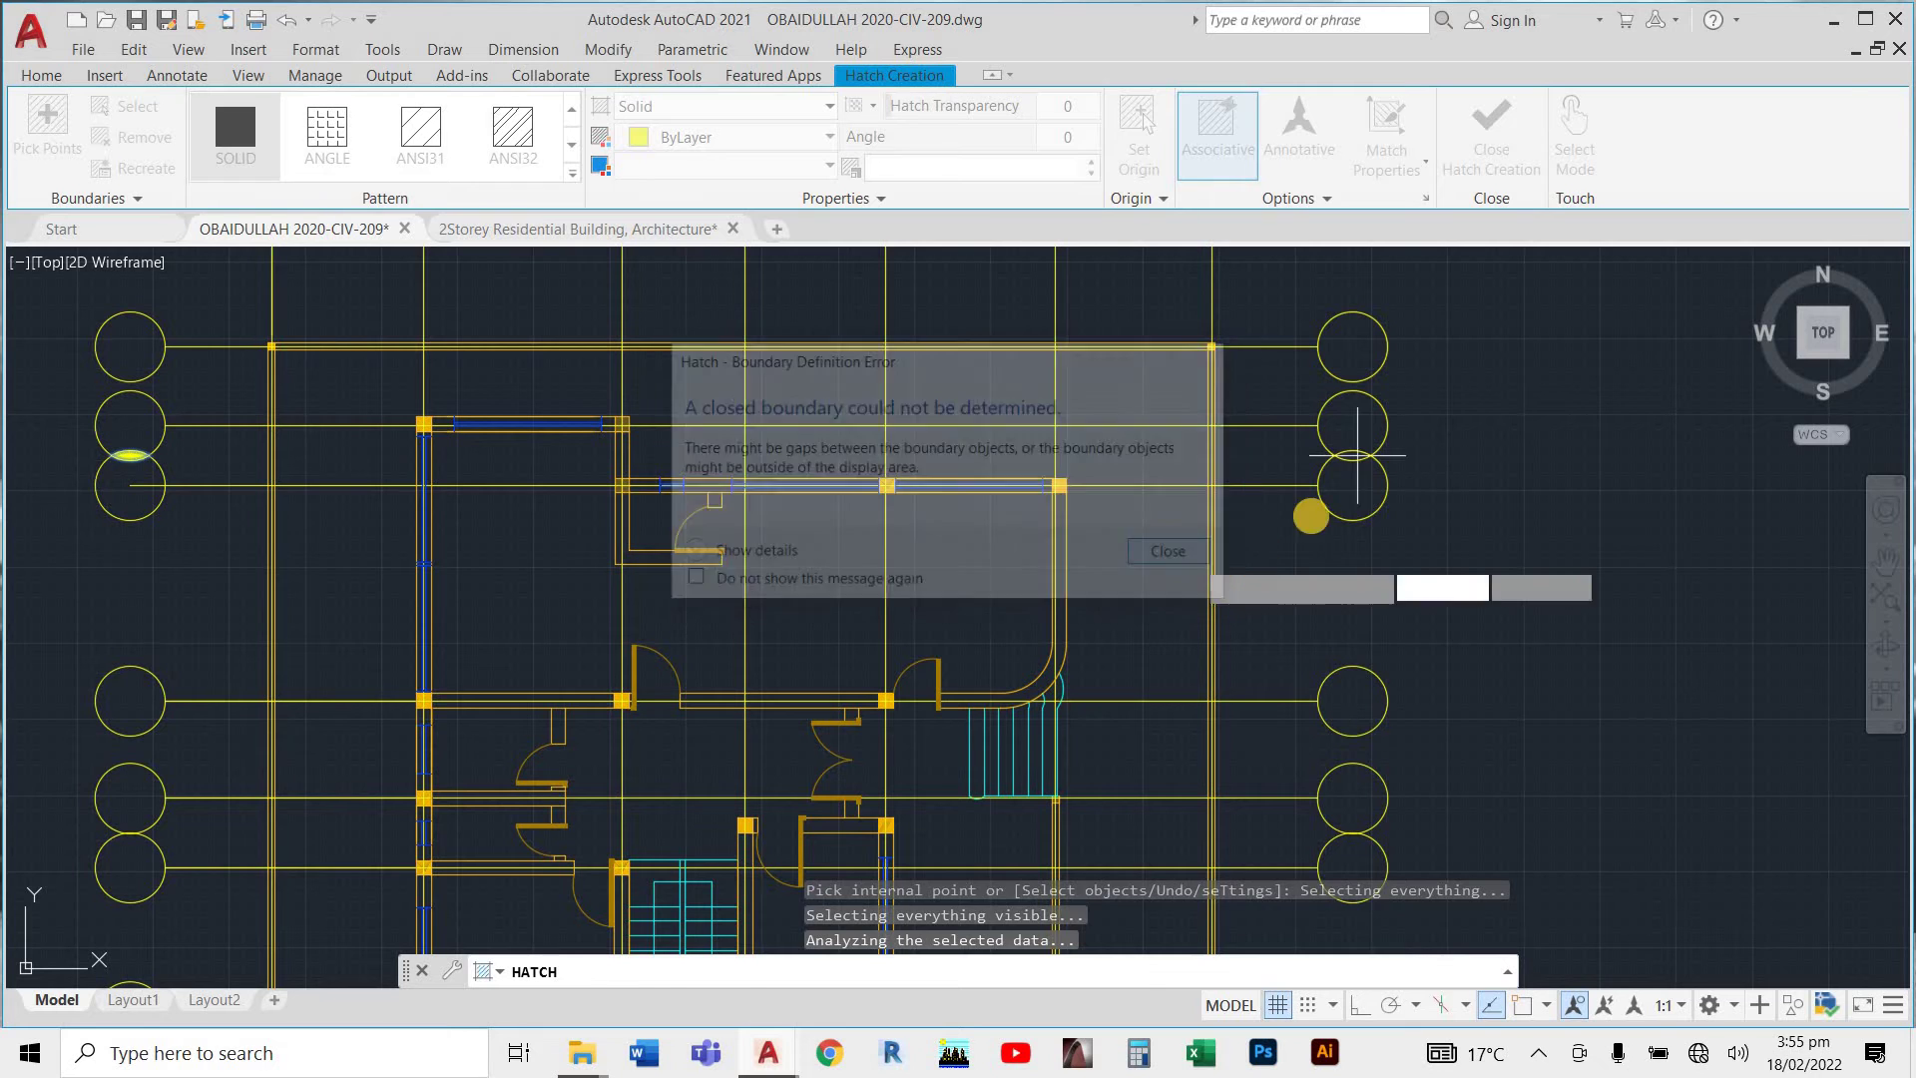
pyautogui.scroll(2, 1355, 468)
pyautogui.scroll(6, 1353, 452)
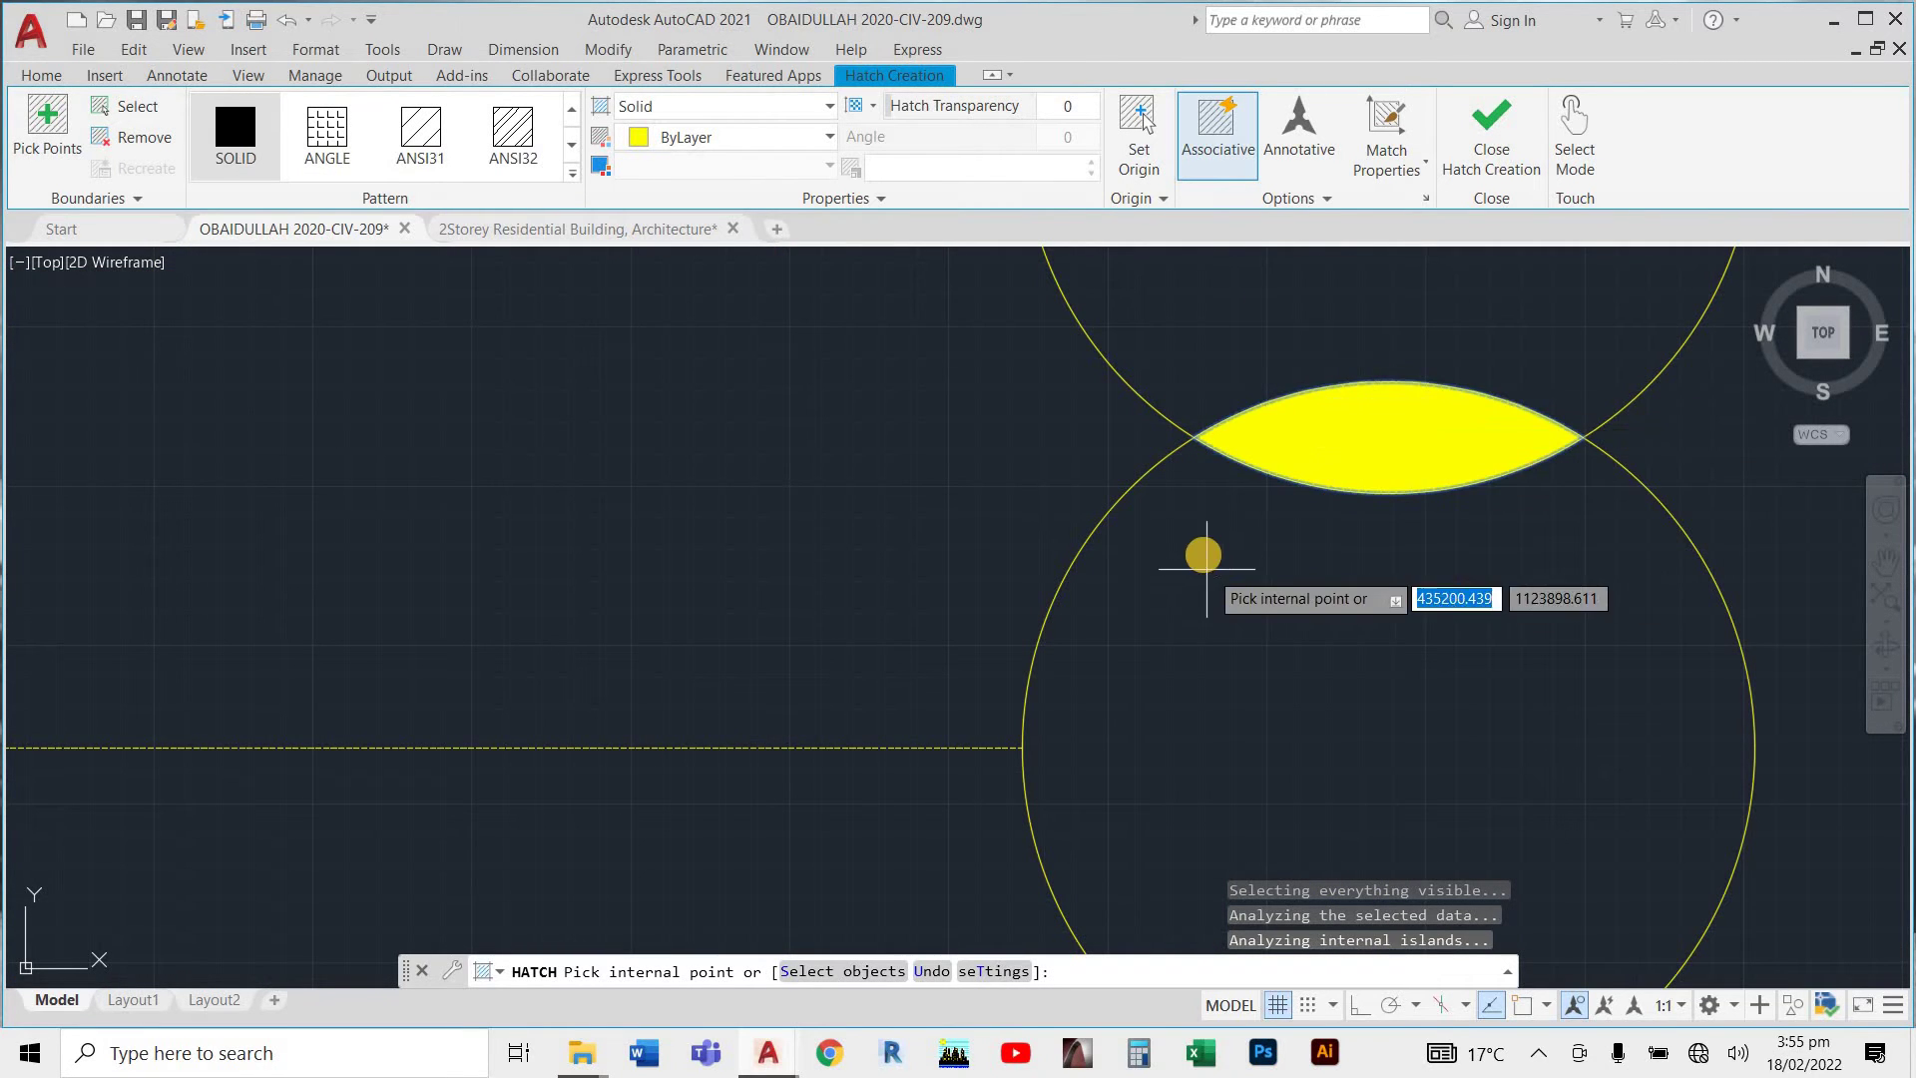
pyautogui.scroll(-8, 1218, 591)
pyautogui.press('Escape')
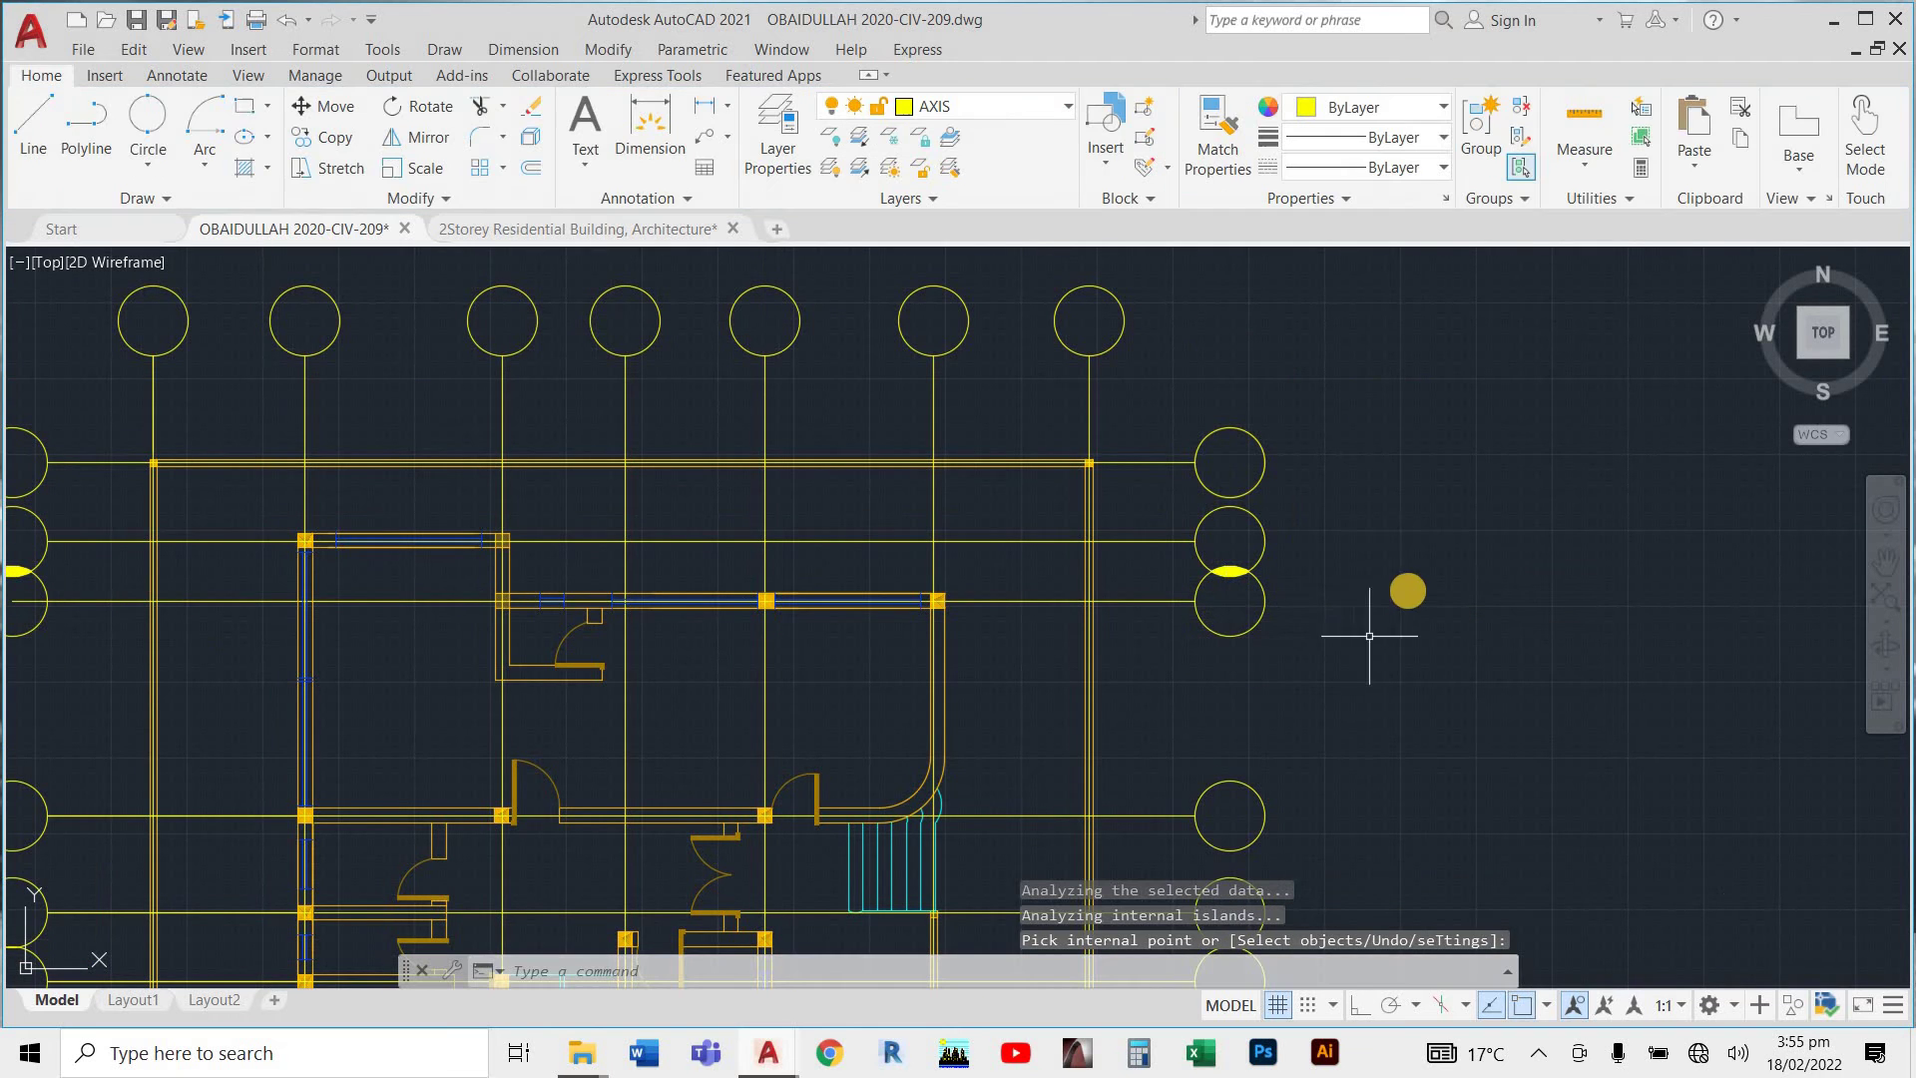
# Examine the grid circles around the whole plan and the hatched circle overlaps on both sides.
pyautogui.scroll(-4, 1487, 440)
pyautogui.scroll(2, 1473, 526)
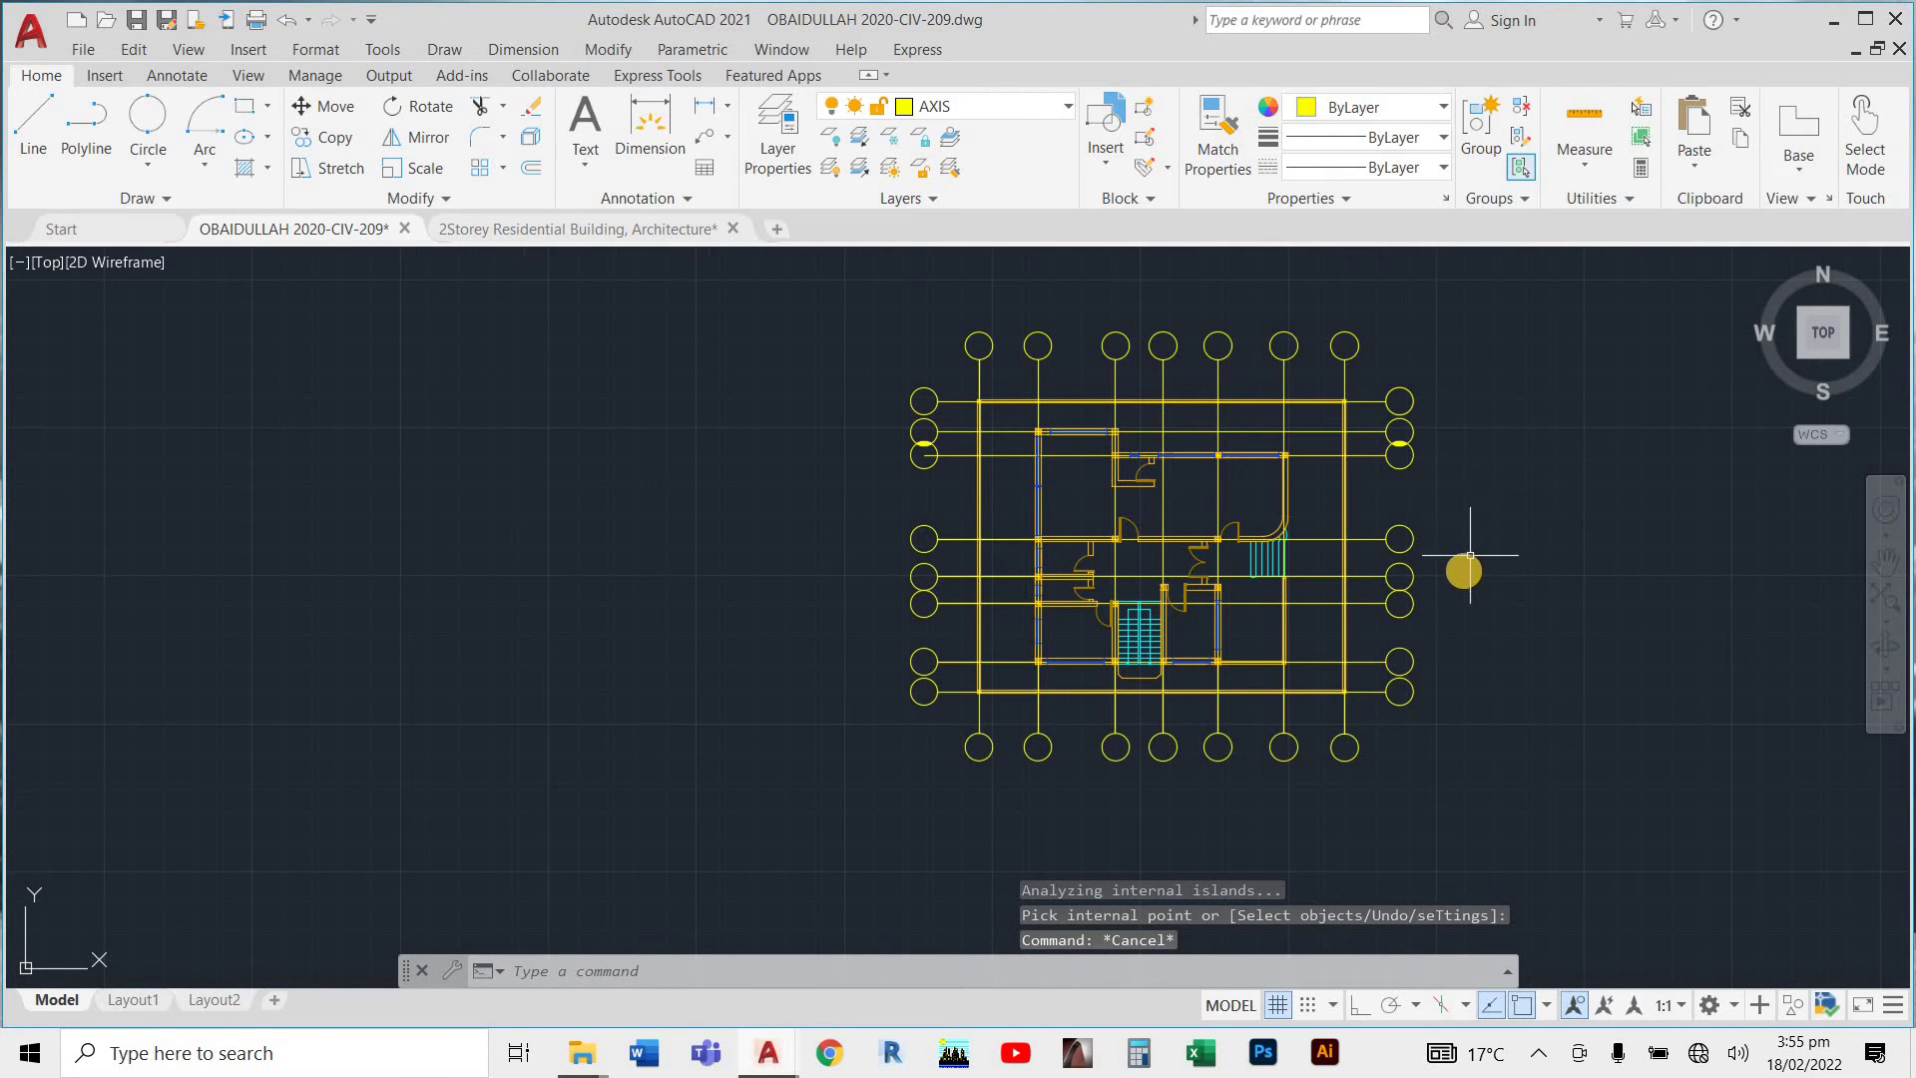
pyautogui.scroll(5, 1427, 574)
pyautogui.scroll(-5, 1424, 575)
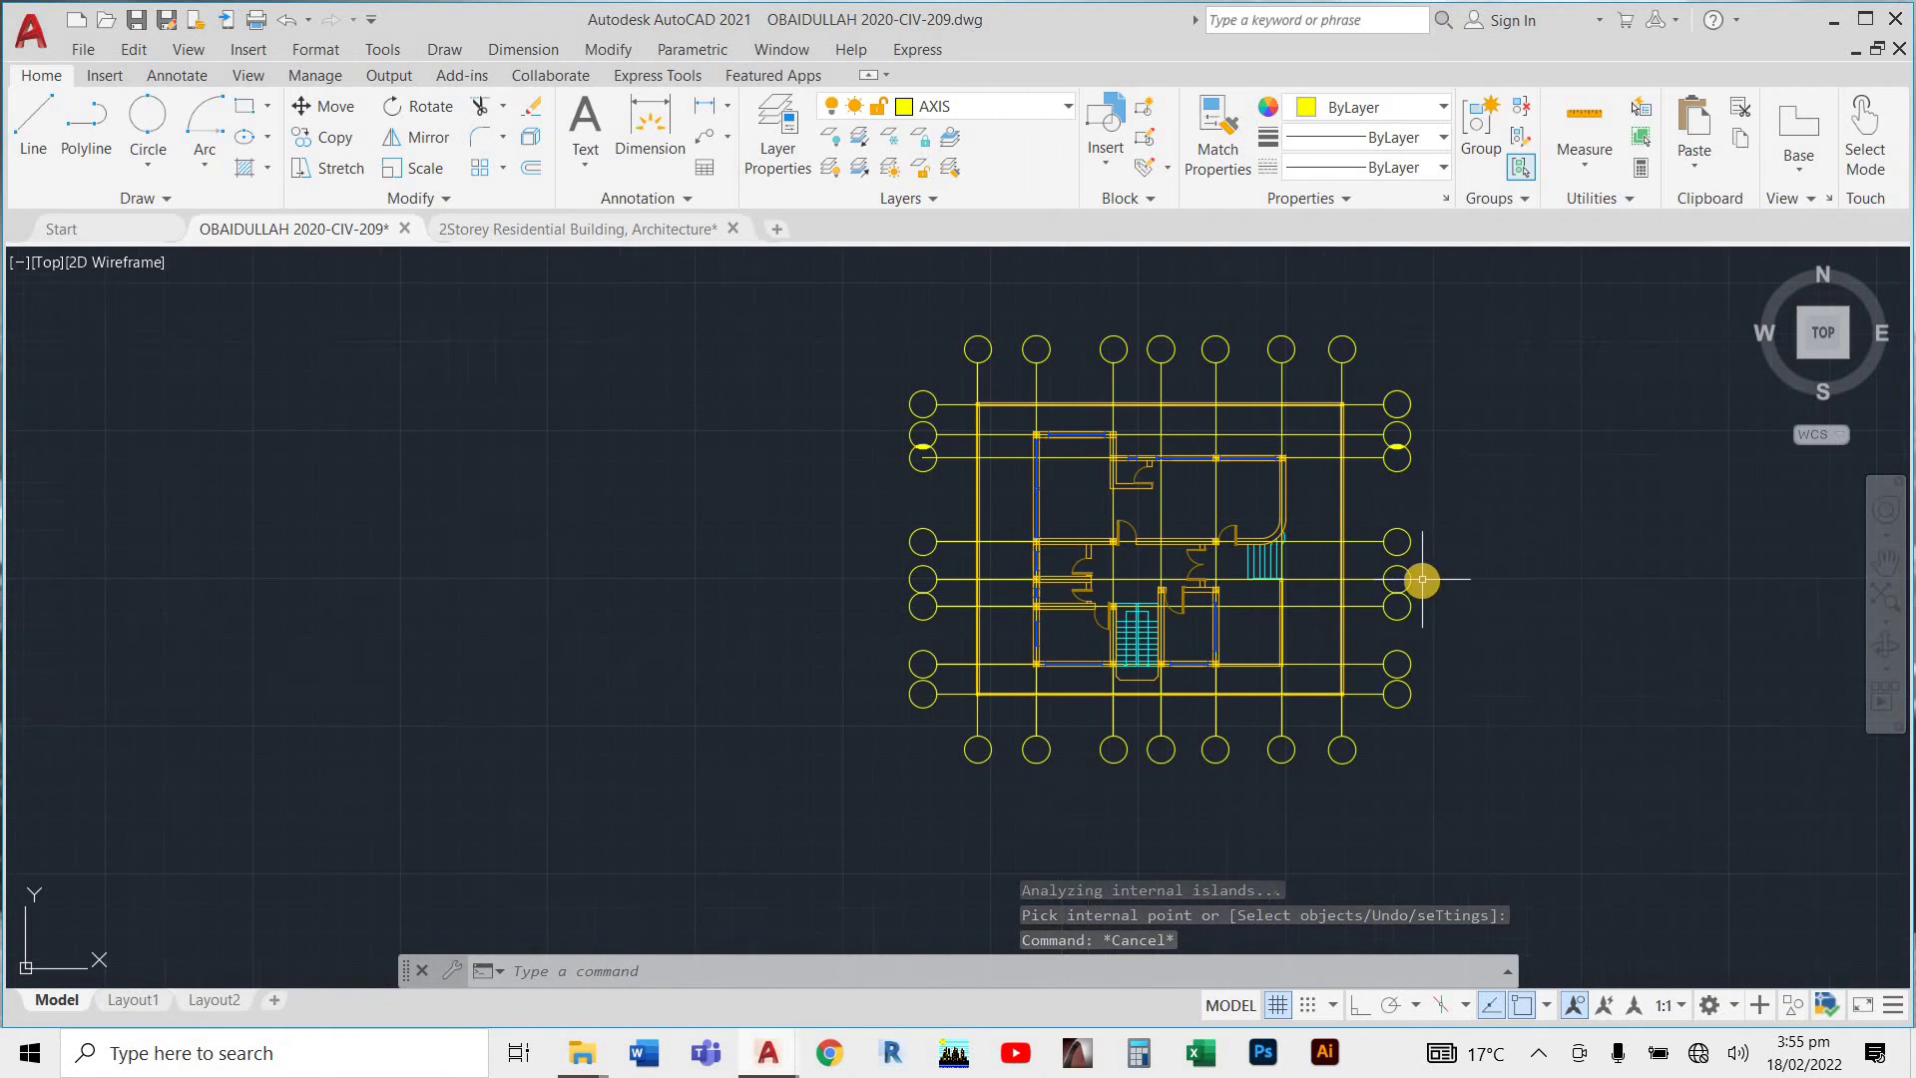
pyautogui.scroll(3, 960, 415)
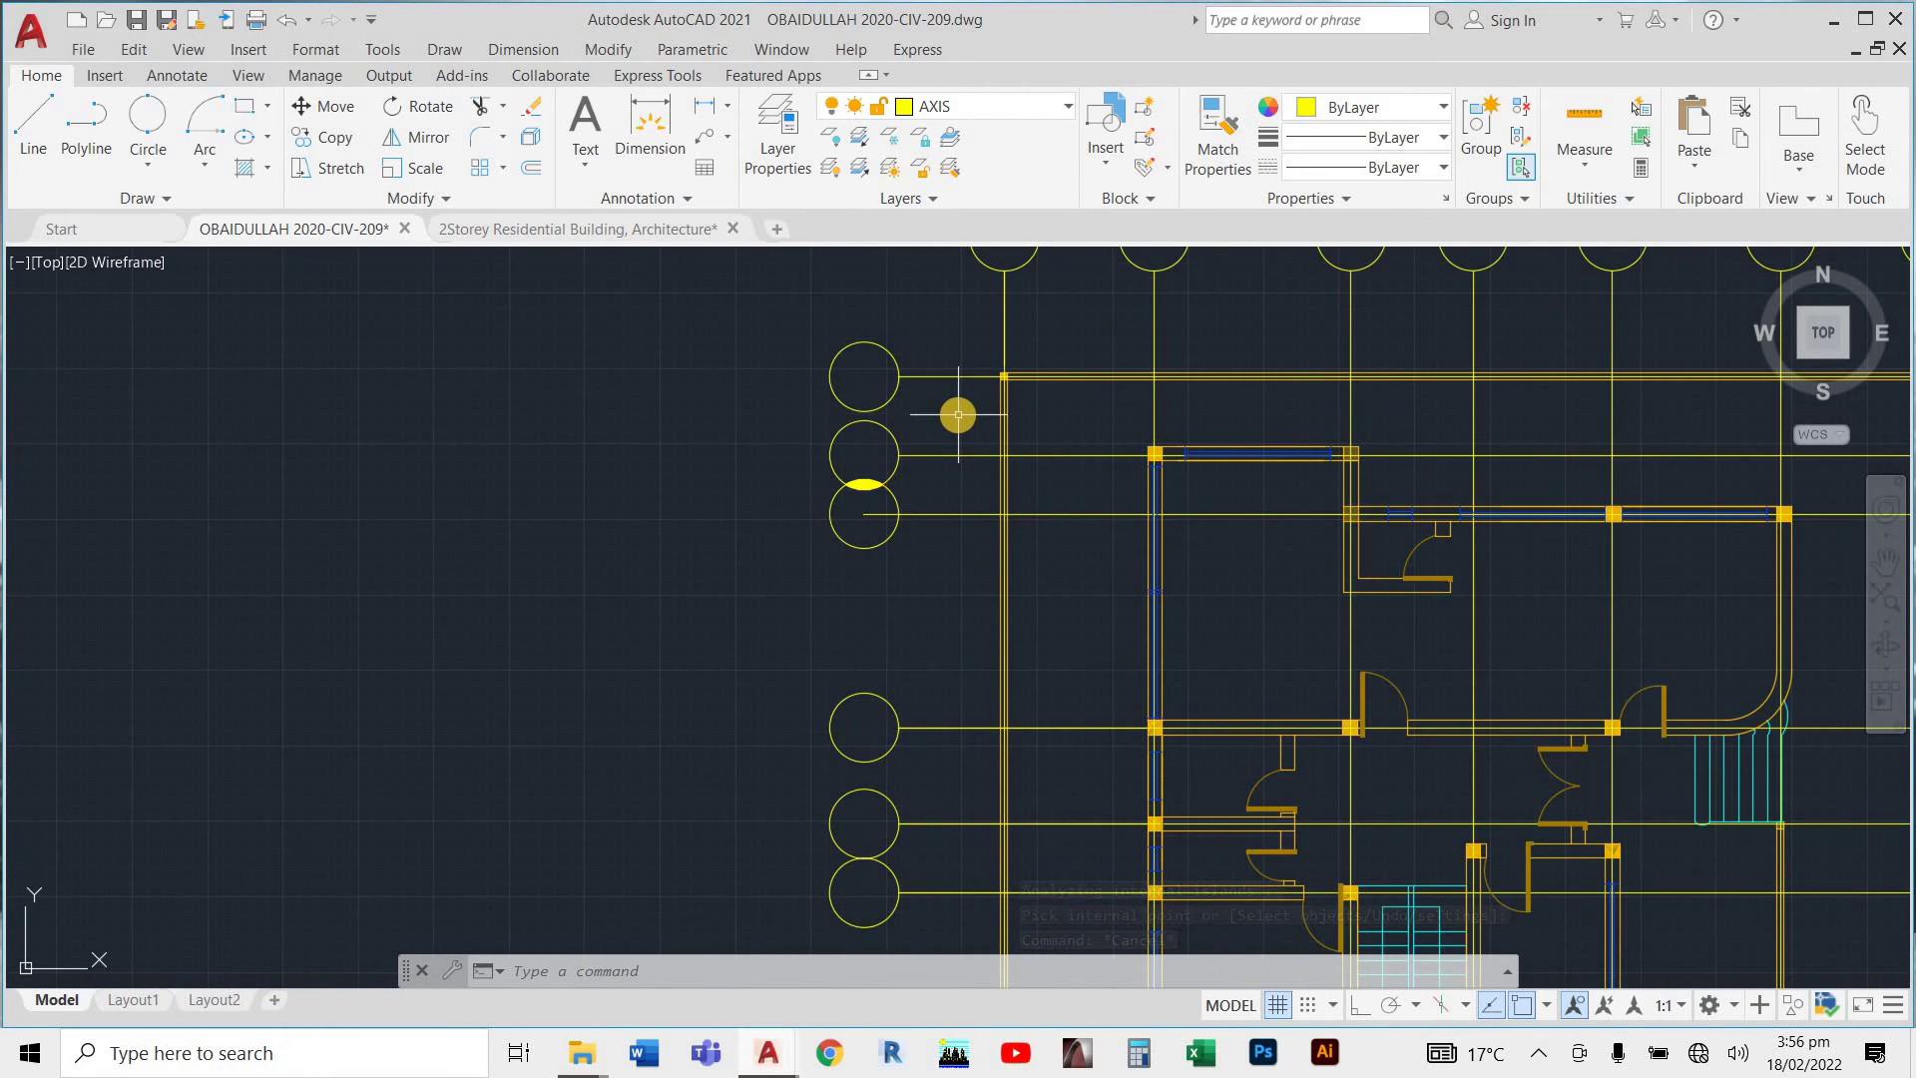
pyautogui.scroll(6, 1298, 464)
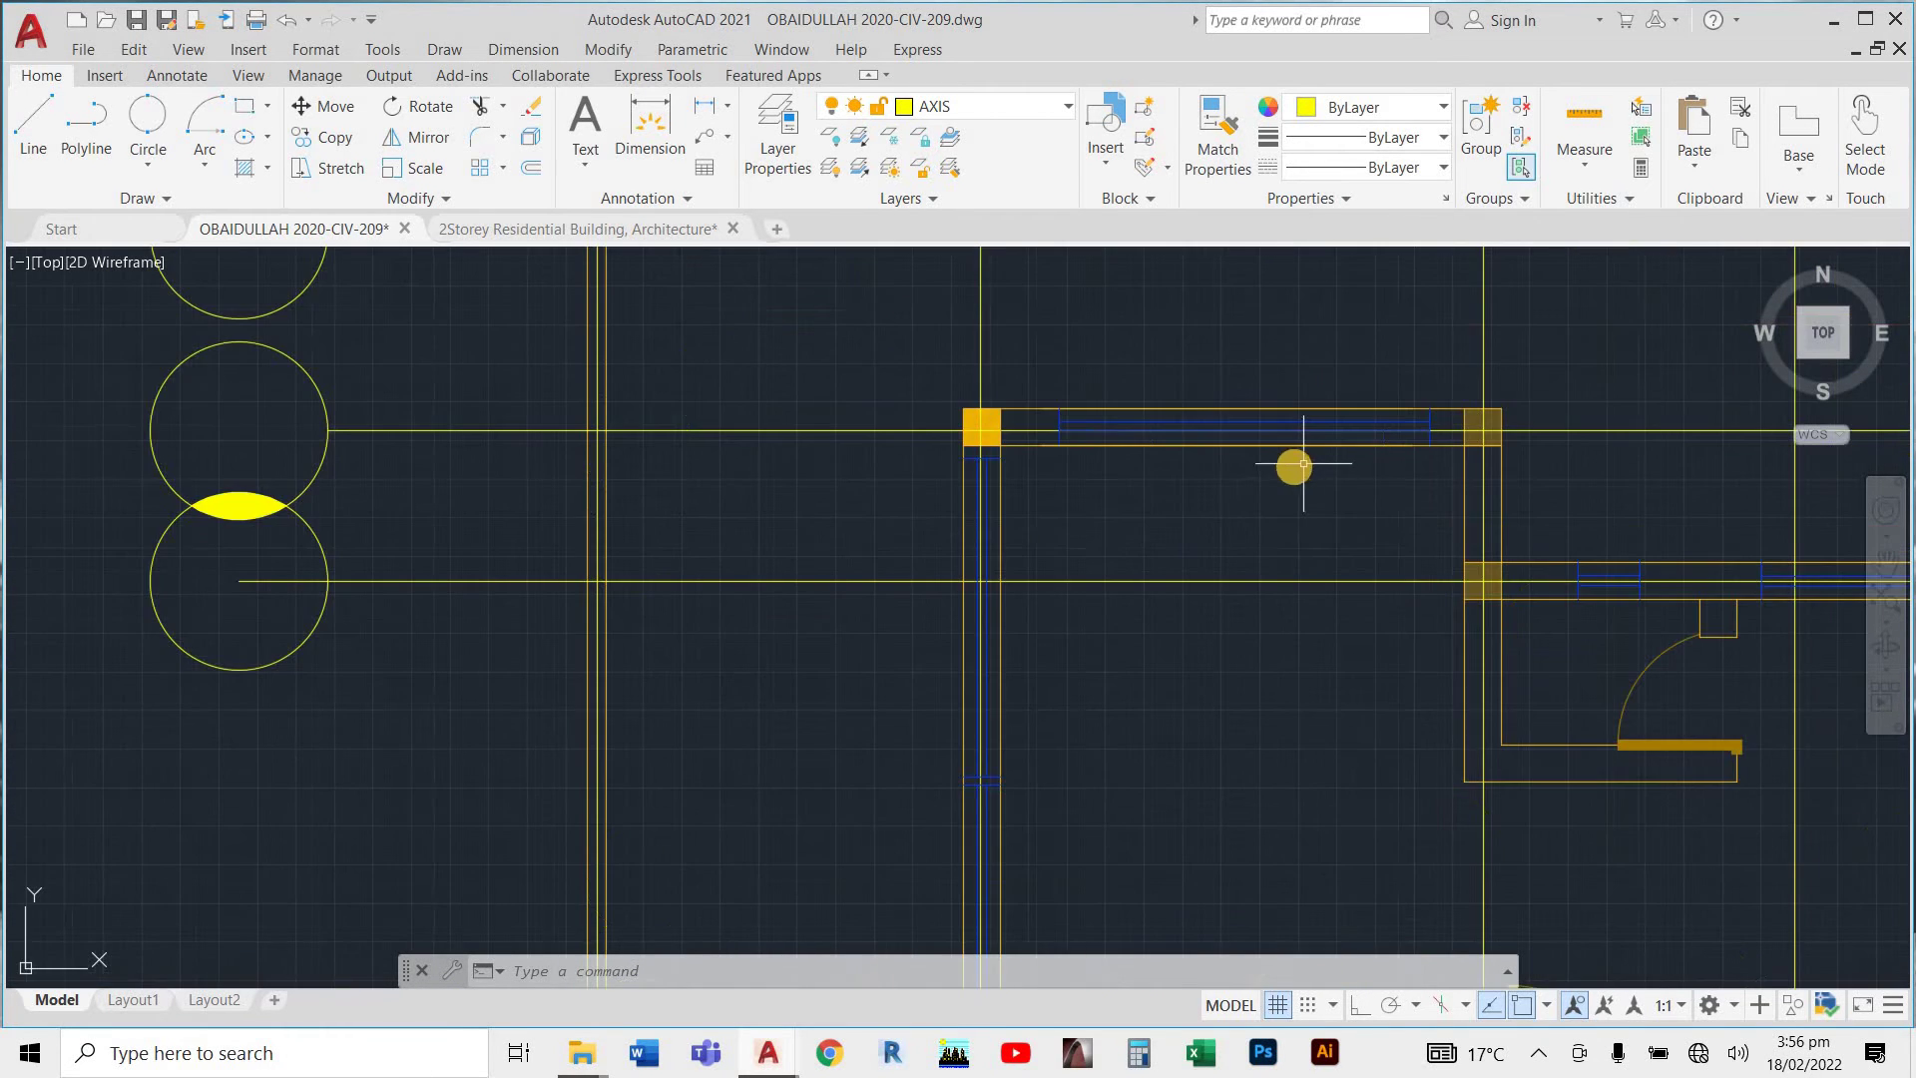
pyautogui.scroll(2, 1217, 469)
pyautogui.scroll(-10, 1014, 493)
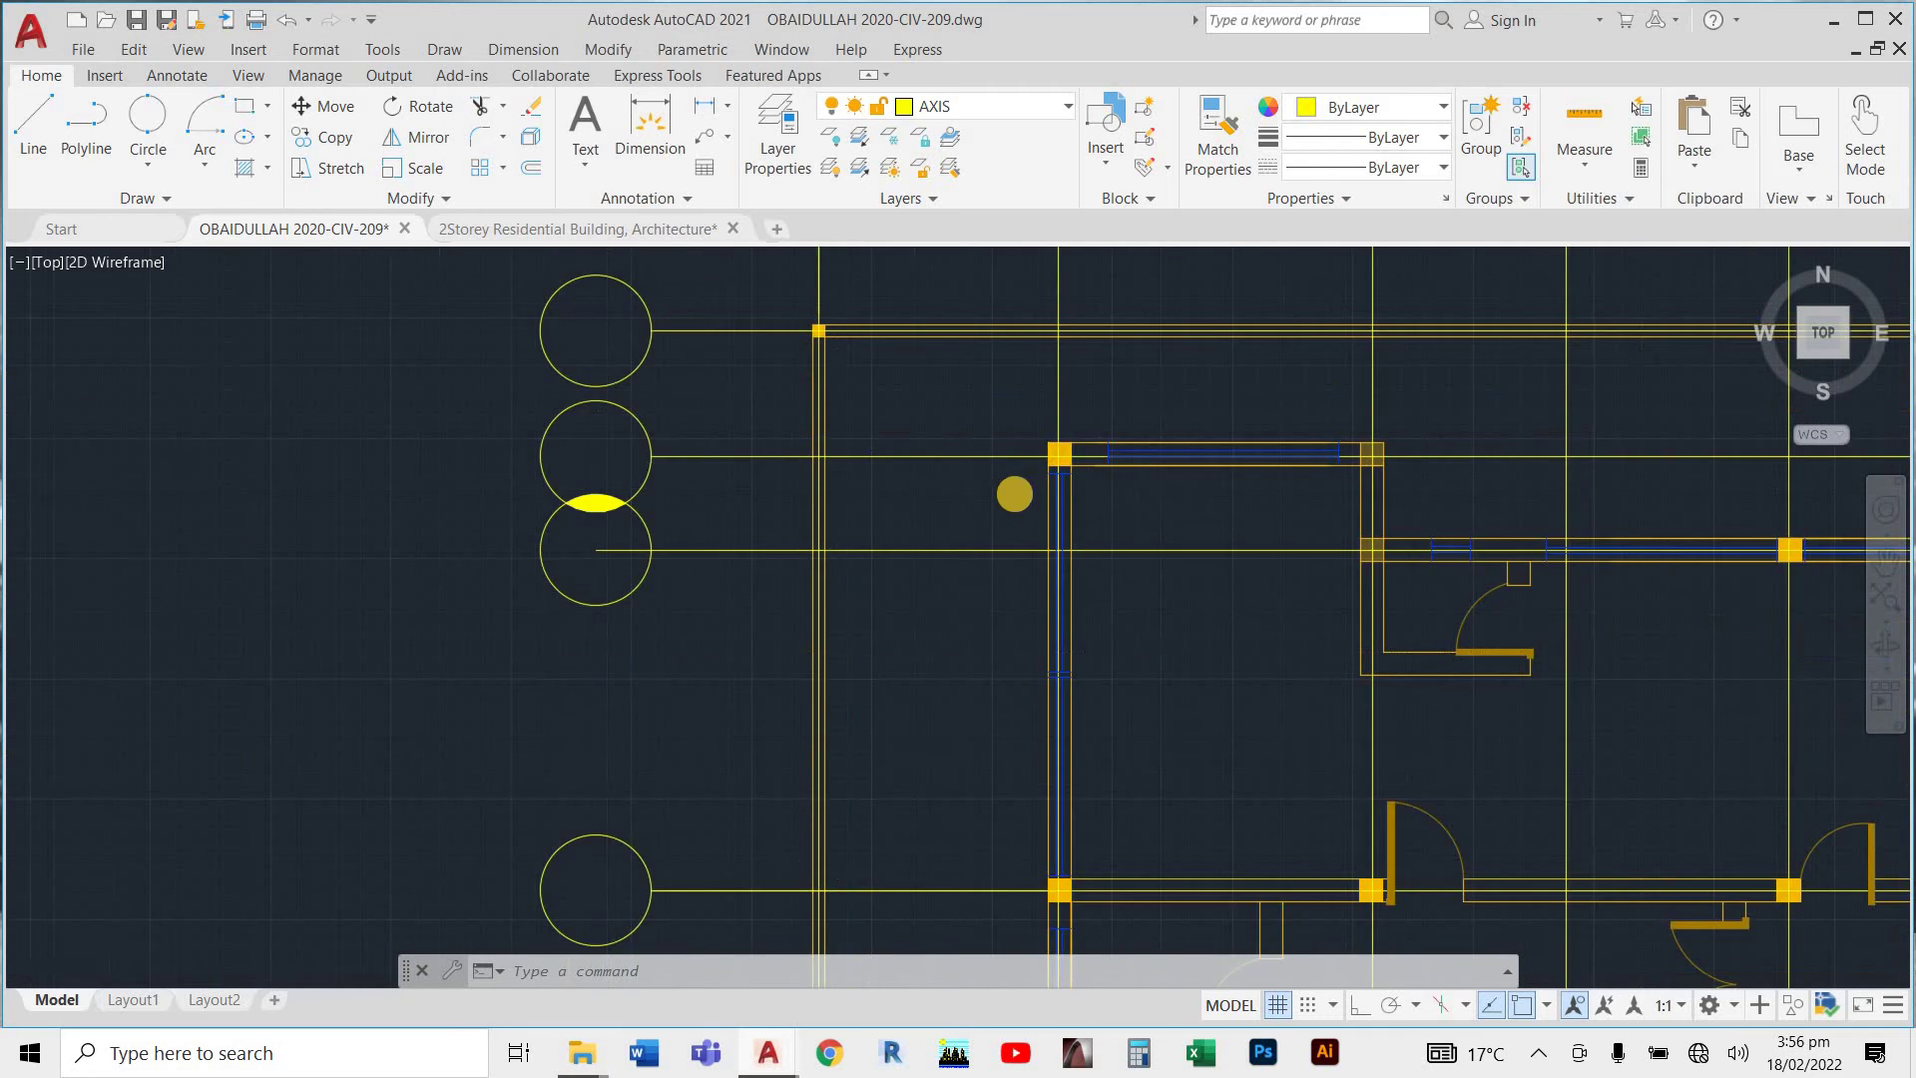
pyautogui.scroll(3, 1014, 402)
pyautogui.scroll(-3, 1049, 364)
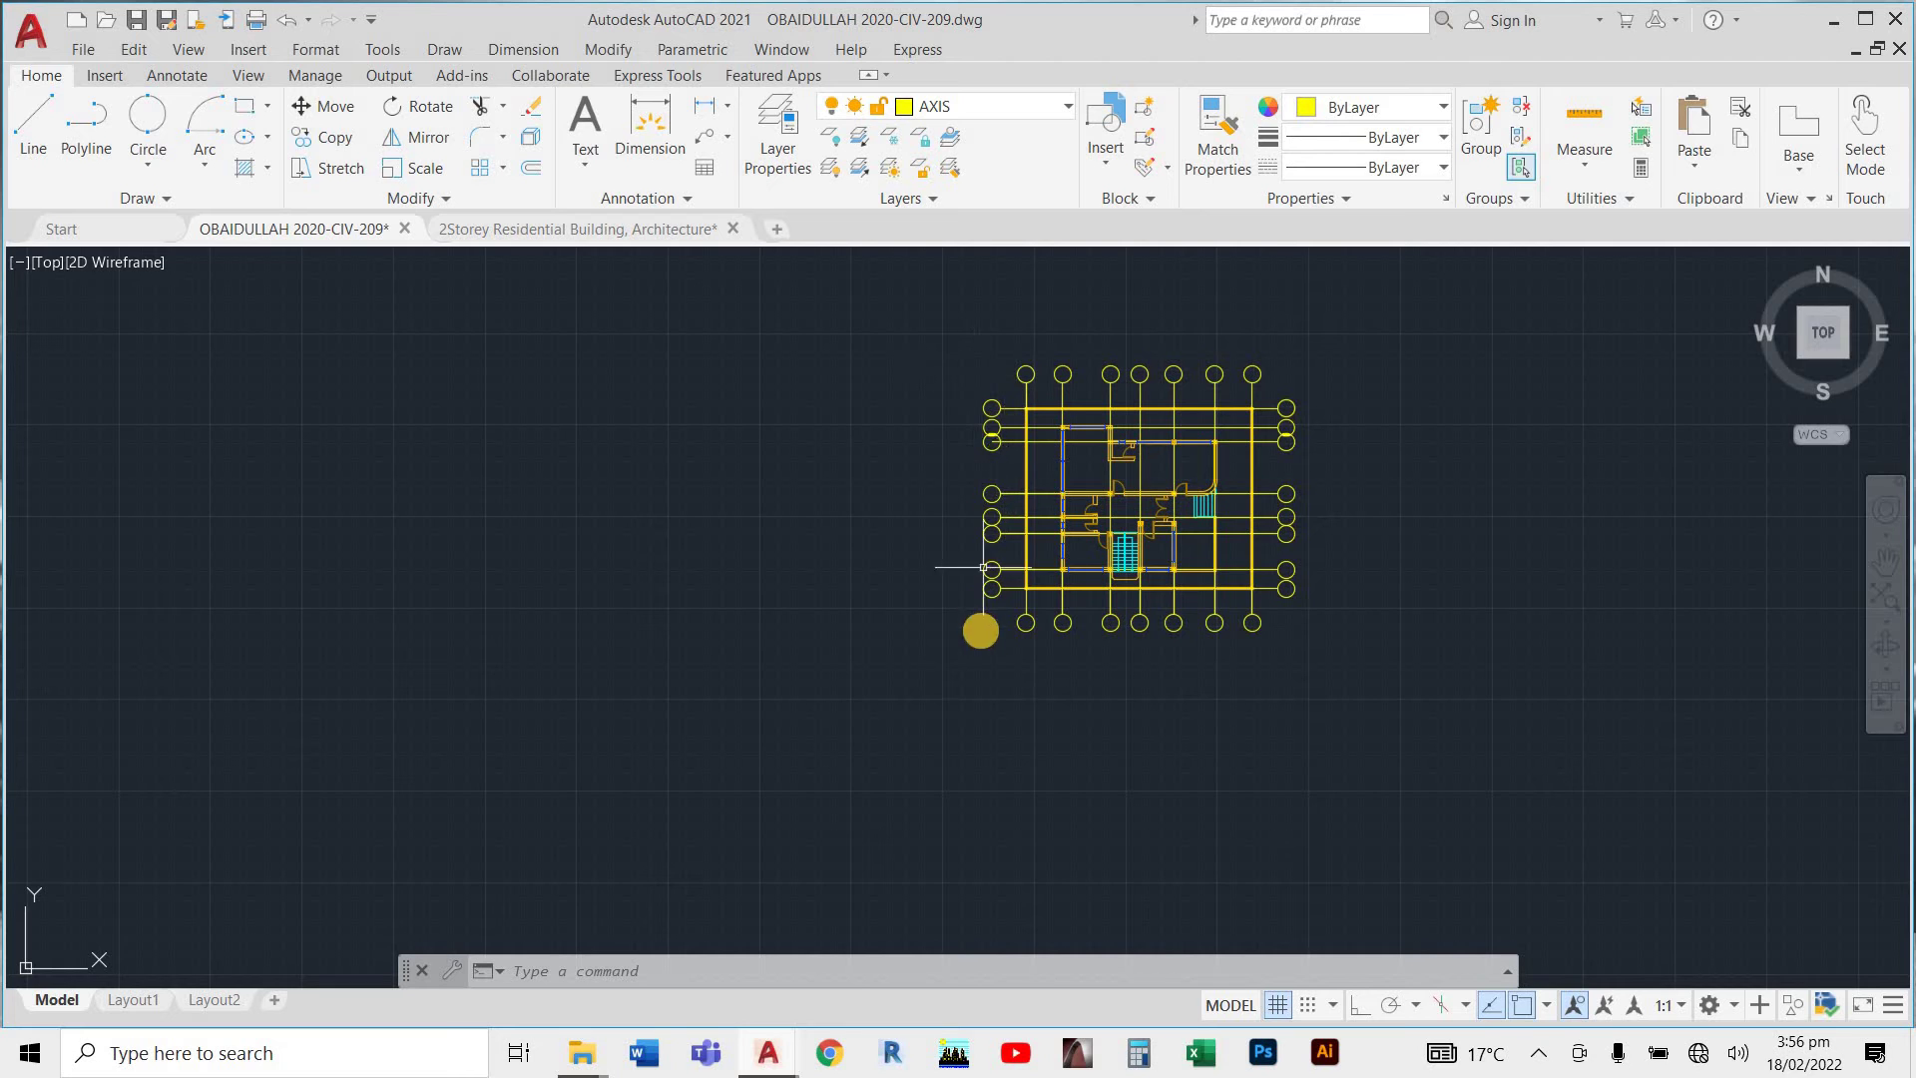
pyautogui.scroll(3, 993, 419)
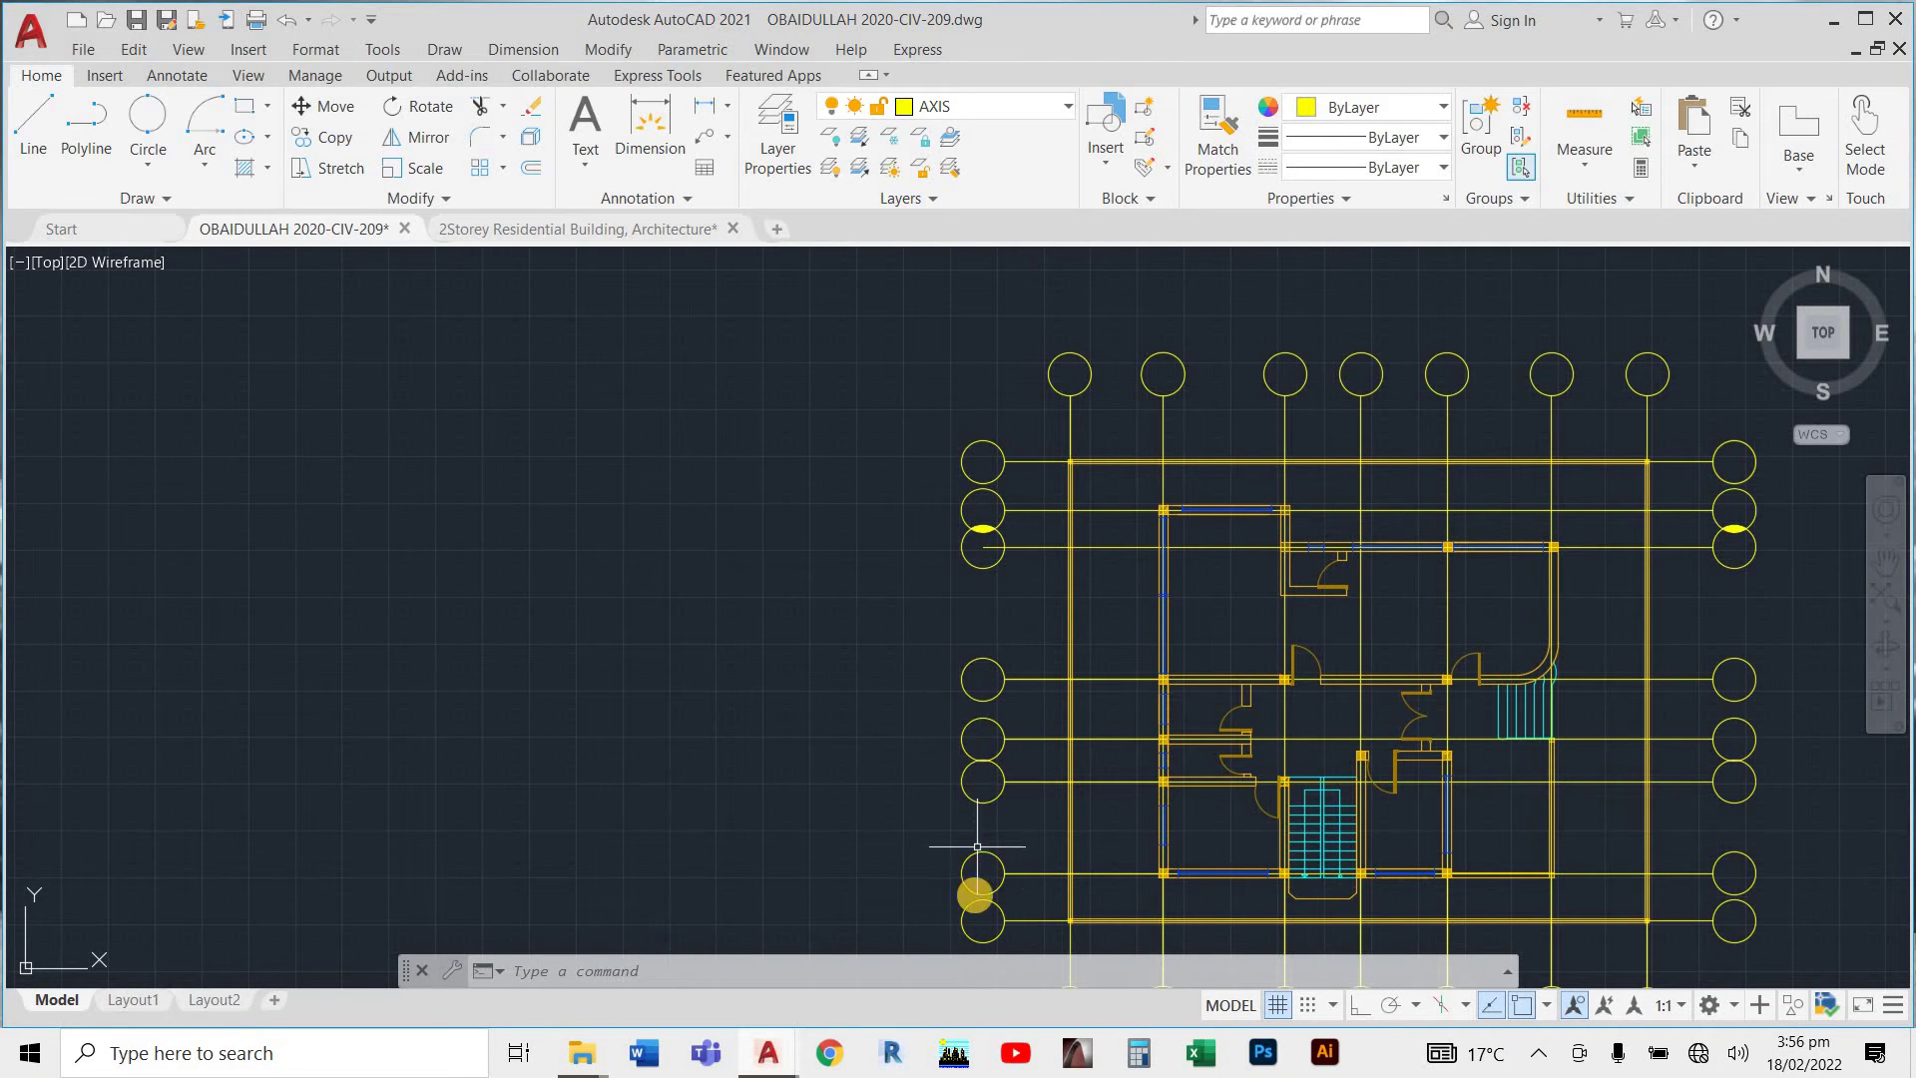
pyautogui.scroll(-4, 948, 788)
pyautogui.scroll(2, 984, 881)
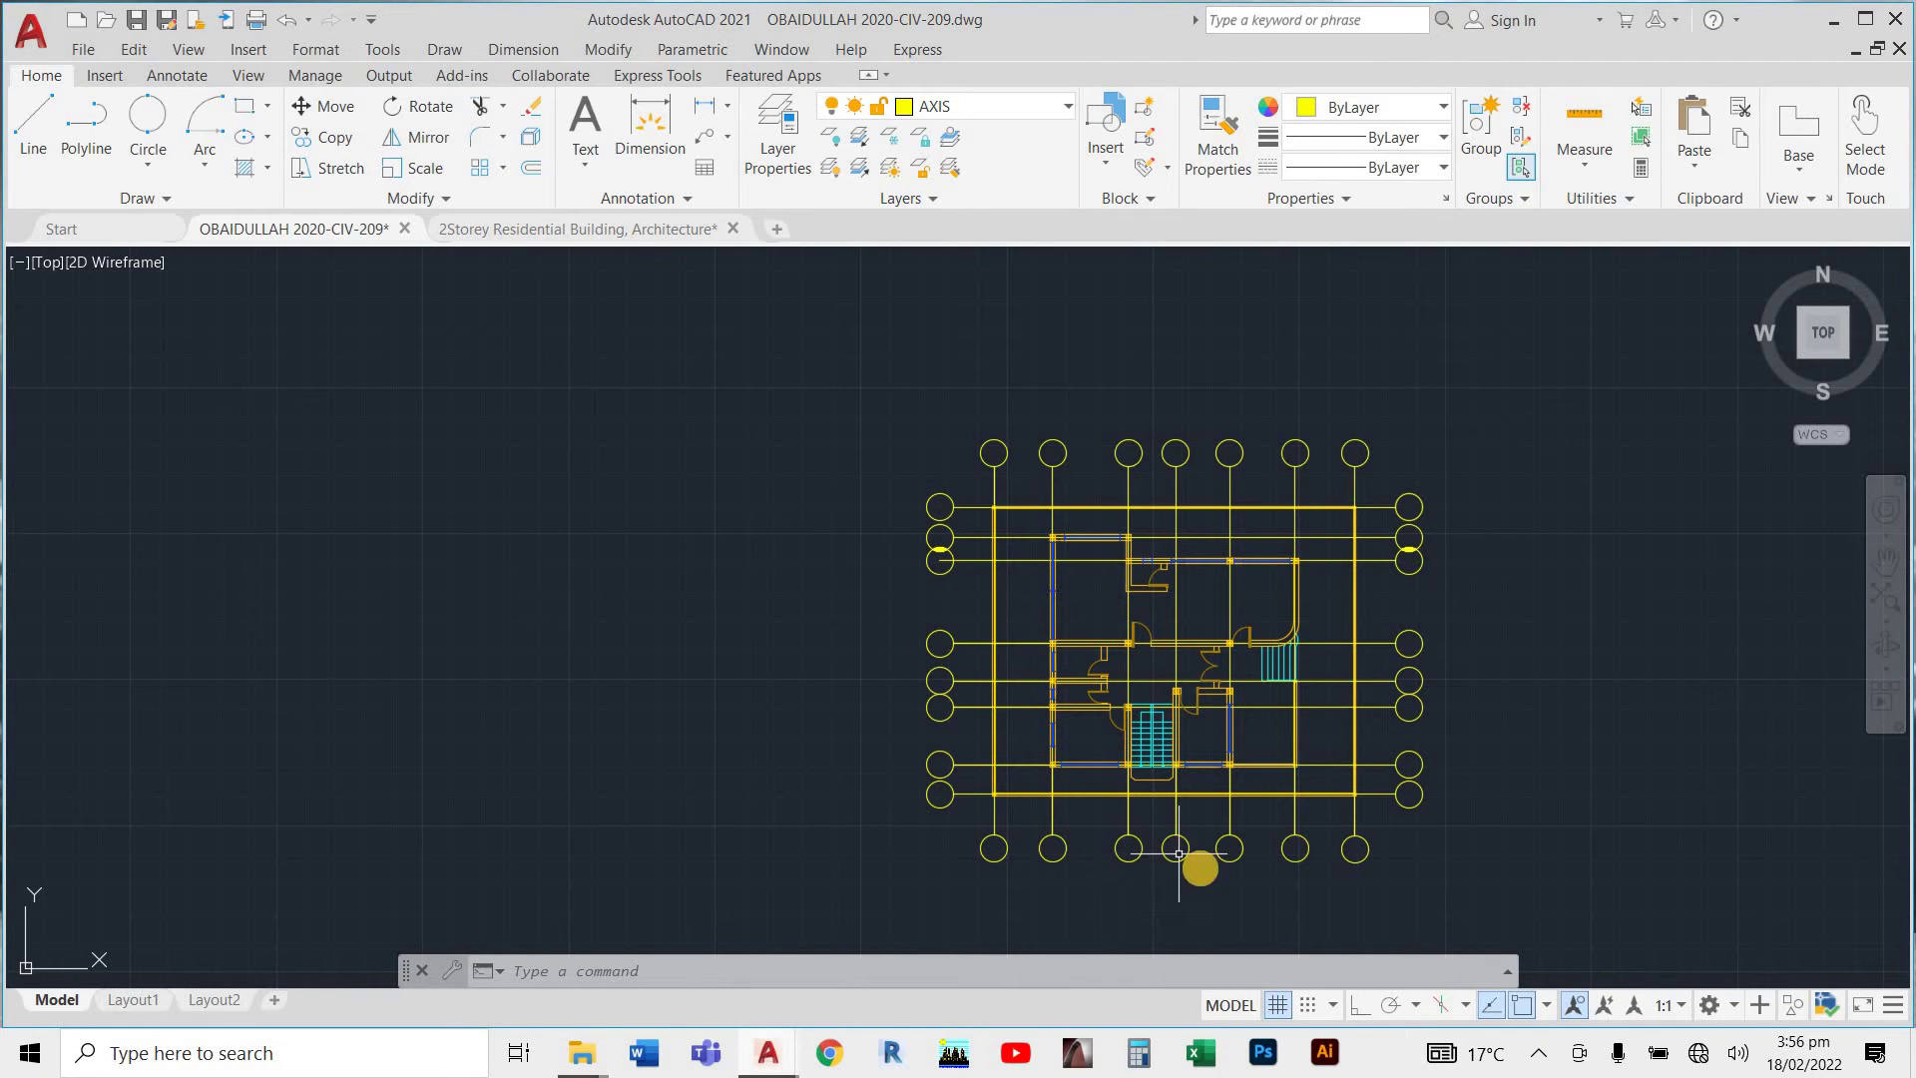
pyautogui.scroll(2, 913, 477)
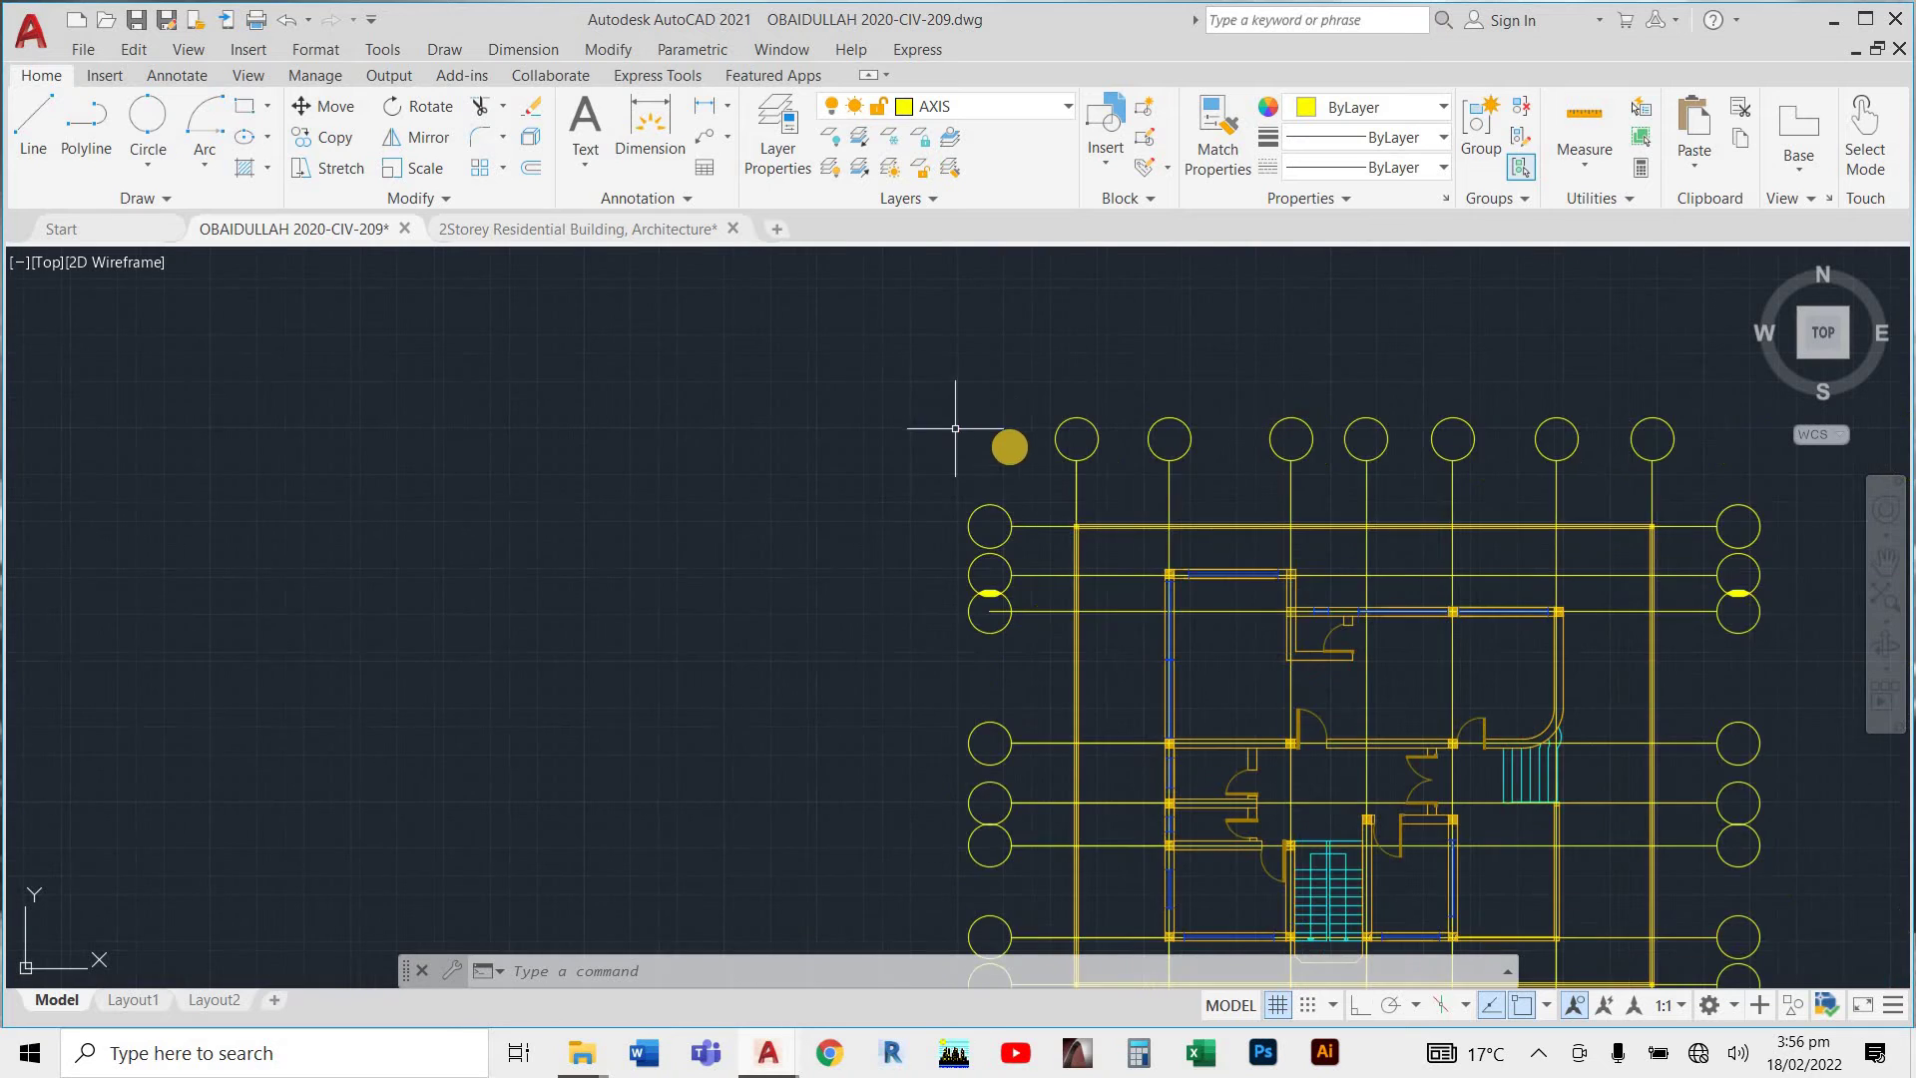
pyautogui.scroll(-2, 1015, 438)
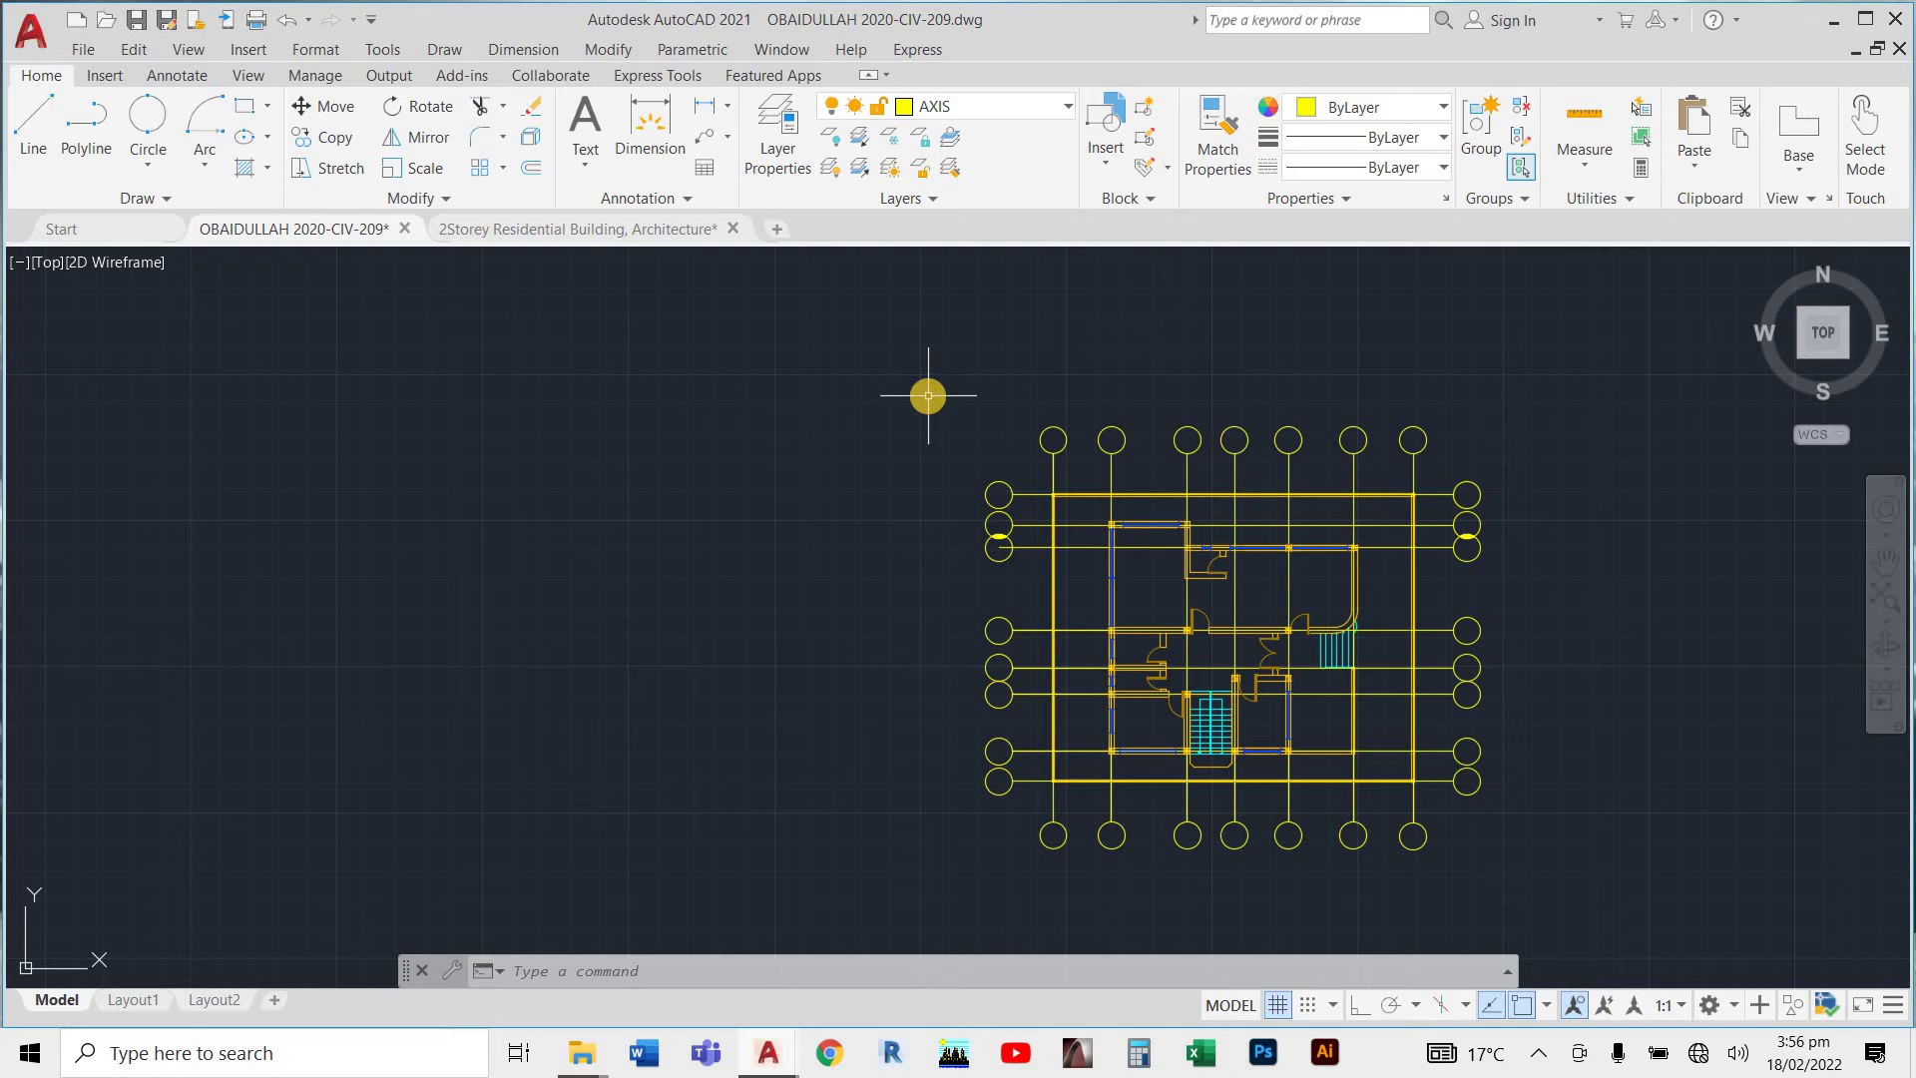
# Place a single-line text "1" inside the first circle of the top row, turning Ortho on while setting its height.
pyautogui.scroll(3, 1058, 453)
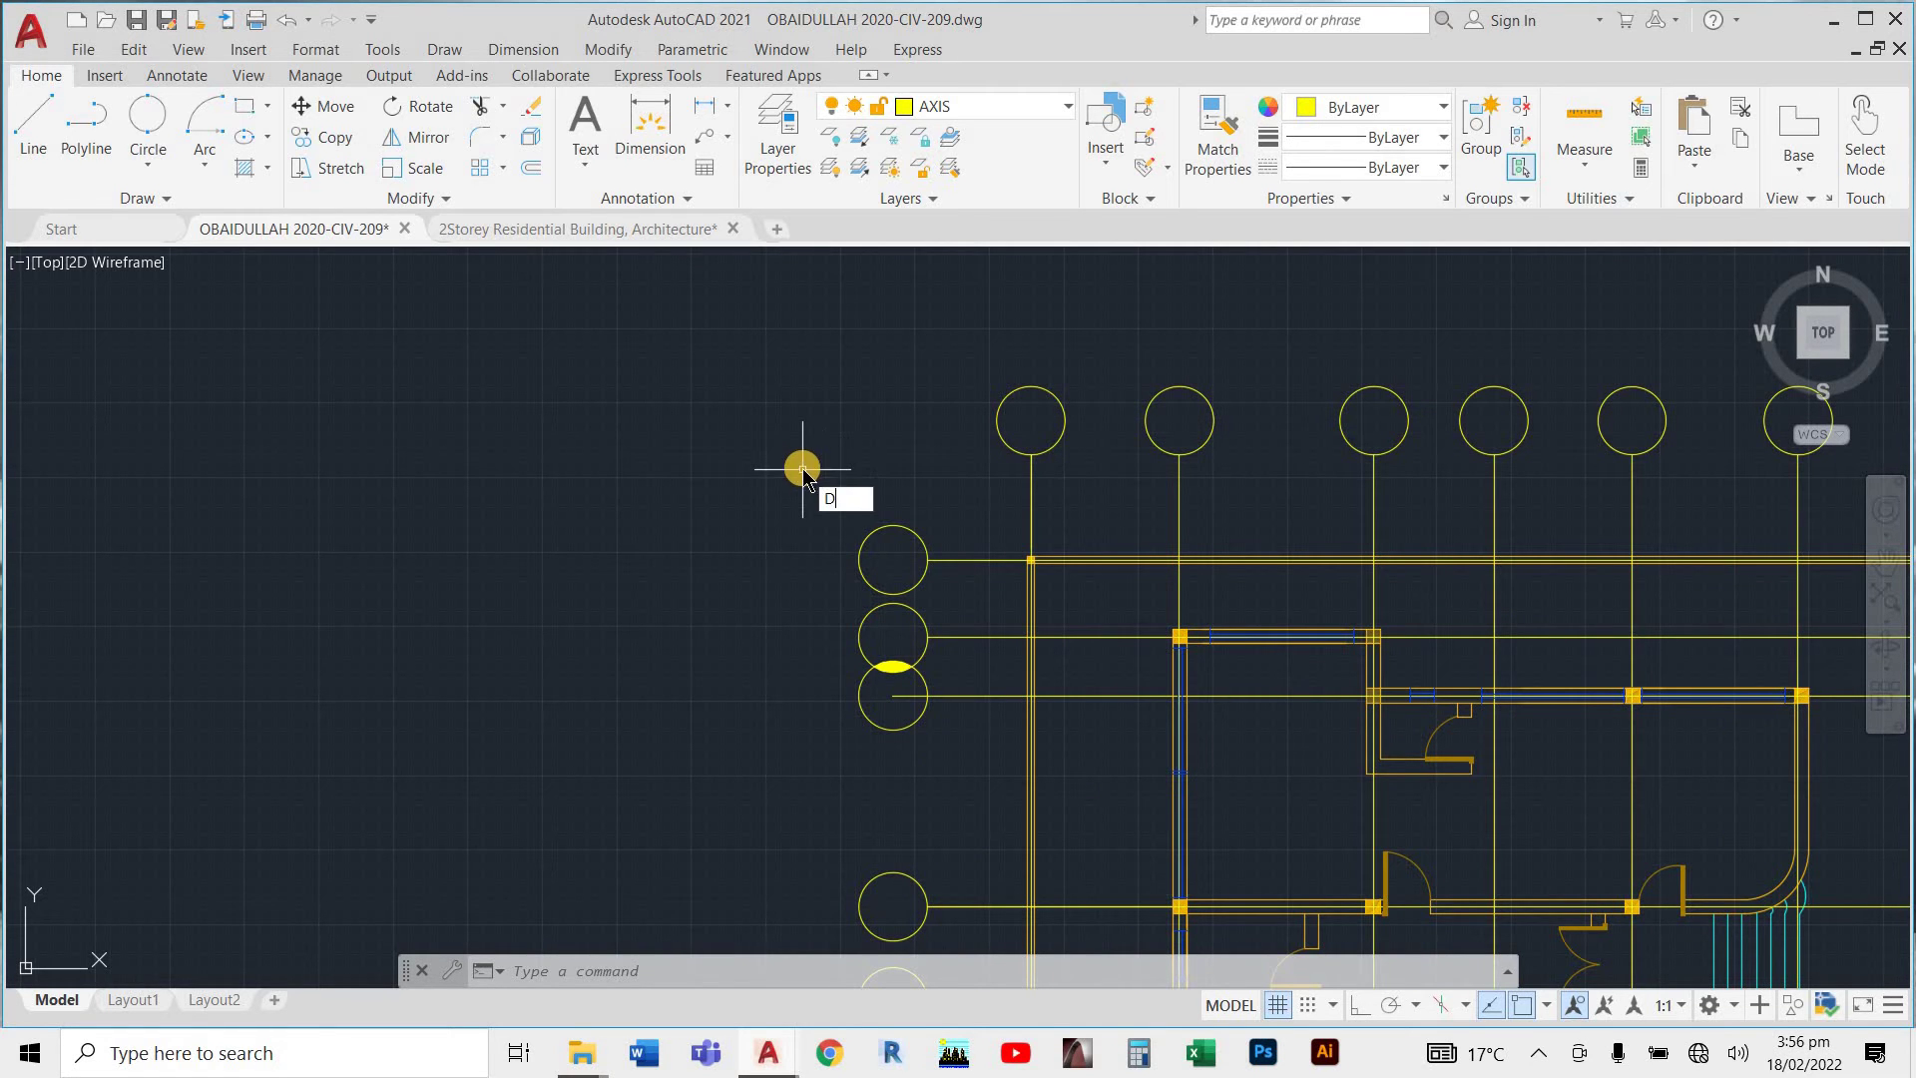
pyautogui.press('Return')
pyautogui.scroll(4, 1038, 415)
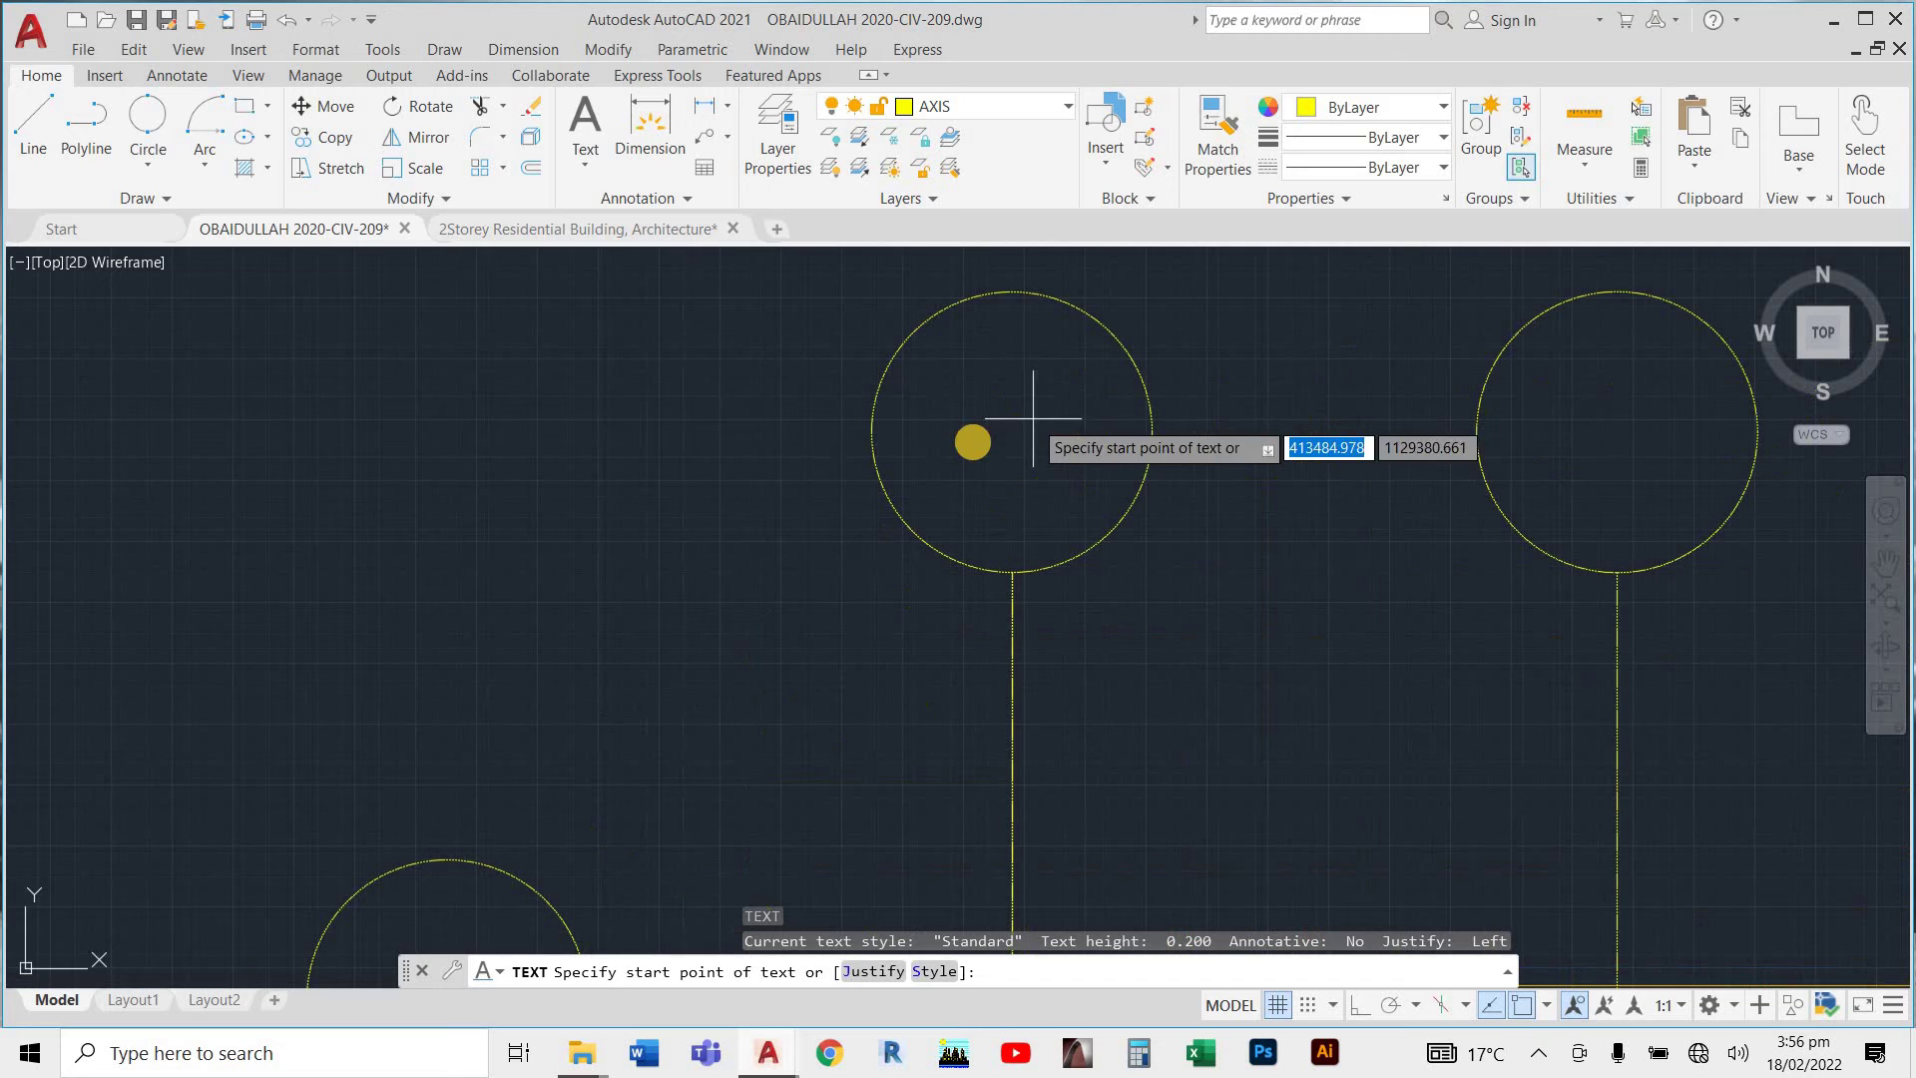
pyautogui.scroll(-3, 935, 429)
pyautogui.click(967, 432)
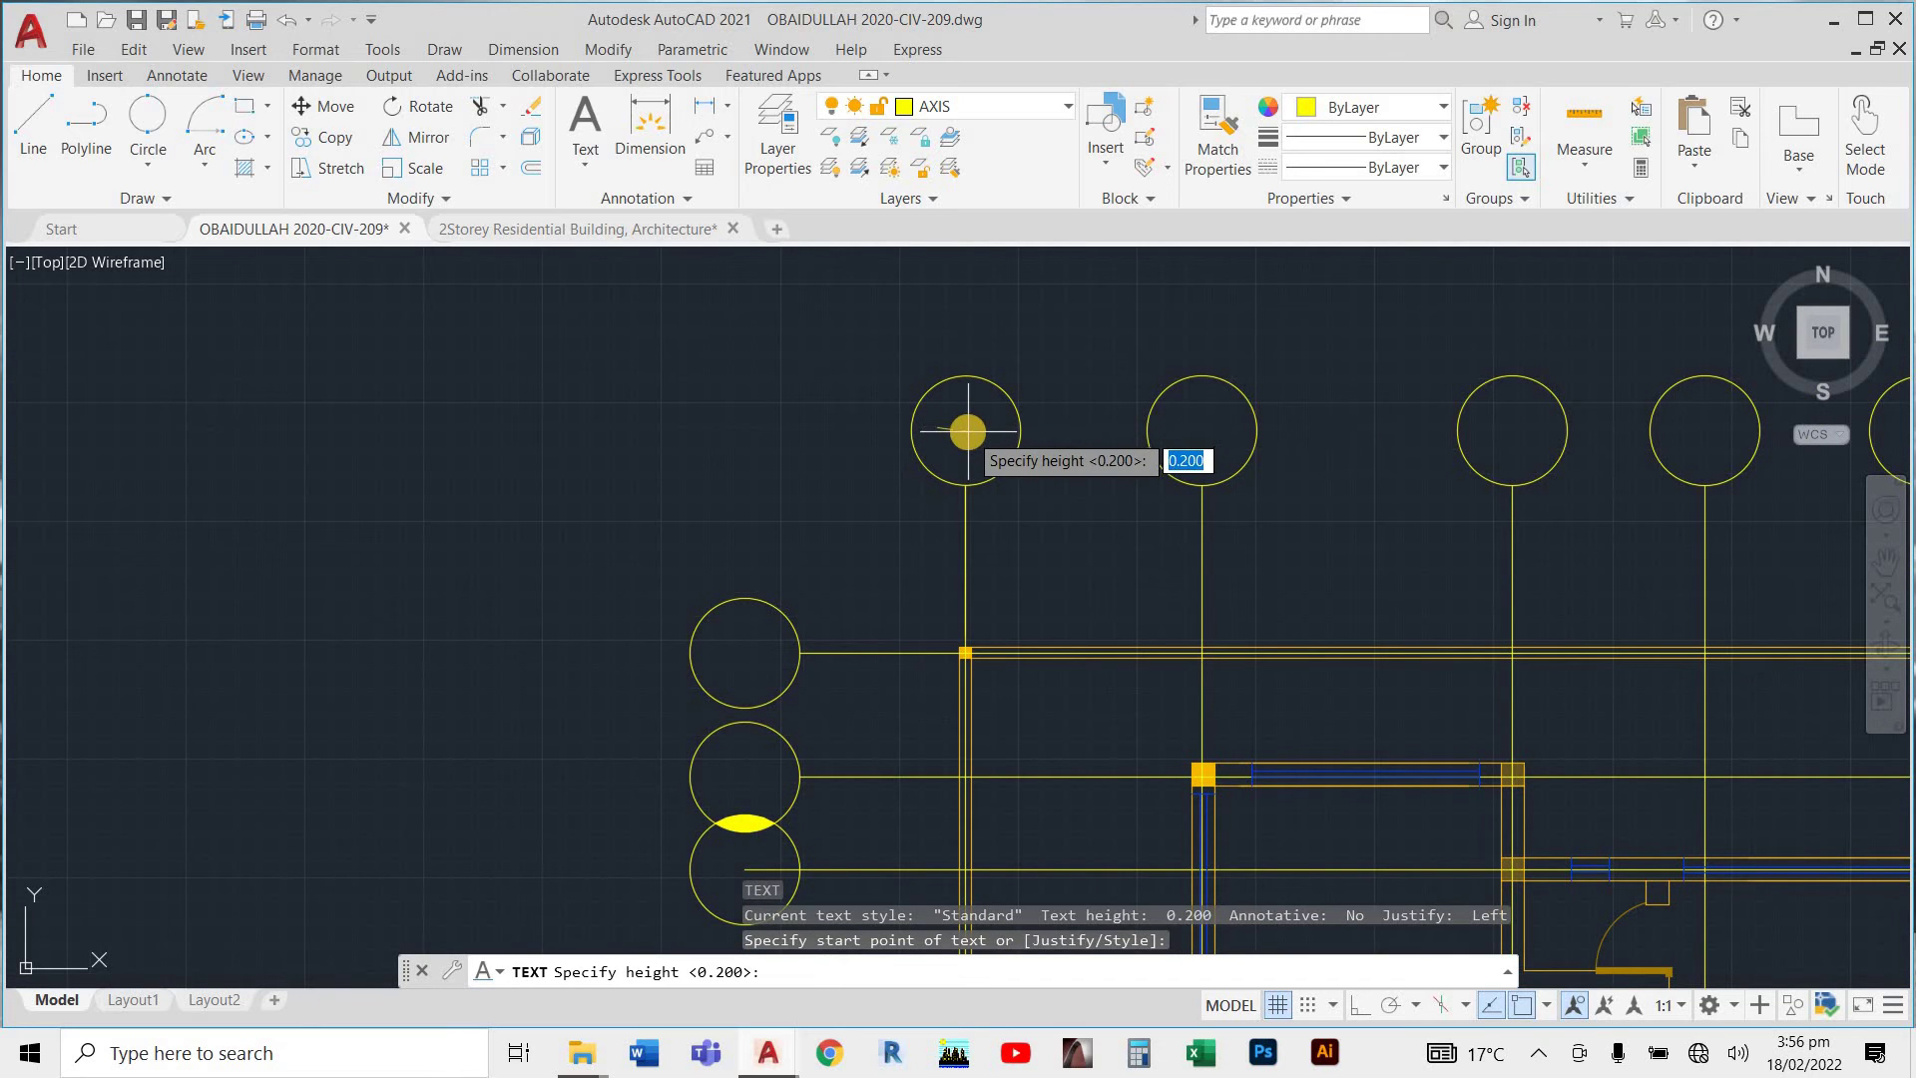
pyautogui.press('F8')
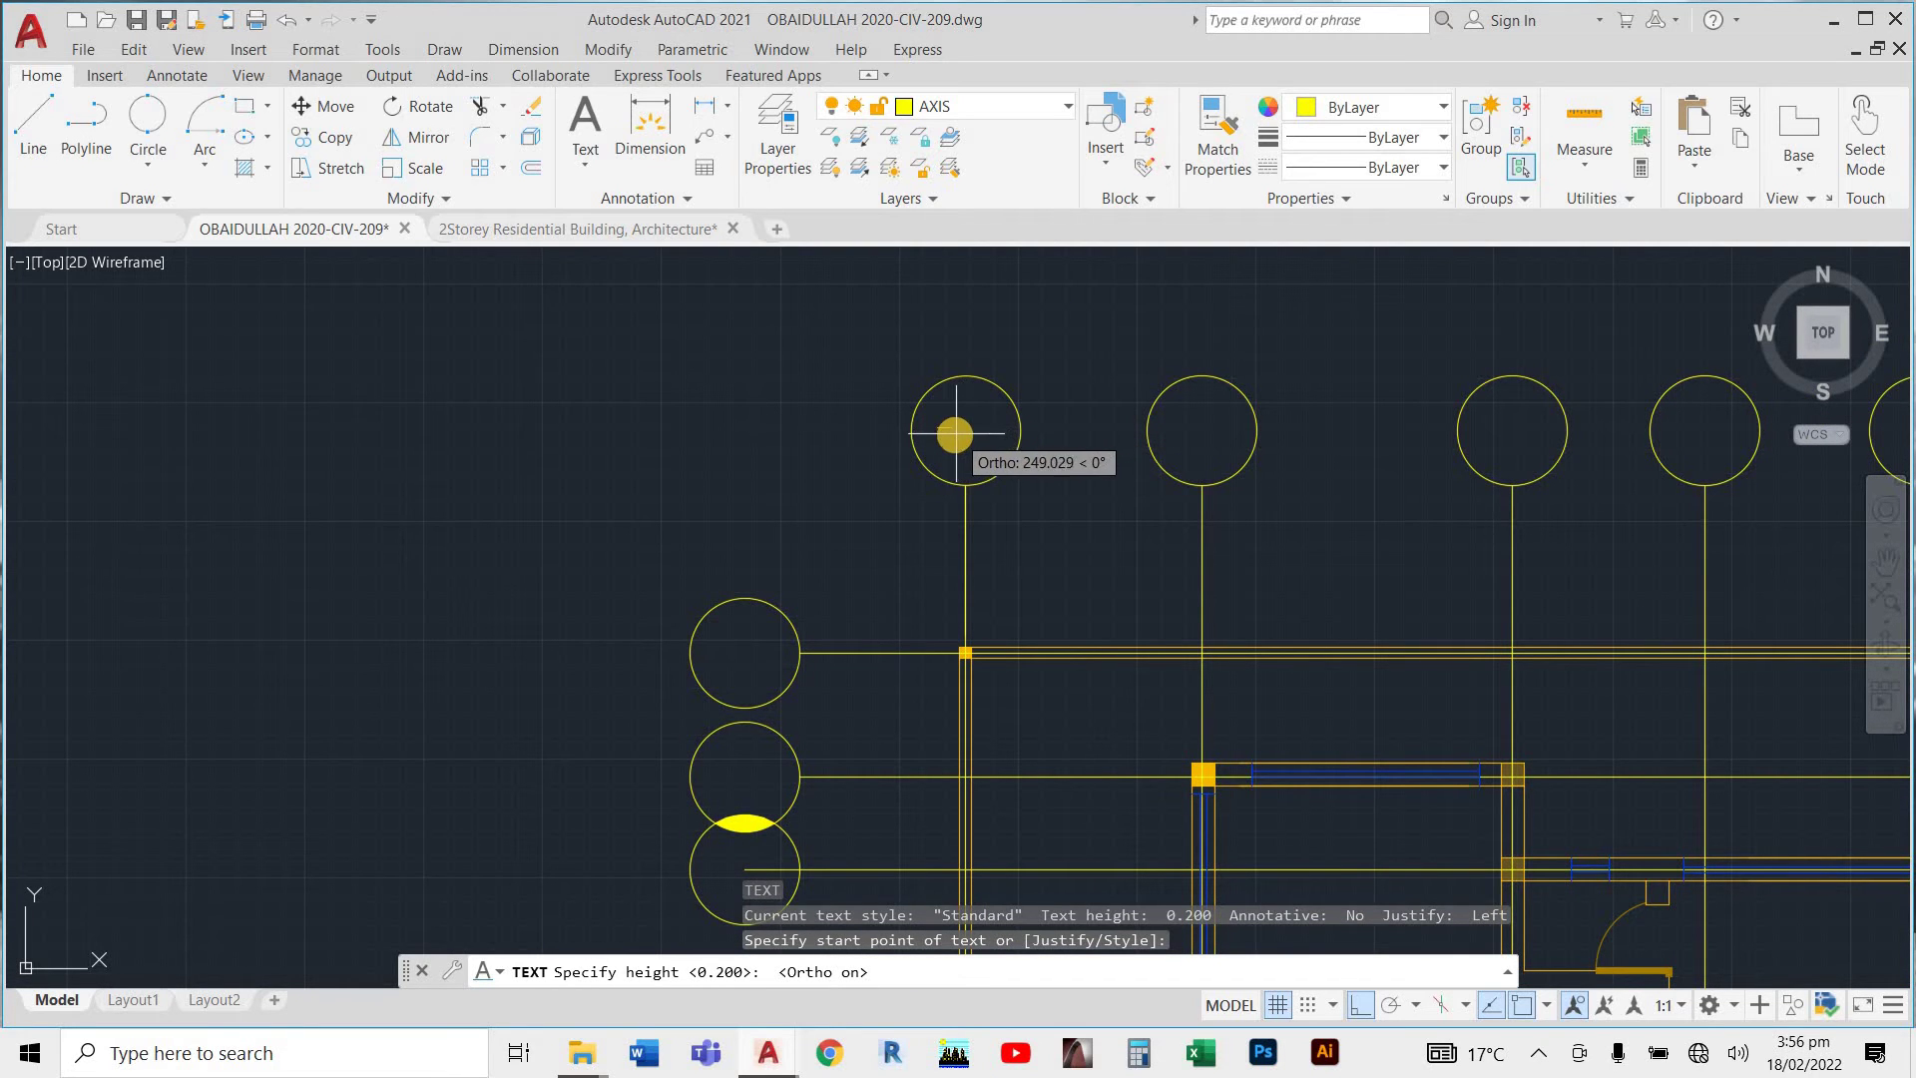
pyautogui.press('Return')
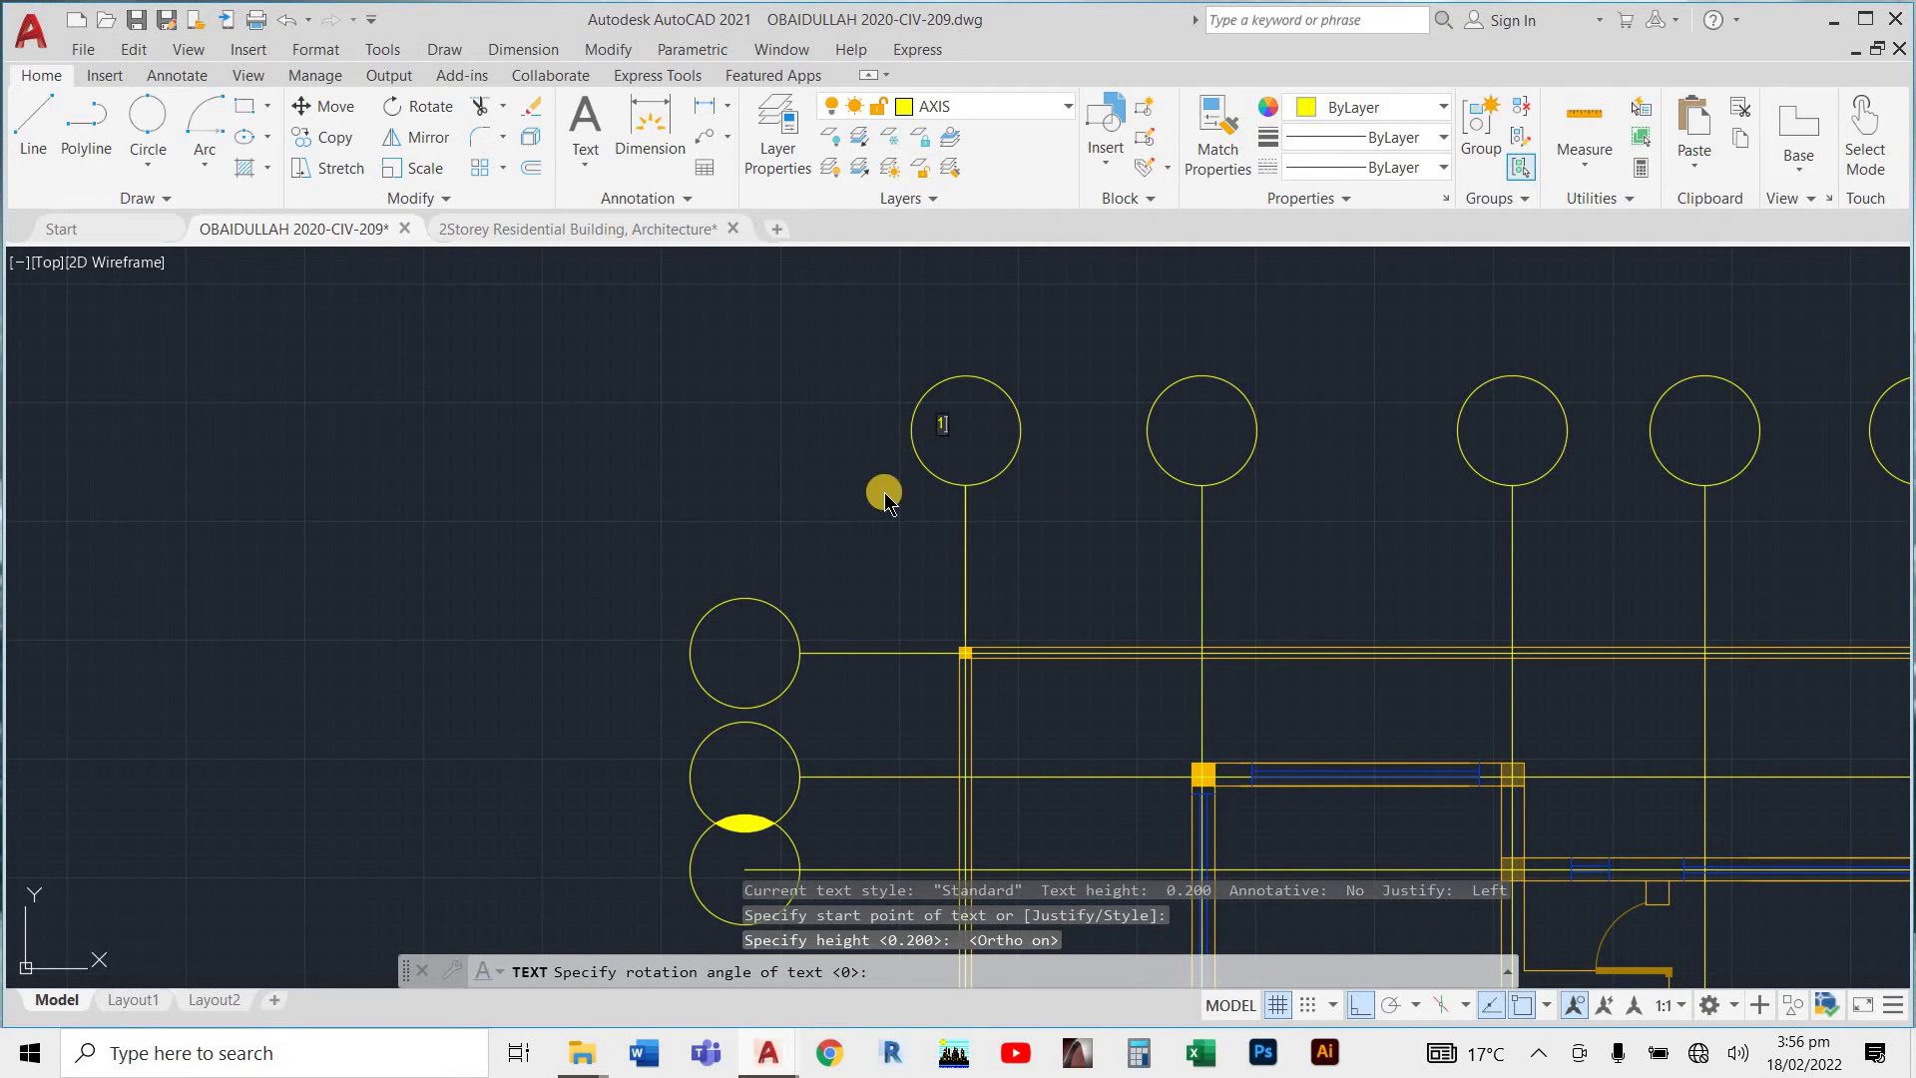
pyautogui.scroll(-3, 846, 458)
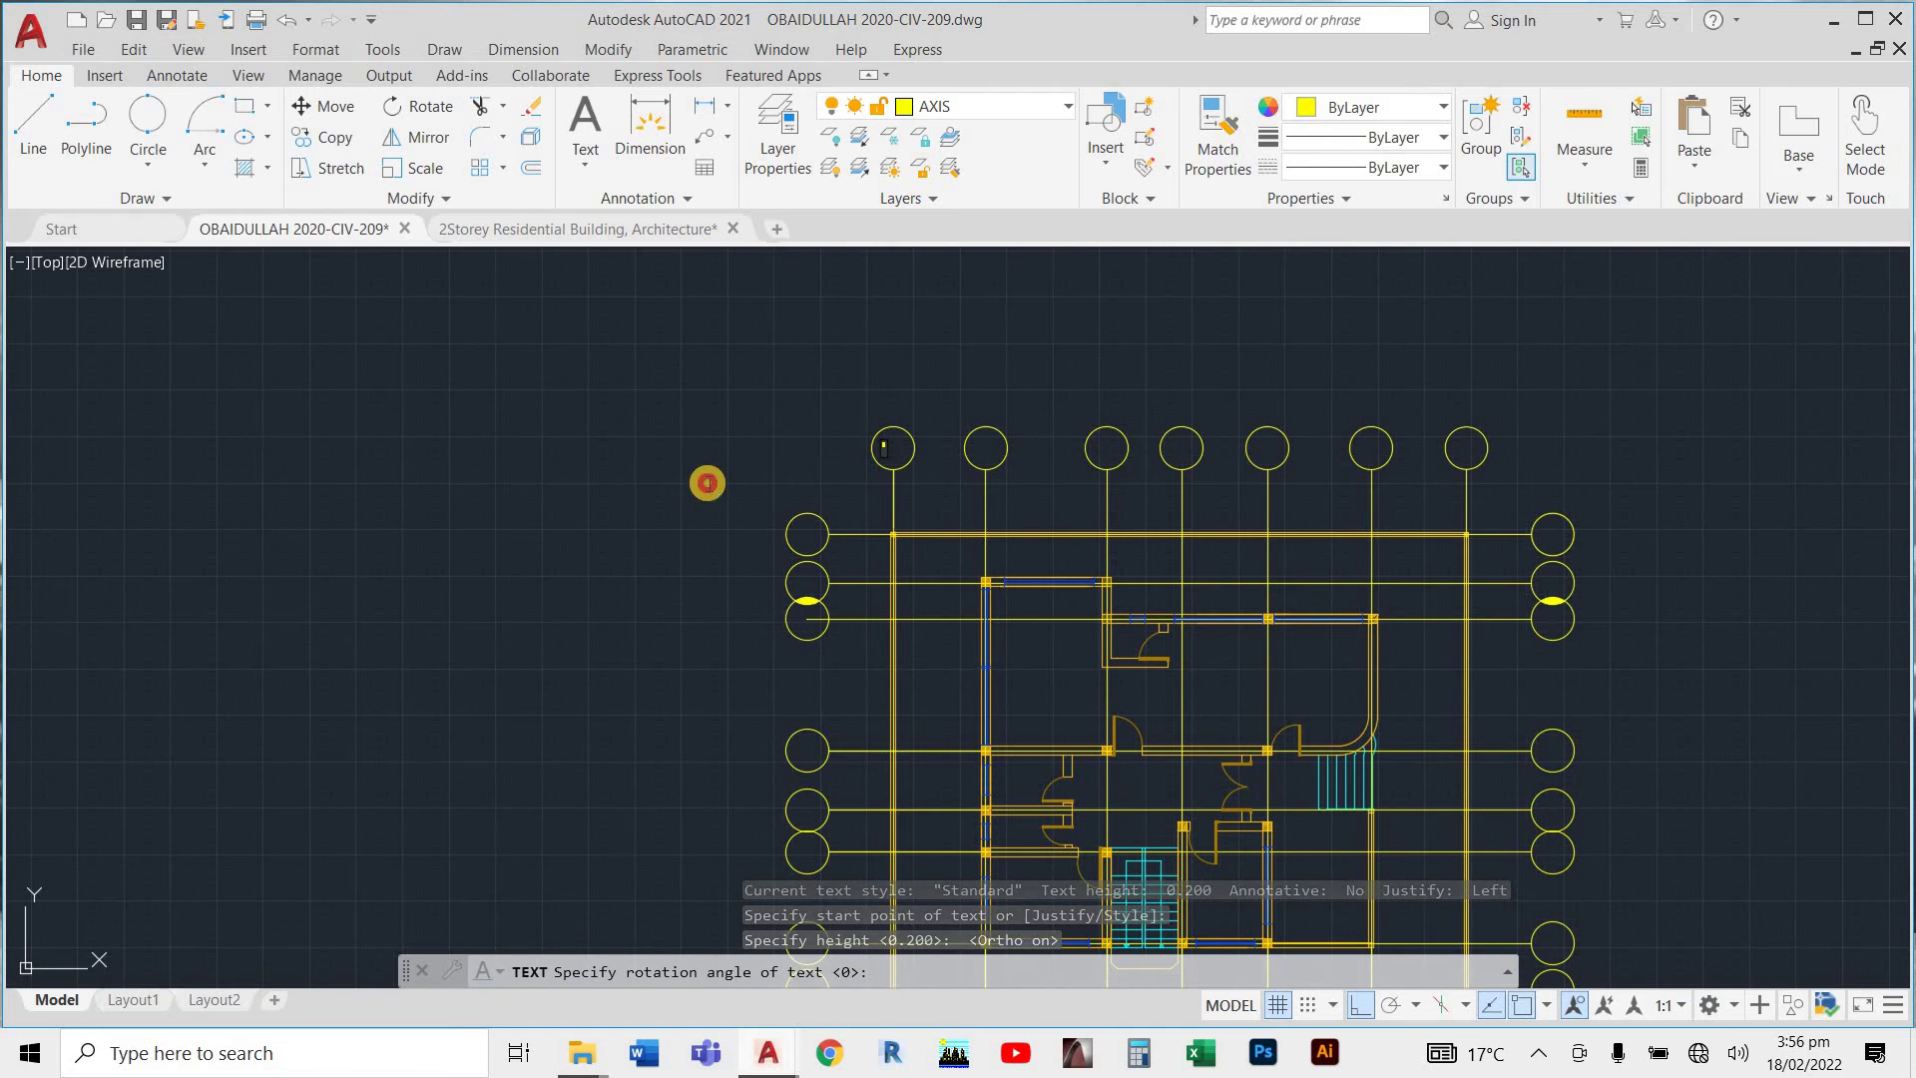
pyautogui.press('Return')
pyautogui.write('1')
pyautogui.press('Return')
pyautogui.press('Return')
pyautogui.scroll(5, 874, 460)
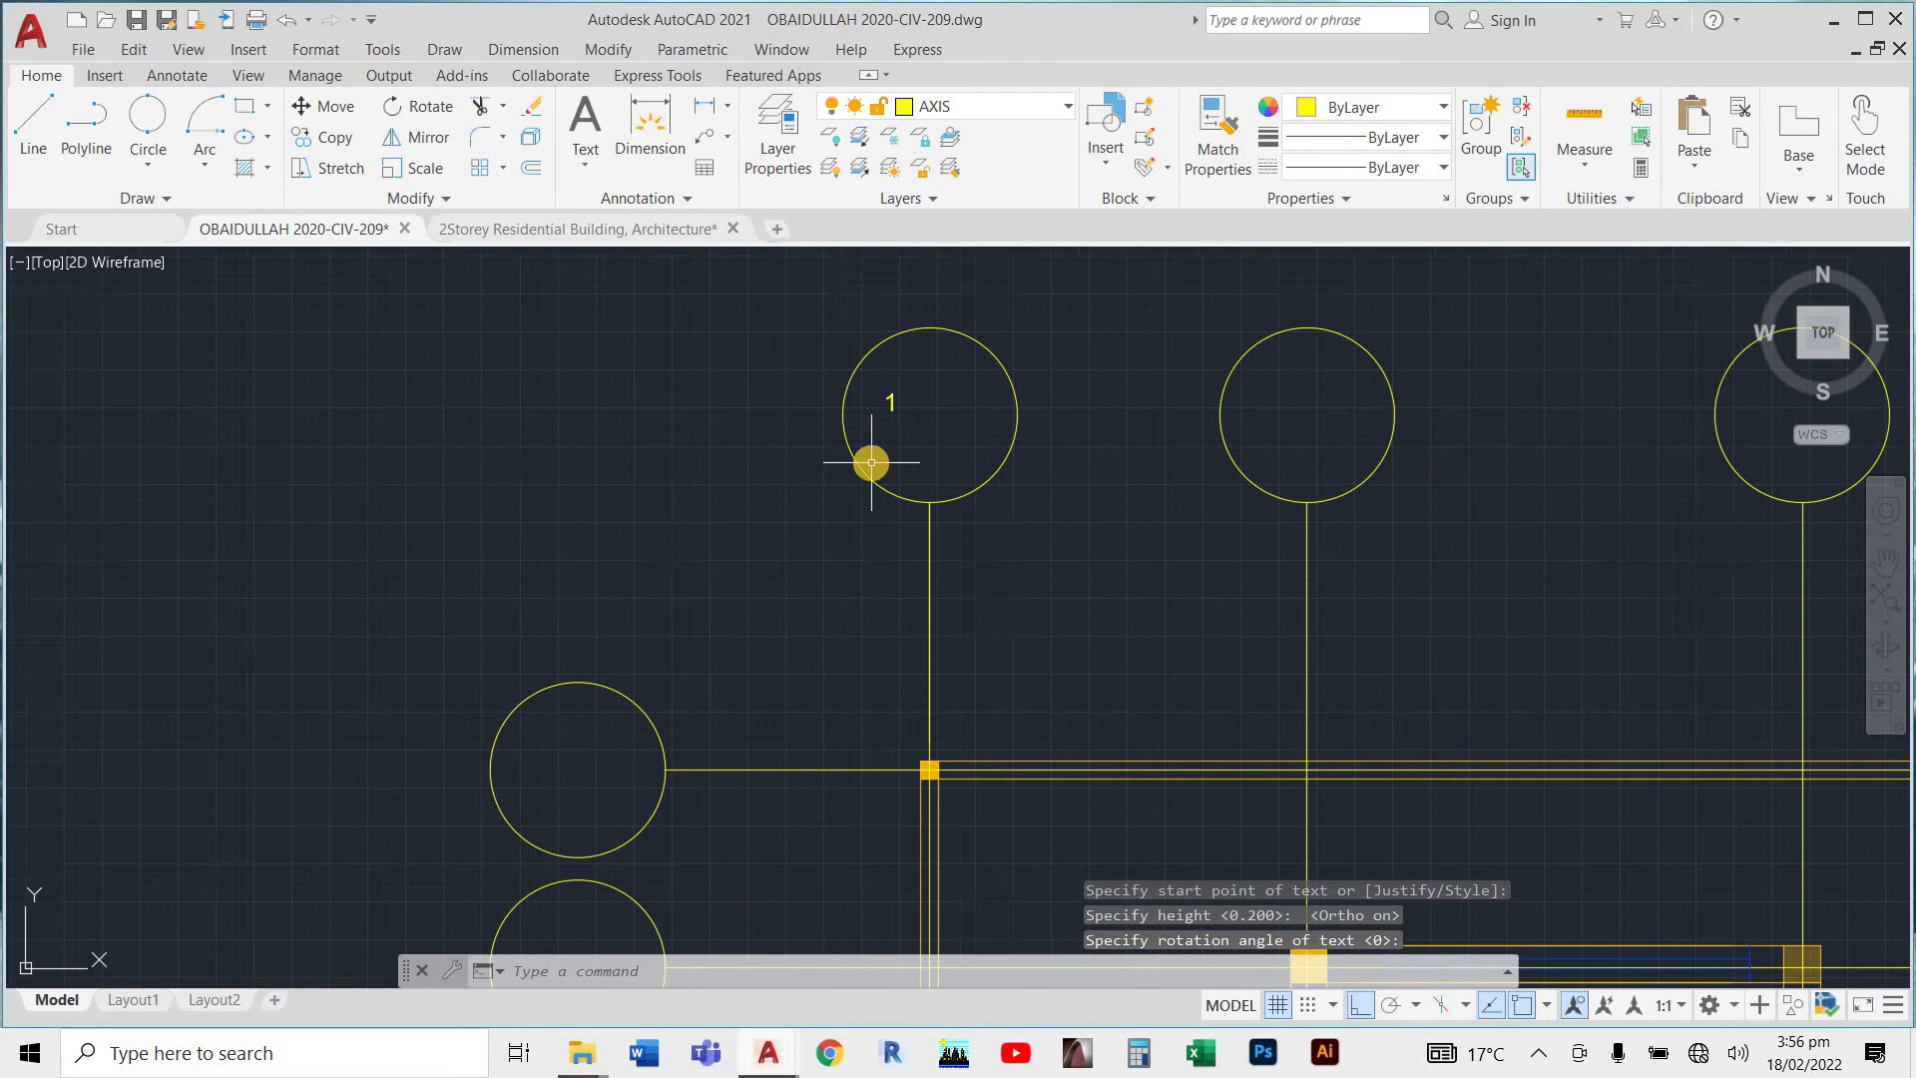
# Erase the number 1 from the first circle of the top row.
pyautogui.scroll(-4, 901, 405)
pyautogui.click(896, 408)
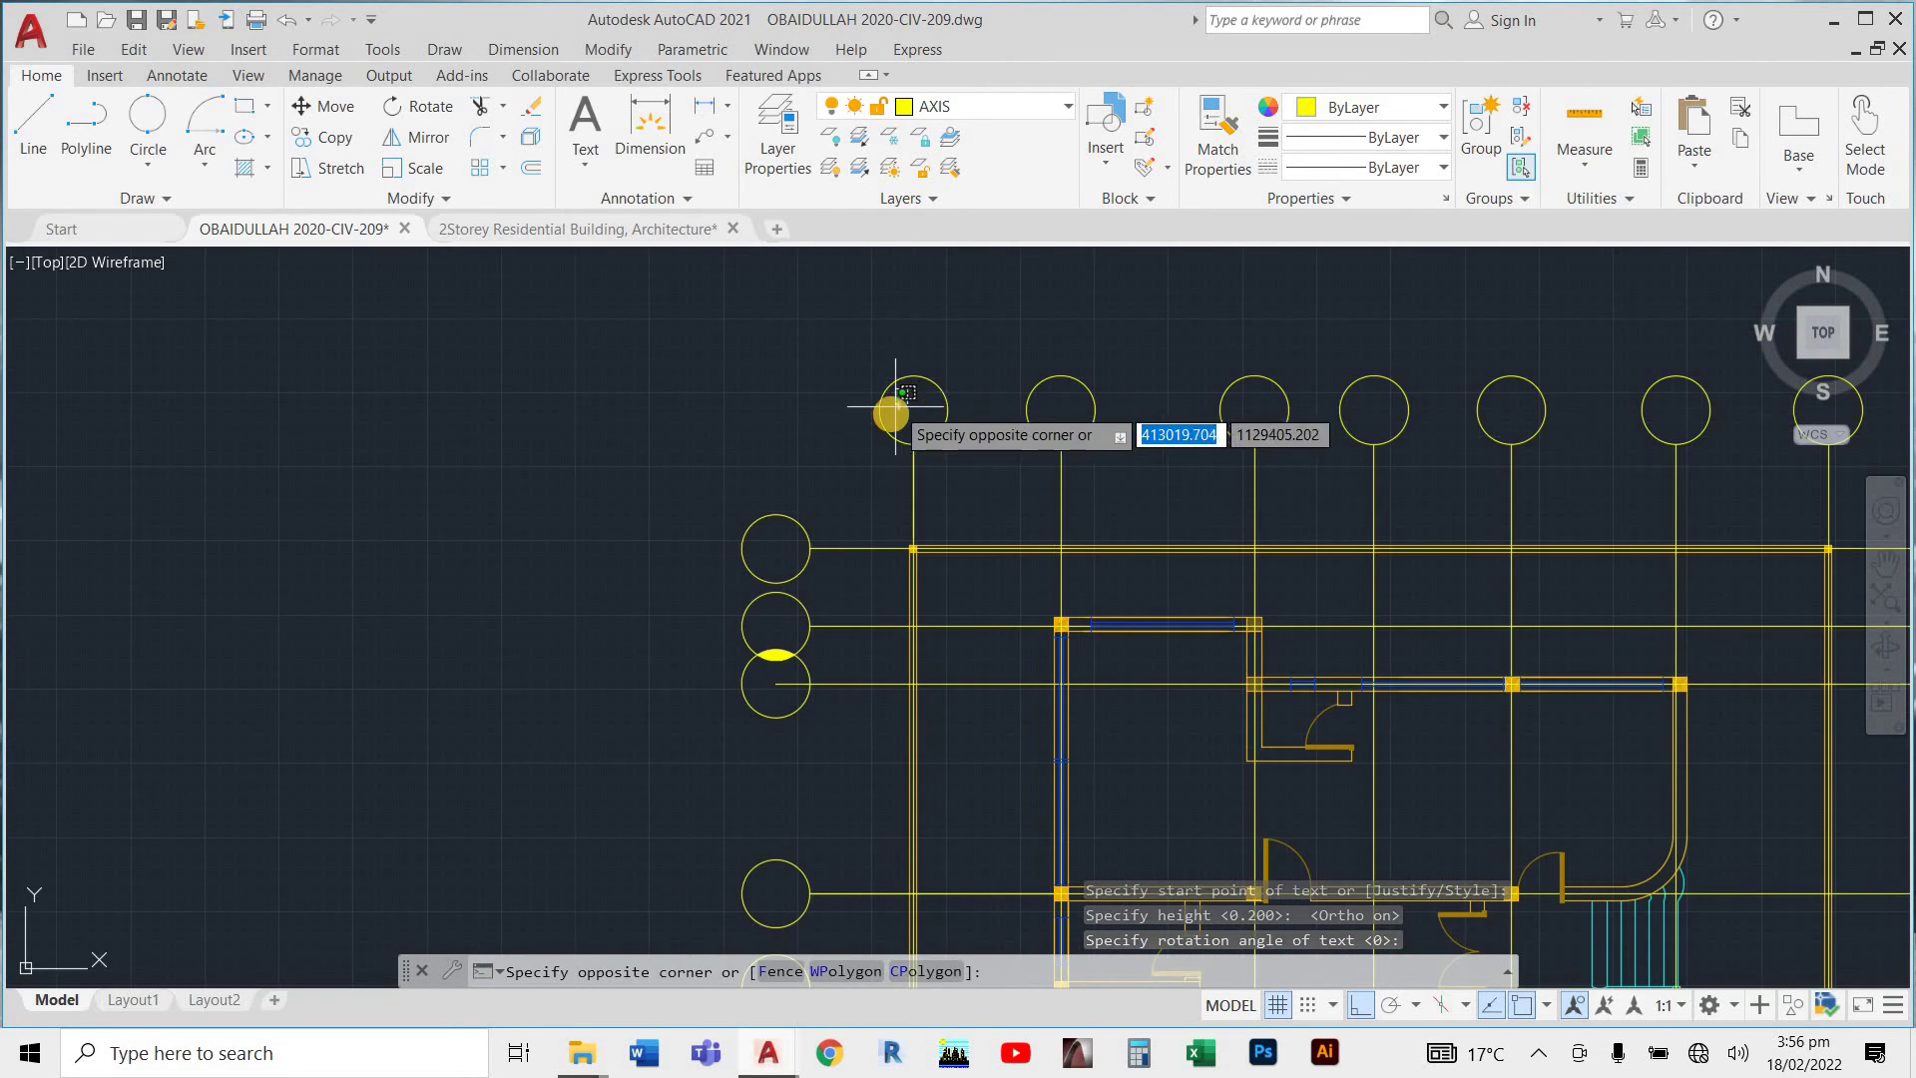
pyautogui.click(884, 423)
pyautogui.press('Delete')
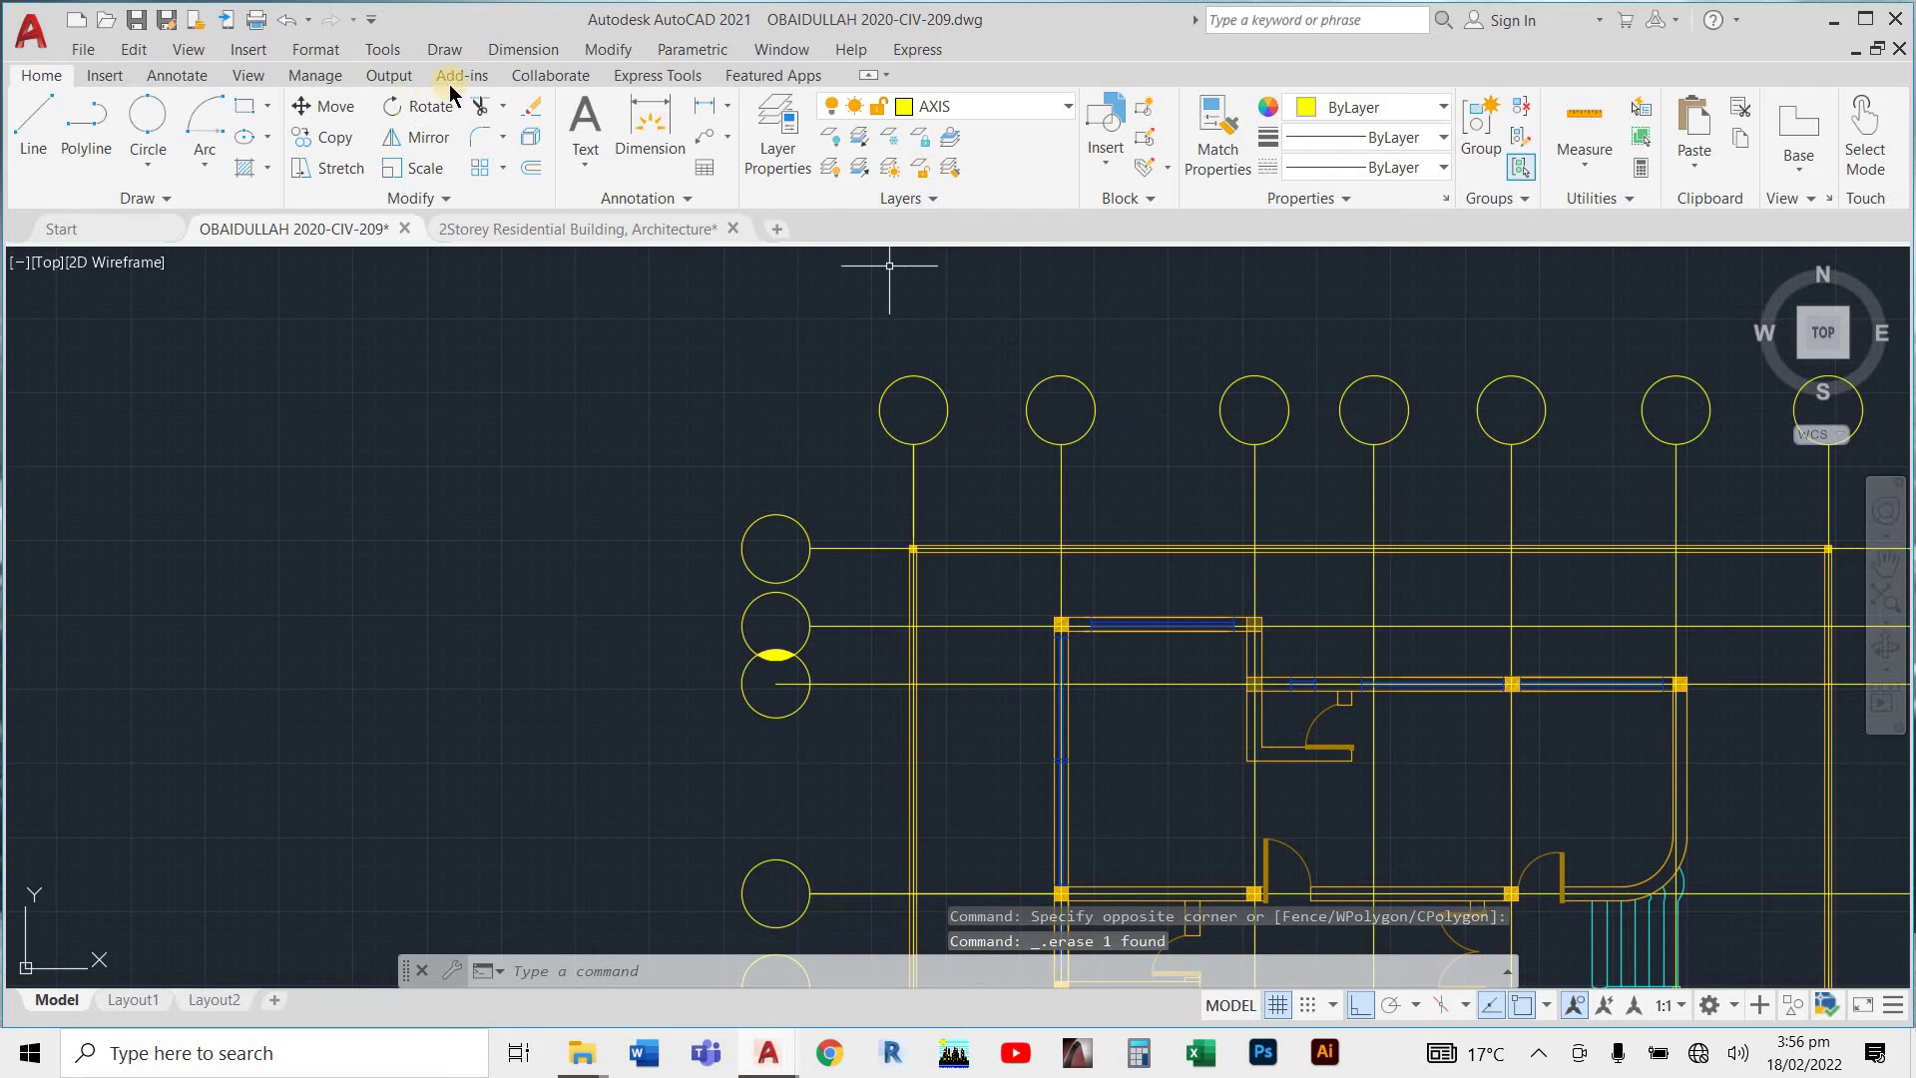
# Change the Text layer's color to red in the layer properties and close the layer manager.
pyautogui.click(779, 115)
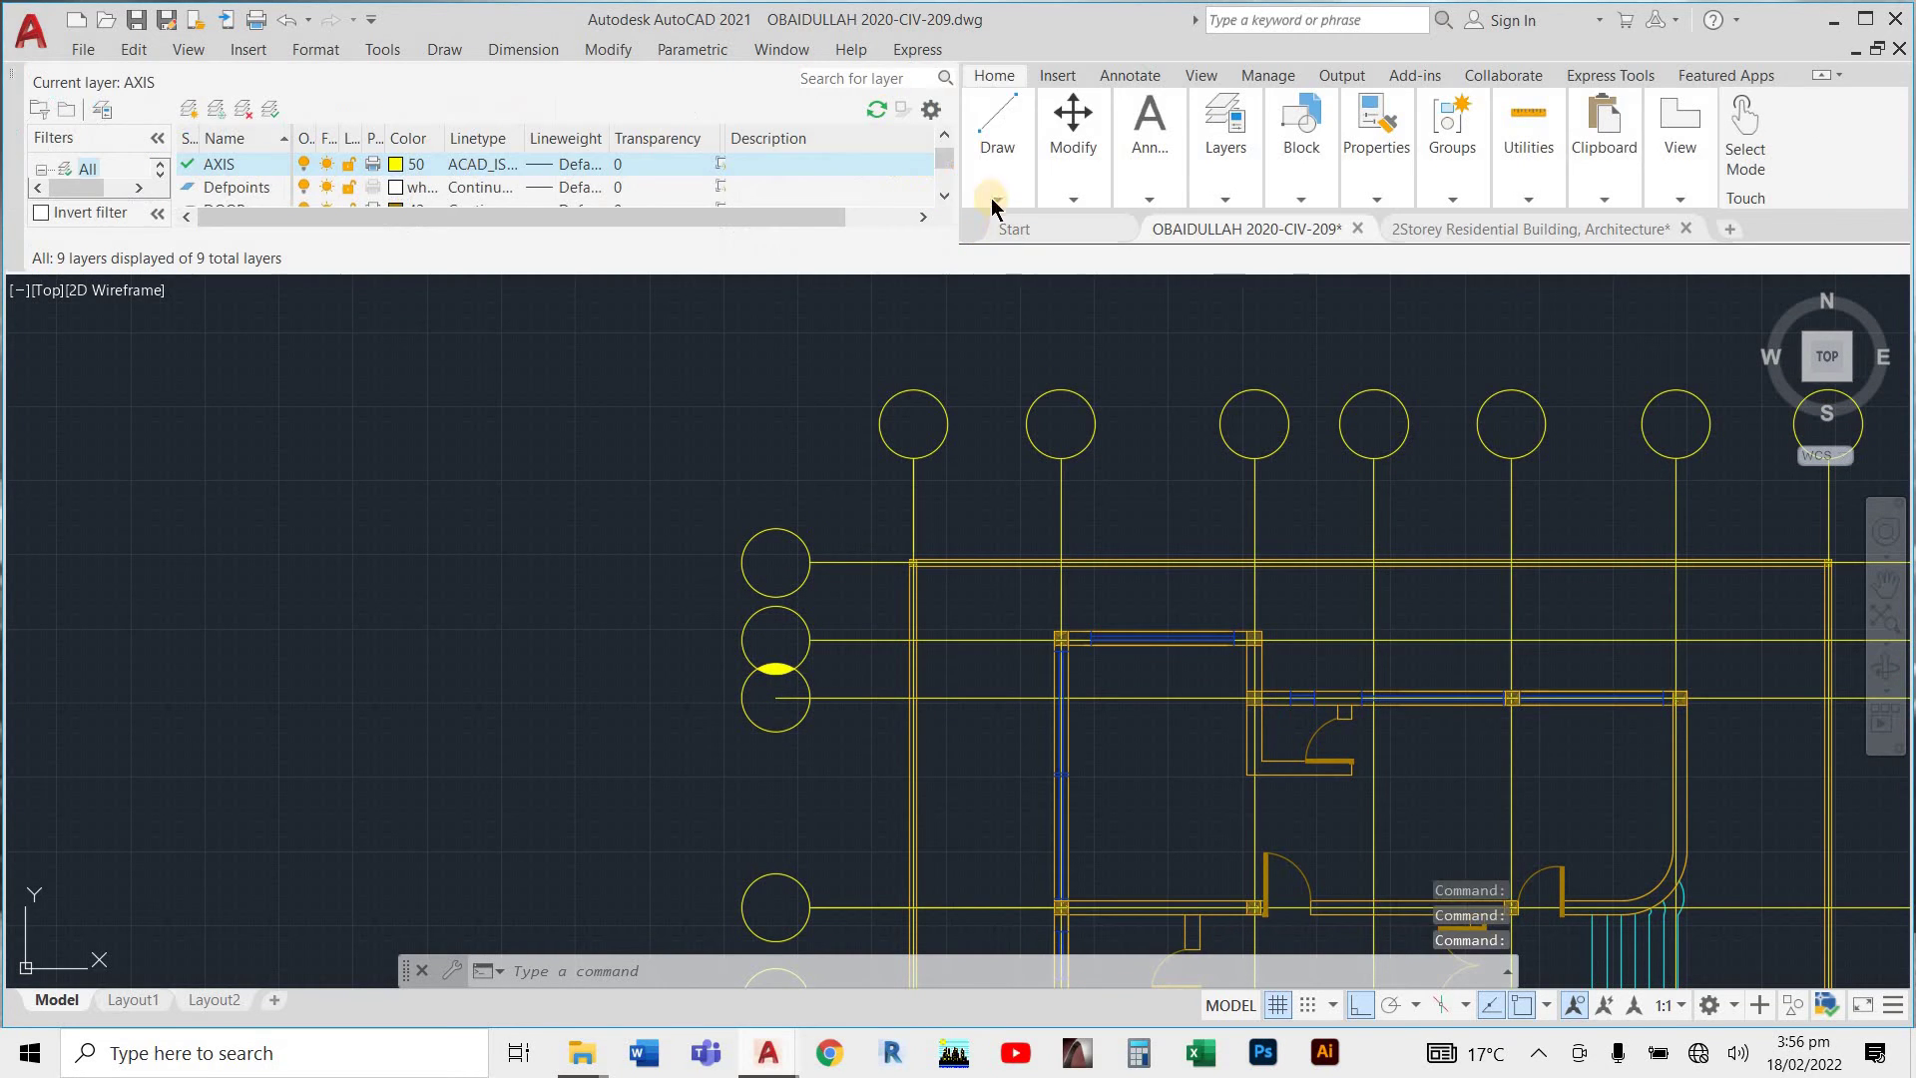
pyautogui.scroll(-3, 465, 180)
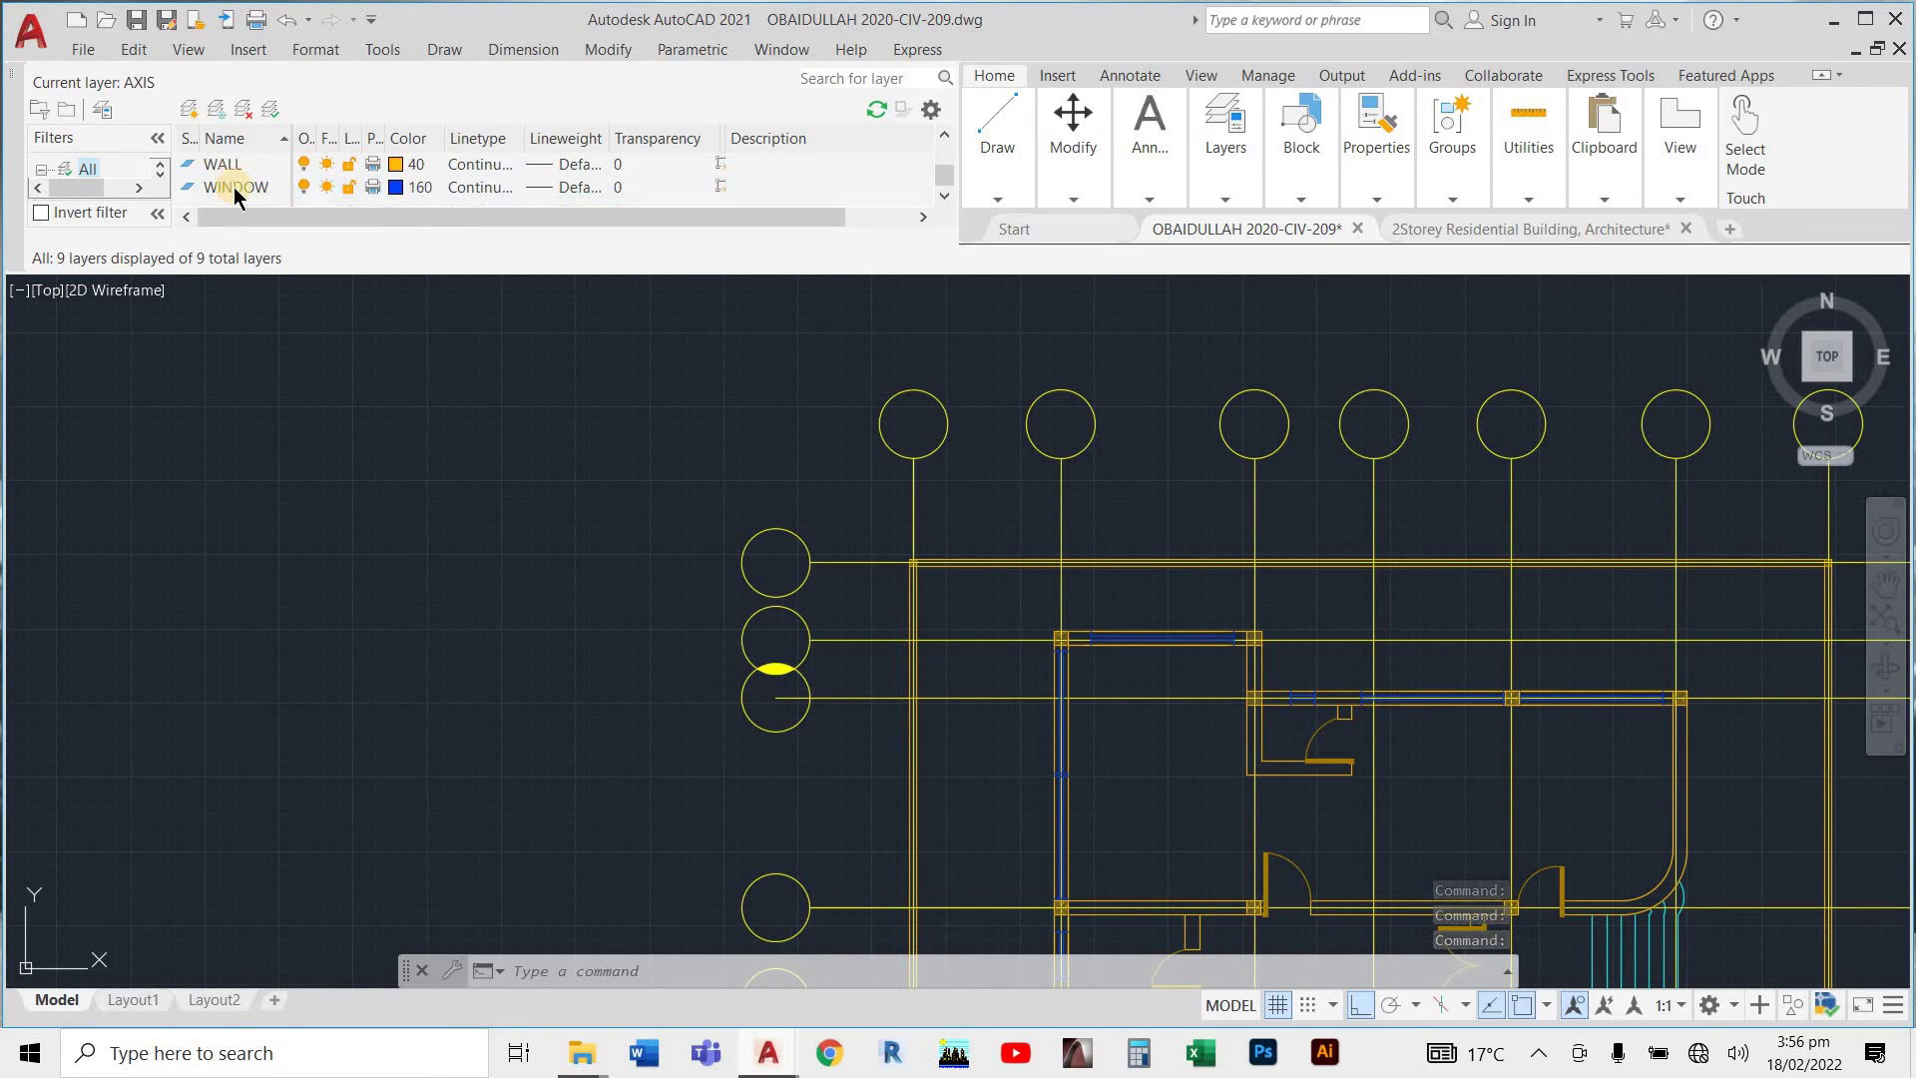
pyautogui.scroll(3, 236, 176)
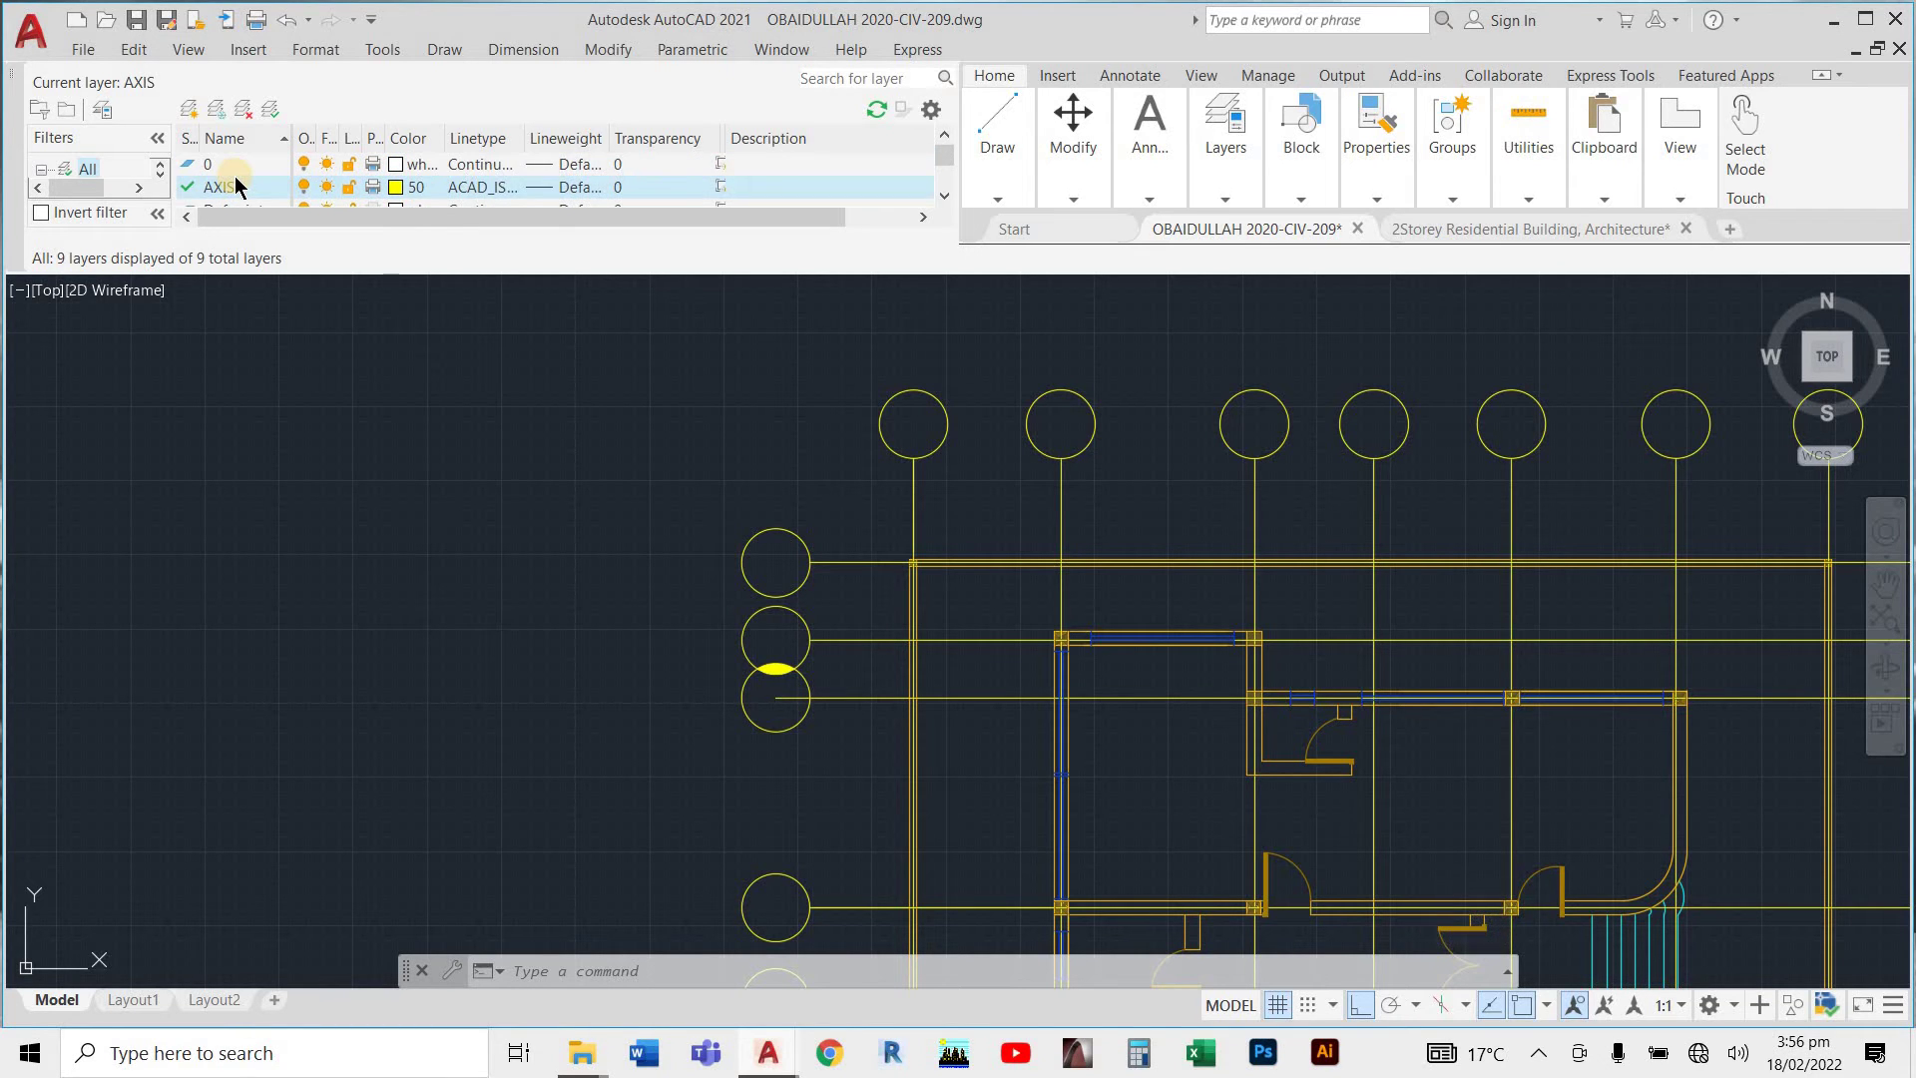
pyautogui.scroll(-3, 232, 182)
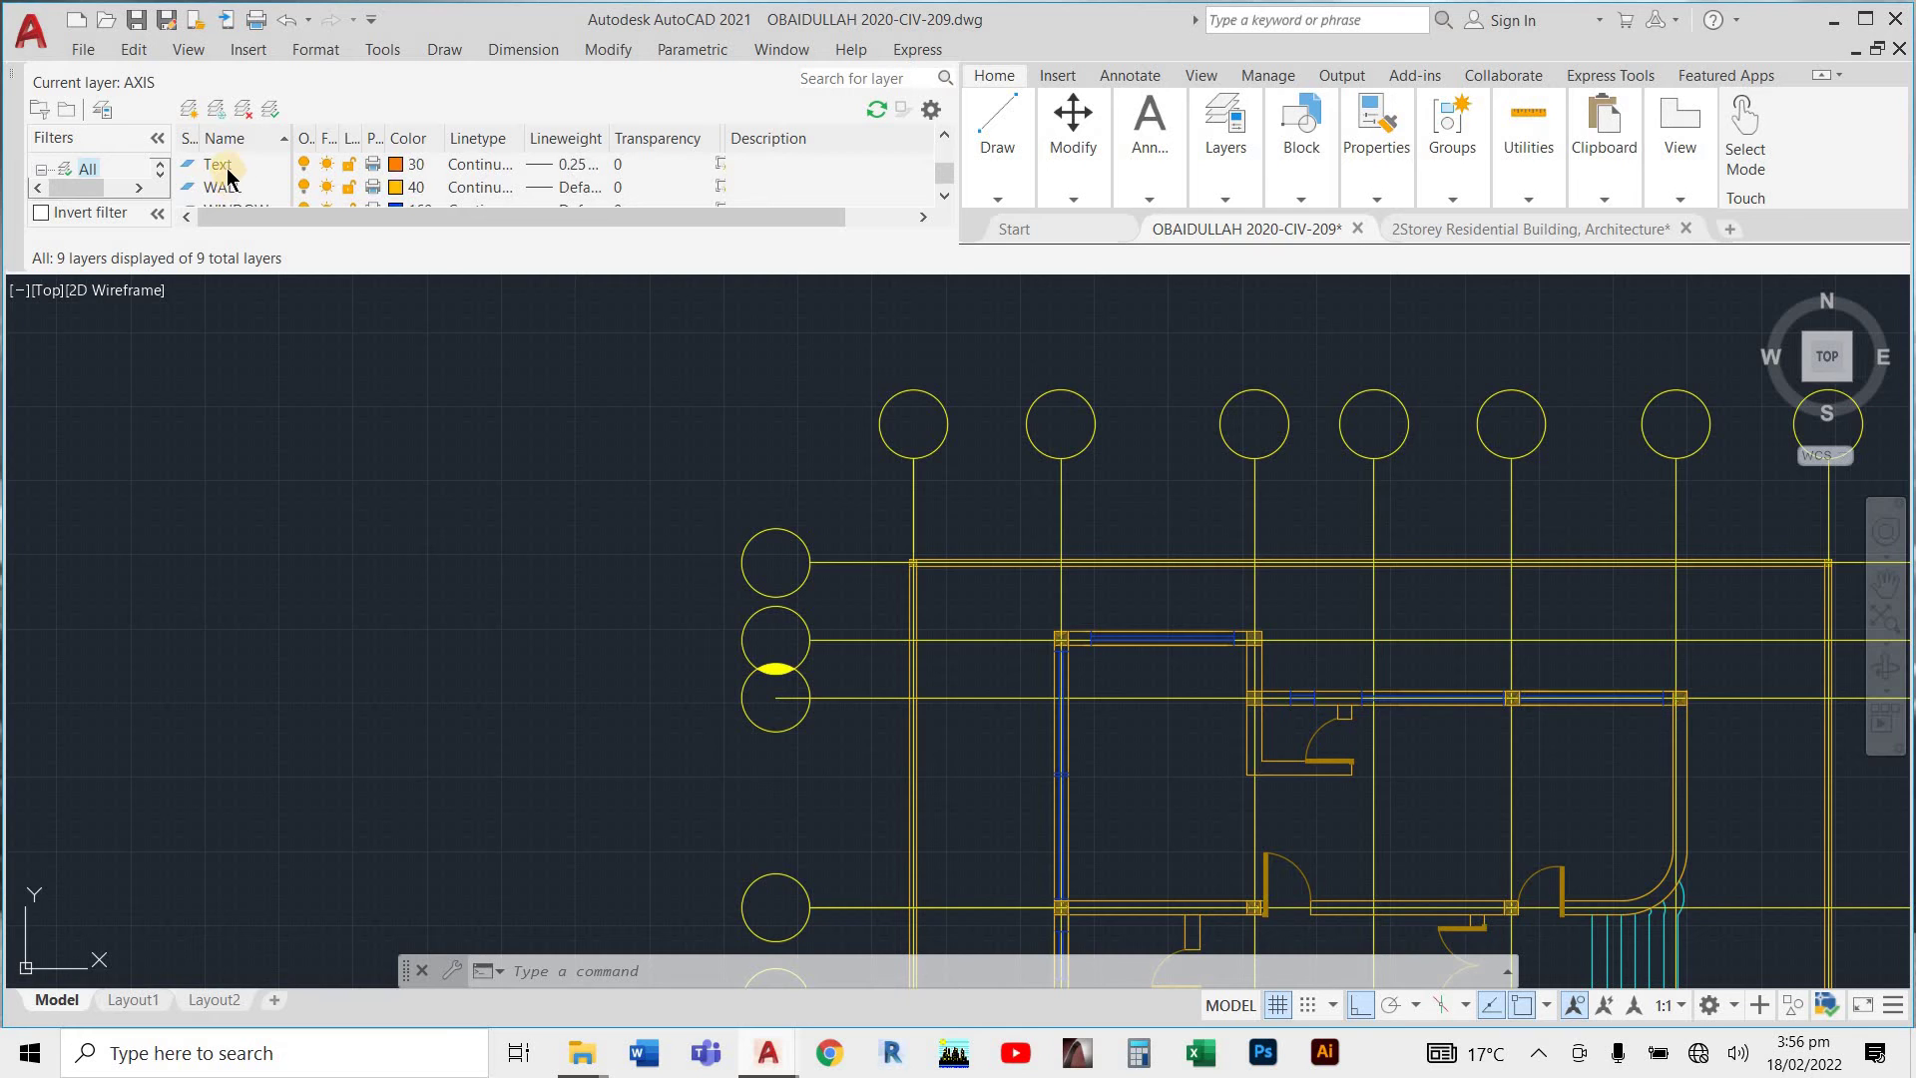
pyautogui.click(225, 168)
pyautogui.click(416, 166)
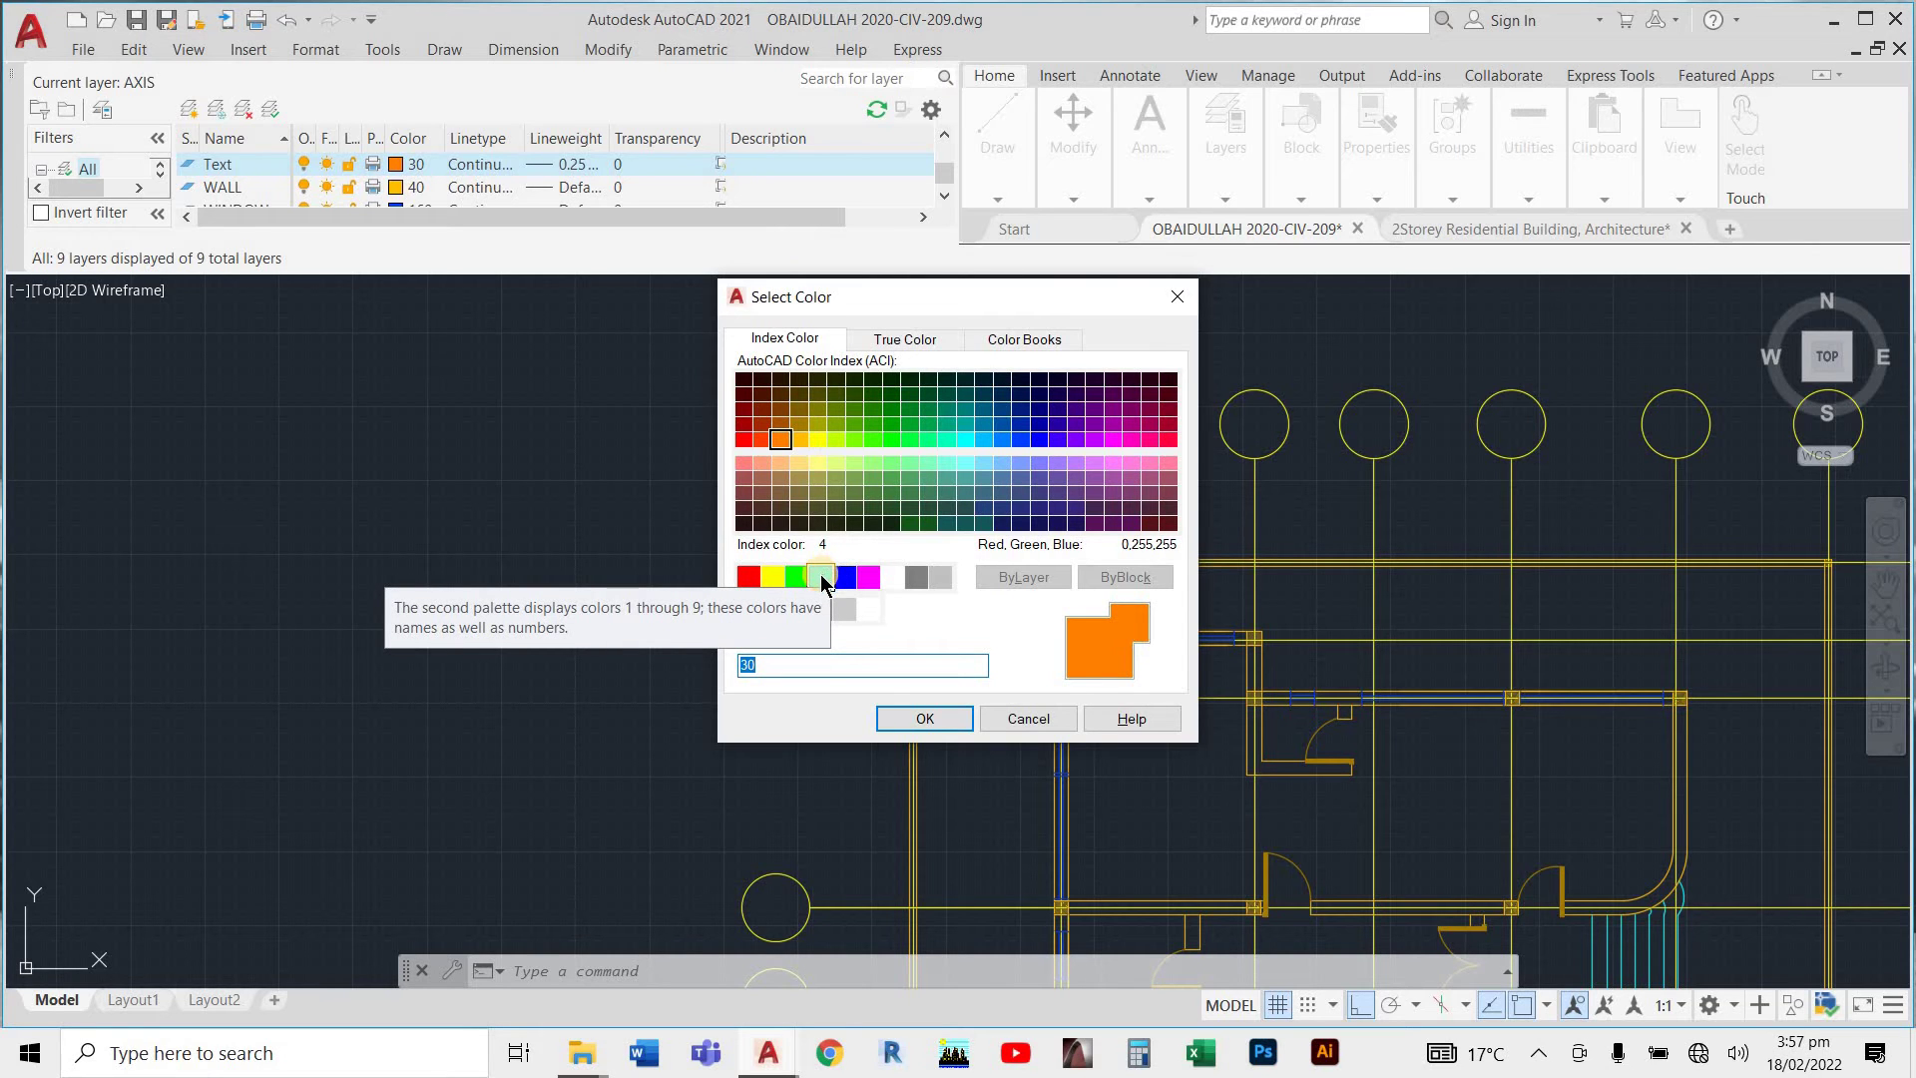
pyautogui.click(748, 577)
pyautogui.click(914, 720)
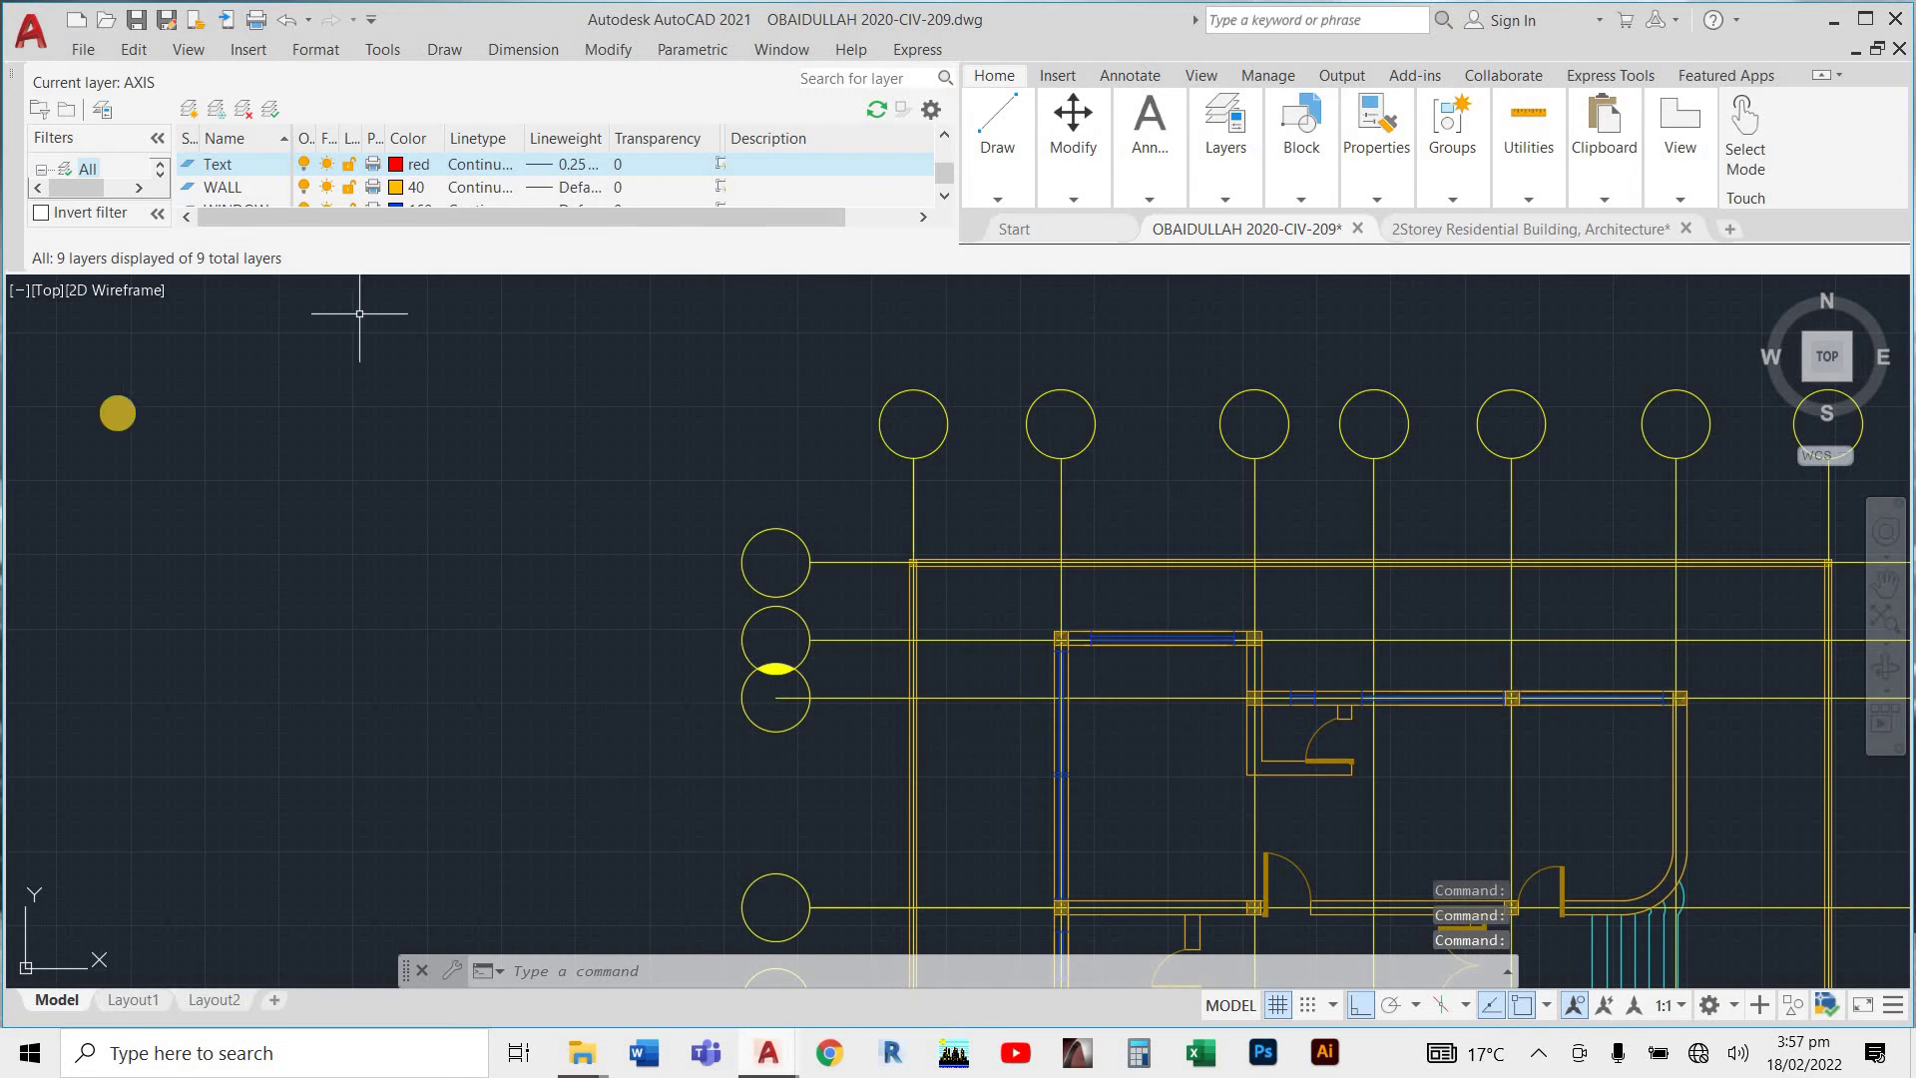
pyautogui.click(14, 78)
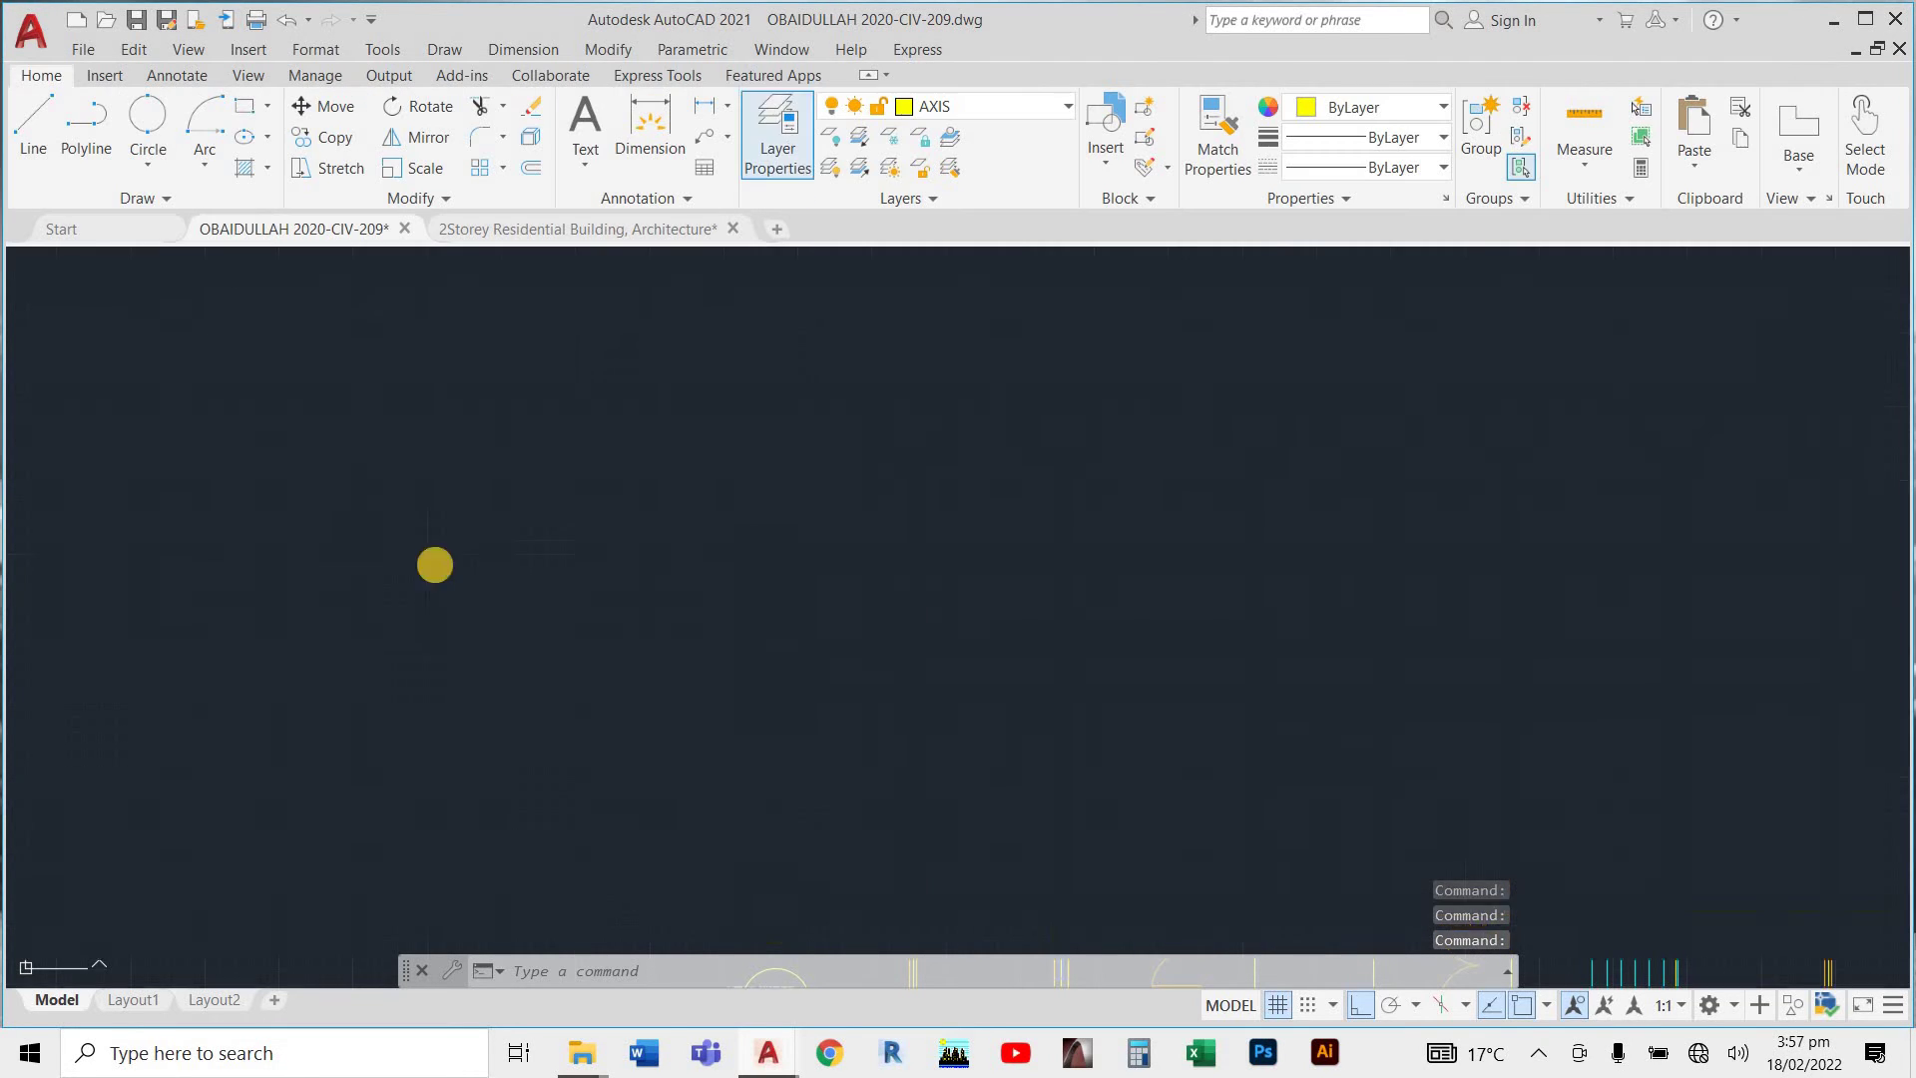
pyautogui.write('D')
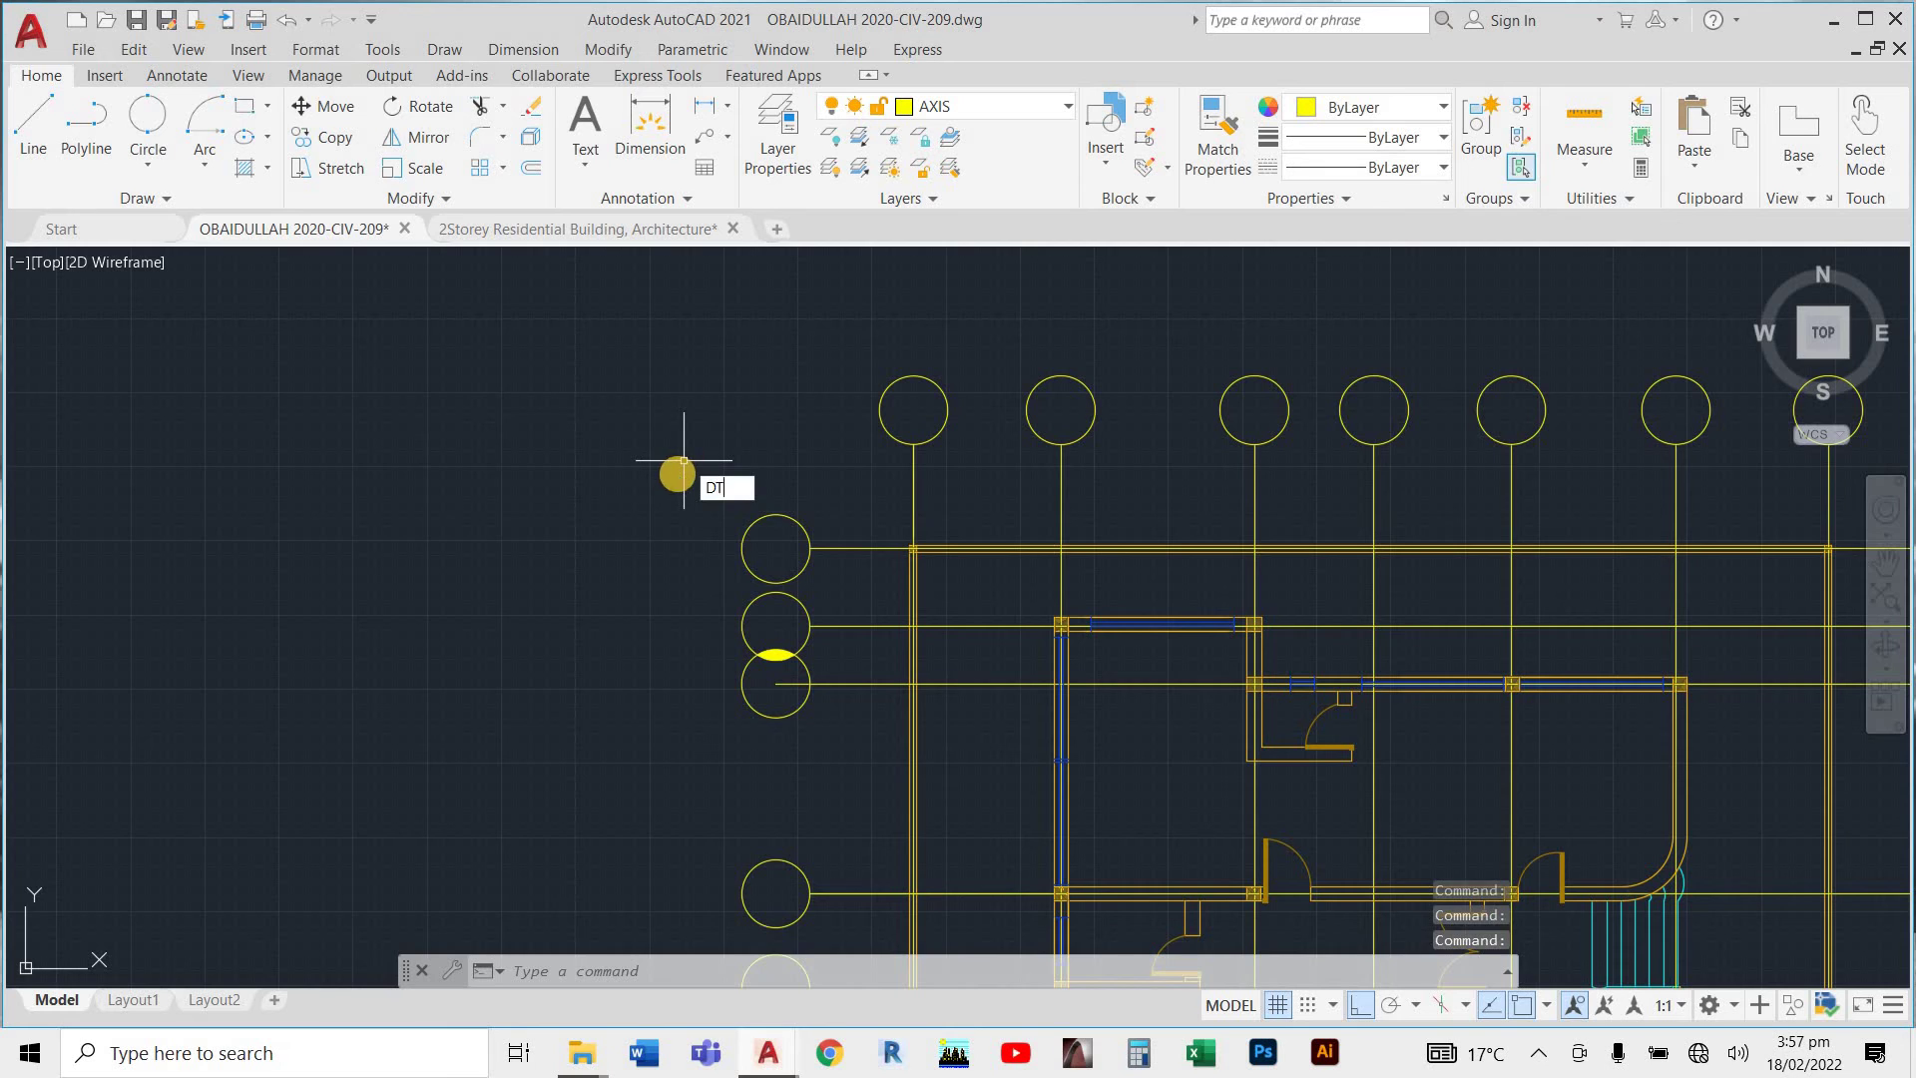
pyautogui.write('T')
pyautogui.press('Return')
pyautogui.click(596, 472)
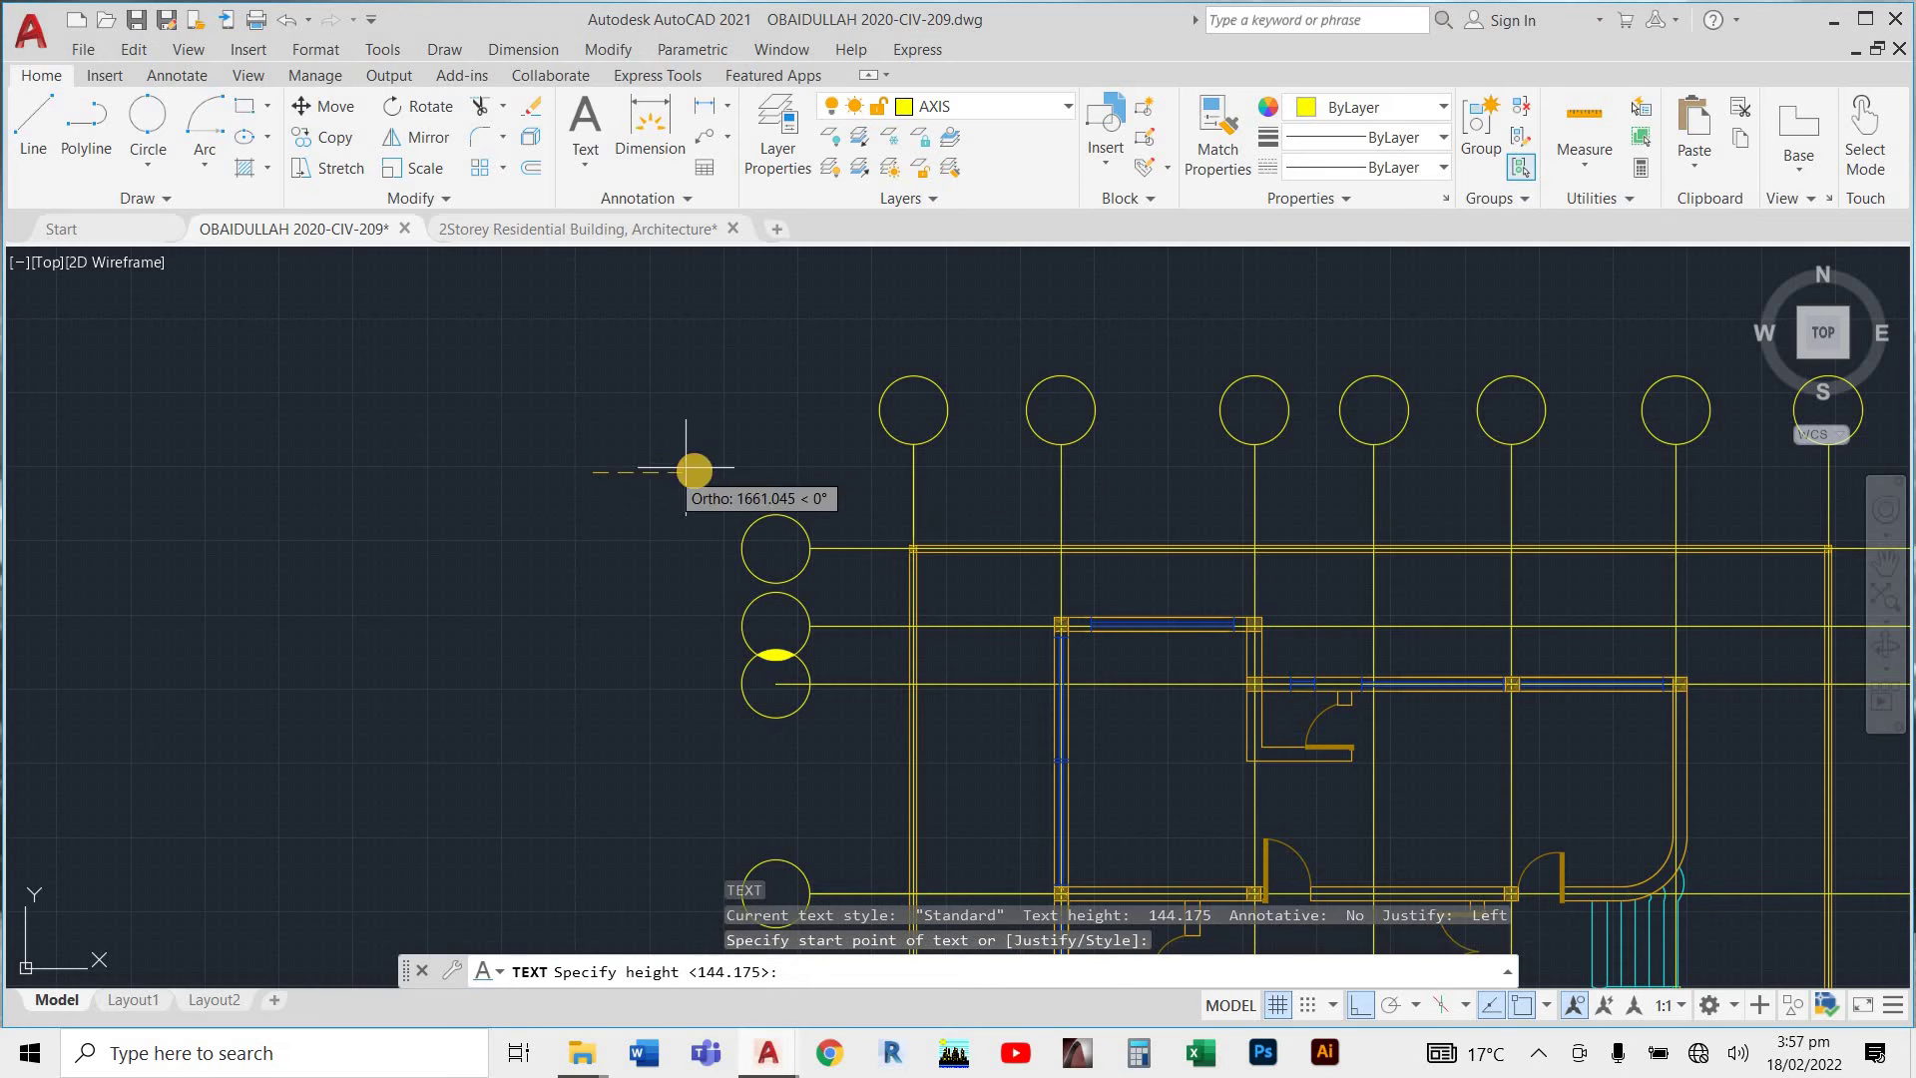
pyautogui.press('Return')
pyautogui.press('Return')
pyautogui.click(605, 477)
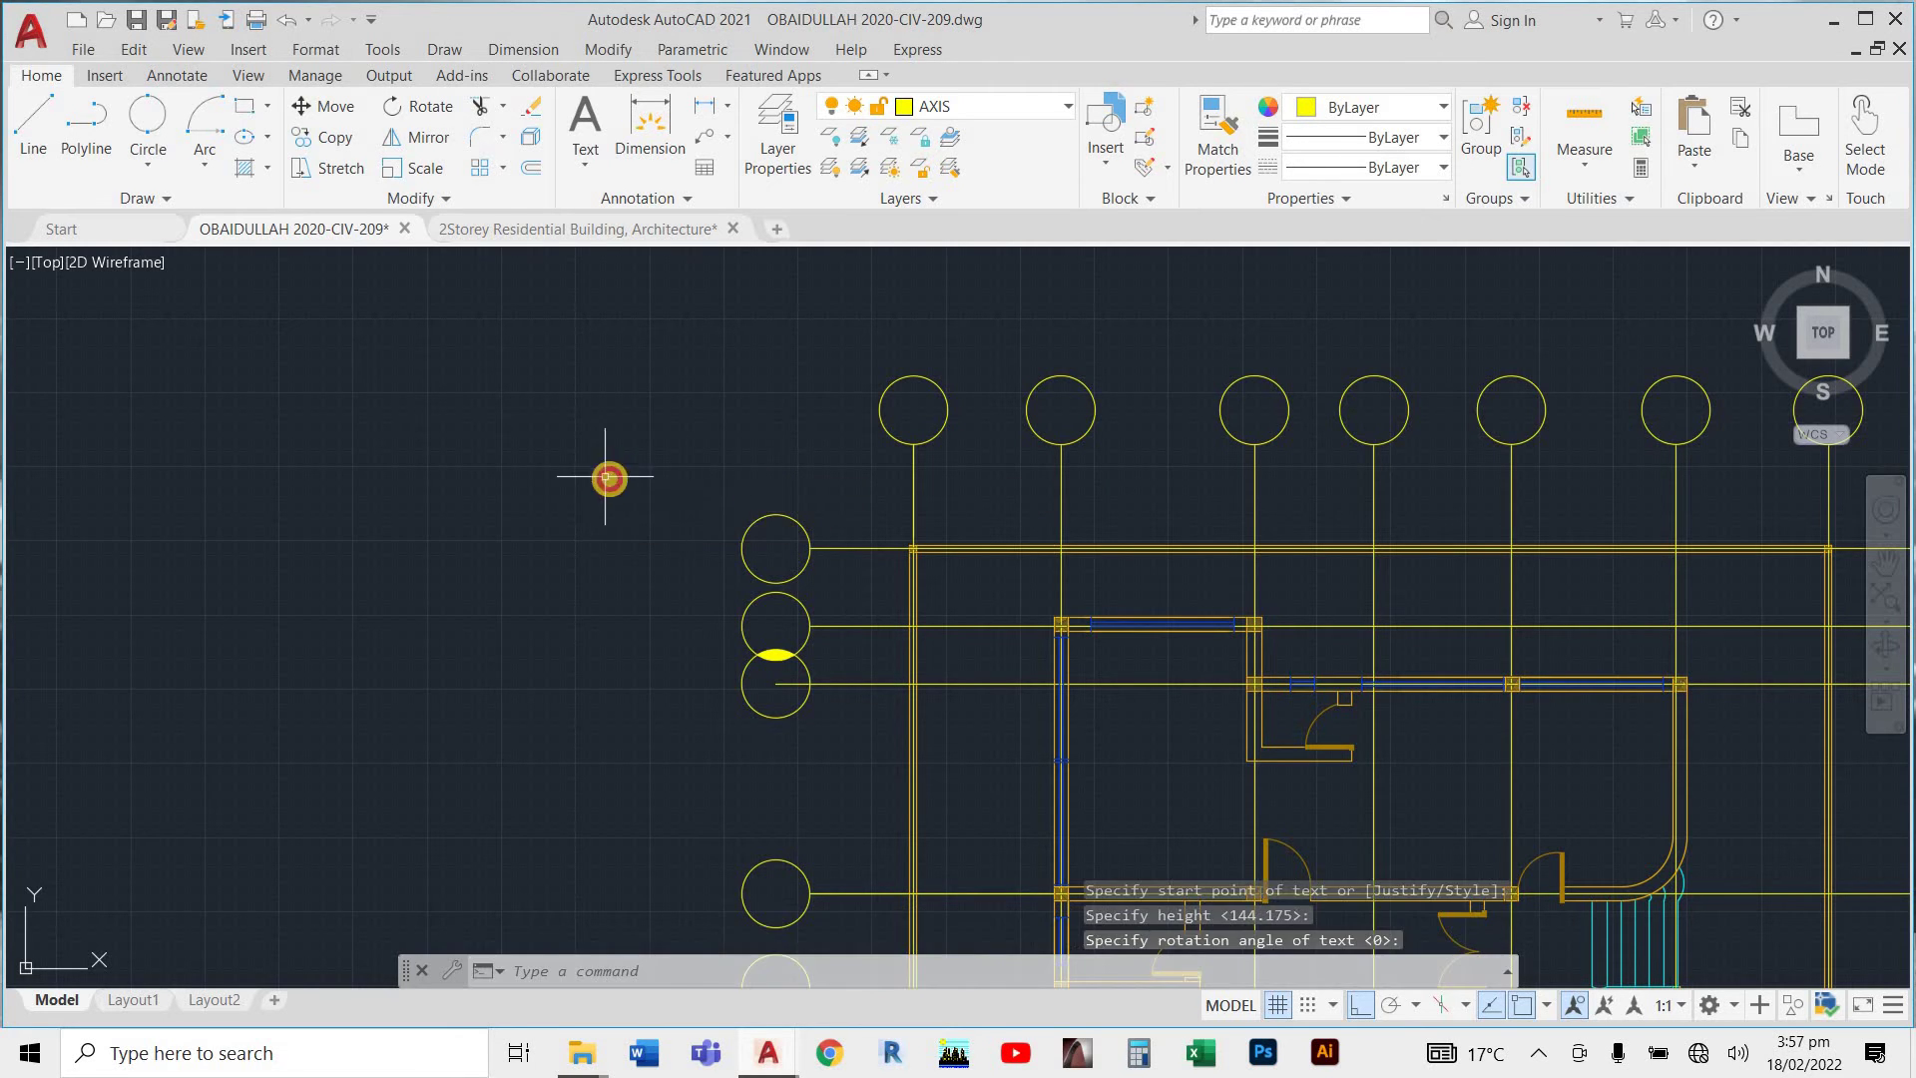
pyautogui.press('Escape')
# Place a single-line text "1" with a height of about 302.5 and no rotation inside the first circle of the top row.
pyautogui.write('DT')
pyautogui.press('Return')
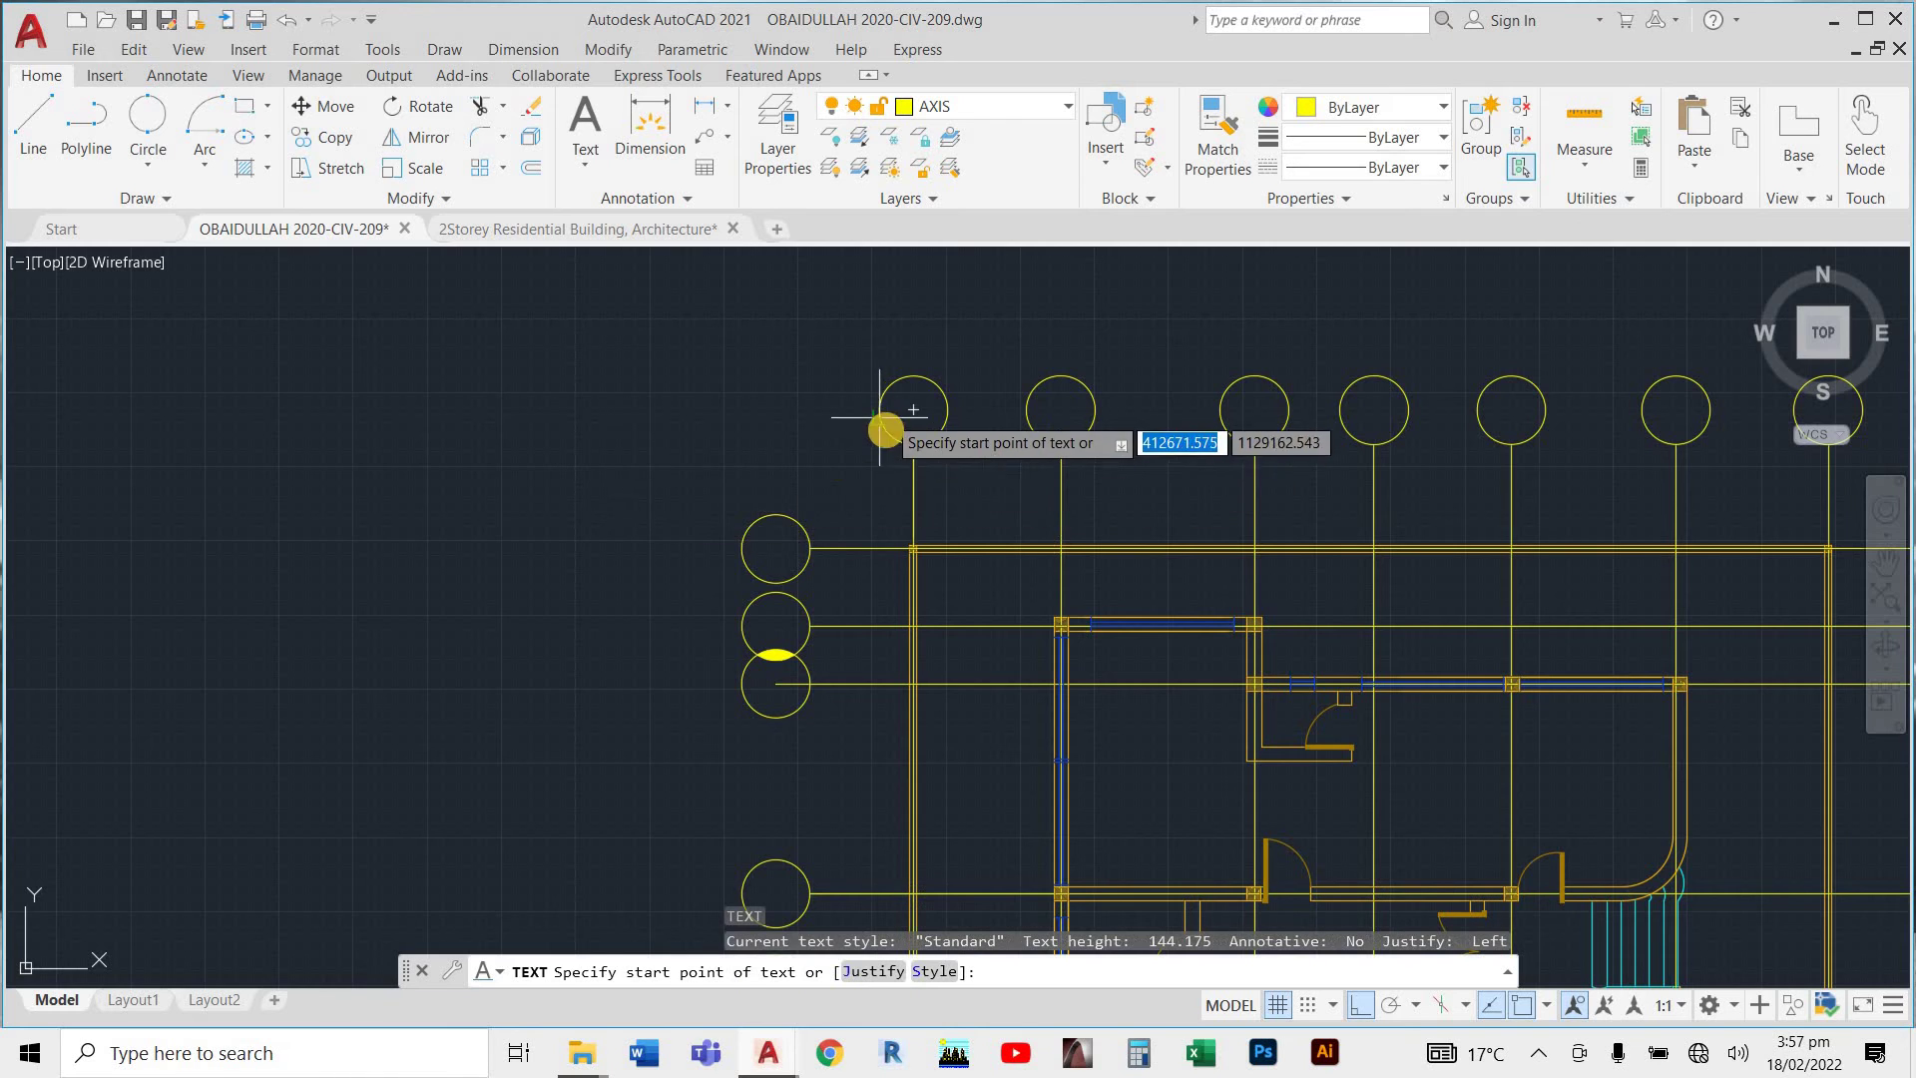
pyautogui.scroll(2, 891, 404)
pyautogui.click(916, 407)
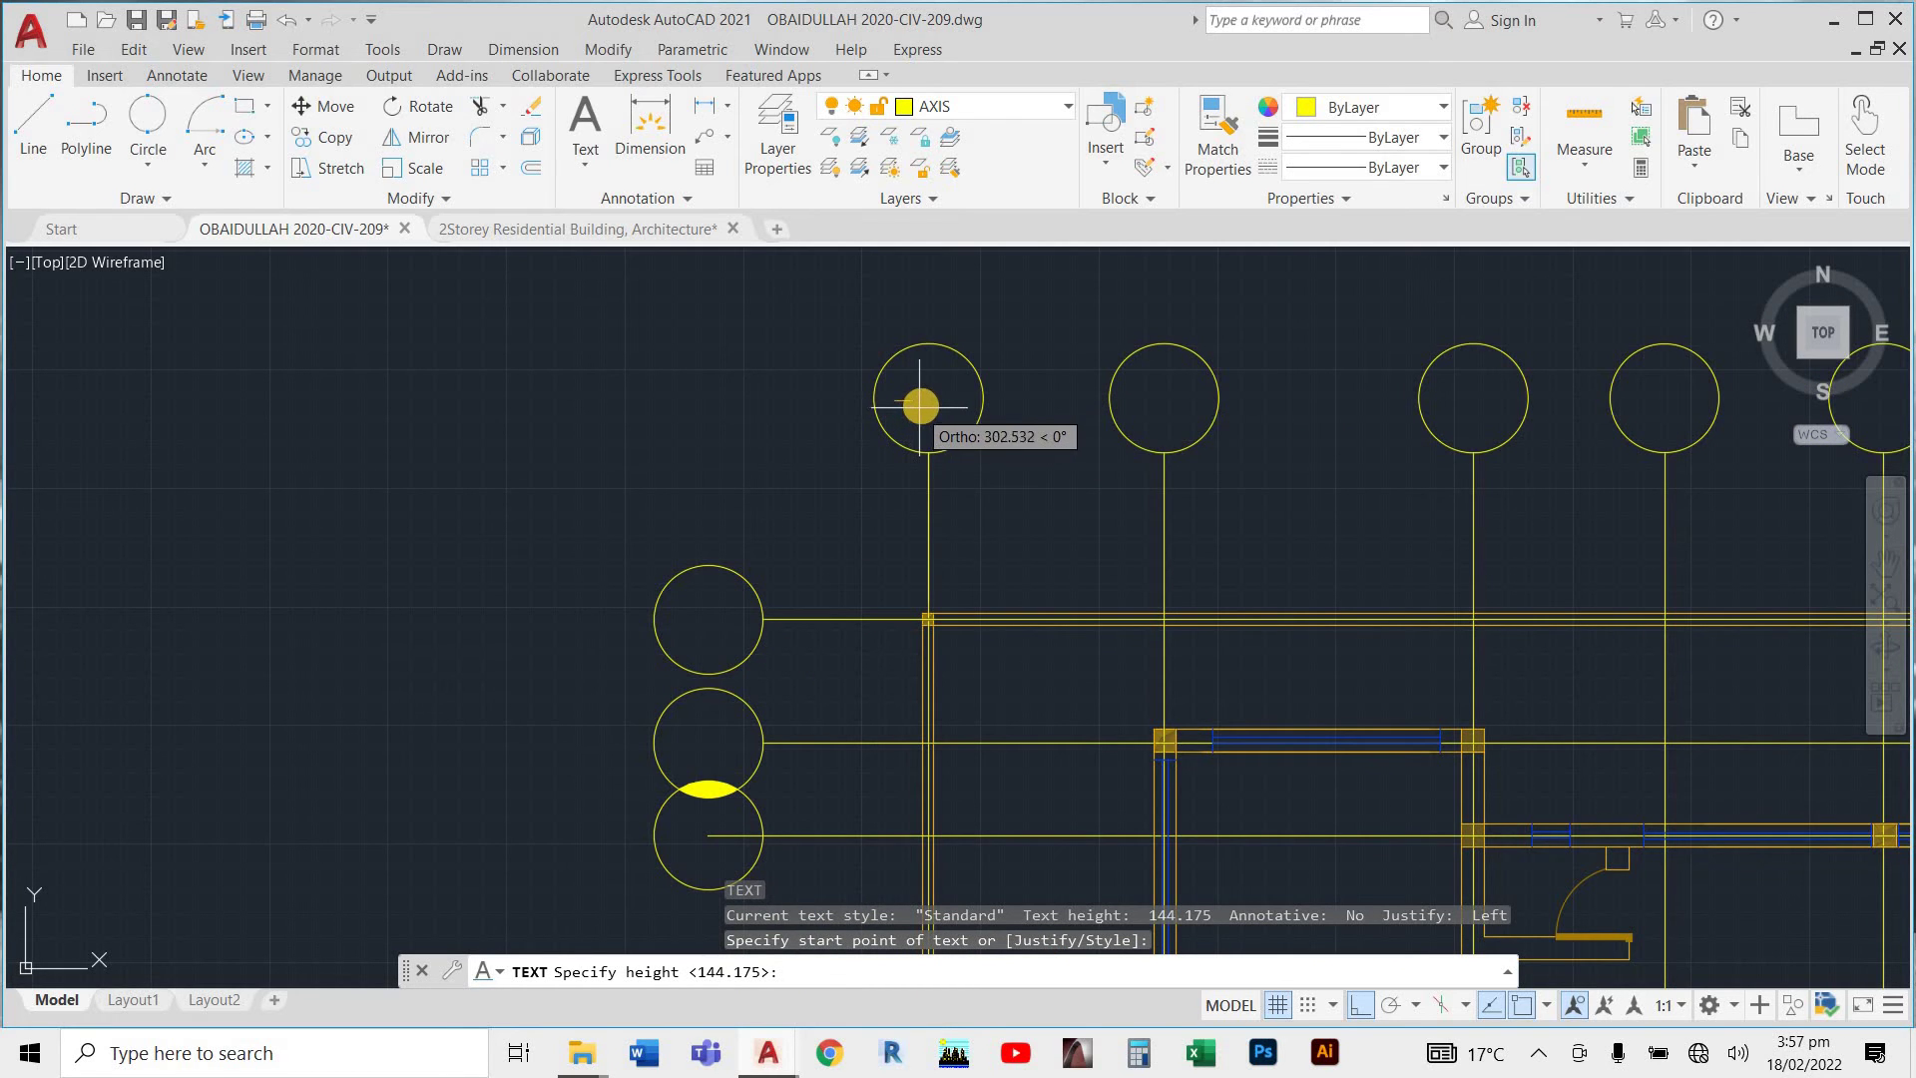
pyautogui.click(920, 405)
pyautogui.click(920, 405)
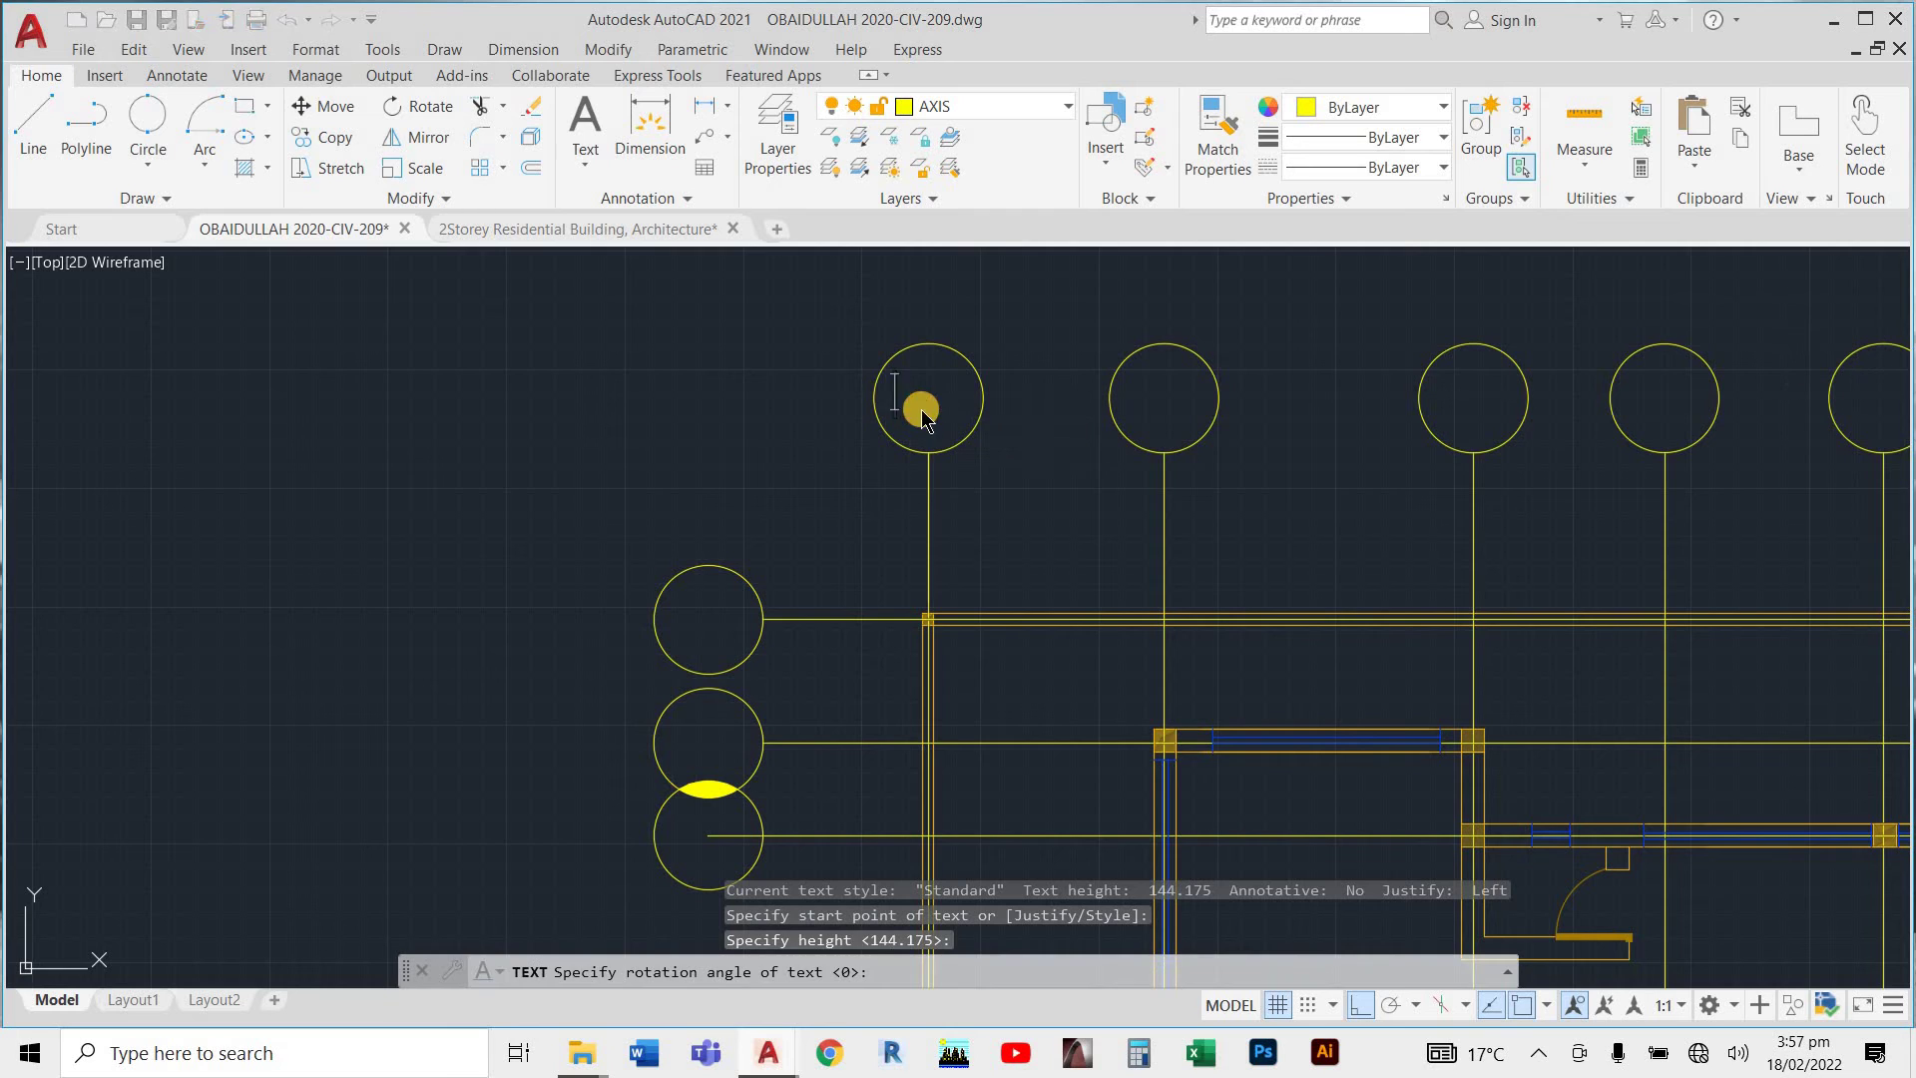
pyautogui.write('1')
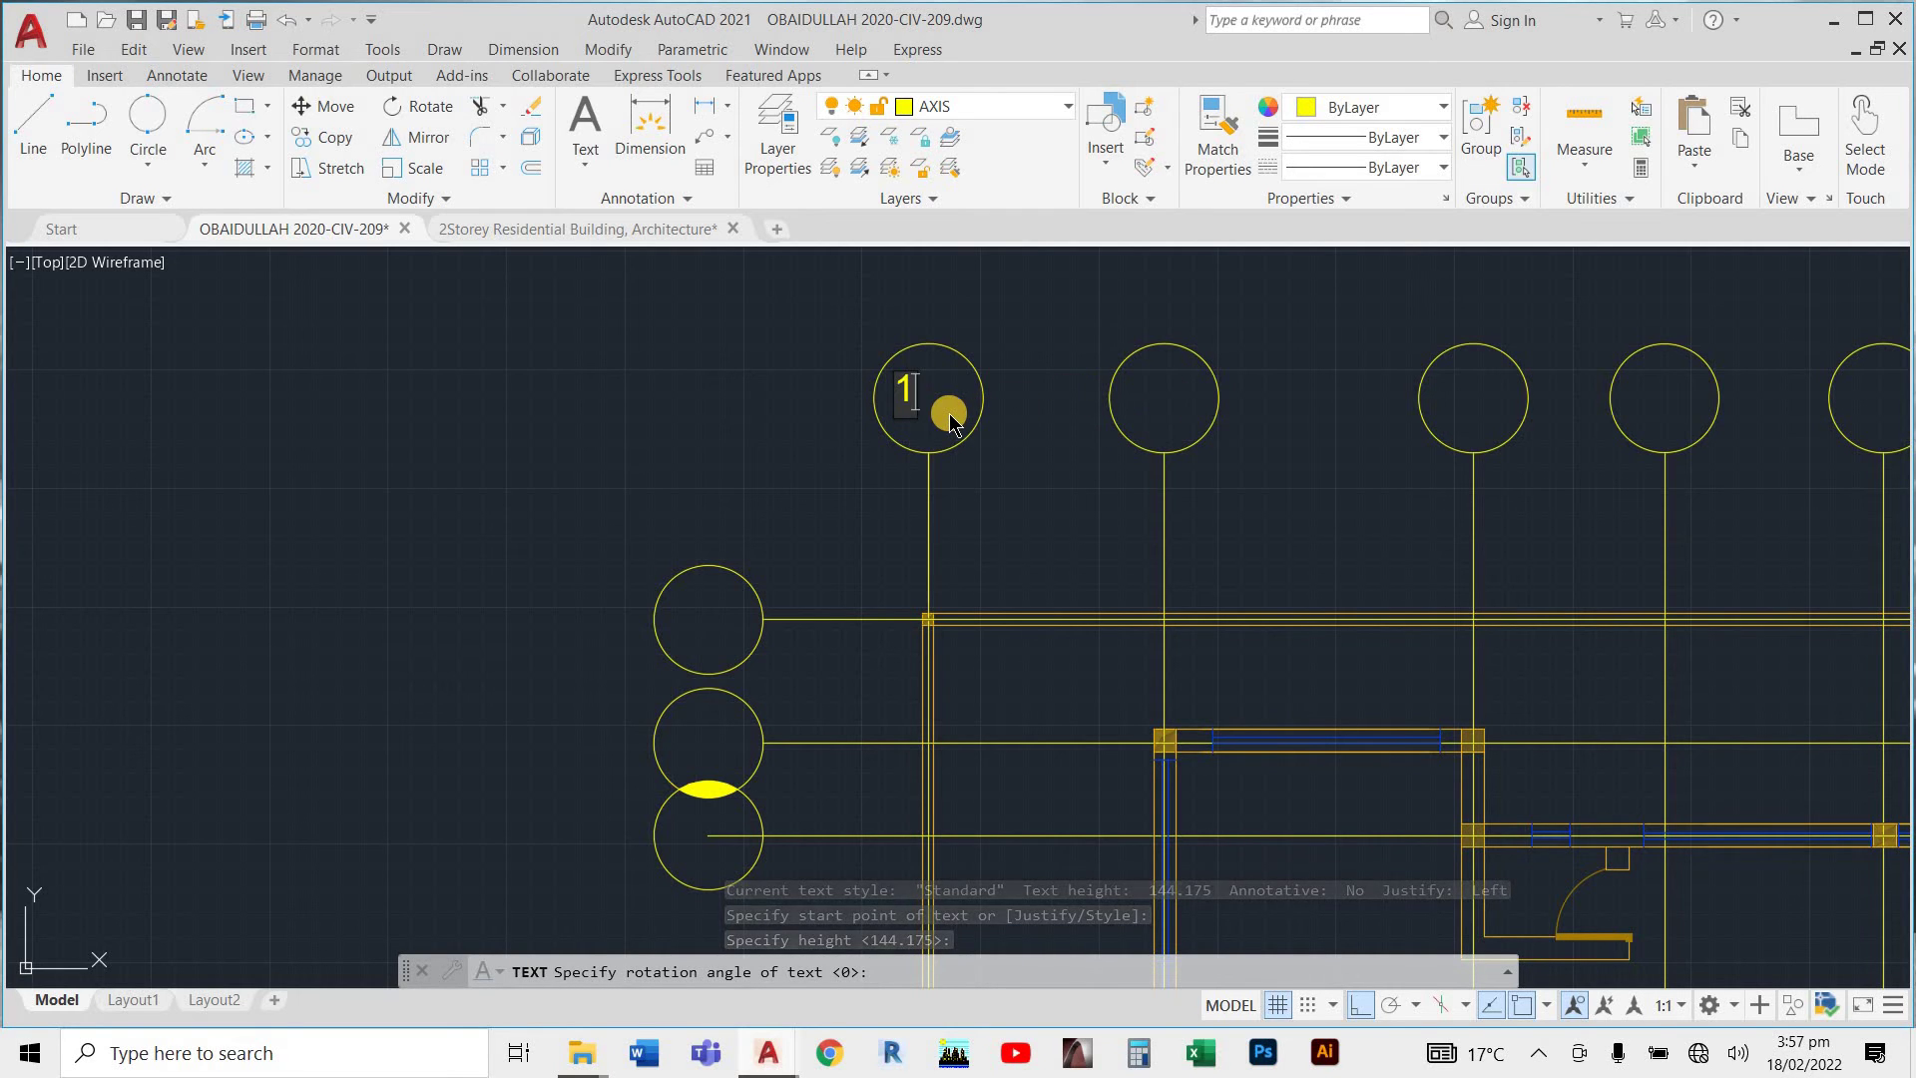
pyautogui.press('Return')
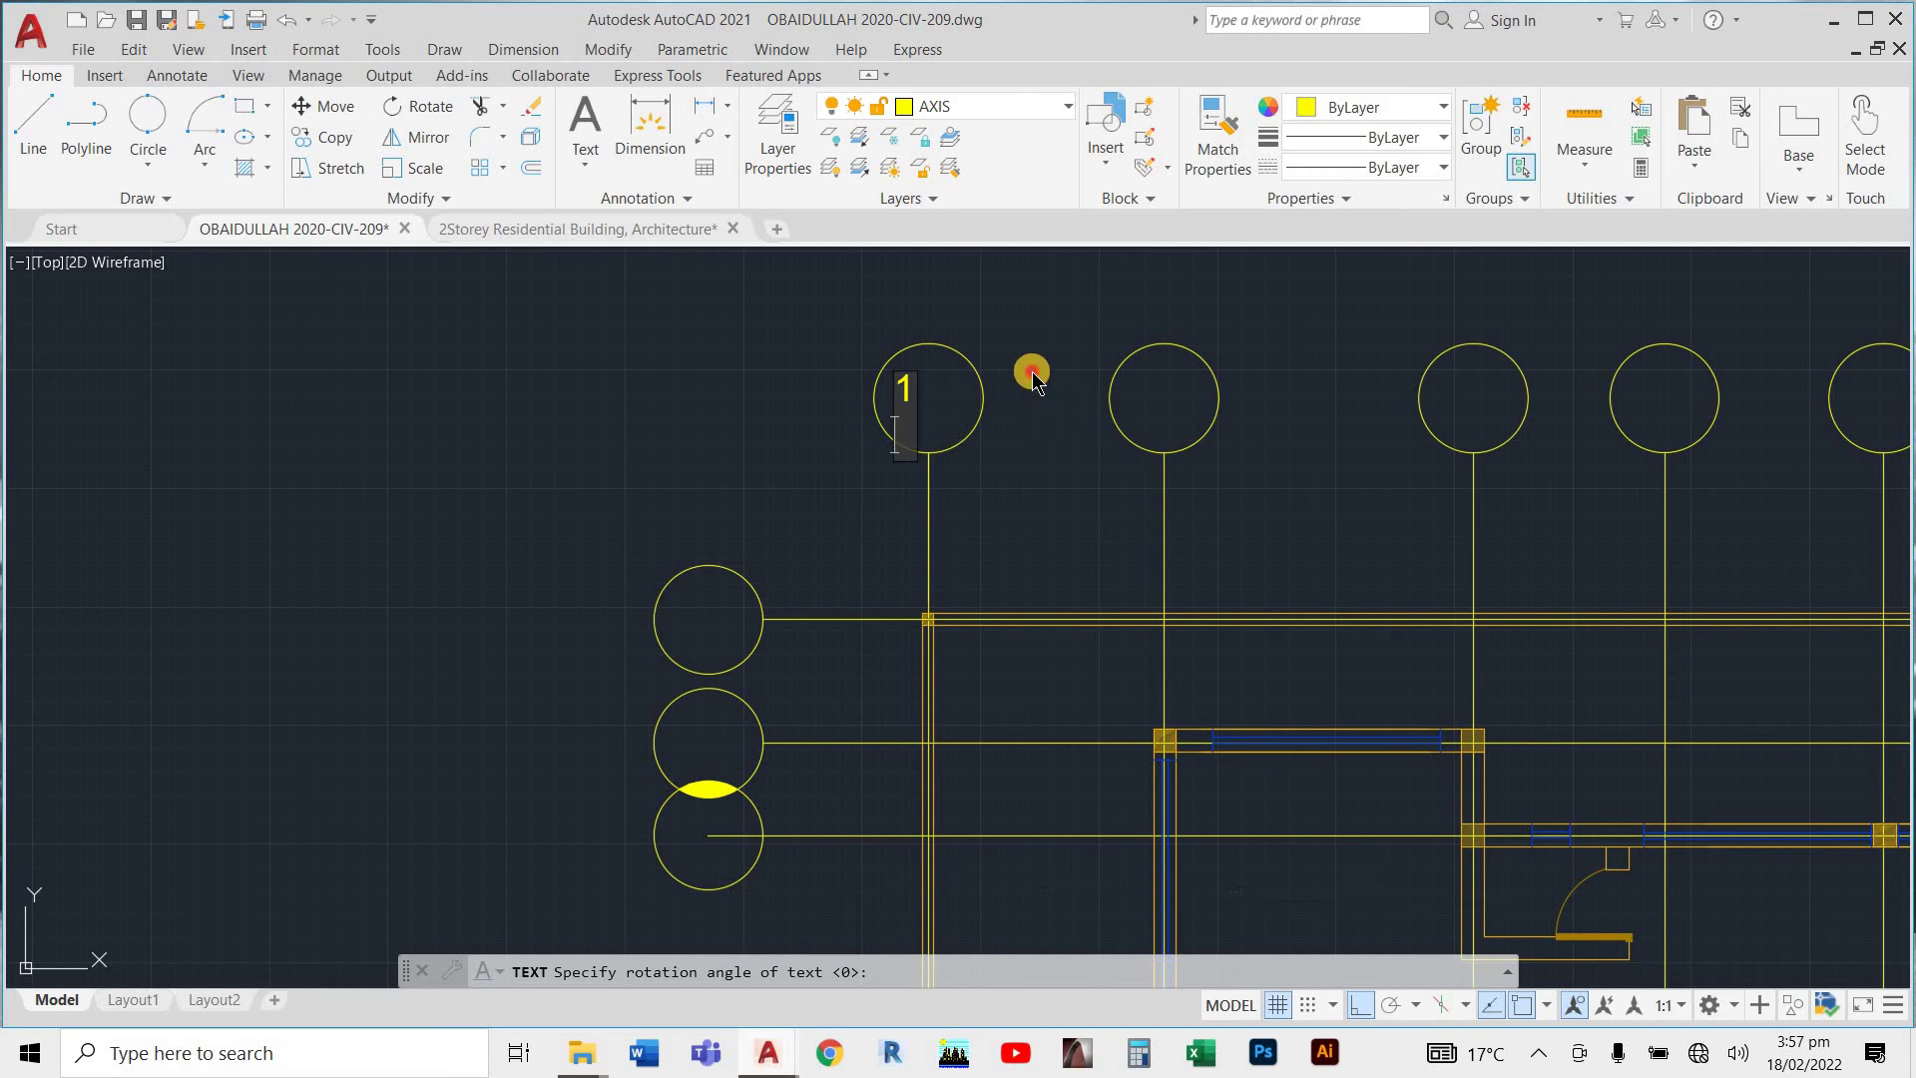
# Move the number 1 horizontally toward the middle of the first top-row circle.
pyautogui.scroll(-8, 1041, 382)
pyautogui.scroll(4, 1027, 372)
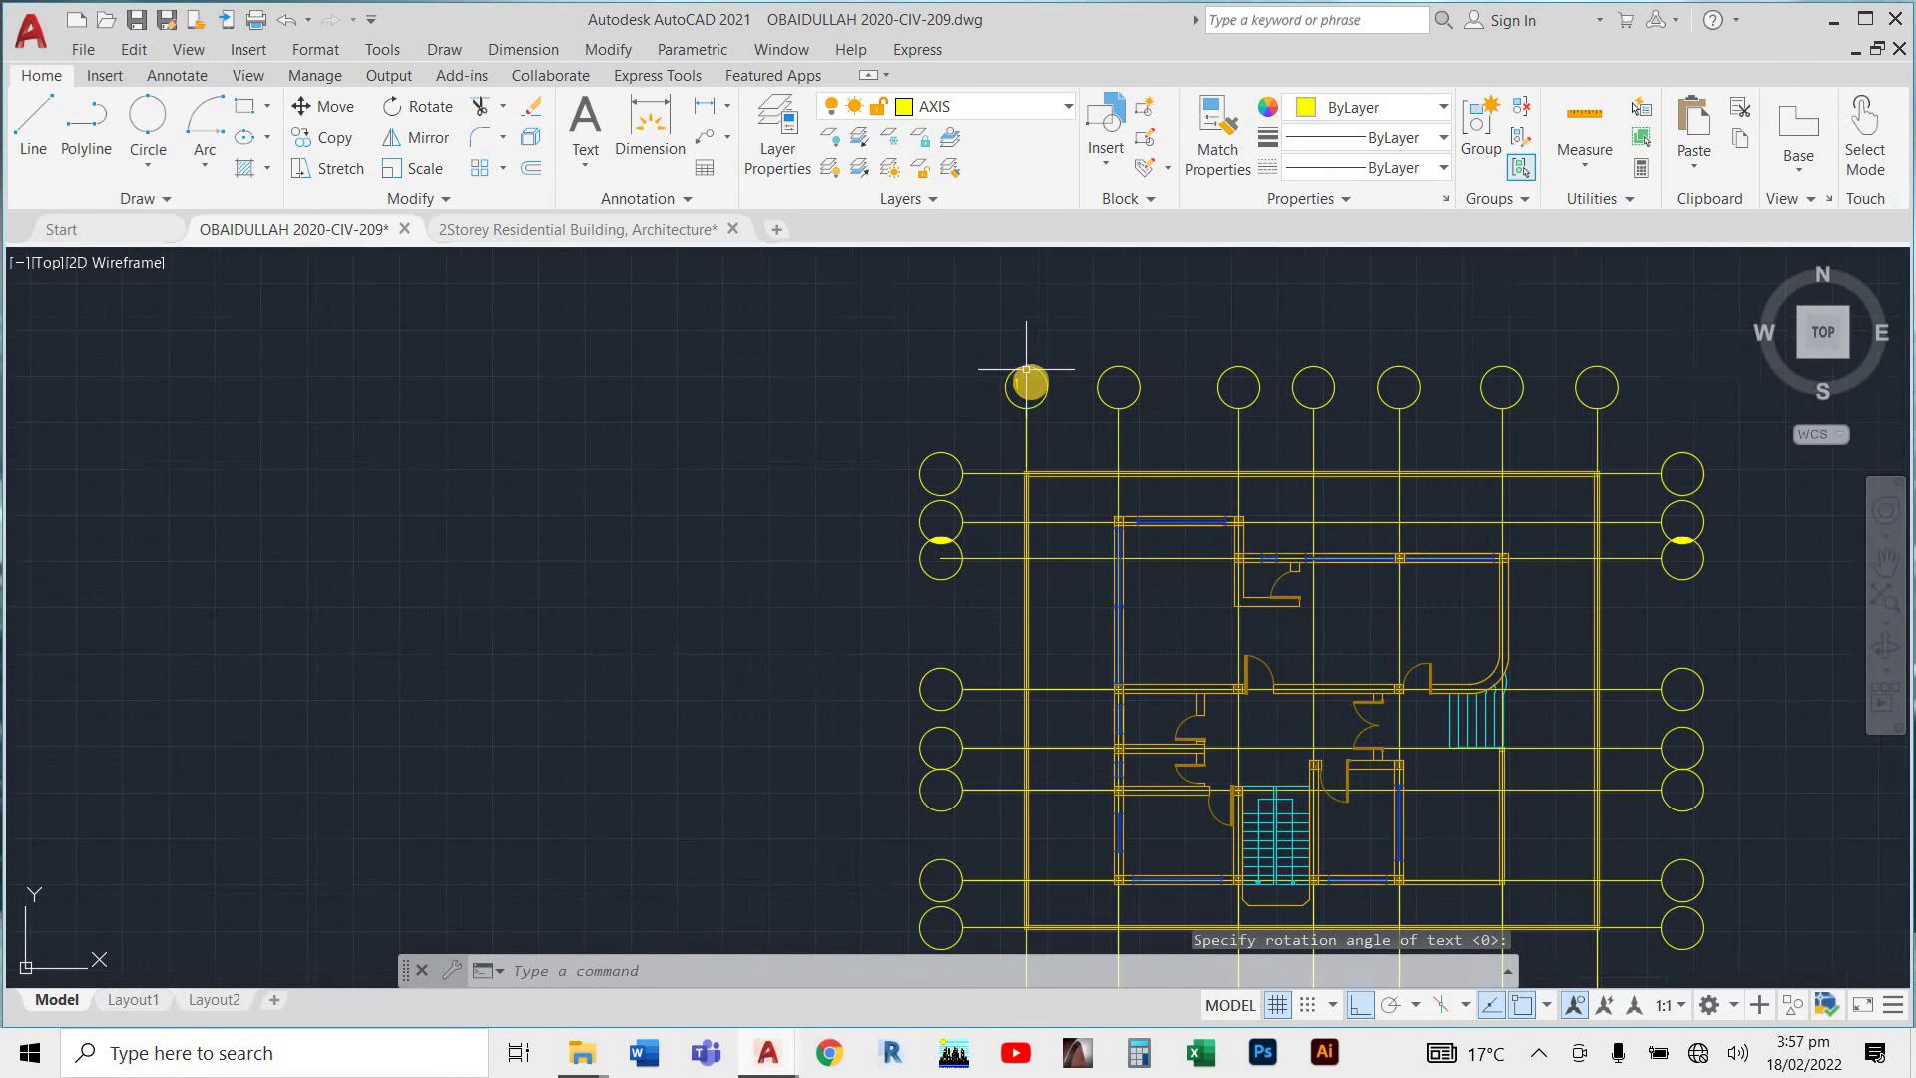
pyautogui.scroll(2, 1030, 385)
pyautogui.scroll(3, 1026, 376)
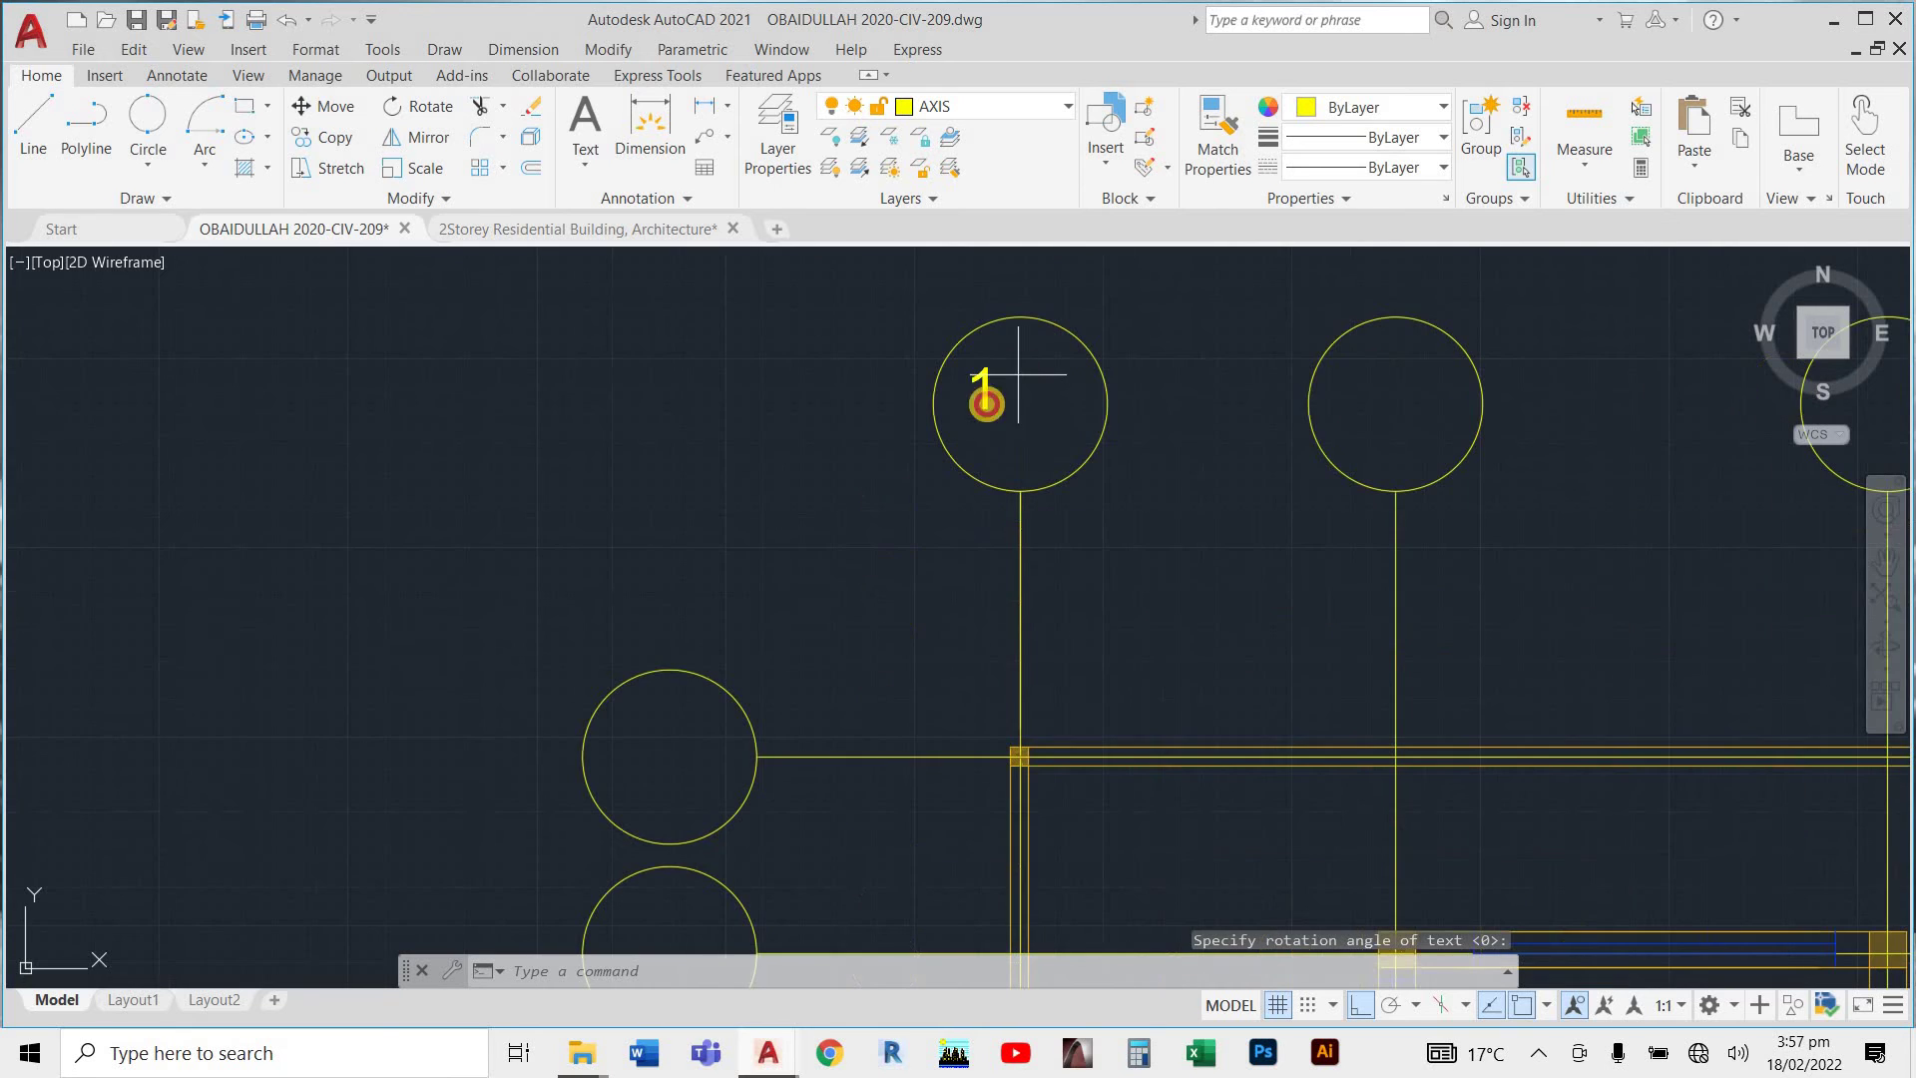
pyautogui.click(1019, 373)
pyautogui.click(973, 418)
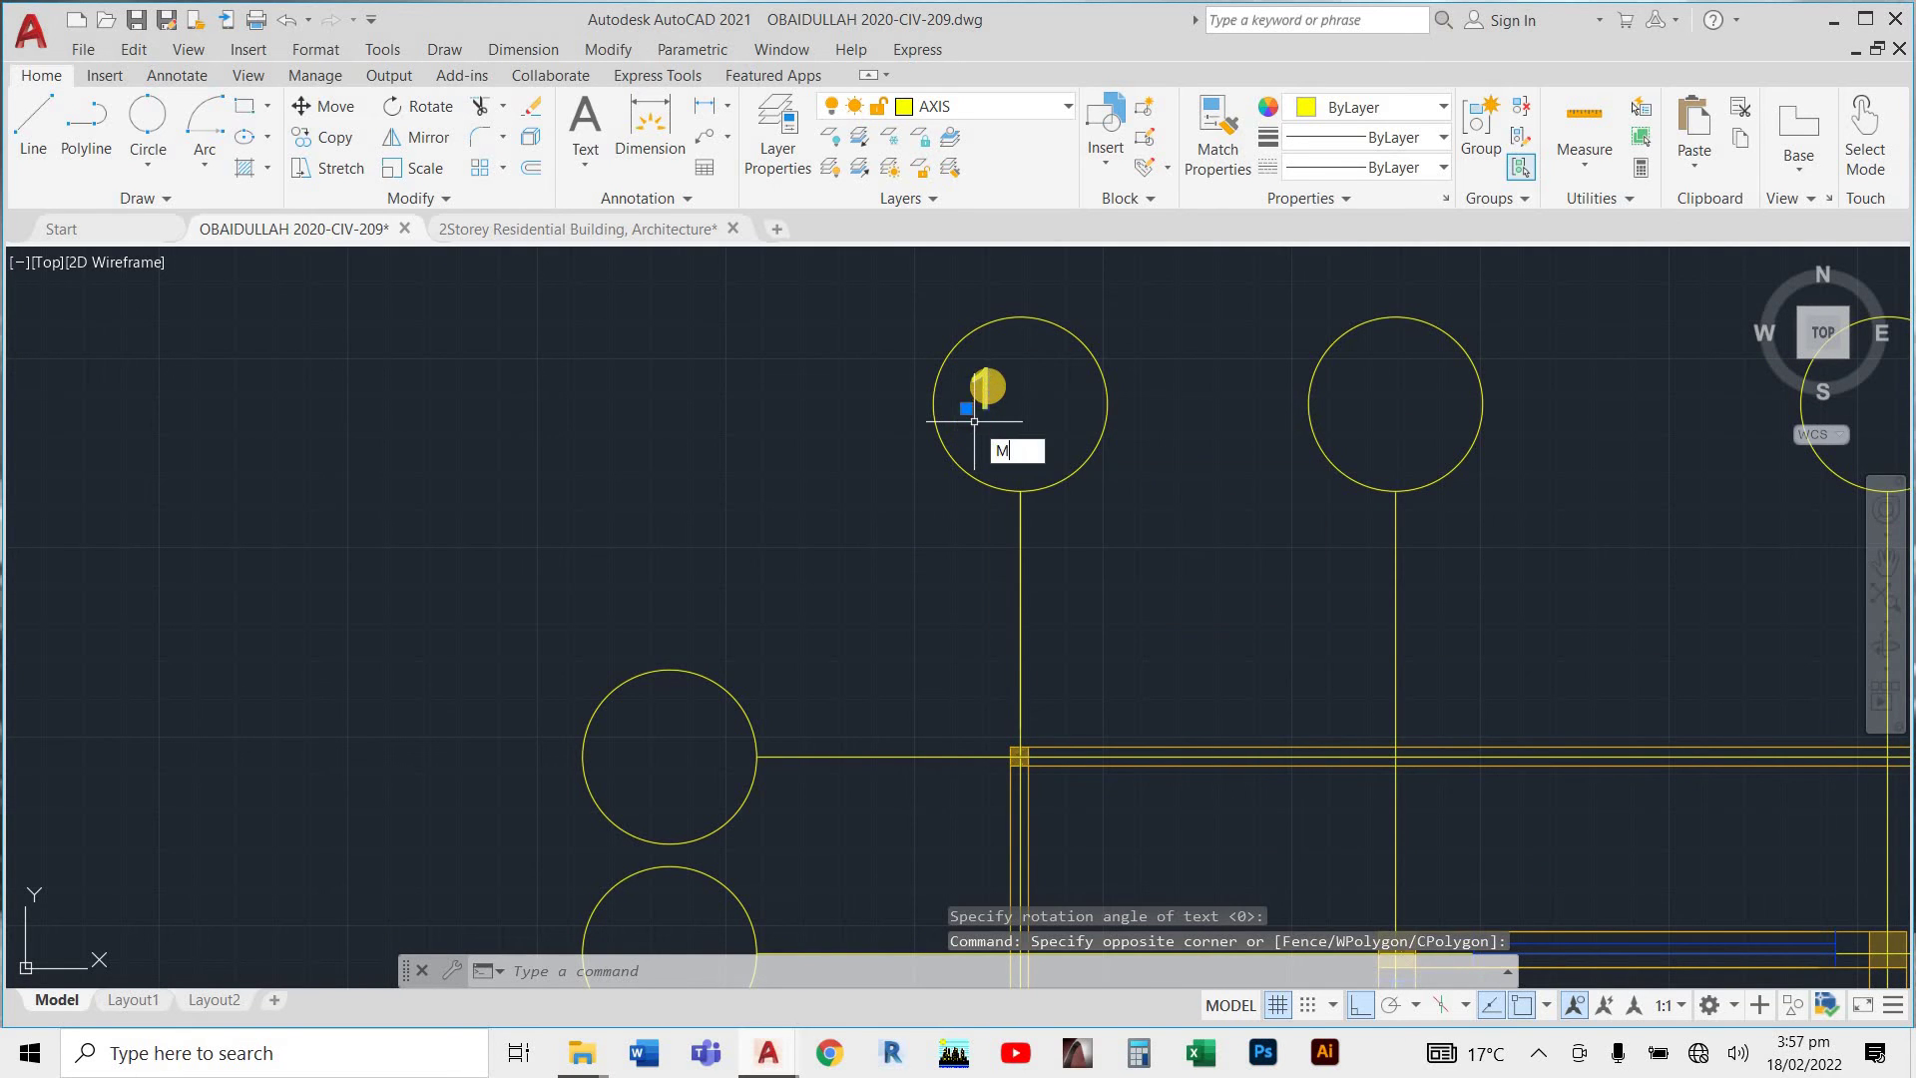
pyautogui.write('M')
pyautogui.press('Return')
pyautogui.click(994, 389)
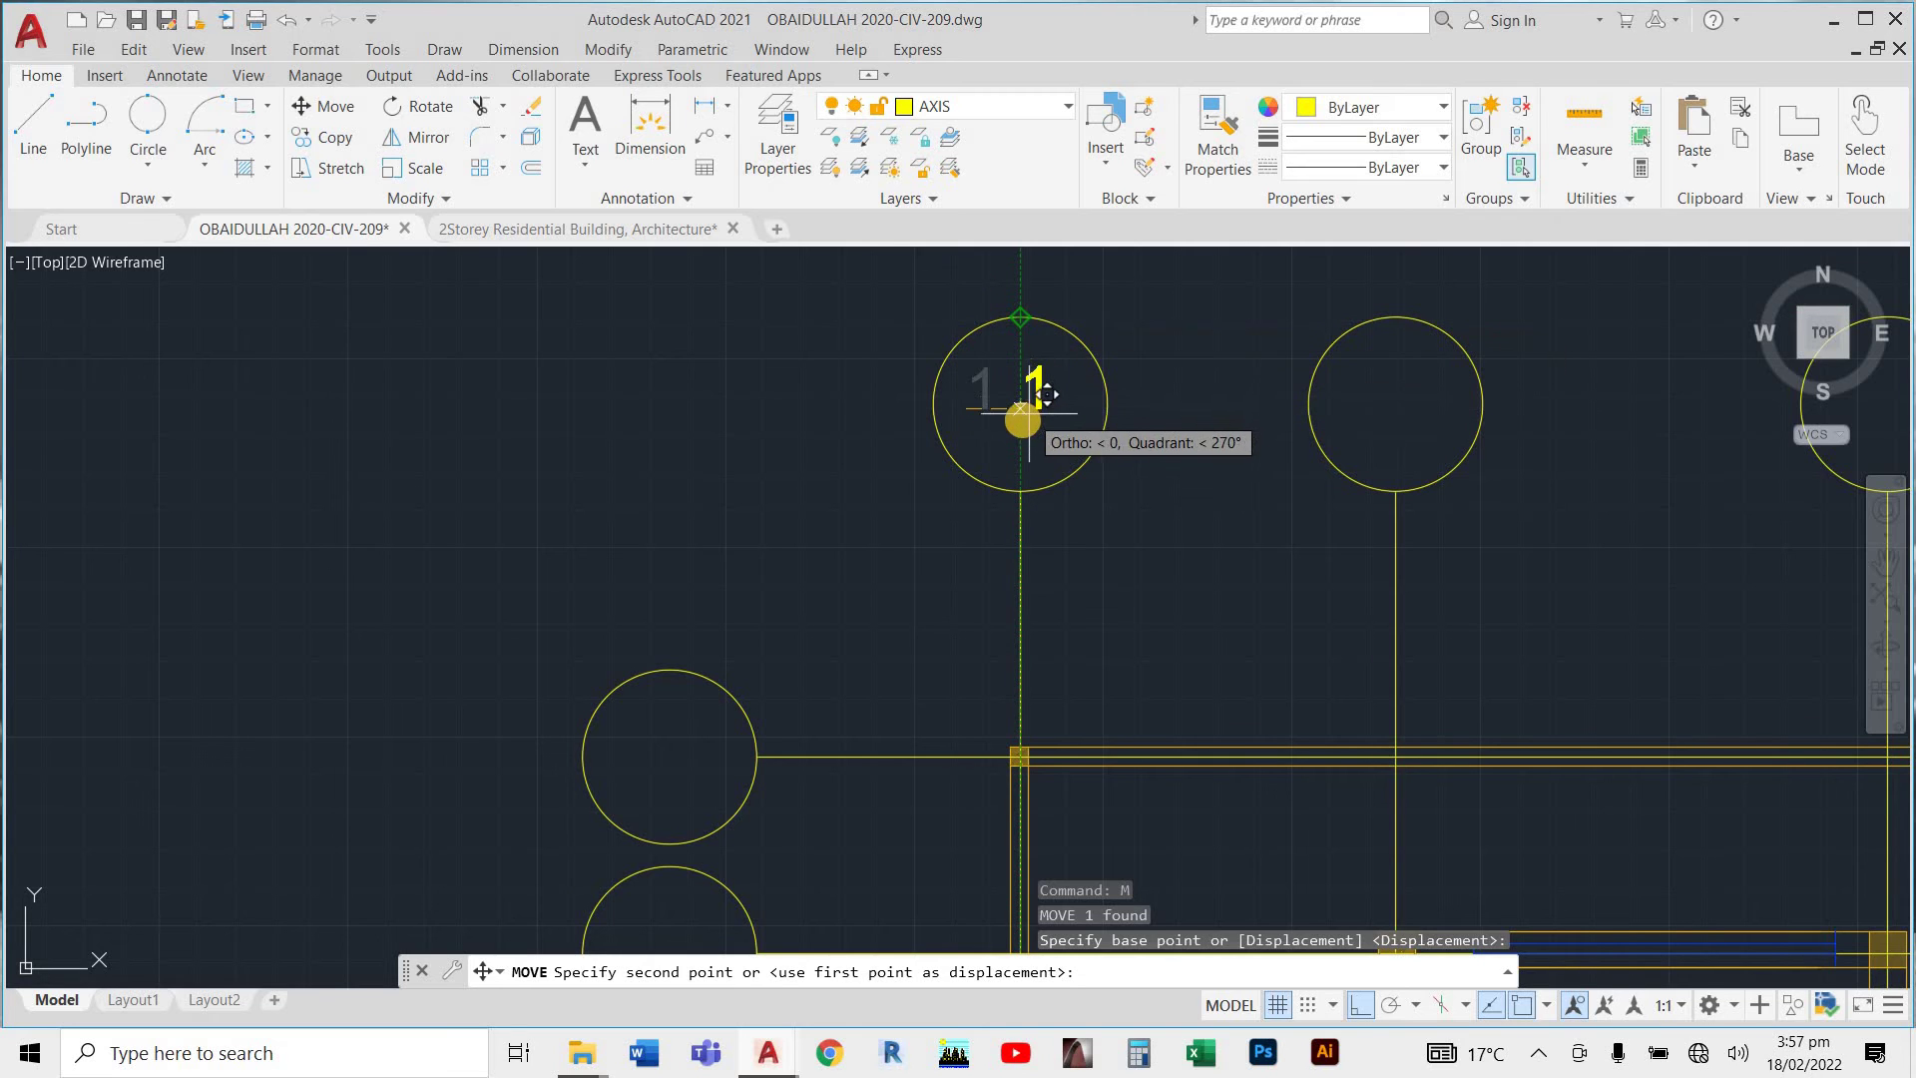
pyautogui.click(1023, 424)
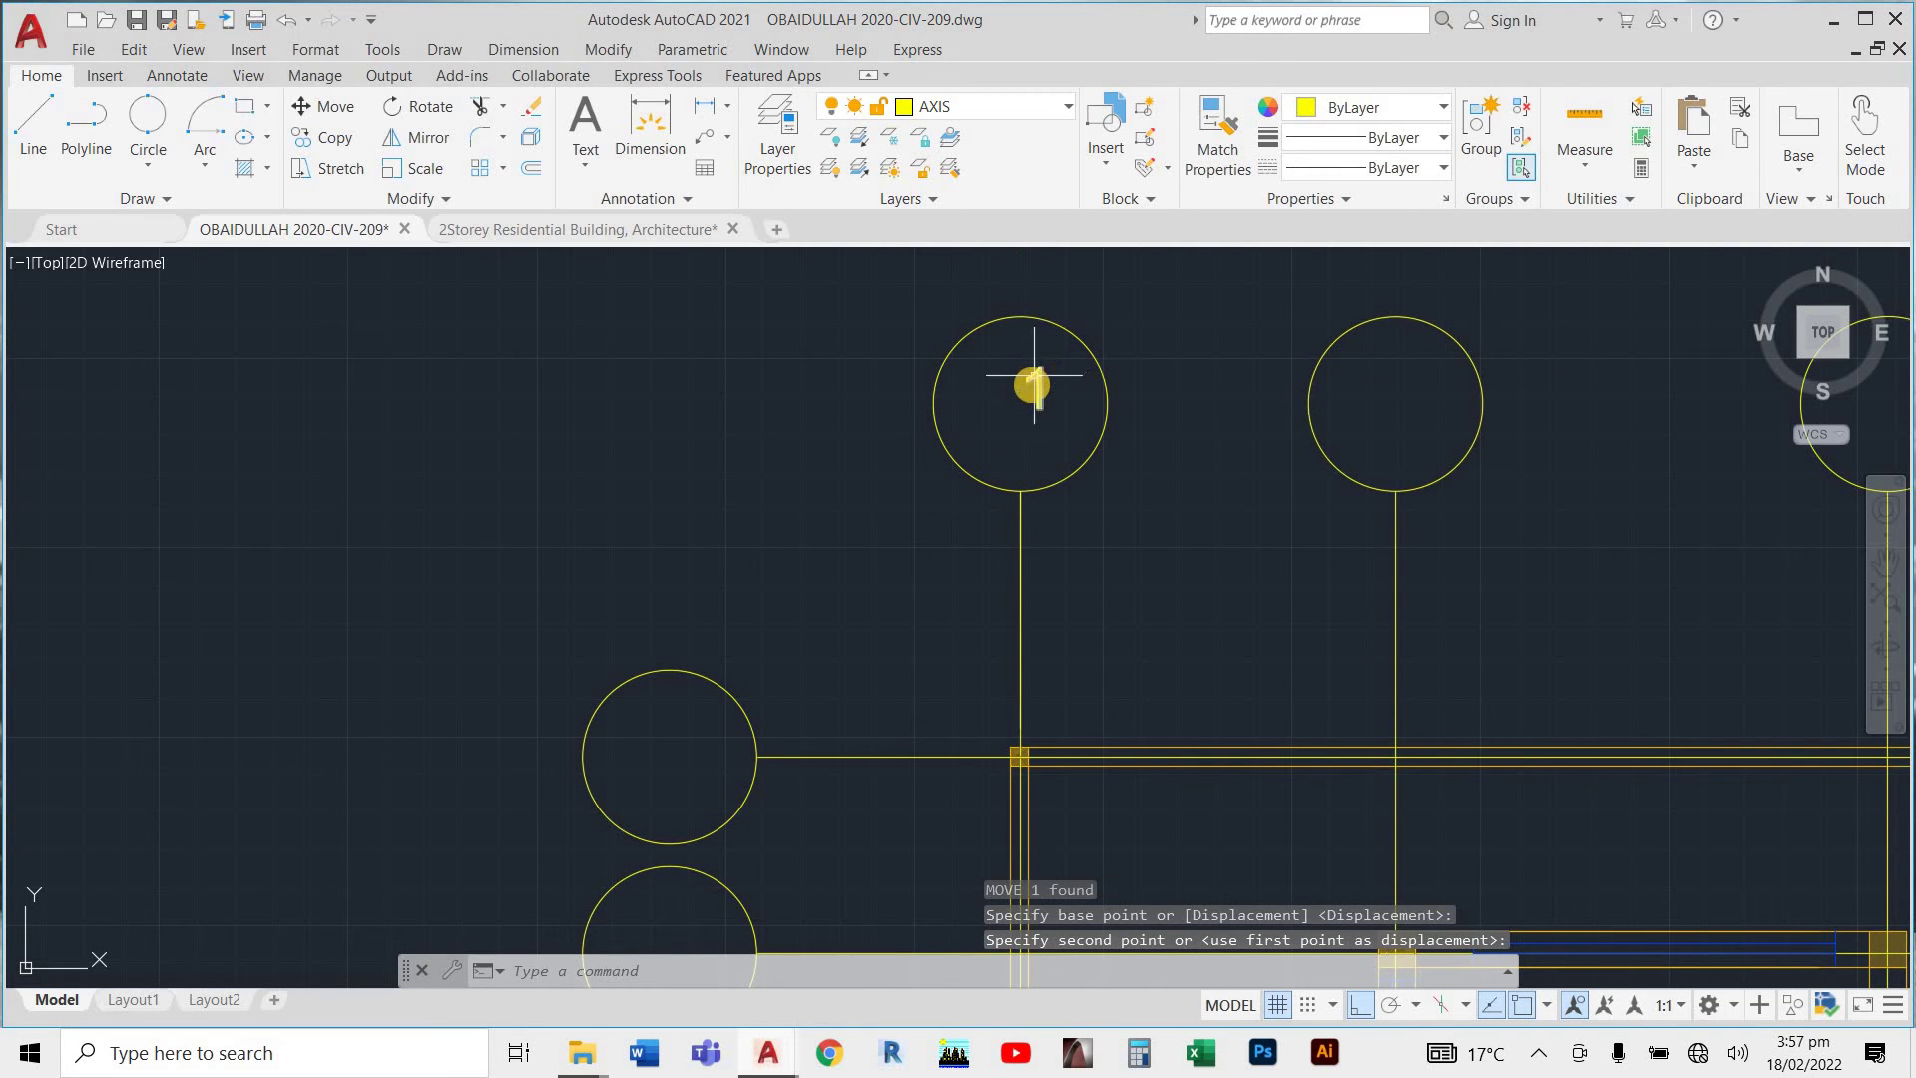
# Turn Ortho off and move the number 1 freely to the center of its circle.
pyautogui.click(1026, 400)
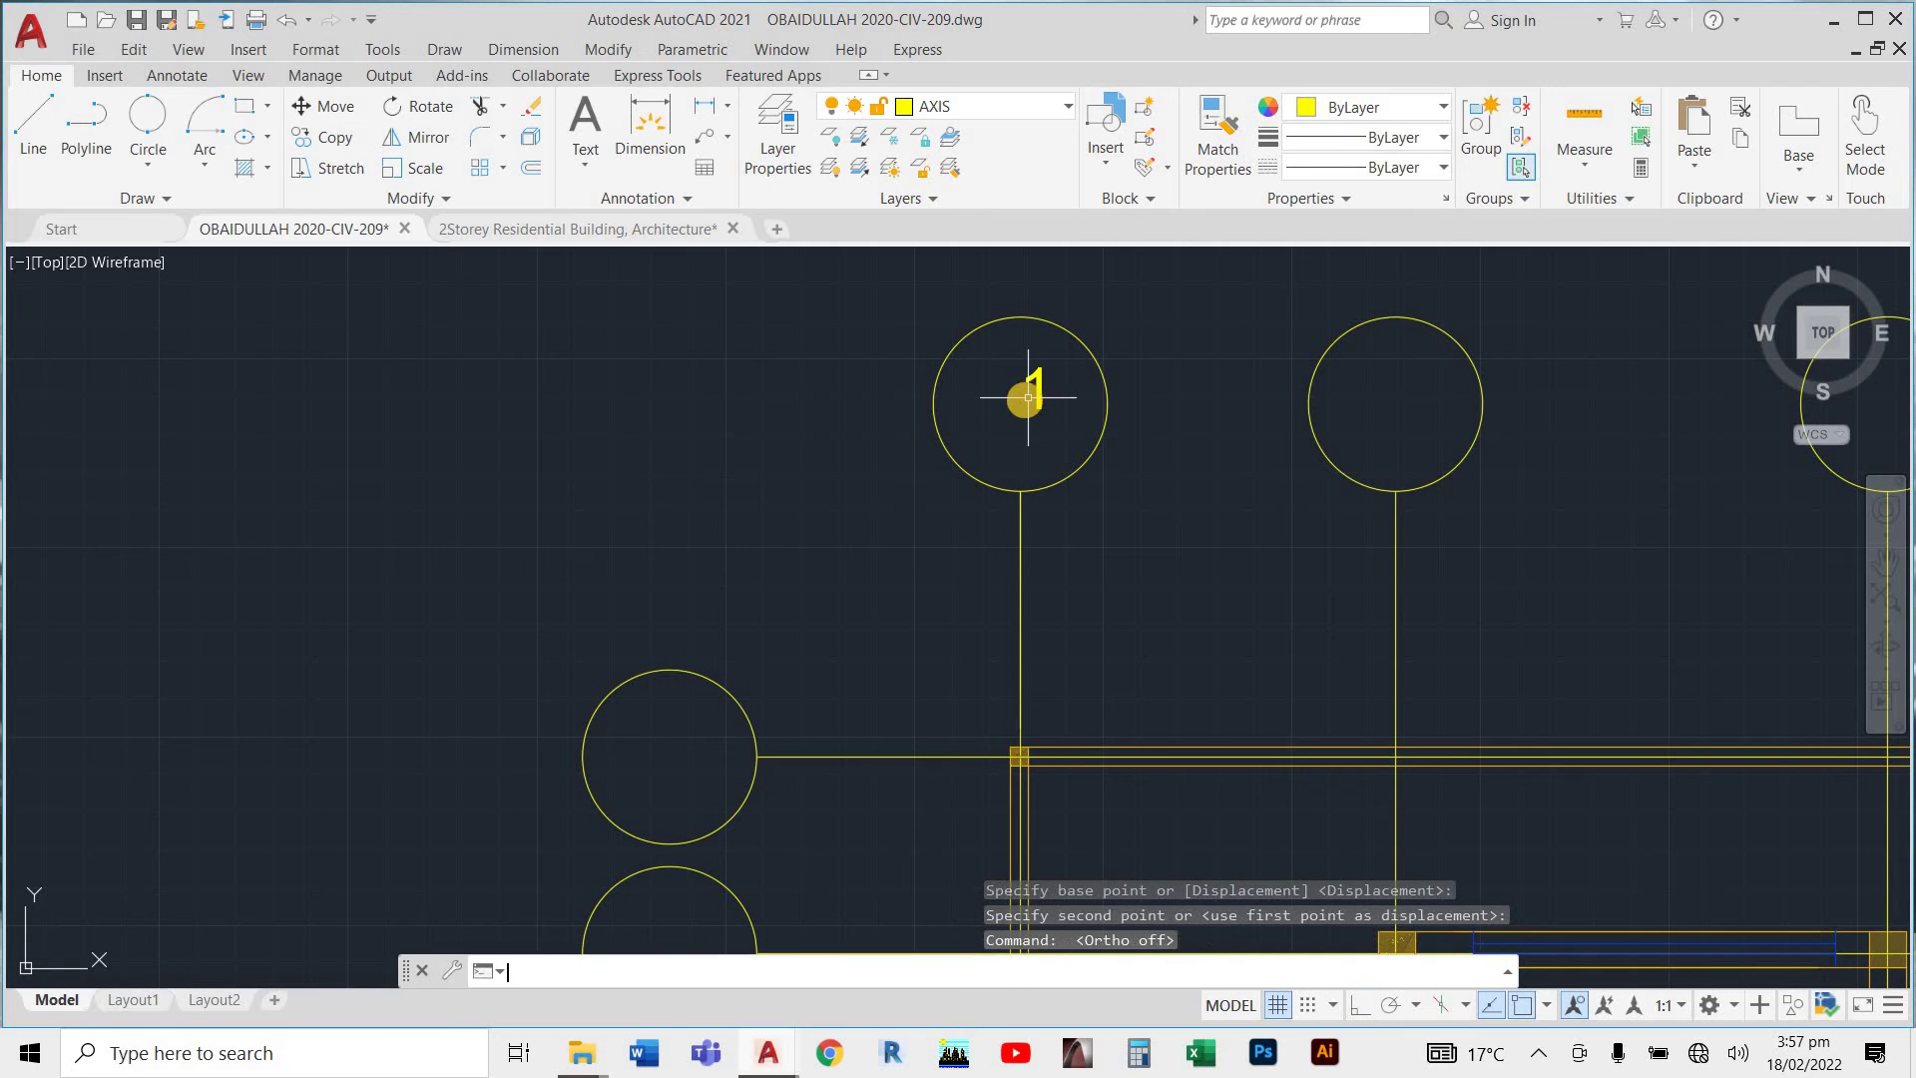
pyautogui.press('F8')
pyautogui.click(1038, 387)
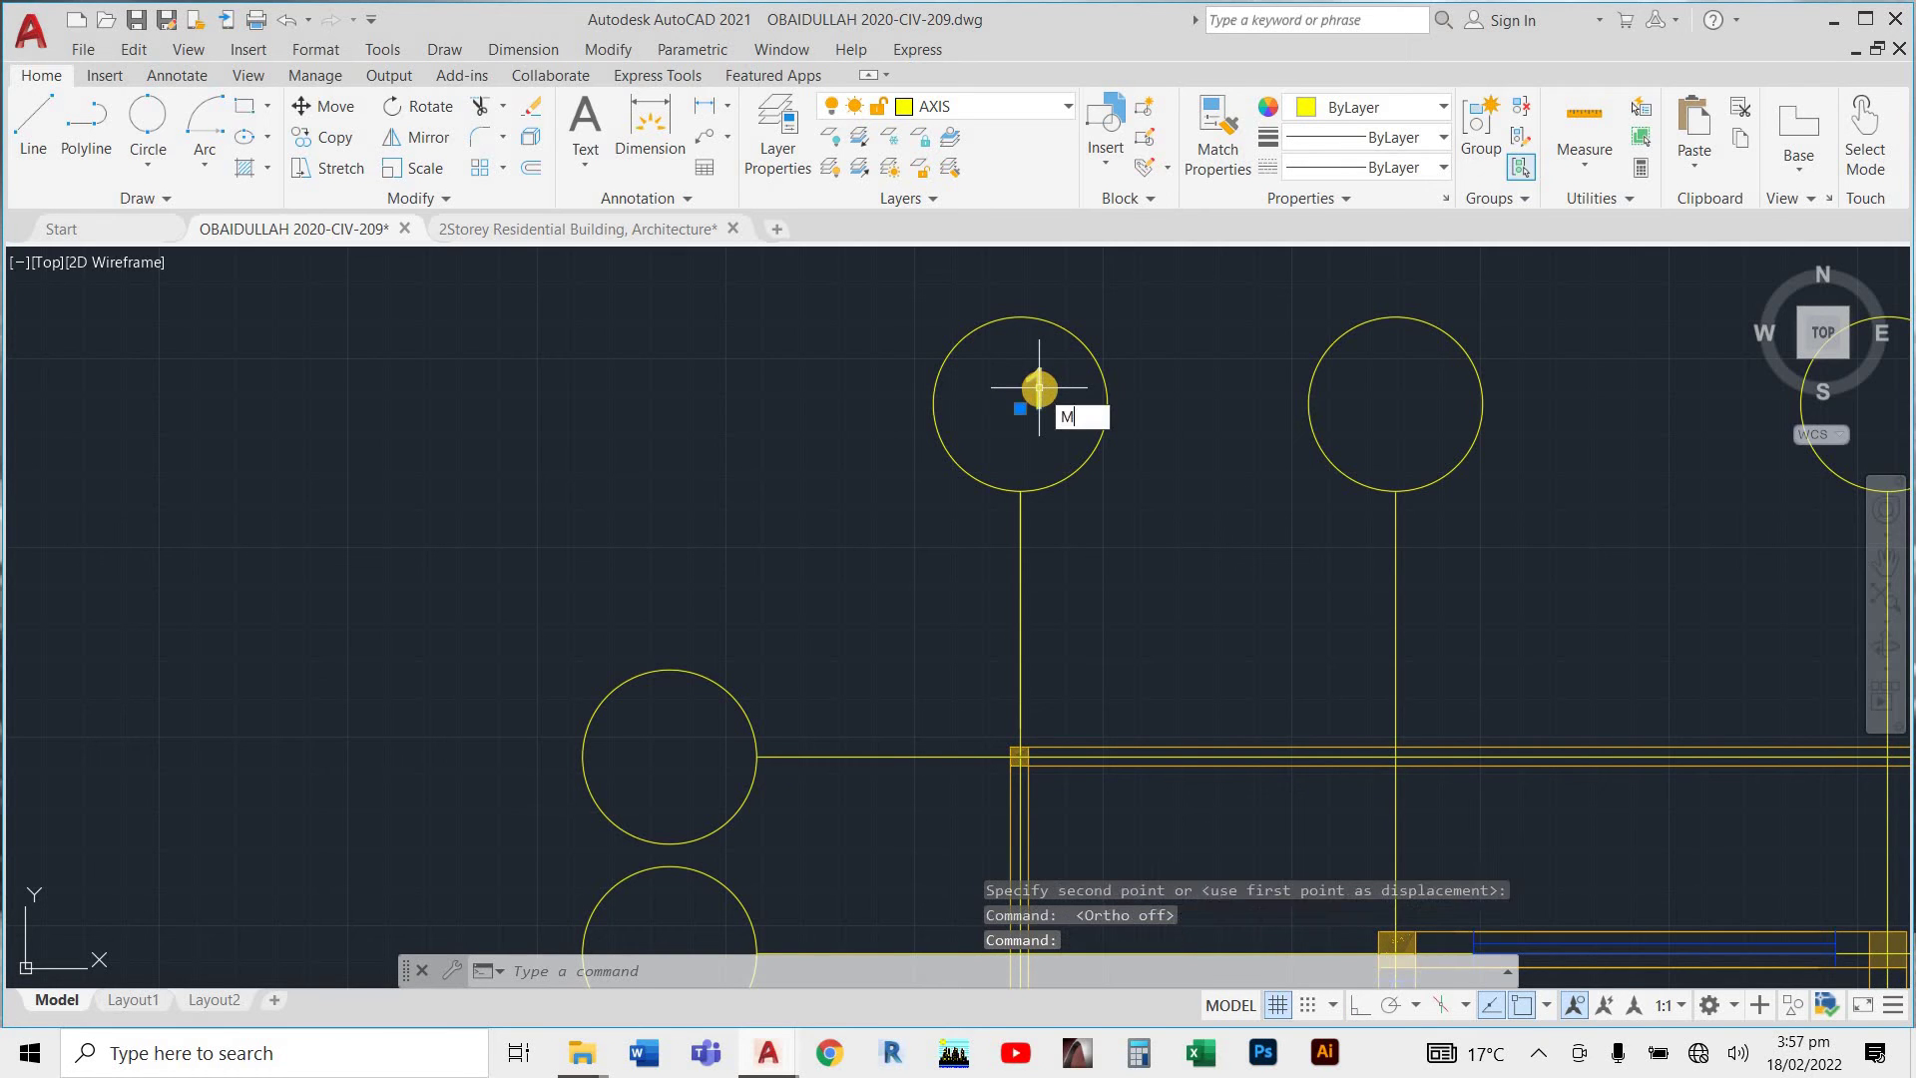
pyautogui.press('Return')
pyautogui.click(1038, 388)
pyautogui.click(1020, 403)
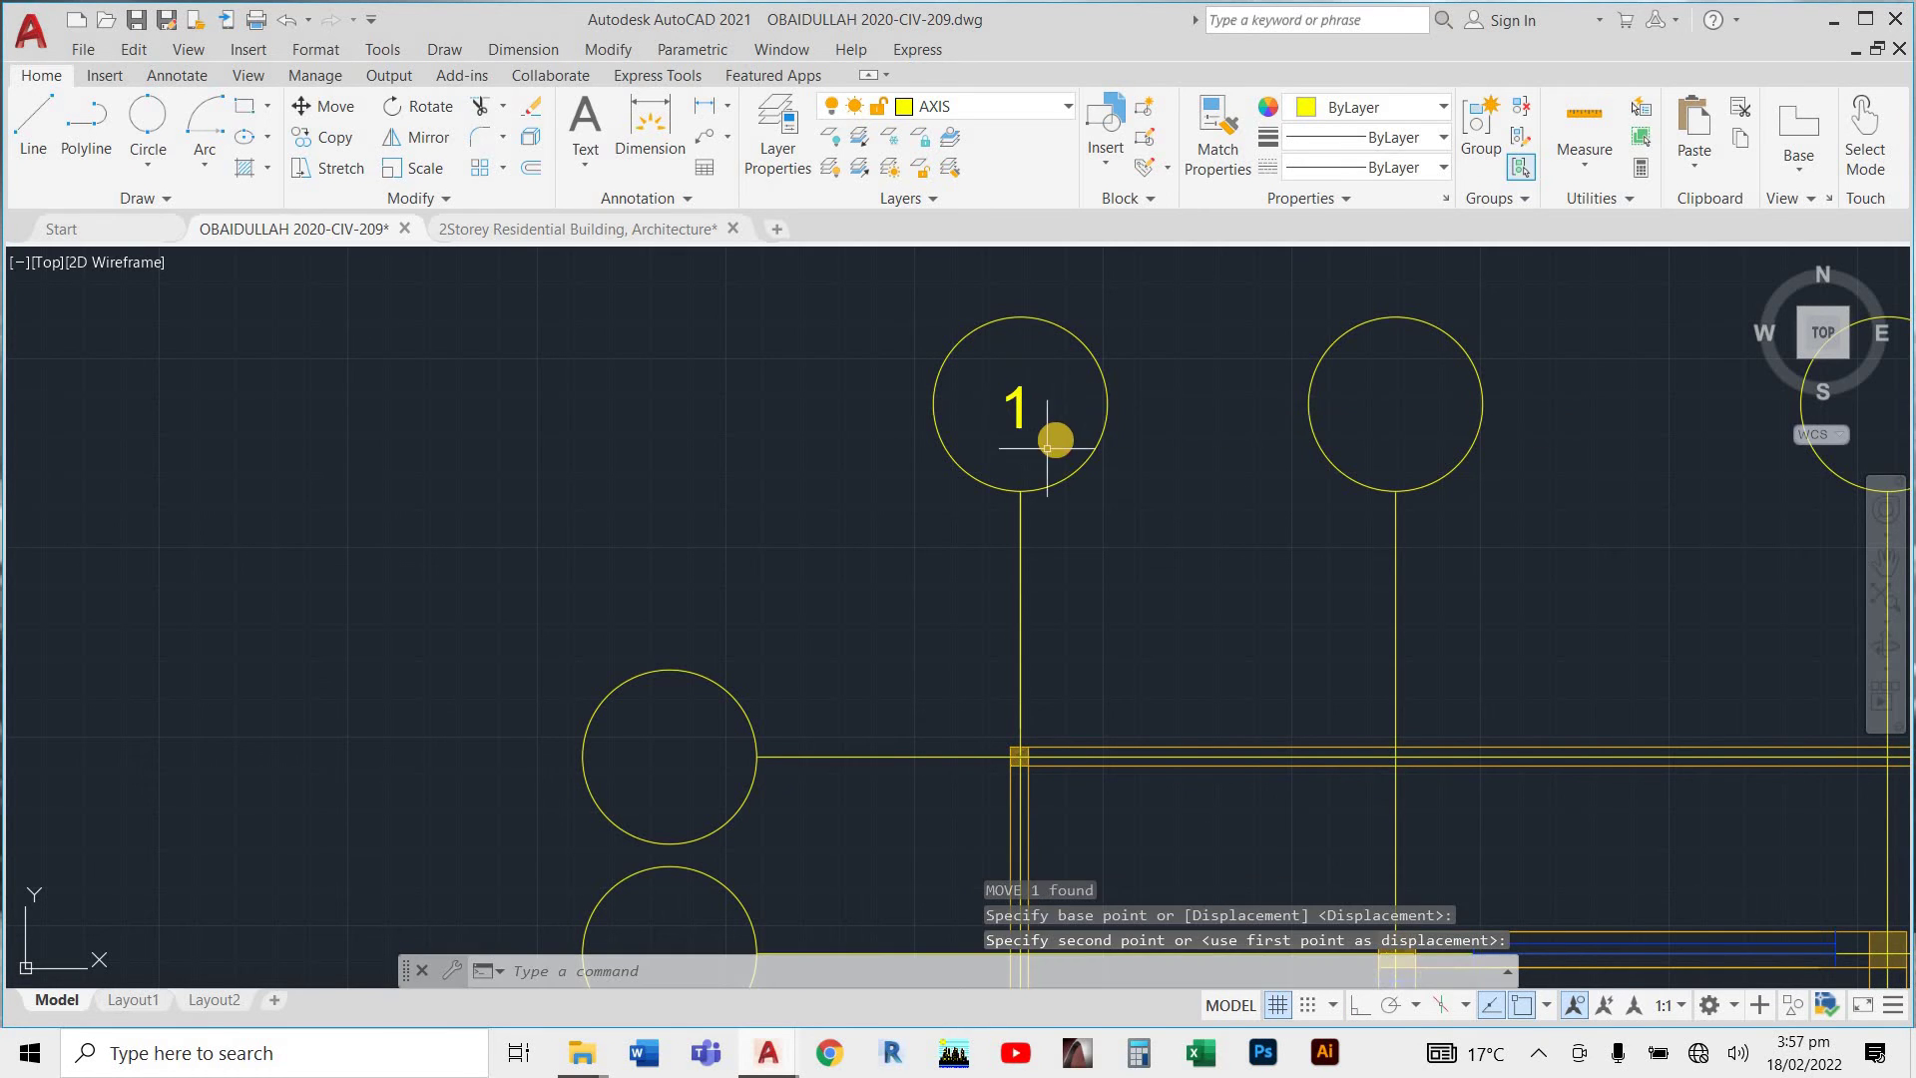
pyautogui.click(1000, 427)
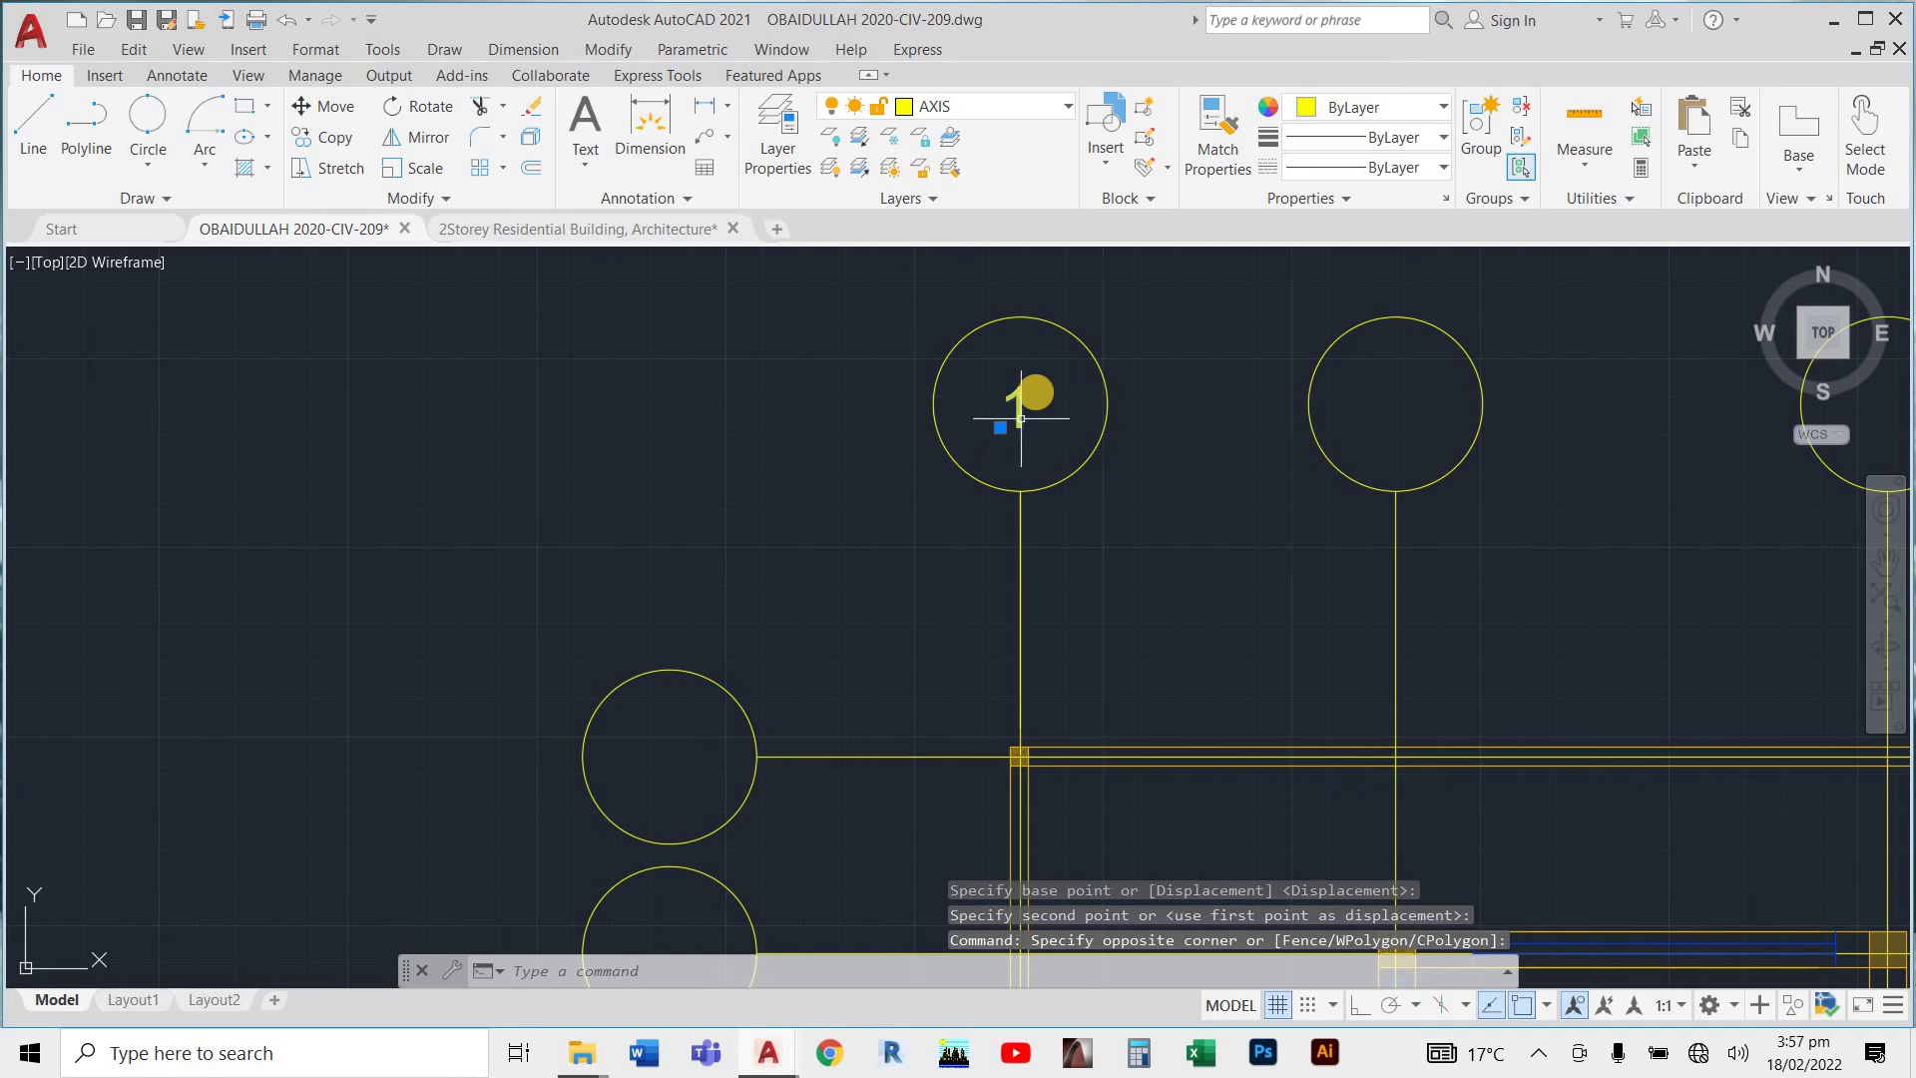
pyautogui.press('Escape')
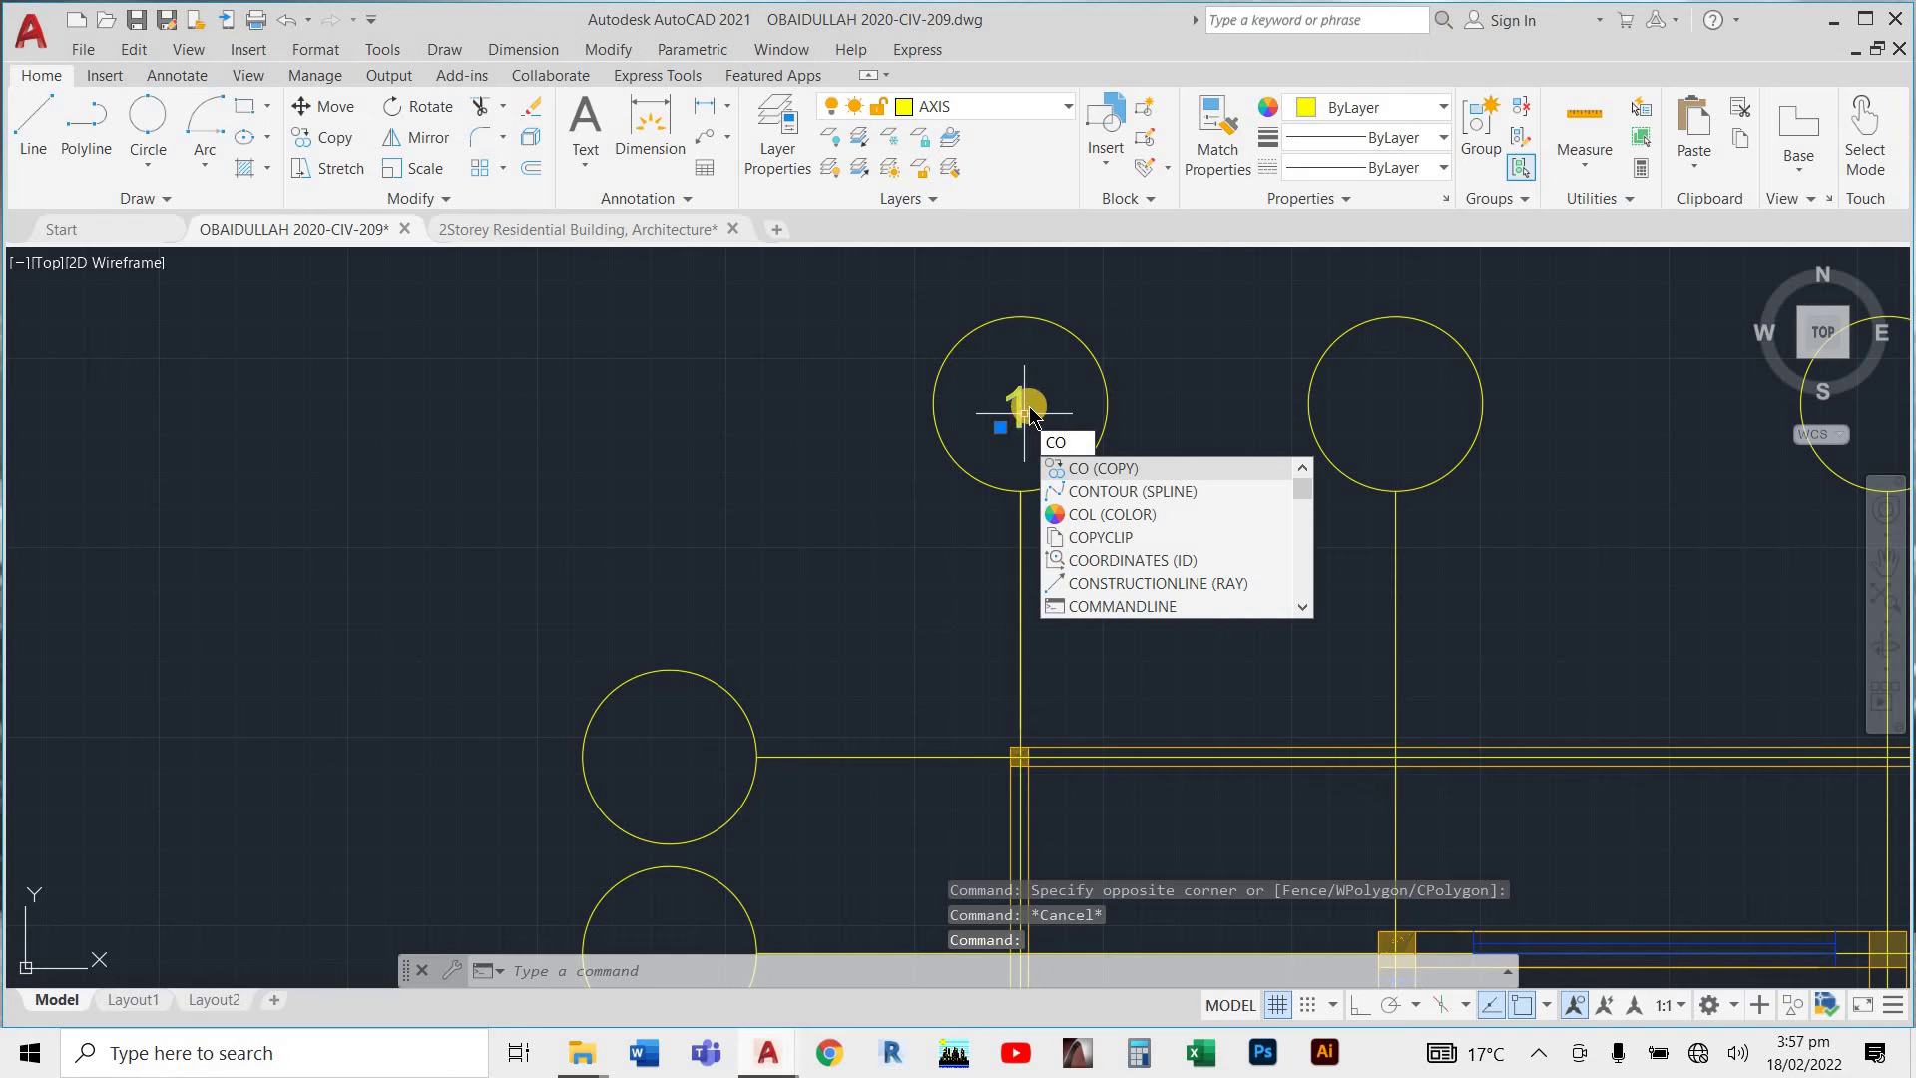
# Copy the number 1 into the second and third circles of the top row with Ortho on.
pyautogui.press('Return')
pyautogui.write('M')
pyautogui.press('Return')
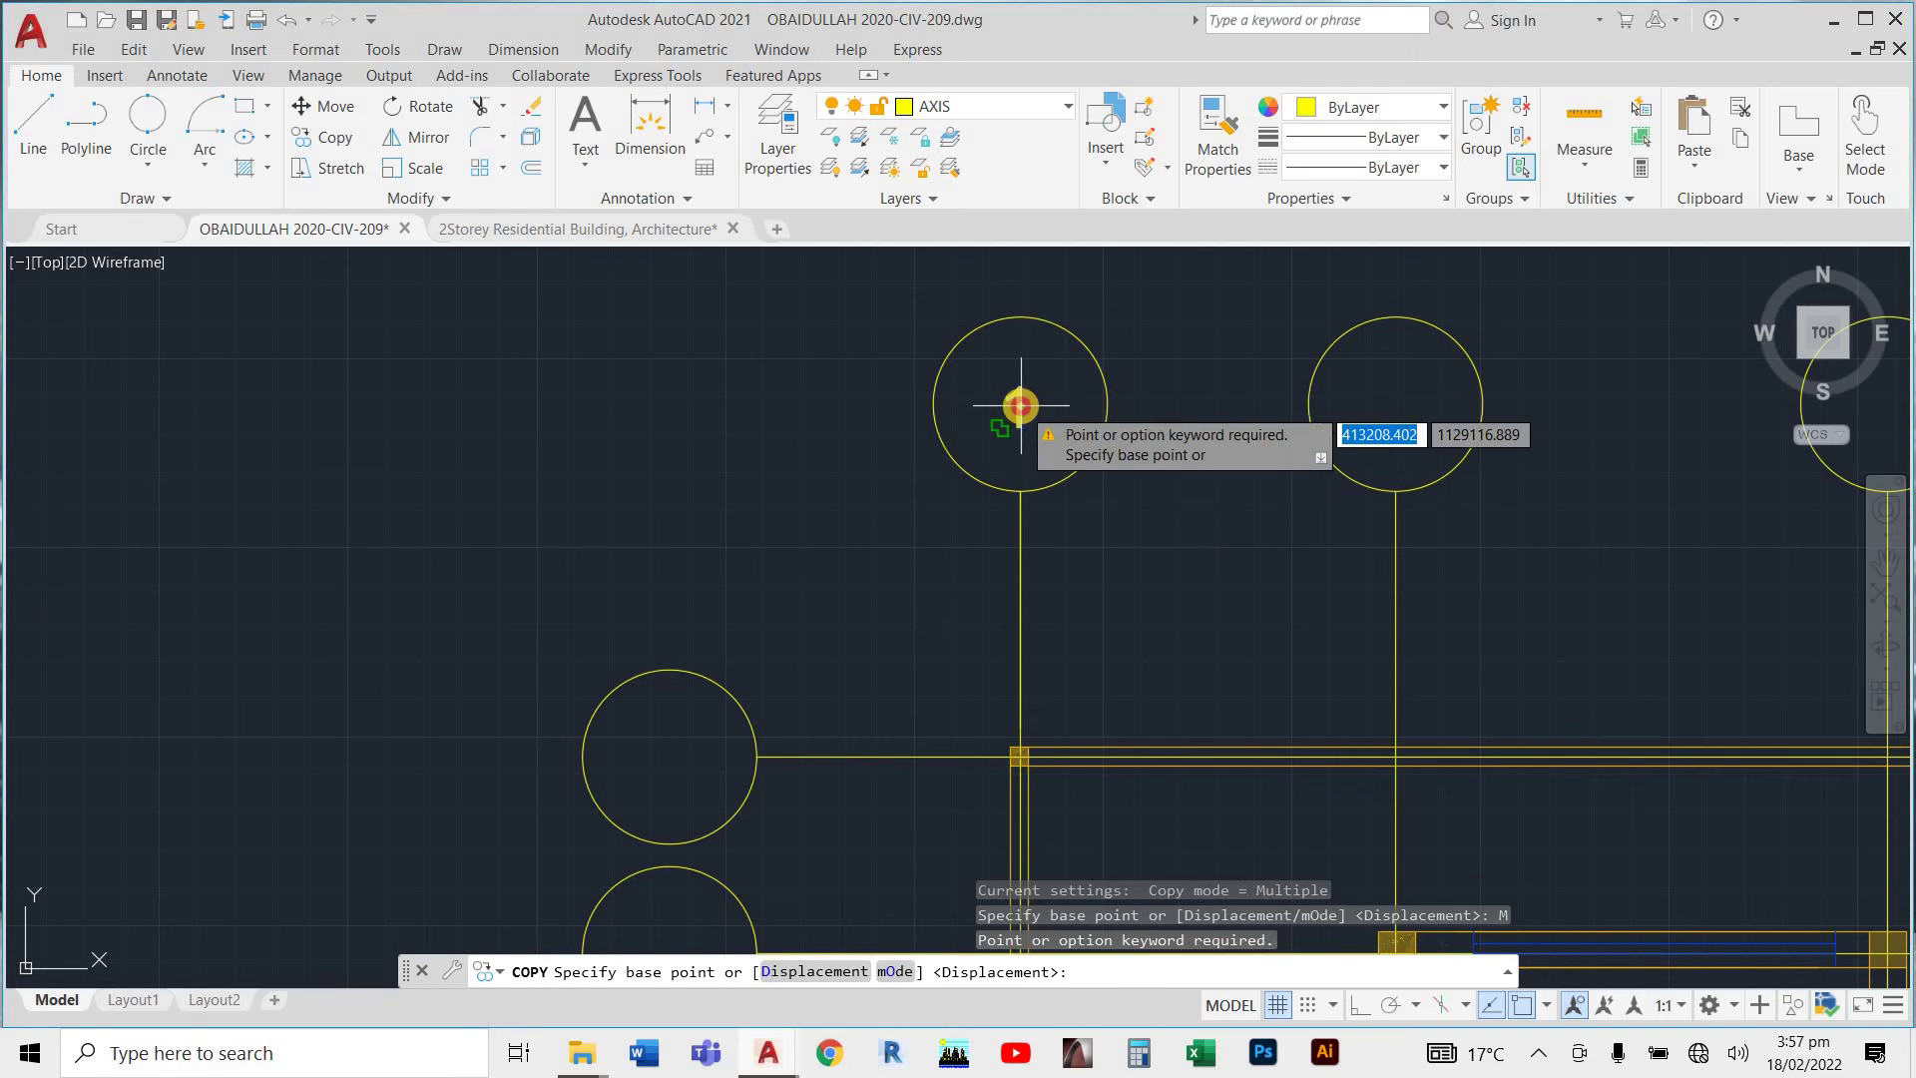
pyautogui.click(1018, 415)
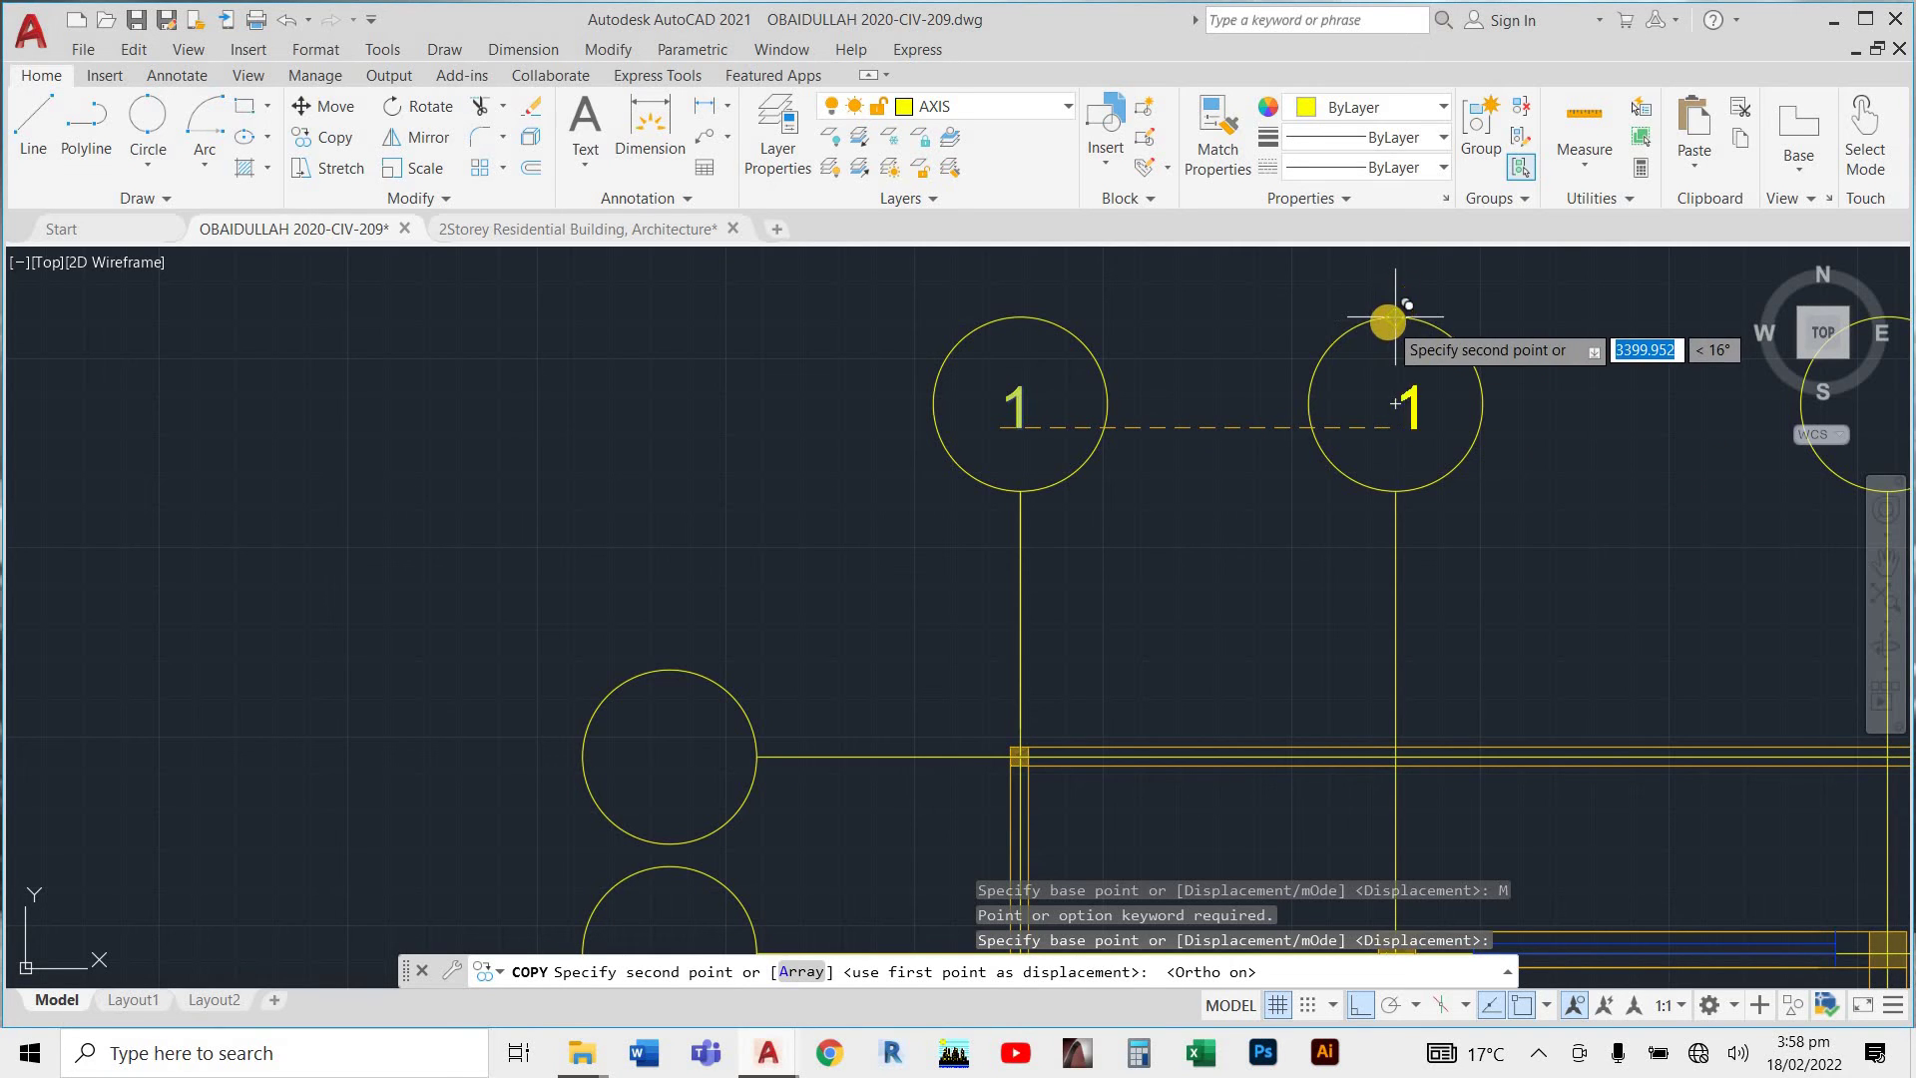
pyautogui.click(1389, 421)
pyautogui.scroll(-6, 1108, 484)
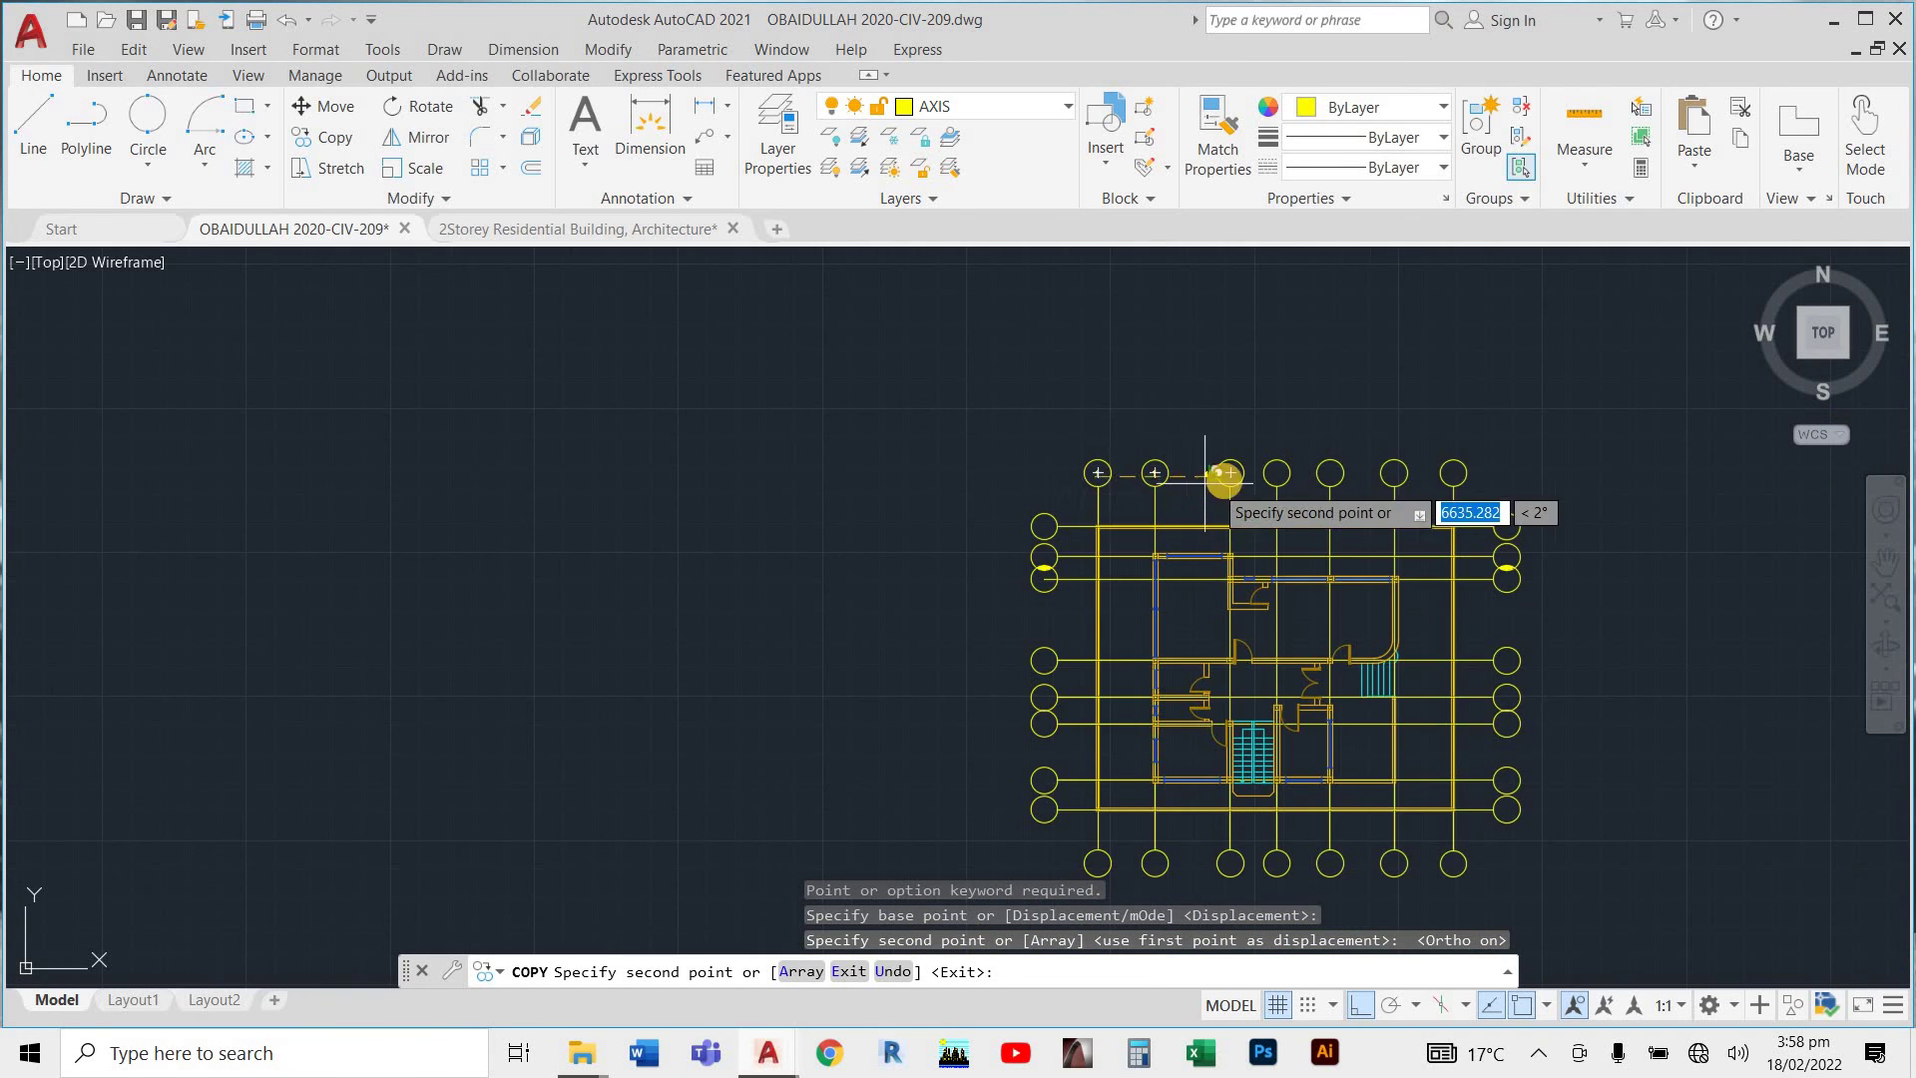
pyautogui.scroll(10, 1257, 472)
pyautogui.scroll(-6, 1251, 452)
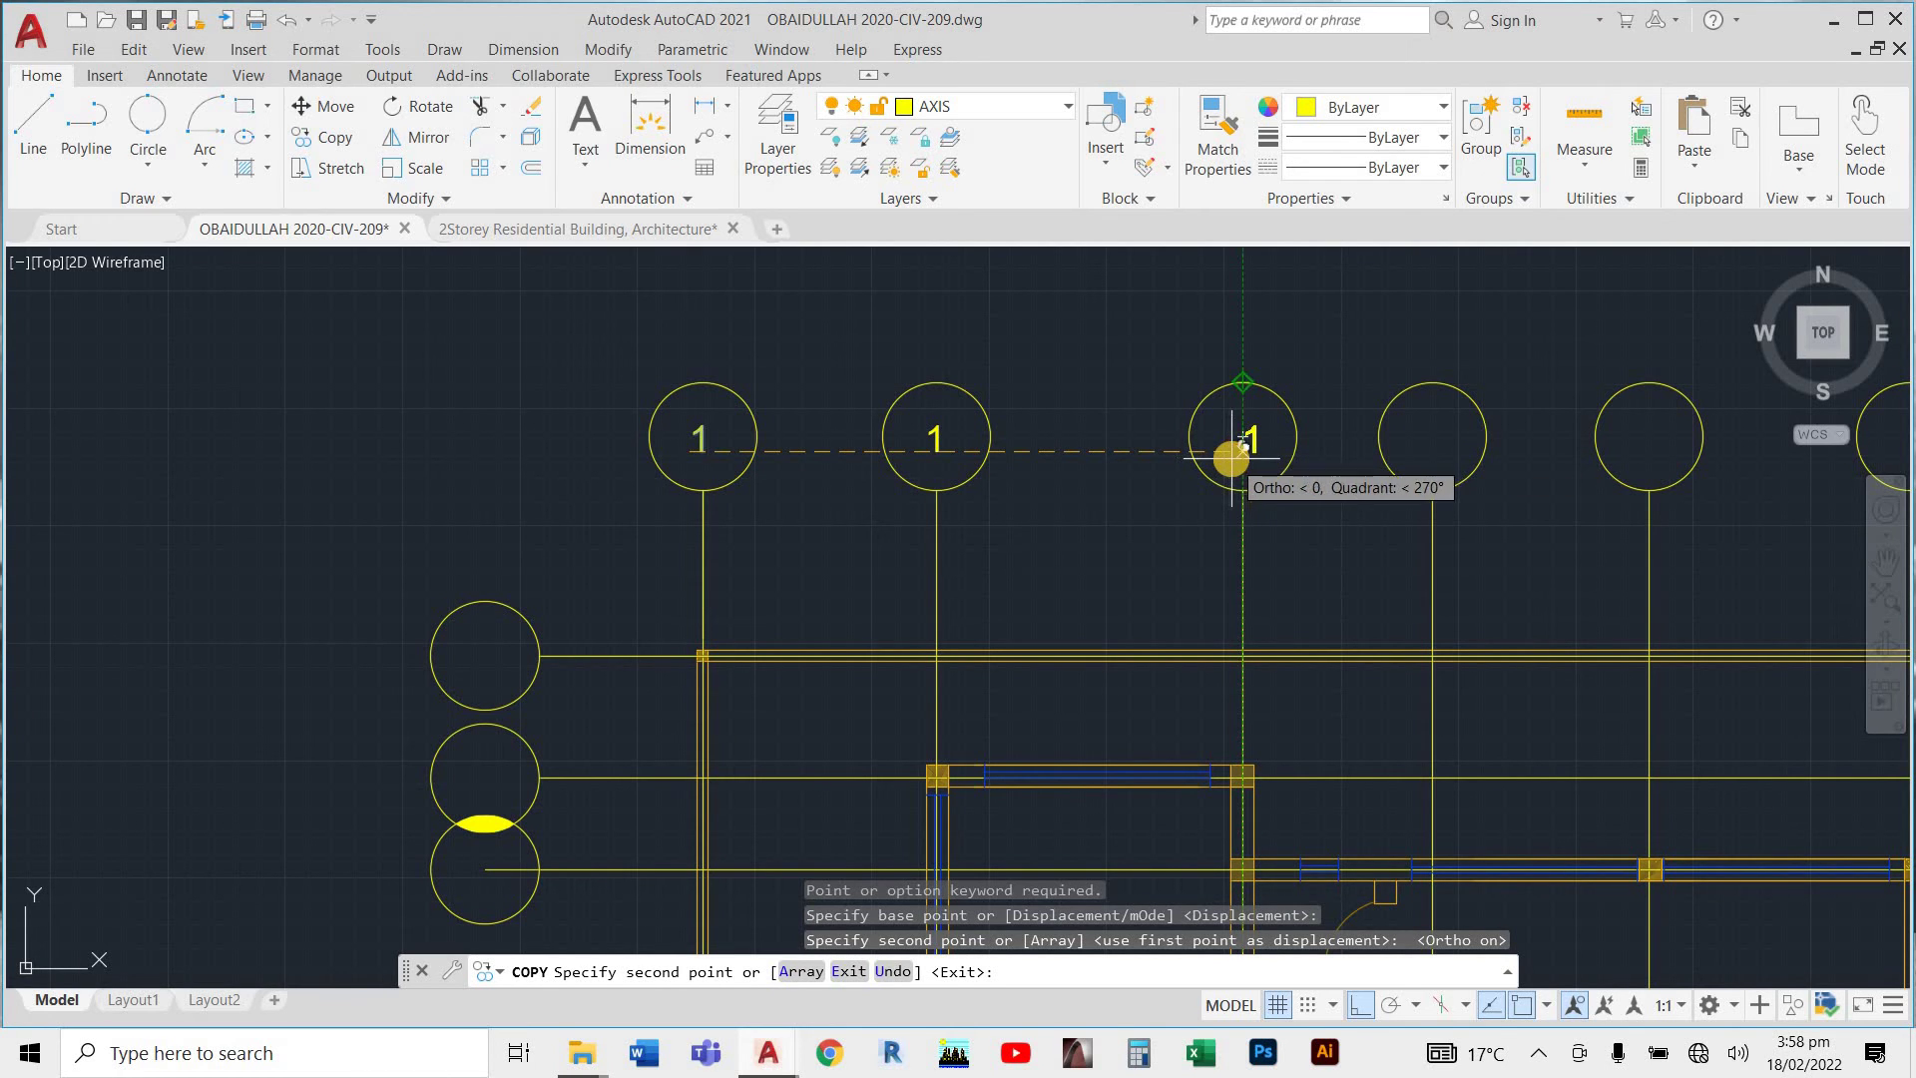
pyautogui.click(1231, 457)
# Place further copies of the number 1 in the fourth and fifth circles of the top row.
pyautogui.scroll(4, 1308, 449)
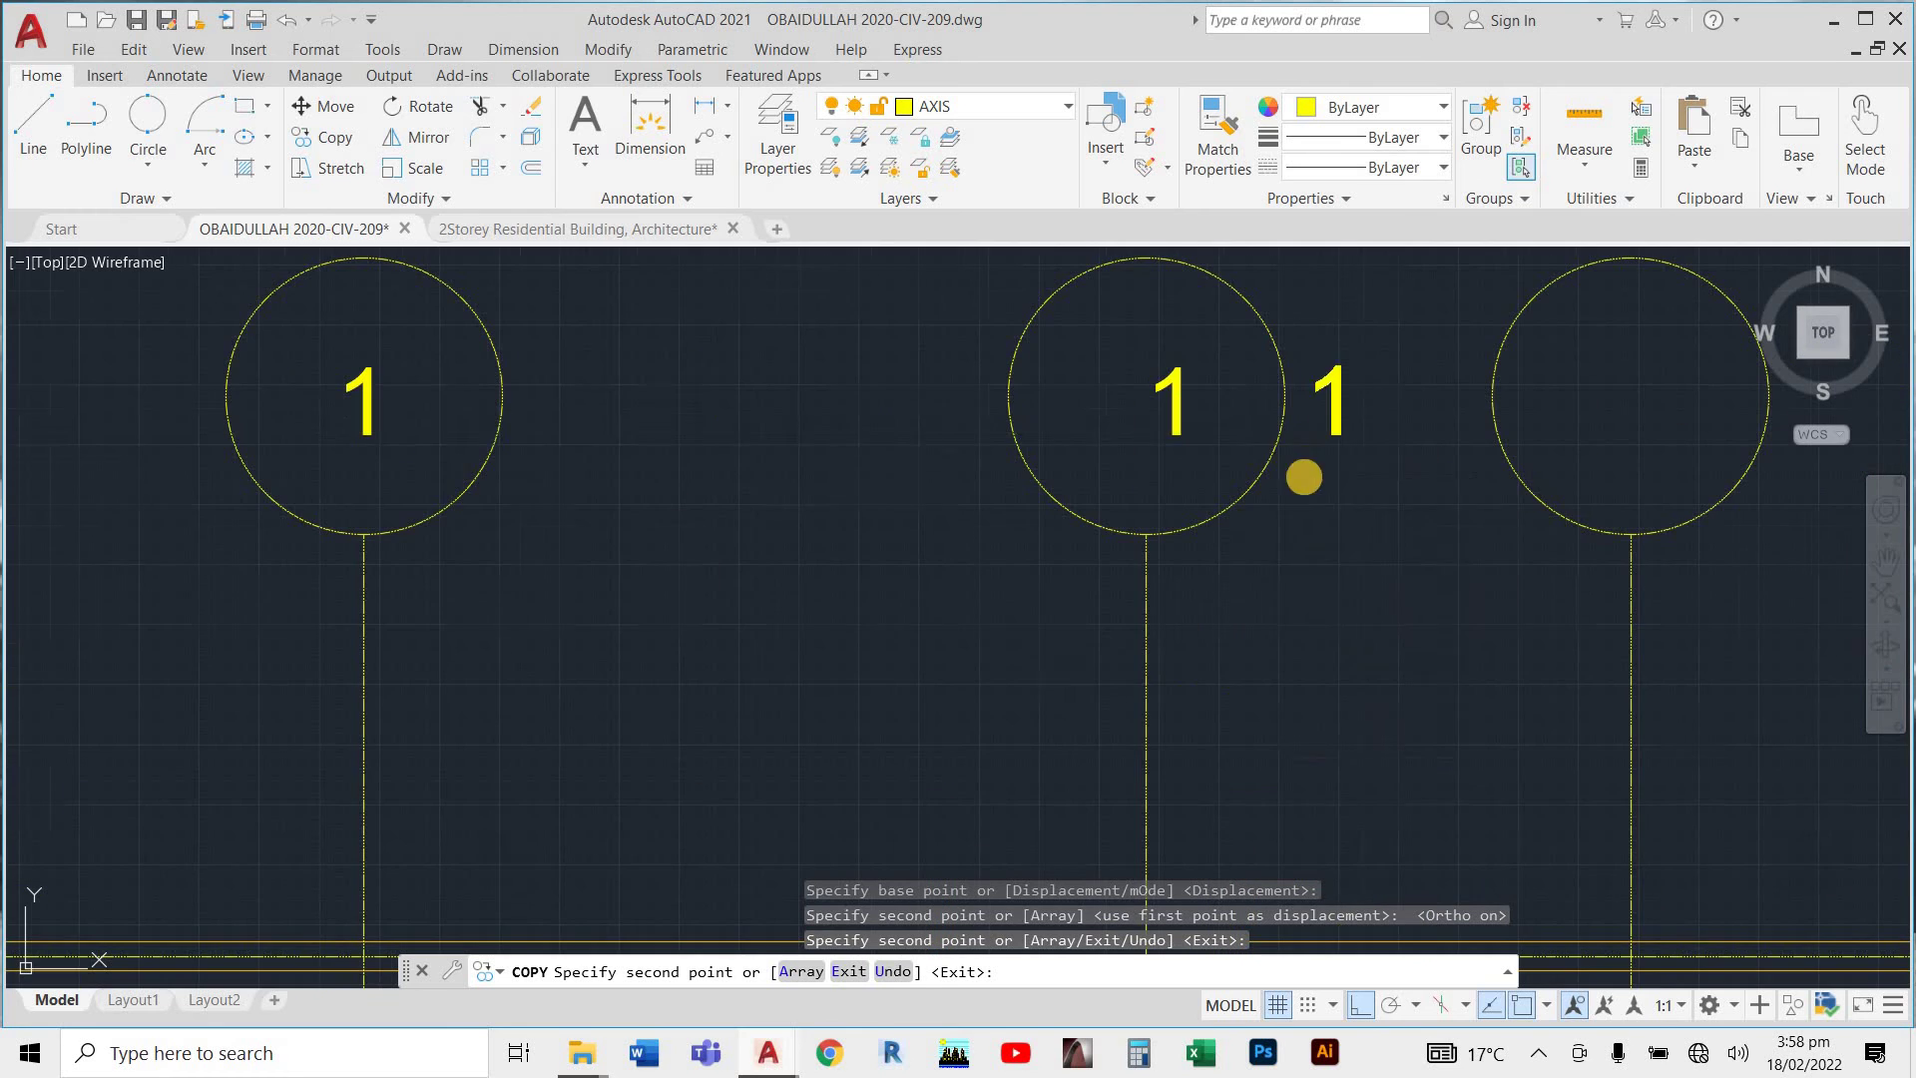
pyautogui.scroll(-5, 798, 629)
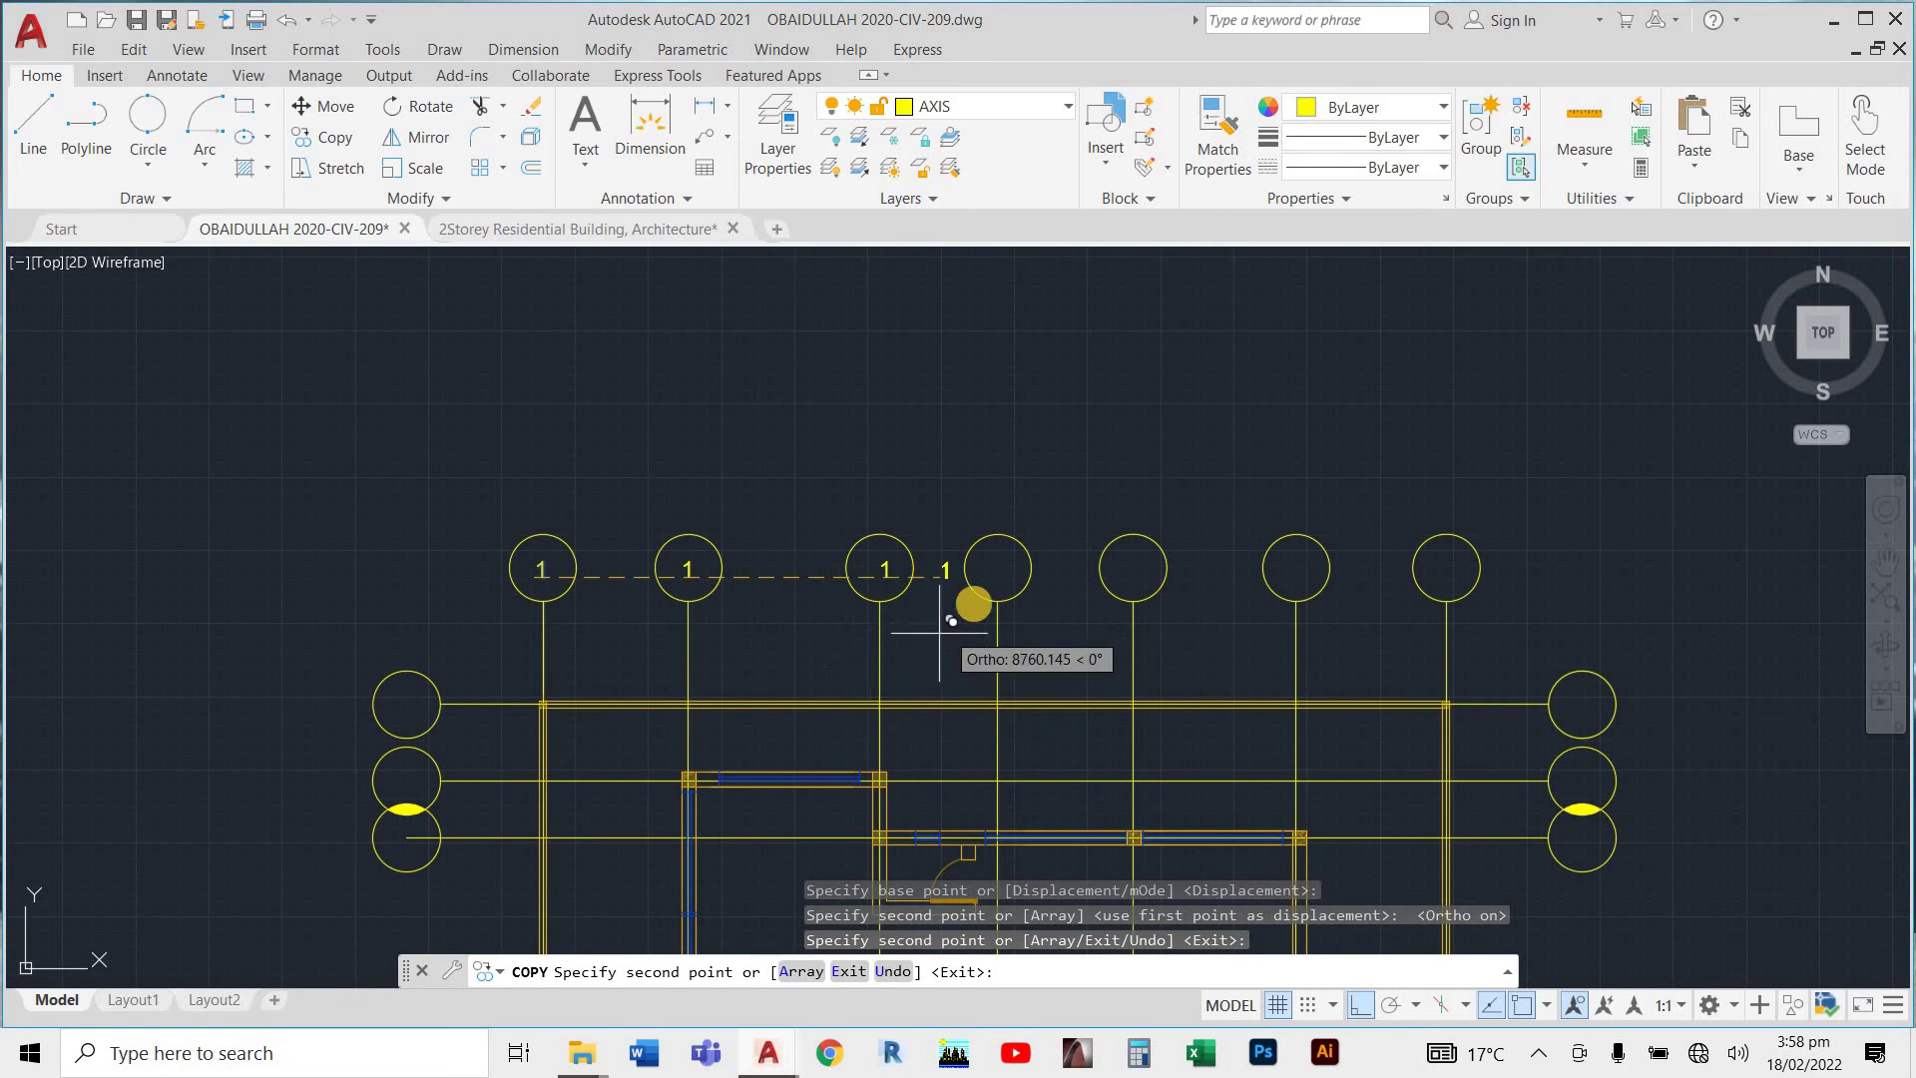
pyautogui.scroll(1, 979, 592)
pyautogui.scroll(2, 979, 591)
pyautogui.click(997, 568)
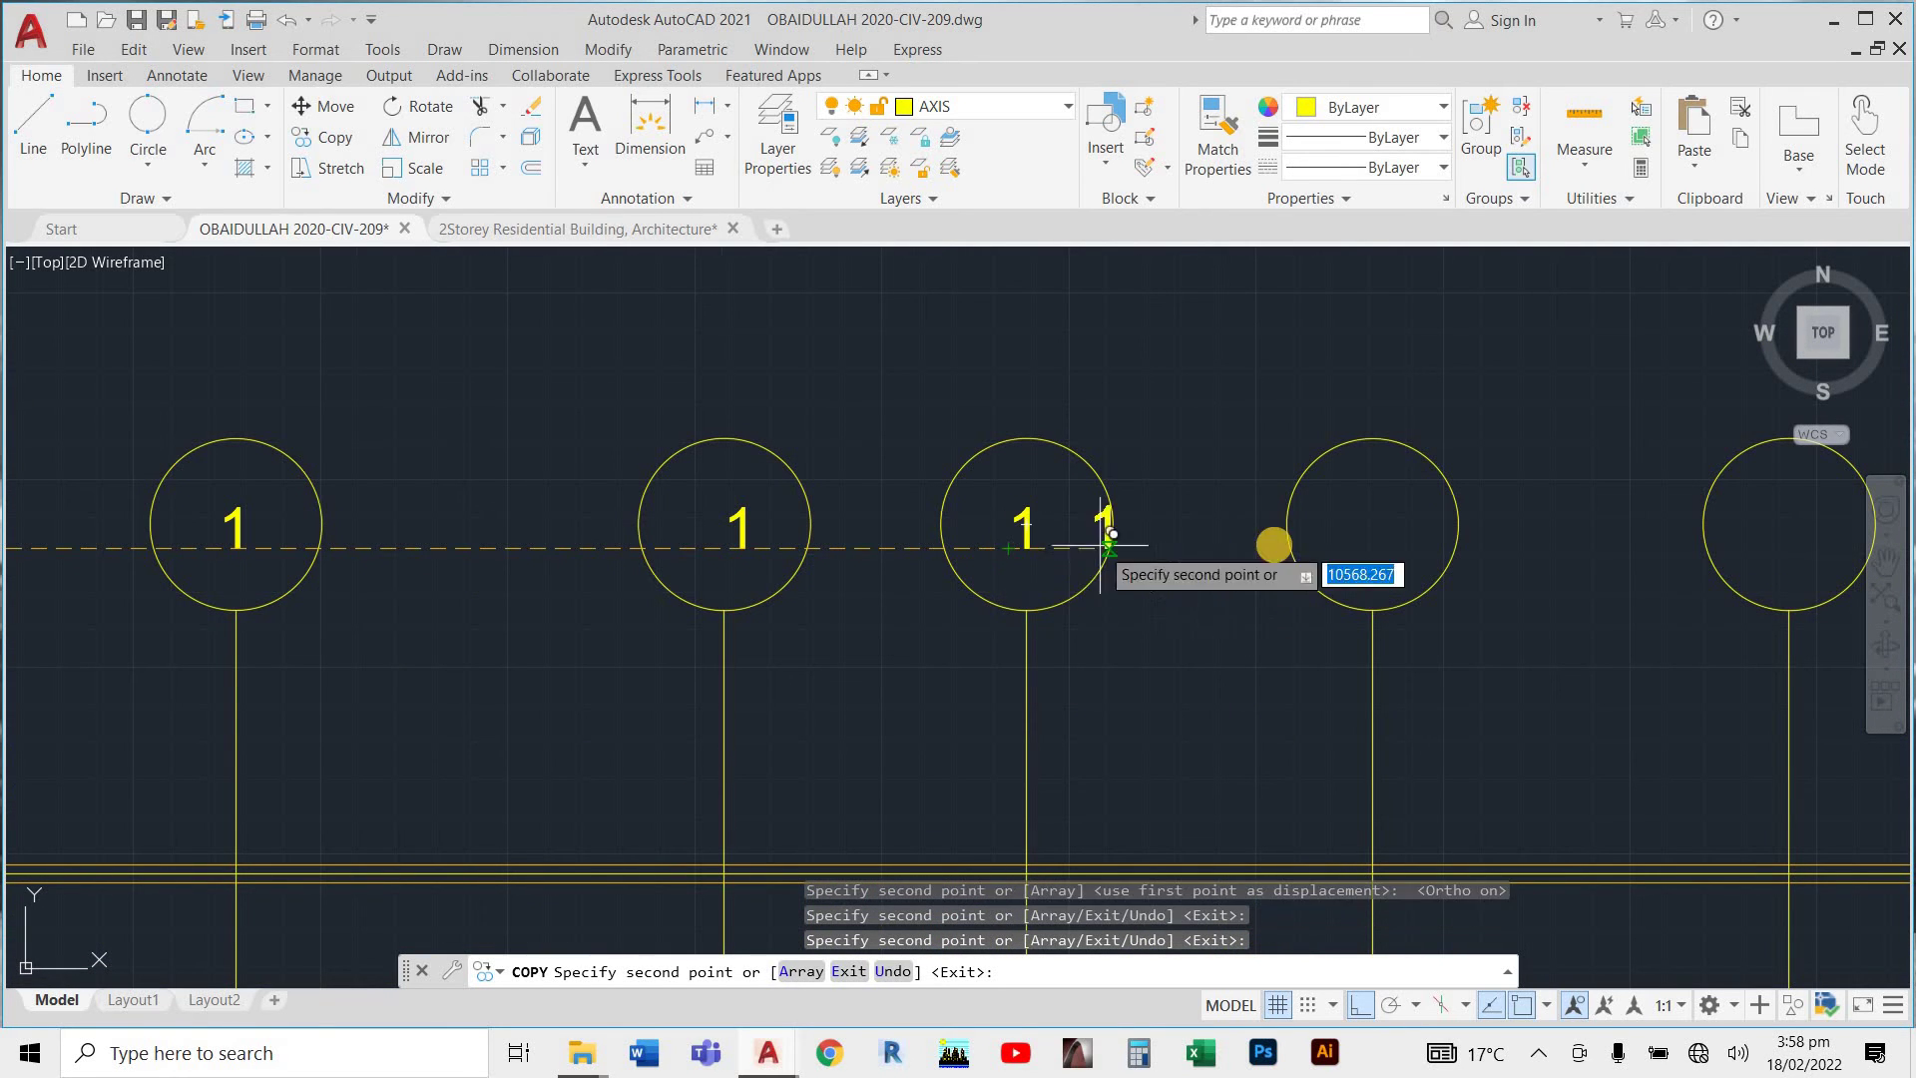
pyautogui.click(1356, 545)
# Place copies of the number 1 in the sixth and seventh circles of the top row.
pyautogui.scroll(-3, 1314, 561)
pyautogui.scroll(3, 1335, 560)
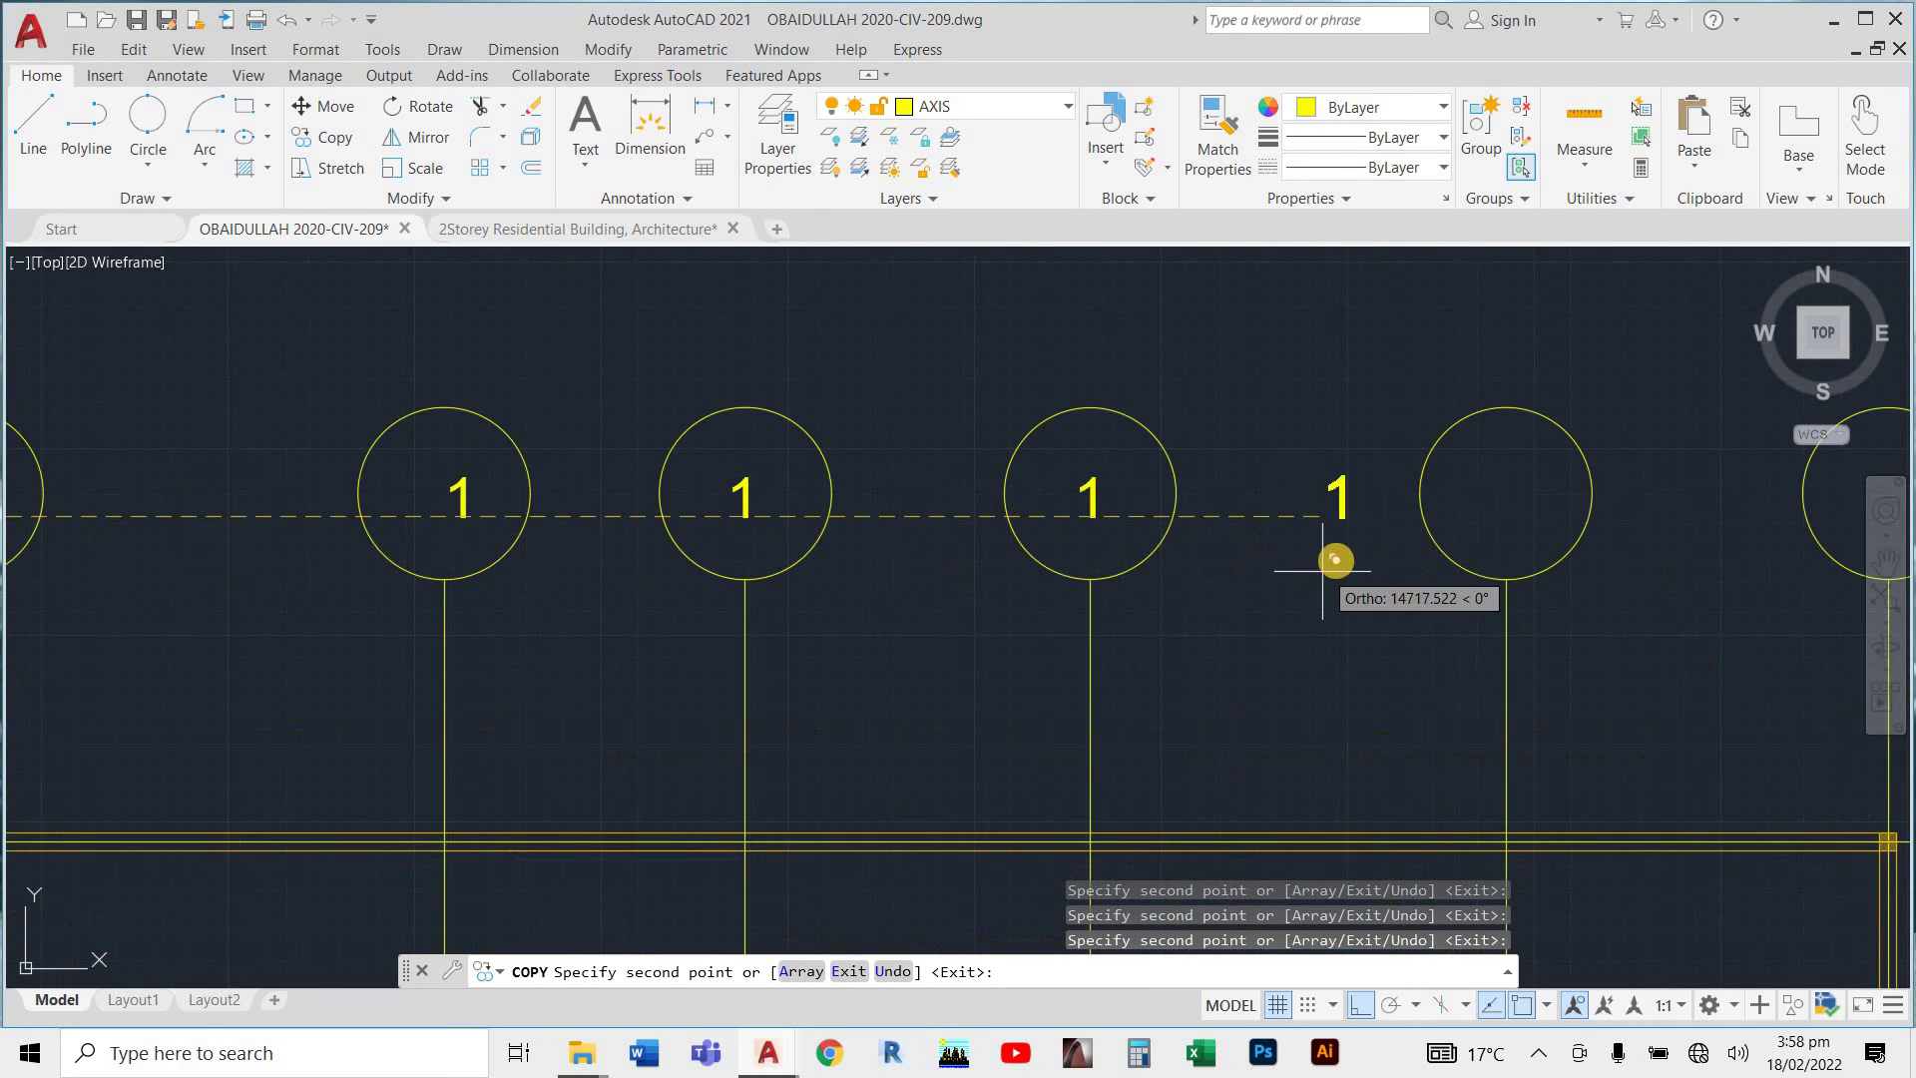
pyautogui.scroll(2, 1328, 564)
pyautogui.click(1576, 524)
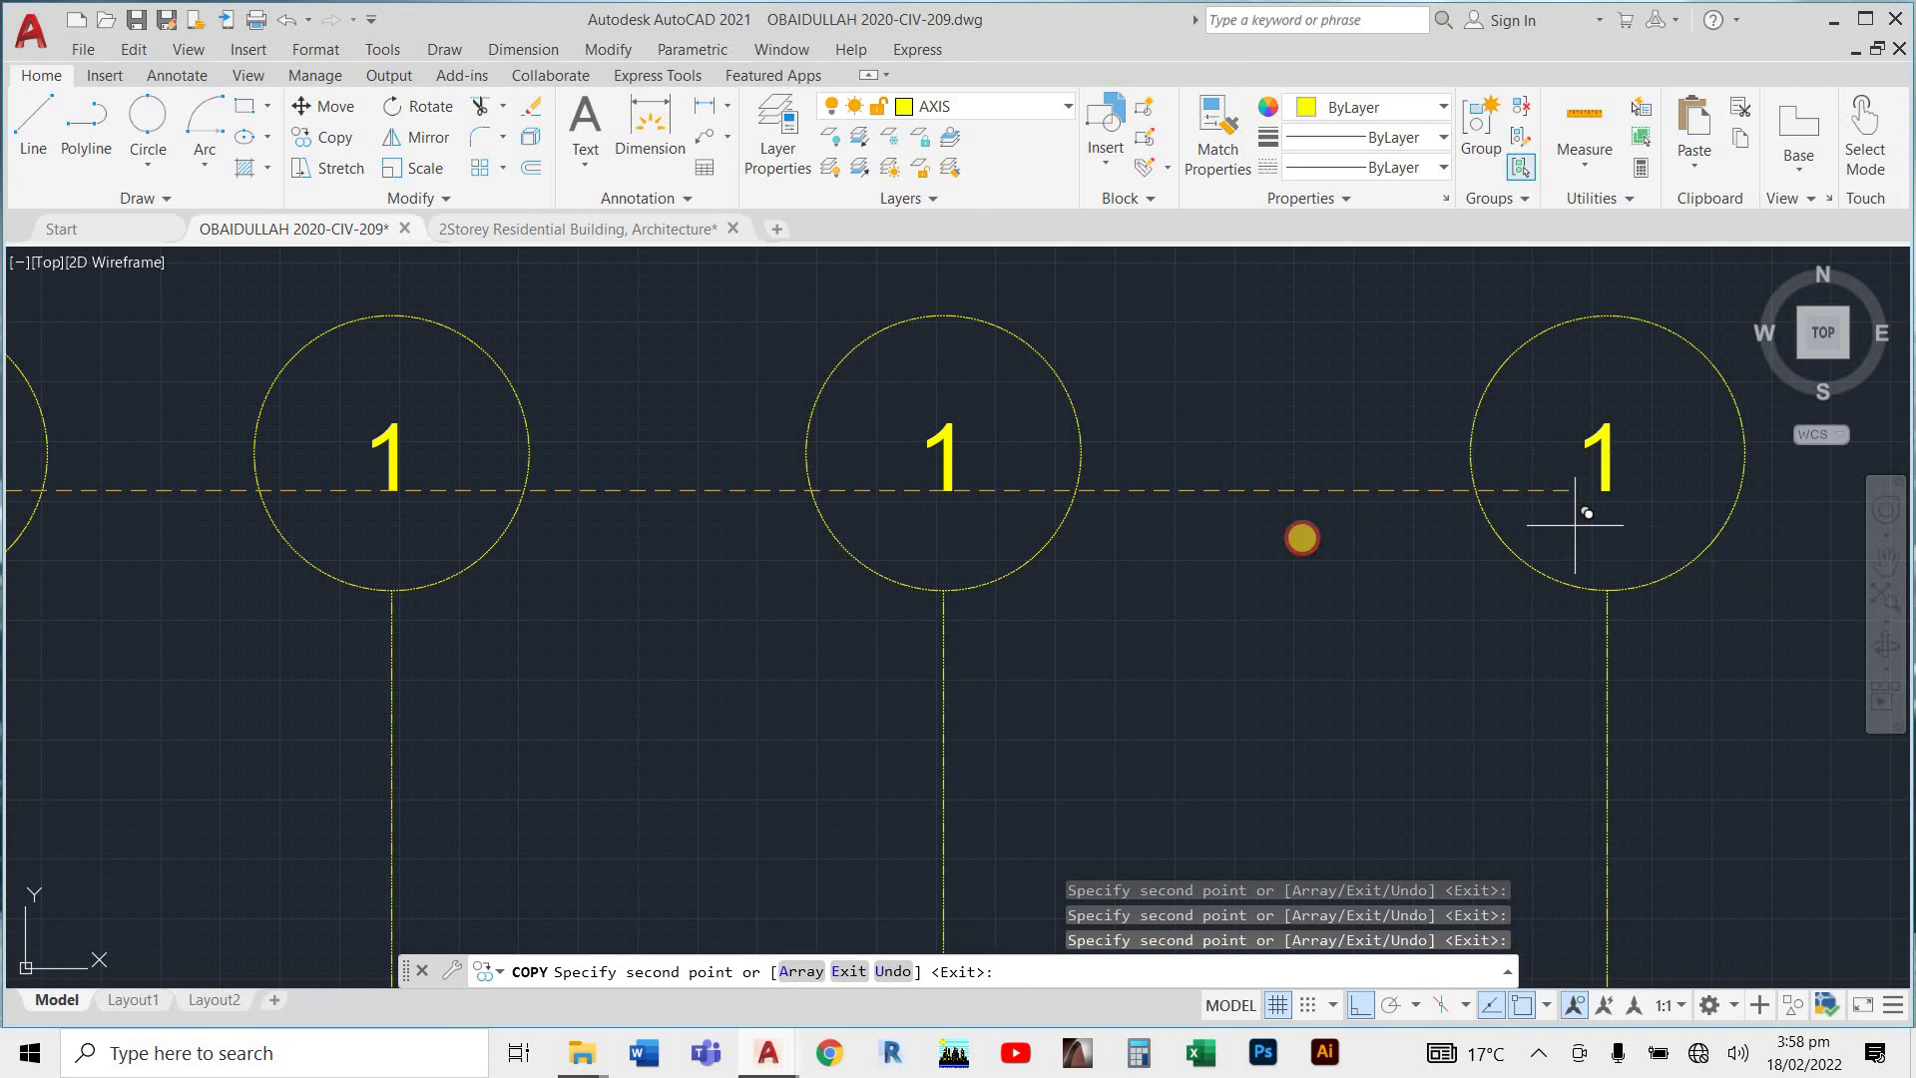
pyautogui.scroll(-4, 1576, 524)
pyautogui.scroll(3, 1390, 544)
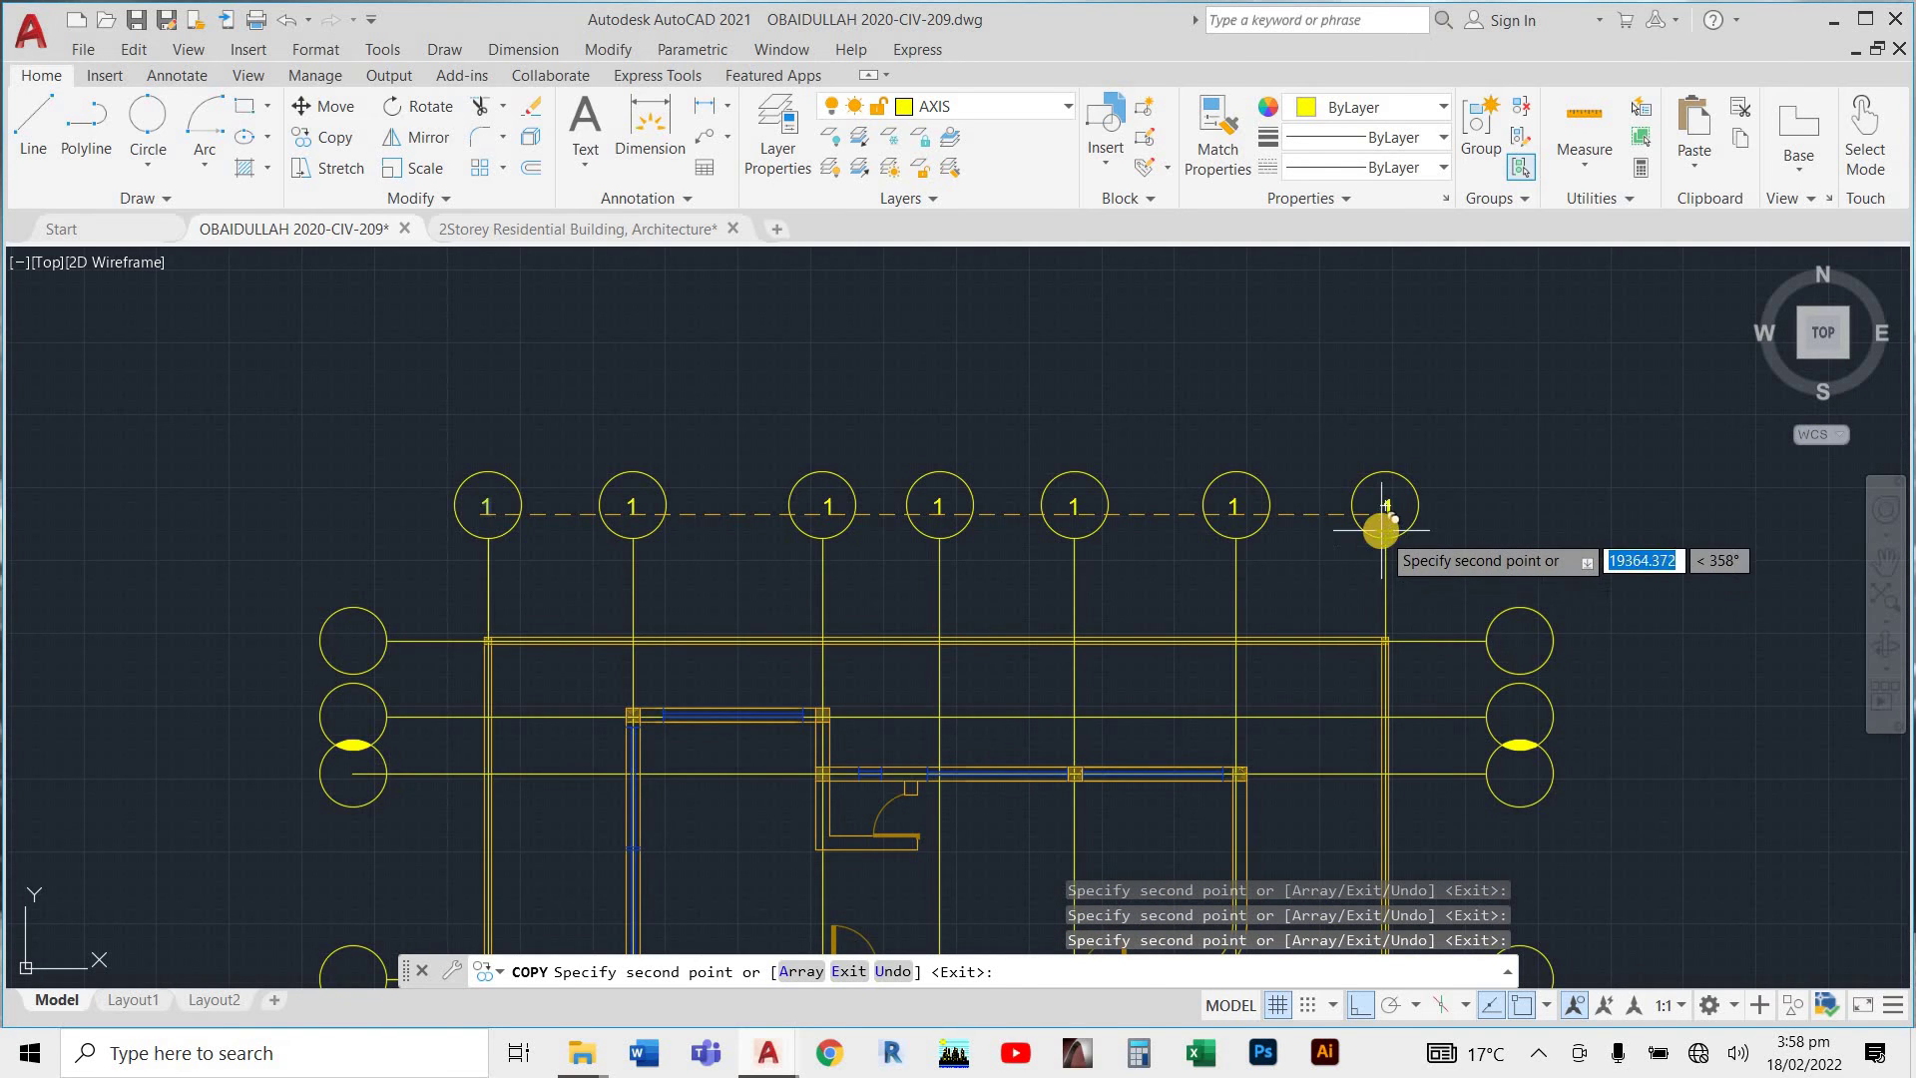
pyautogui.scroll(6, 1383, 529)
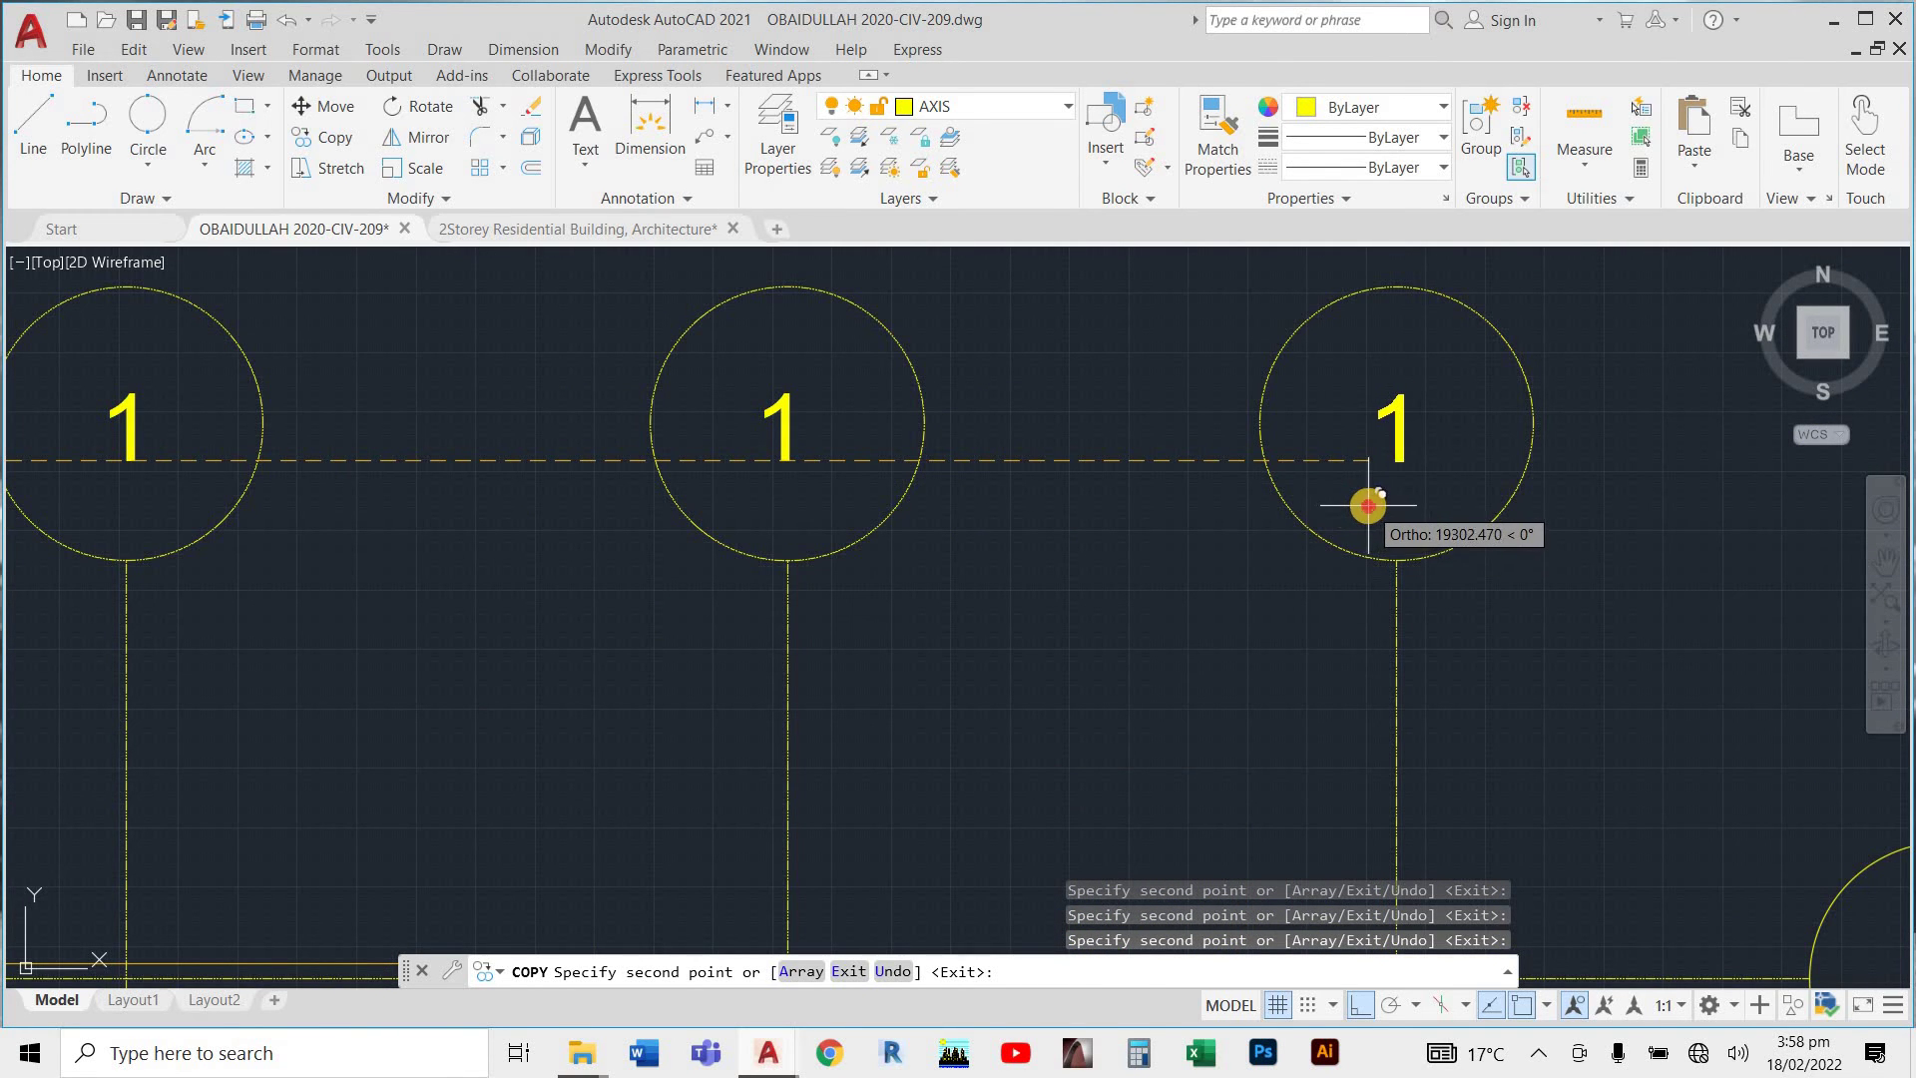
# Turn Ortho off and place copies of the number 1 in the first and second circles of the right column.
pyautogui.scroll(-5, 1369, 505)
pyautogui.scroll(5, 1291, 588)
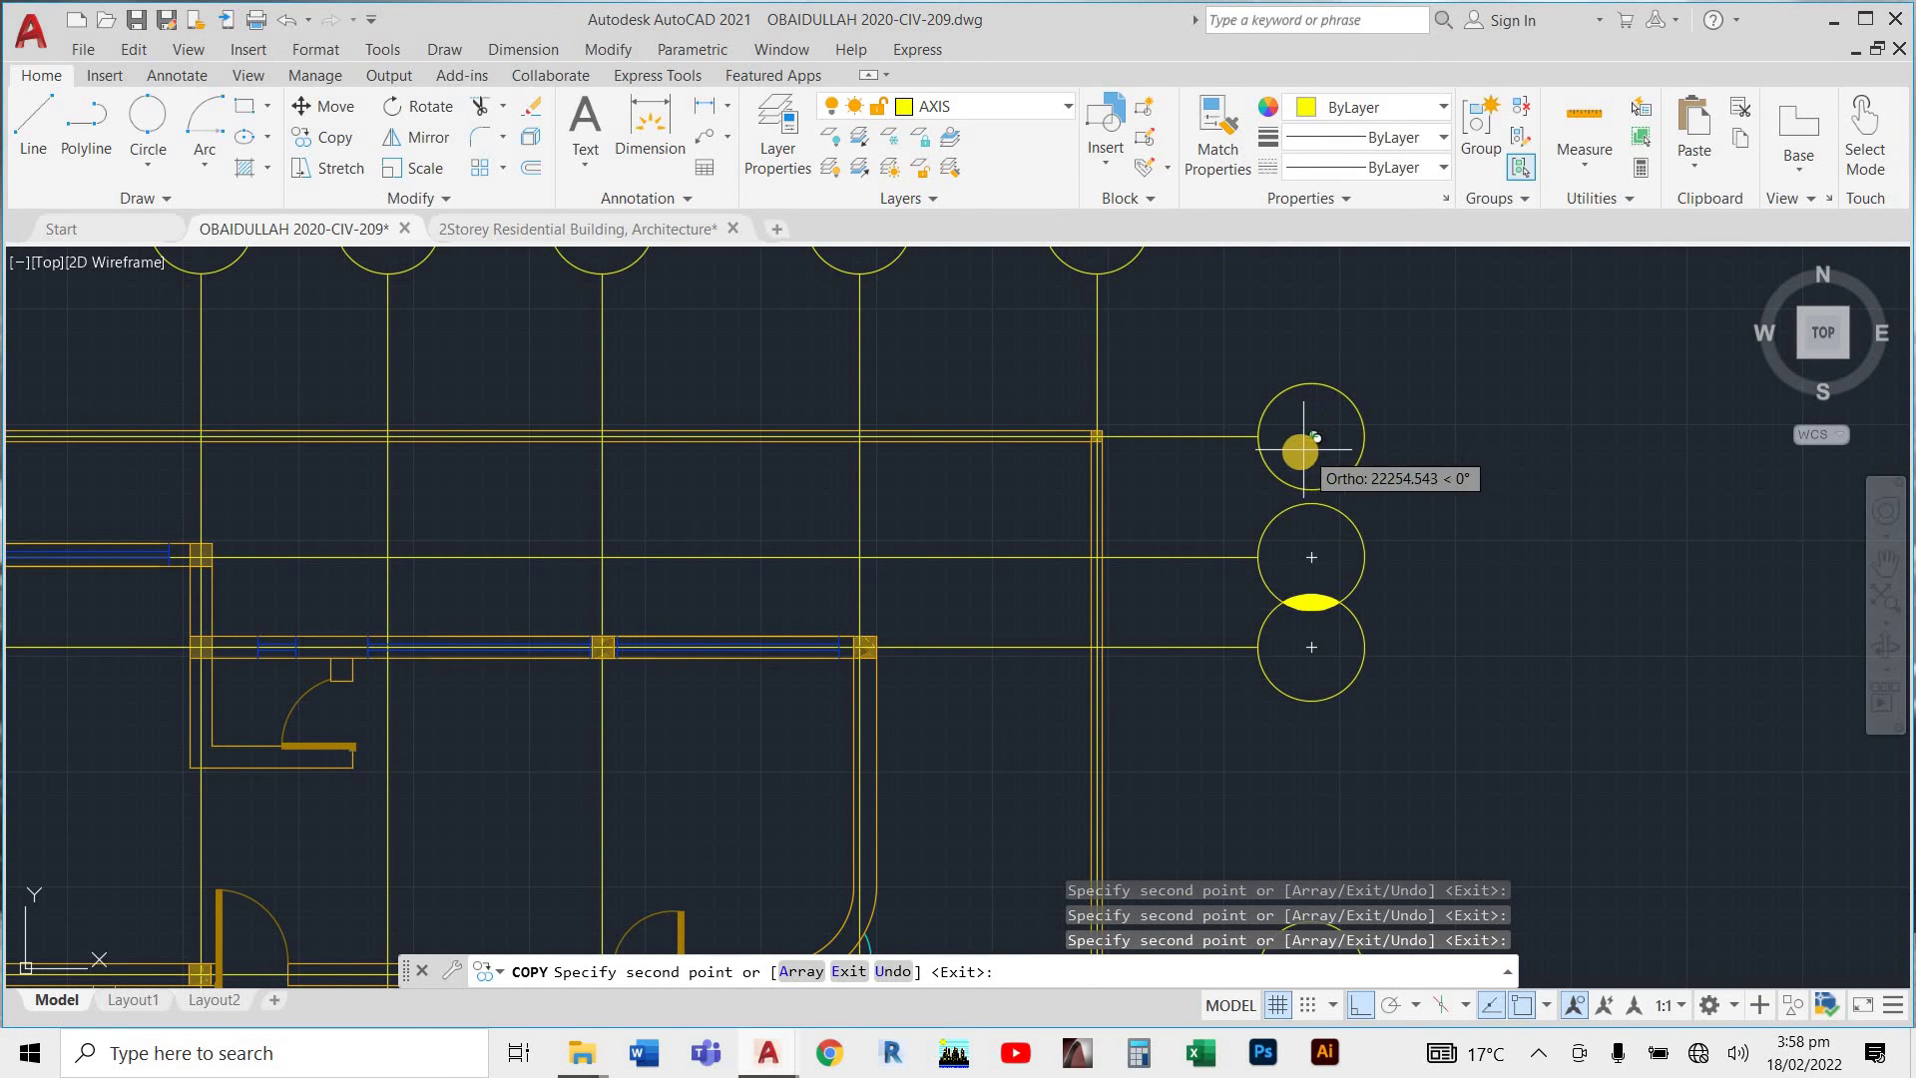
pyautogui.scroll(6, 1298, 440)
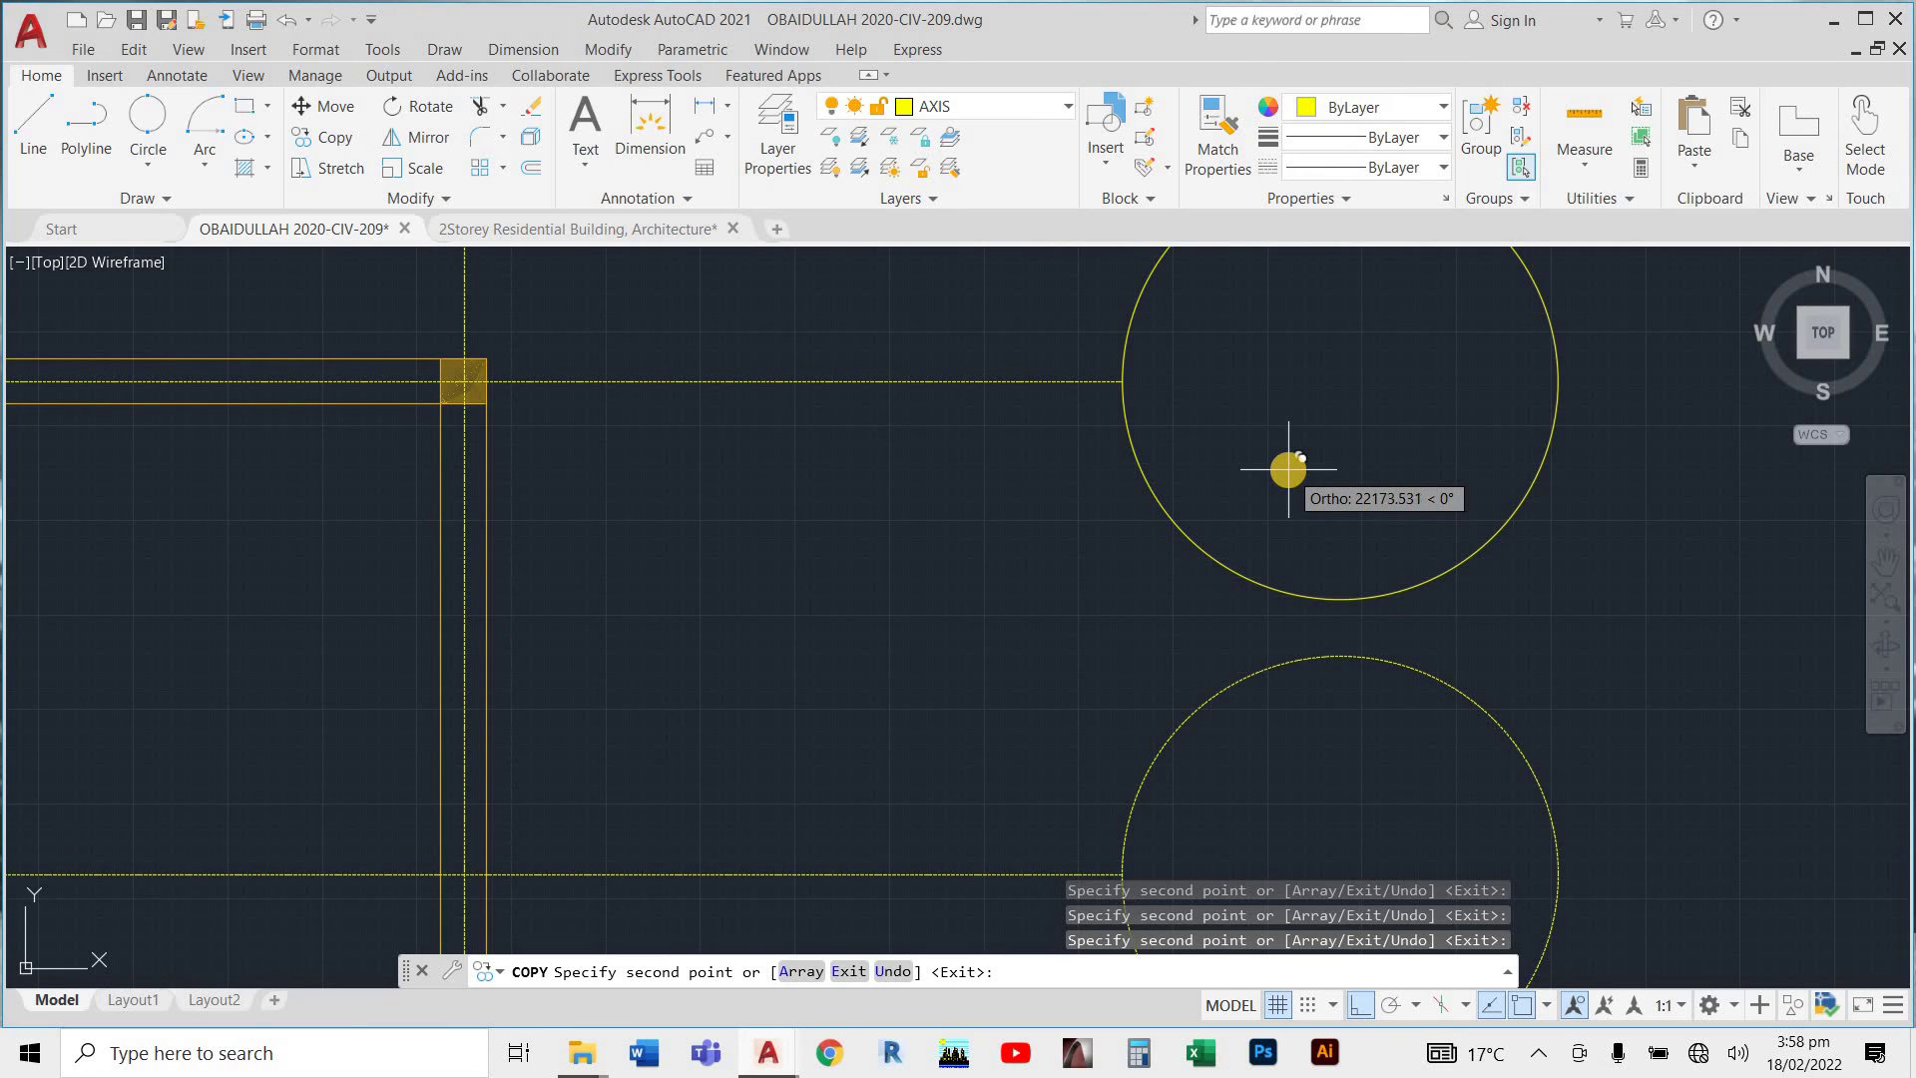
pyautogui.press('F8')
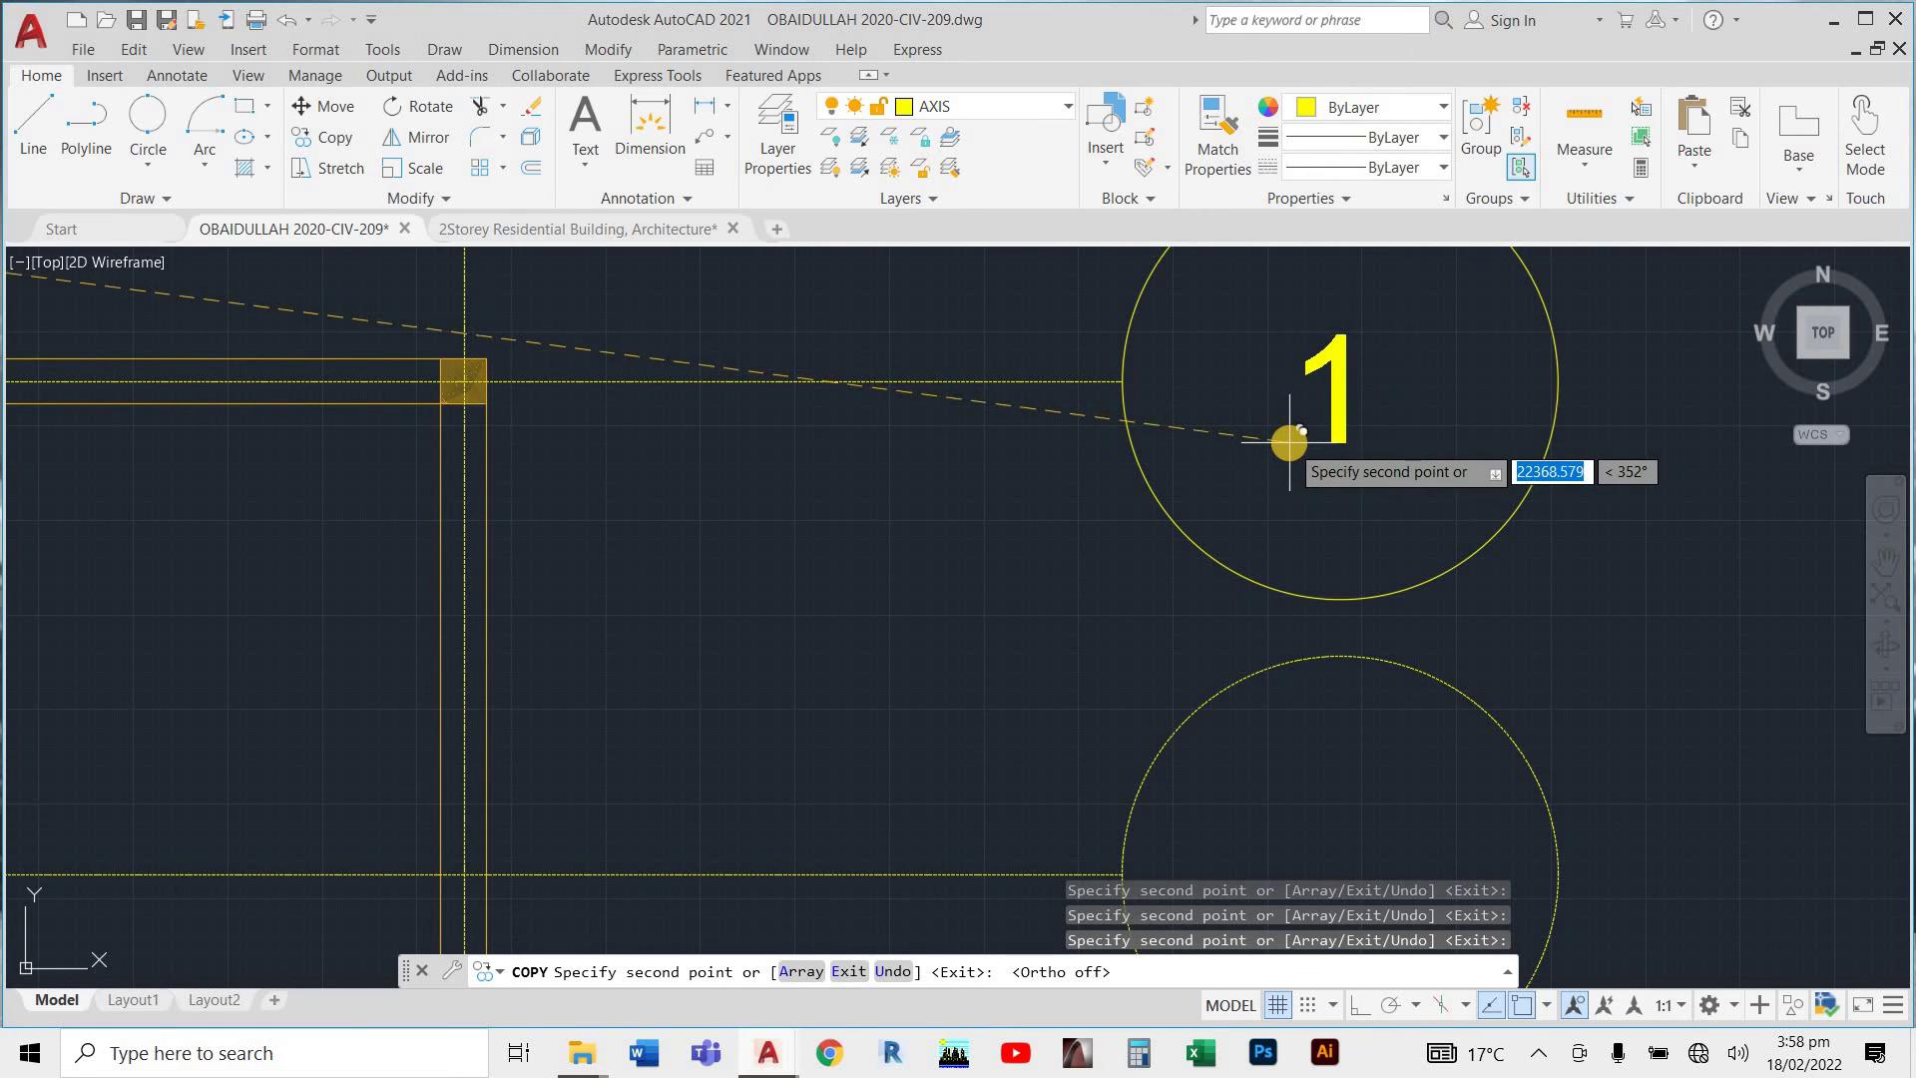
pyautogui.scroll(-7, 1293, 559)
pyautogui.scroll(5, 1285, 544)
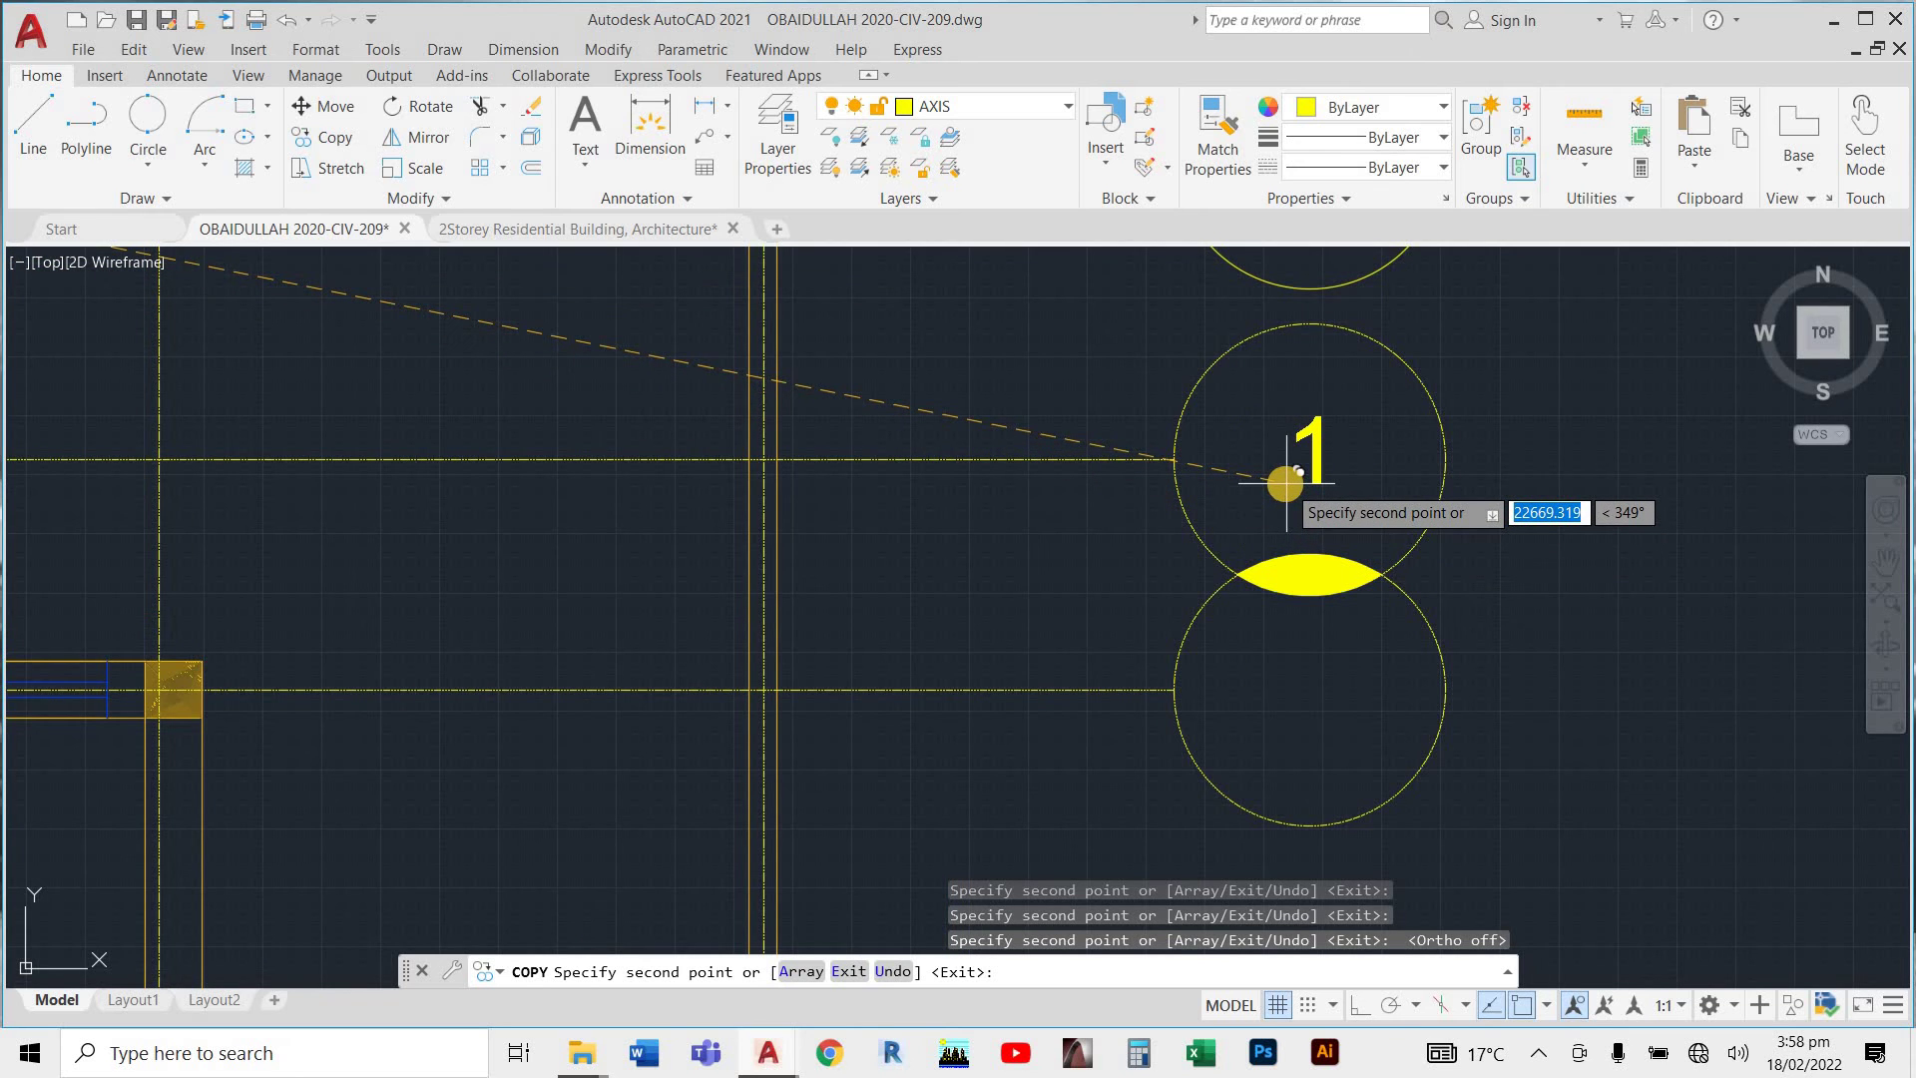
pyautogui.click(1284, 484)
# Place further copies of the number 1 in the third and fourth circles of the right column.
pyautogui.scroll(-4, 1282, 529)
pyautogui.scroll(3, 1285, 529)
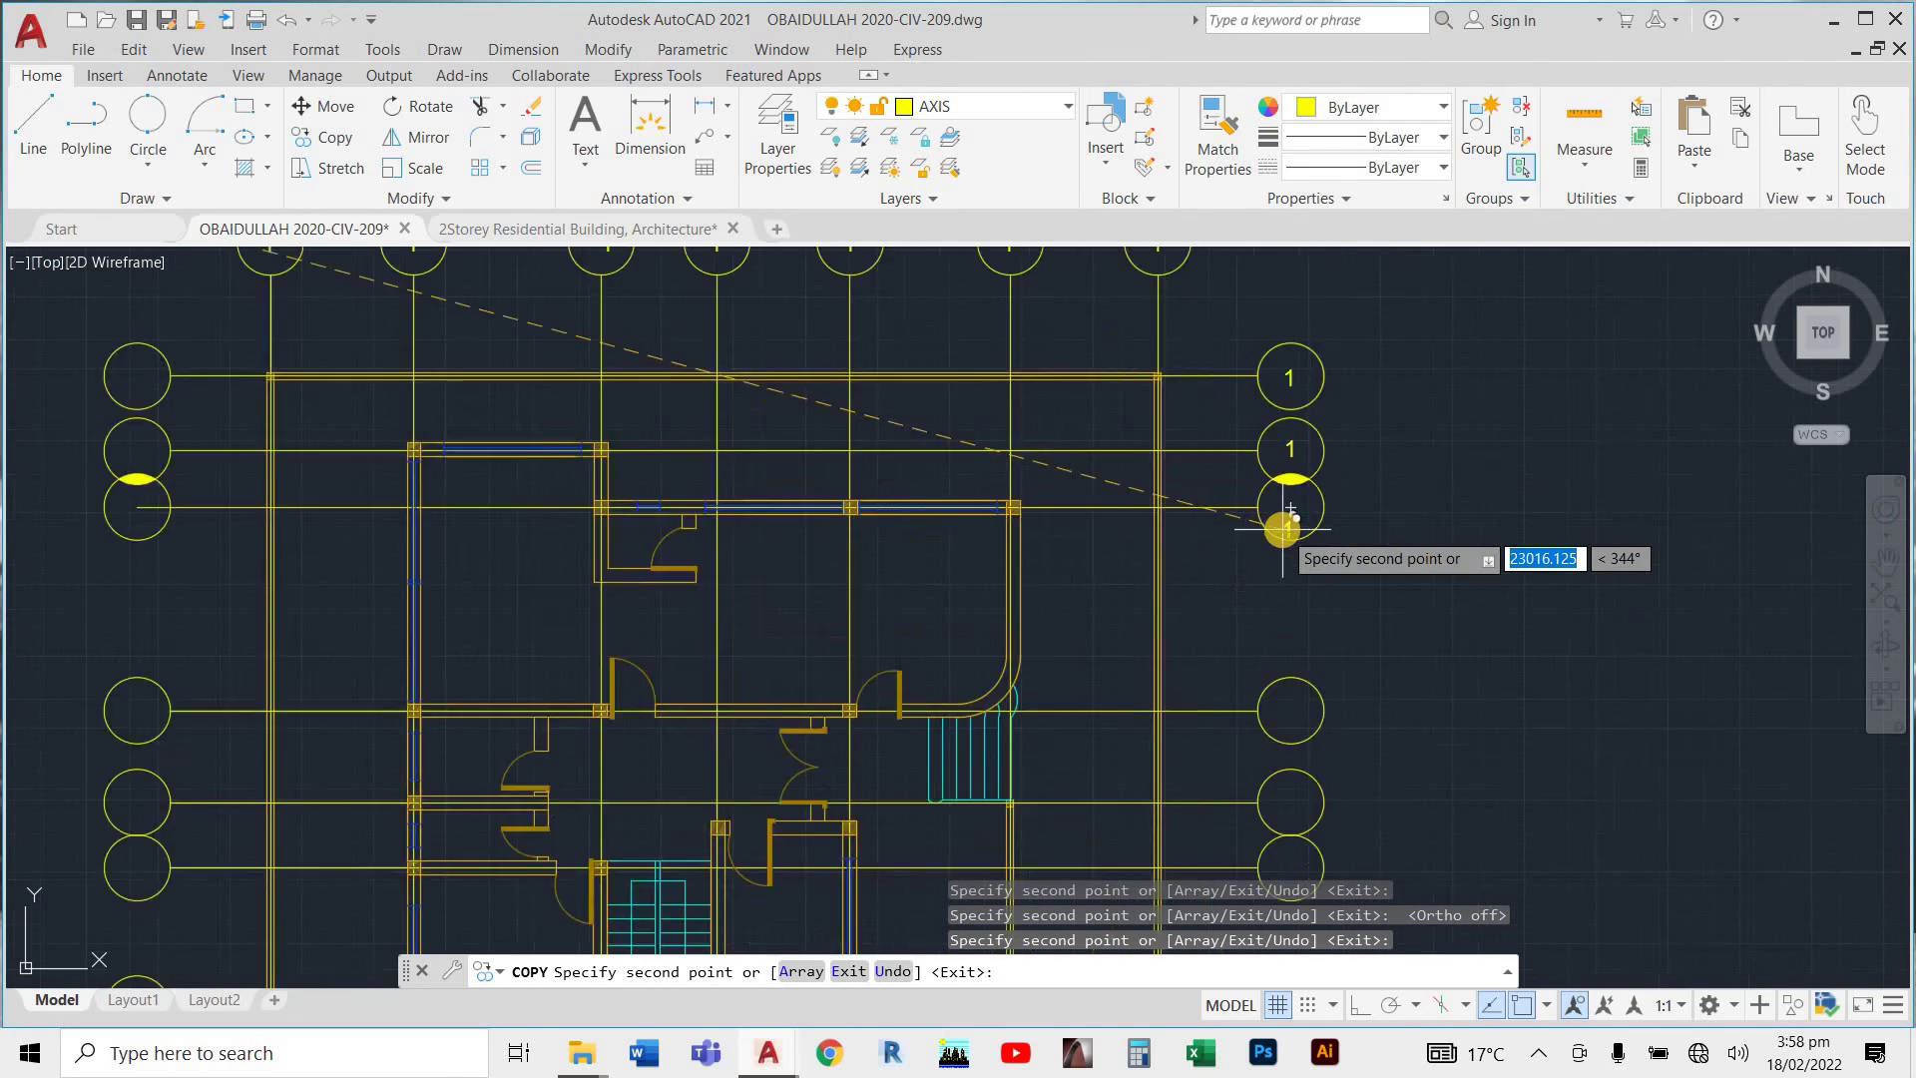
pyautogui.scroll(5, 1284, 529)
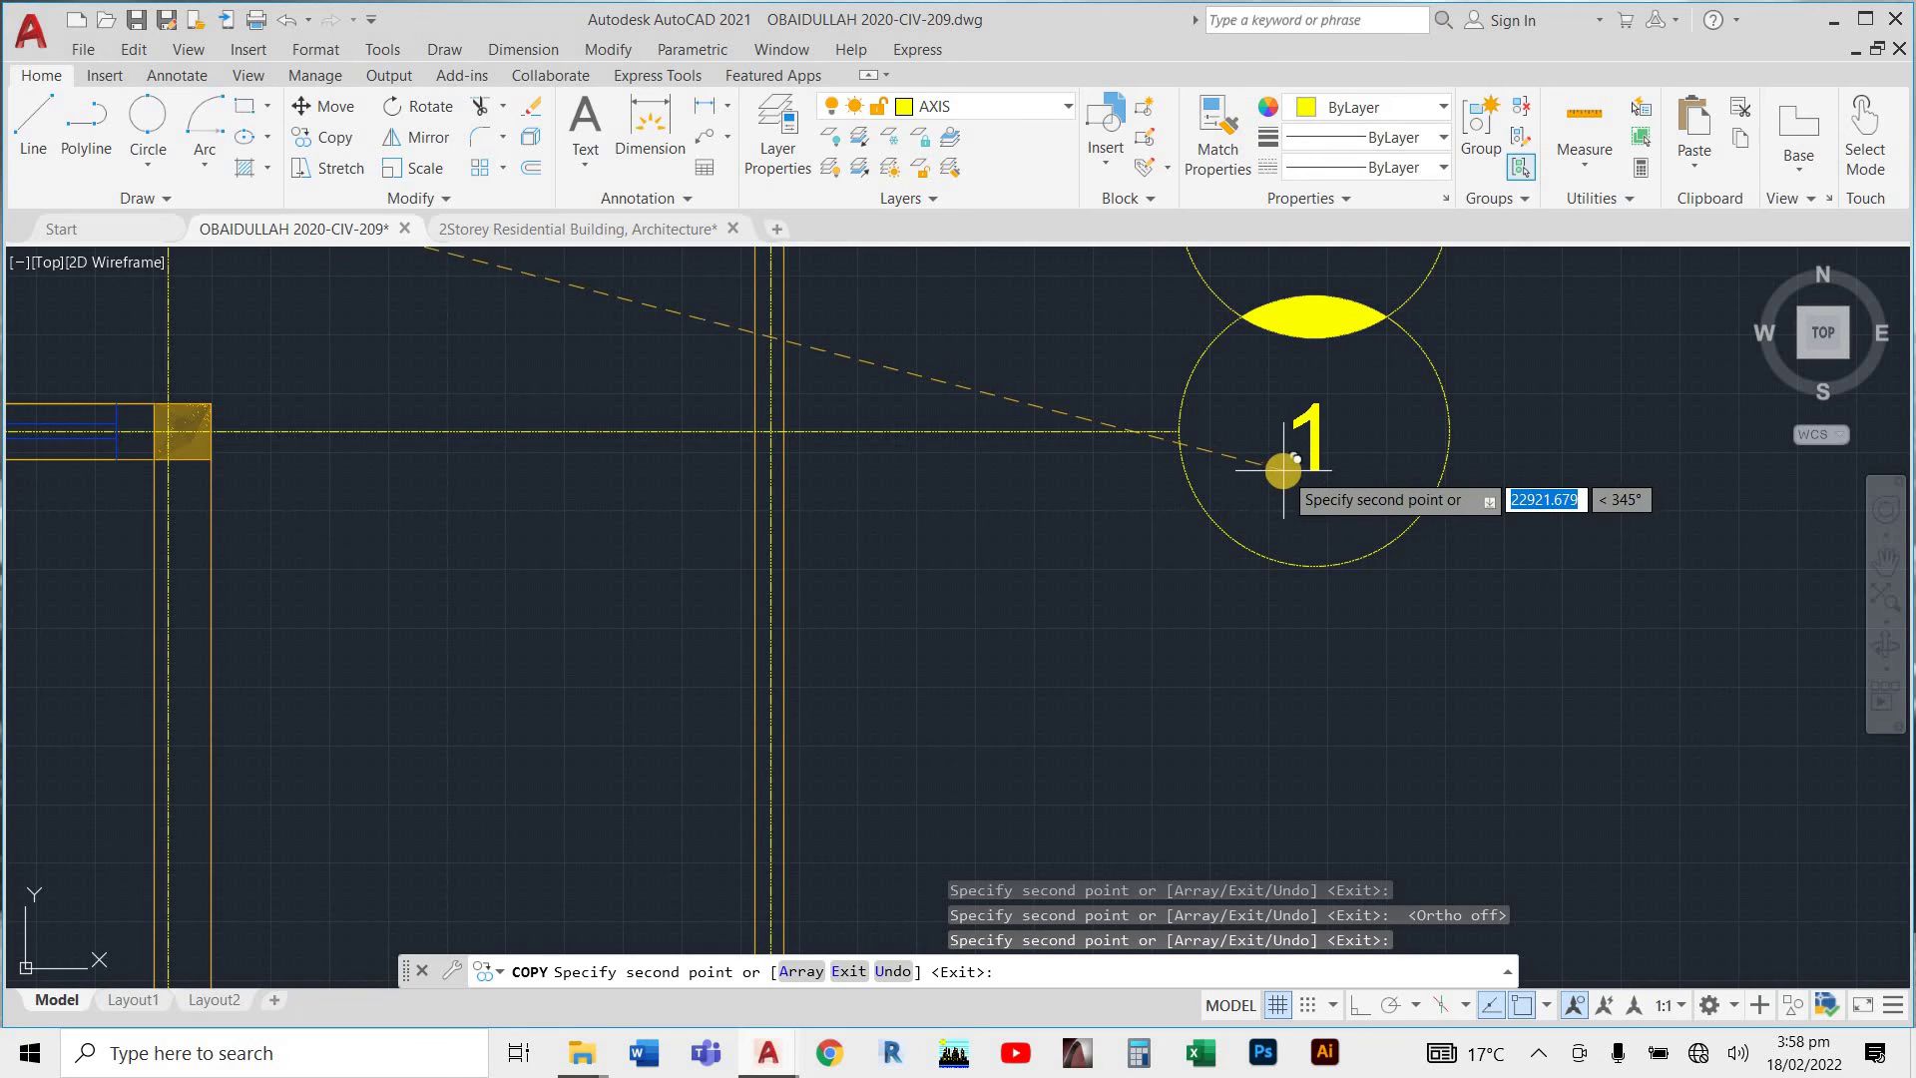
pyautogui.click(1284, 469)
pyautogui.scroll(-6, 1284, 599)
pyautogui.scroll(4, 1284, 599)
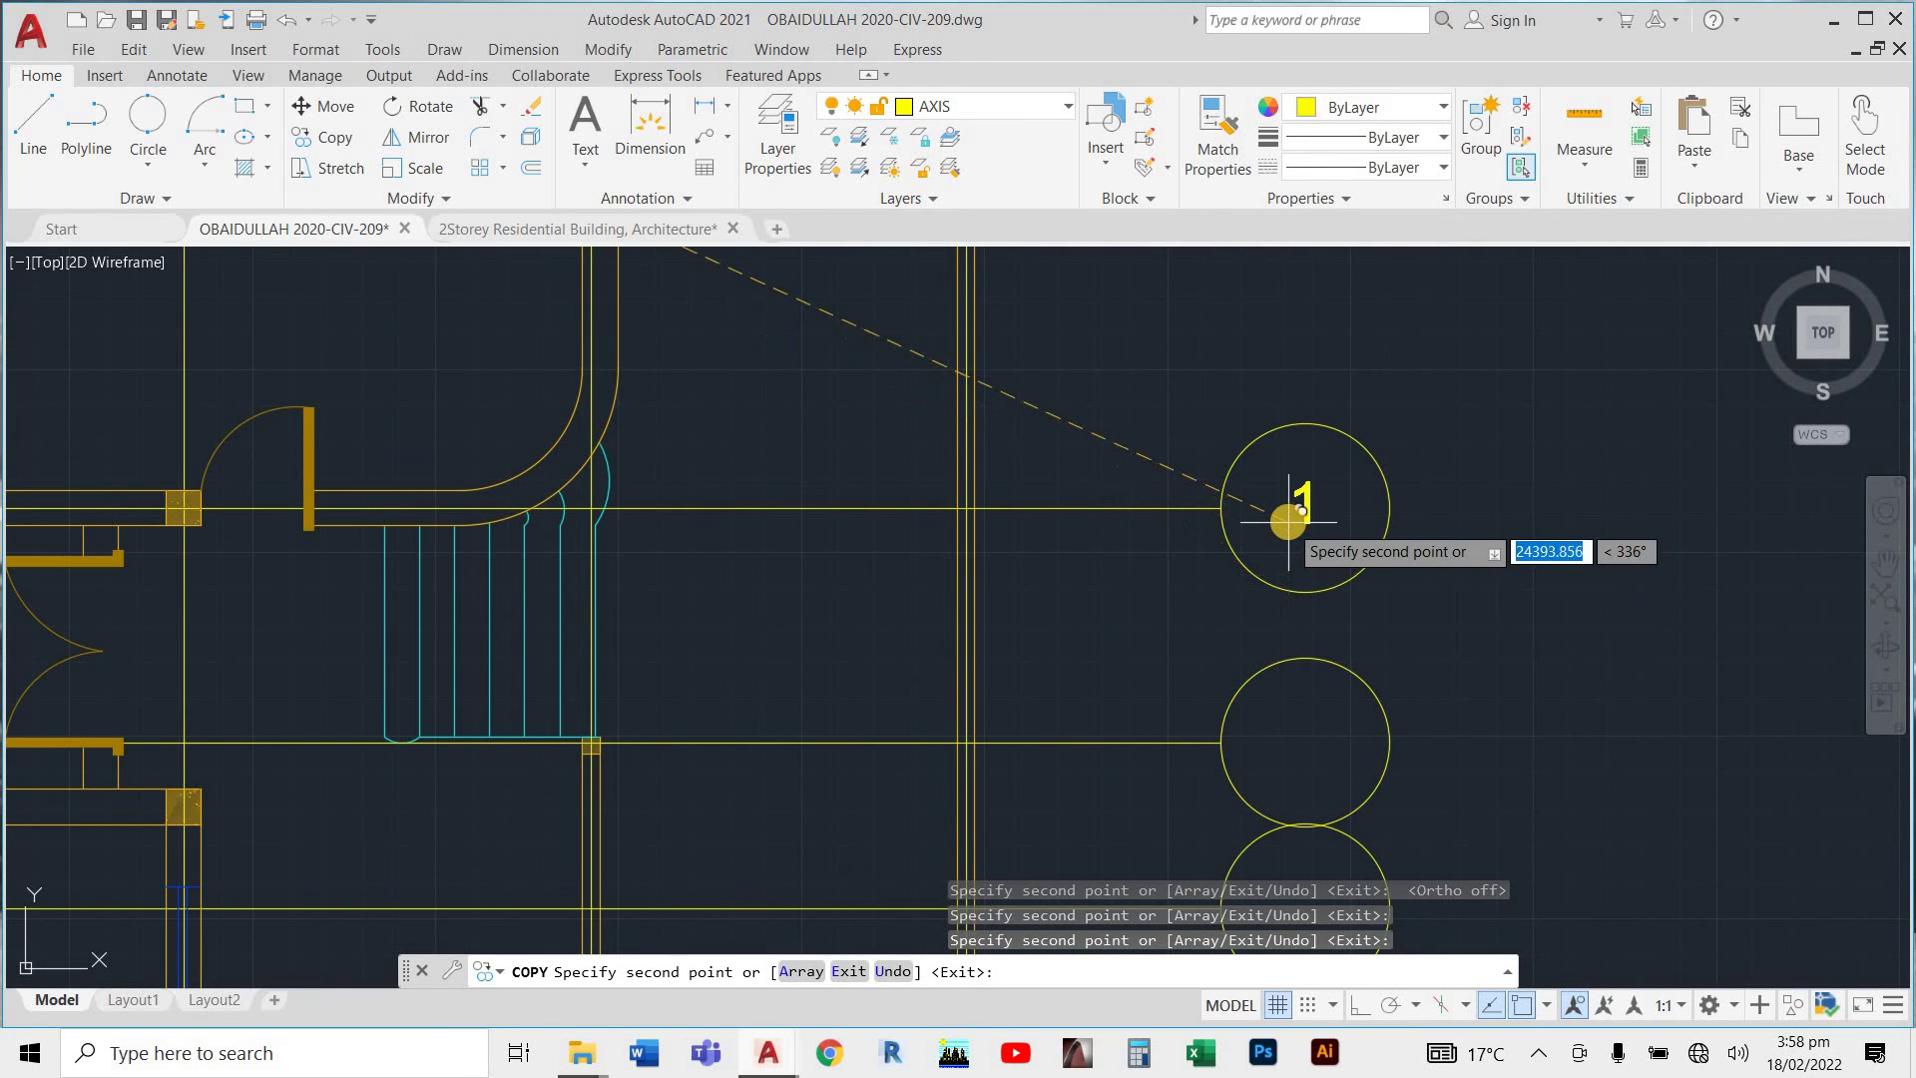
pyautogui.click(1285, 525)
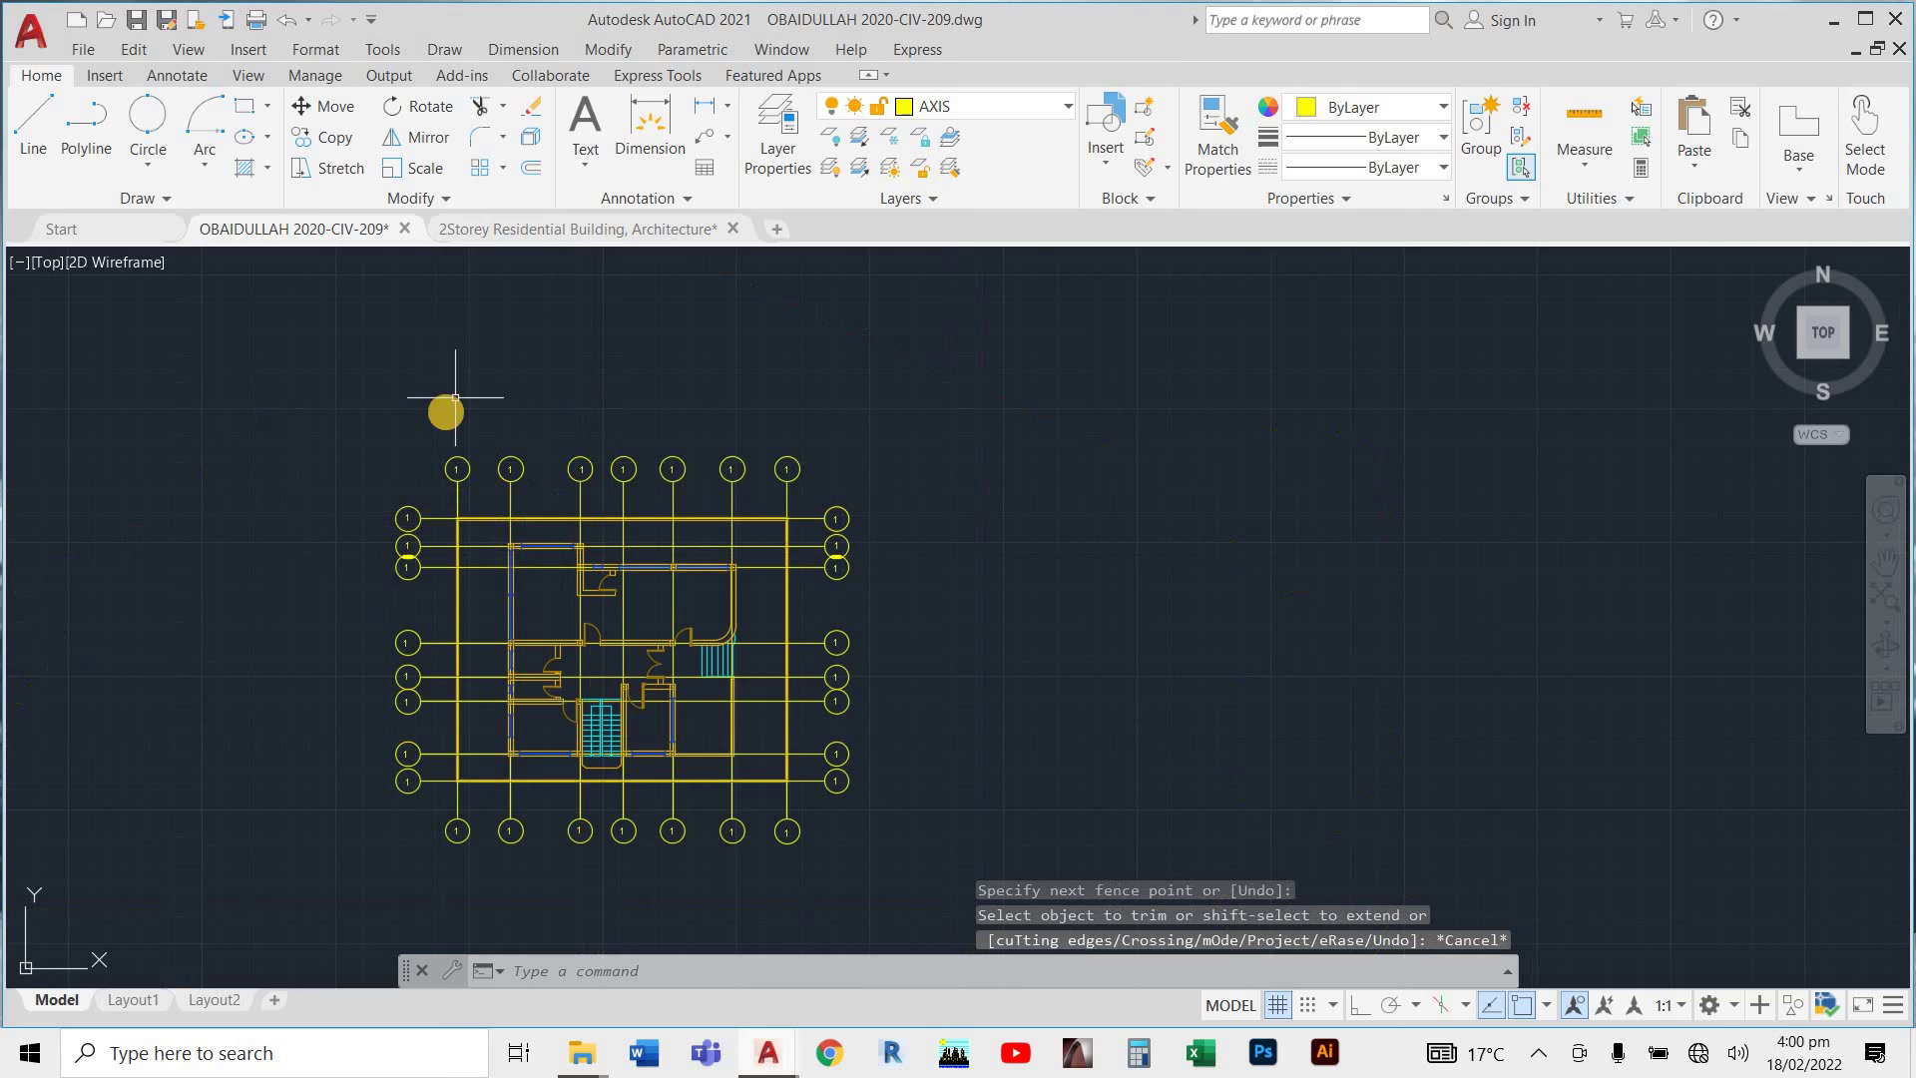
# Change the labels in the second and third circles of the top row to 2 and 3.
pyautogui.scroll(4, 434, 420)
pyautogui.scroll(3, 586, 509)
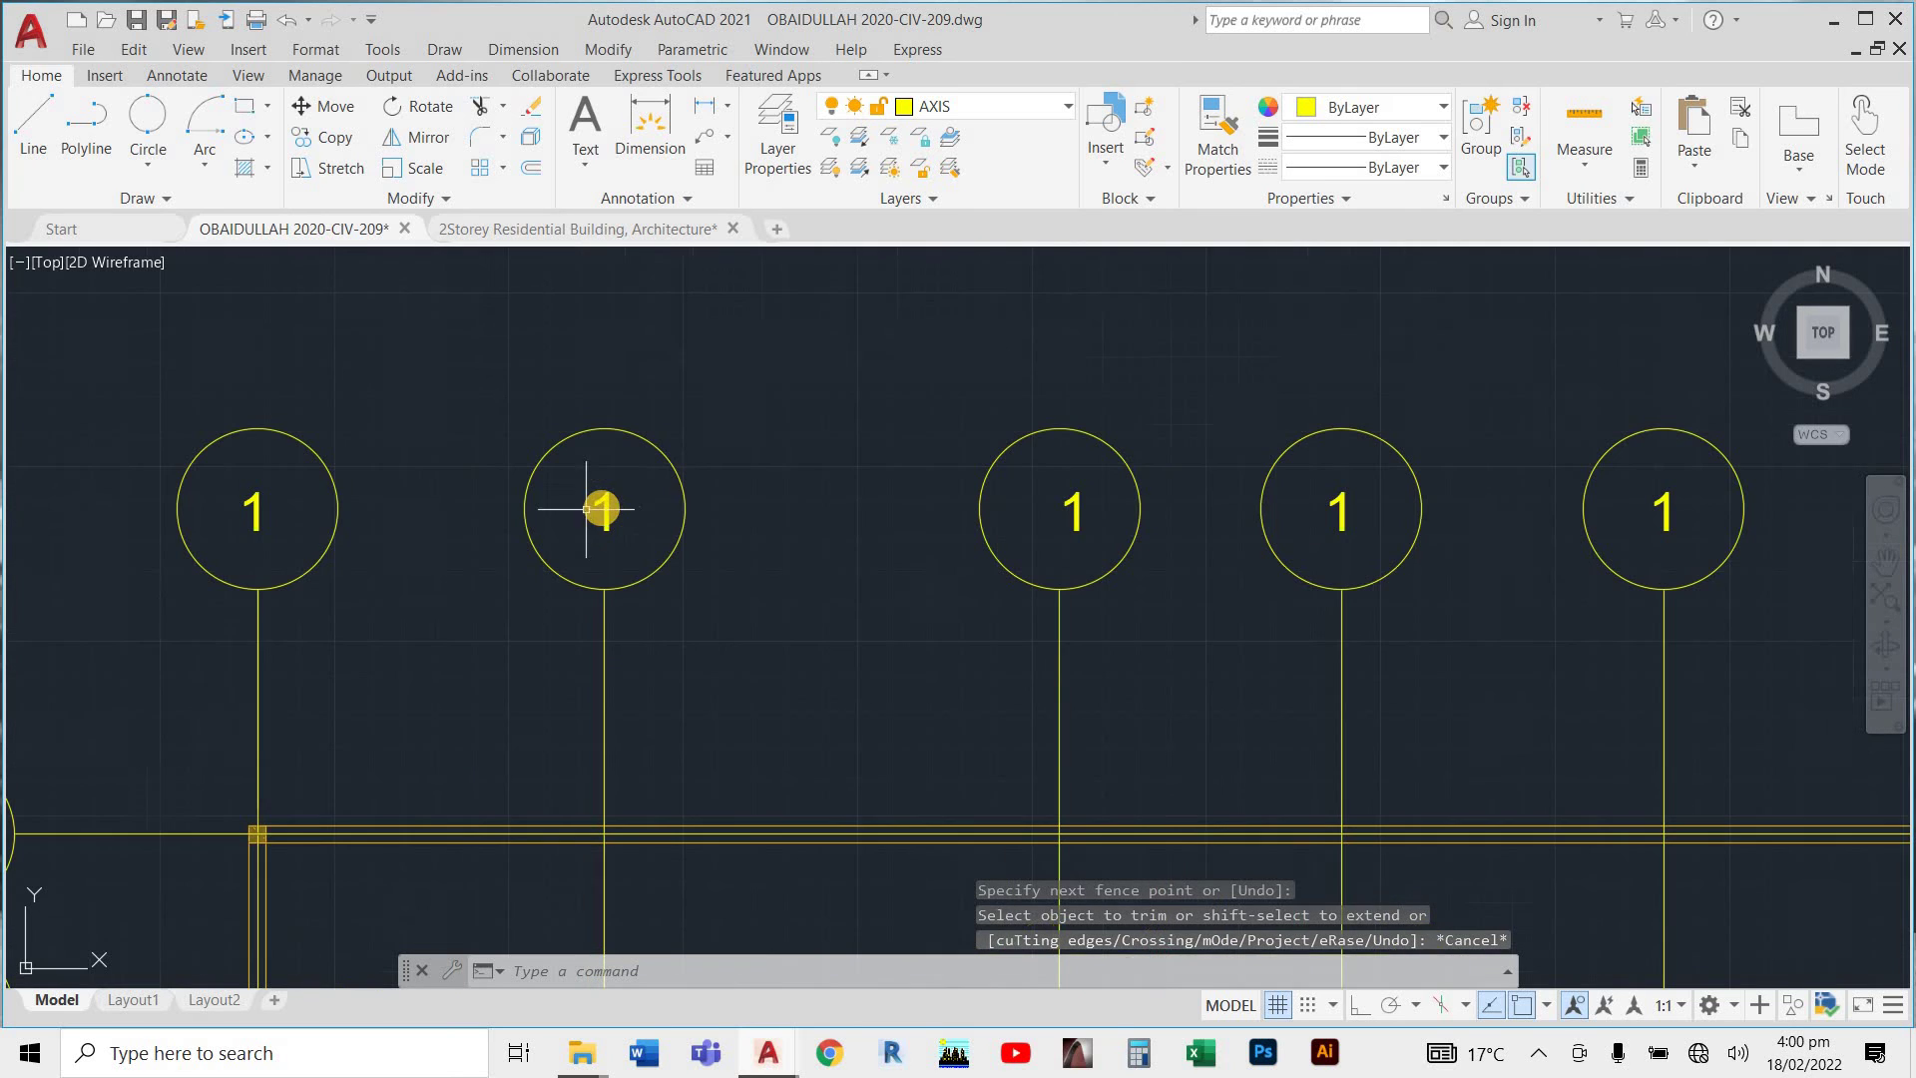
pyautogui.doubleClick(607, 511)
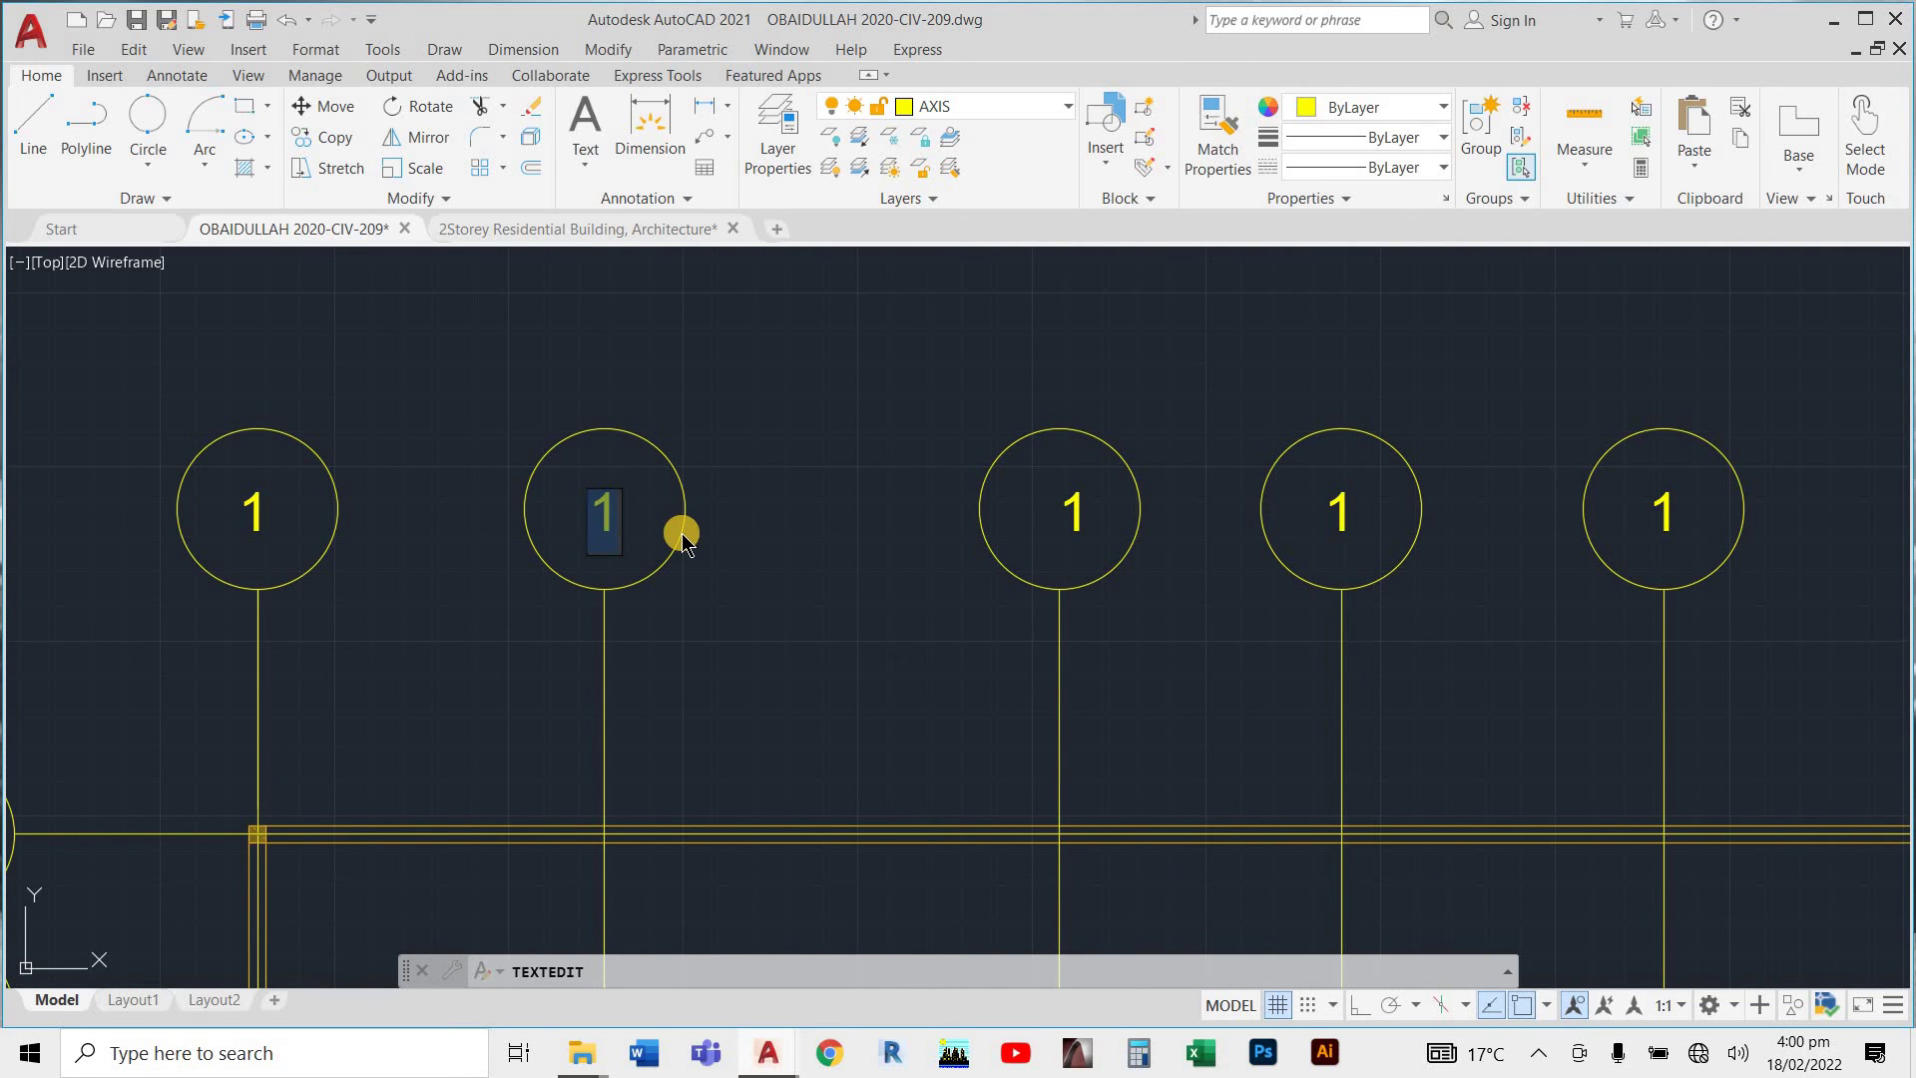
pyautogui.write('2')
pyautogui.click(1077, 510)
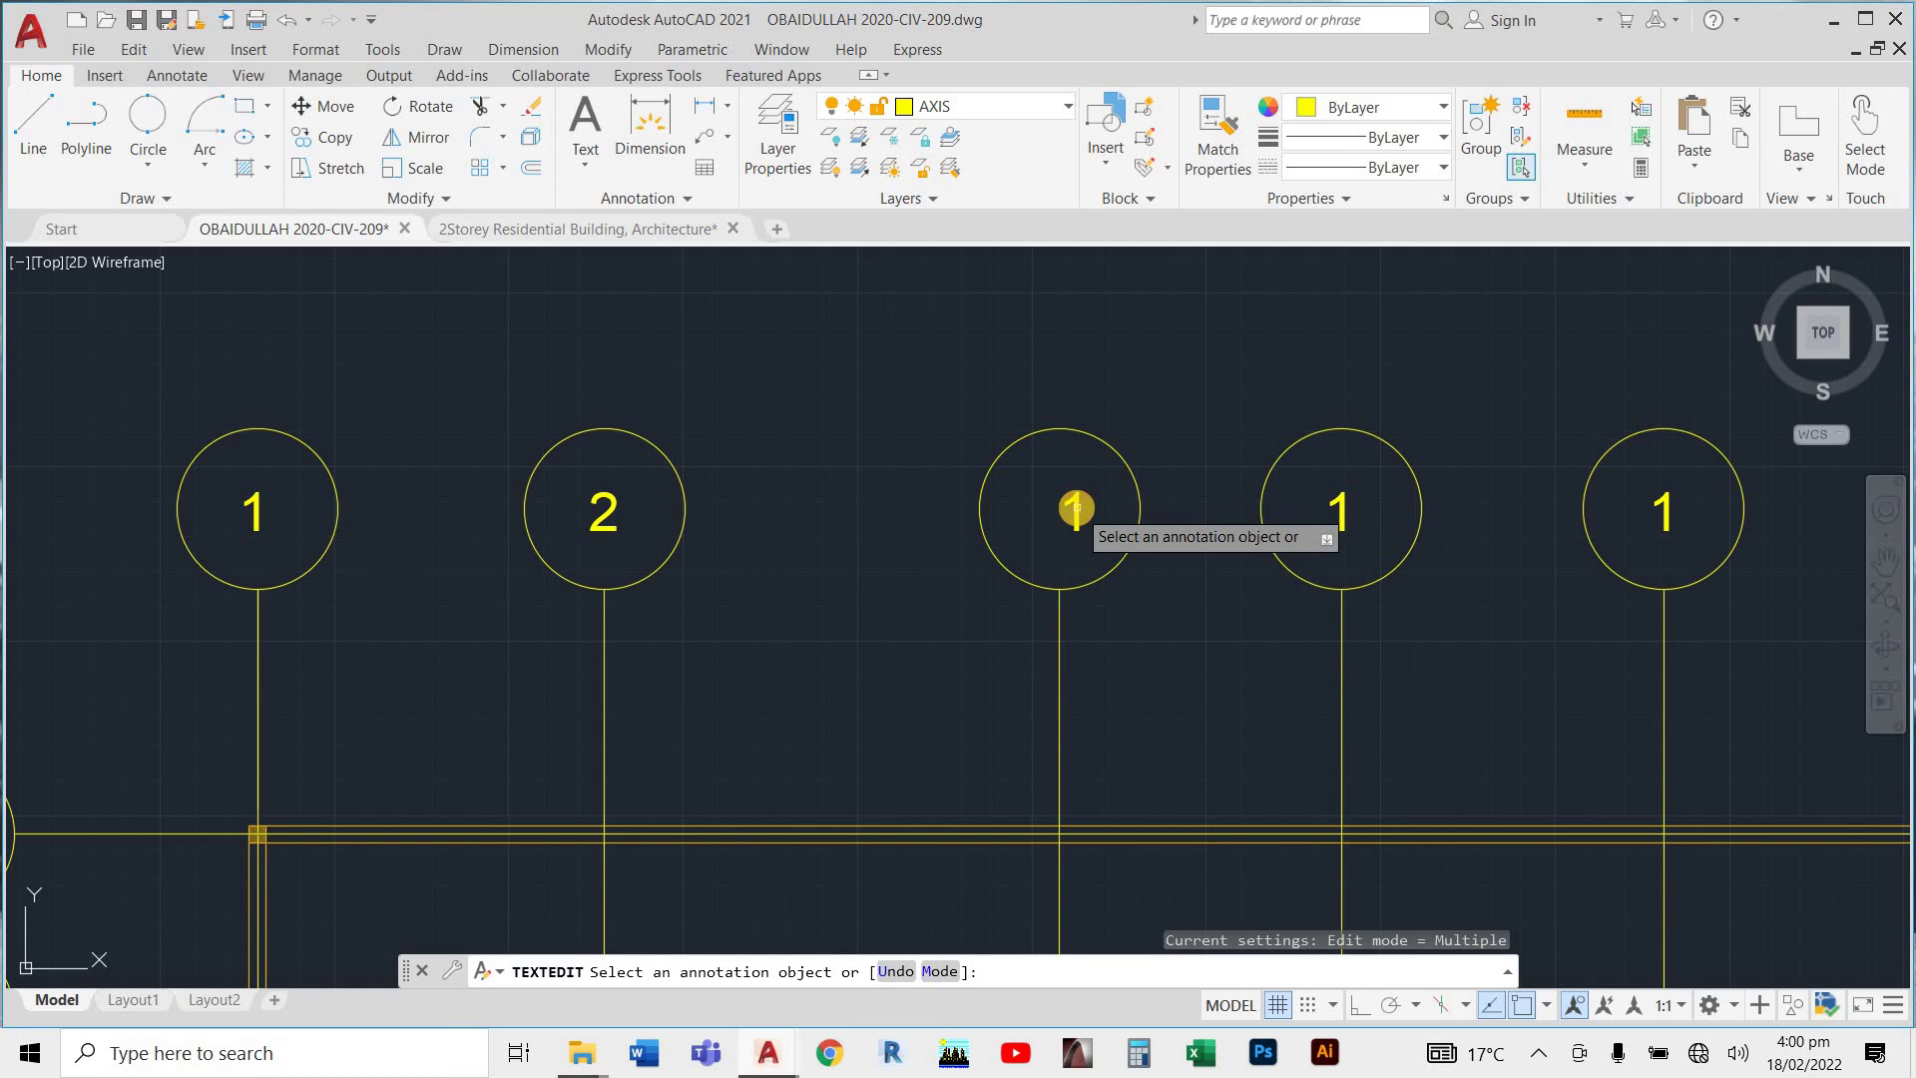
pyautogui.click(1076, 510)
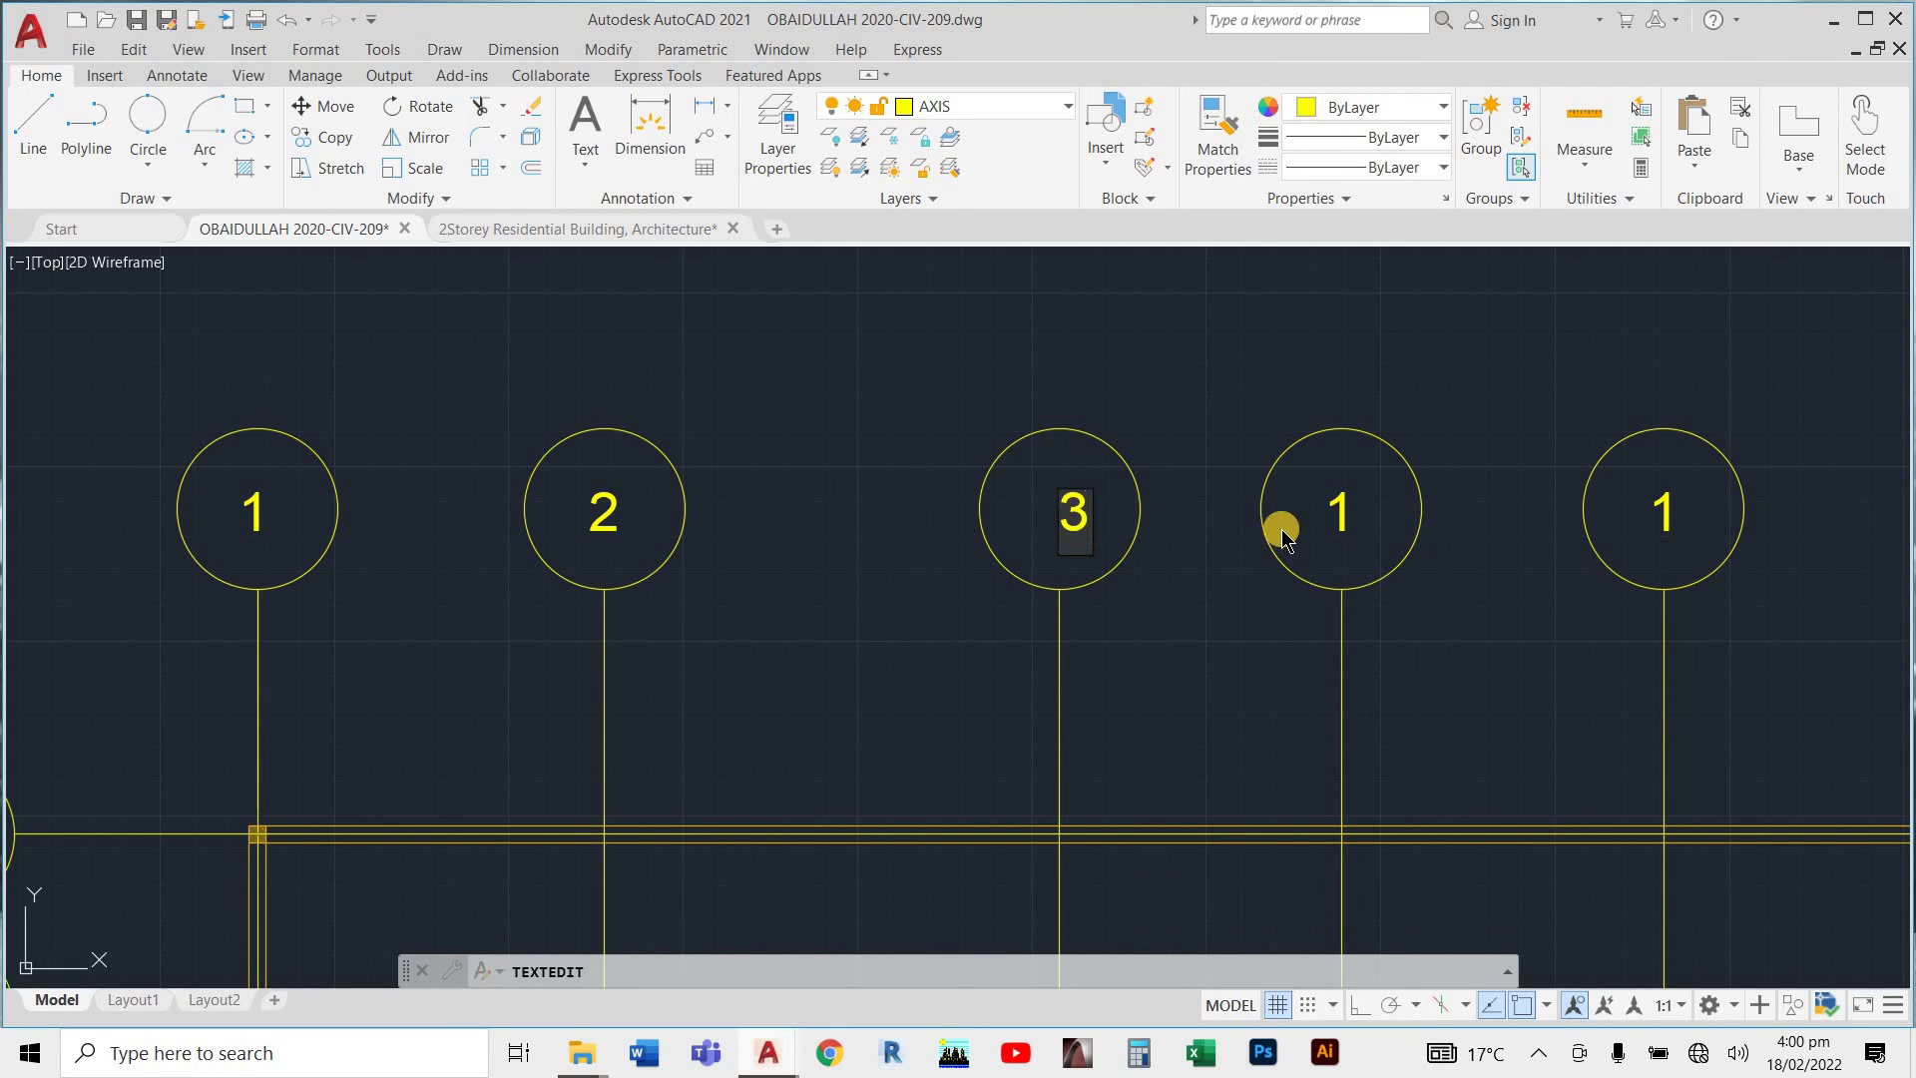
pyautogui.write('3')
# Change the label in the fourth circle of the top row to 4 and end text editing.
pyautogui.click(1338, 502)
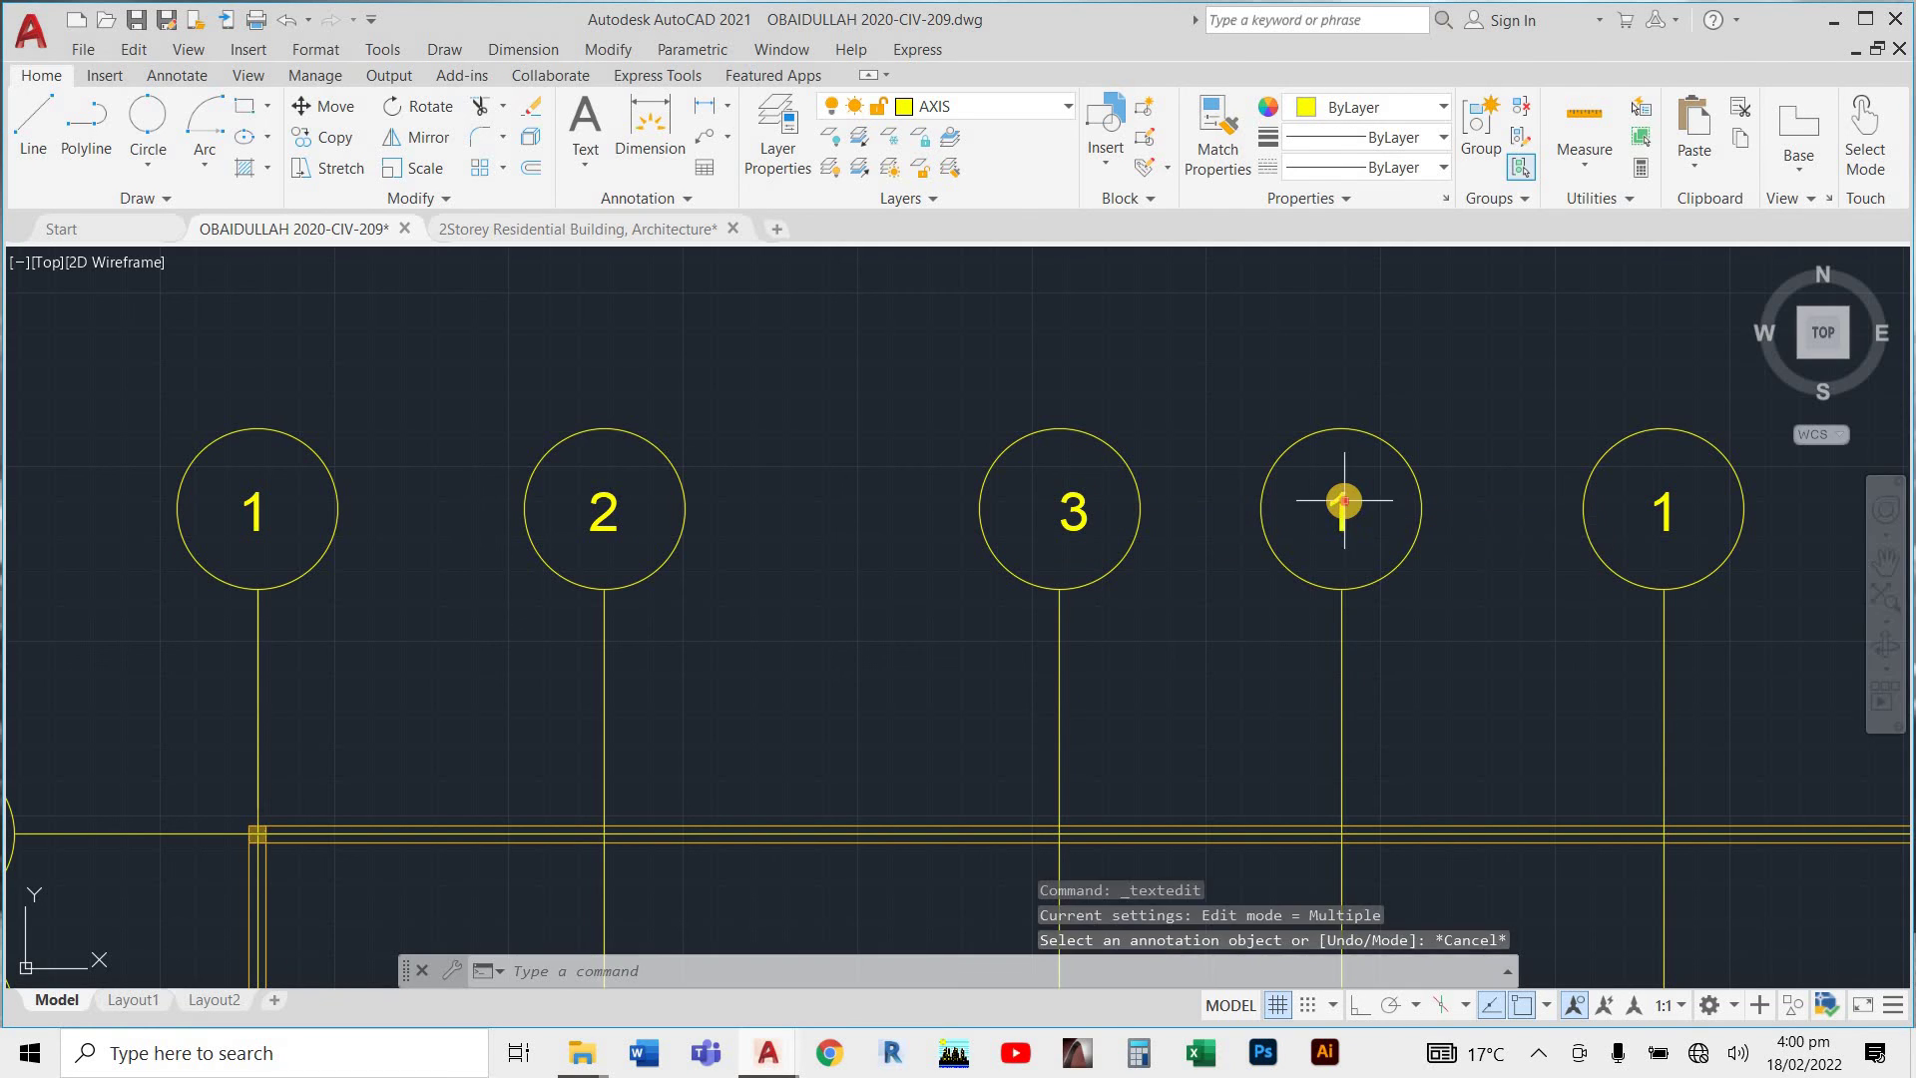
pyautogui.click(1343, 507)
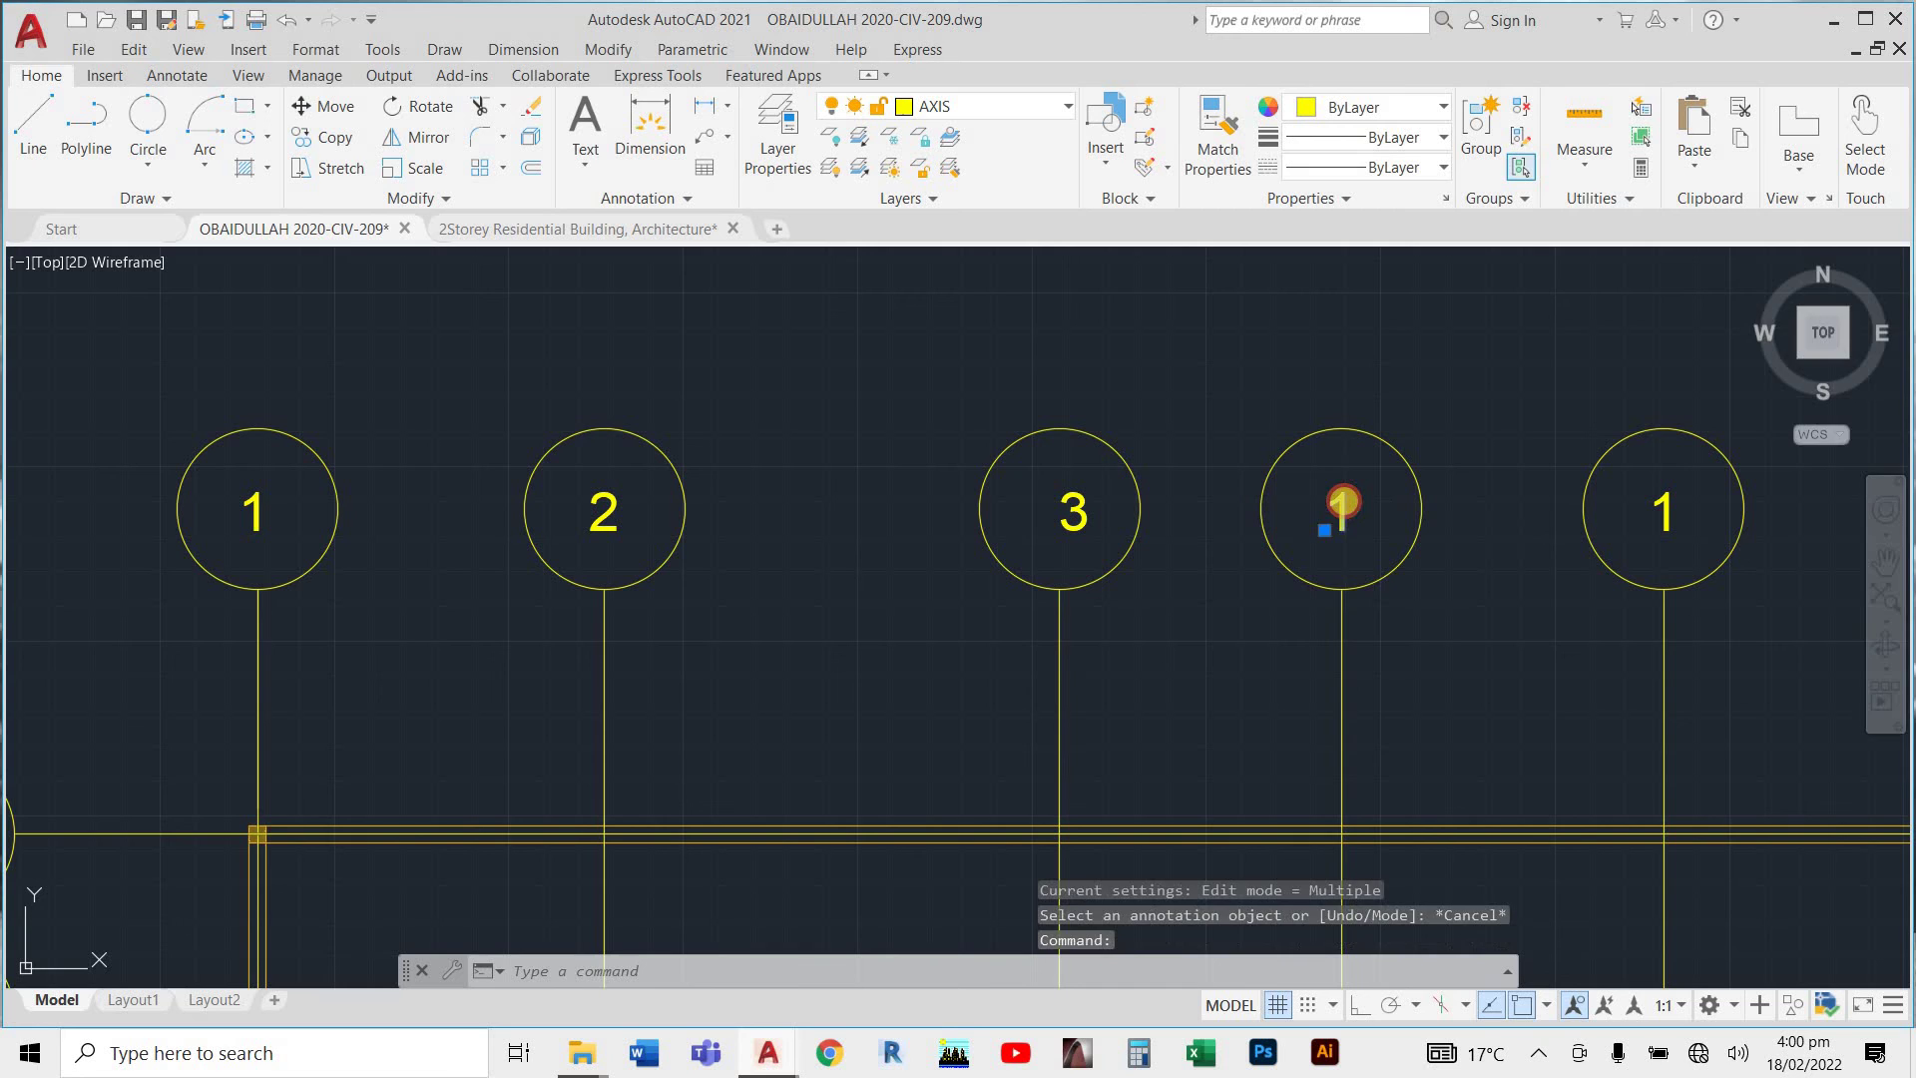
pyautogui.click(1672, 509)
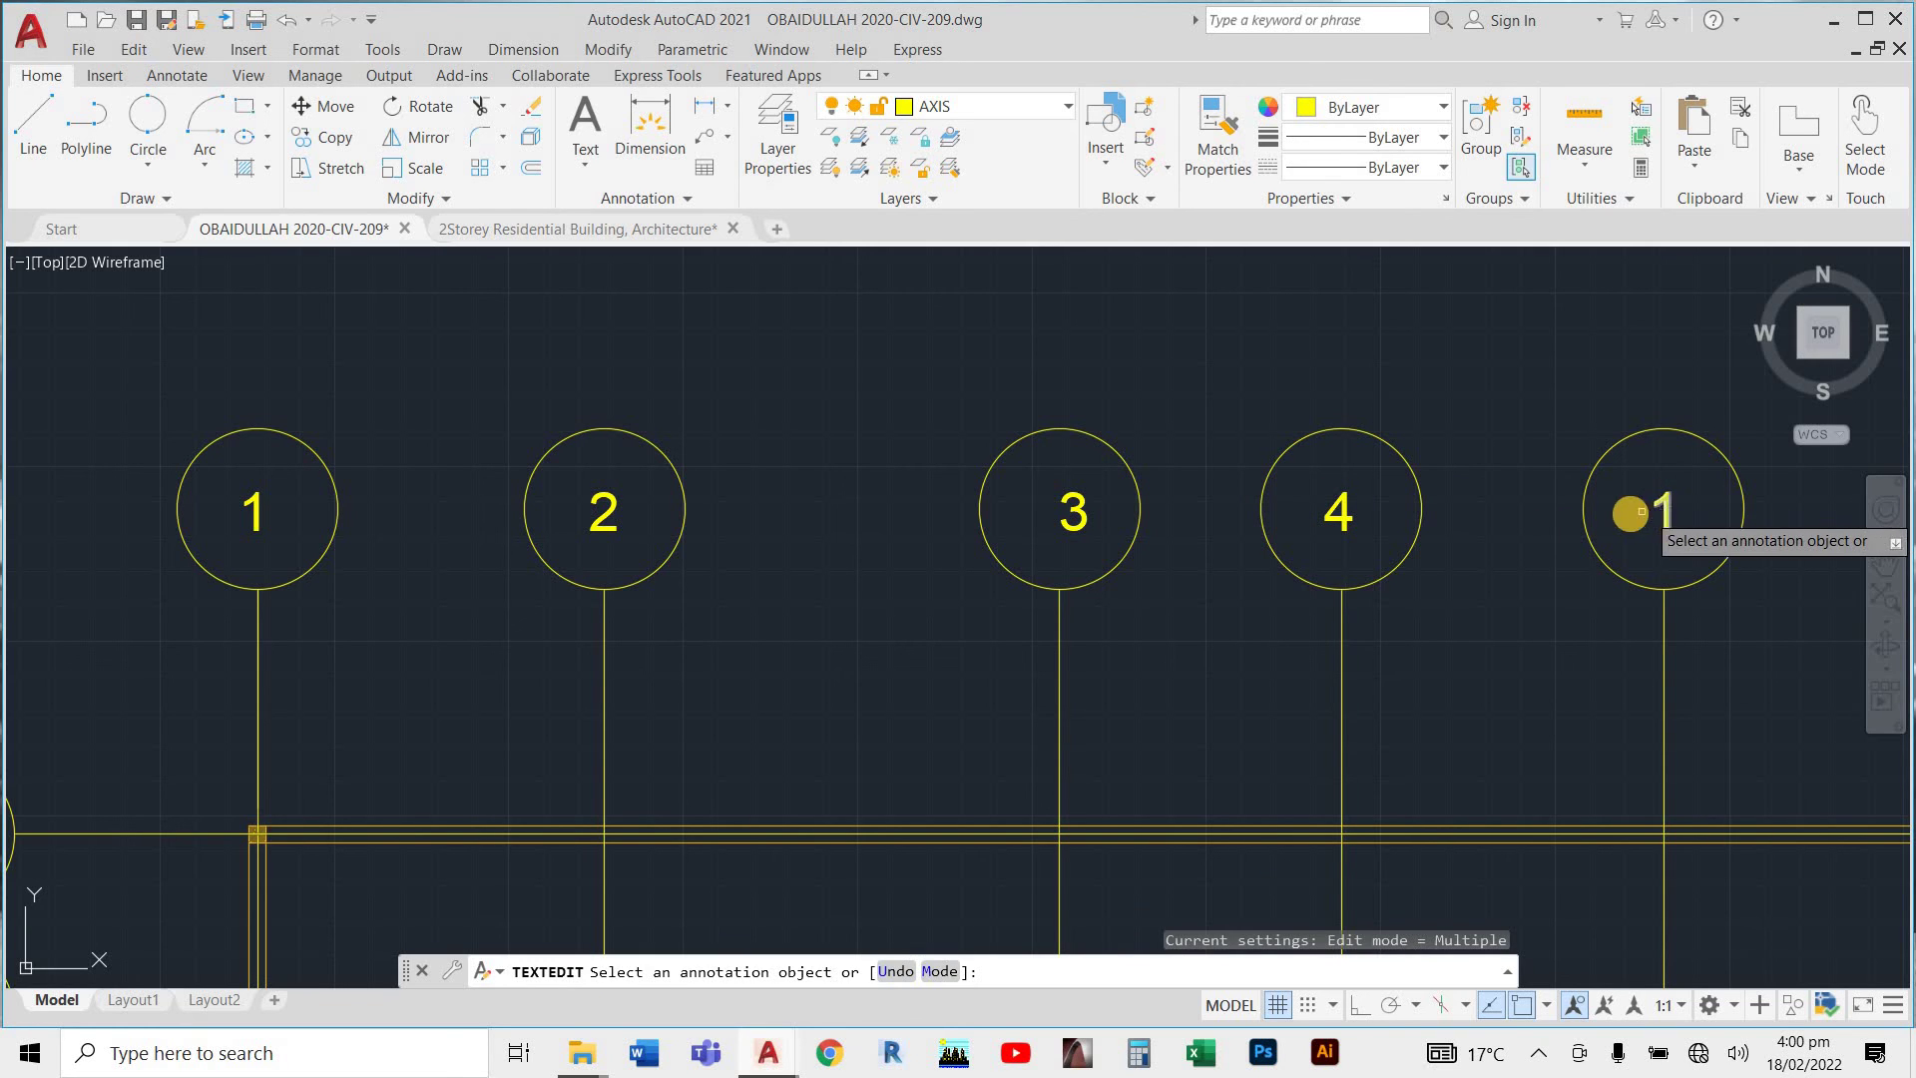
pyautogui.press('Escape')
# Make the Text layer the current layer.
pyautogui.click(958, 106)
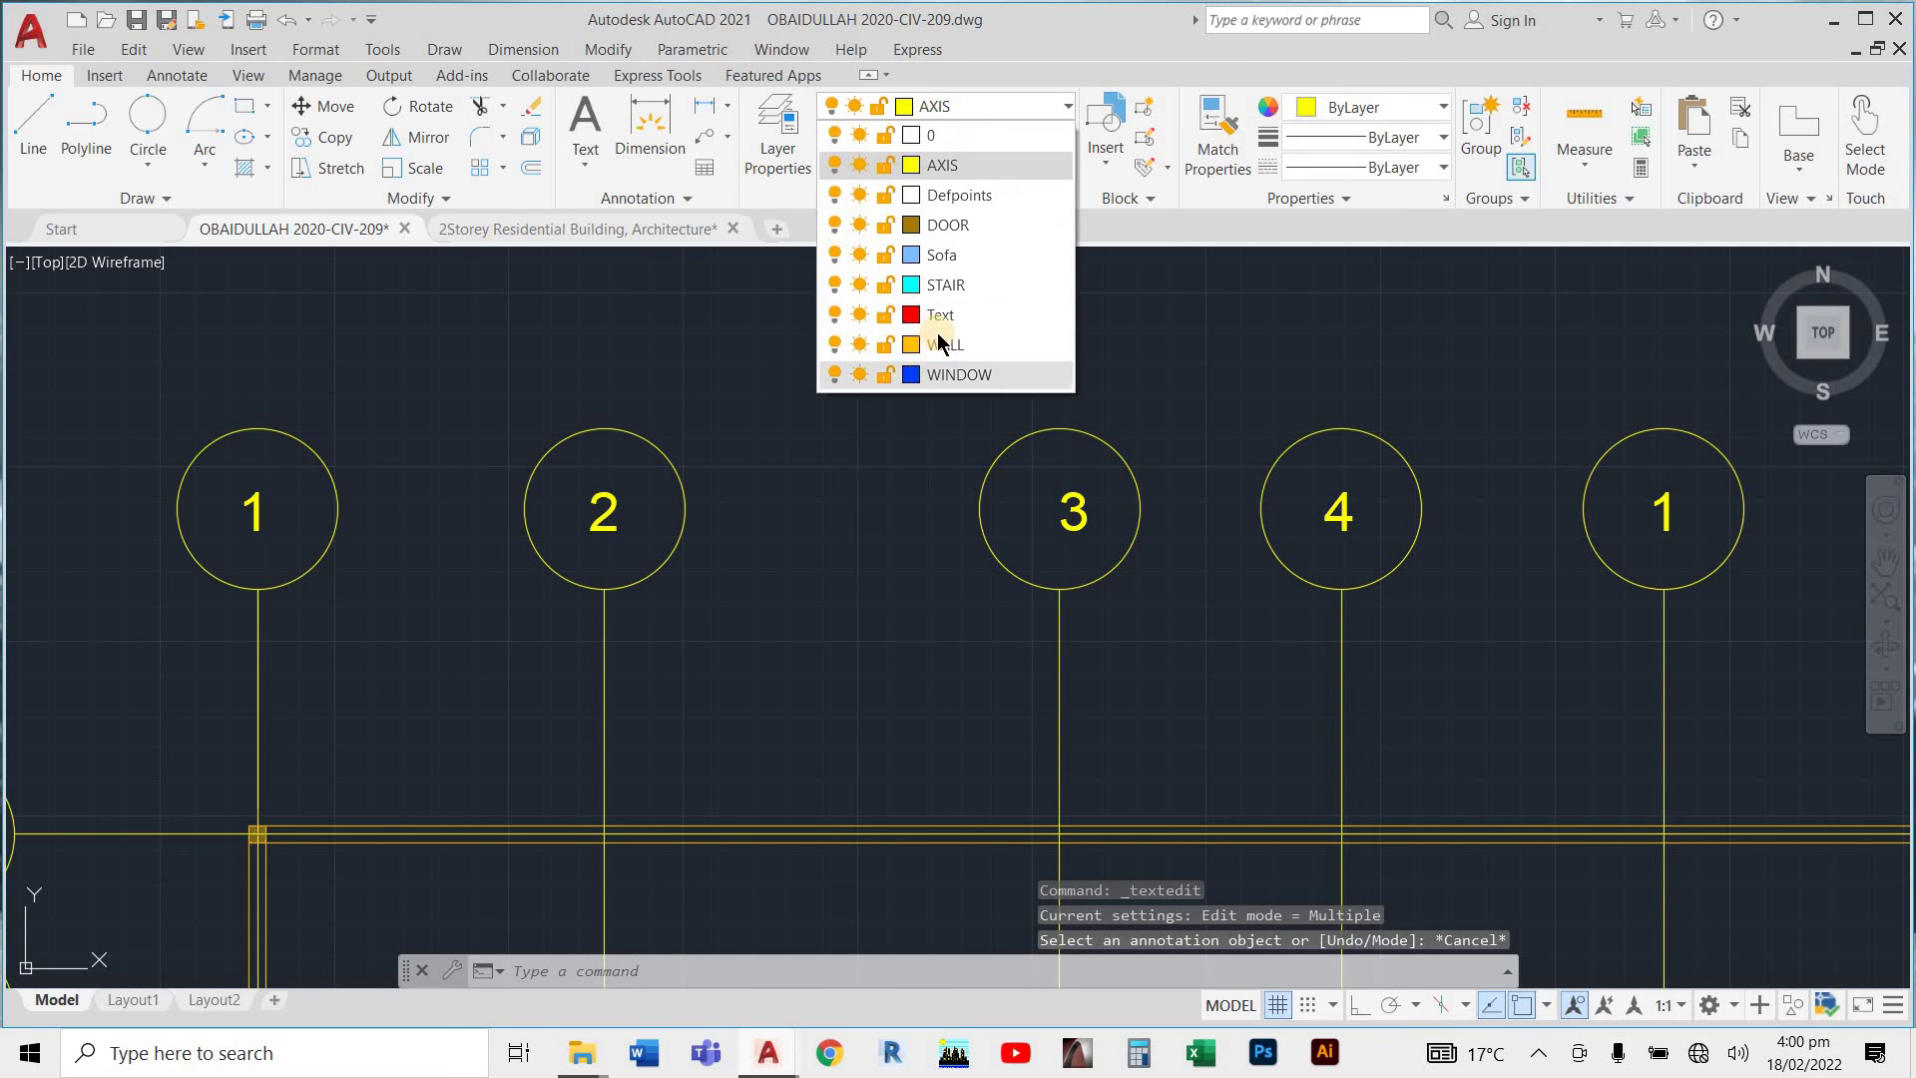
pyautogui.click(946, 326)
pyautogui.scroll(-2, 890, 450)
pyautogui.scroll(2, 628, 477)
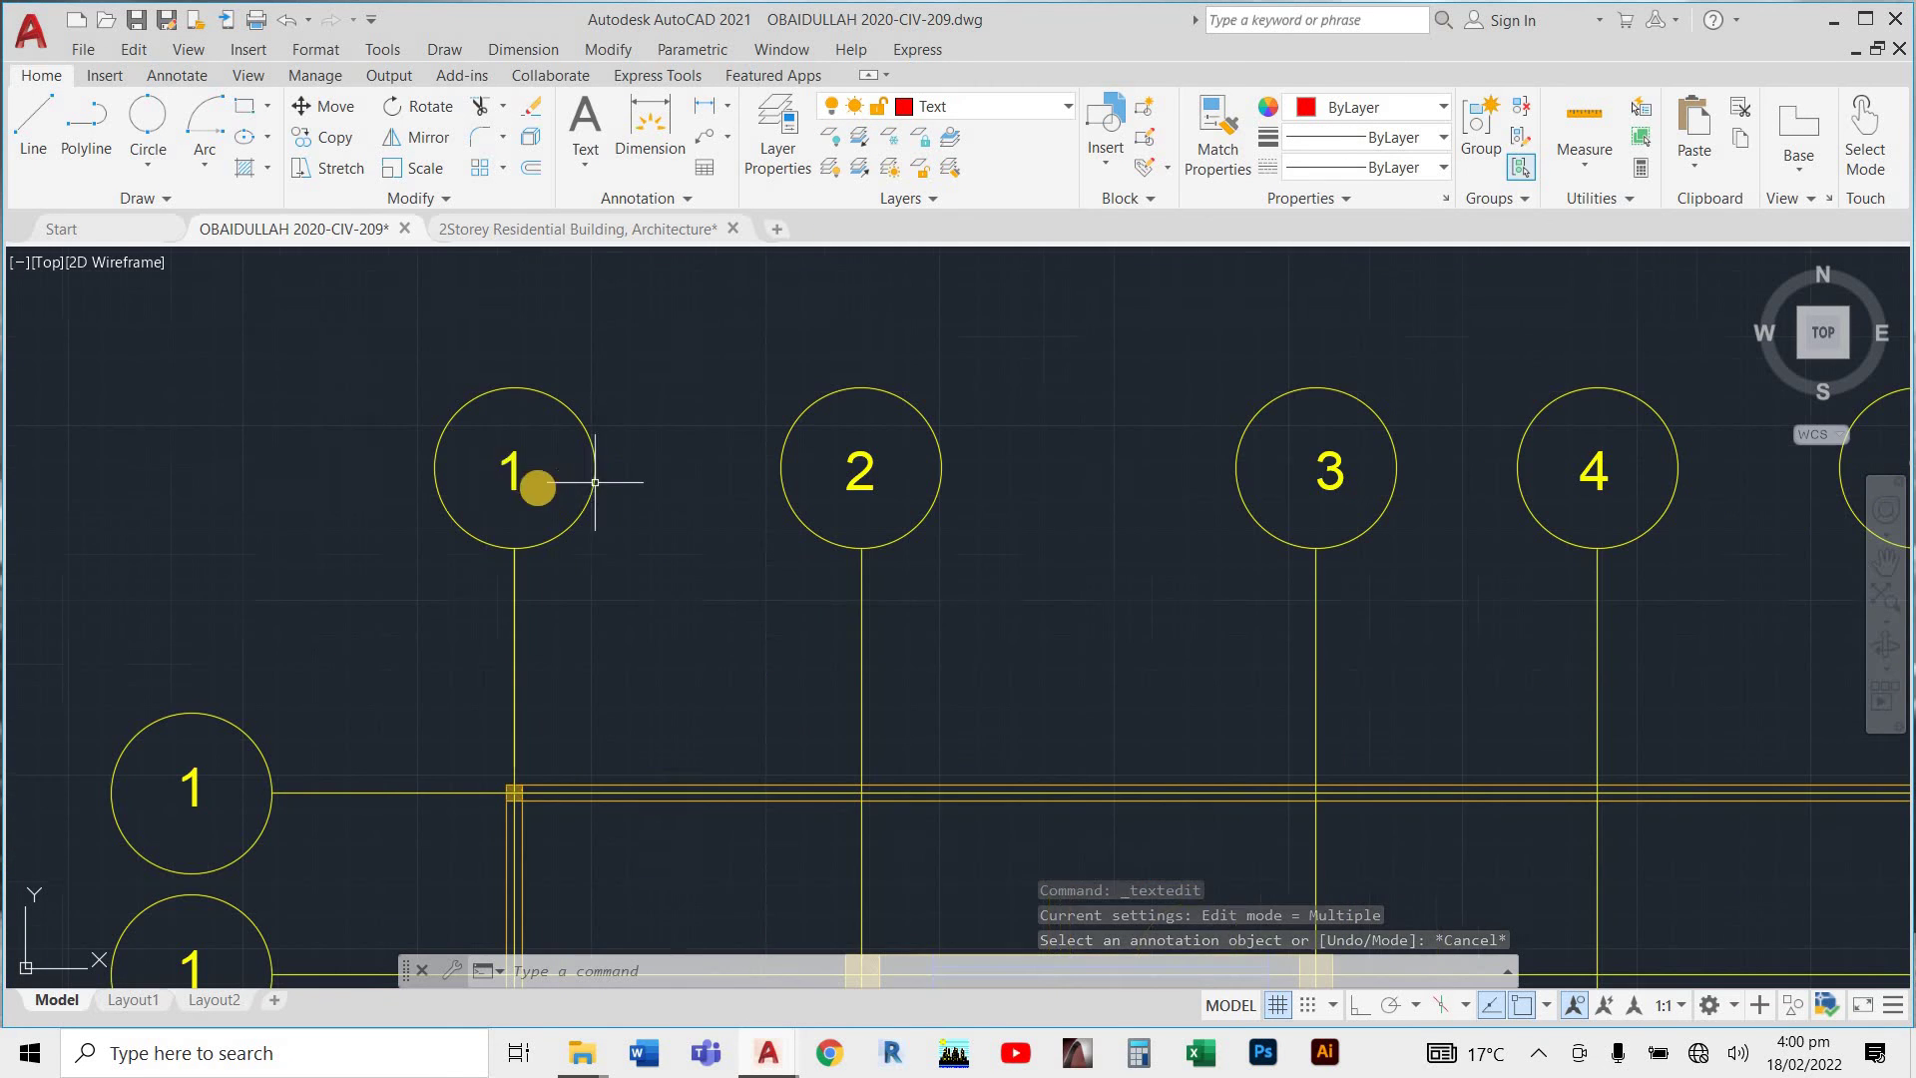
pyautogui.doubleClick(514, 469)
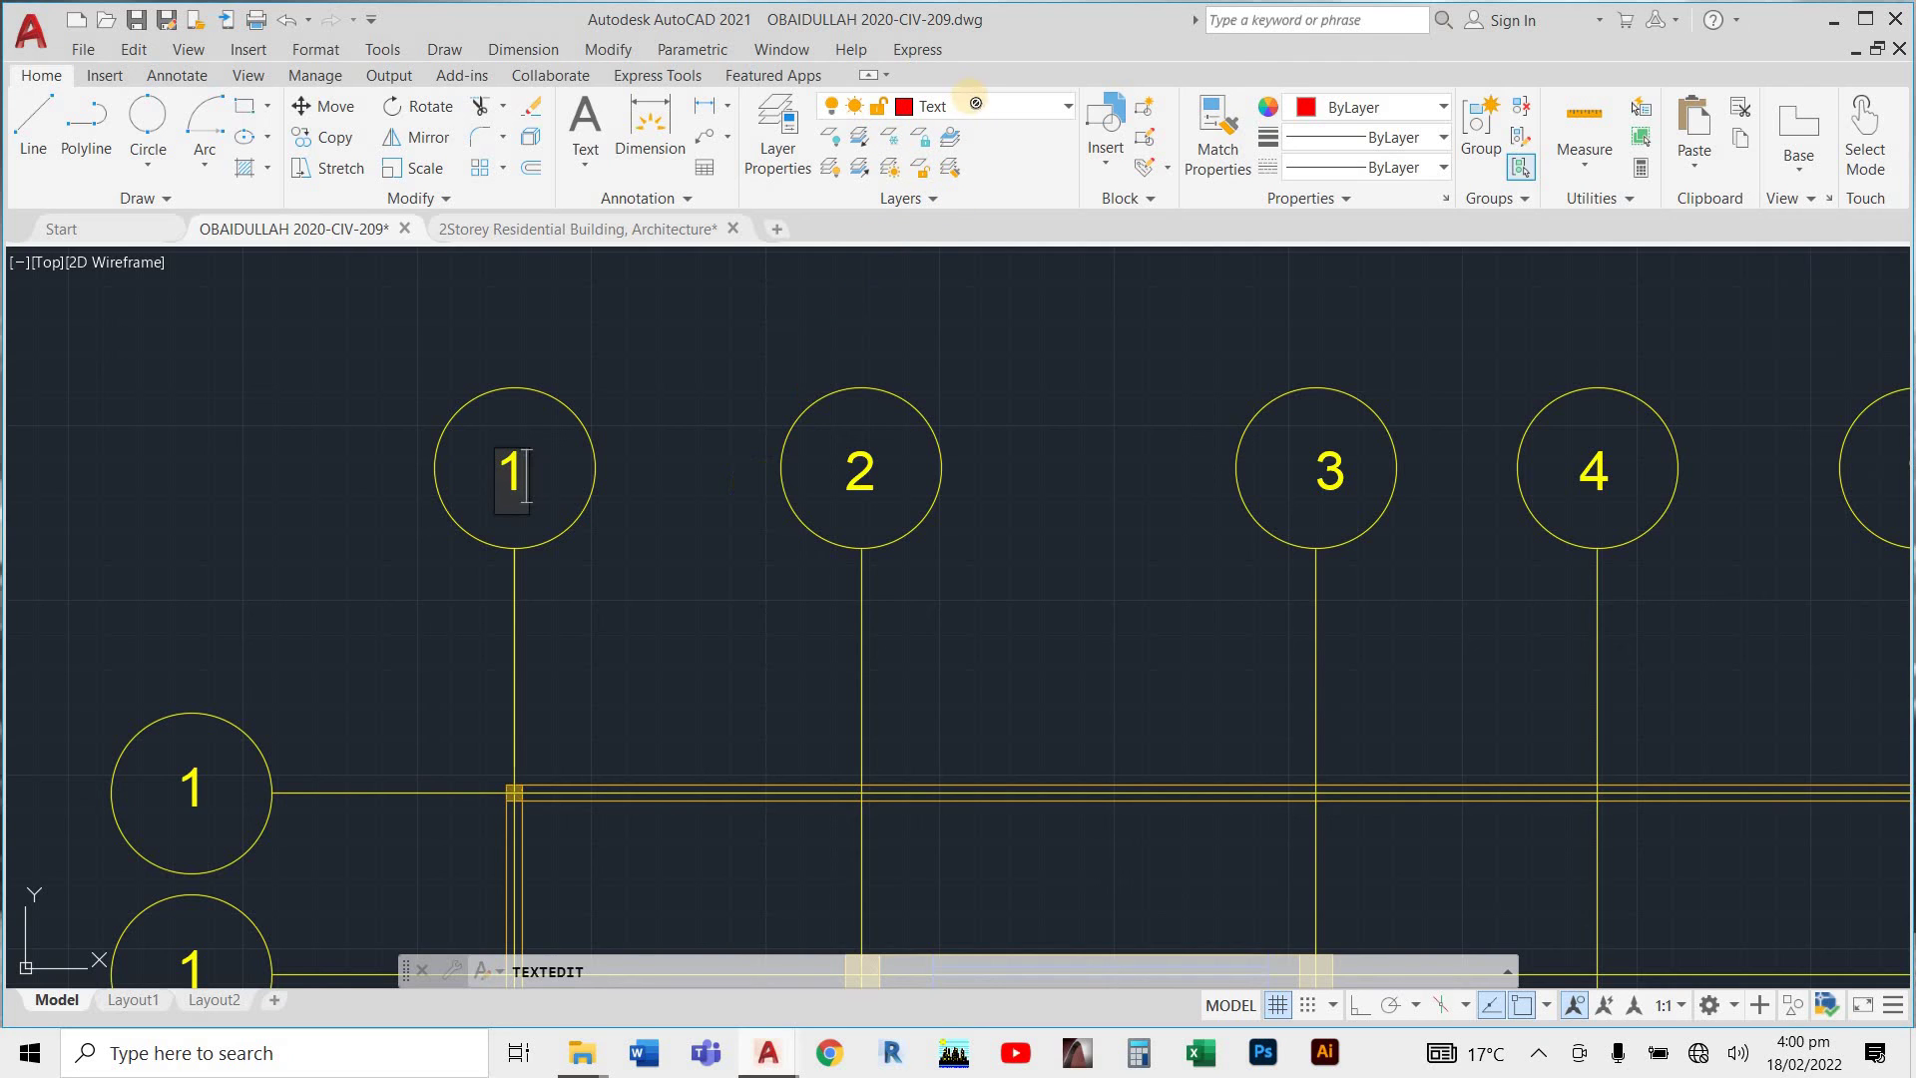
pyautogui.click(922, 264)
pyautogui.press('Escape')
pyautogui.click(722, 372)
pyautogui.press('Escape')
pyautogui.press('Escape')
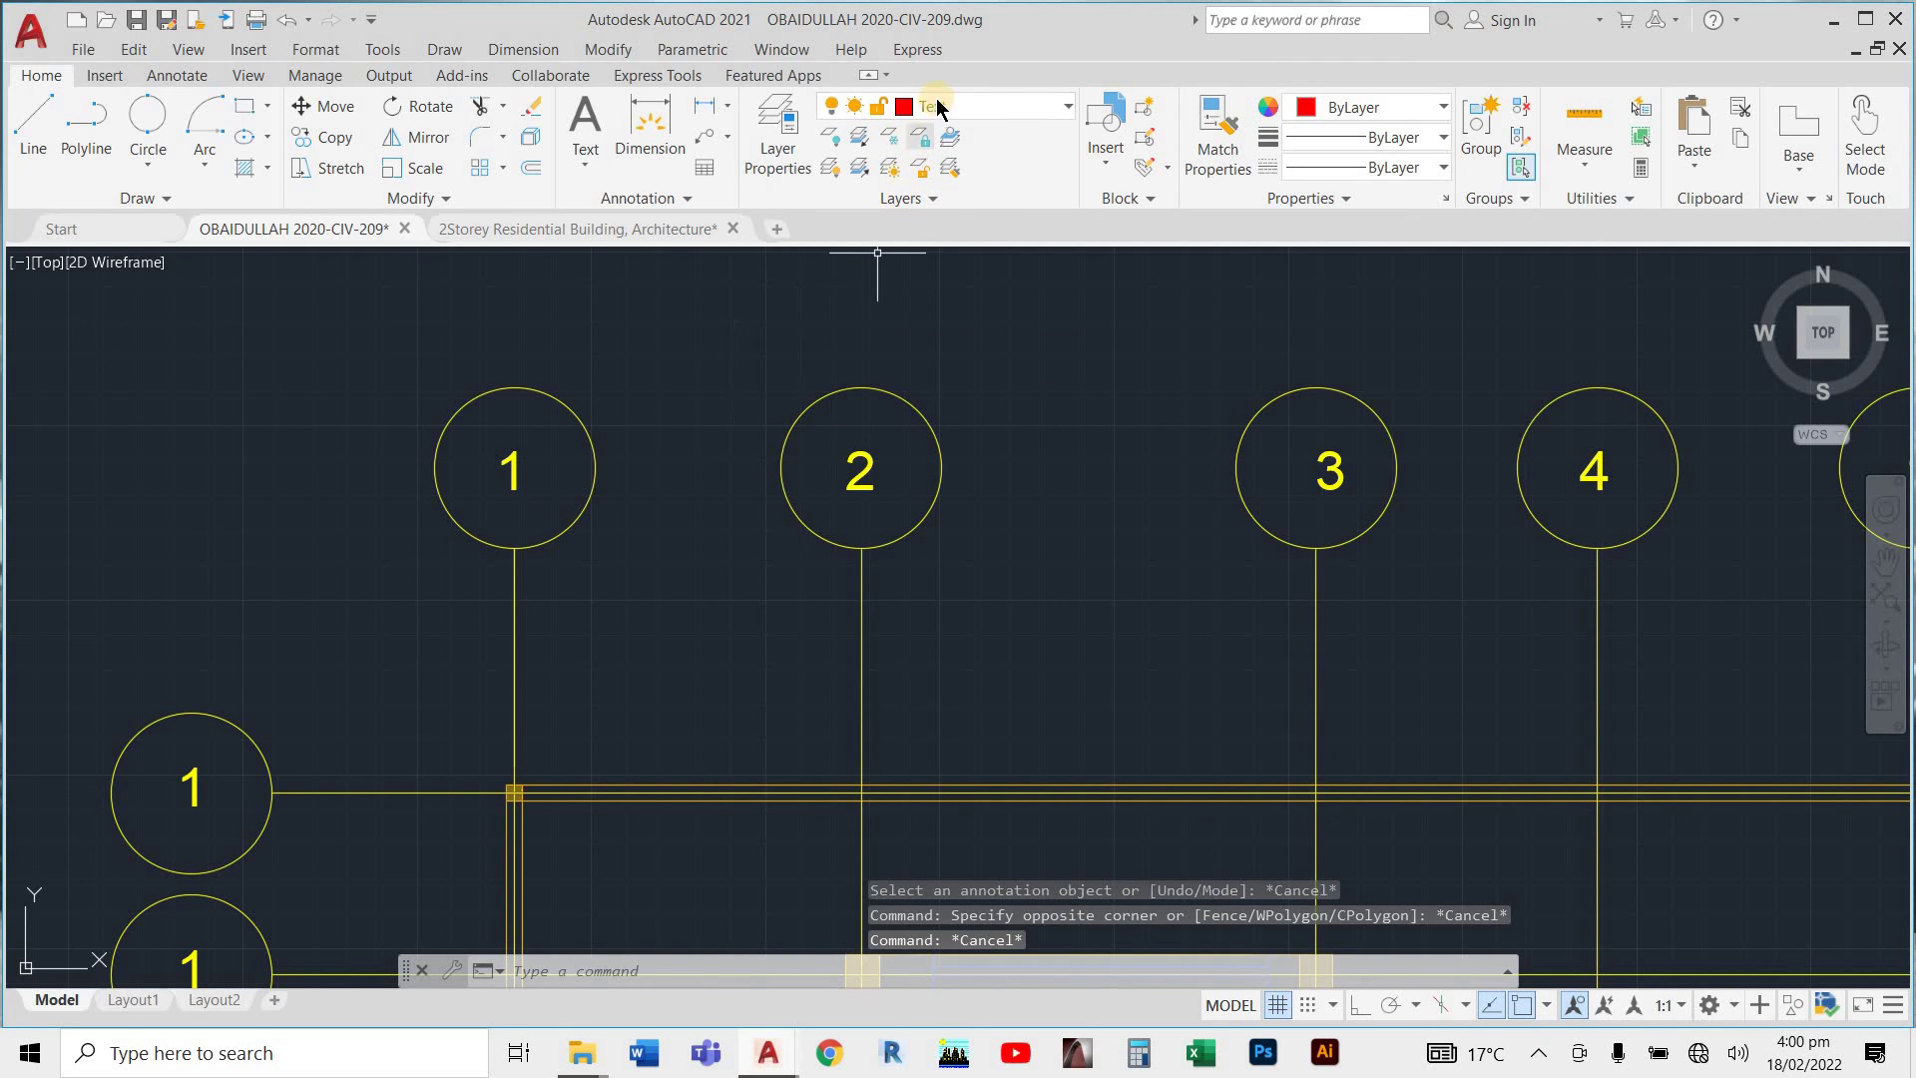
pyautogui.click(936, 106)
pyautogui.click(956, 319)
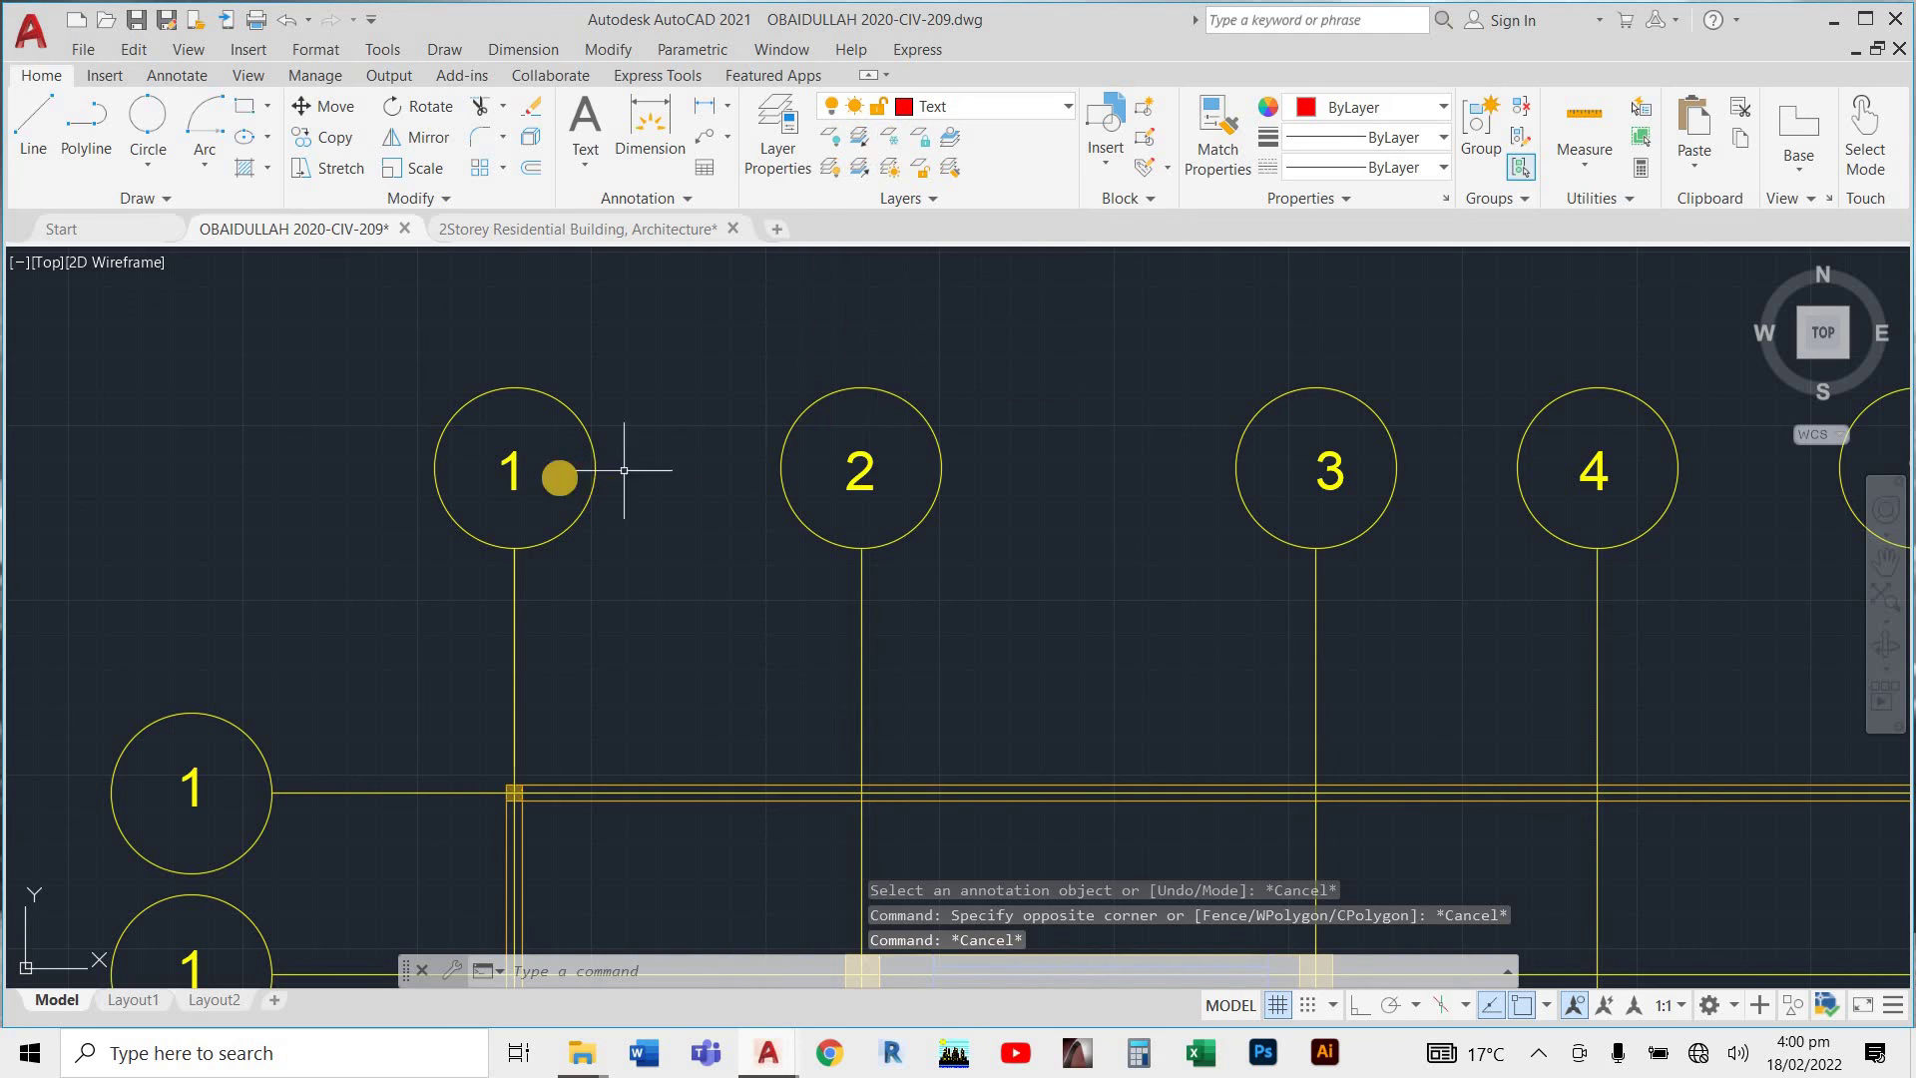
pyautogui.doubleClick(511, 470)
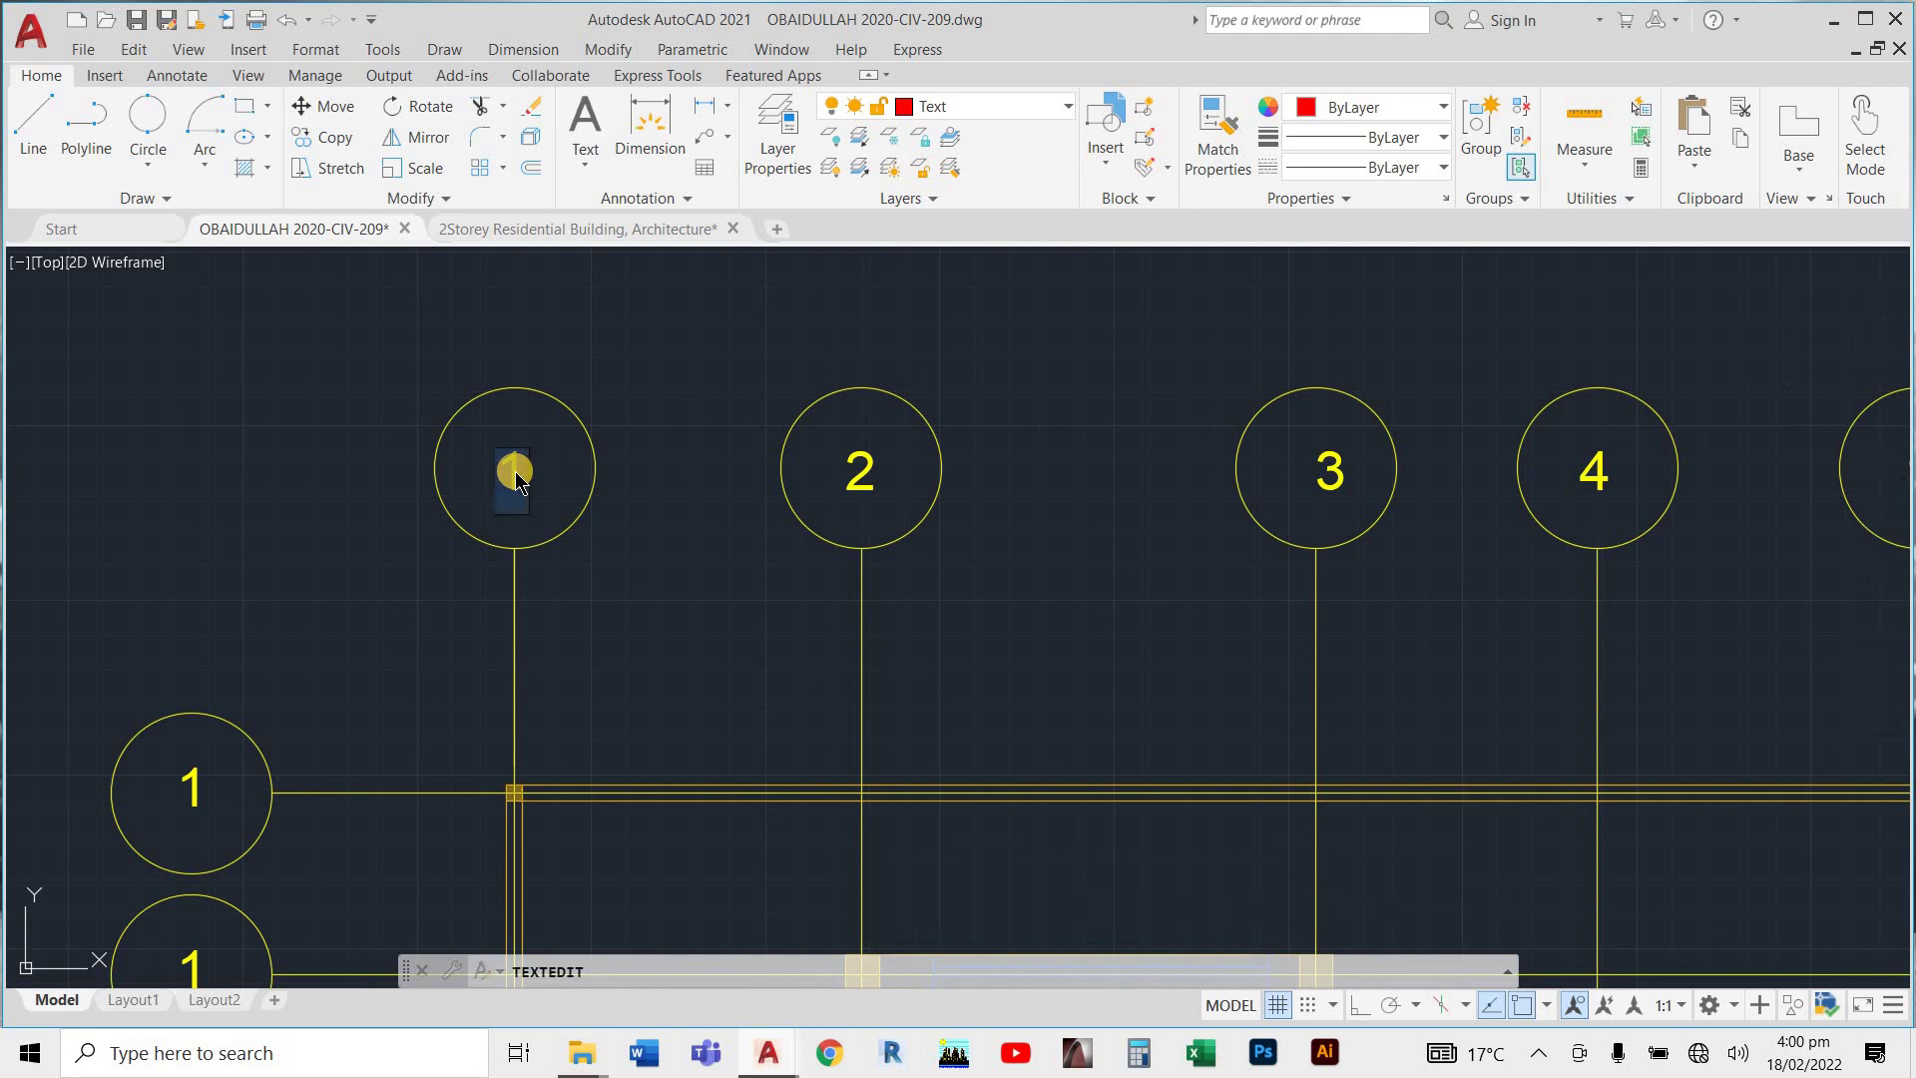
pyautogui.click(574, 507)
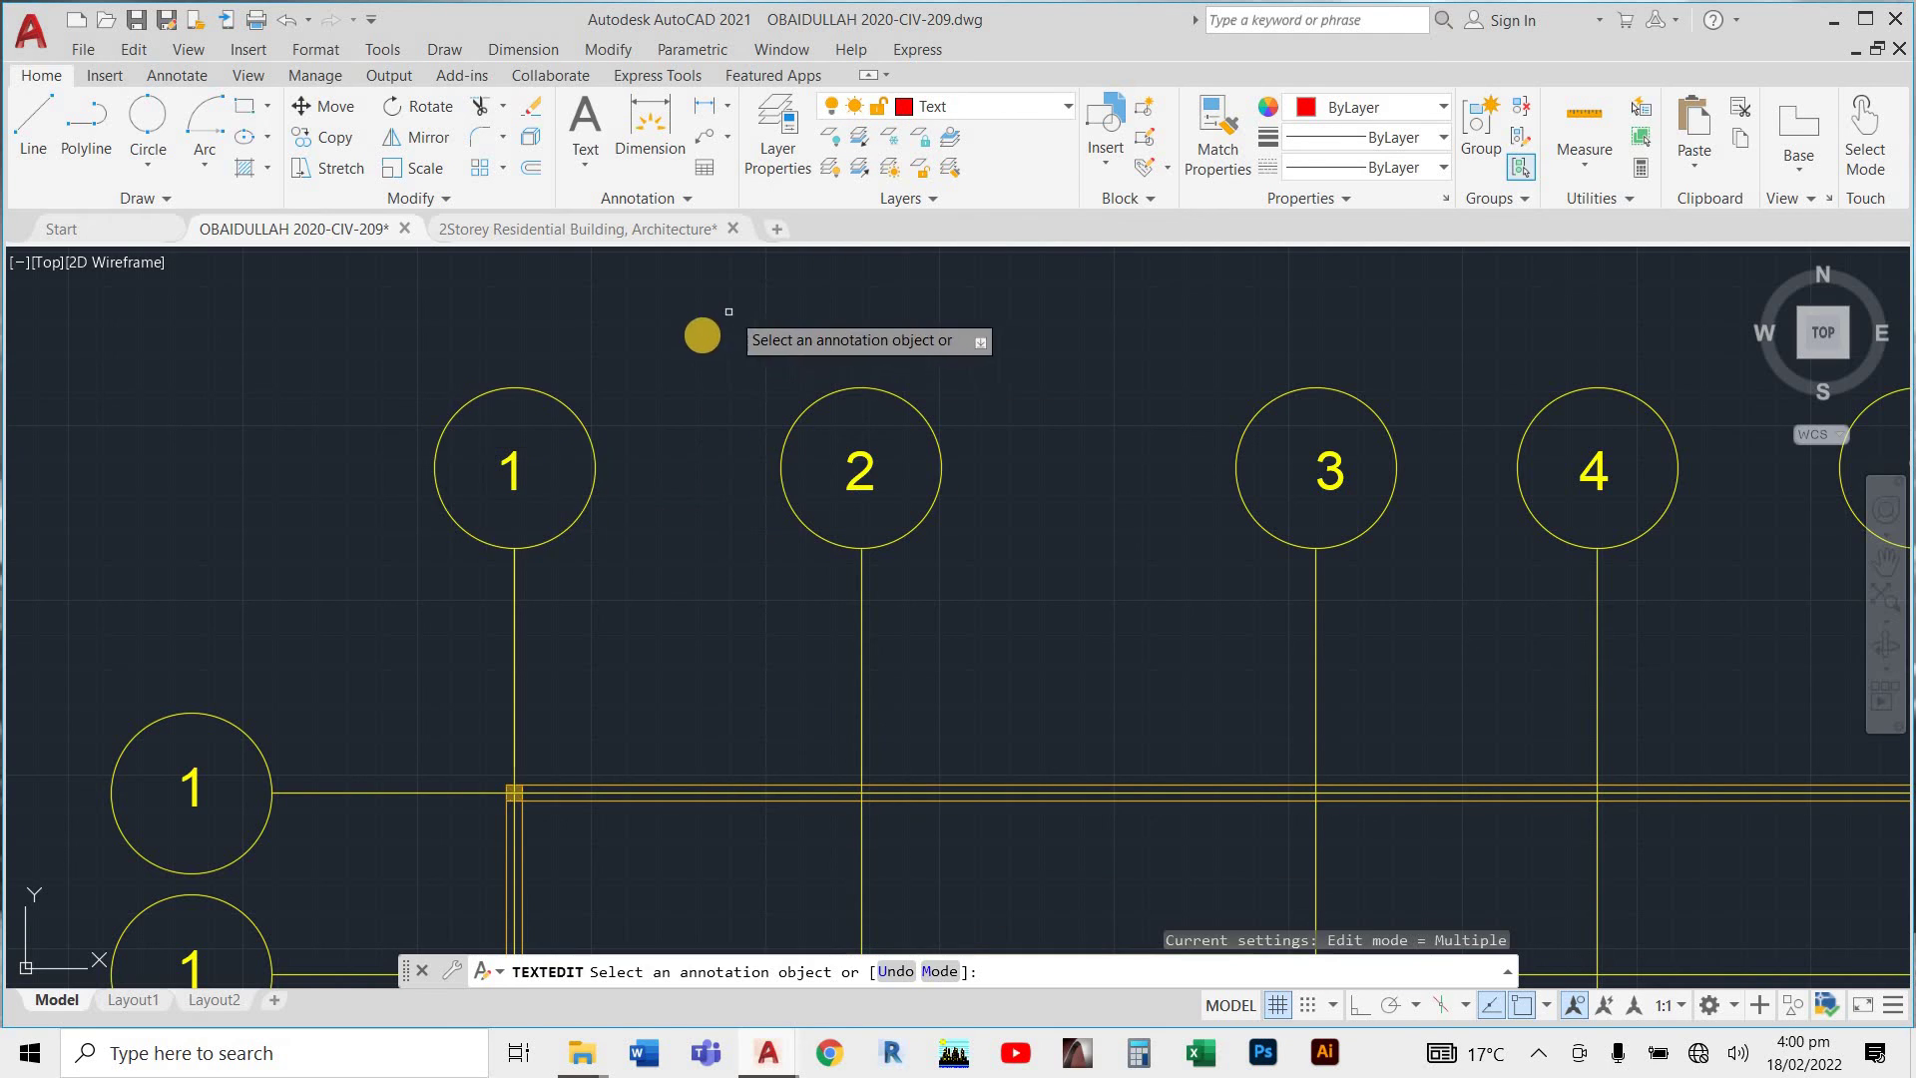
pyautogui.press('Escape')
# Draw a short helper line on the Text layer above the gap between the first two circles of the top row.
pyautogui.press('Return')
pyautogui.click(609, 353)
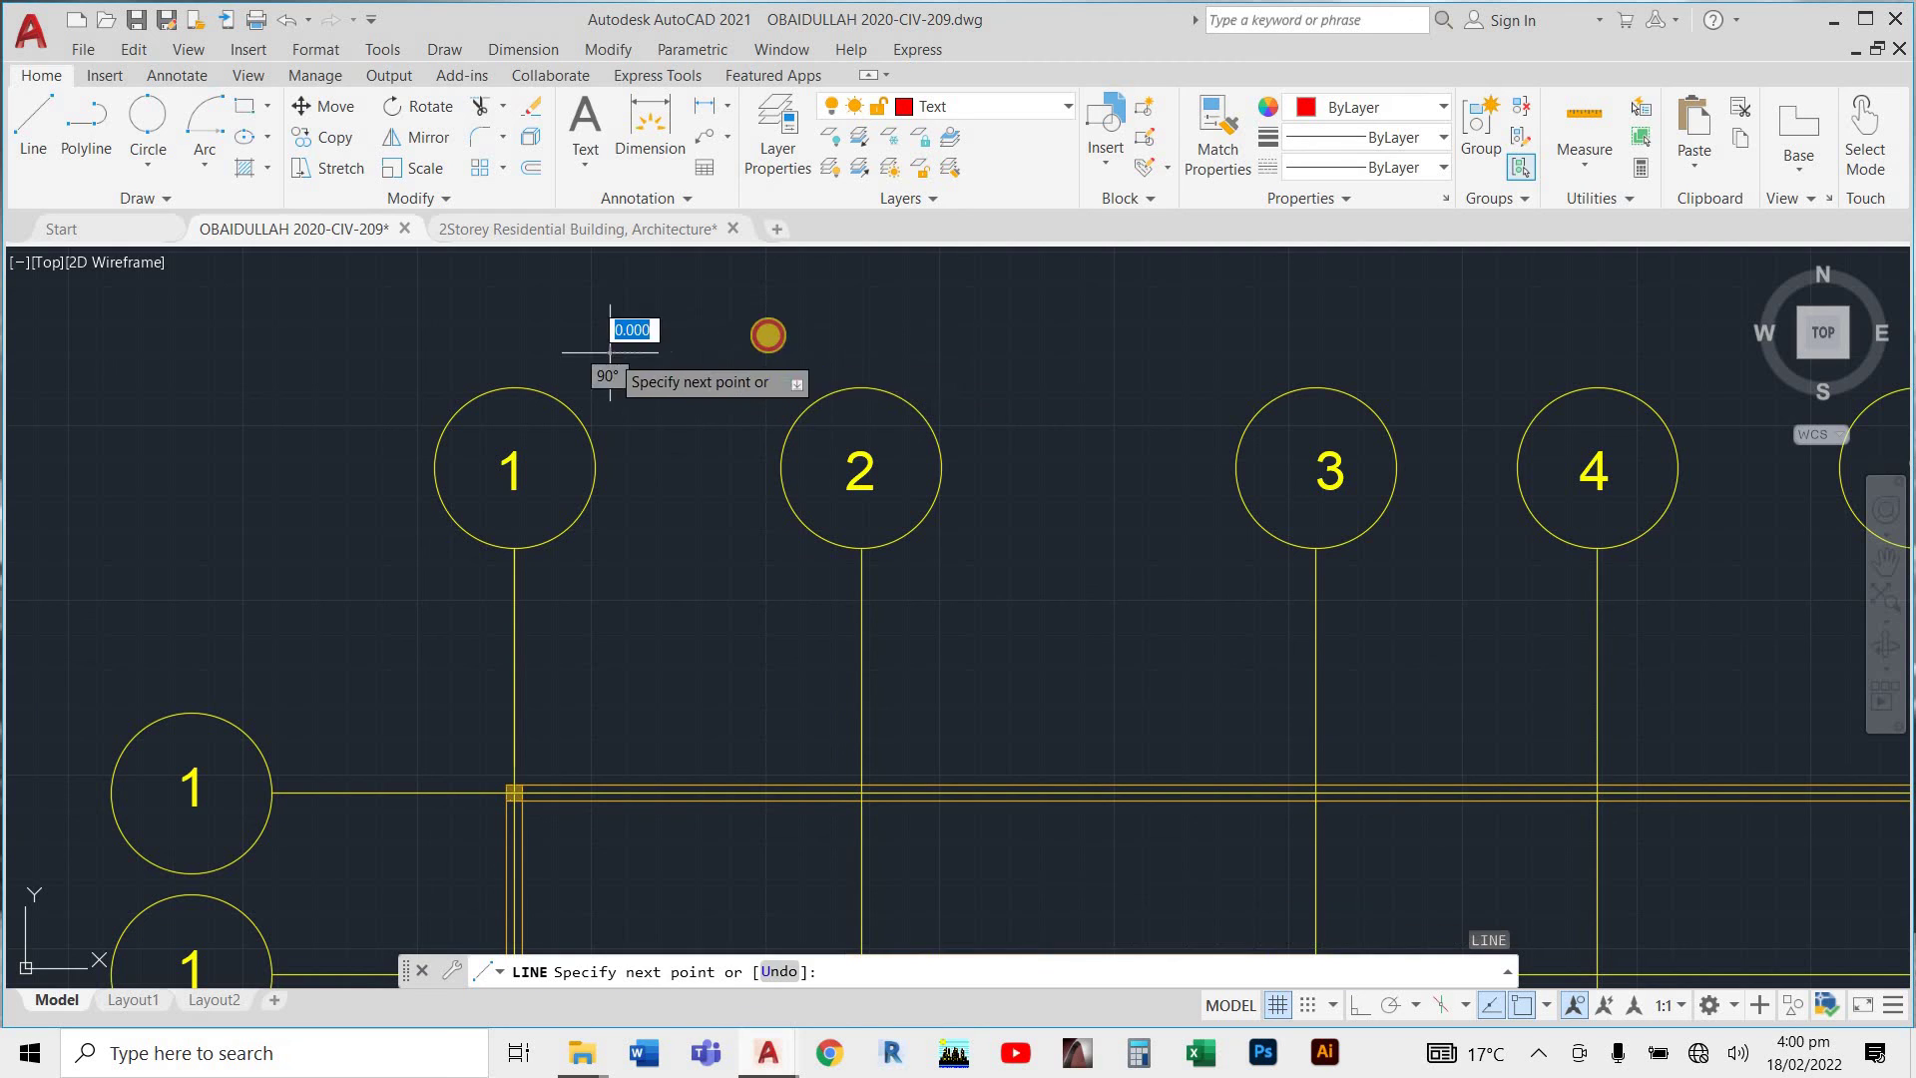
pyautogui.click(769, 335)
pyautogui.press('Escape')
# Match the properties of the helper line onto the number 1 in the first circle of the top row.
pyautogui.click(772, 308)
pyautogui.click(686, 398)
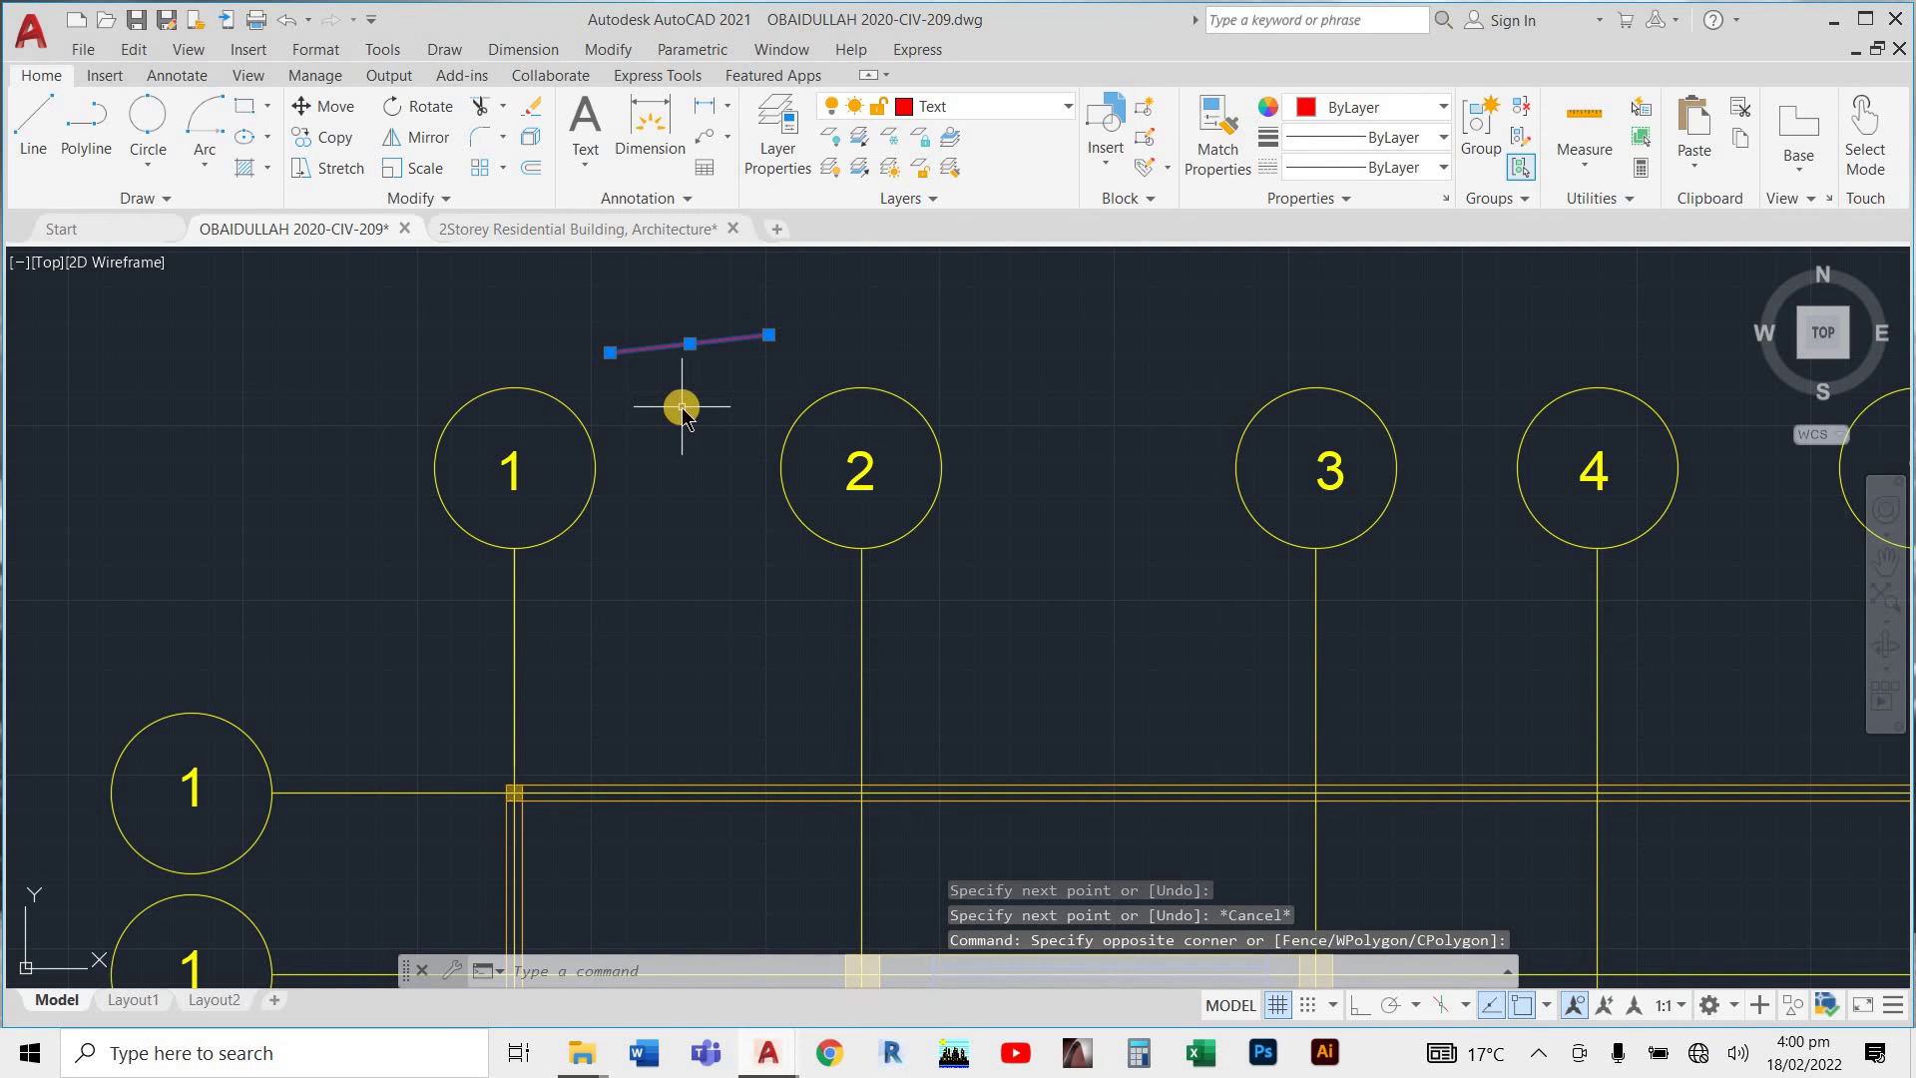
pyautogui.write('MA')
pyautogui.press('Return')
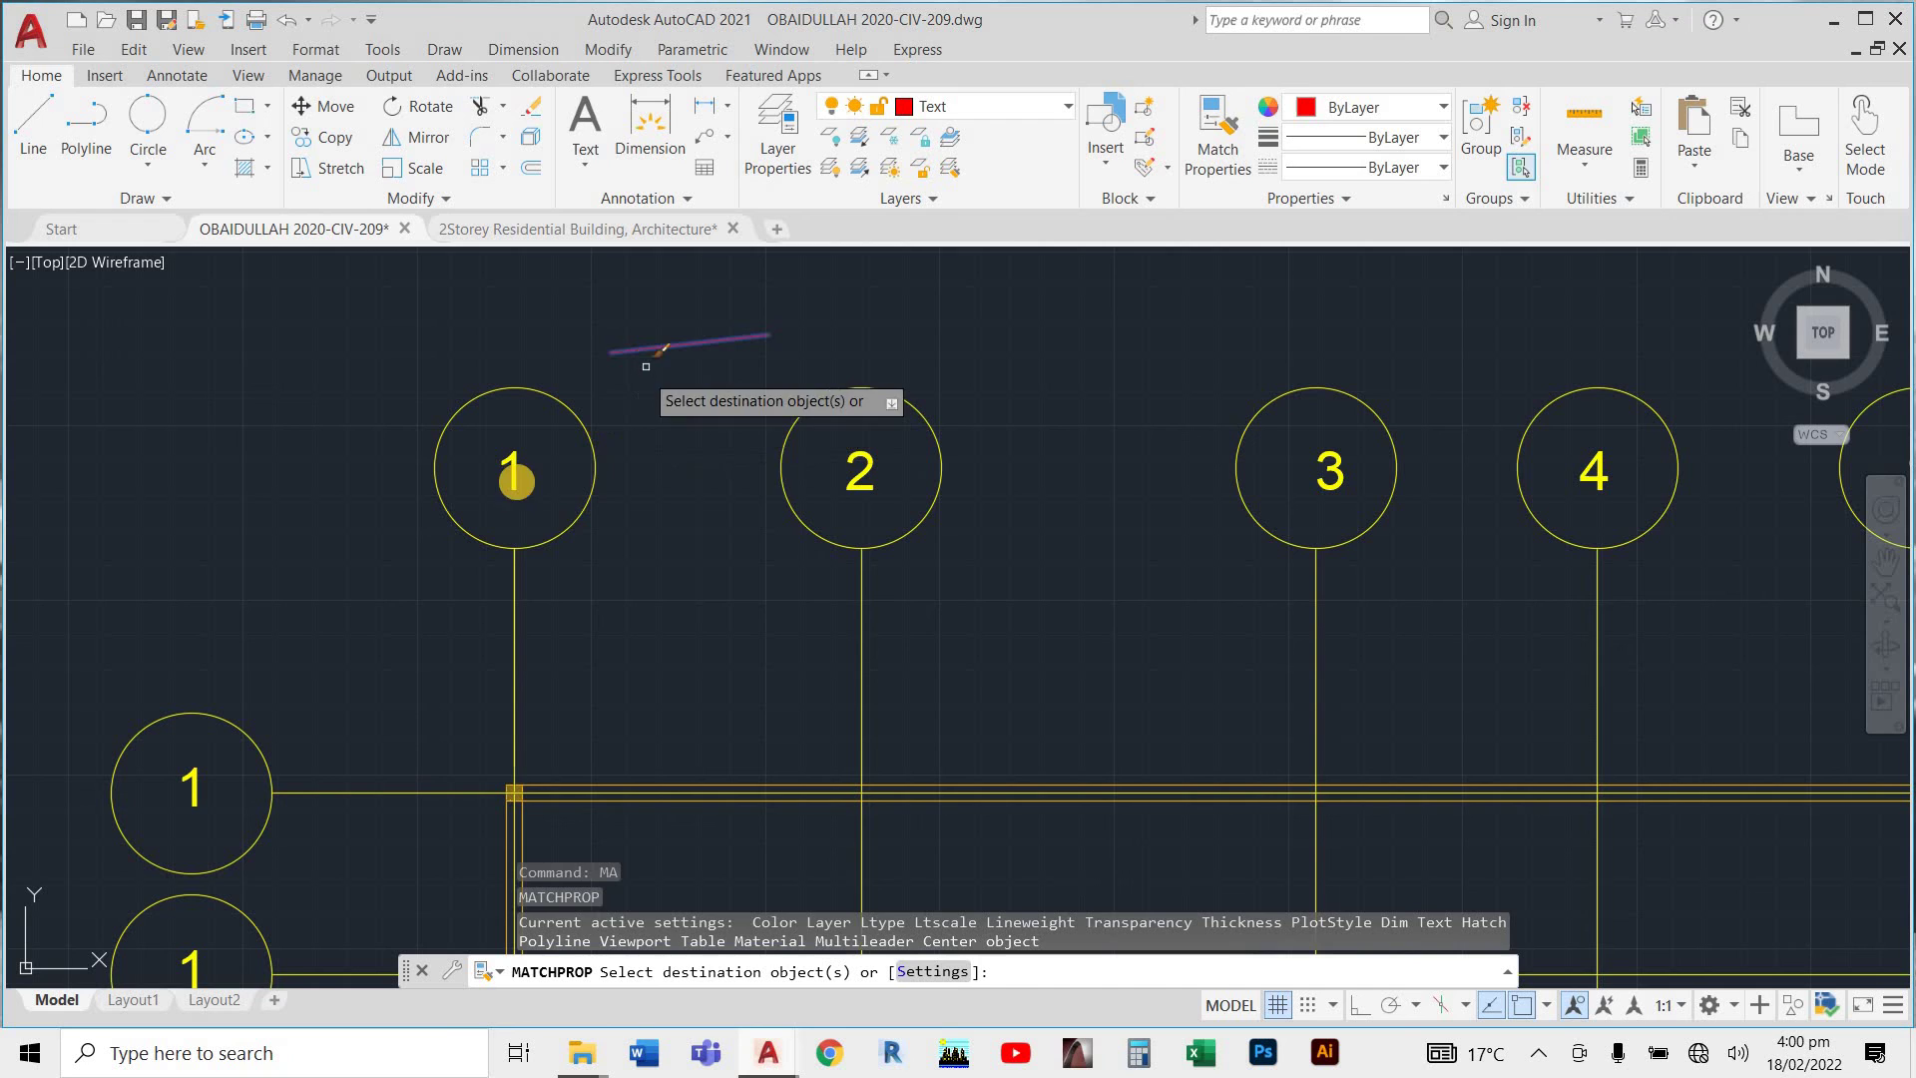
pyautogui.click(511, 470)
pyautogui.press('Escape')
# Delete the helper line above the top row of circles.
pyautogui.click(736, 313)
pyautogui.click(647, 406)
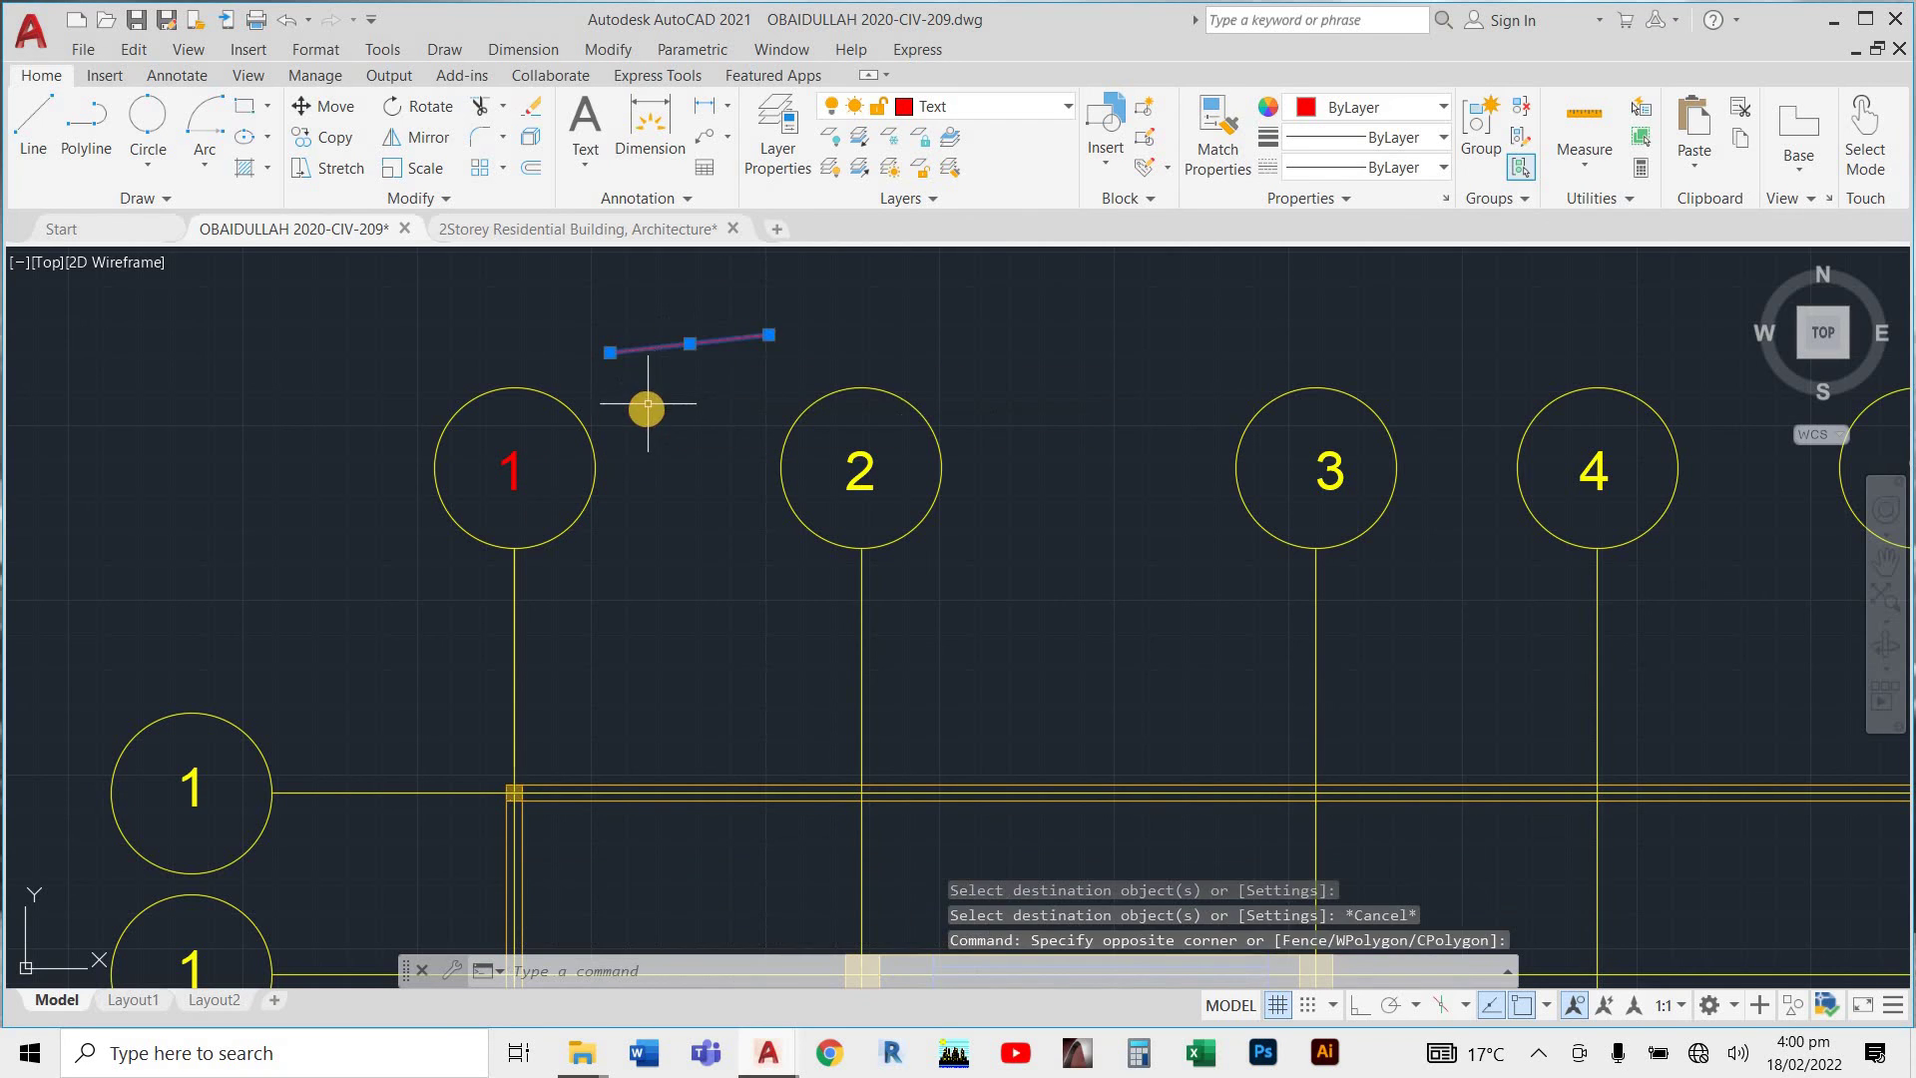
pyautogui.press('Delete')
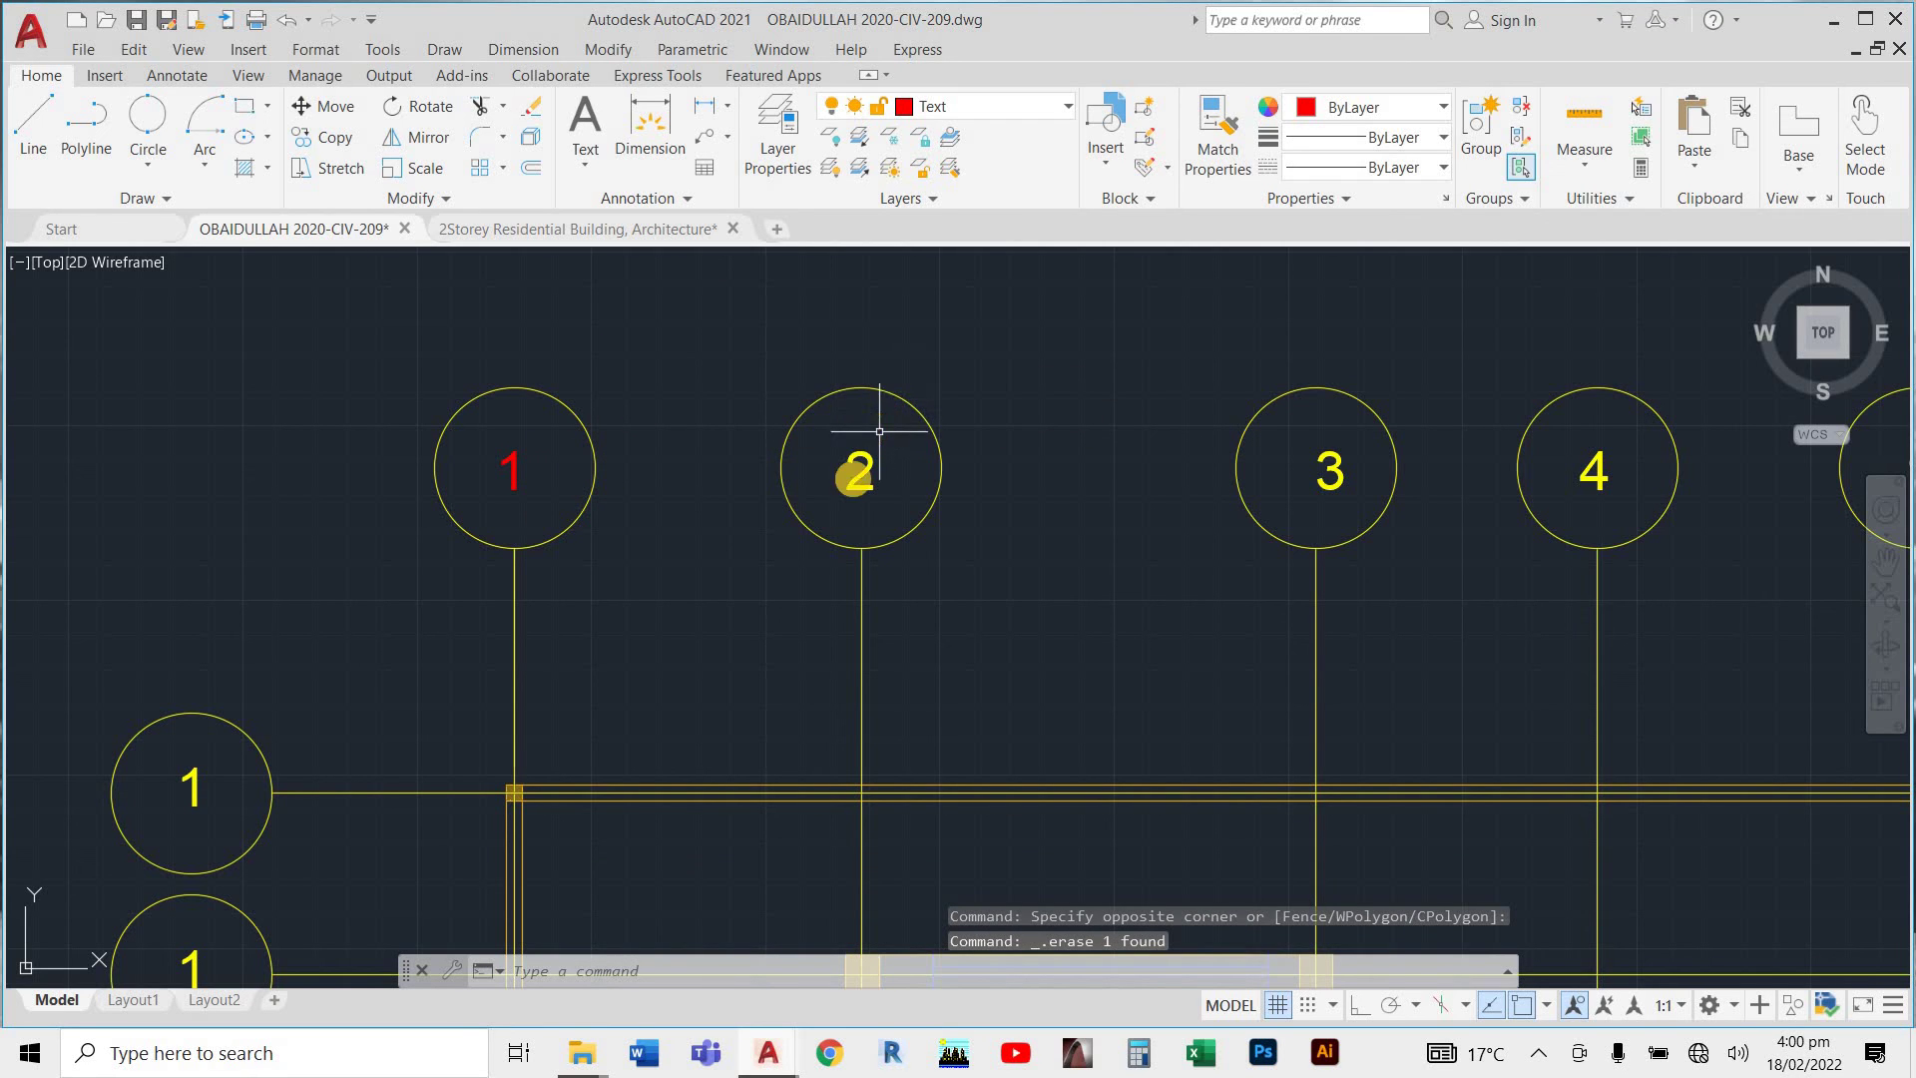
pyautogui.doubleClick(862, 472)
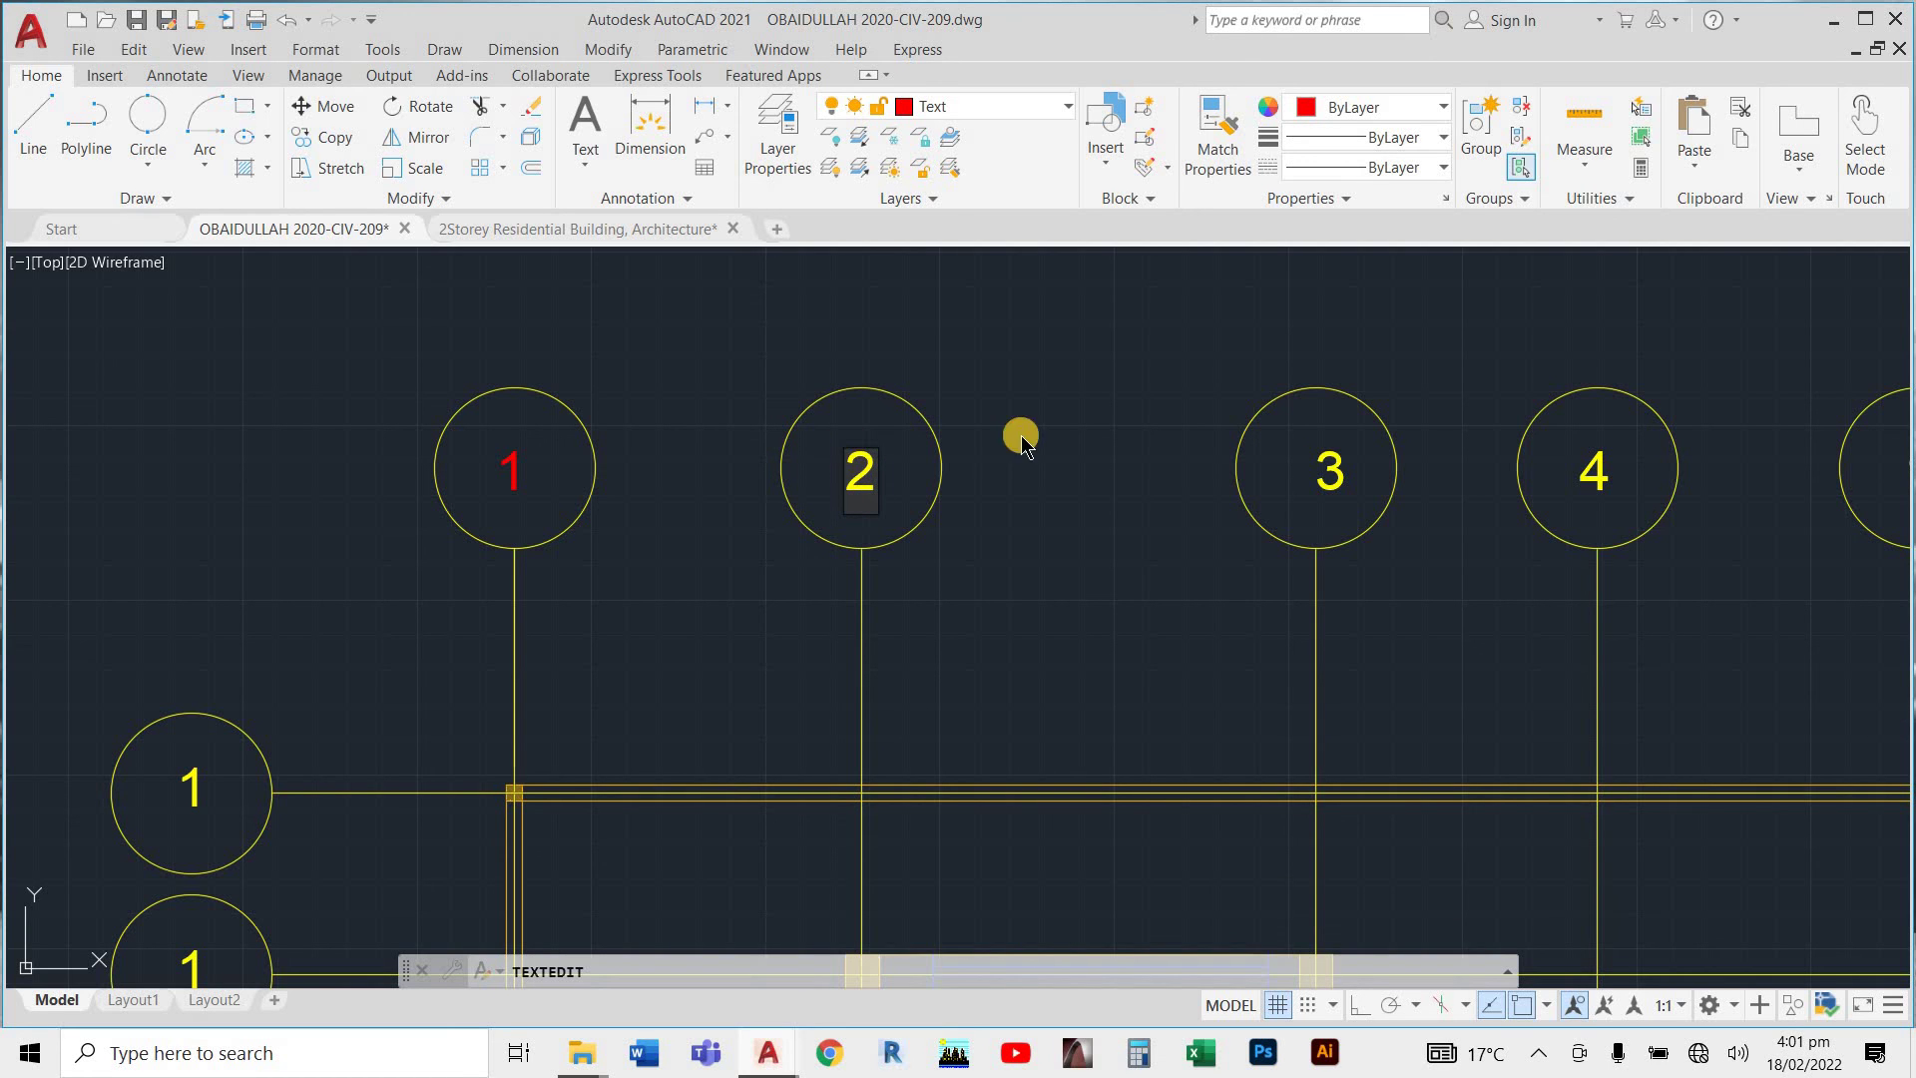
pyautogui.scroll(-4, 864, 335)
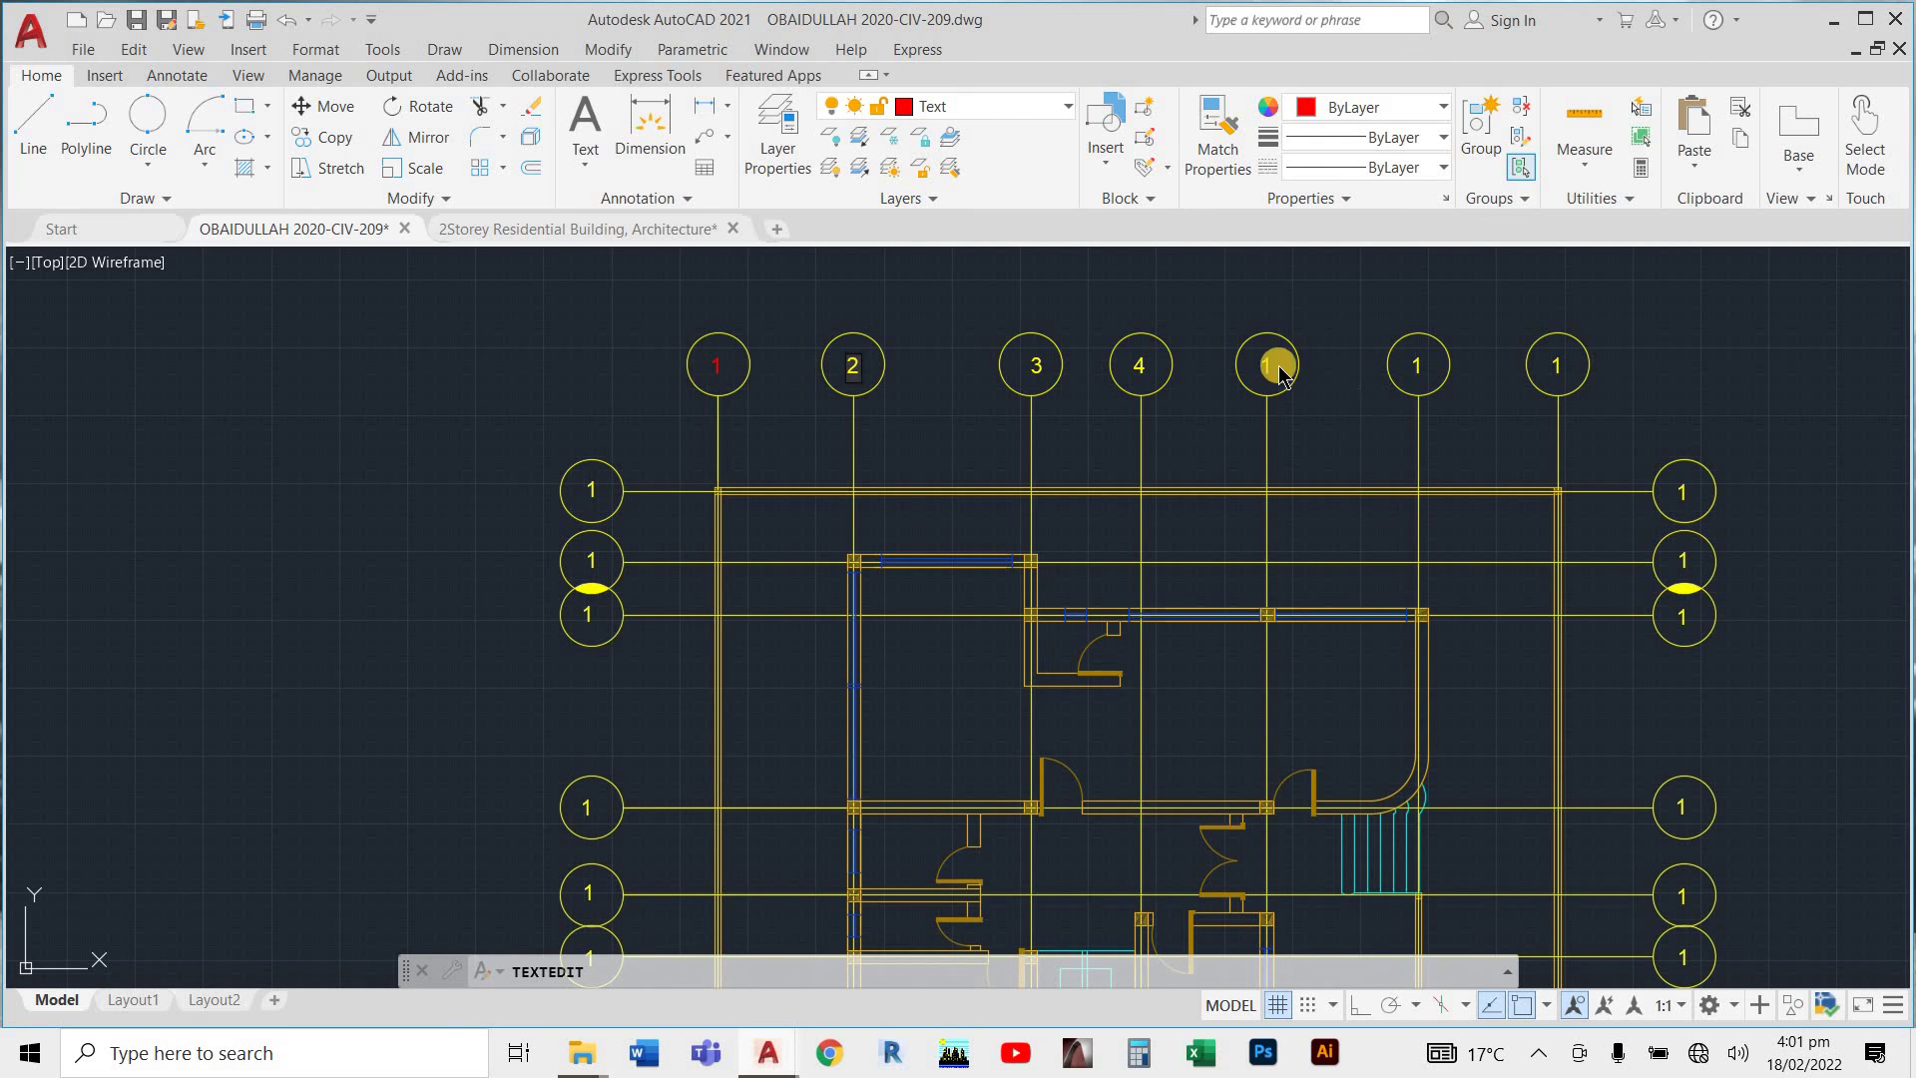
pyautogui.click(1270, 373)
pyautogui.scroll(6, 1266, 364)
pyautogui.press('Escape')
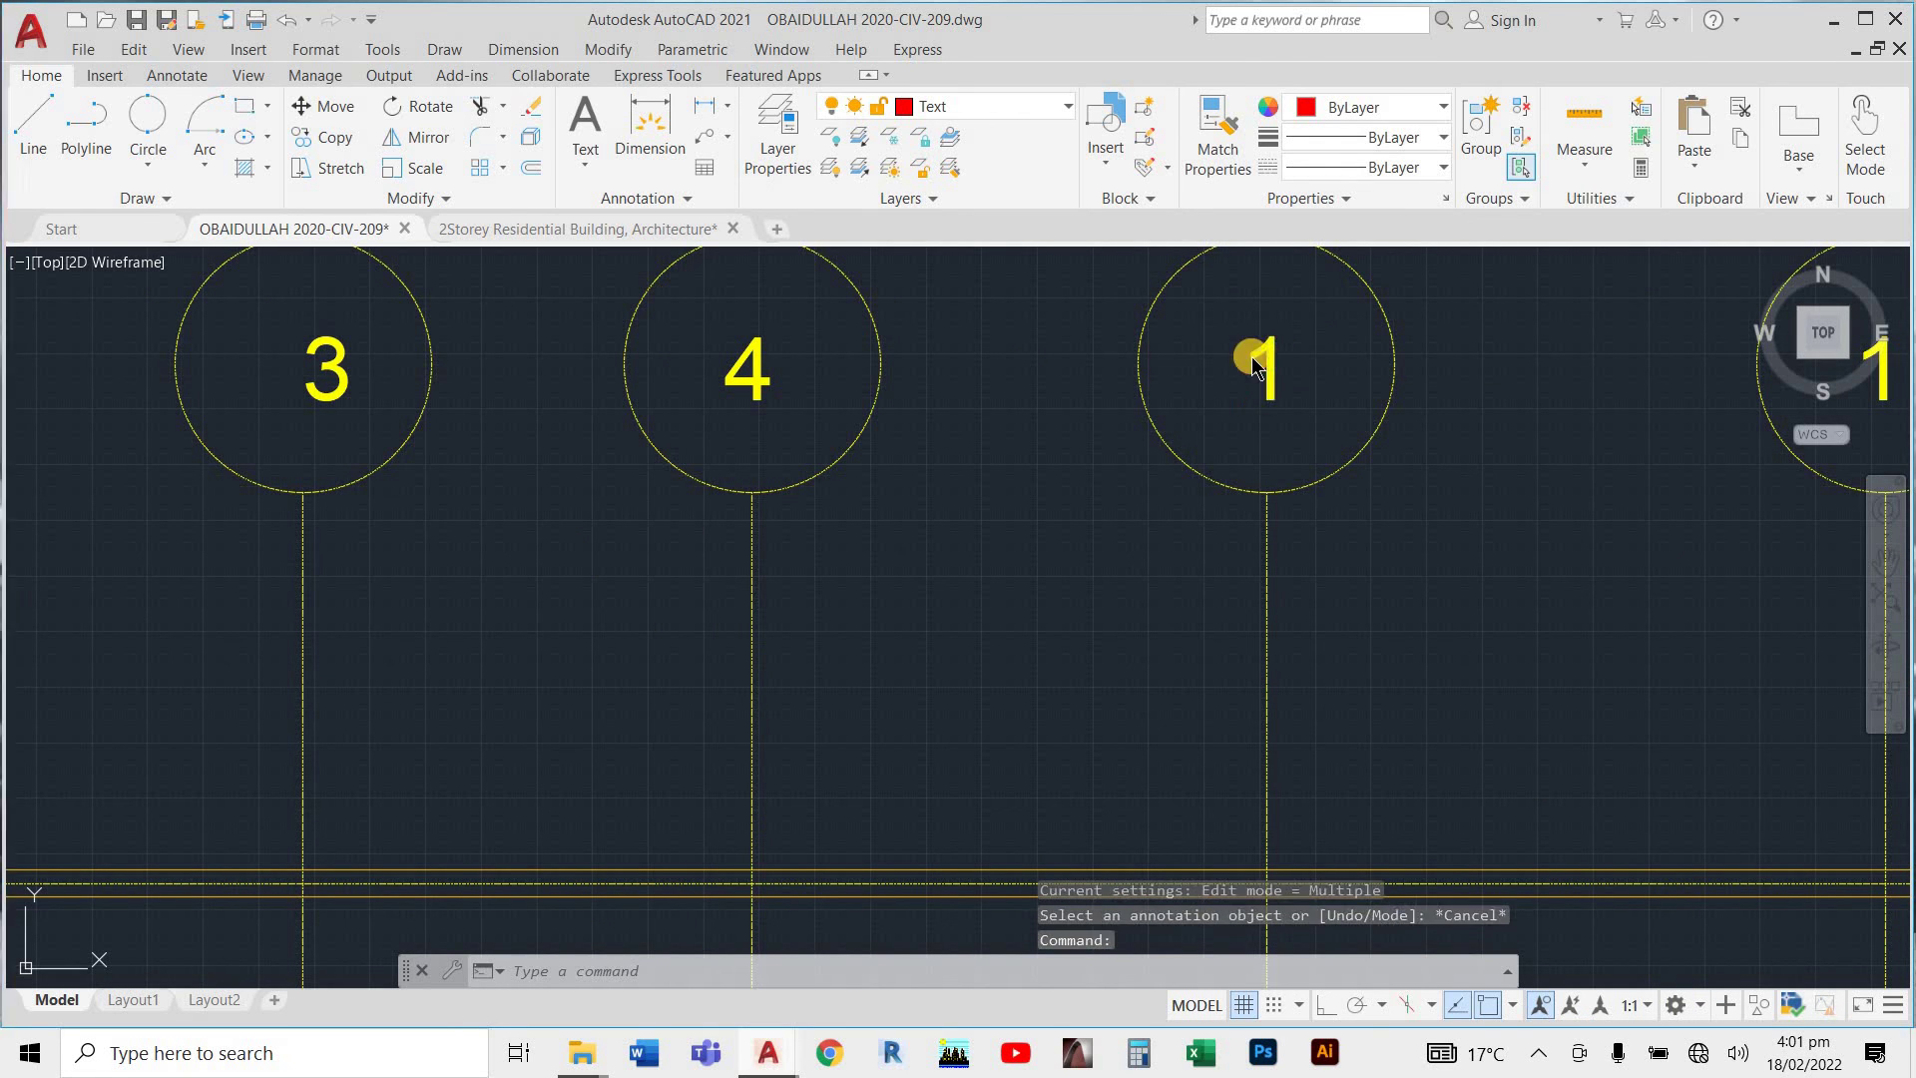
# Change the label in the fifth circle of the top row to 5.
pyautogui.doubleClick(1268, 361)
pyautogui.write('5')
pyautogui.scroll(-5, 1675, 462)
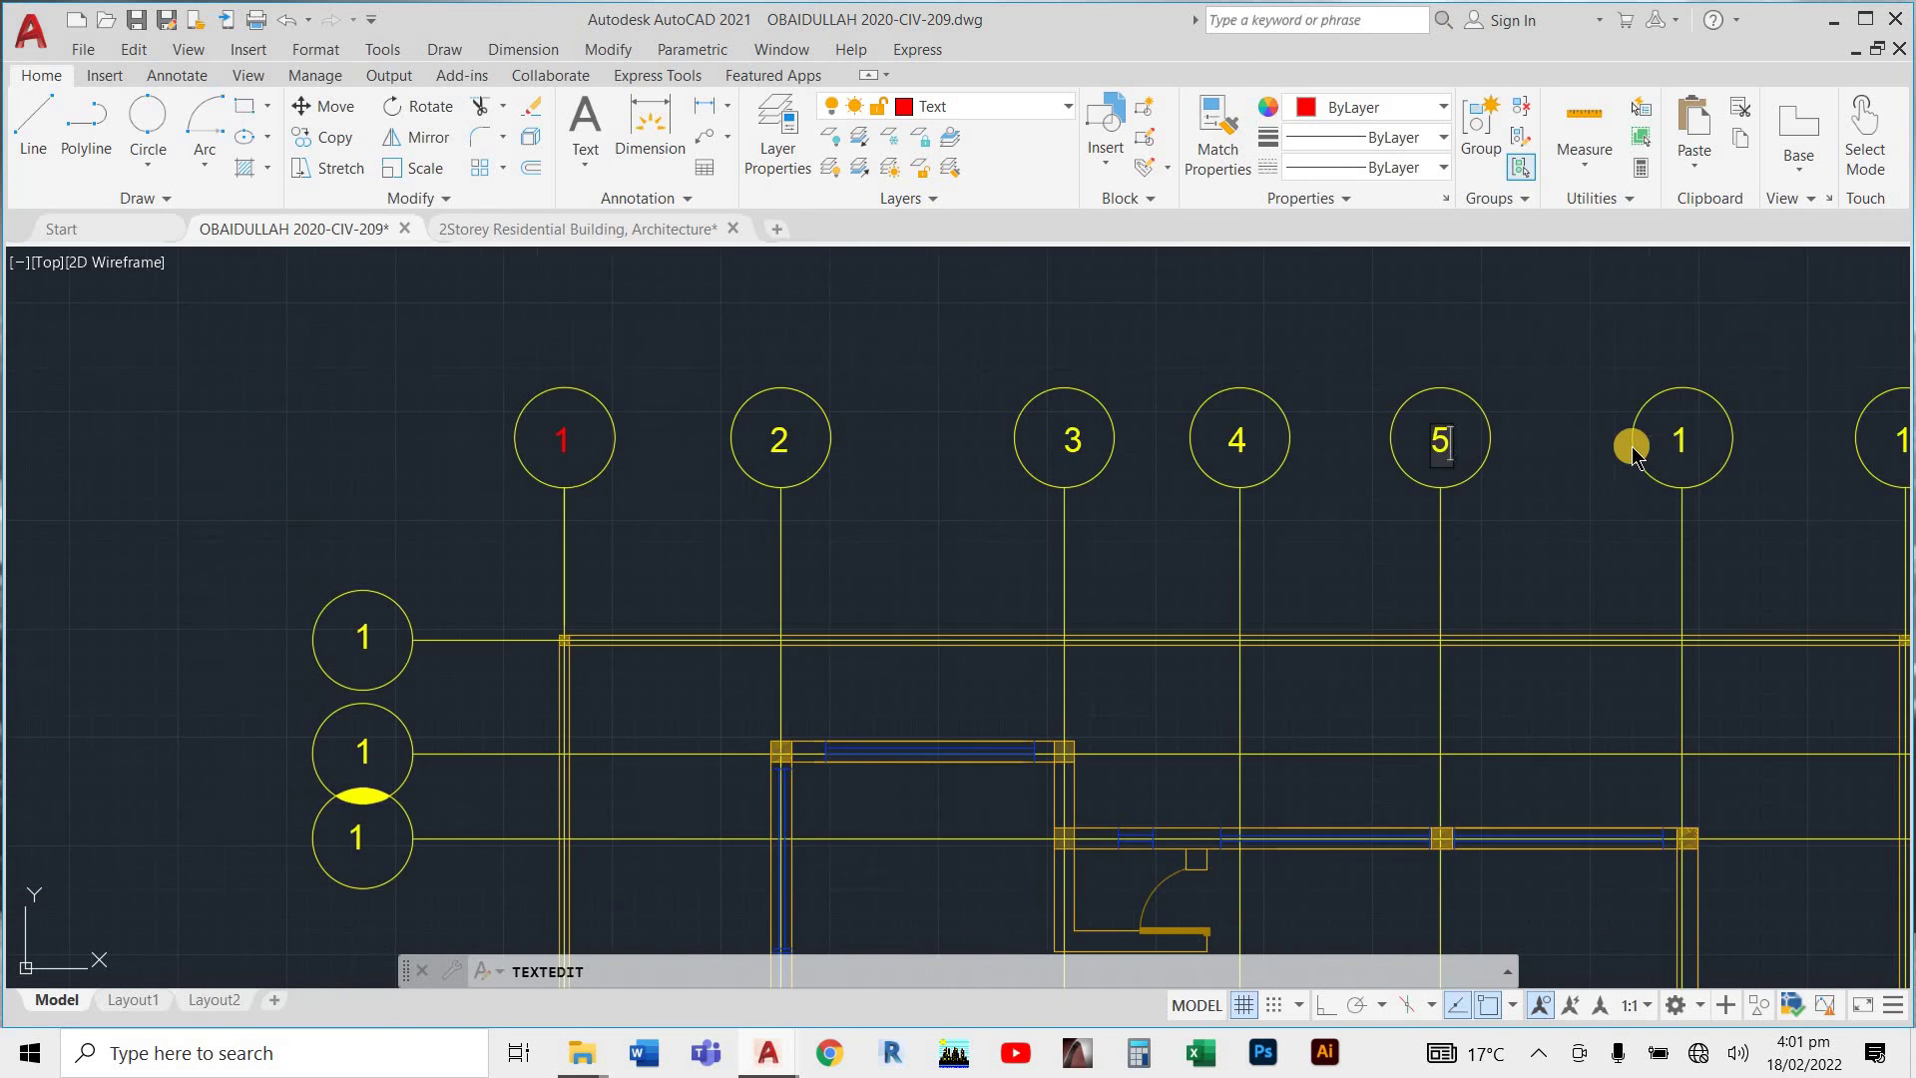
pyautogui.scroll(3, 1630, 440)
pyautogui.click(1687, 435)
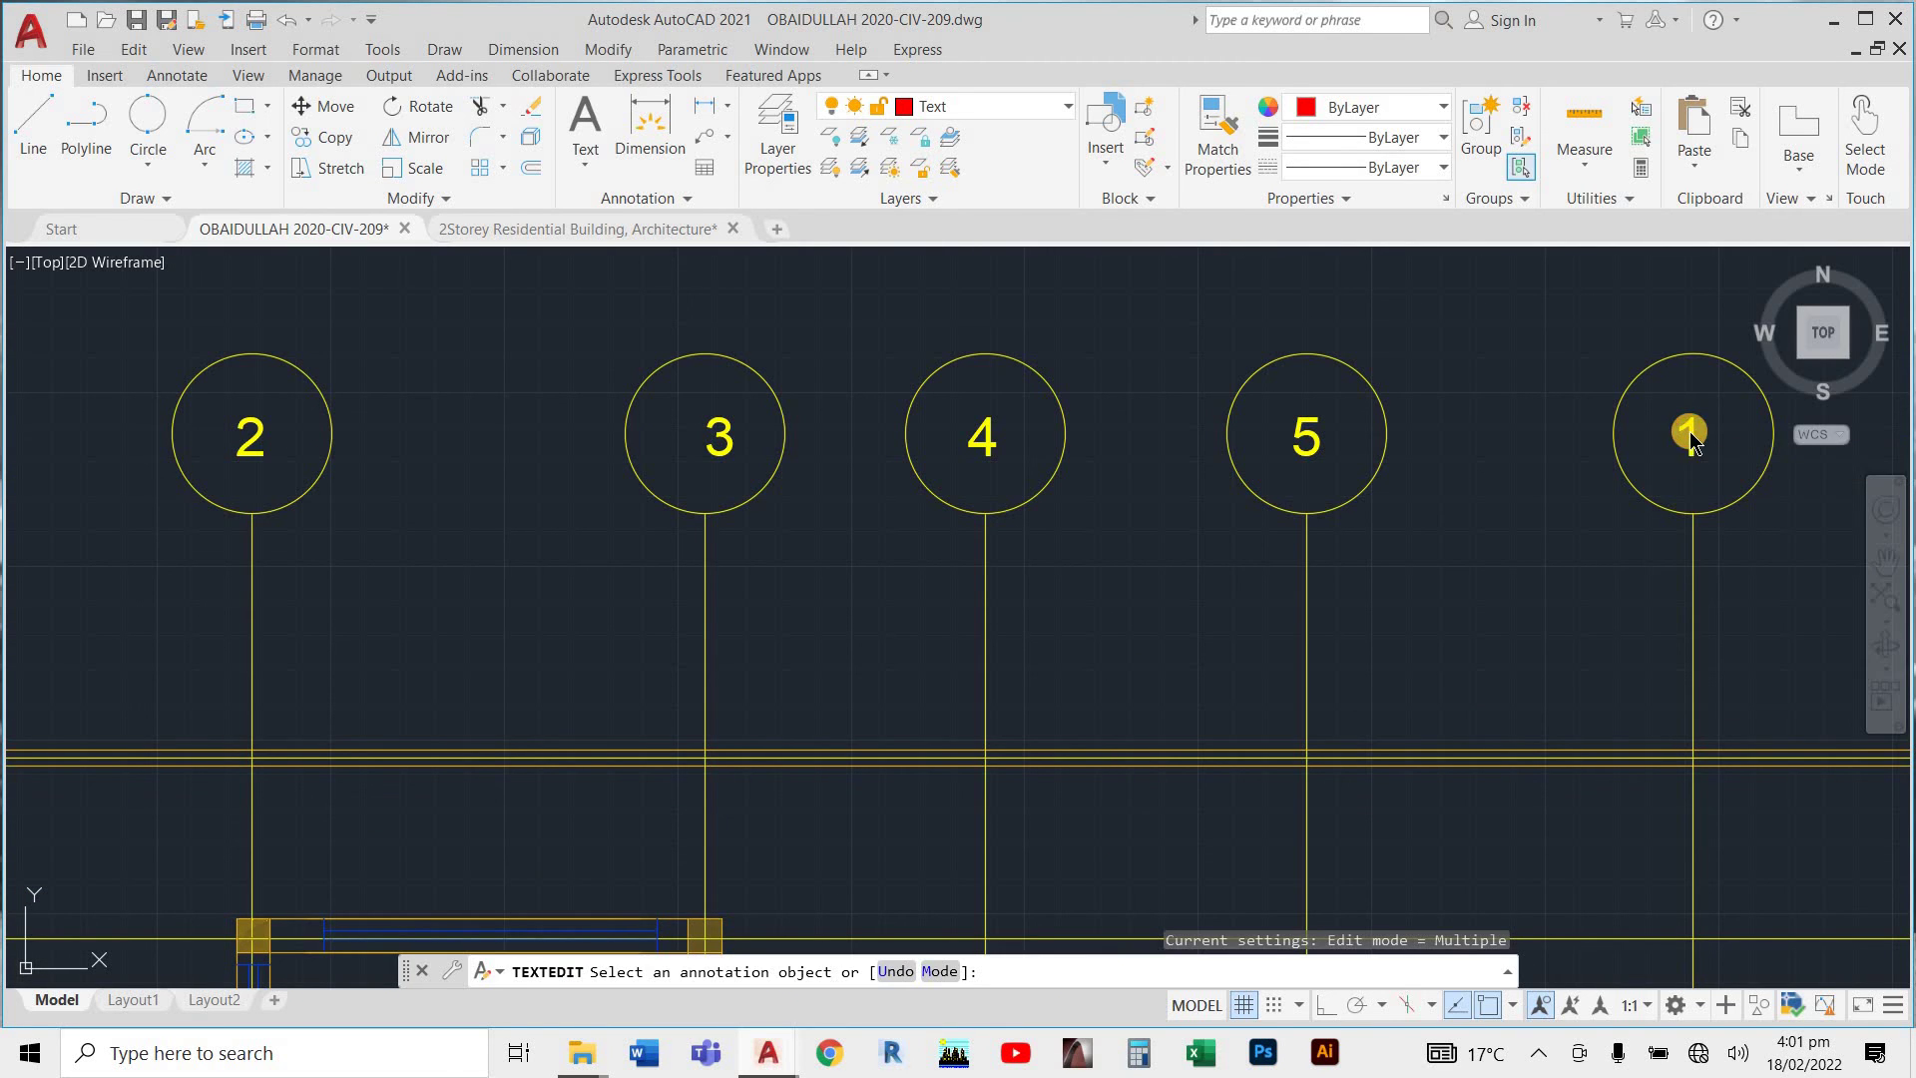
# Change the label in the sixth circle of the top row to 6 and end text editing.
pyautogui.click(1686, 435)
pyautogui.write('6')
pyautogui.scroll(-5, 1407, 509)
pyautogui.scroll(4, 1612, 487)
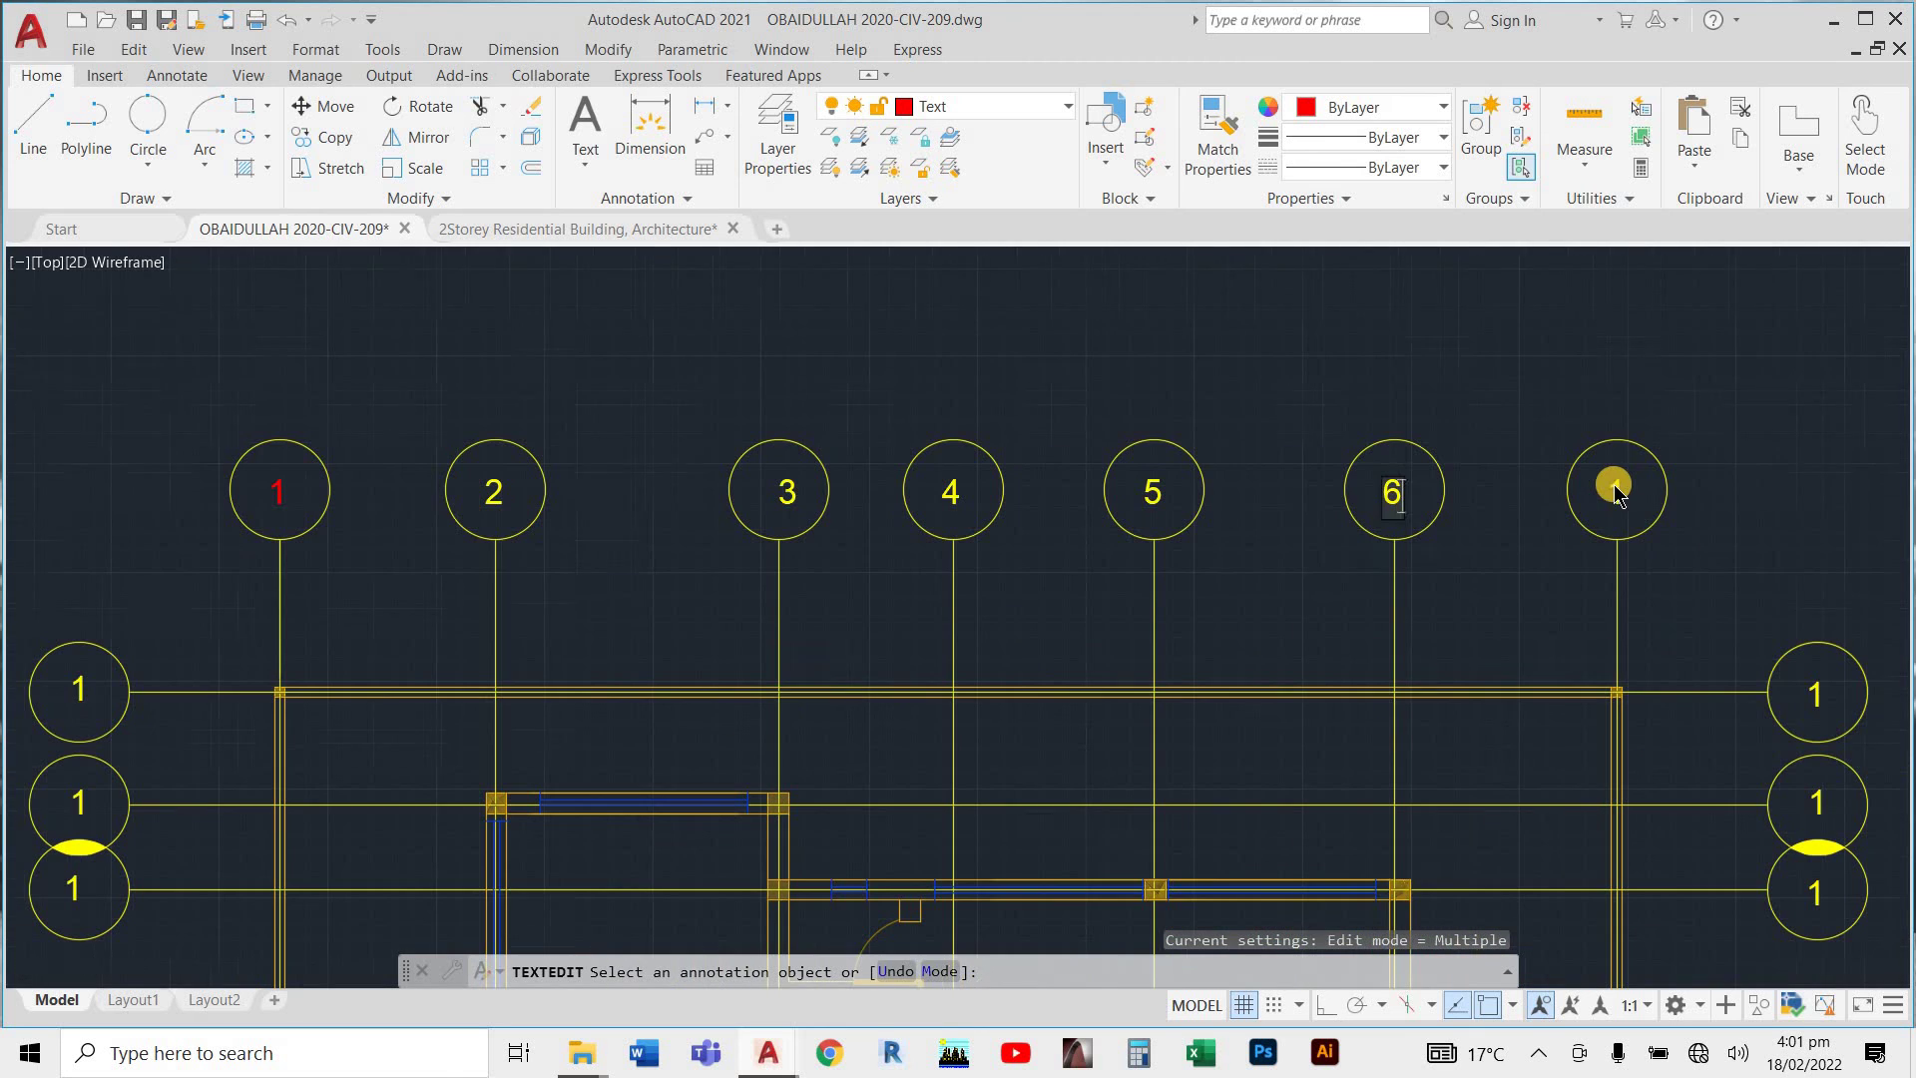
pyautogui.press('Escape')
pyautogui.press('Escape')
# Change the label in the seventh circle of the top row to 7 and end text editing.
pyautogui.scroll(5, 1616, 489)
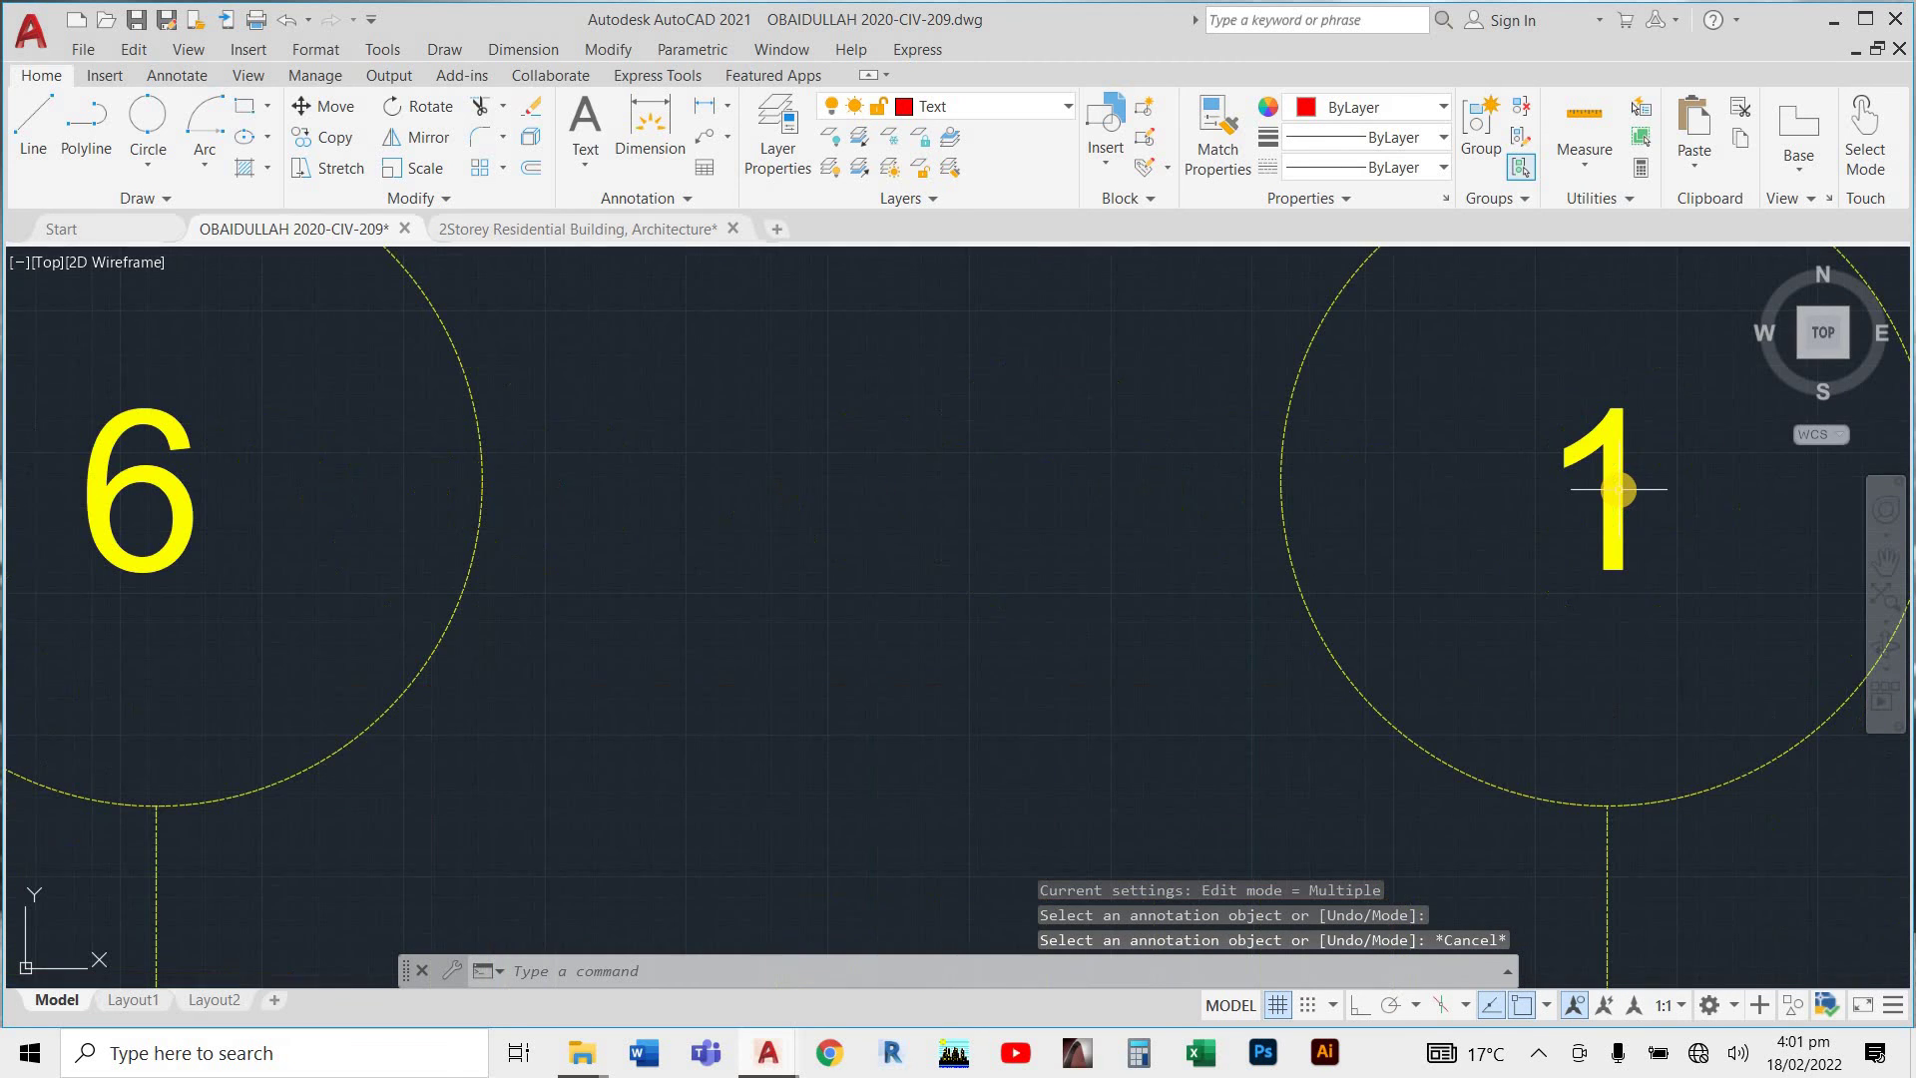
pyautogui.click(1615, 484)
pyautogui.press('Escape')
pyautogui.click(1610, 479)
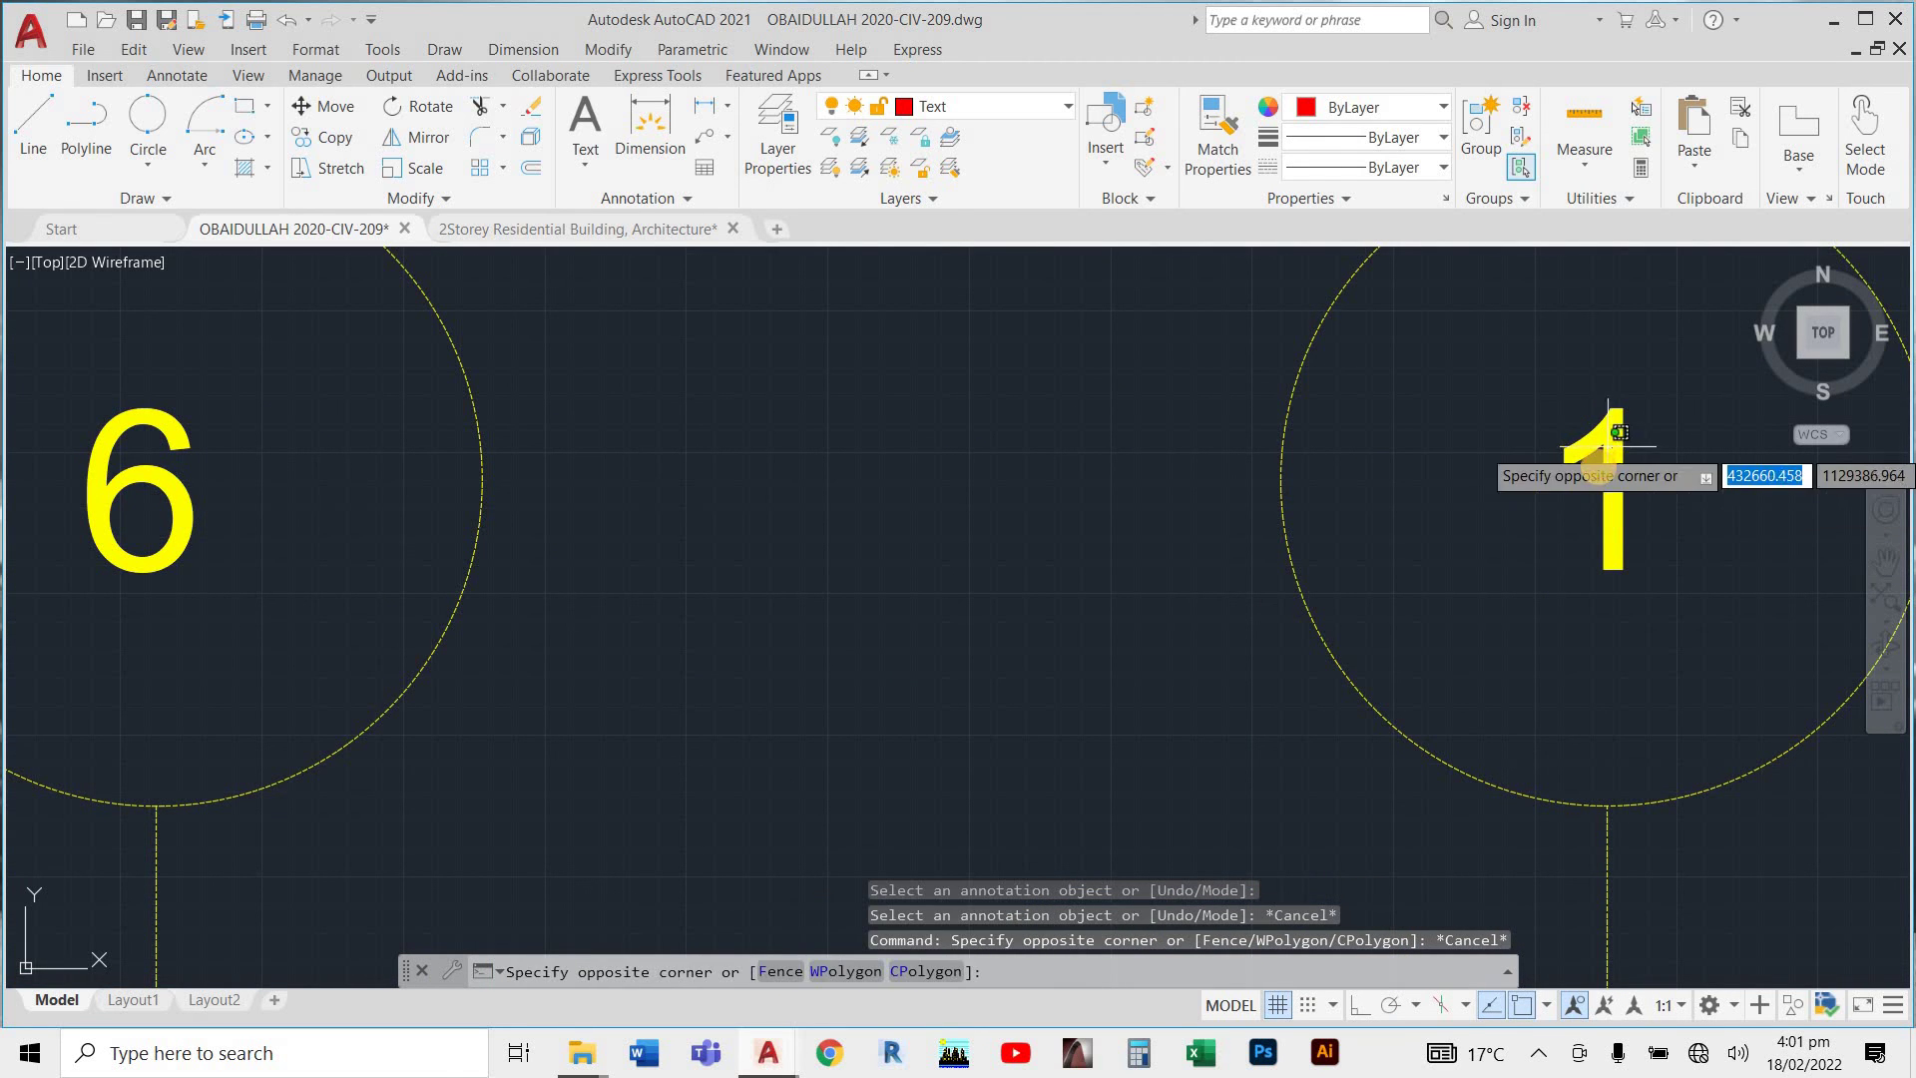
pyautogui.press('Escape')
pyautogui.scroll(-5, 1602, 469)
pyautogui.doubleClick(1604, 468)
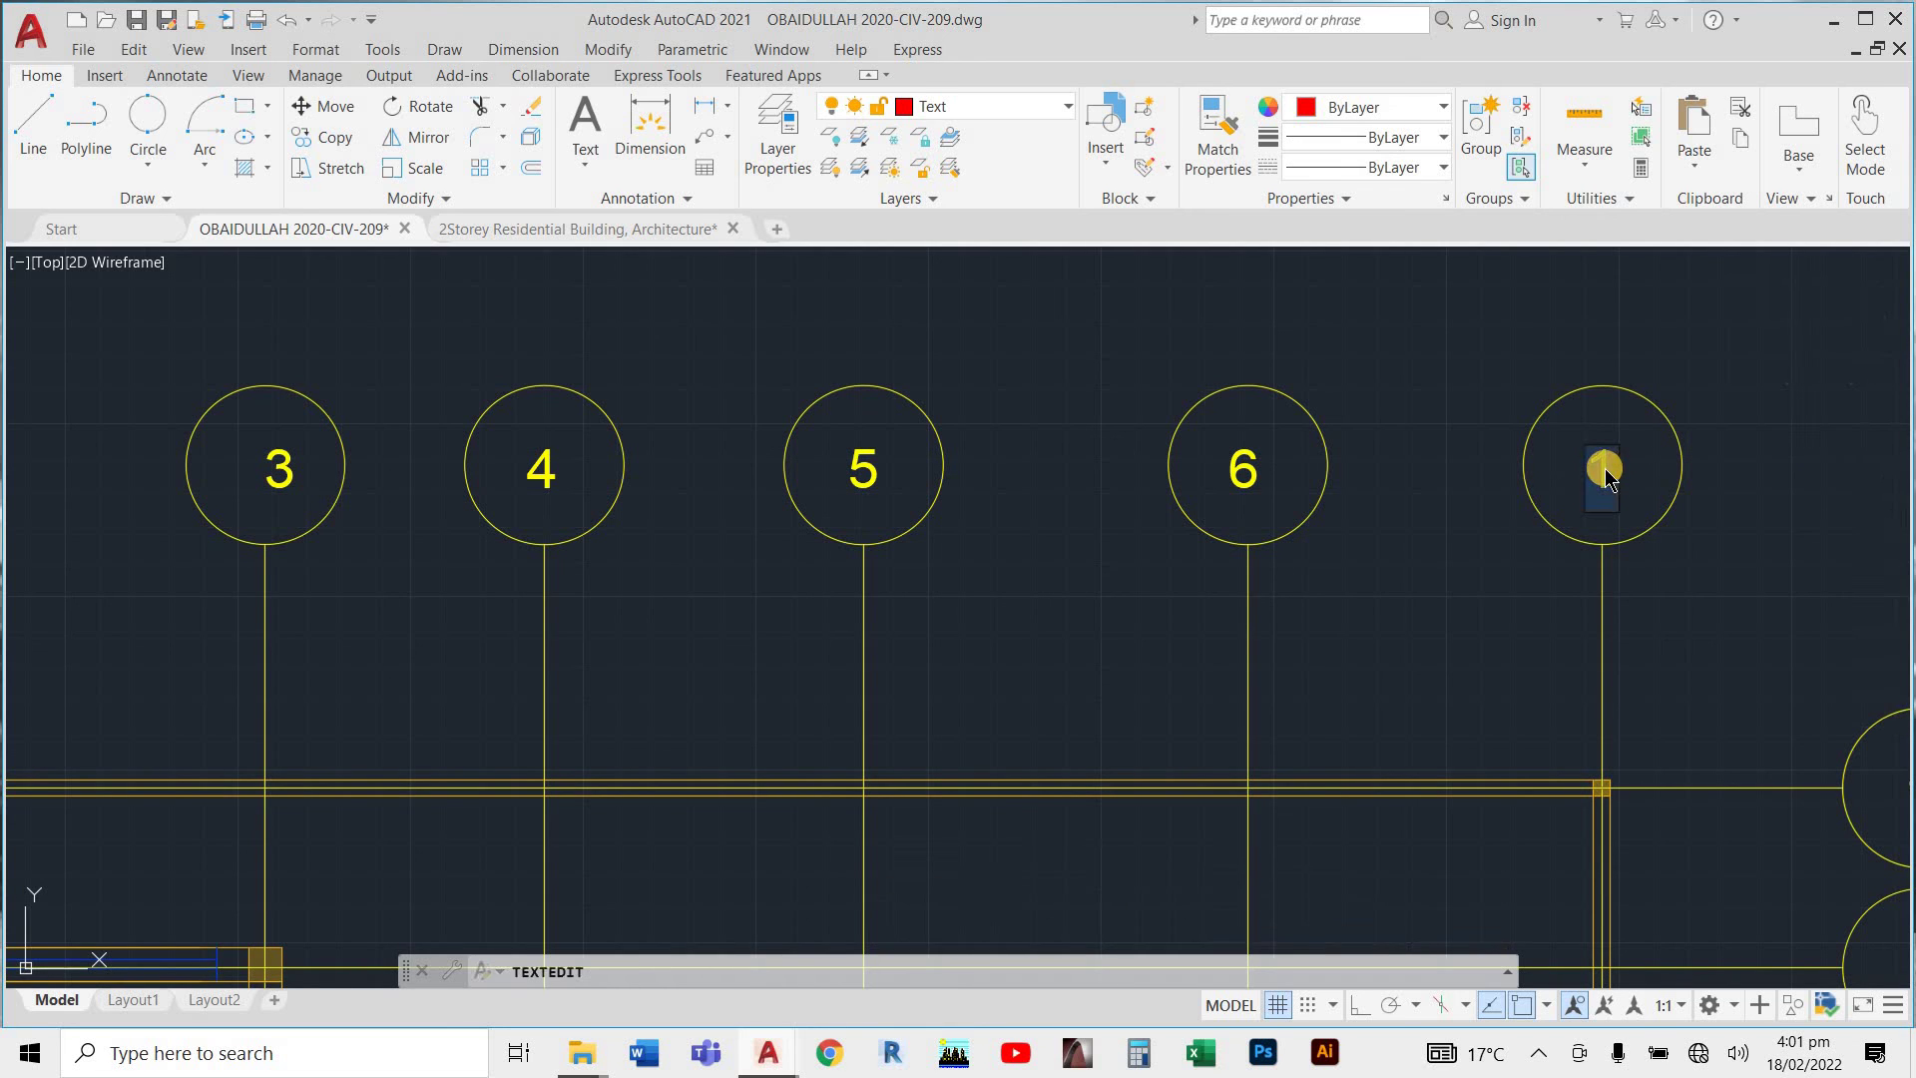
pyautogui.press('Escape')
pyautogui.press('Escape')
pyautogui.scroll(-8, 1476, 470)
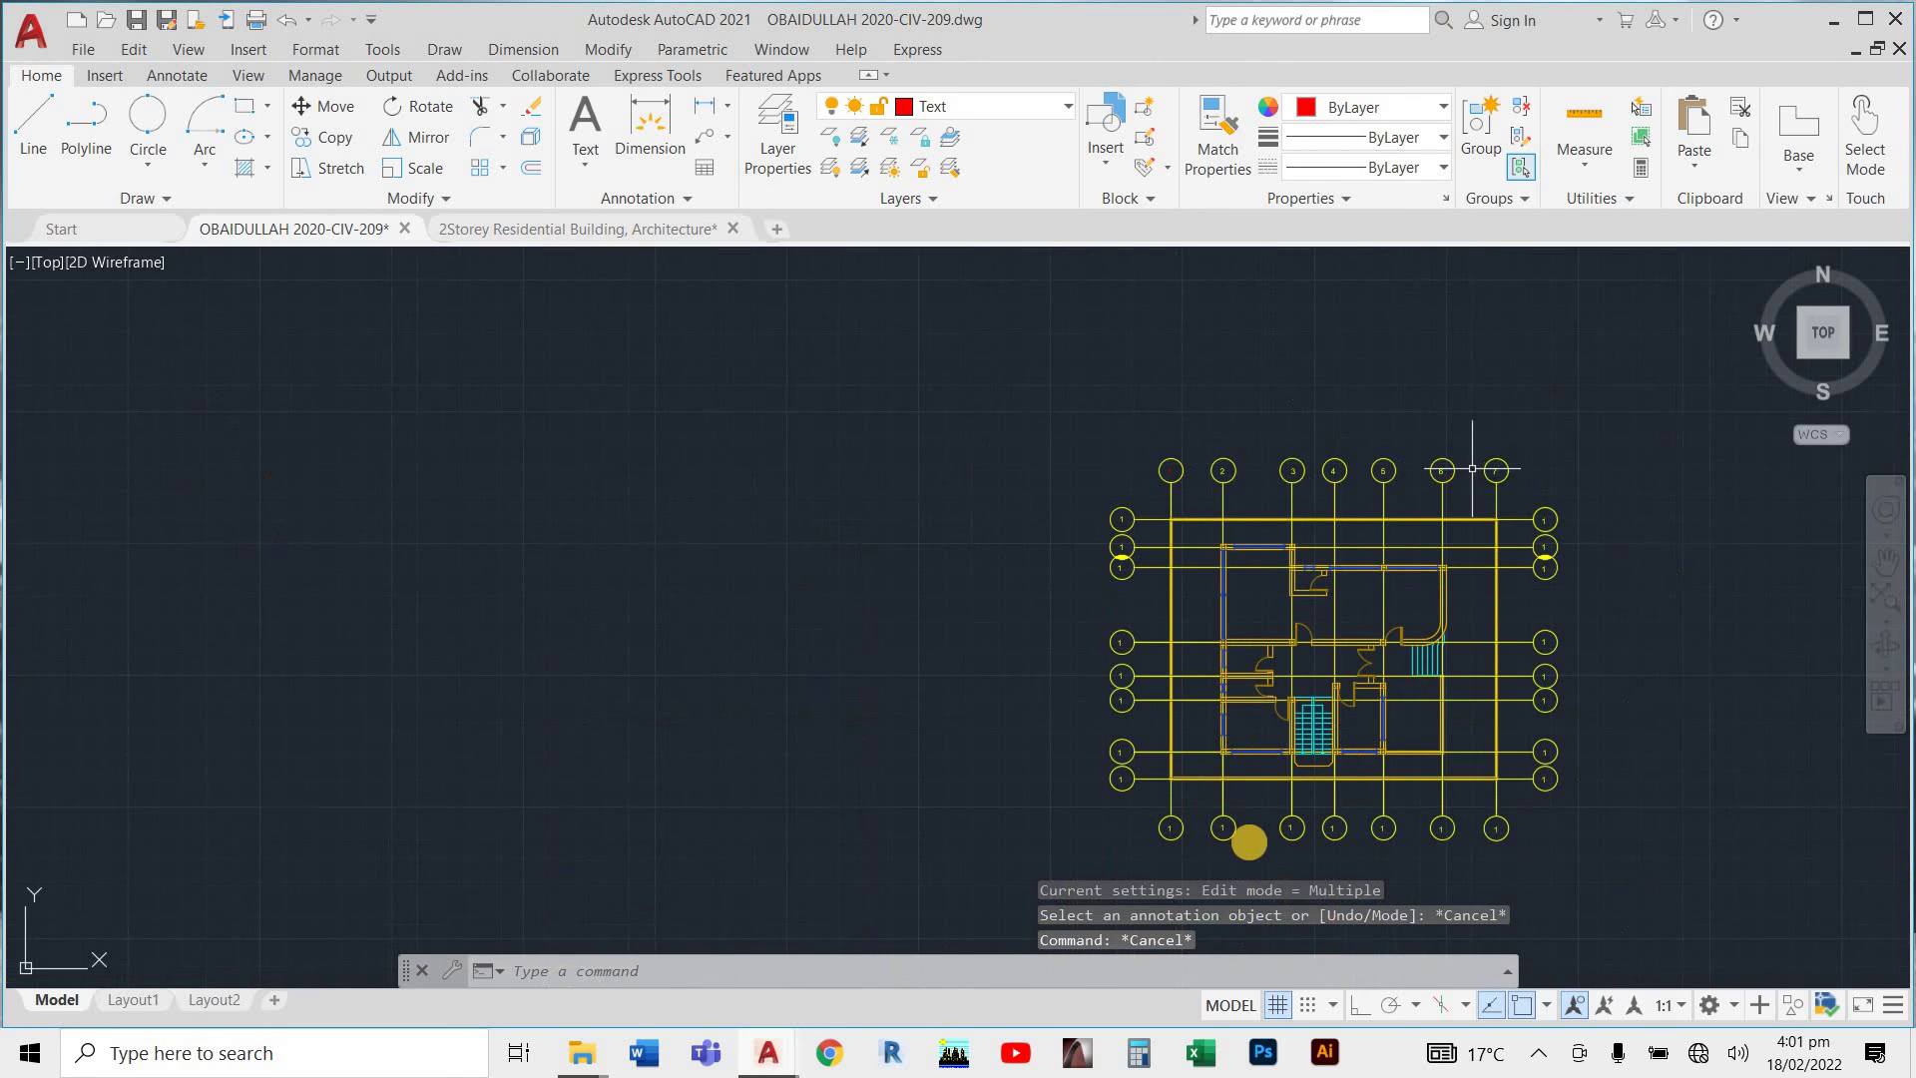
# Try to change the label in the uppermost circle of the plan's left-hand column to A.
pyautogui.scroll(6, 1119, 511)
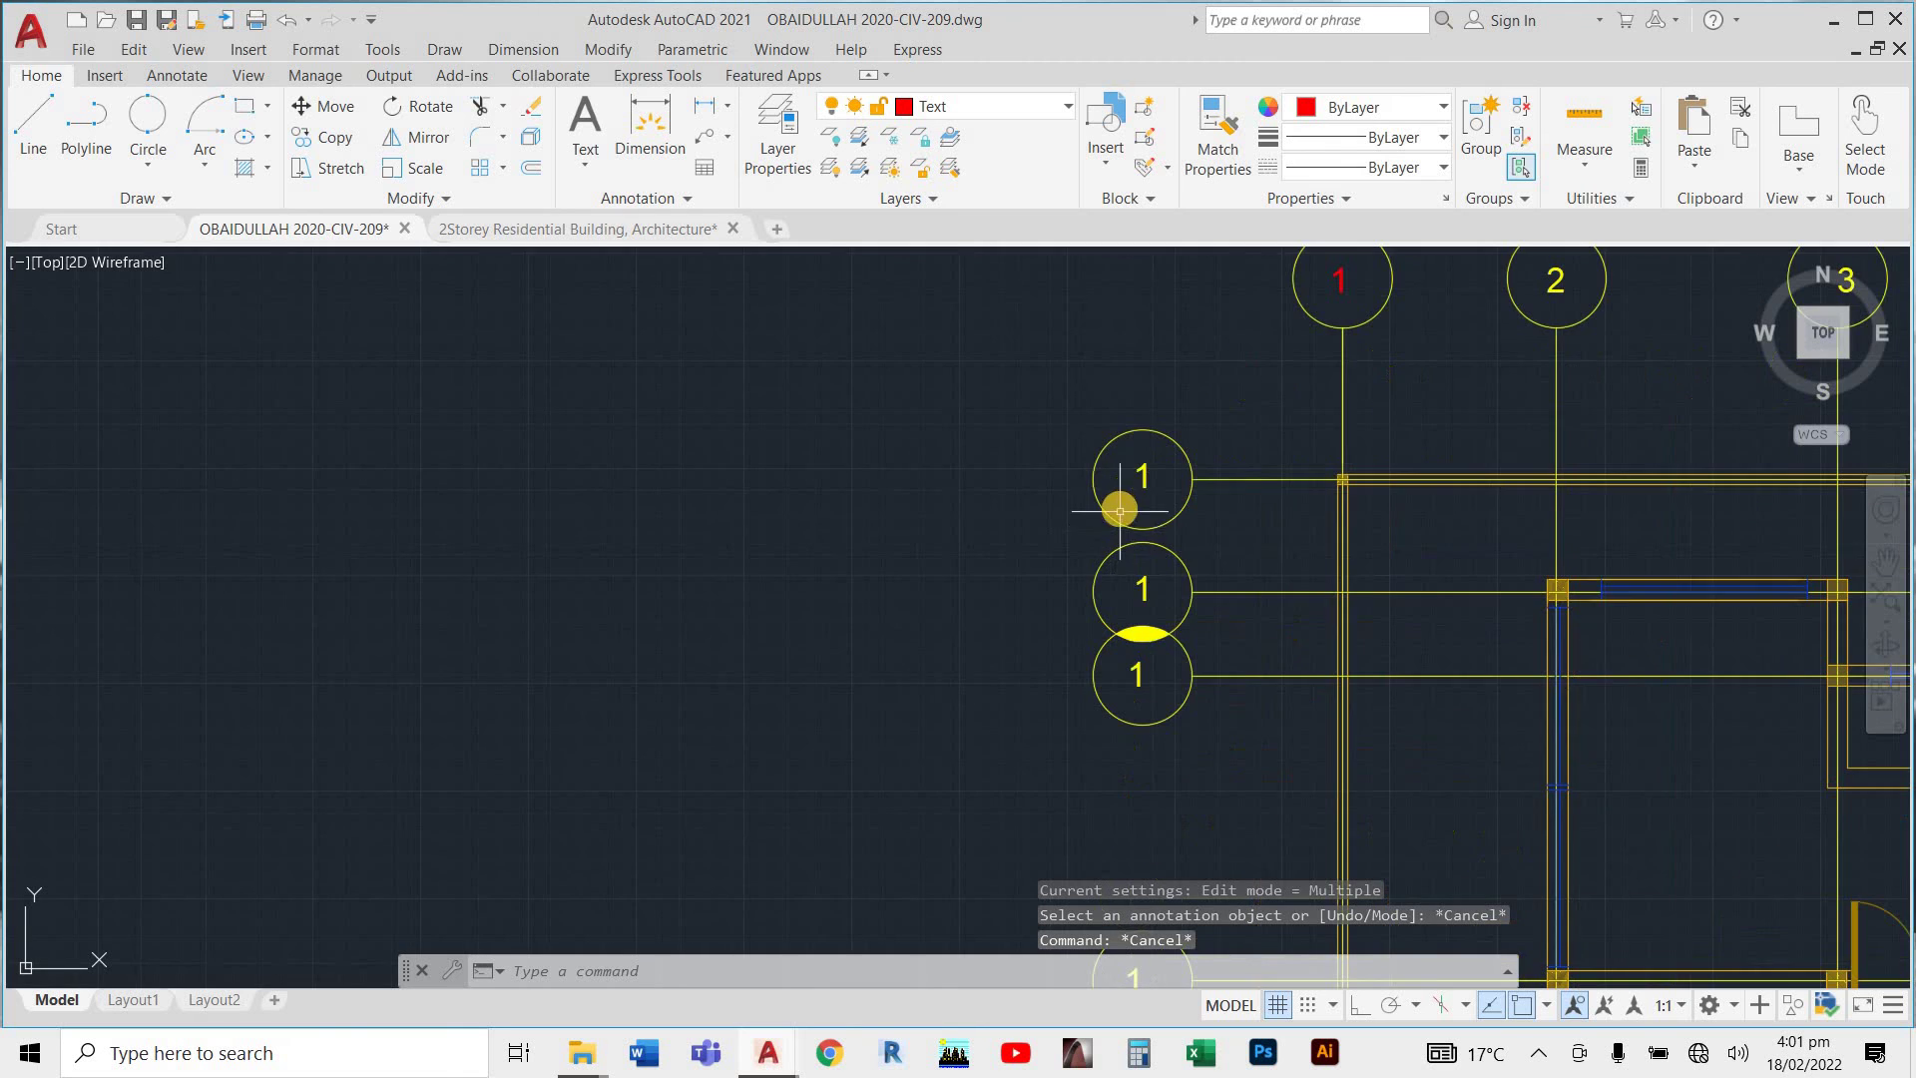
pyautogui.scroll(5, 1139, 475)
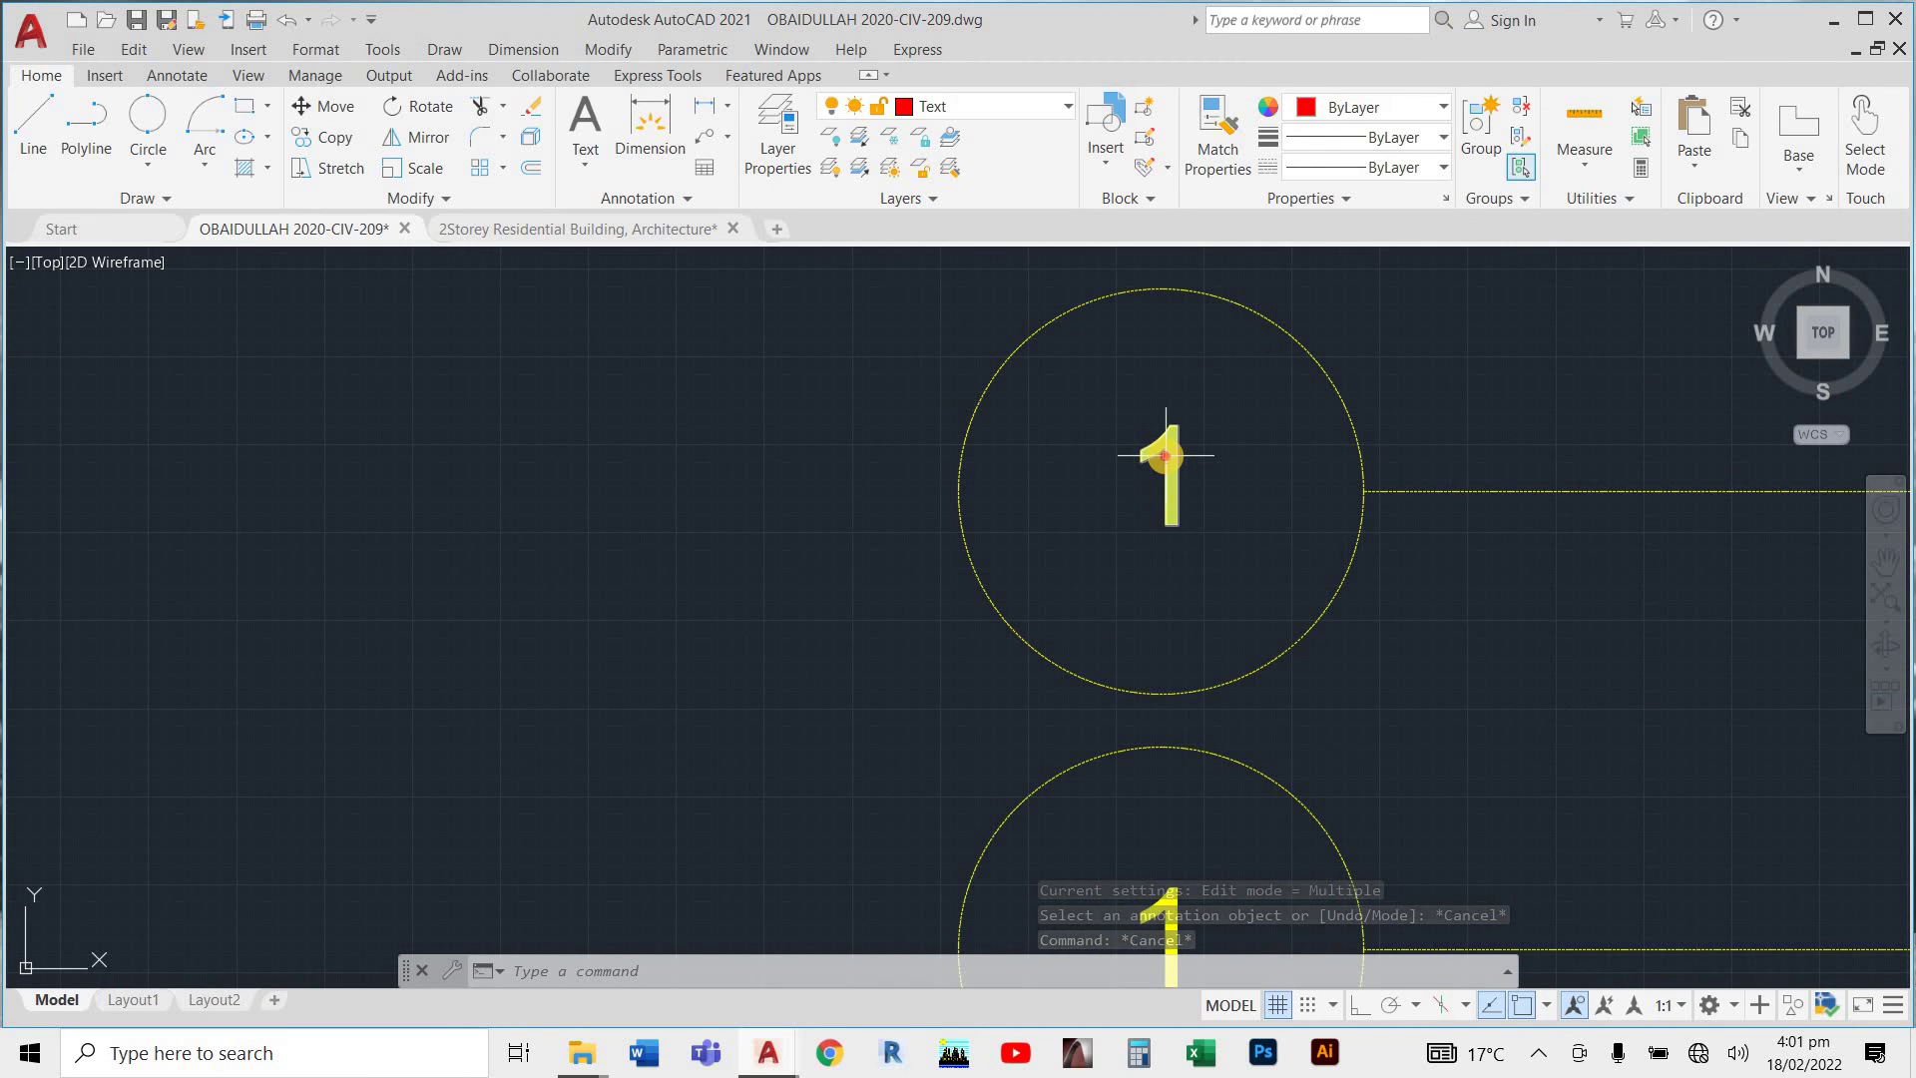
pyautogui.doubleClick(1165, 469)
pyautogui.write('A')
pyautogui.scroll(-5, 1193, 529)
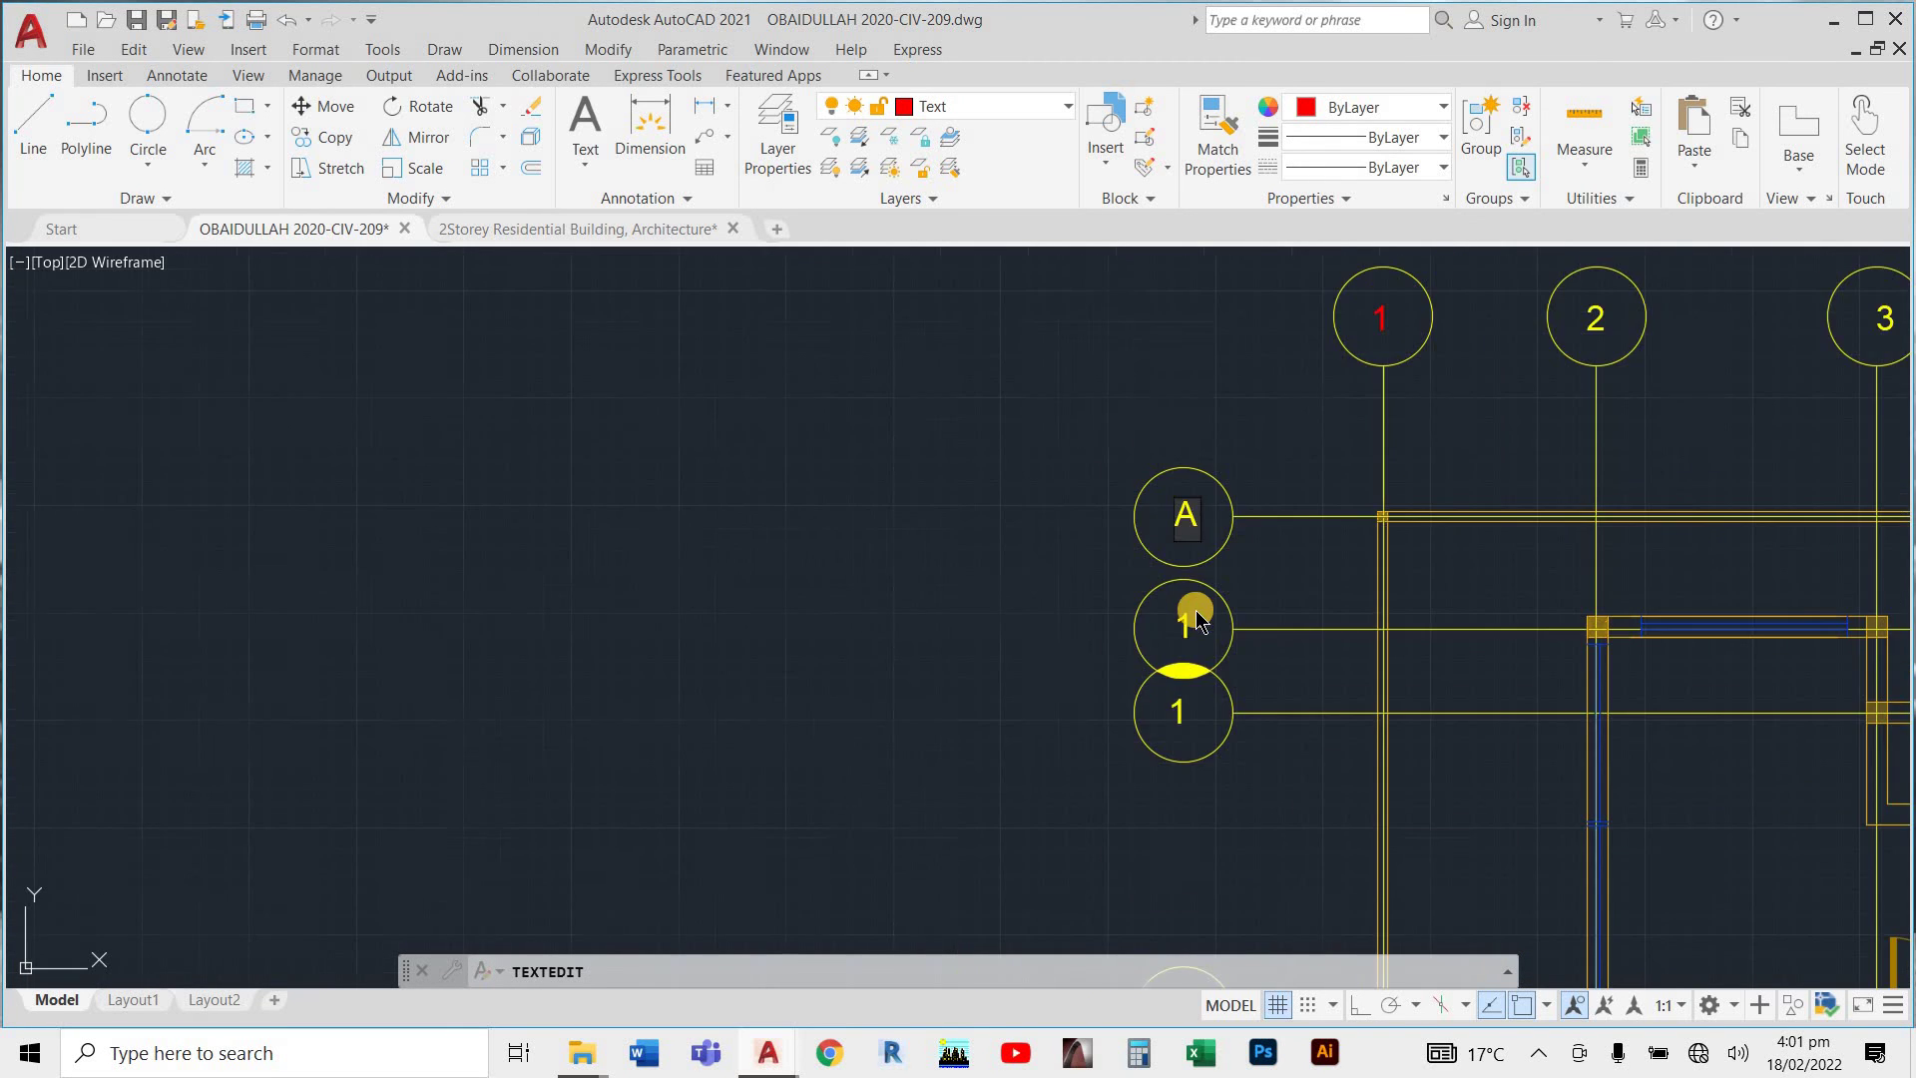
pyautogui.scroll(4, 1195, 611)
pyautogui.press('Escape')
# Try to change the label in the second circle of the plan's left-hand column to B.
pyautogui.click(1172, 639)
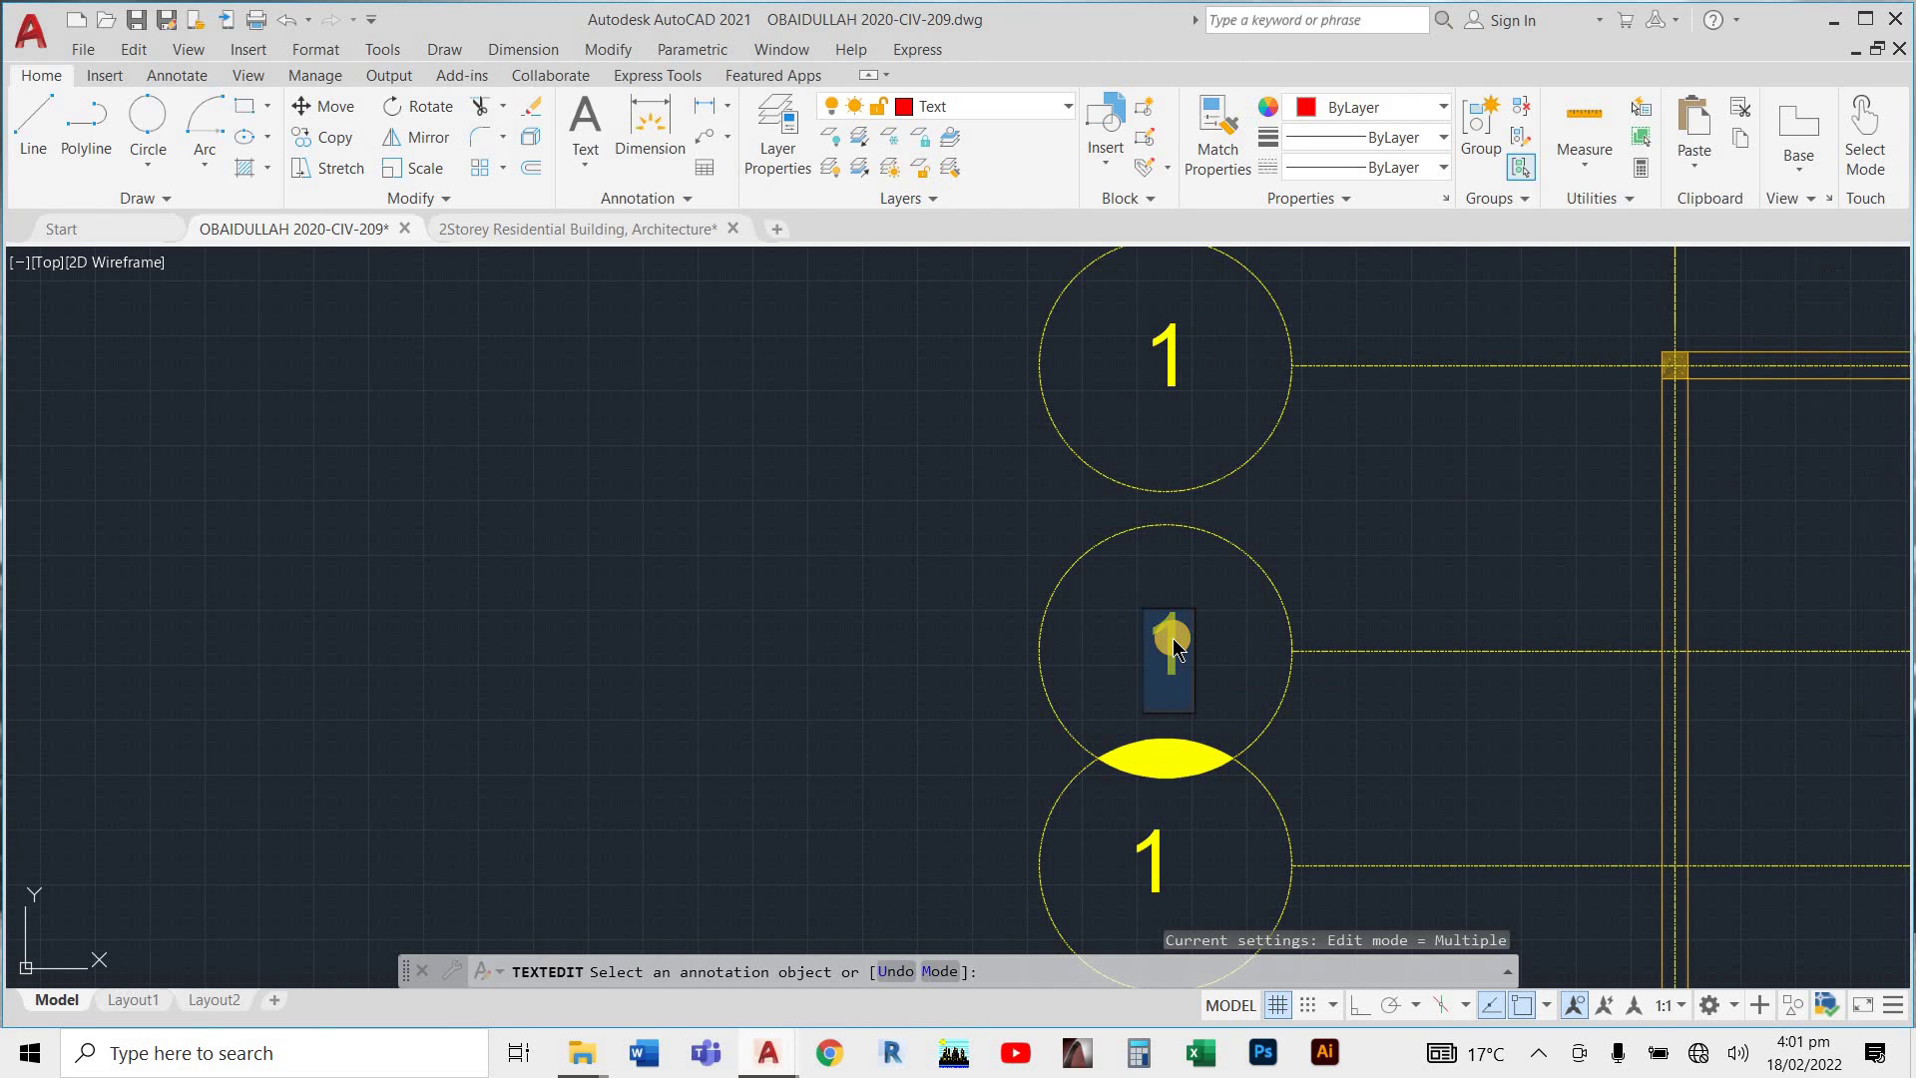
pyautogui.write('B')
pyautogui.press('Escape')
pyautogui.scroll(-2, 1138, 599)
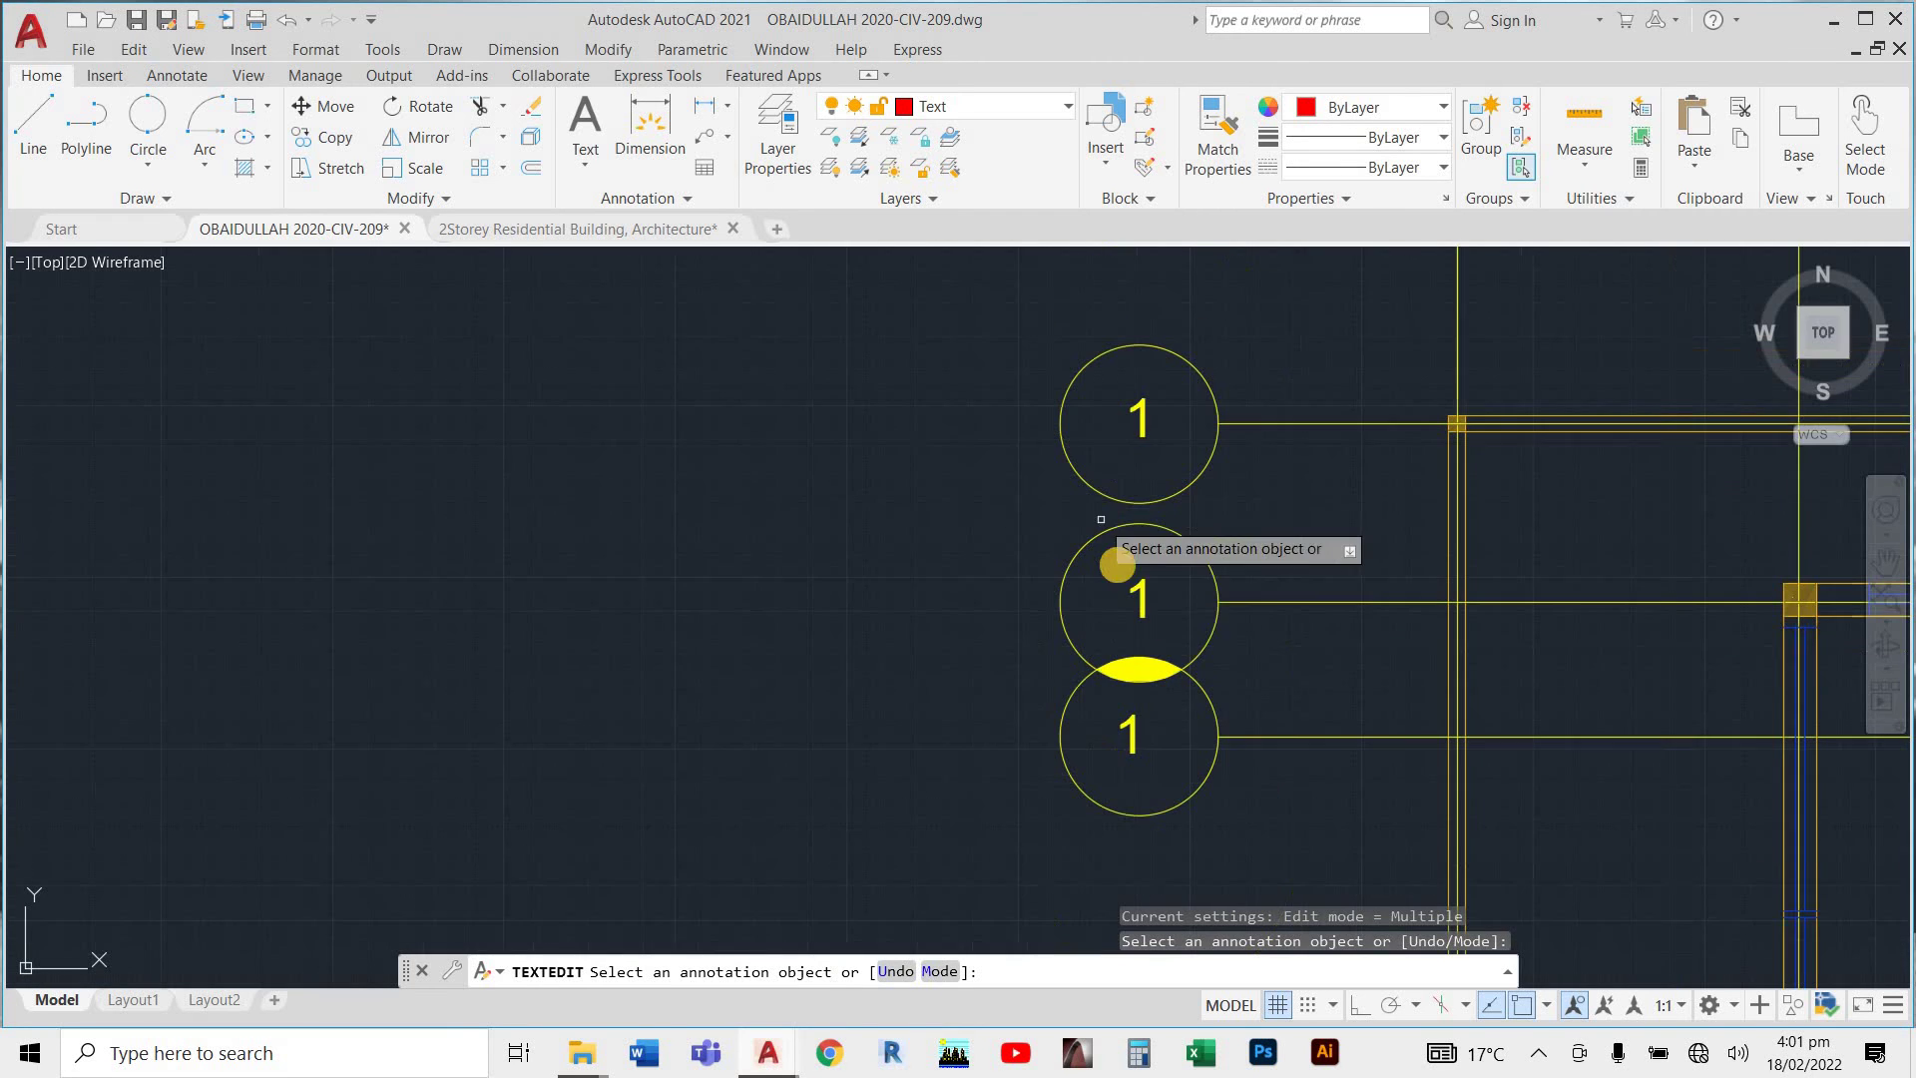
# Change the label in the second circle of the plan's left-hand column to B and end text editing.
pyautogui.click(1138, 596)
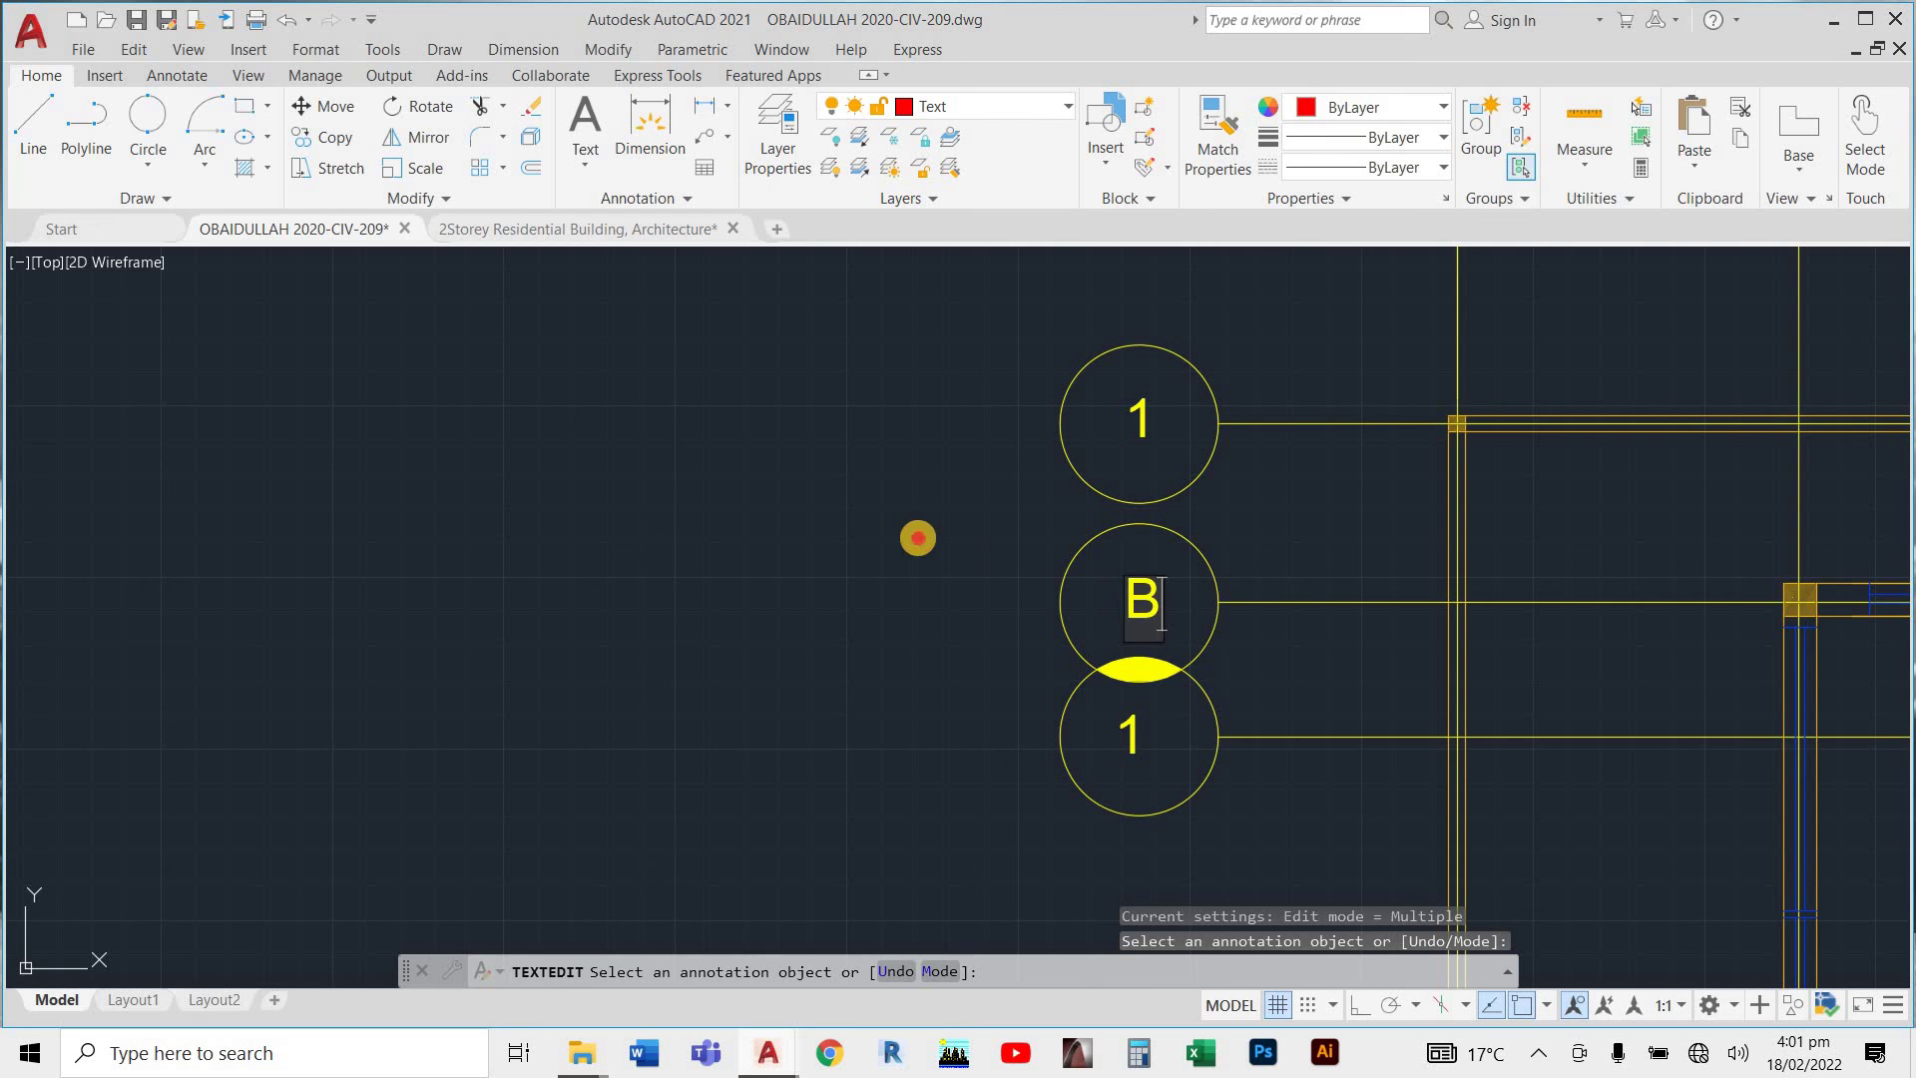
pyautogui.write('B')
pyautogui.click(918, 538)
pyautogui.press('Escape')
pyautogui.scroll(-6, 1038, 479)
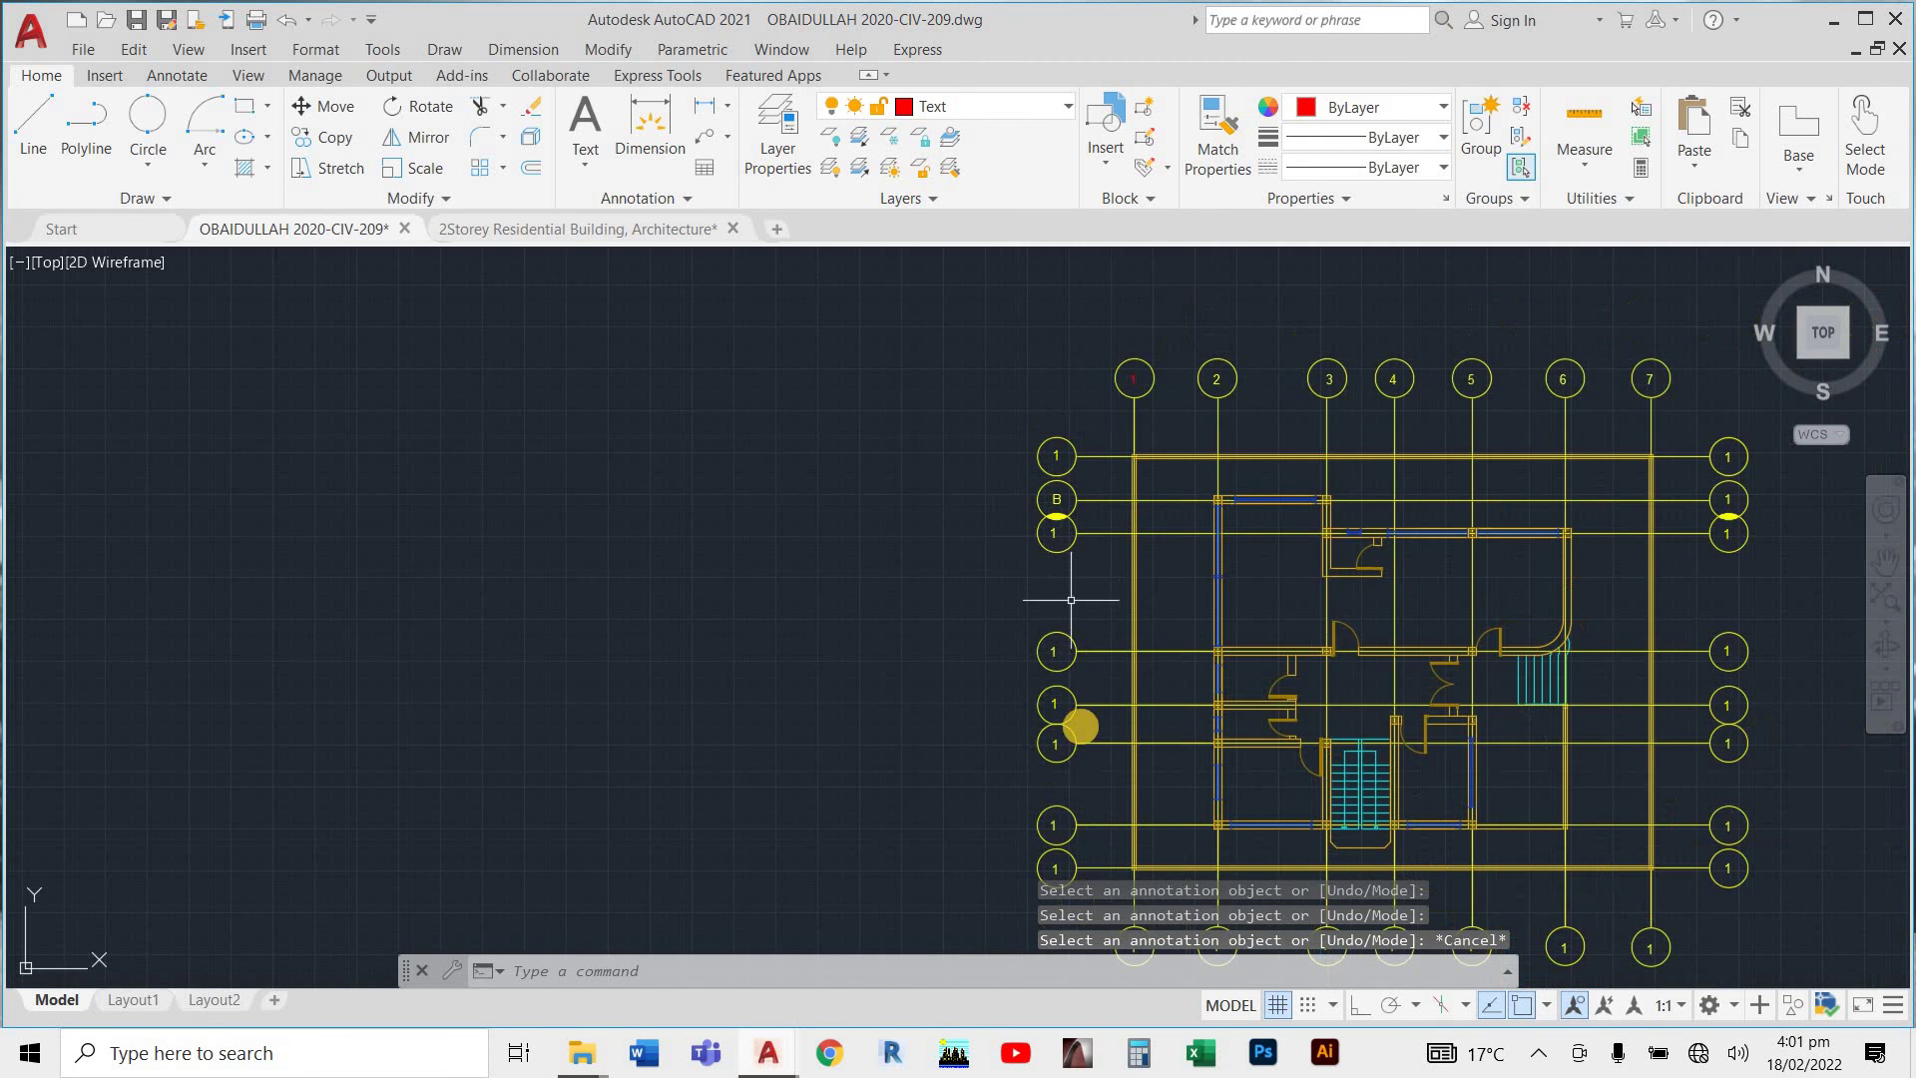
# Match the properties of the red number 1 in the top row onto the labels 2 and 3.
pyautogui.scroll(-2, 1094, 727)
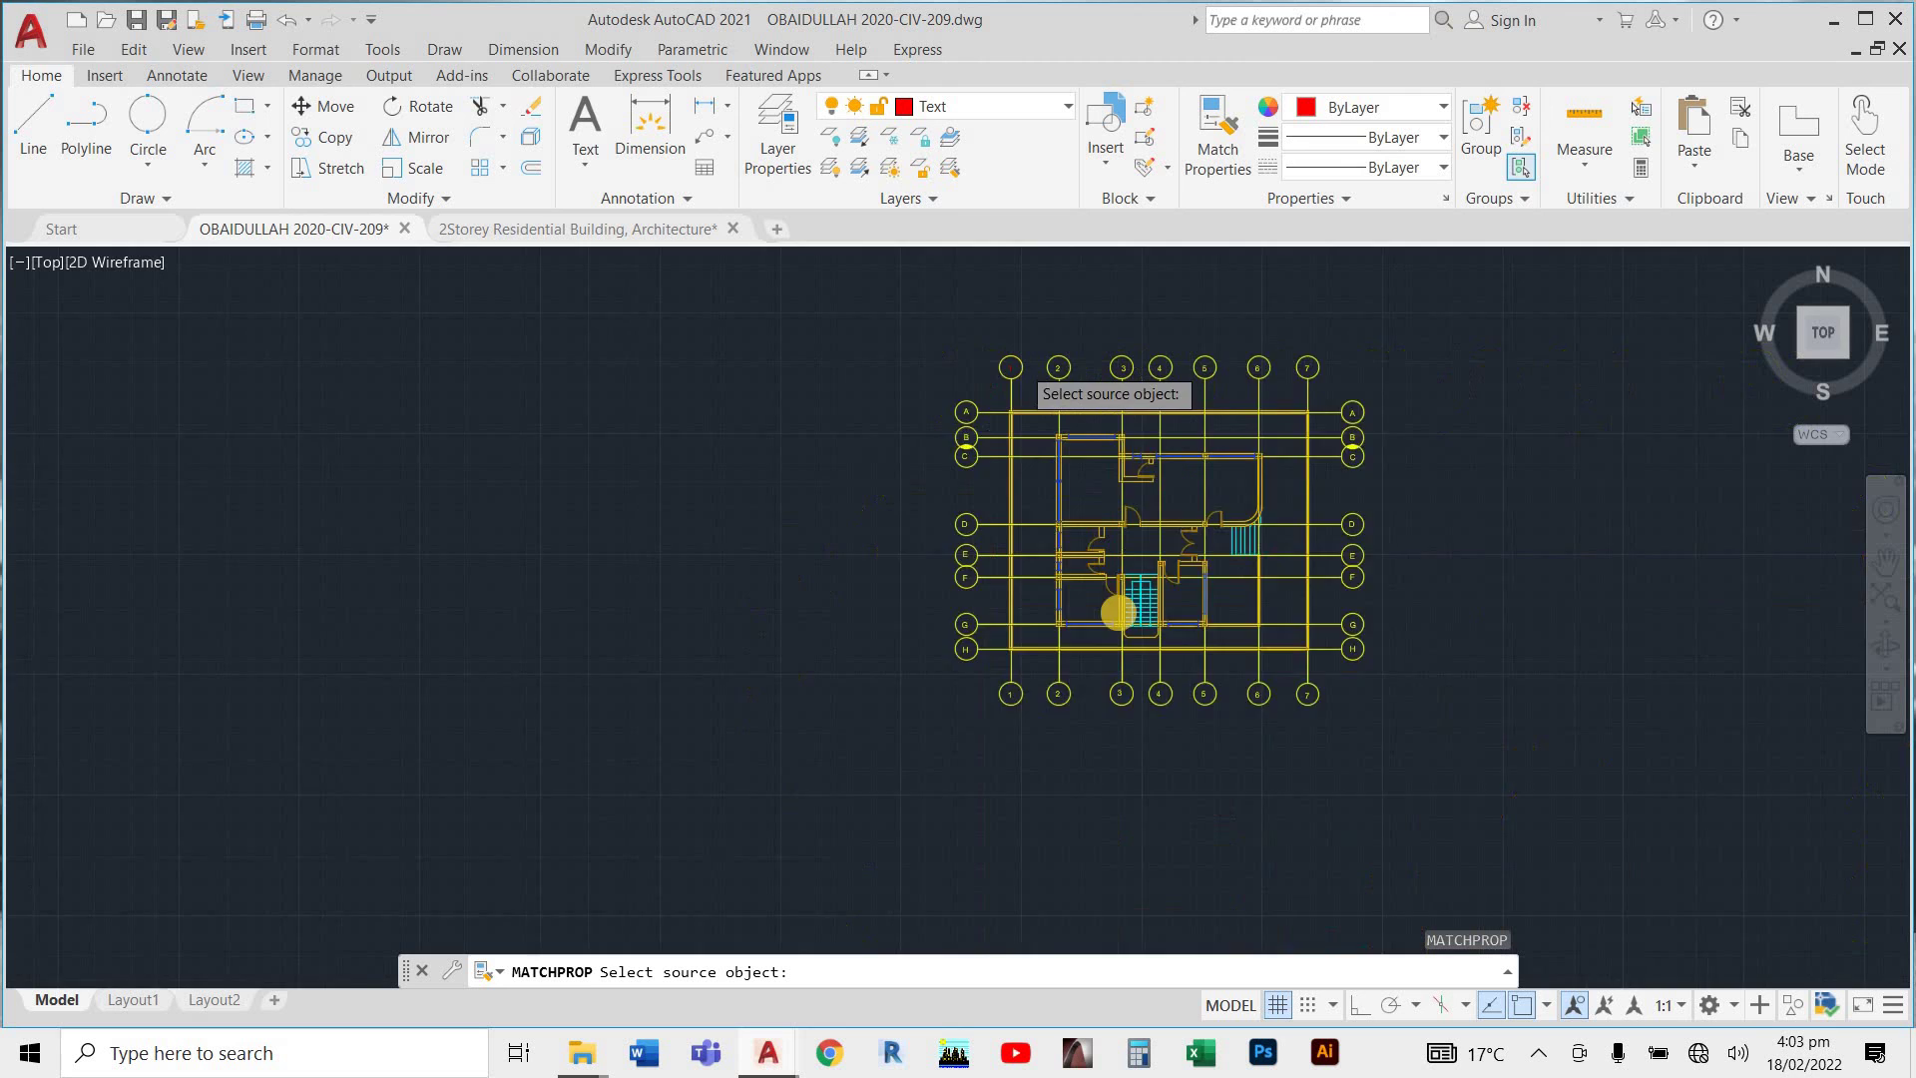
pyautogui.scroll(-2, 1060, 359)
pyautogui.scroll(4, 1067, 370)
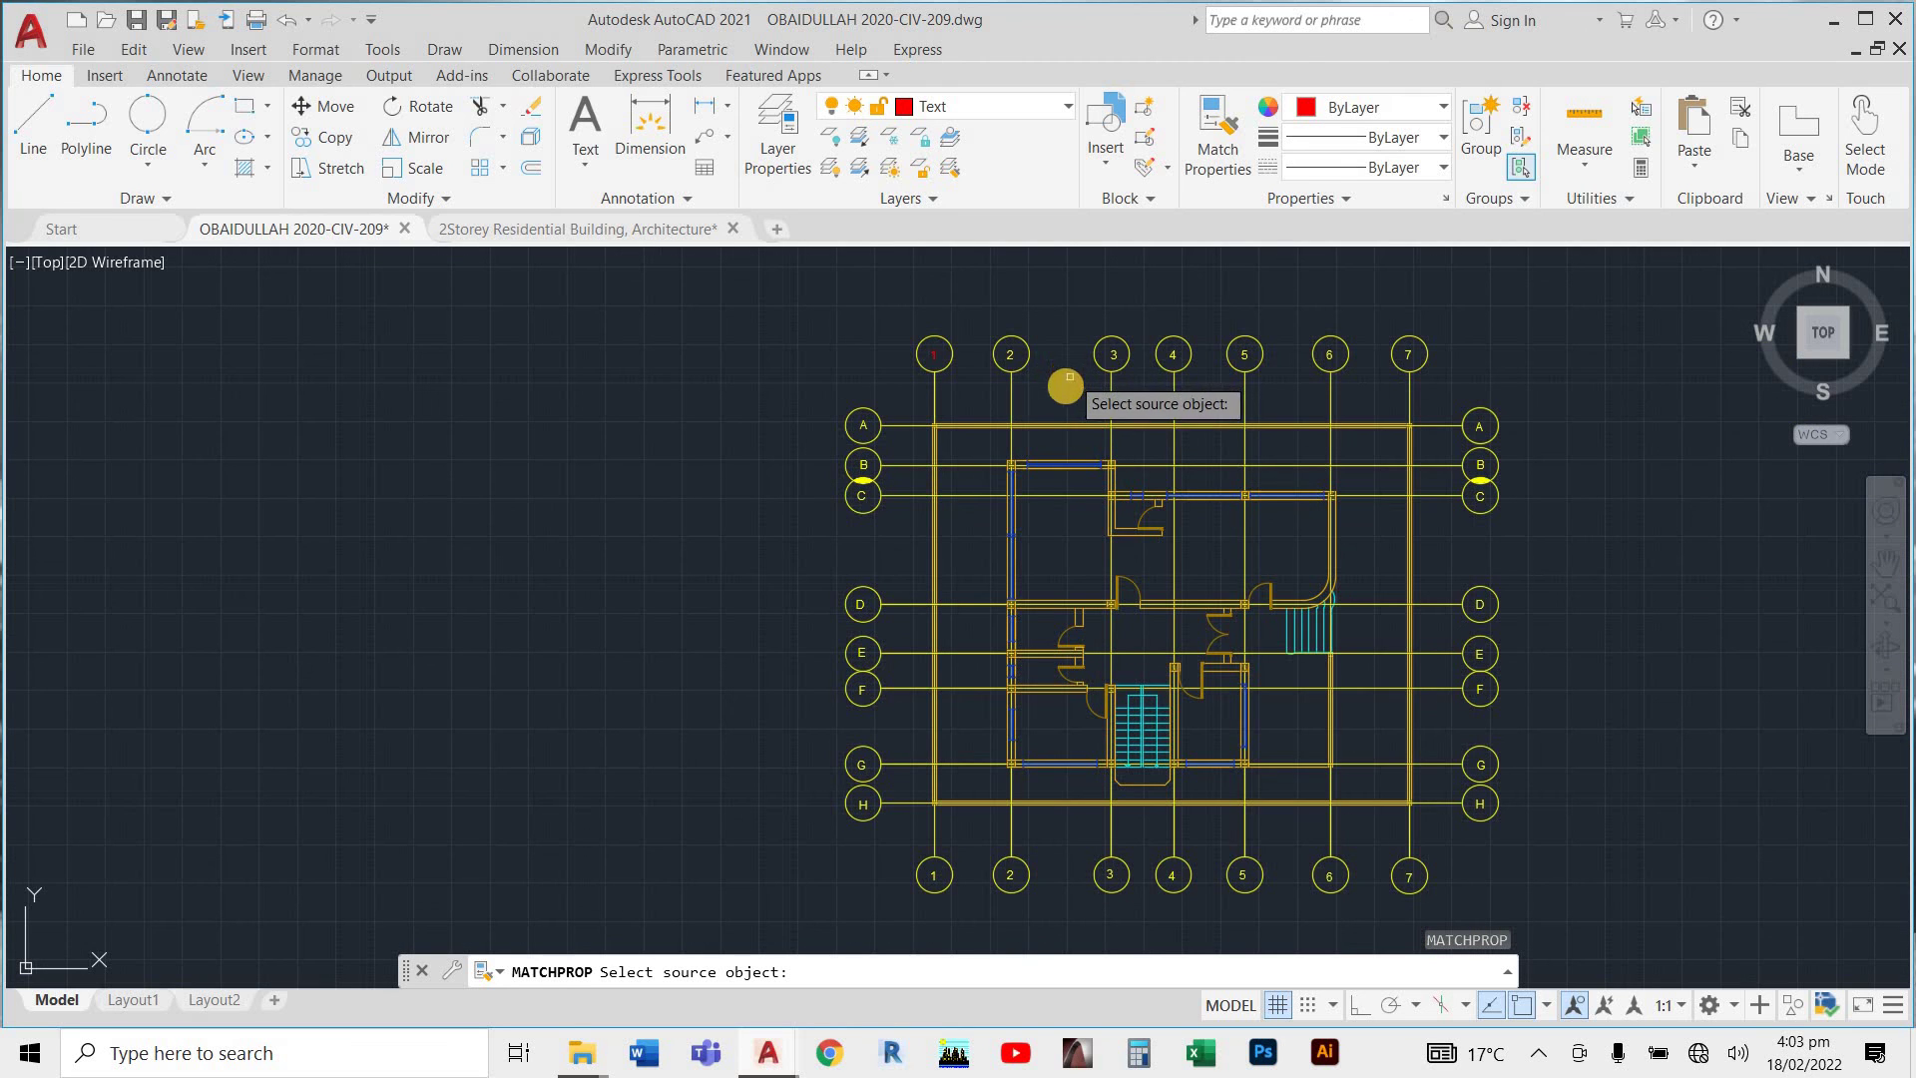
pyautogui.scroll(6, 960, 362)
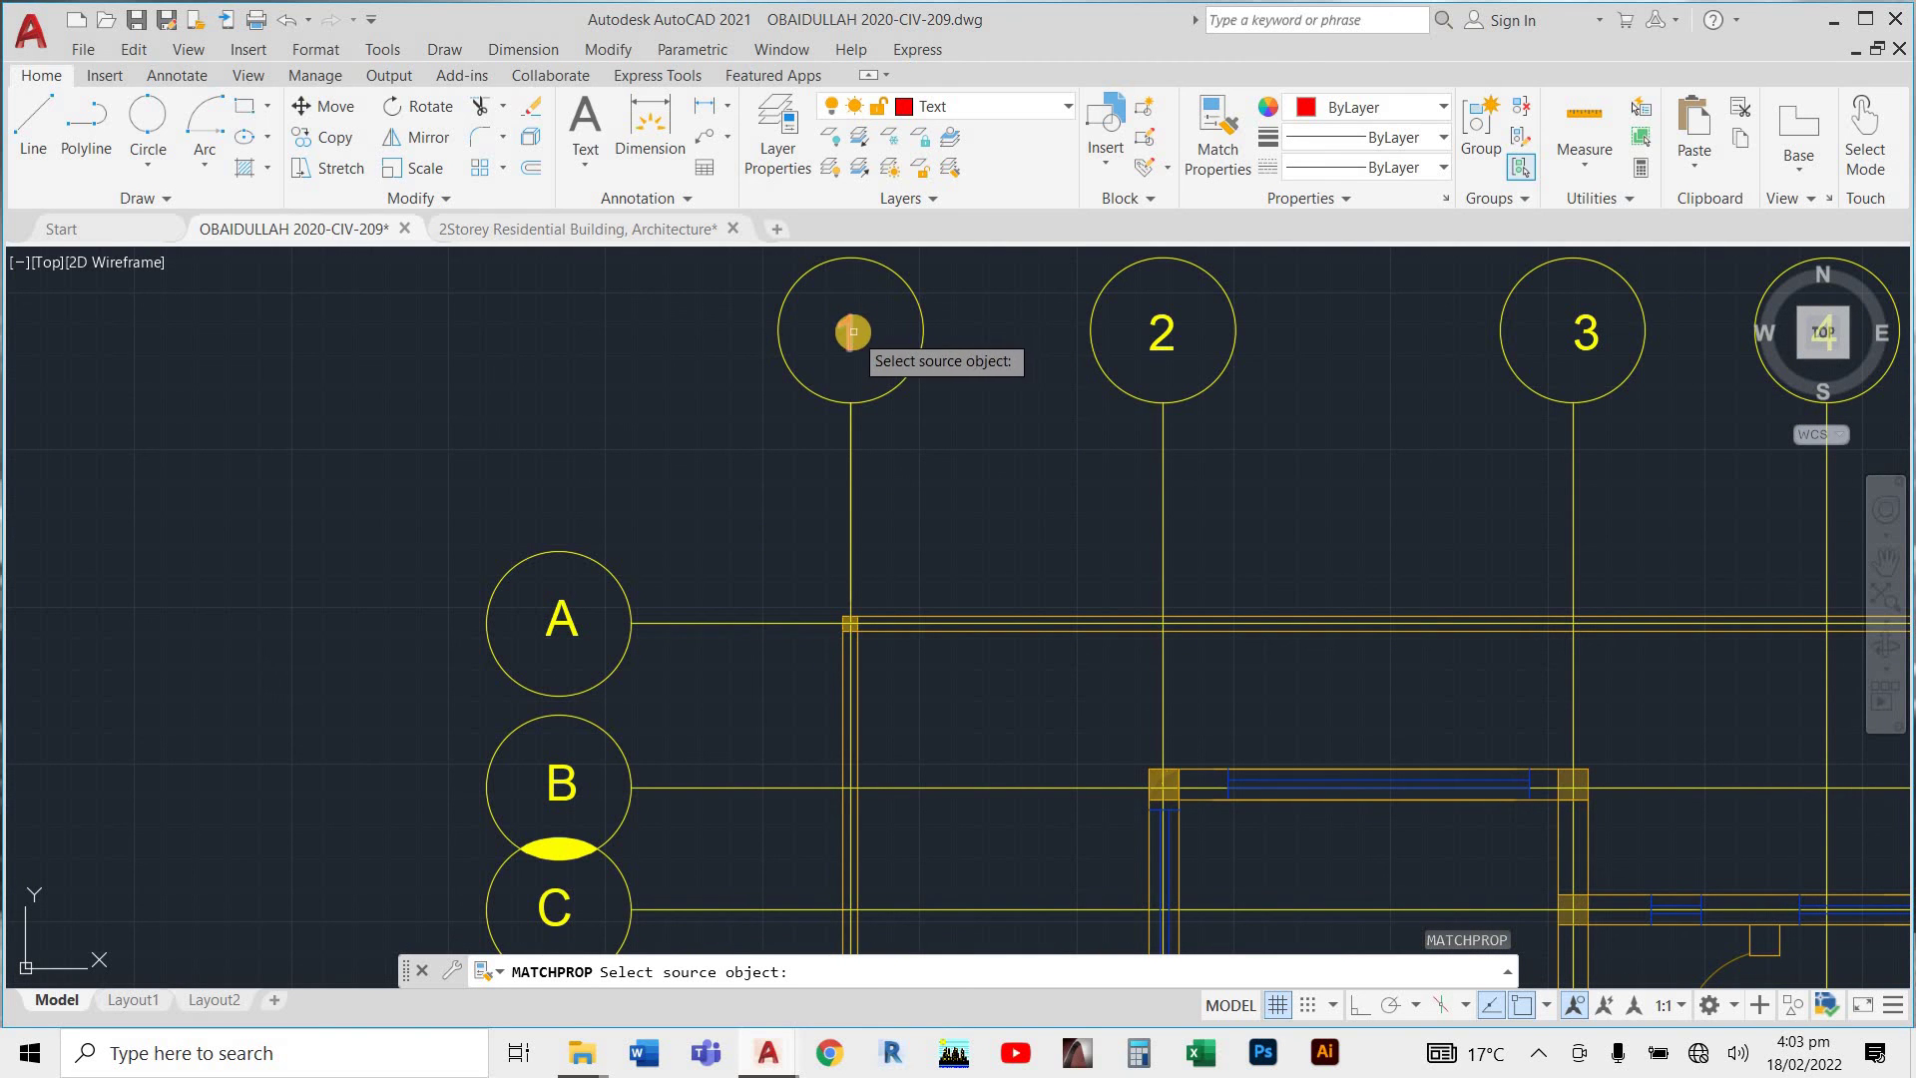
pyautogui.click(853, 329)
pyautogui.click(1164, 333)
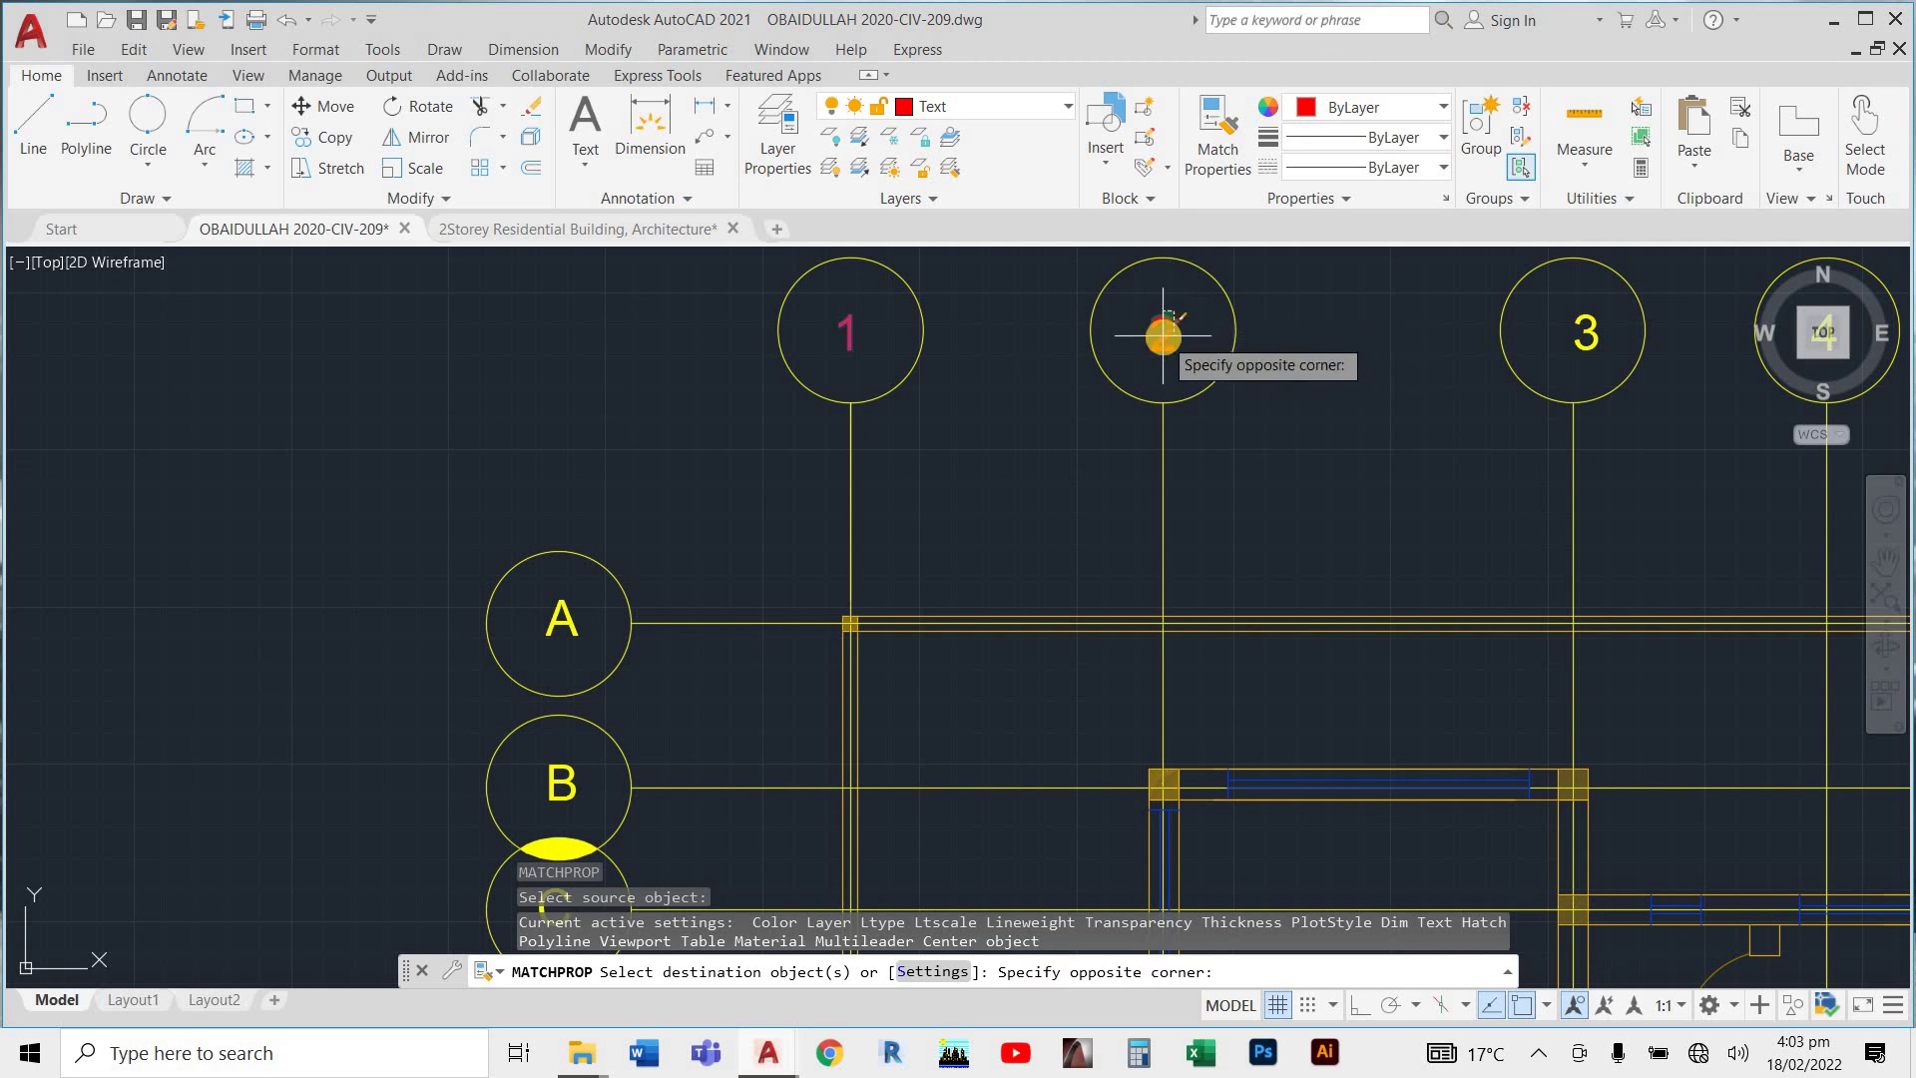
pyautogui.click(1177, 352)
pyautogui.click(1635, 310)
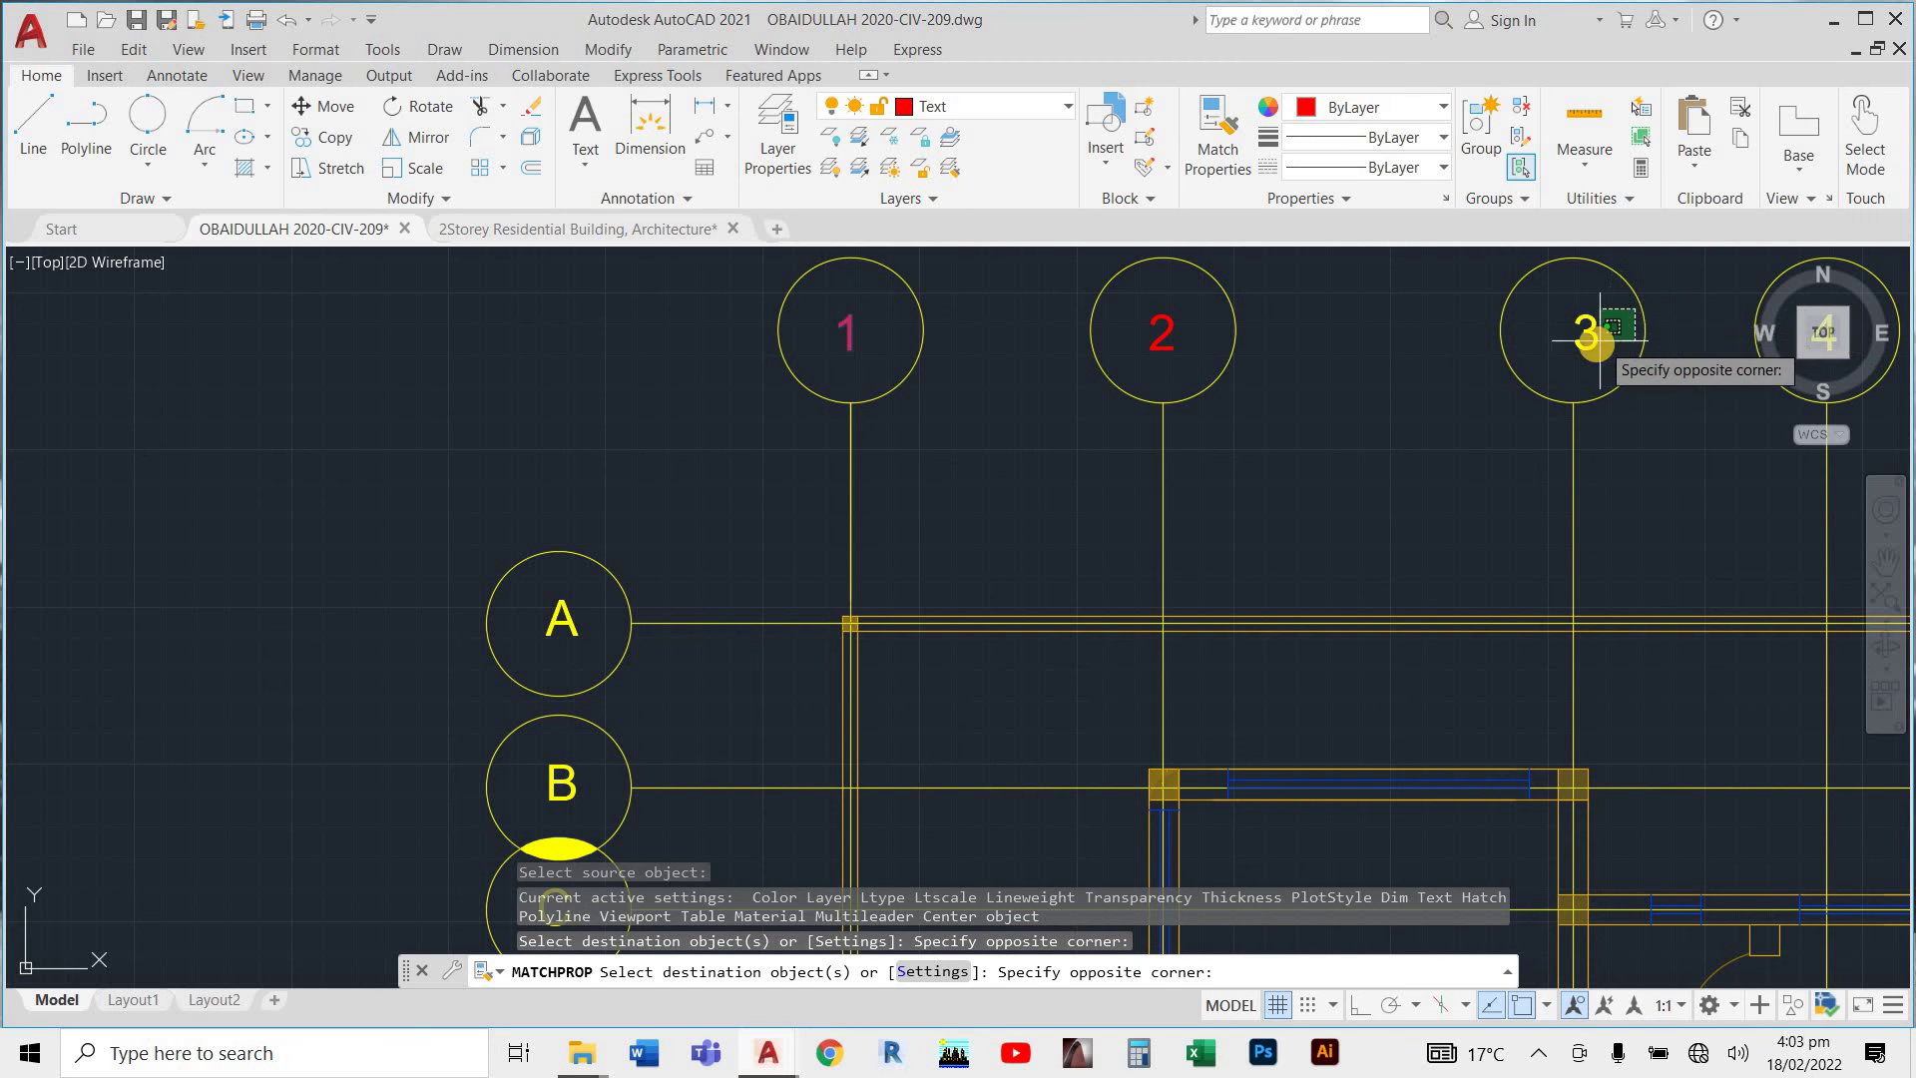
pyautogui.click(1418, 407)
# Match the same red text properties onto labels 4 and 5 of the top row and end the command.
pyautogui.scroll(-4, 1409, 409)
pyautogui.scroll(4, 1556, 389)
pyautogui.click(1589, 370)
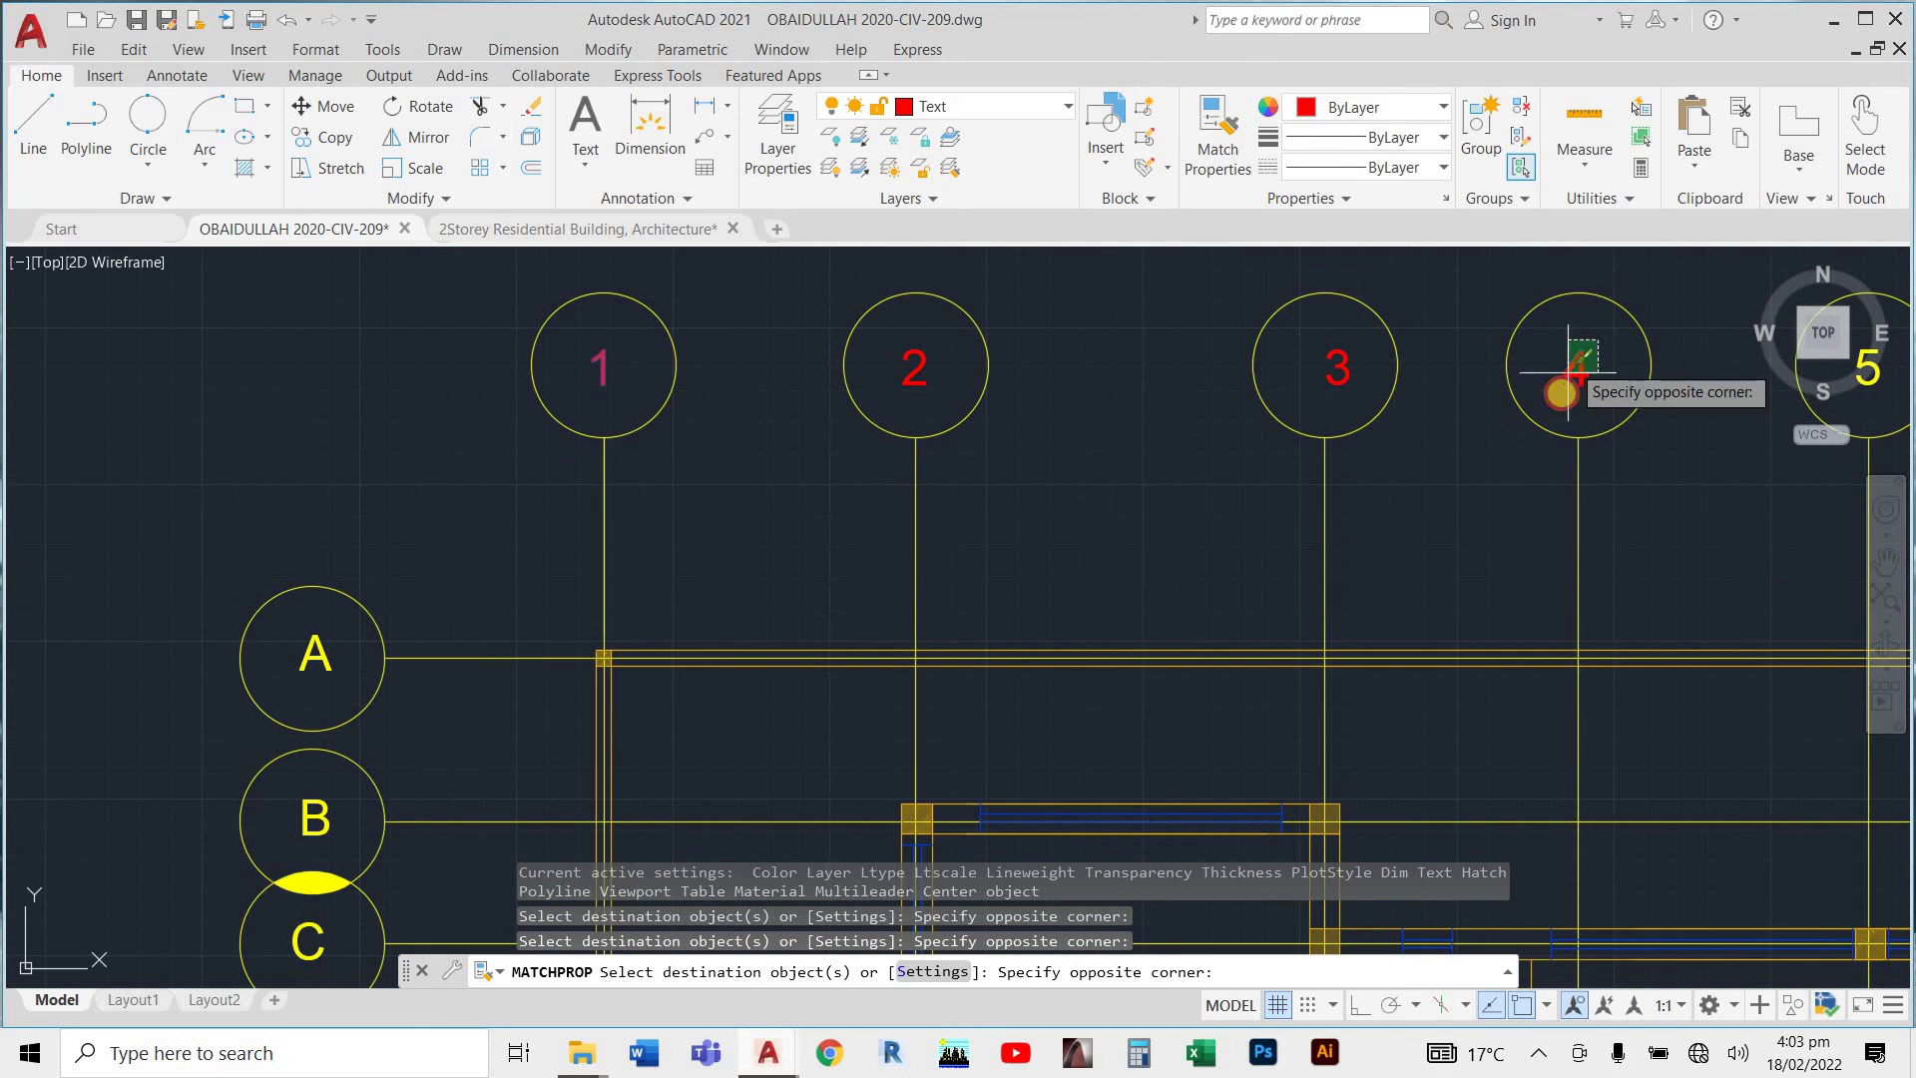
pyautogui.click(1527, 419)
pyautogui.scroll(-5, 1261, 458)
pyautogui.scroll(2, 1310, 427)
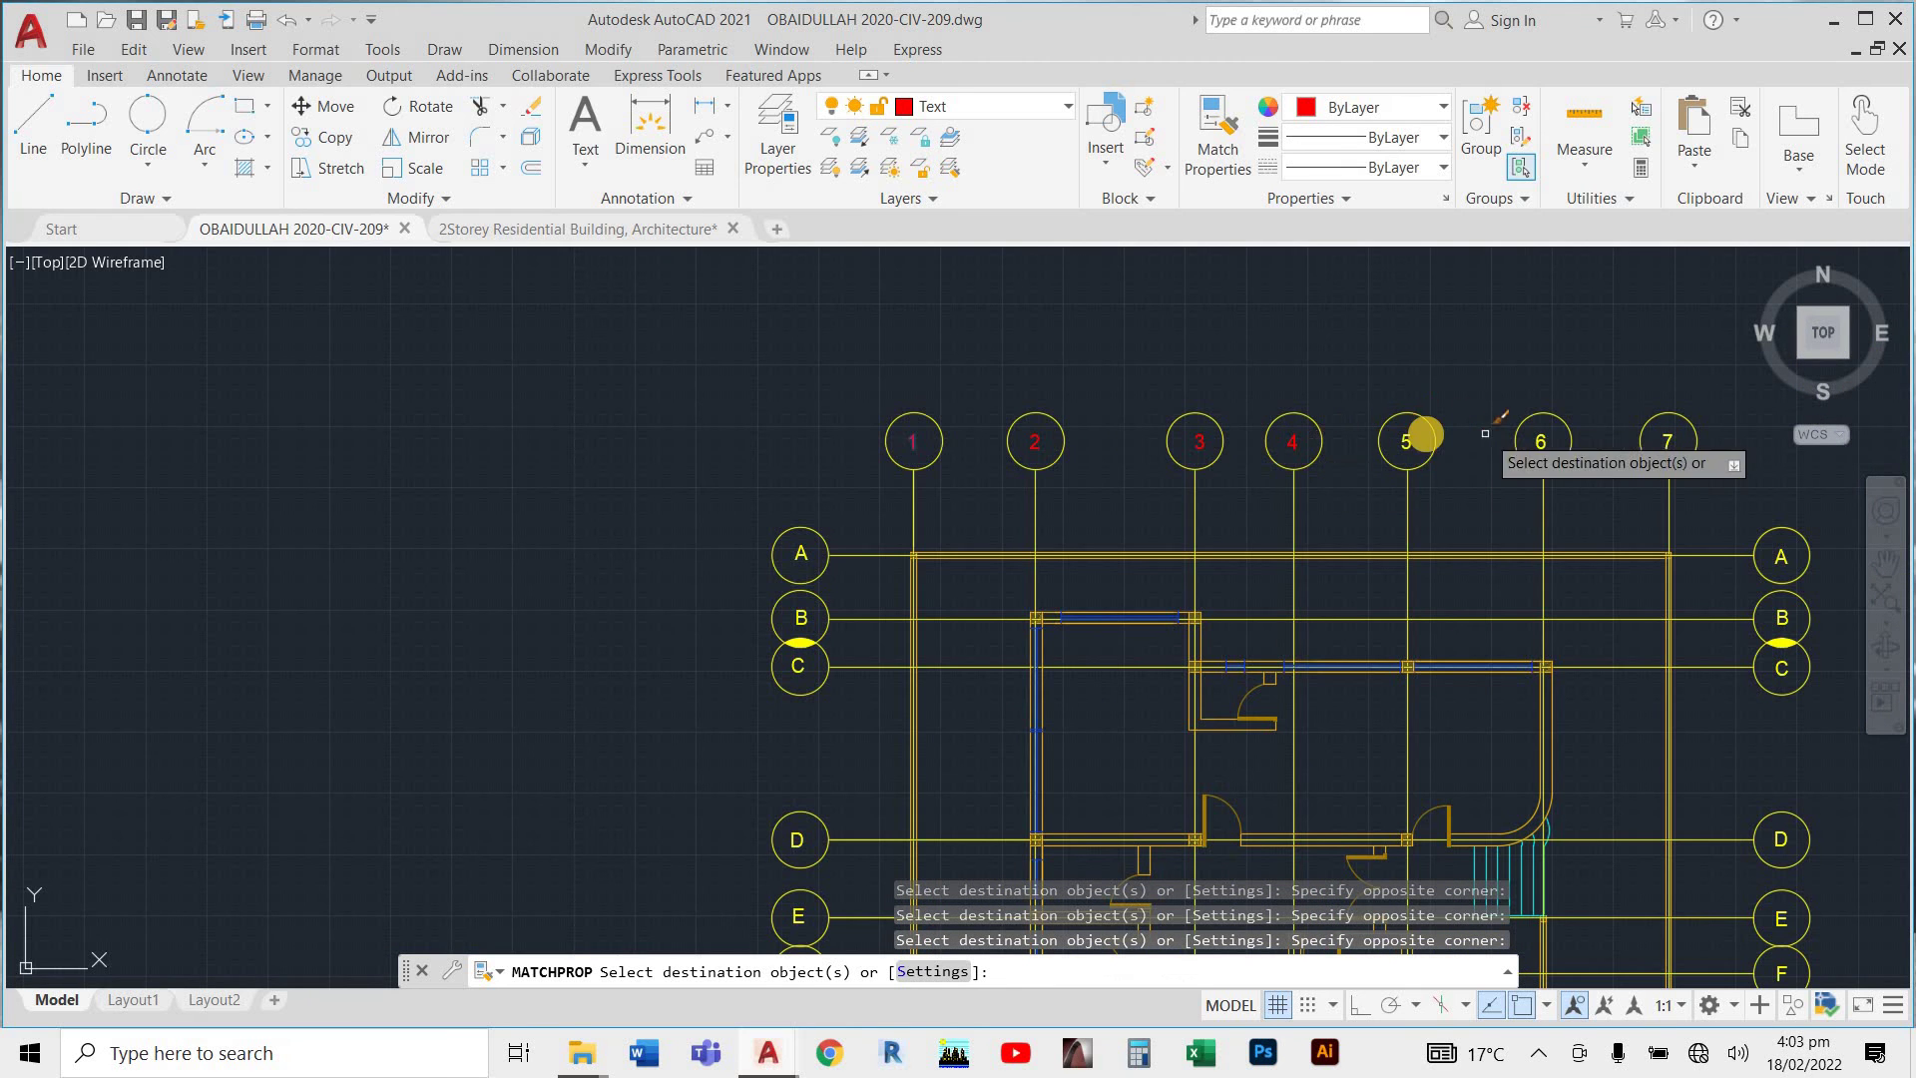
pyautogui.click(1401, 446)
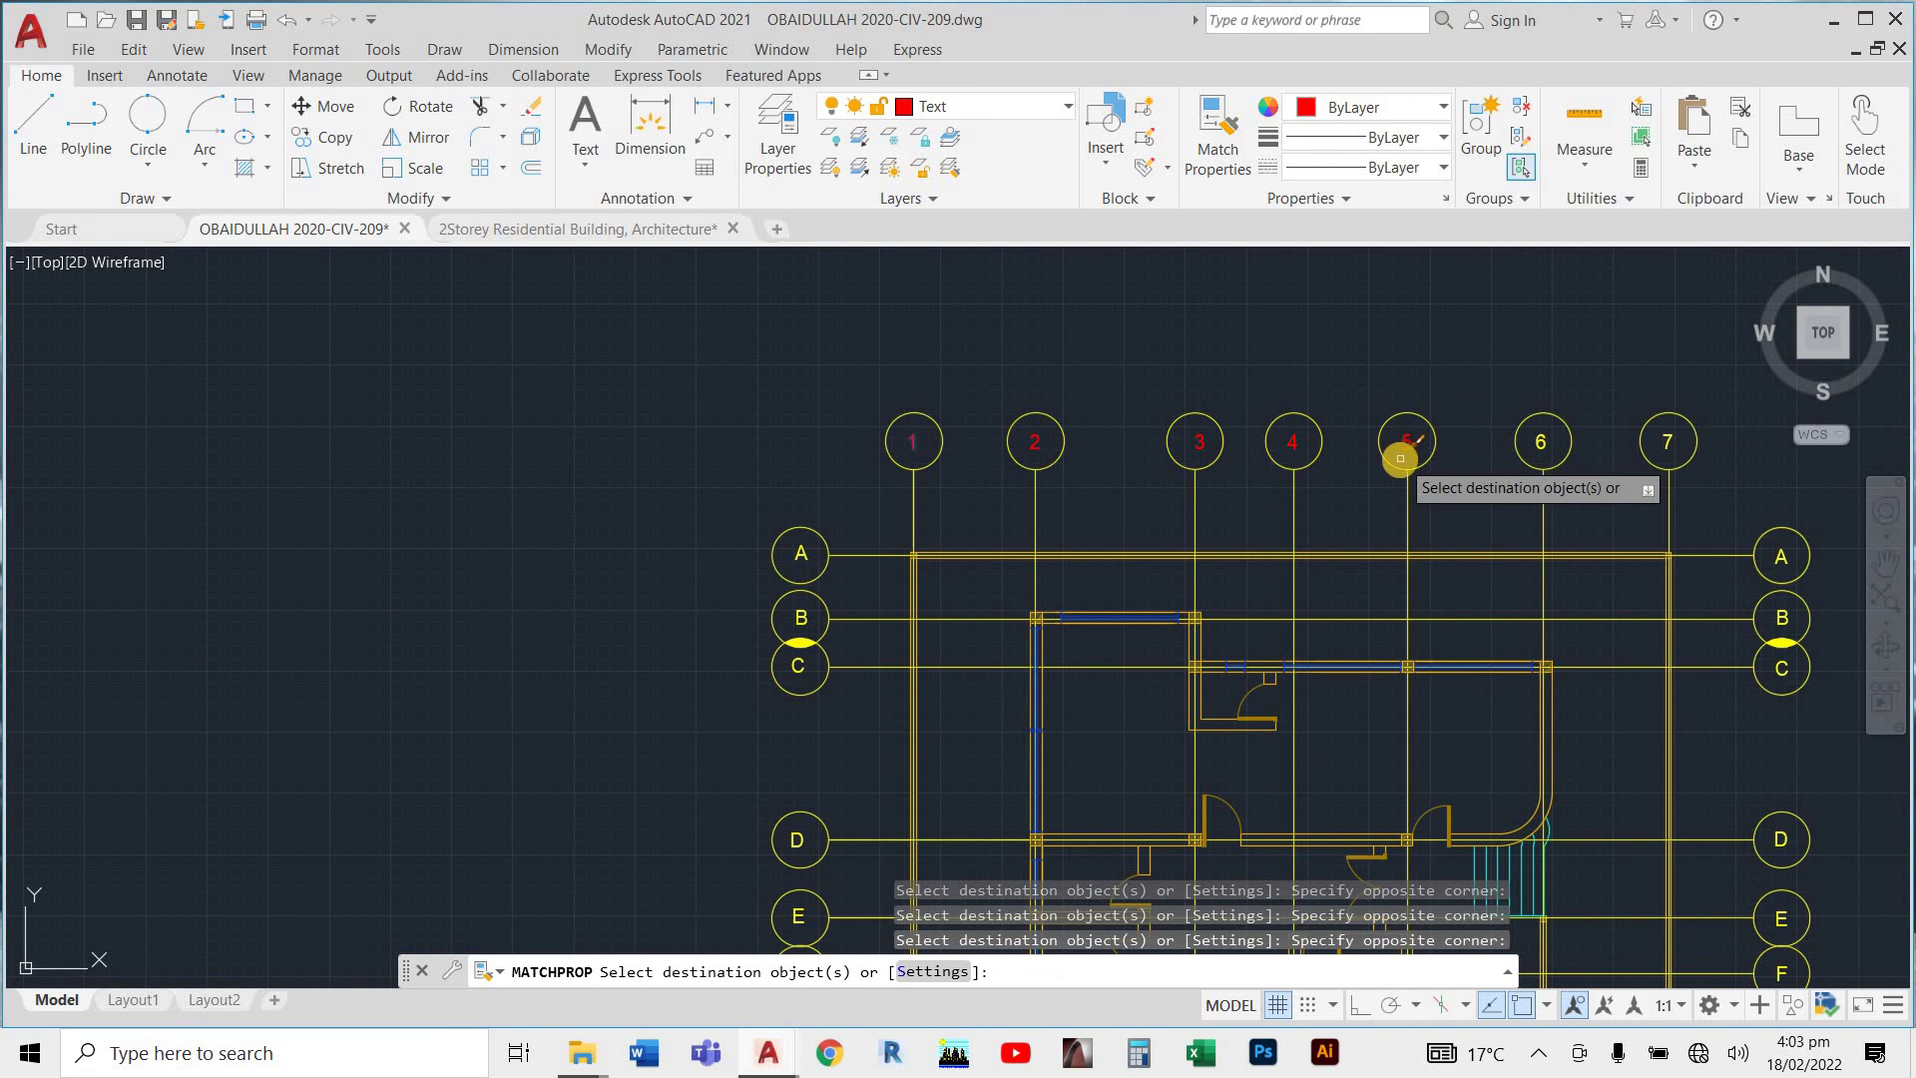
pyautogui.press('Escape')
pyautogui.press('Escape')
# Examine the floor plan with its axis grid, checking the circle labels, column positions and interior walls.
pyautogui.scroll(-3, 948, 614)
pyautogui.scroll(4, 1054, 296)
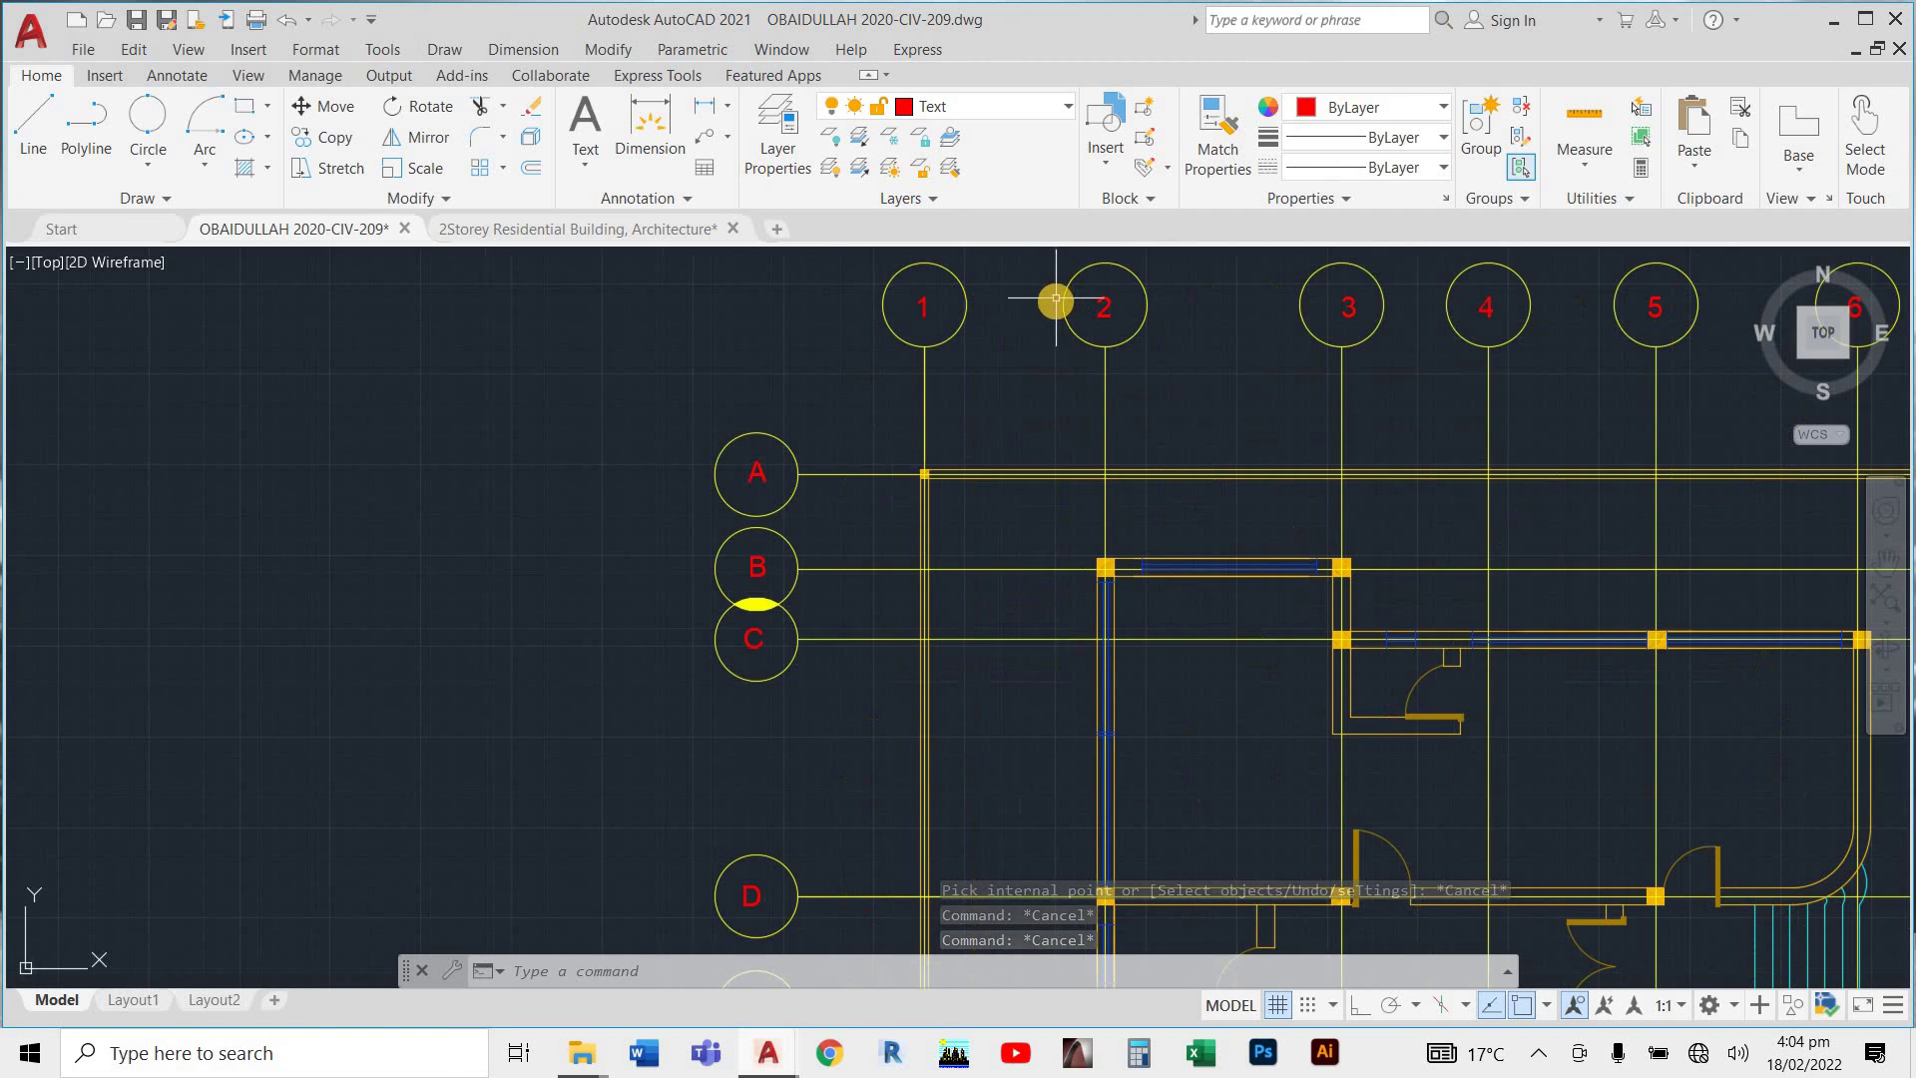
pyautogui.scroll(-4, 1032, 324)
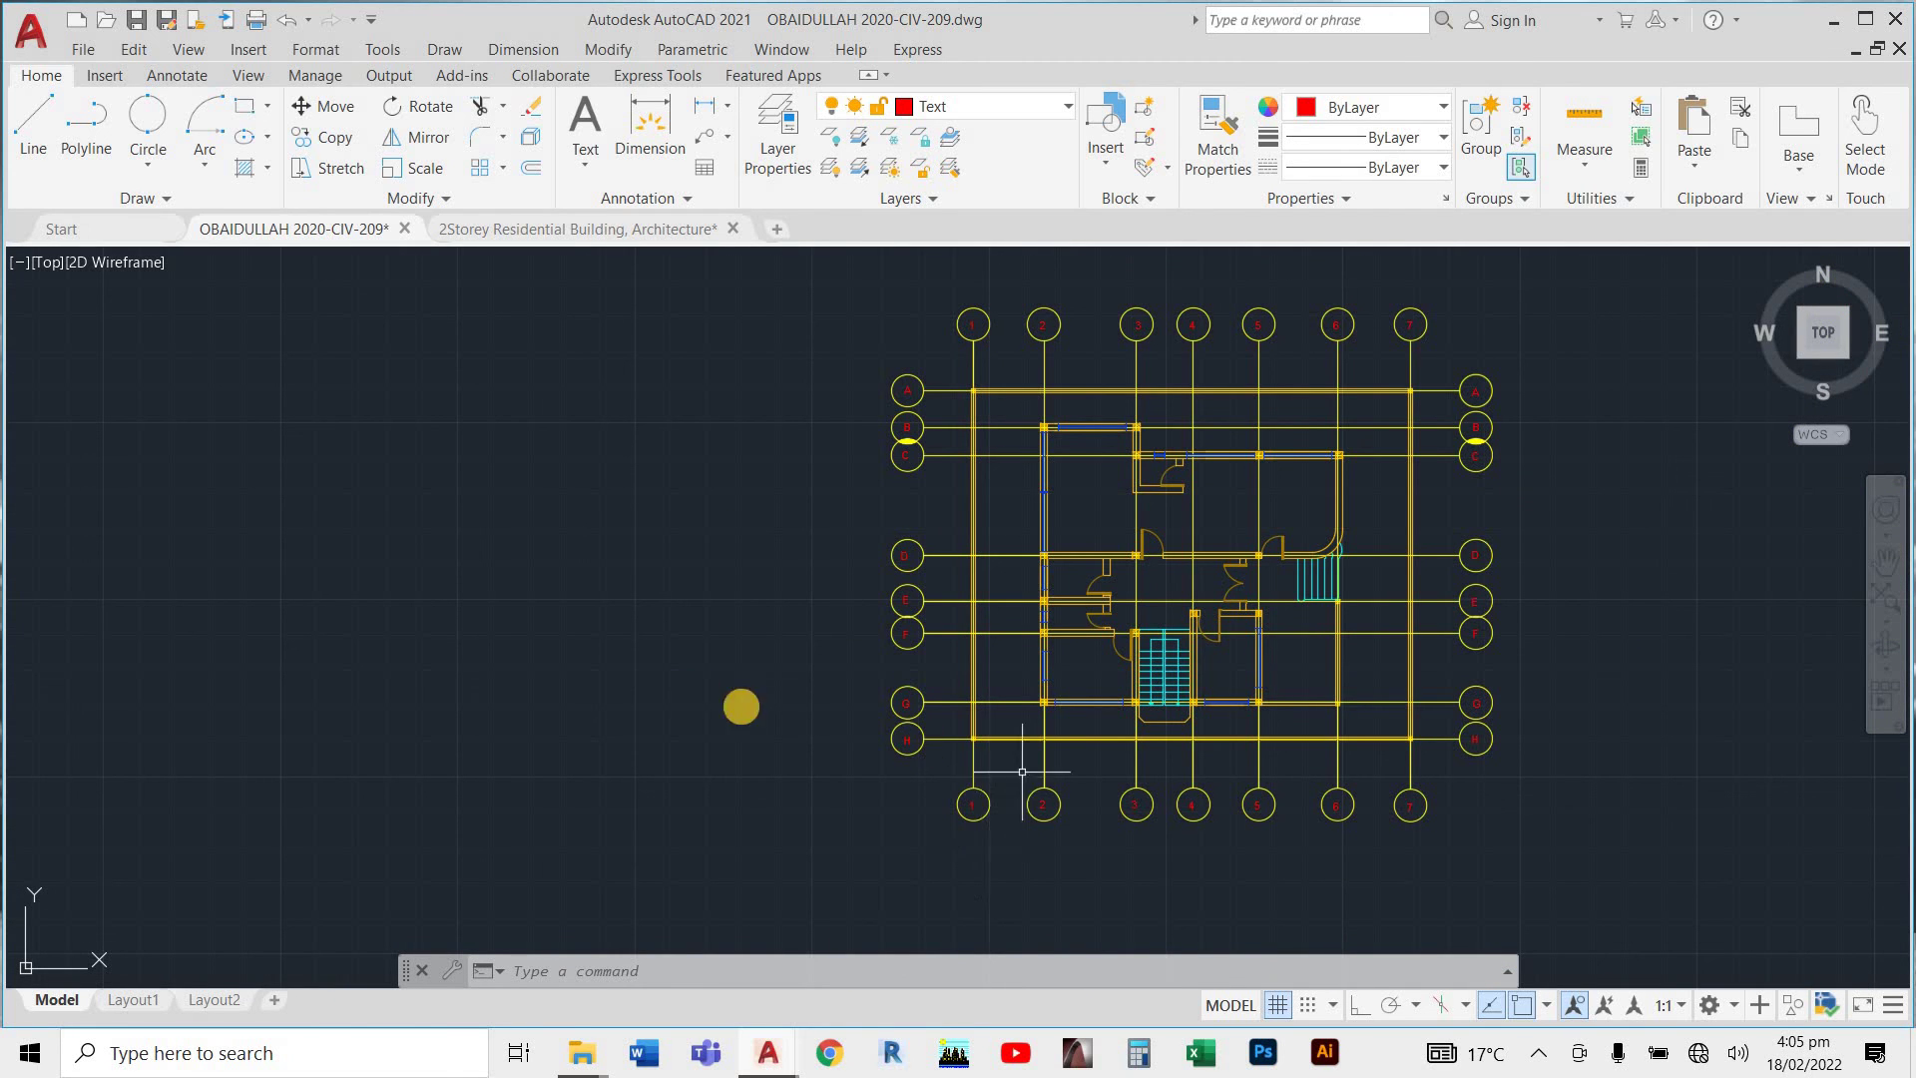
pyautogui.scroll(4, 1209, 758)
pyautogui.scroll(-2, 1210, 758)
pyautogui.scroll(-4, 1055, 787)
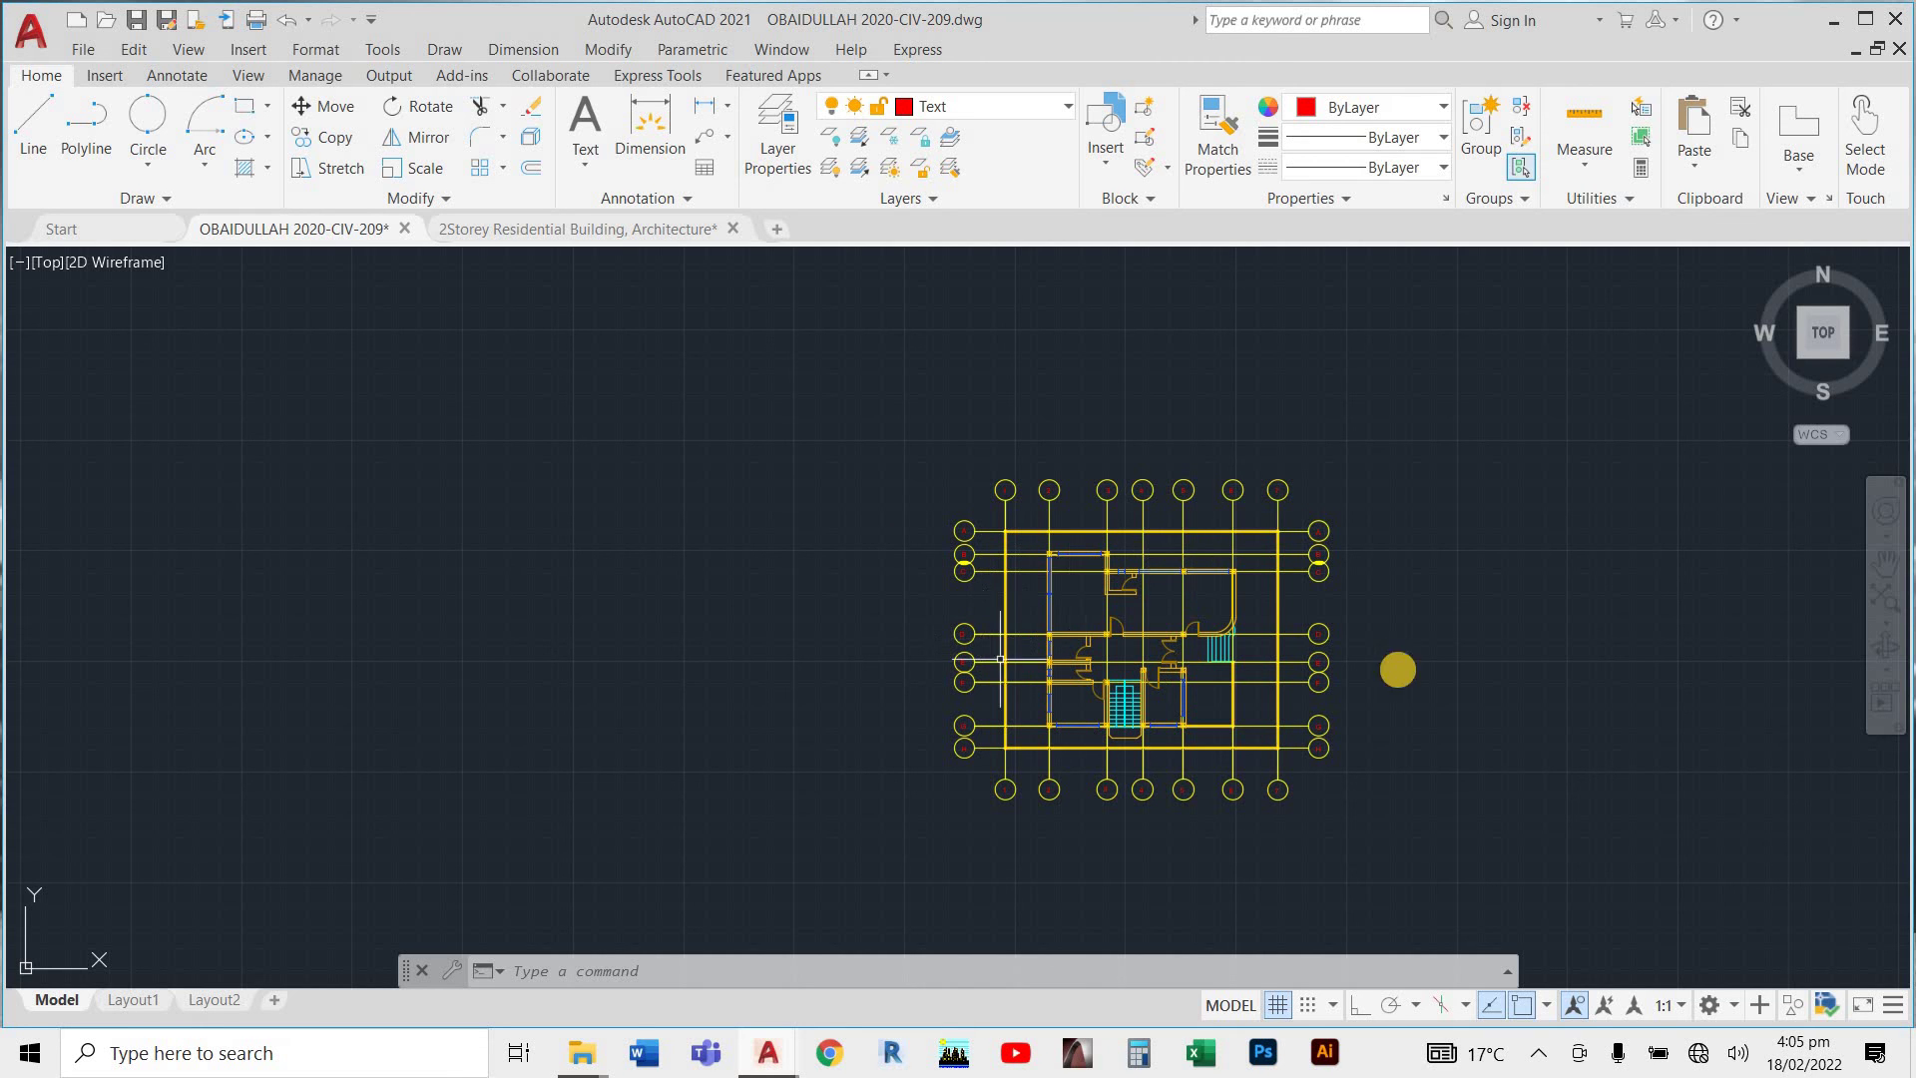
pyautogui.scroll(4, 1418, 665)
pyautogui.scroll(-5, 1271, 576)
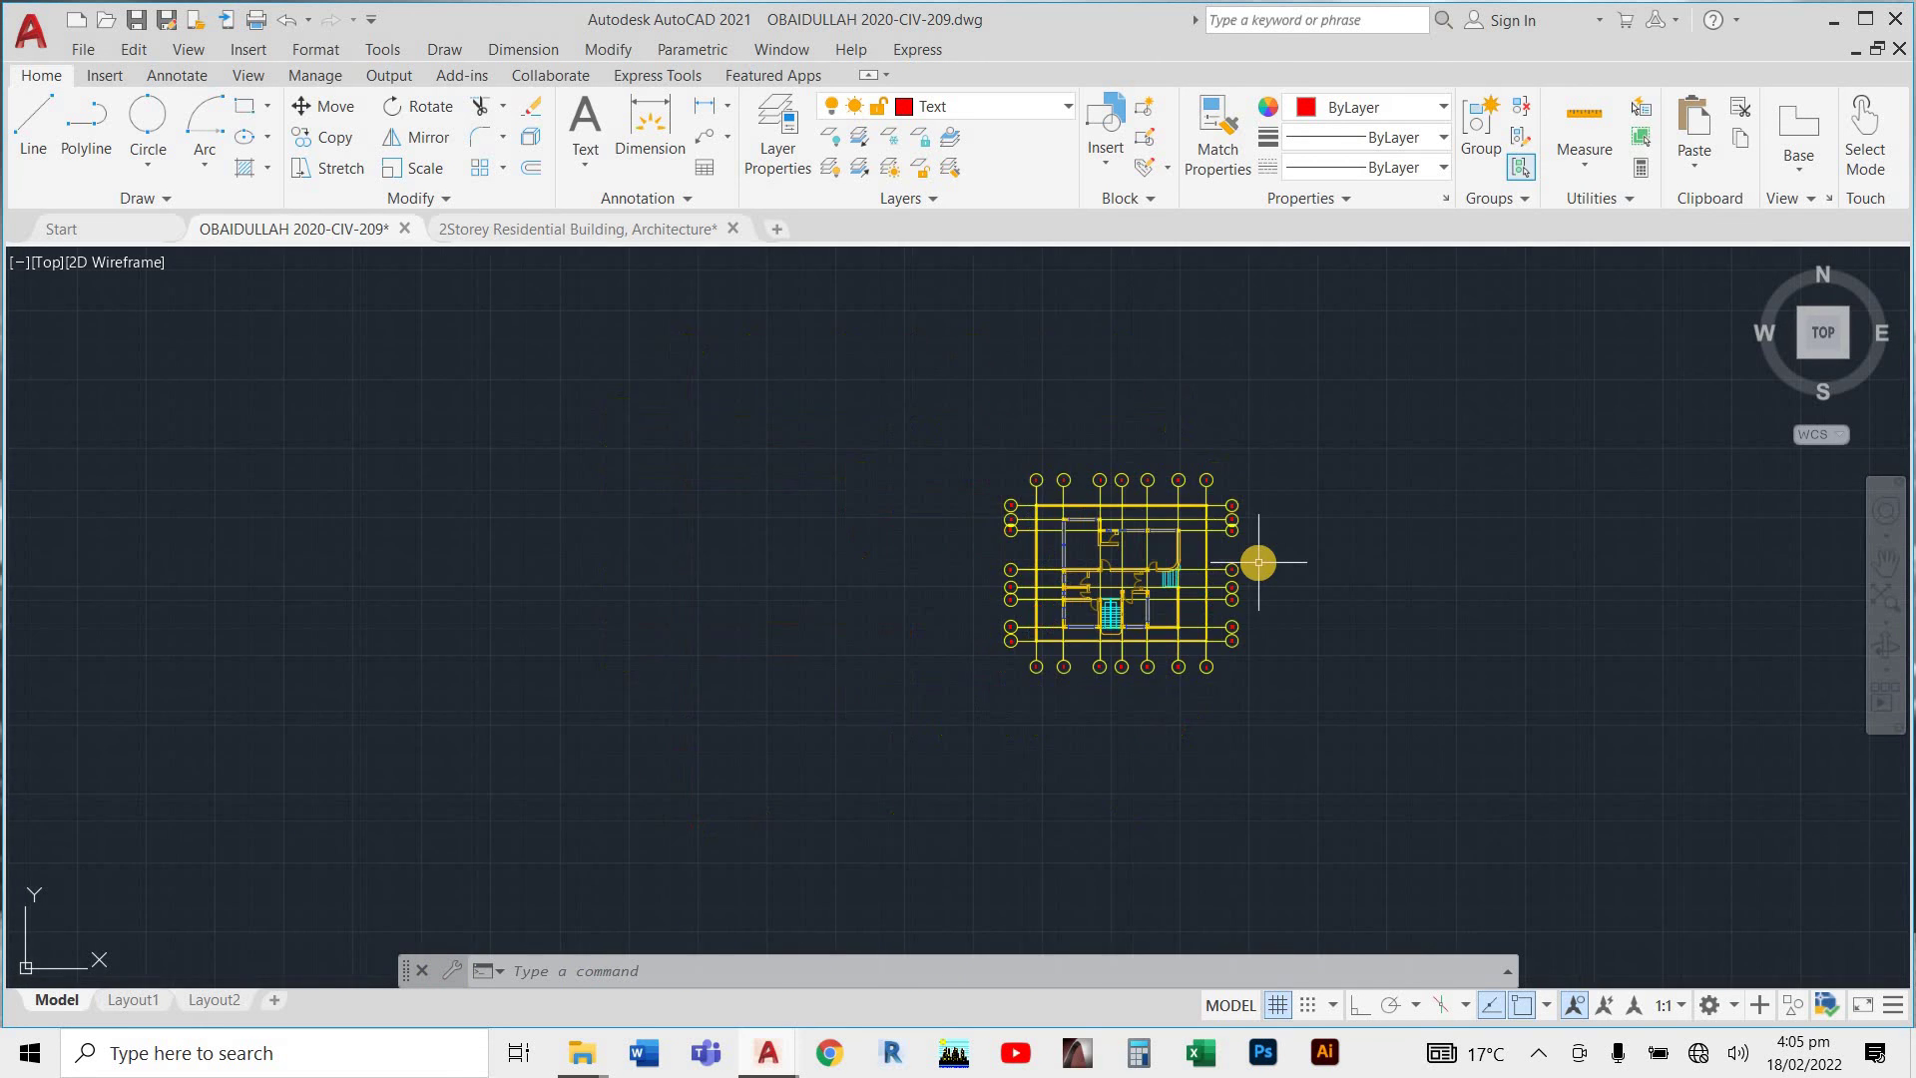
pyautogui.scroll(3, 1058, 576)
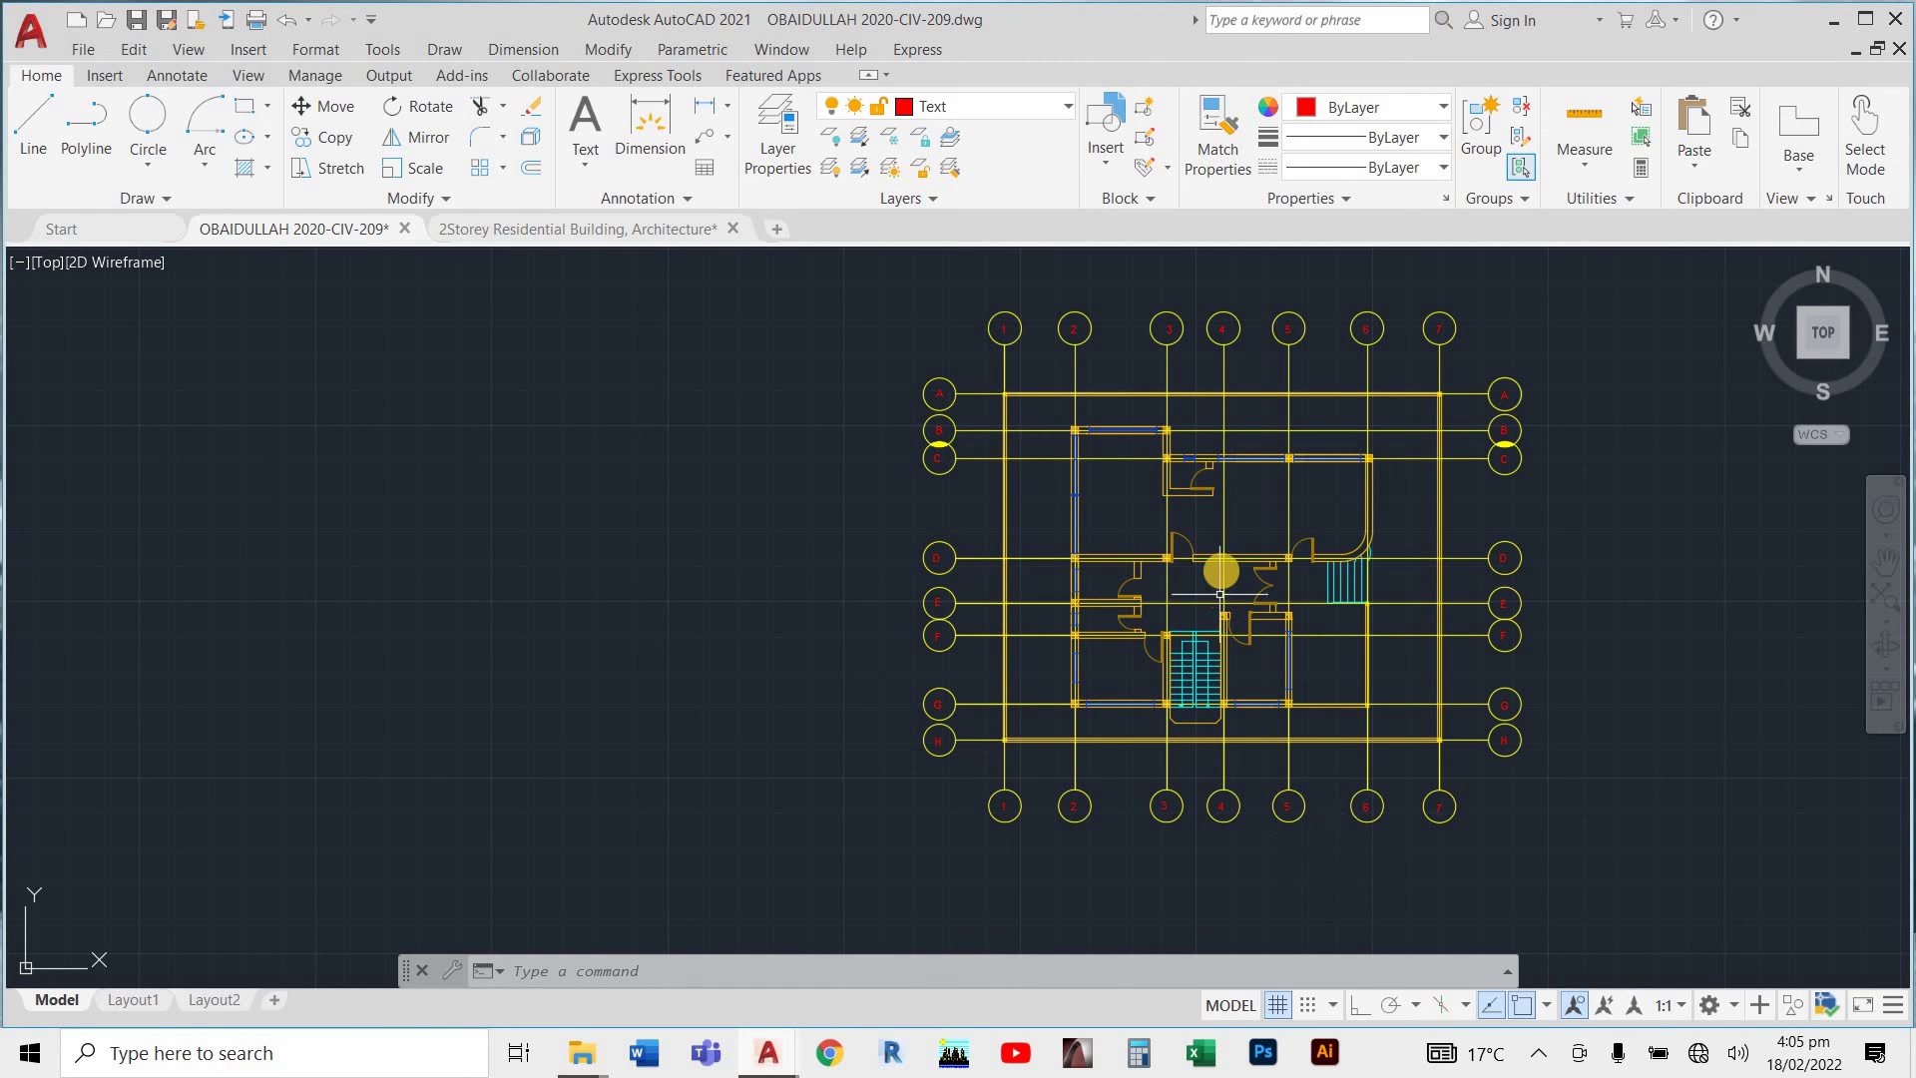
pyautogui.scroll(4, 1221, 568)
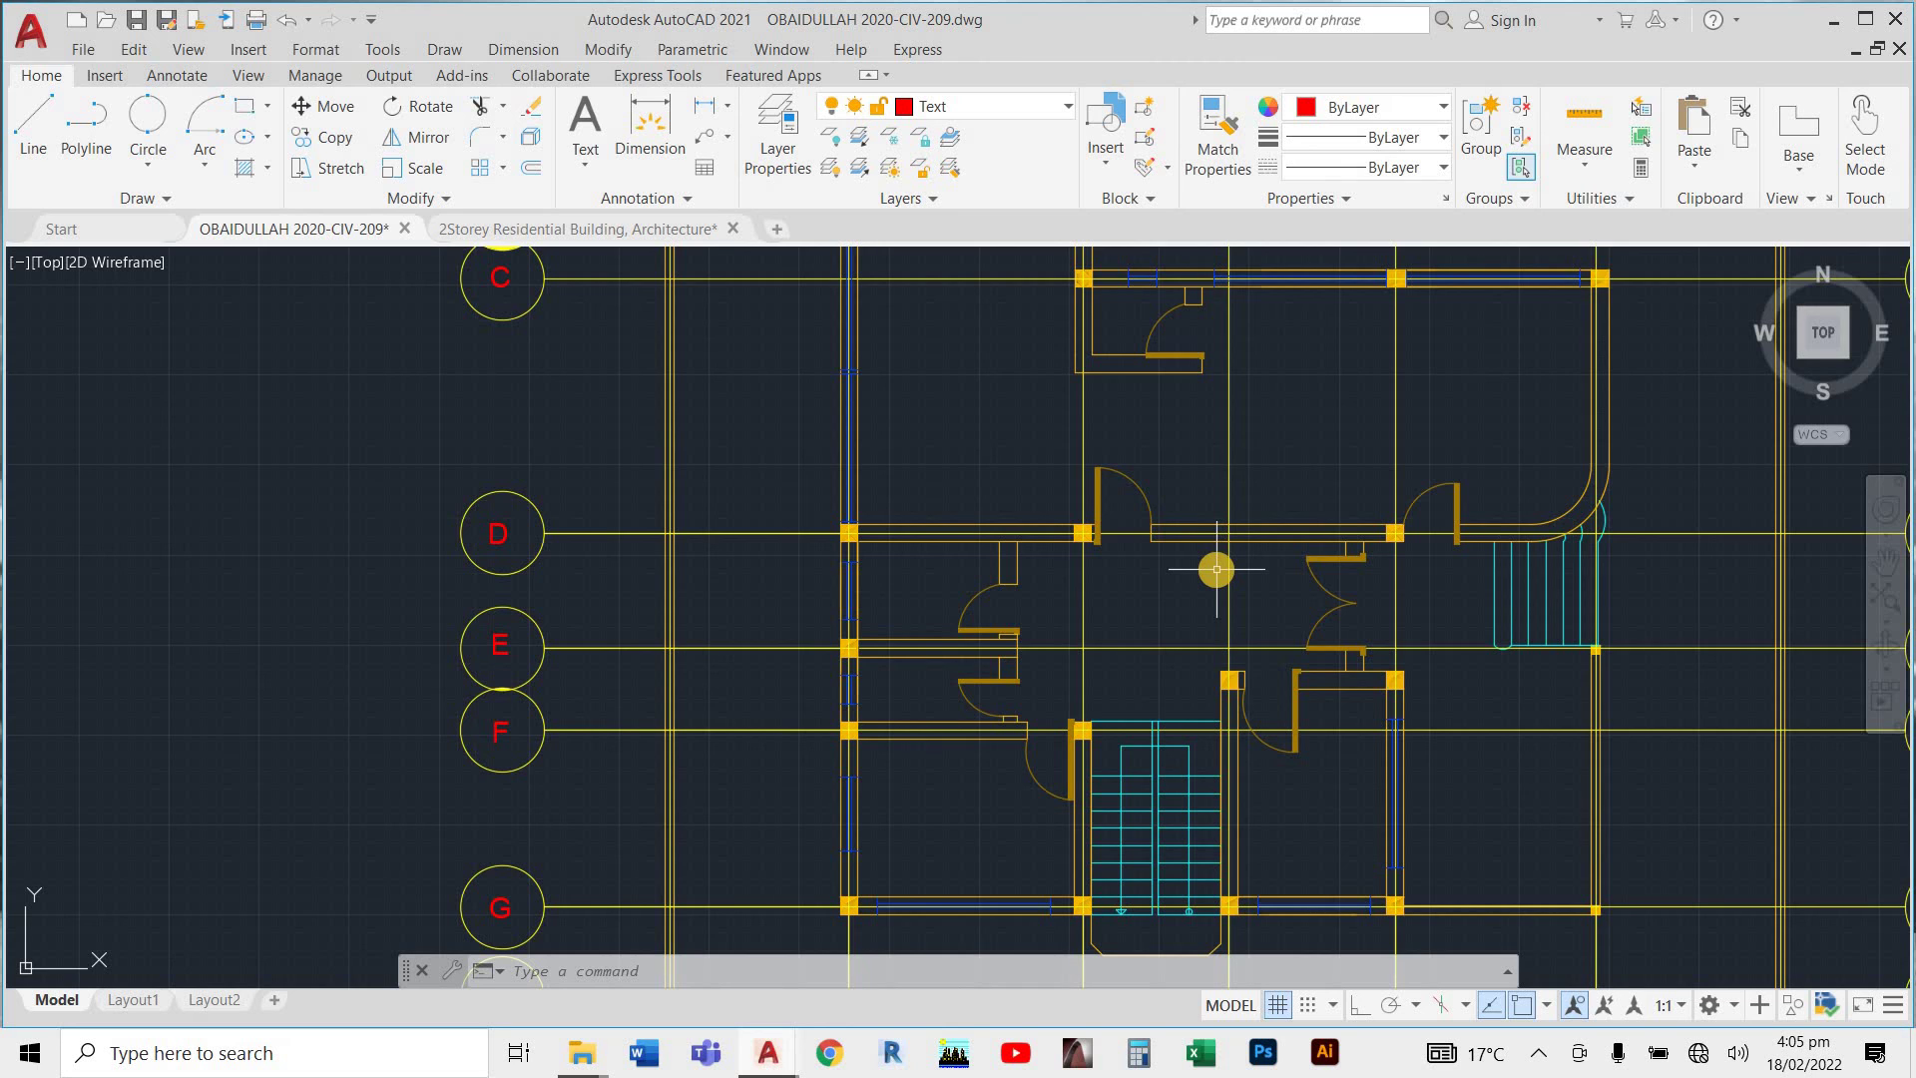
pyautogui.scroll(-4, 1214, 570)
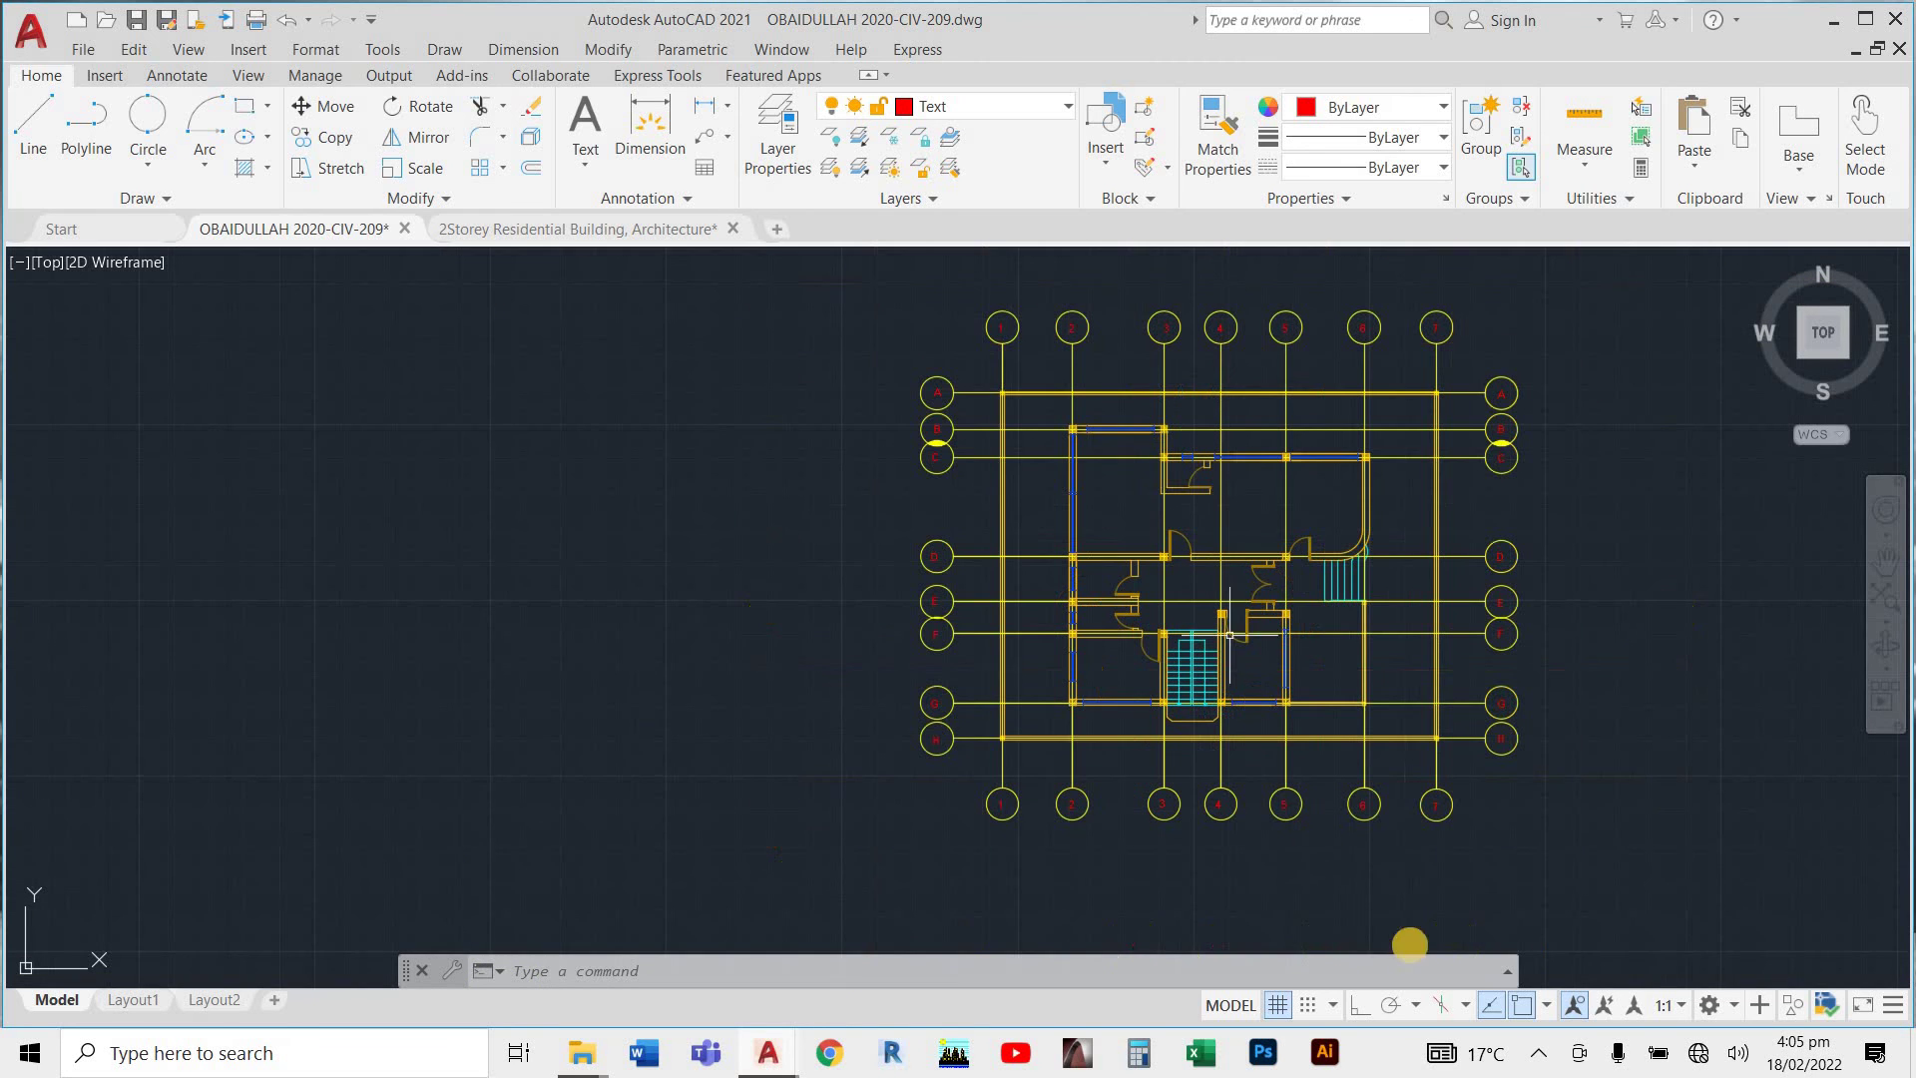
pyautogui.click(1545, 1055)
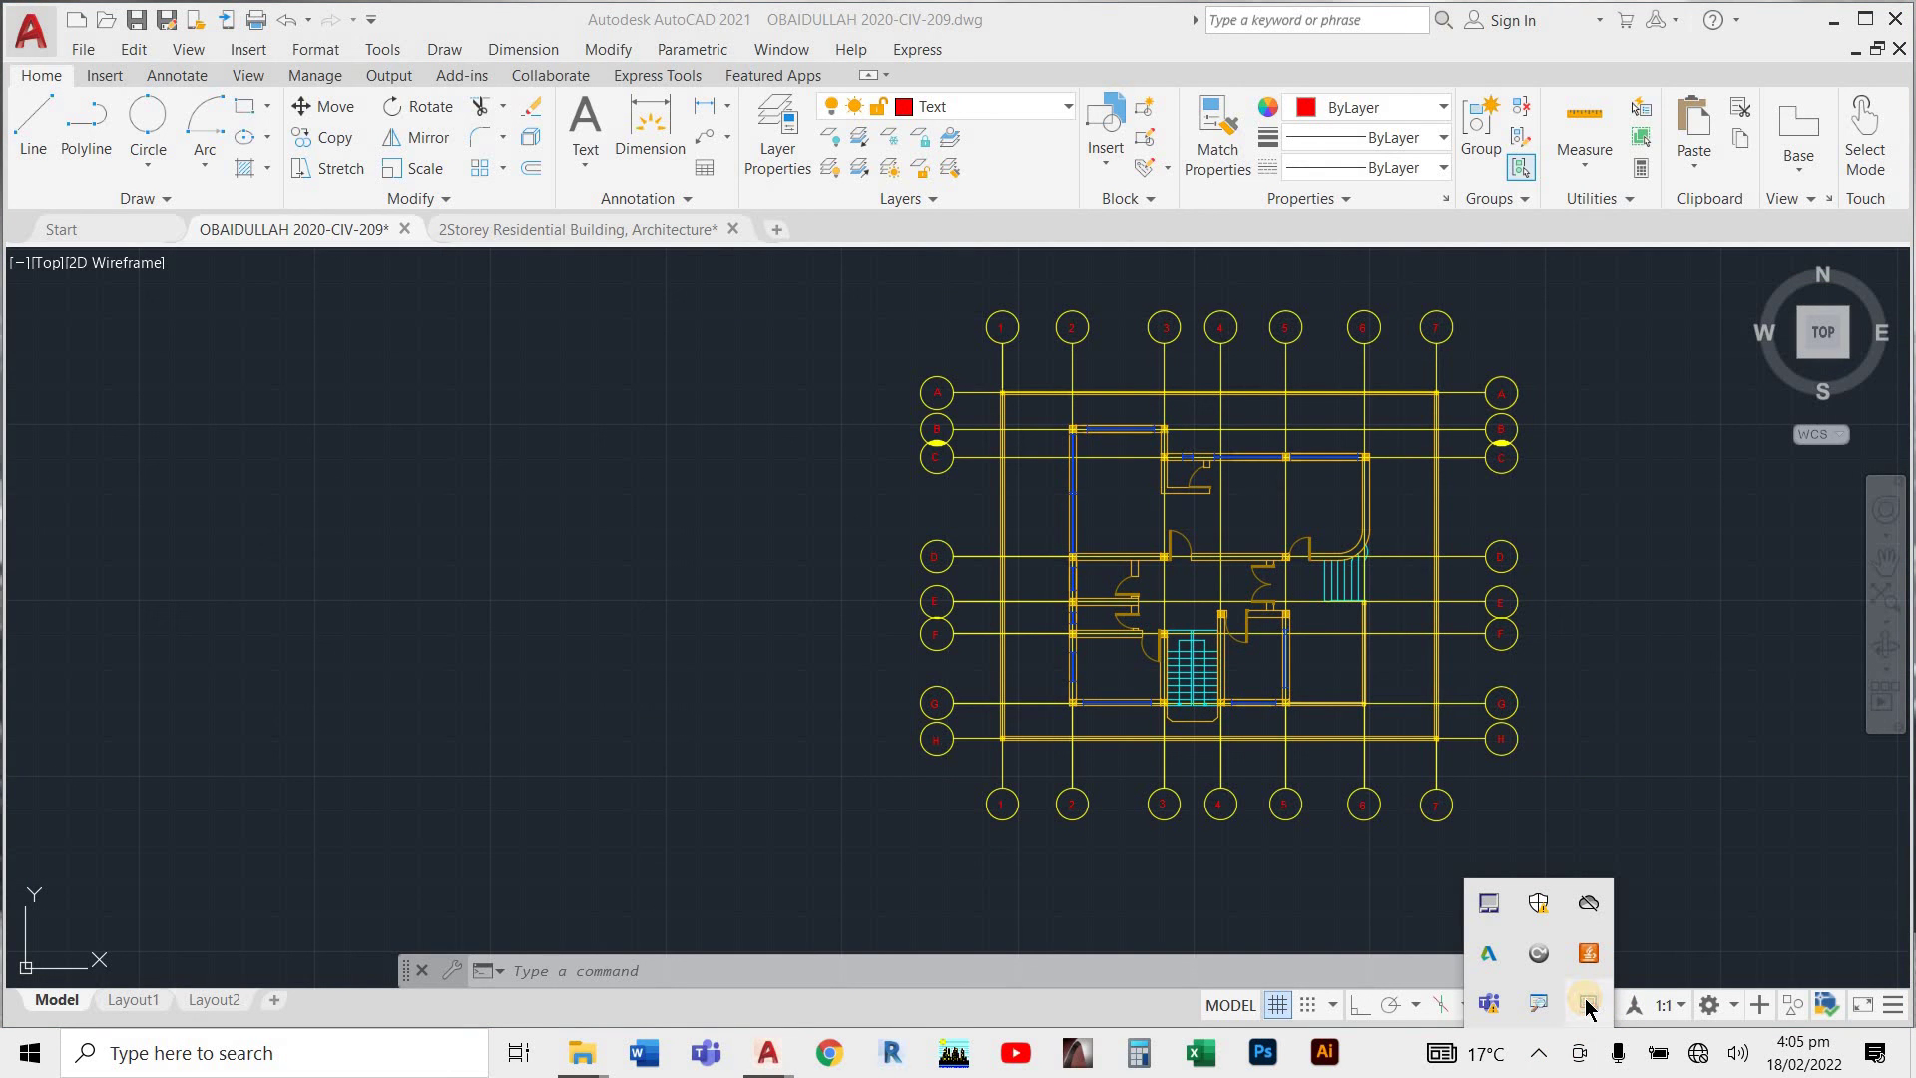